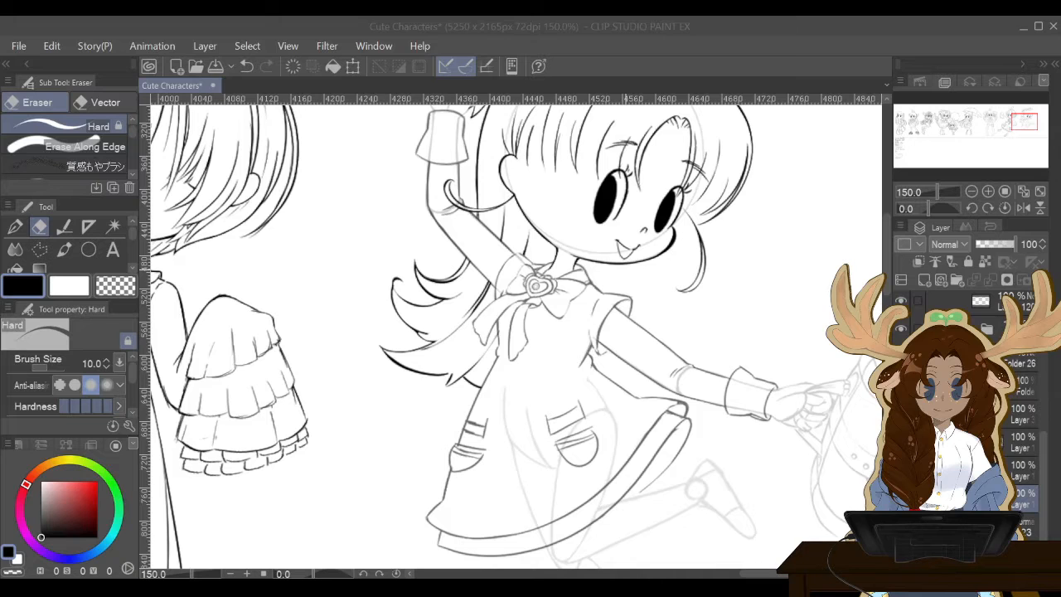
Show the layer with the copied hair lines beneath the hat girl's chin and extended arm.
click(419, 297)
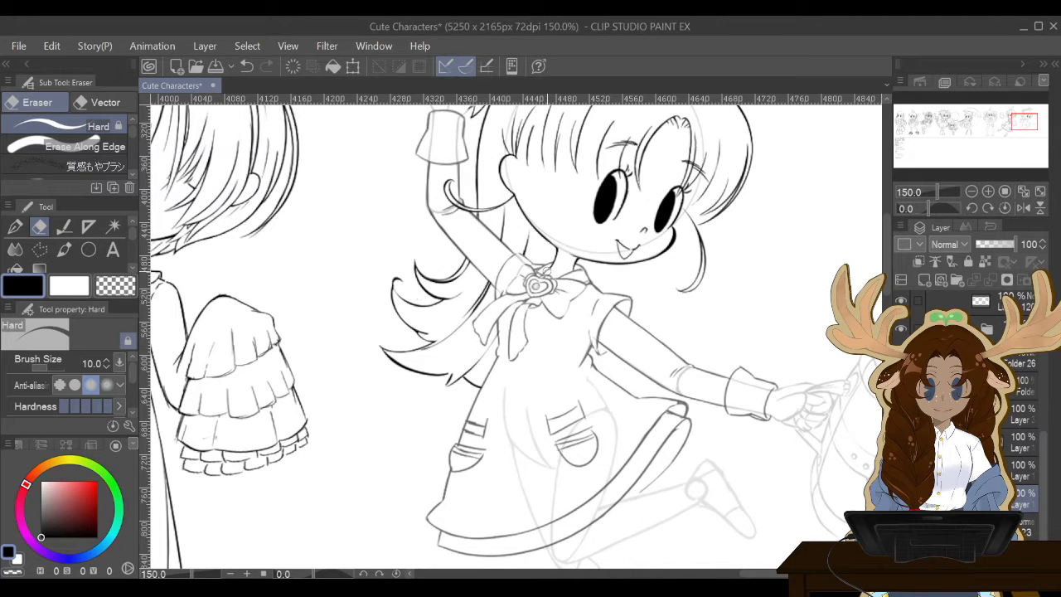
scroll(572, 229, up, 1)
scroll(553, 272, down, 1)
drag(550, 272, 550, 381)
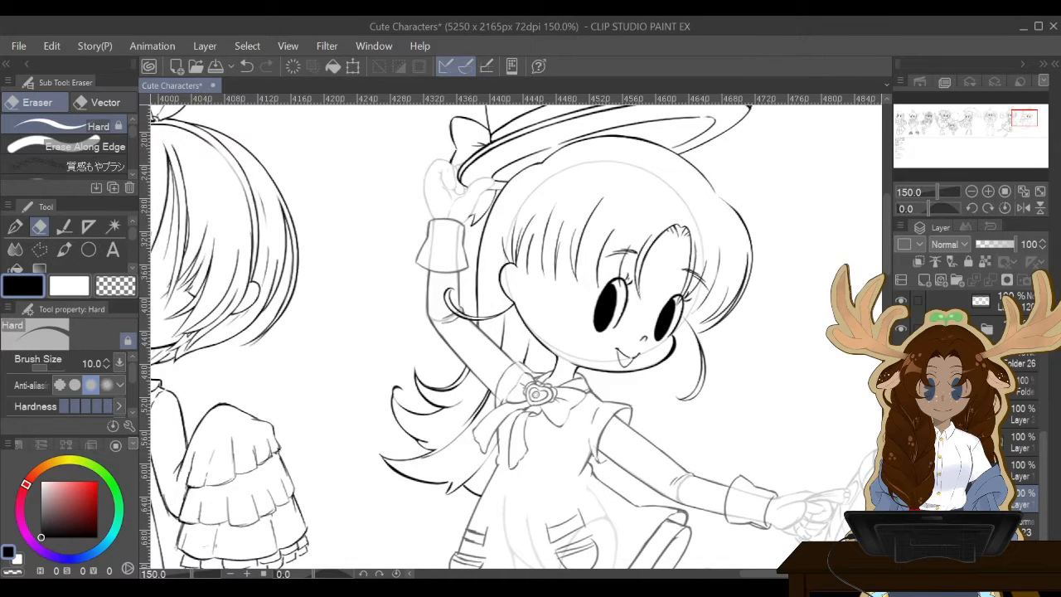
click(971, 356)
click(901, 337)
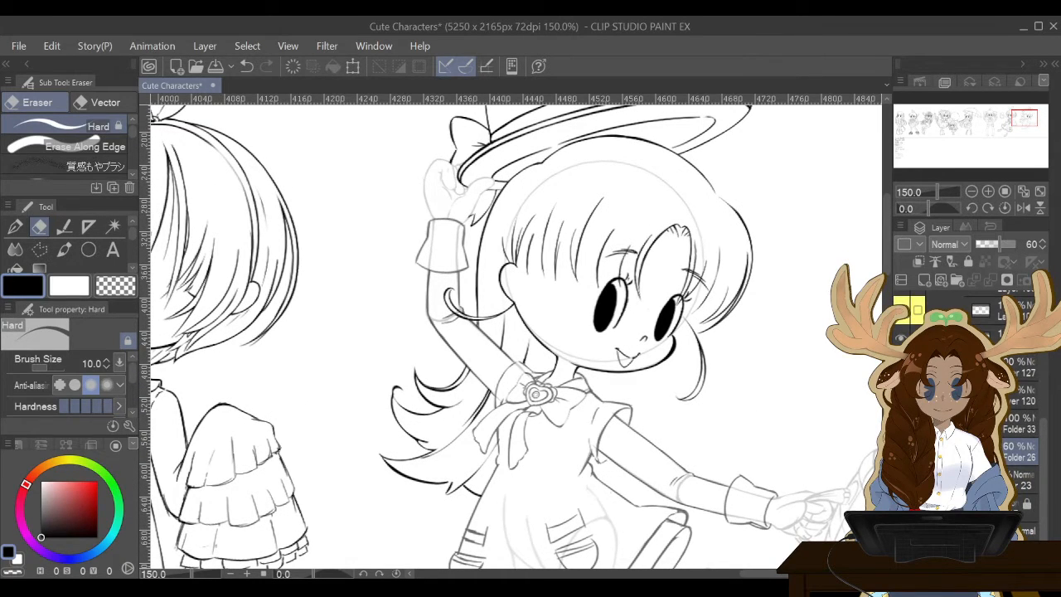
click(1010, 310)
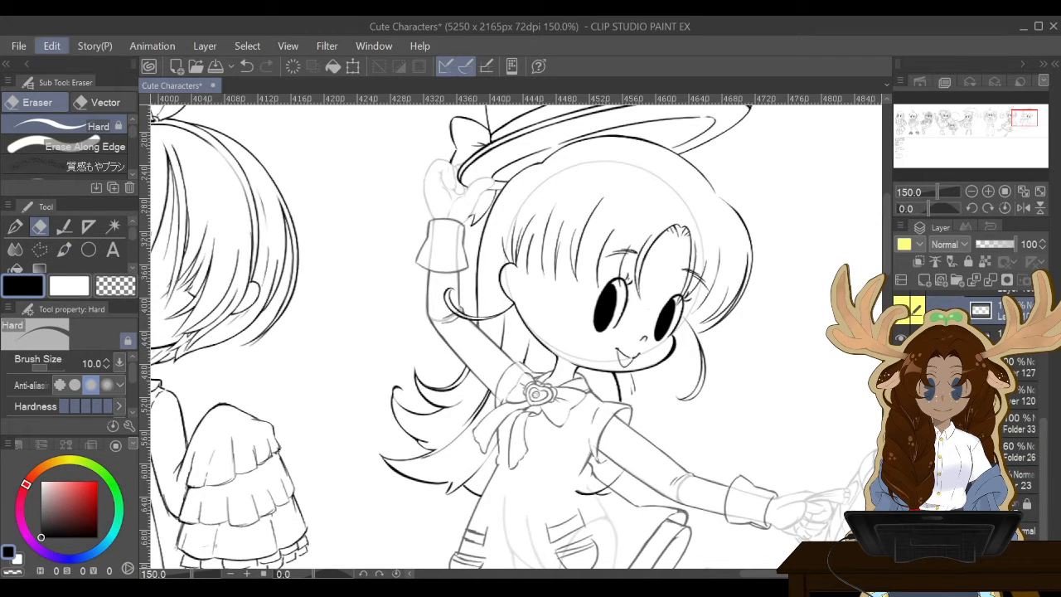
key(ctrl+t)
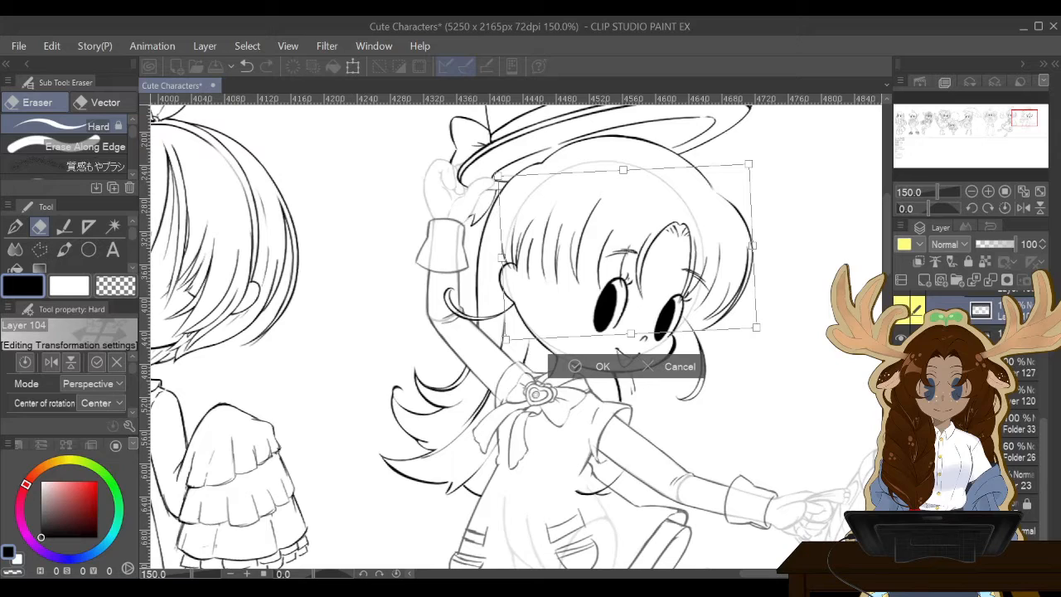
click(590, 365)
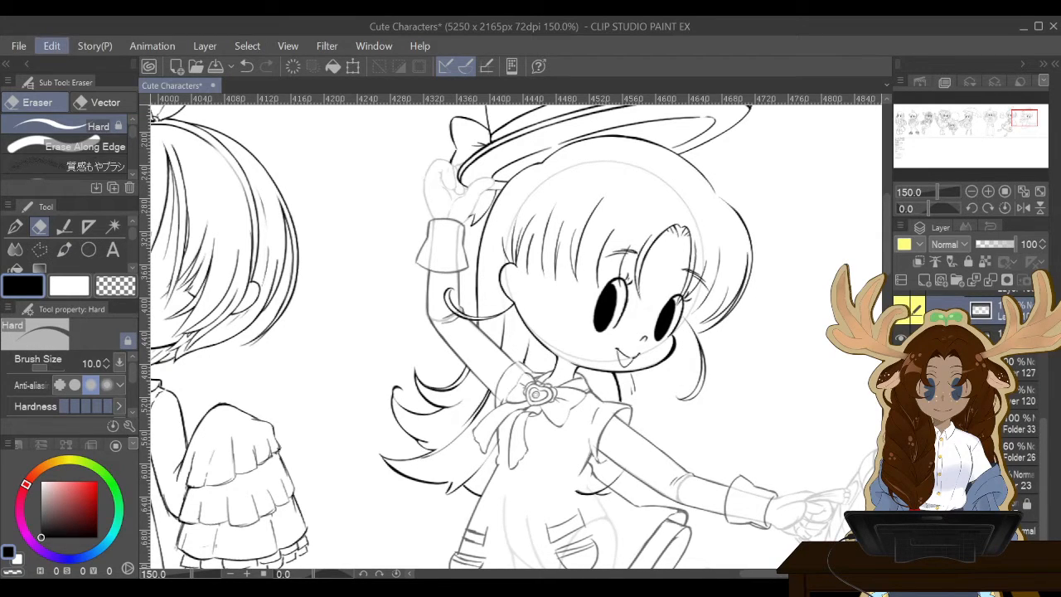
click(998, 333)
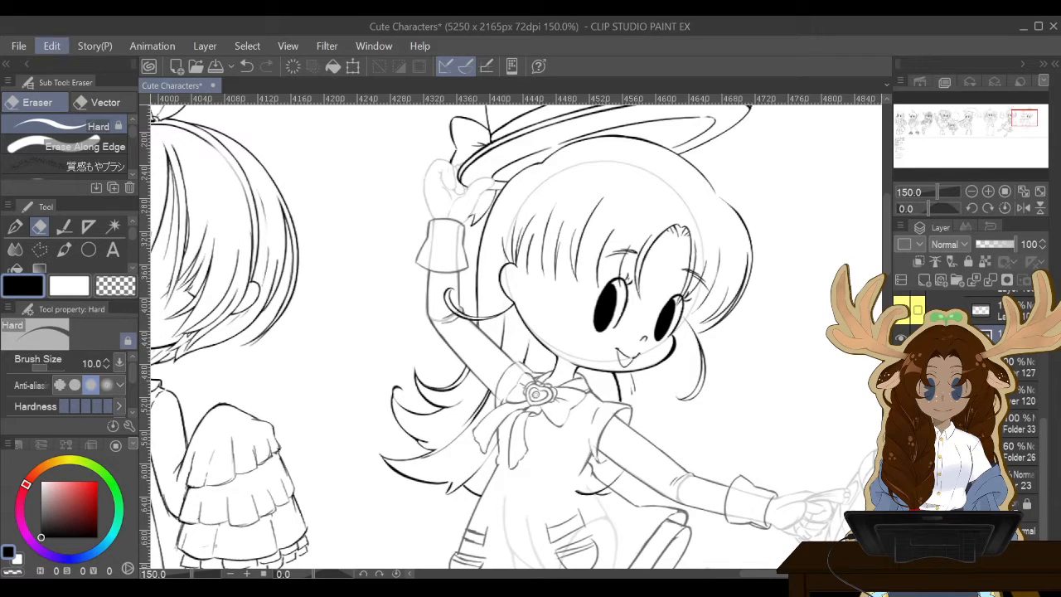
key(ctrl+t)
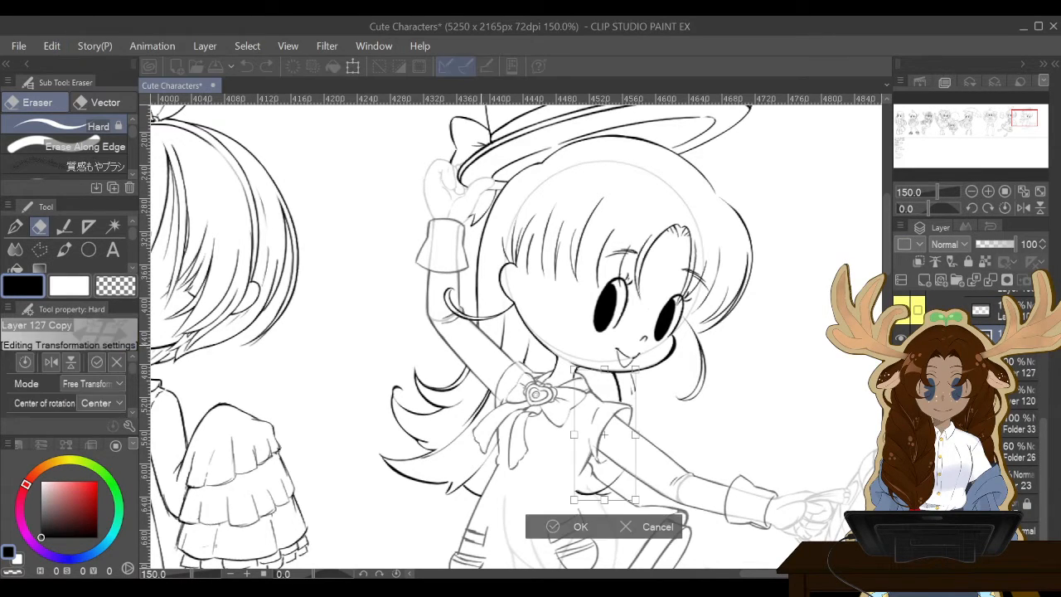
click(626, 526)
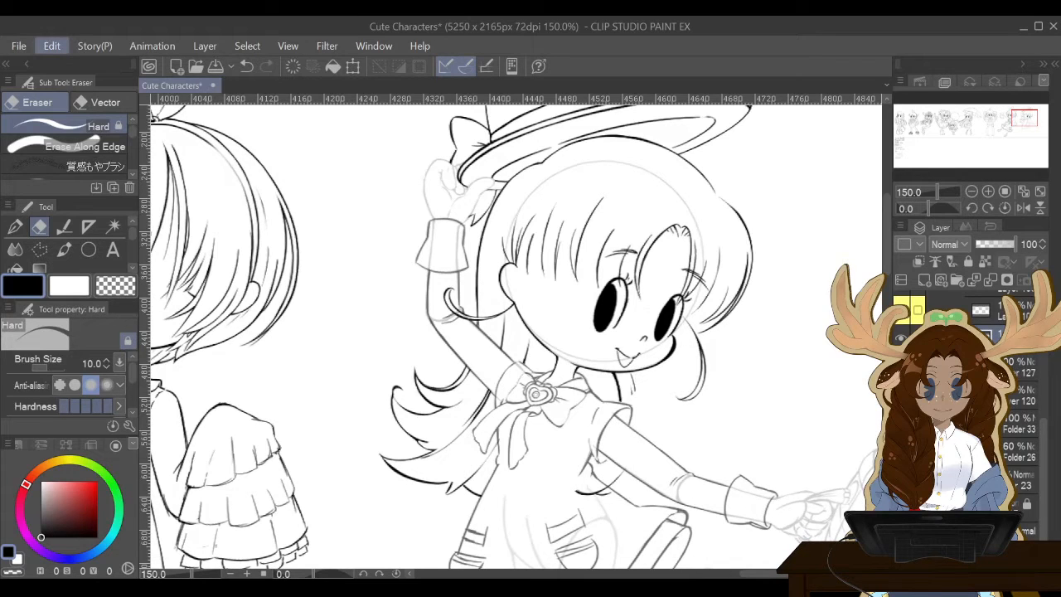
Flip the copied hair lines on Layer 127 Copy horizontally and move them slightly right behind the extended arm.
key(ctrl+t)
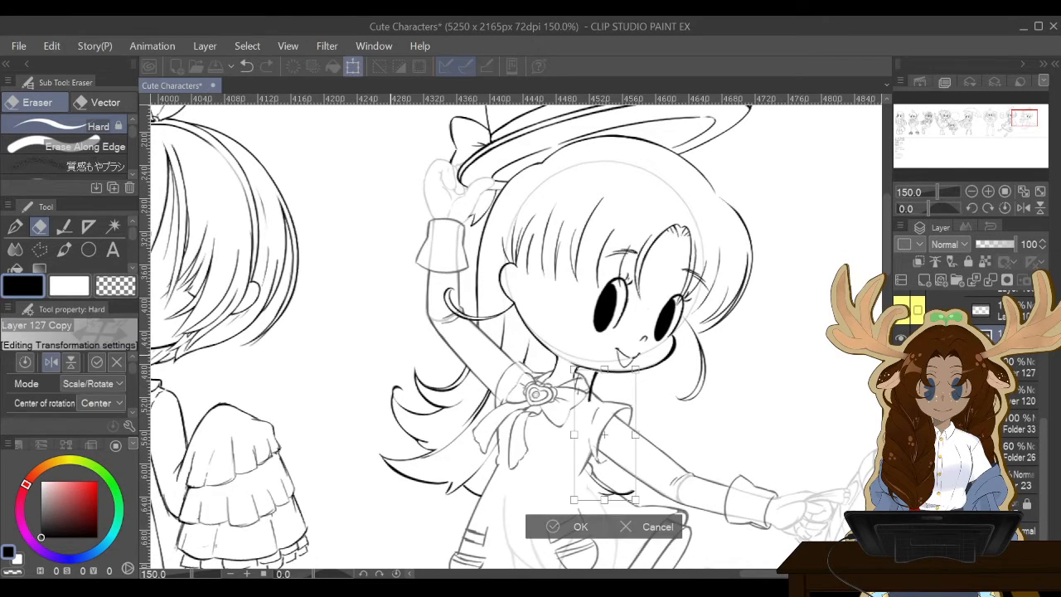
drag(605, 434, 623, 434)
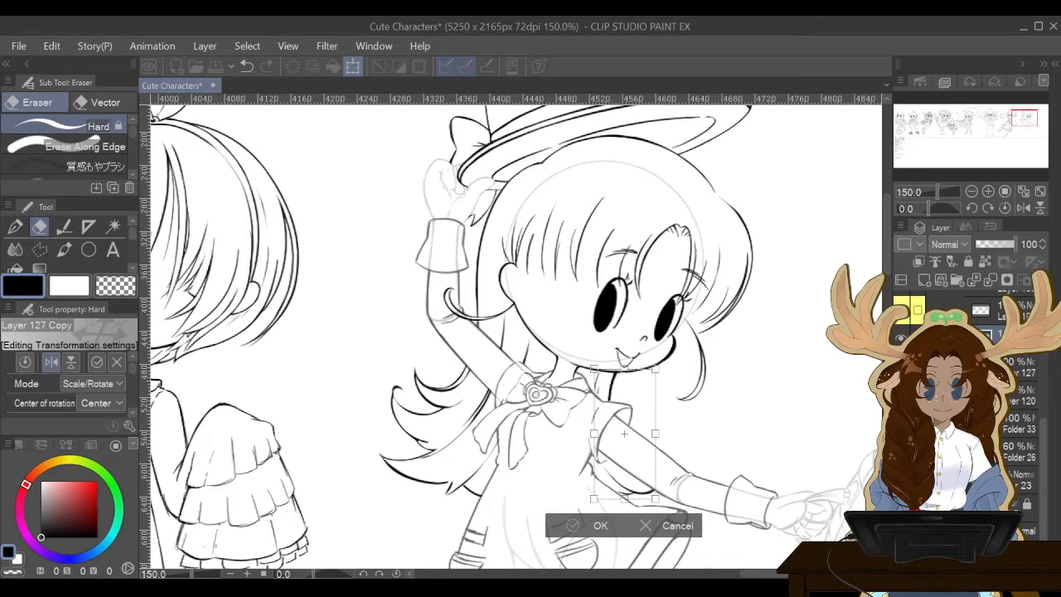
click(572, 526)
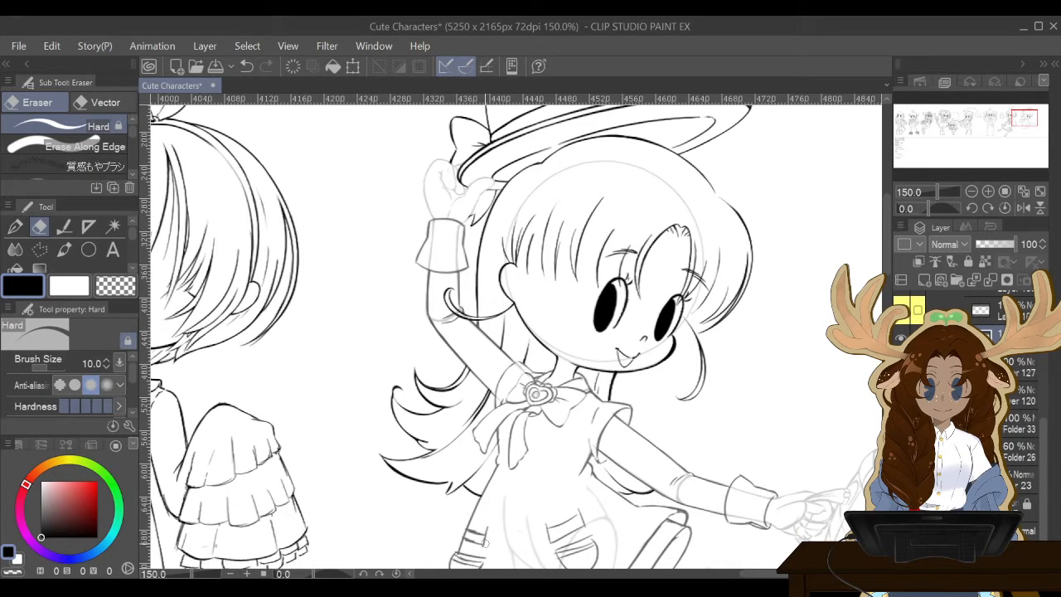
Nudge the mirrored hair lines in small increments to line them up below the chin and behind the arm.
click(353, 66)
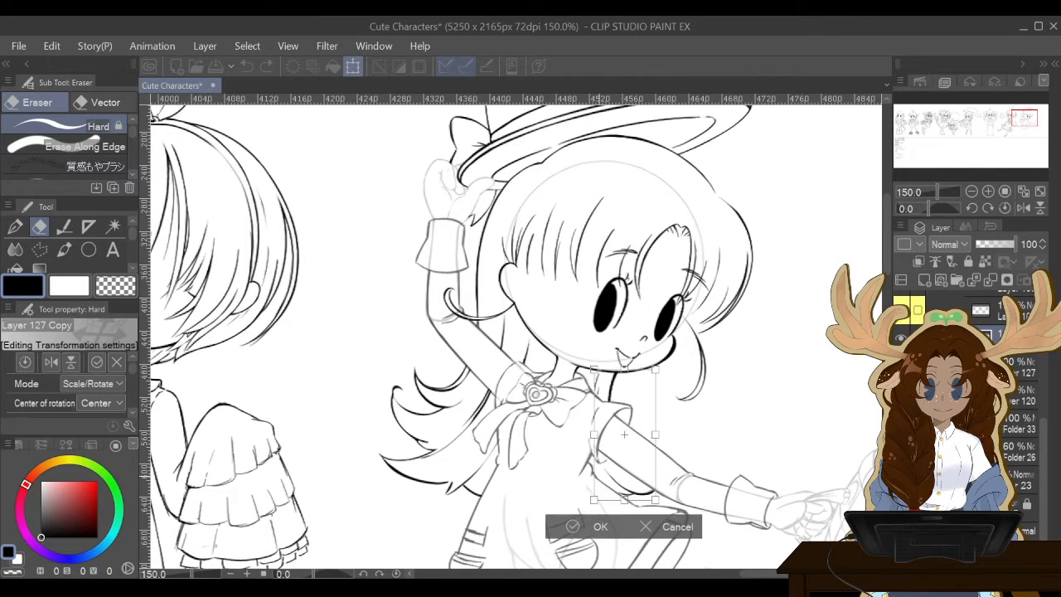
key(Right)
key(Down)
key(Left)
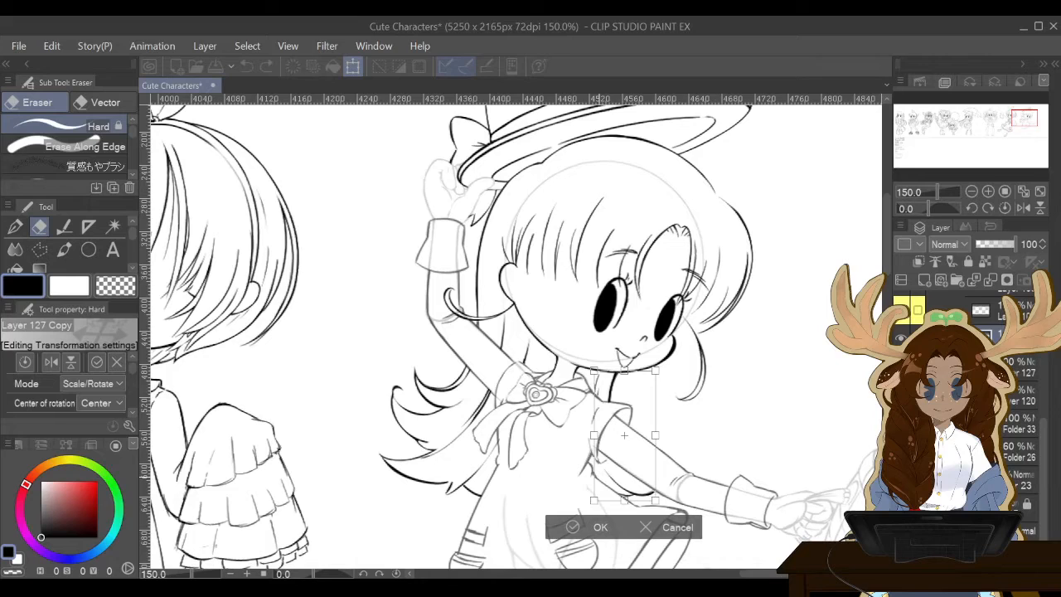
key(Down)
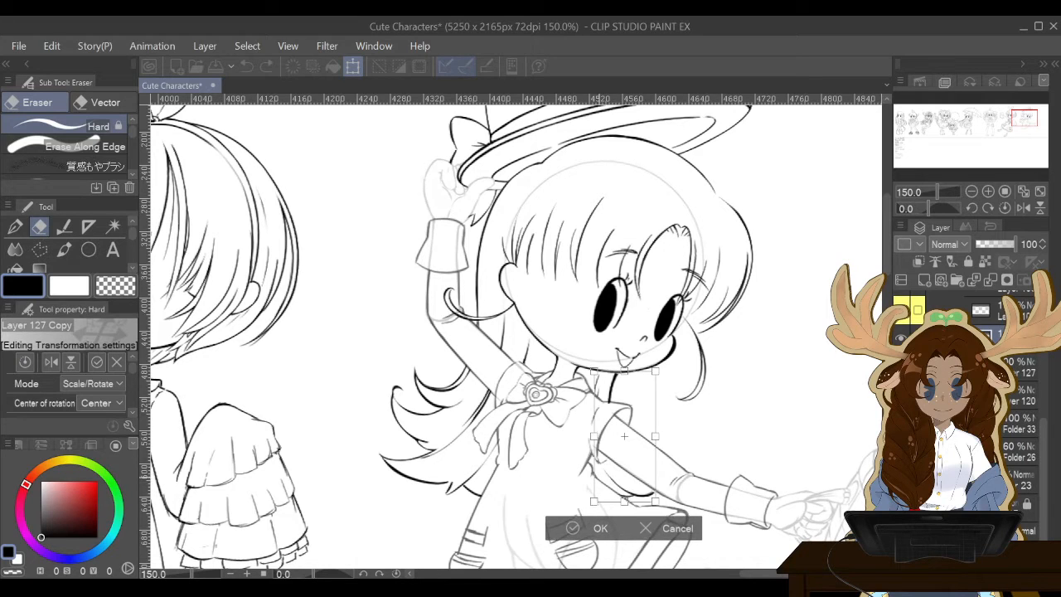
key(Up)
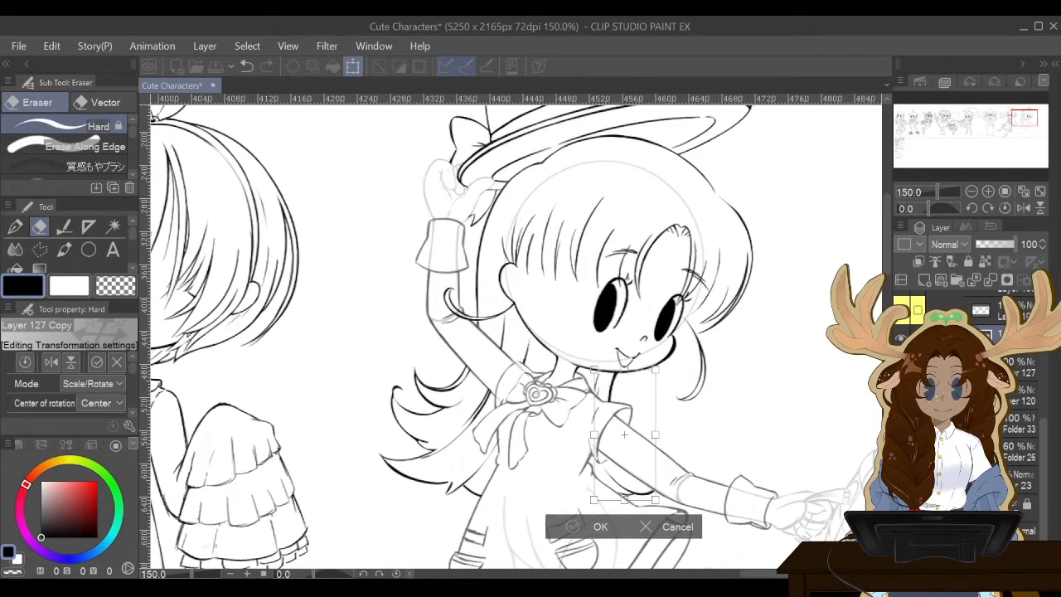
click(572, 527)
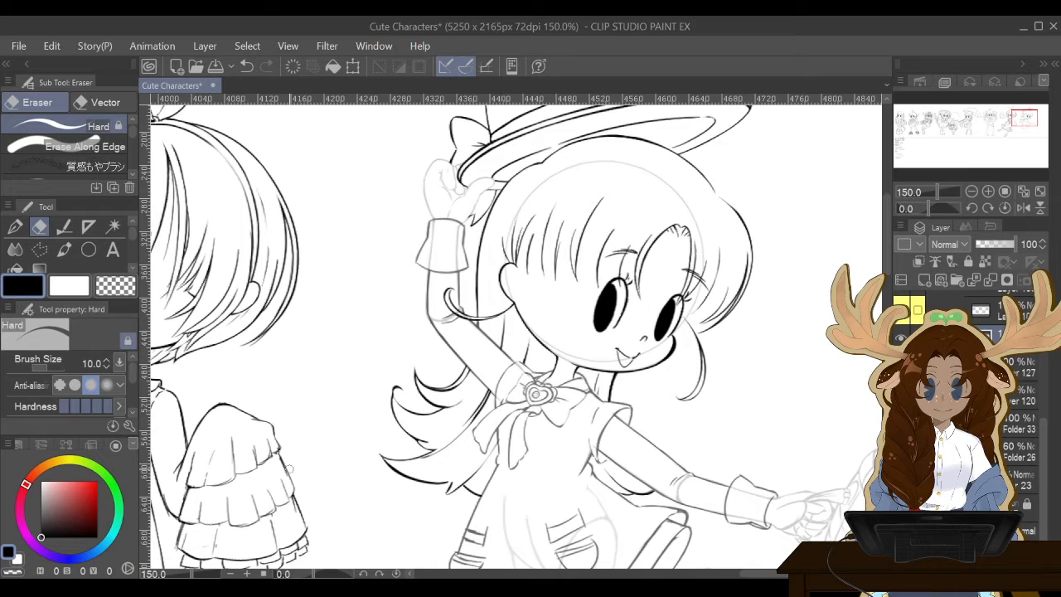
Touch up the lines between the neck bow and the shoulder with the G-pen, eraser and a small polyline selection.
click(15, 227)
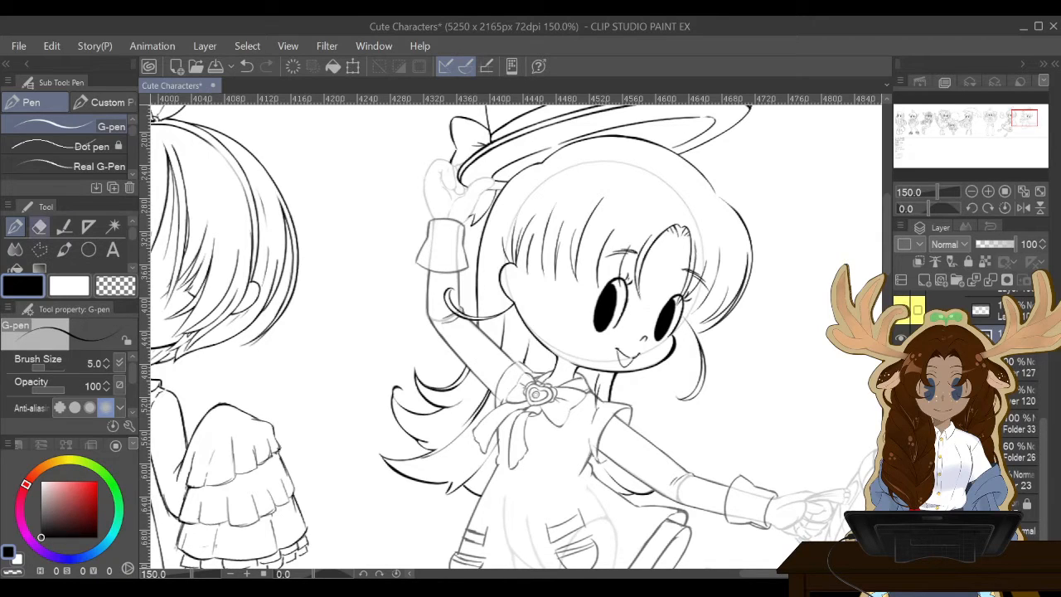
click(39, 227)
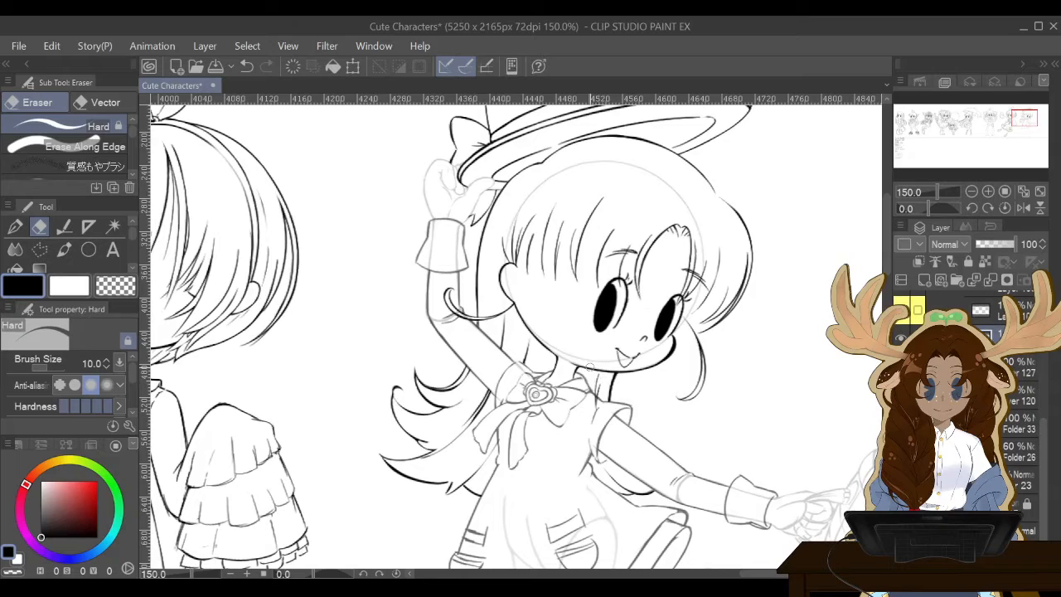
key(m)
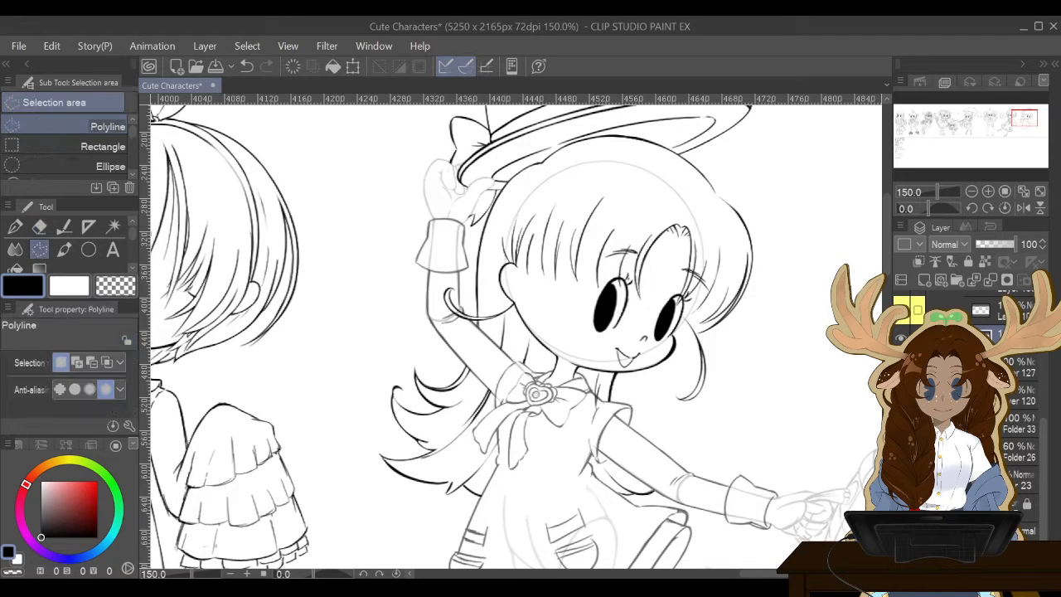
click(585, 386)
click(600, 398)
double_click(584, 425)
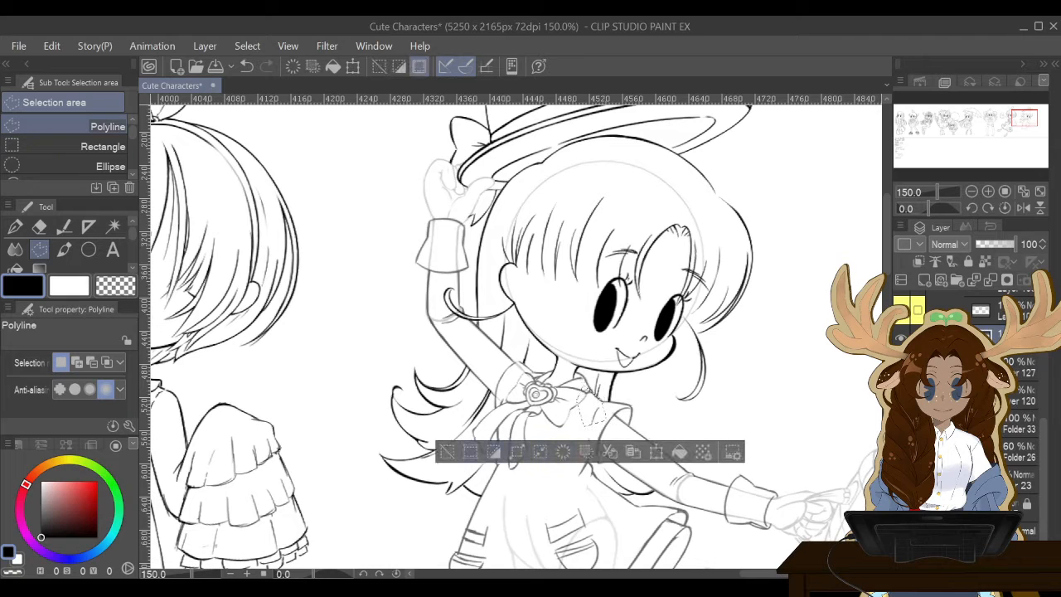
key(ctrl+d)
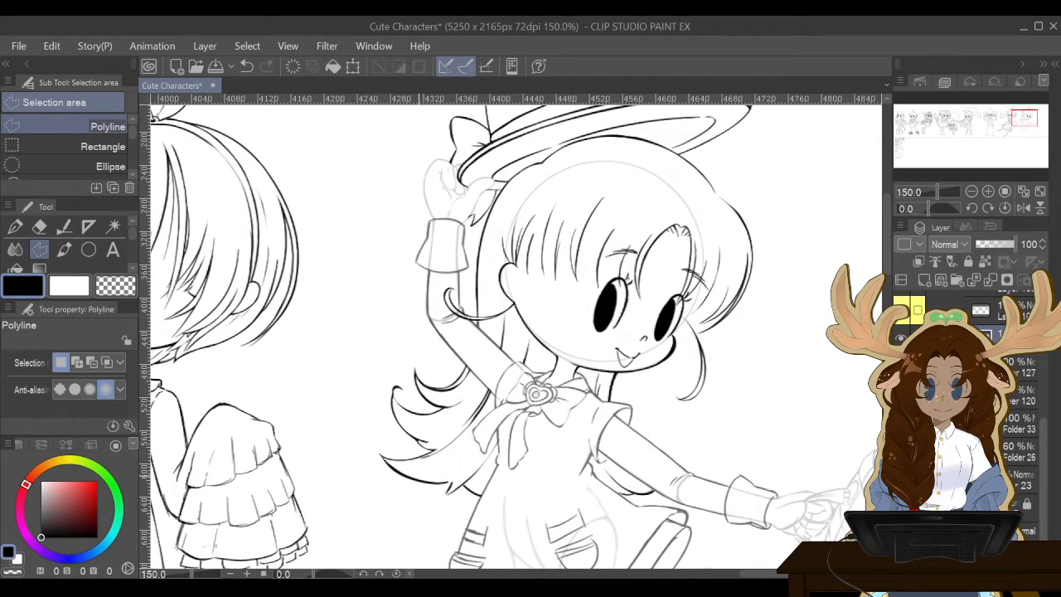
key(e)
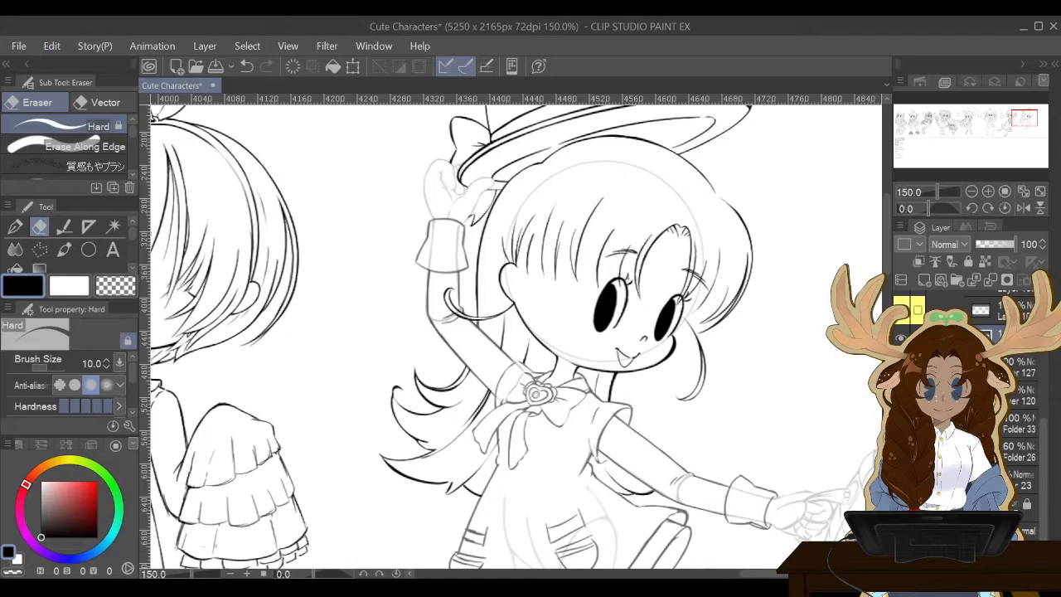
key(p)
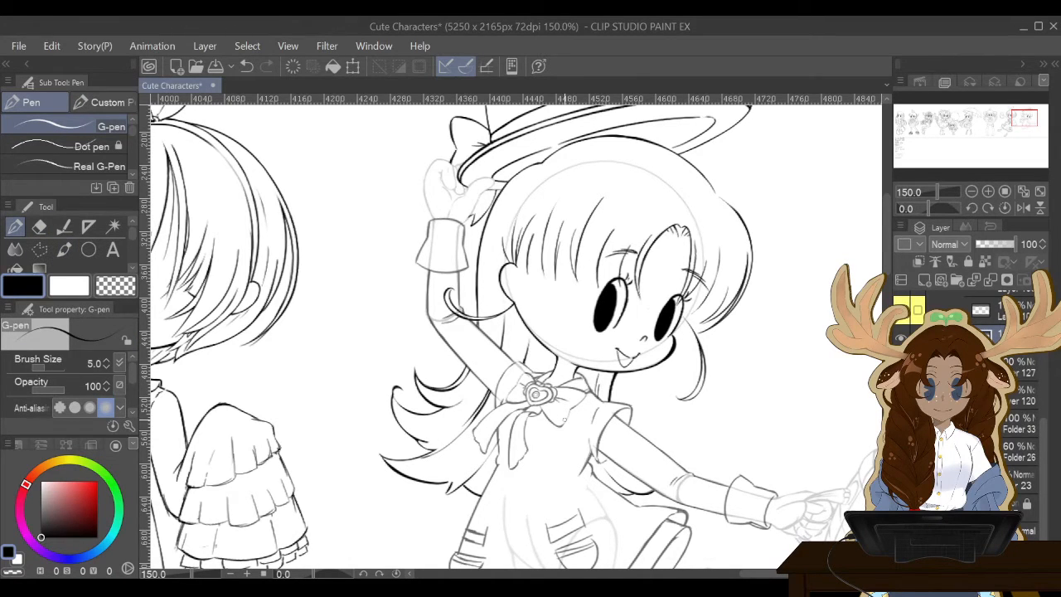
Find the layer with the small tuft strokes at the hair parting by toggling layer visibility, and select Layer 106.
scroll(565, 419, down, 1)
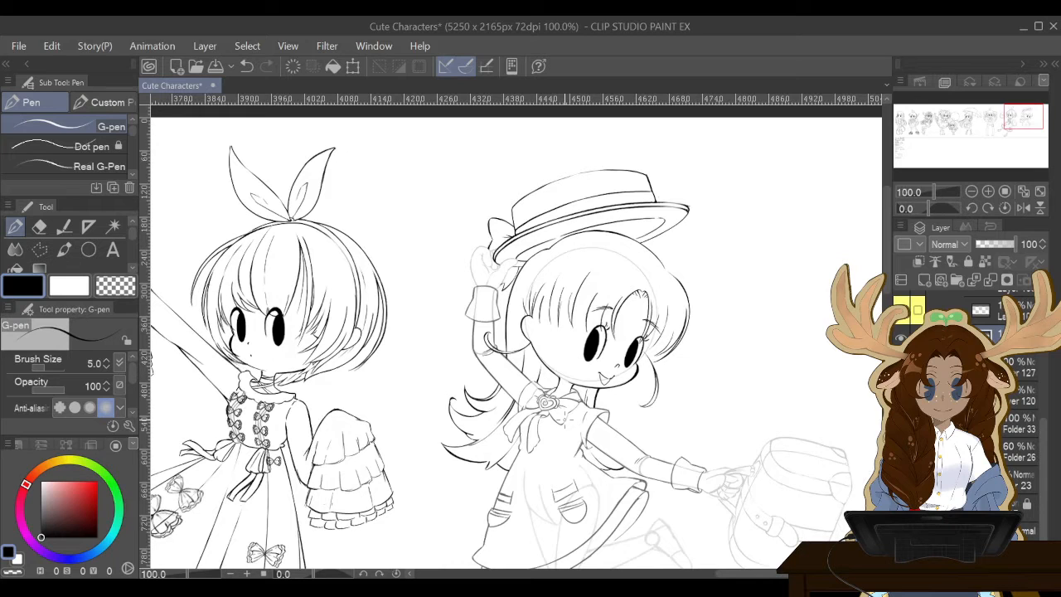
scroll(564, 419, up, 1)
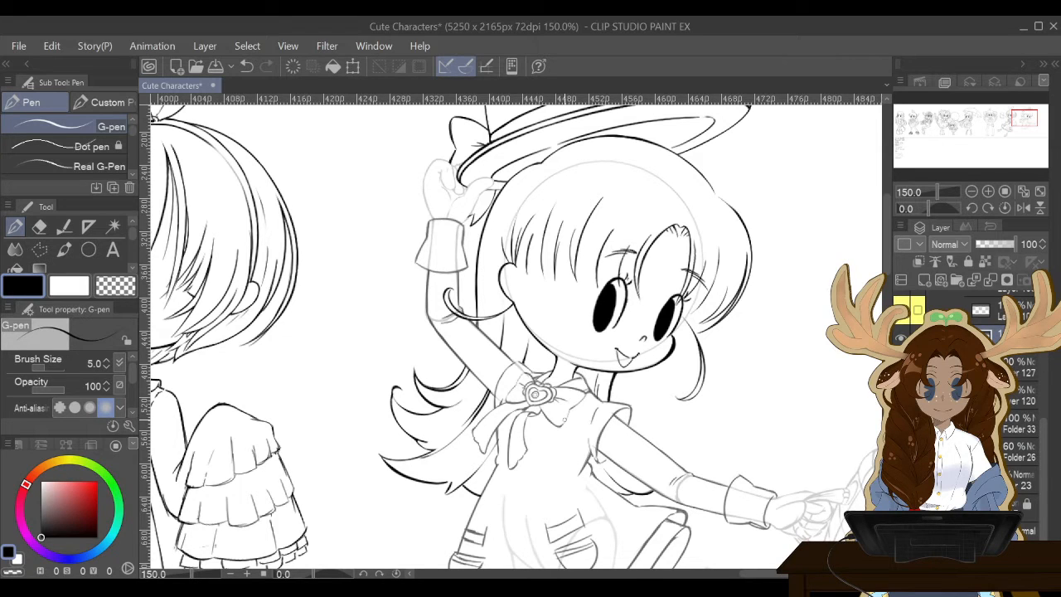
click(900, 337)
click(901, 337)
click(900, 365)
scroll(1019, 415, up, 2)
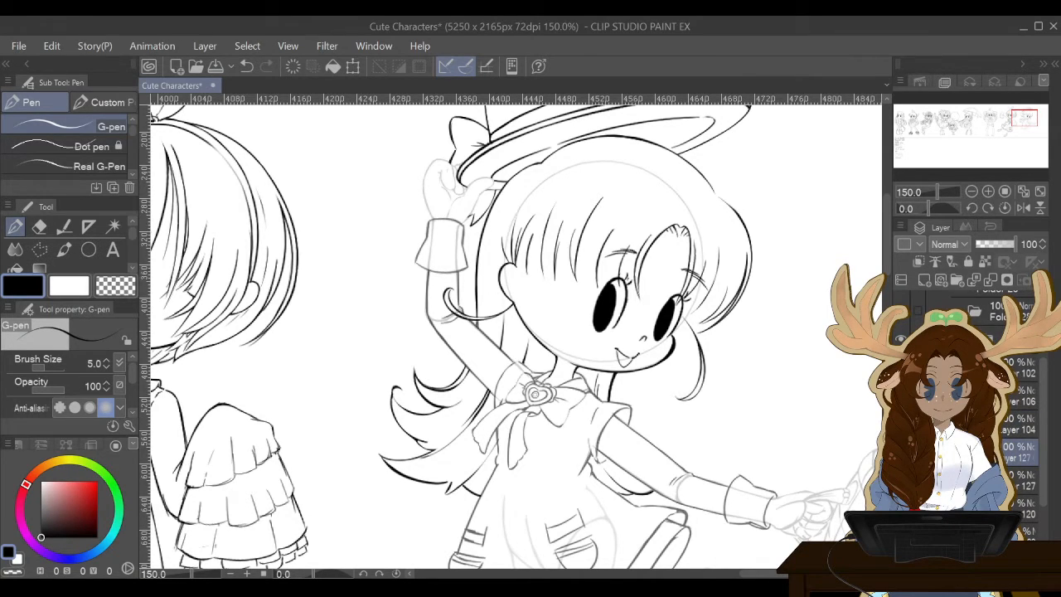
click(1020, 396)
click(900, 396)
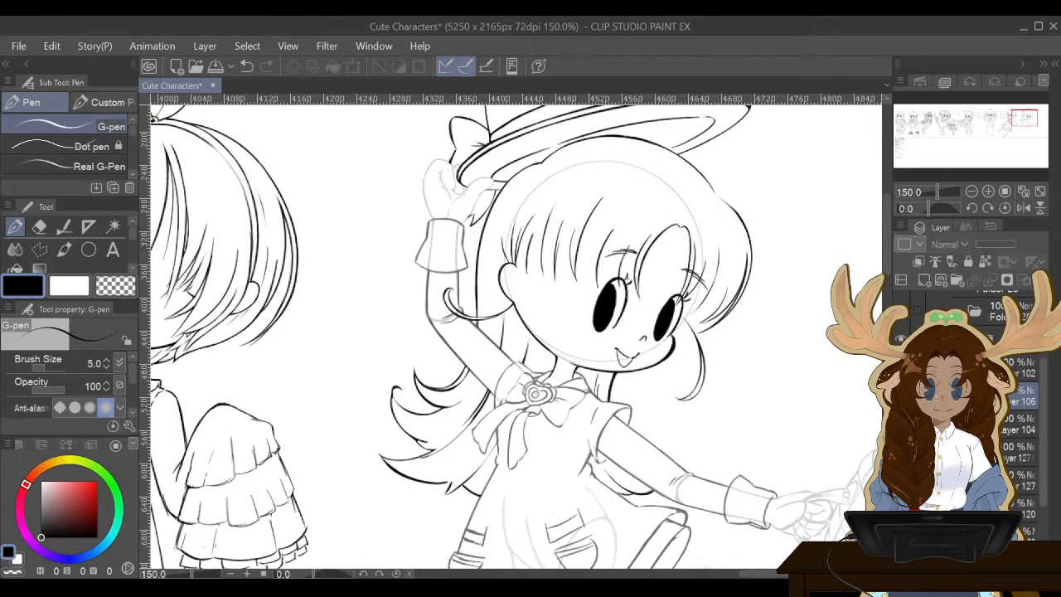
click(901, 397)
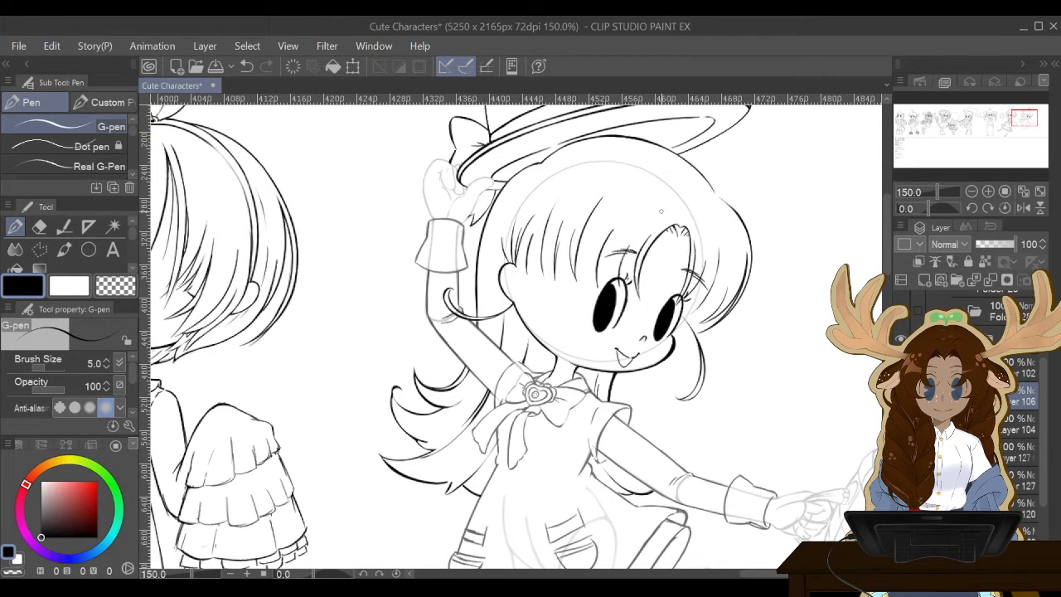
Trim the small tuft strokes at the top of the hair parting with the hard eraser.
scroll(660, 211, up, 5)
scroll(660, 211, down, 3)
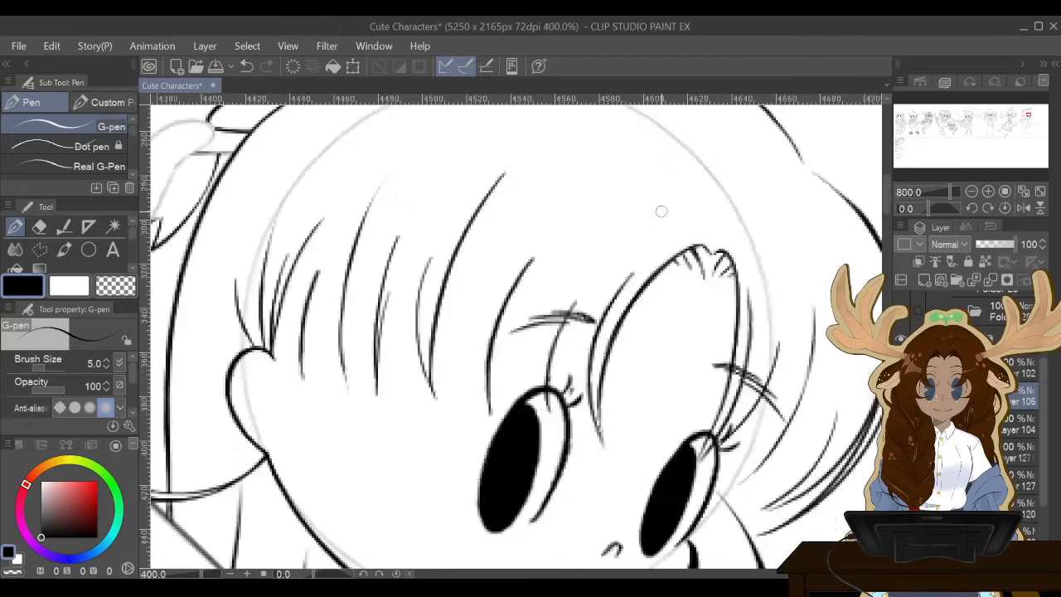
key(e)
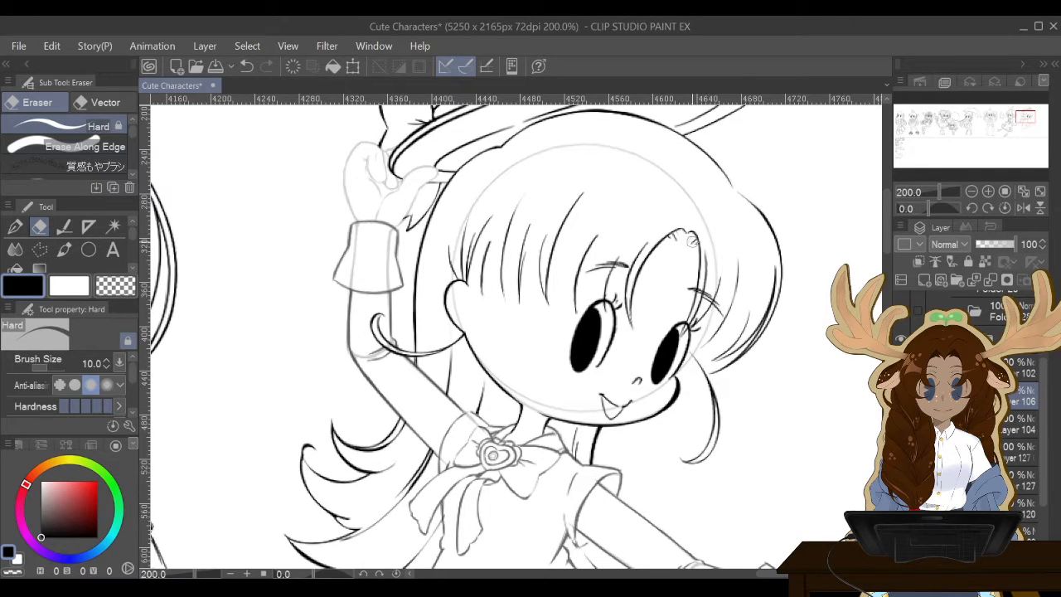
drag(682, 252, 691, 238)
Select the right tuft stroke at the hair parting with a polyline selection and shift it slightly up and left, then deselect.
key(m)
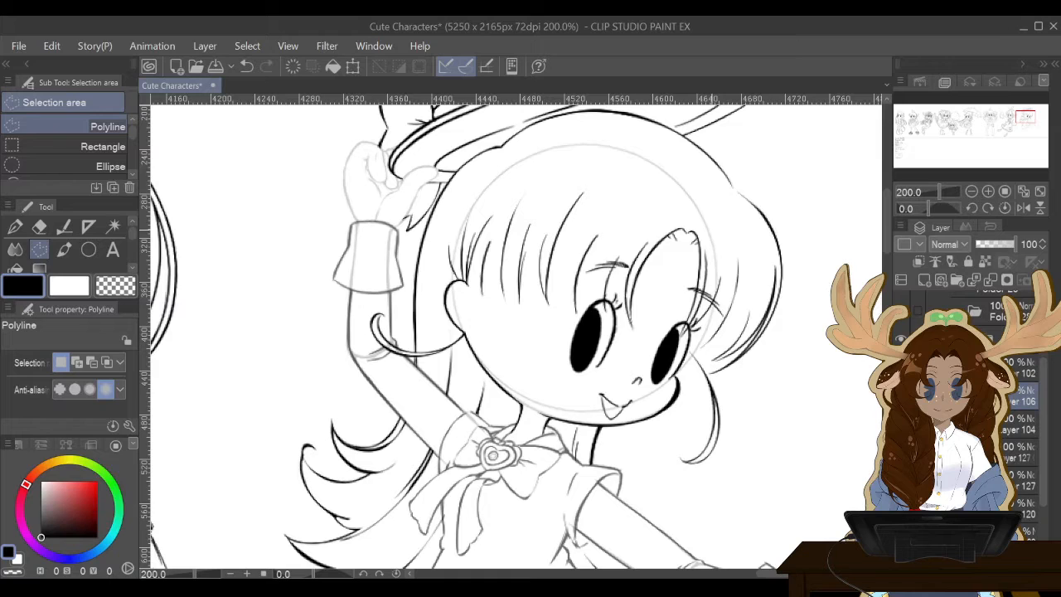
click(711, 233)
click(690, 230)
click(682, 248)
click(694, 258)
click(710, 248)
click(710, 233)
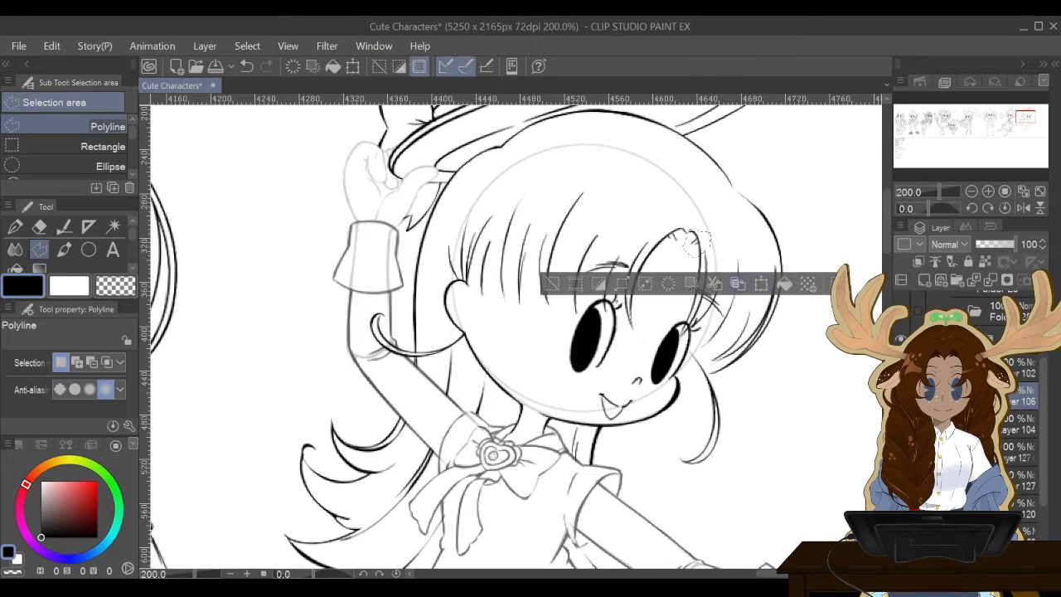
click(763, 285)
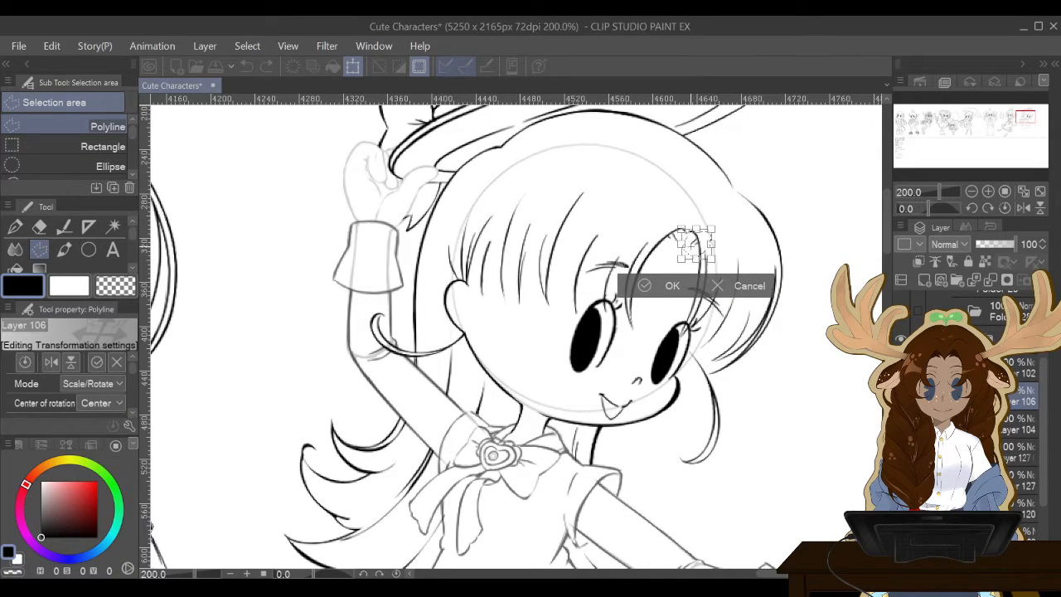
mouse_move(696, 245)
mouse_down()
mouse_move(708, 243)
mouse_move(686, 242)
mouse_up()
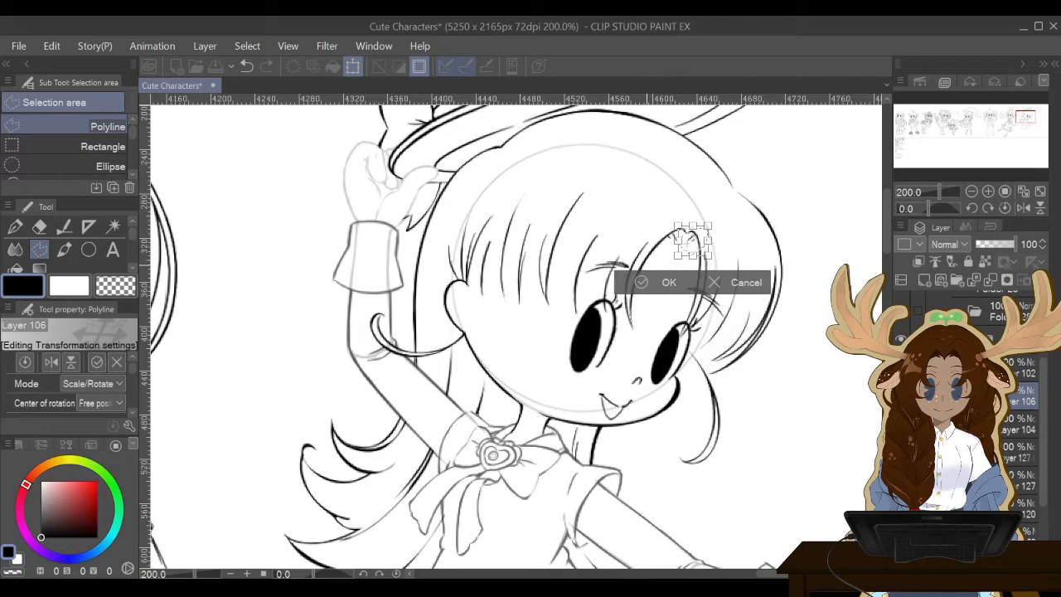
click(641, 281)
click(546, 280)
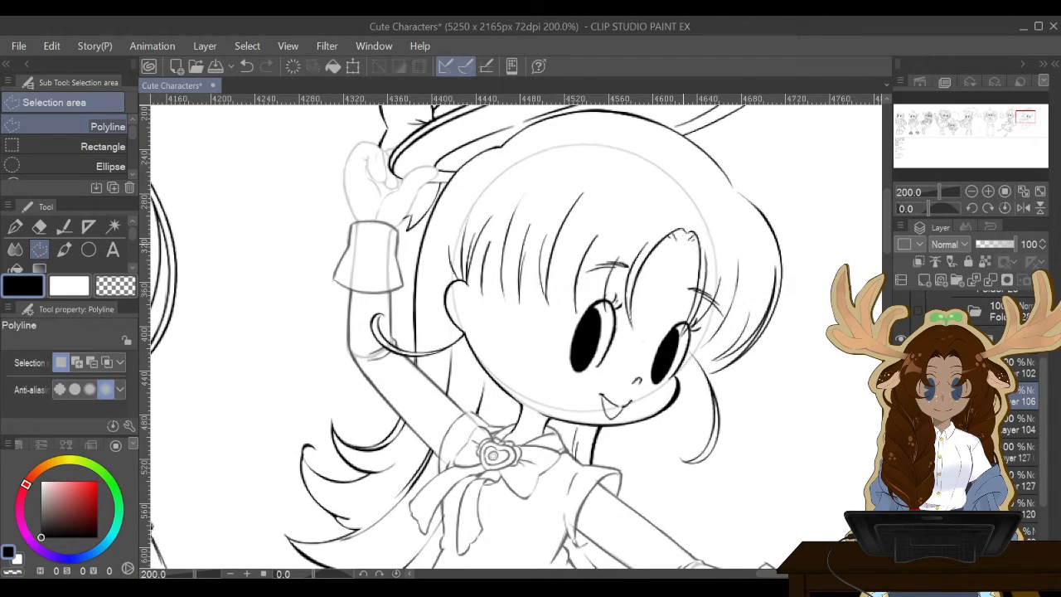
Select the left tuft stroke at the hair parting with a polyline selection and move it slightly up and right, then deselect.
click(683, 247)
click(674, 219)
click(658, 225)
click(654, 251)
click(684, 247)
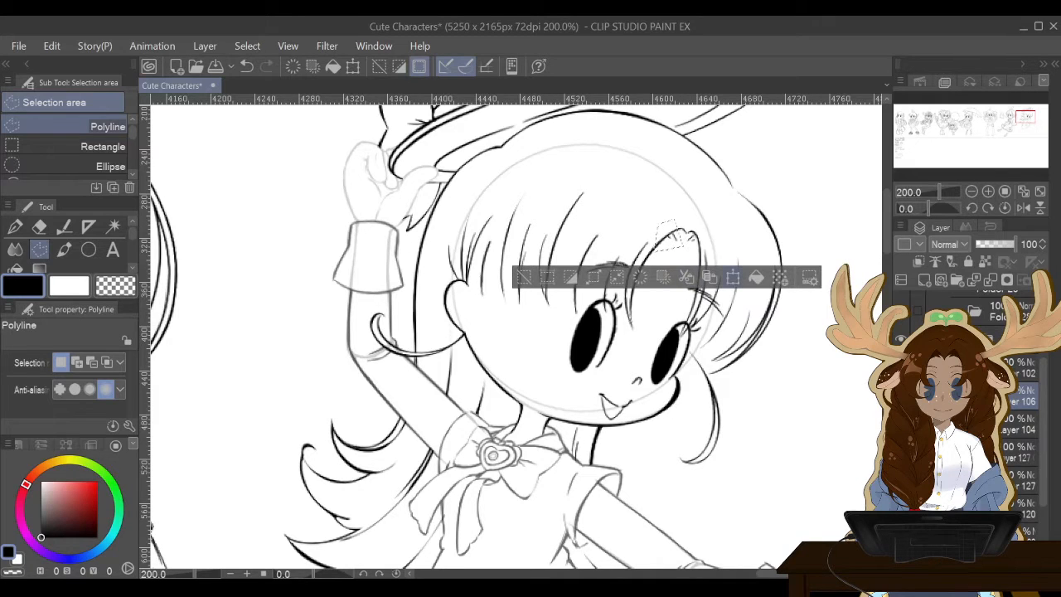
click(732, 276)
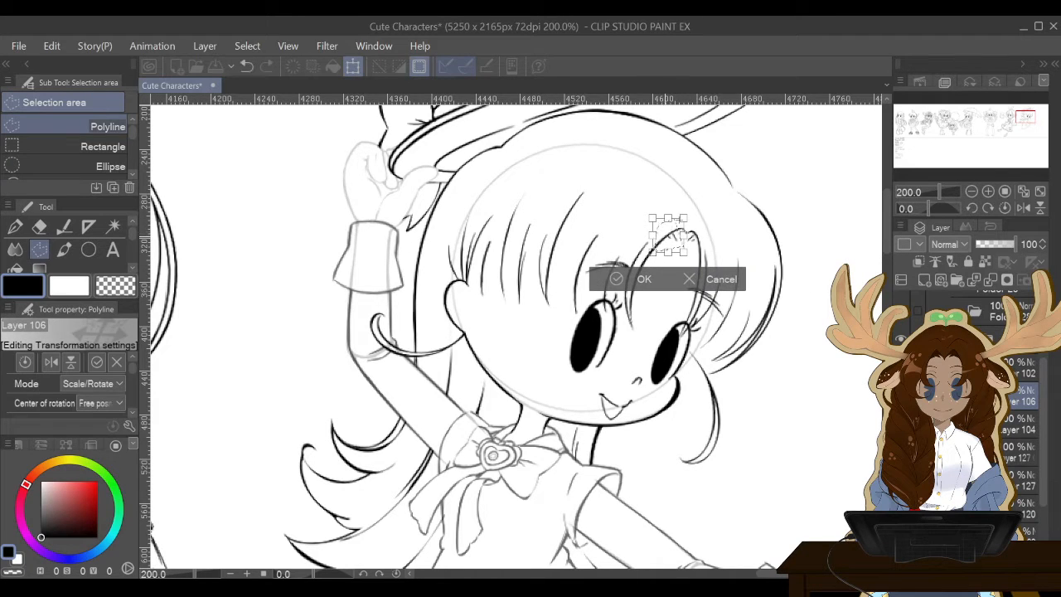
drag(665, 236, 669, 234)
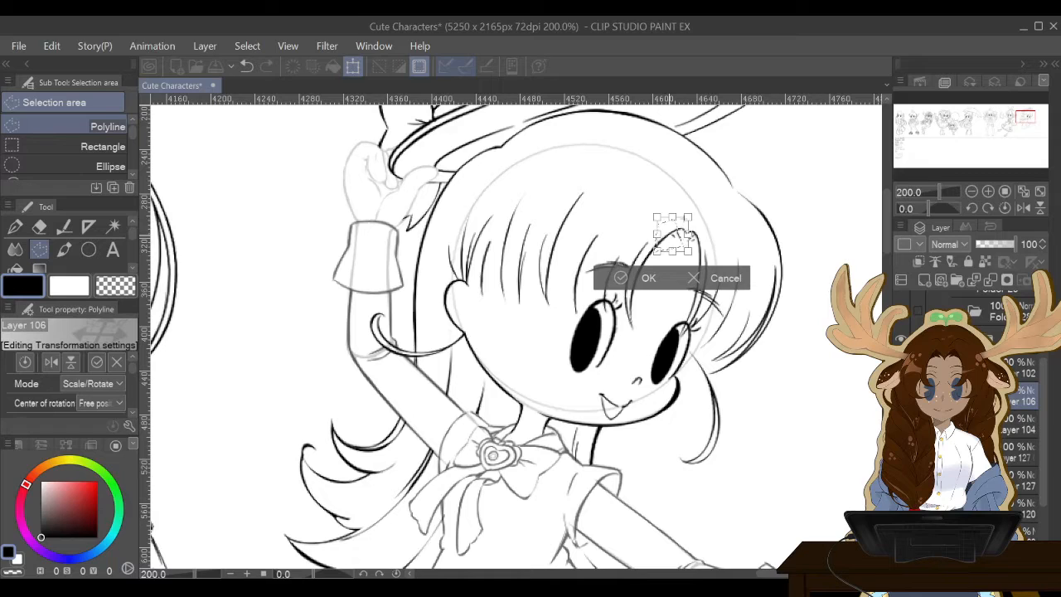
click(620, 278)
click(533, 277)
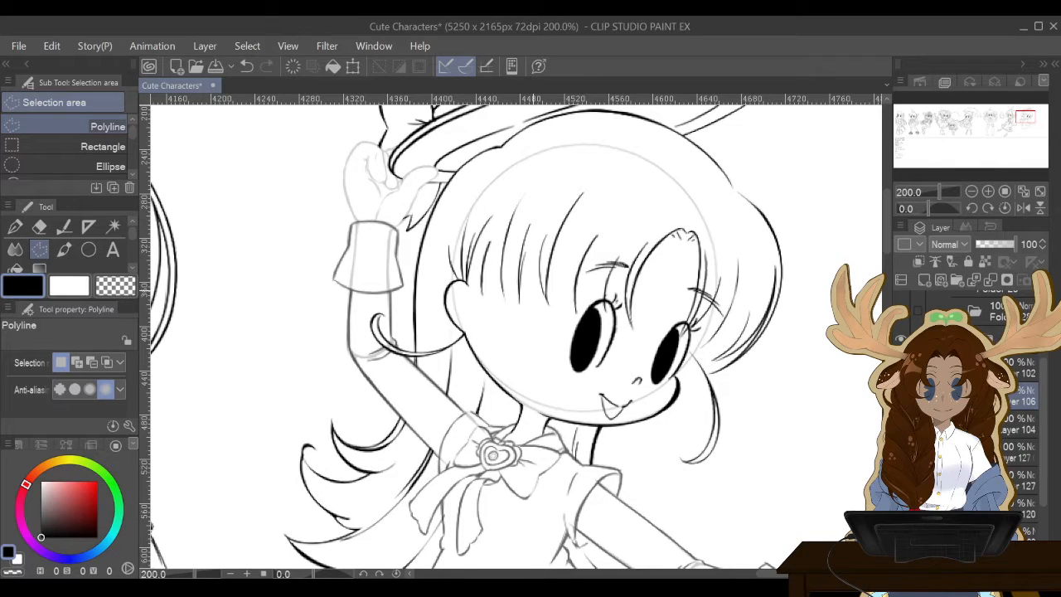
Select all the tuft strokes at the hair parting with a polyline selection, then enlarge and rotate them slightly.
scroll(533, 289, down, 3)
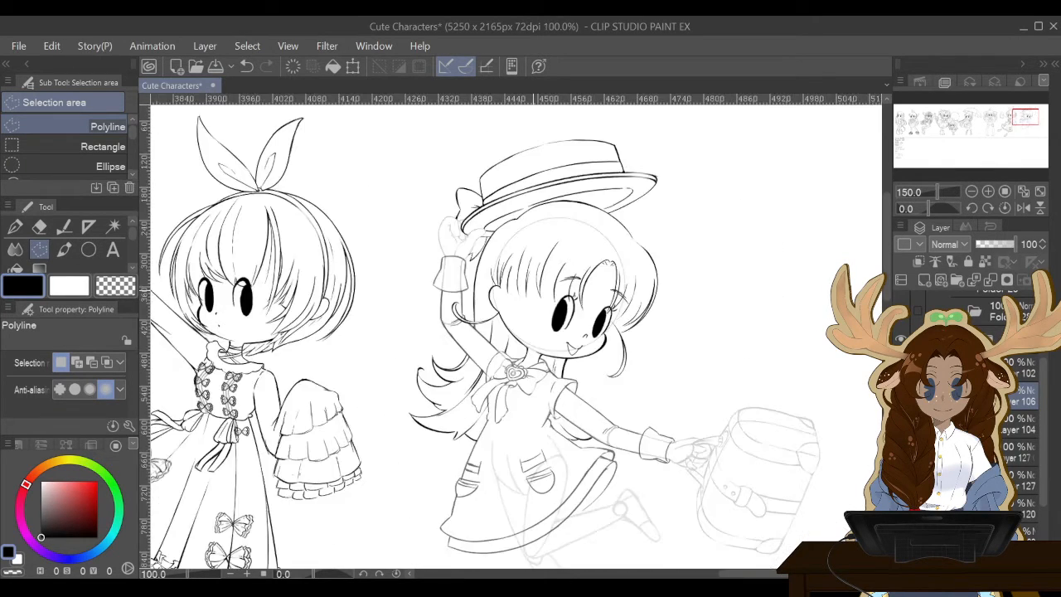
scroll(533, 290, up, 5)
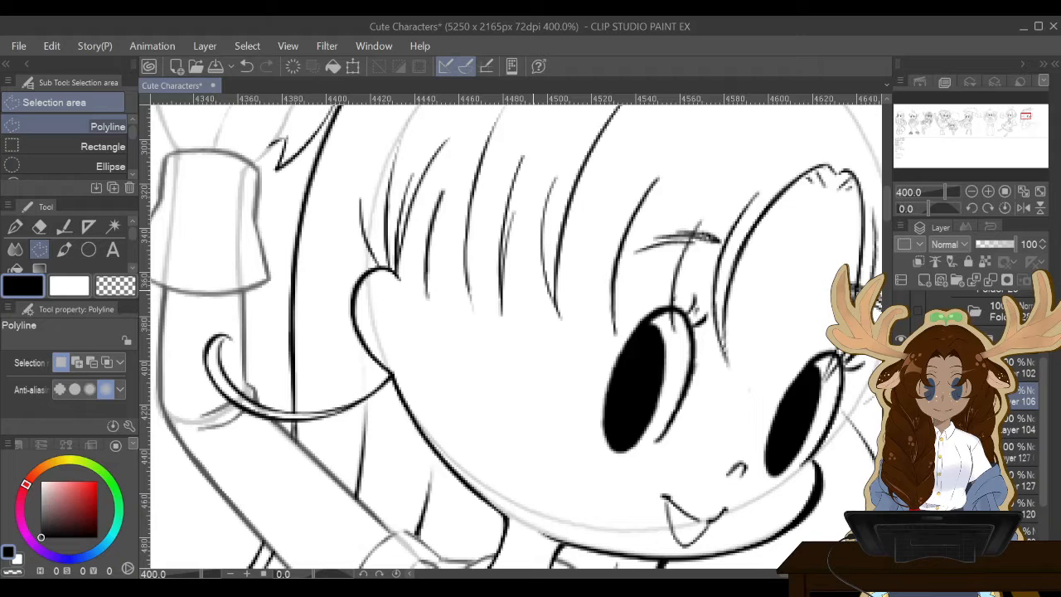
scroll(516, 336, right, 3)
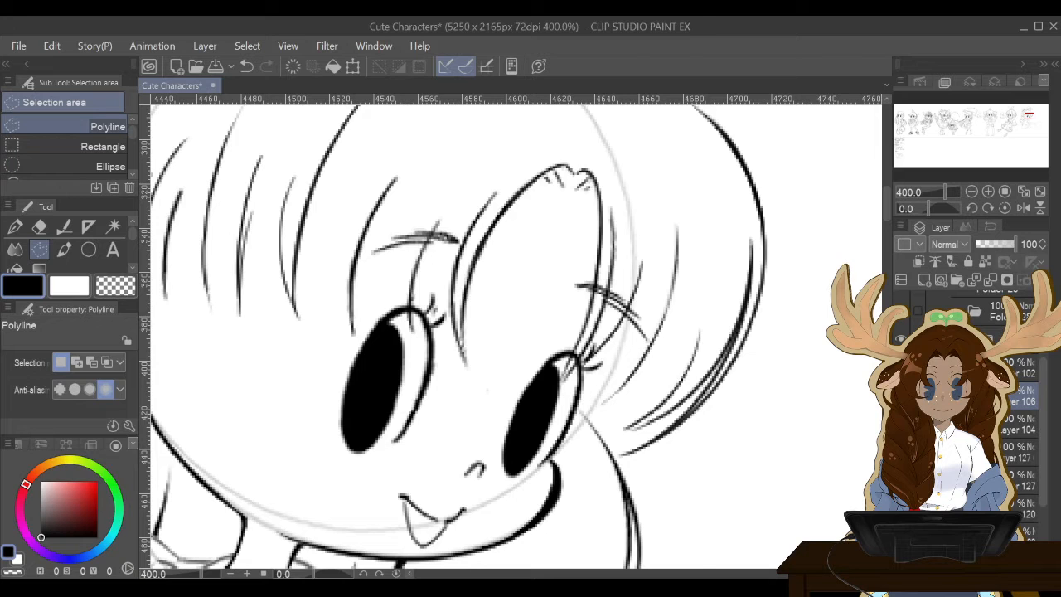
scroll(515, 336, up, 1)
scroll(515, 336, down, 3)
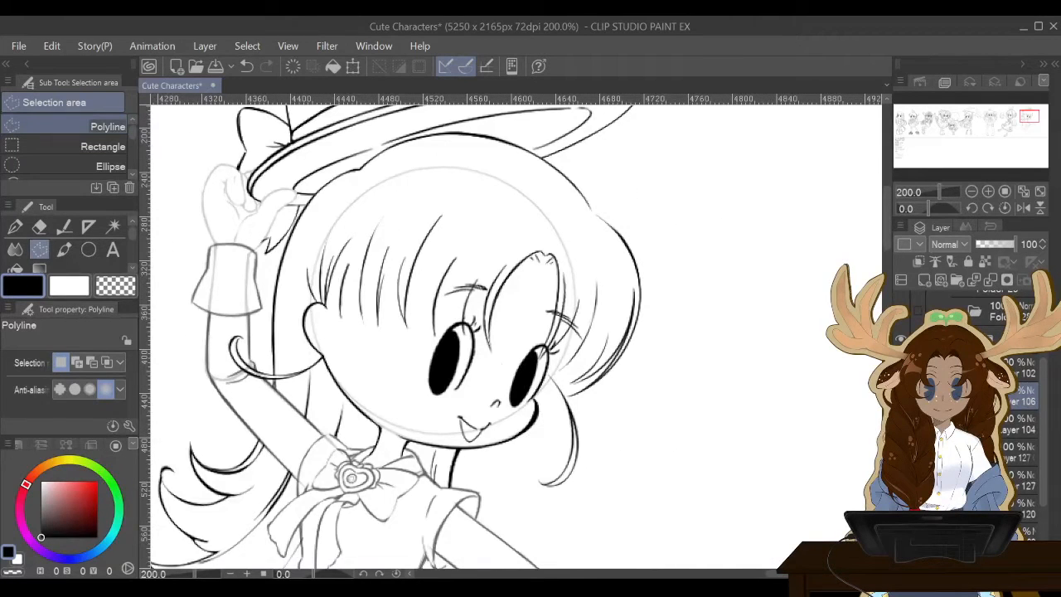
click(564, 251)
click(513, 231)
click(500, 253)
click(526, 279)
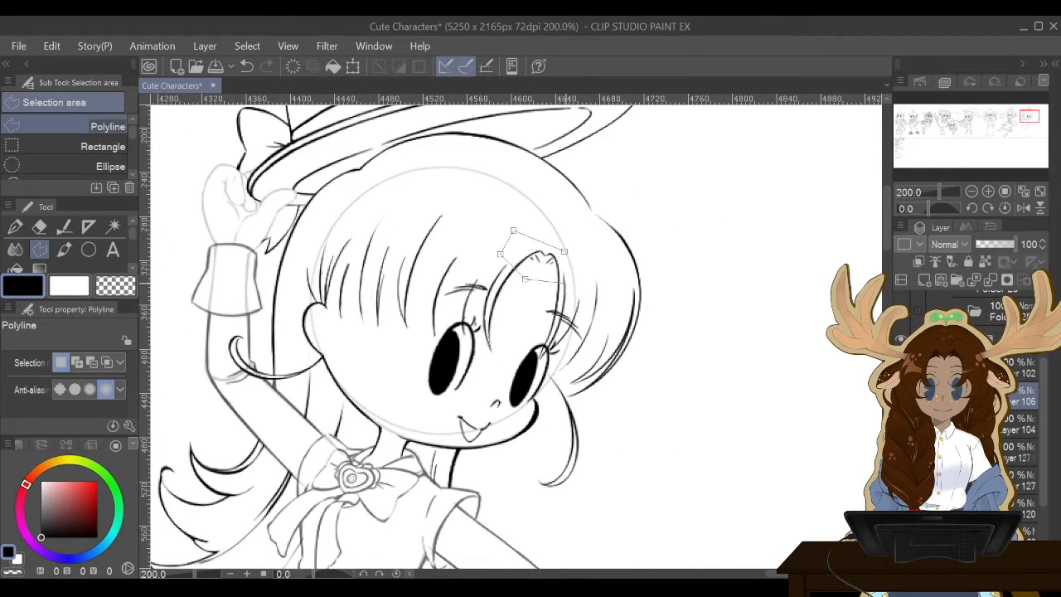
double_click(565, 284)
click(598, 312)
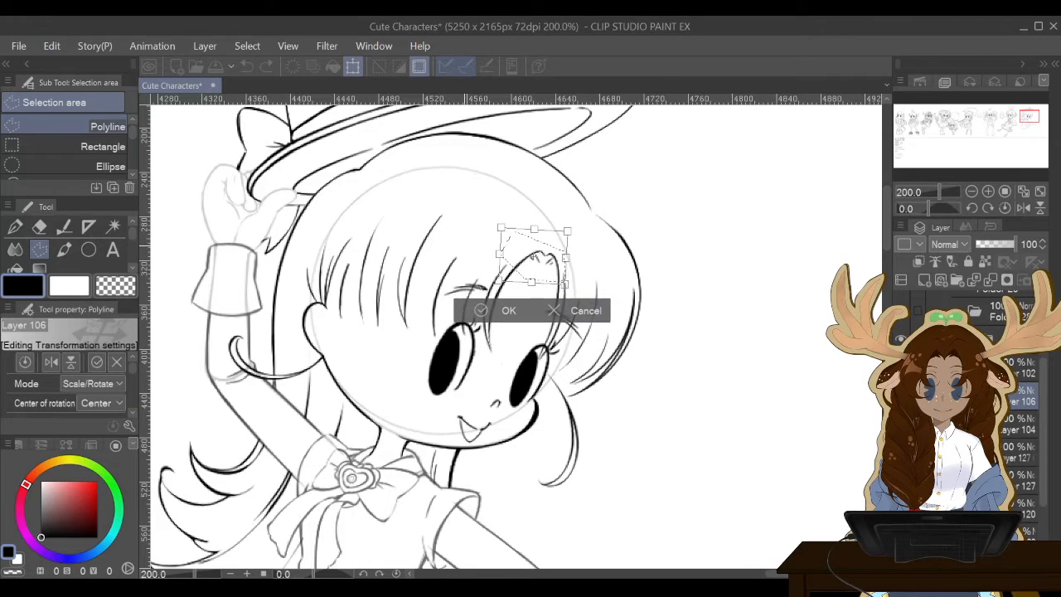
drag(569, 289, 568, 290)
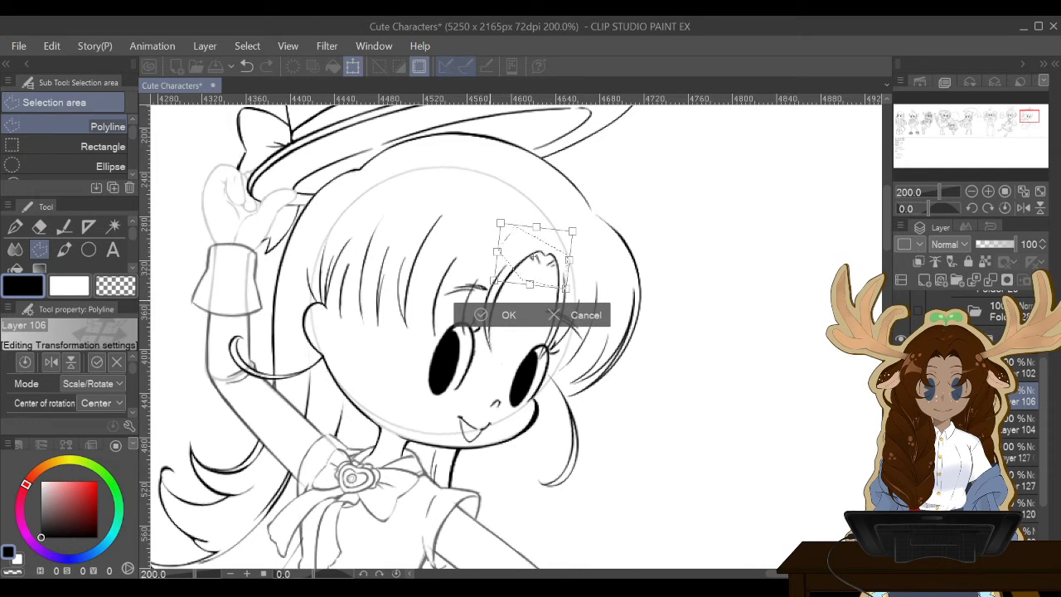
click(501, 315)
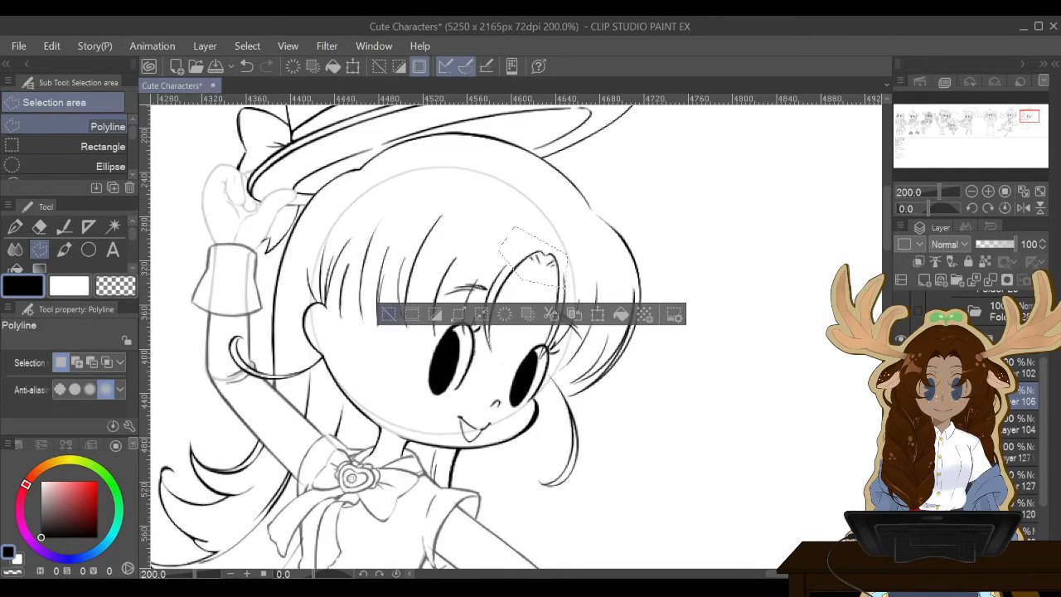
key(ctrl+d)
Touch up the hair line beside the parting tuft with the G-pen and the hard eraser.
key(p)
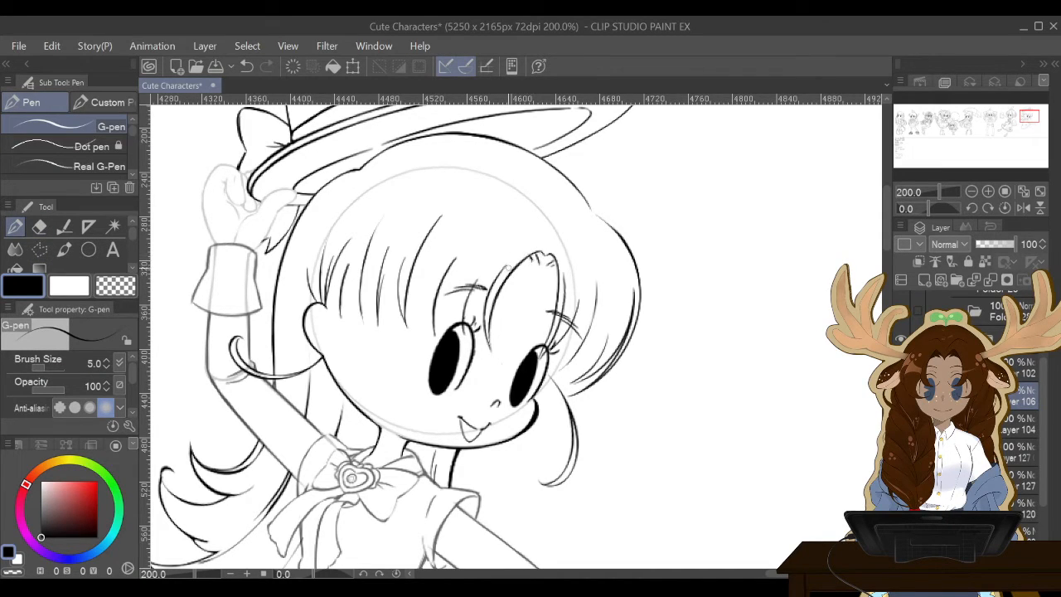
key(e)
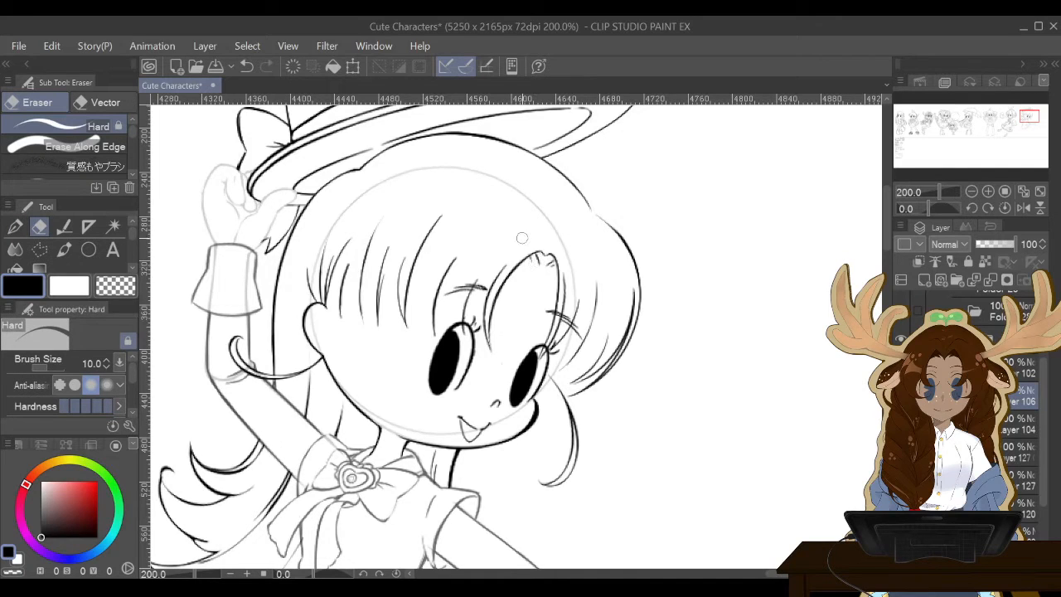
key(ctrl+z)
drag(519, 253, 531, 247)
key(p)
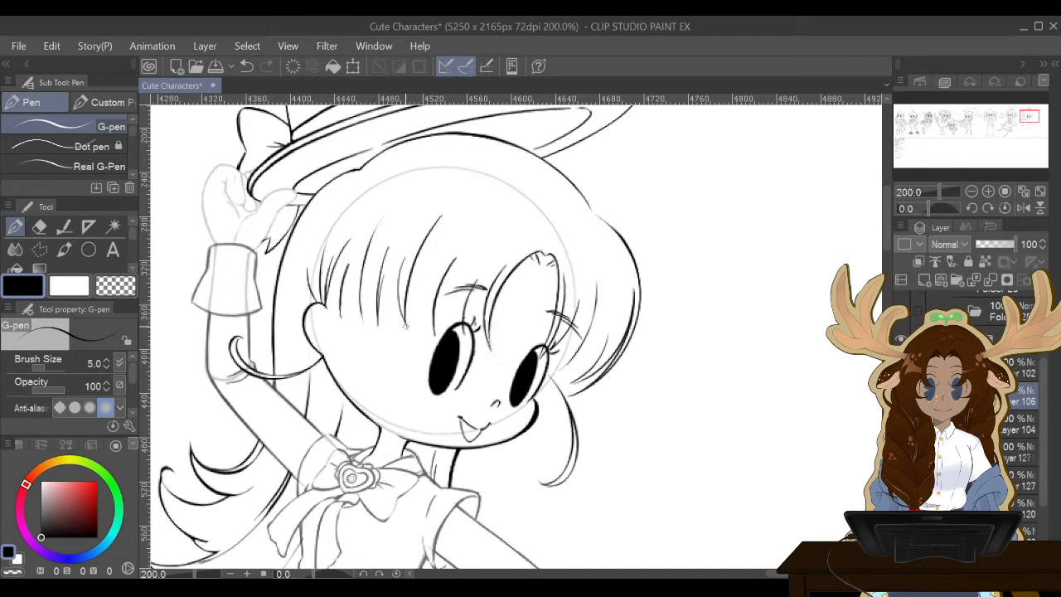
key(e)
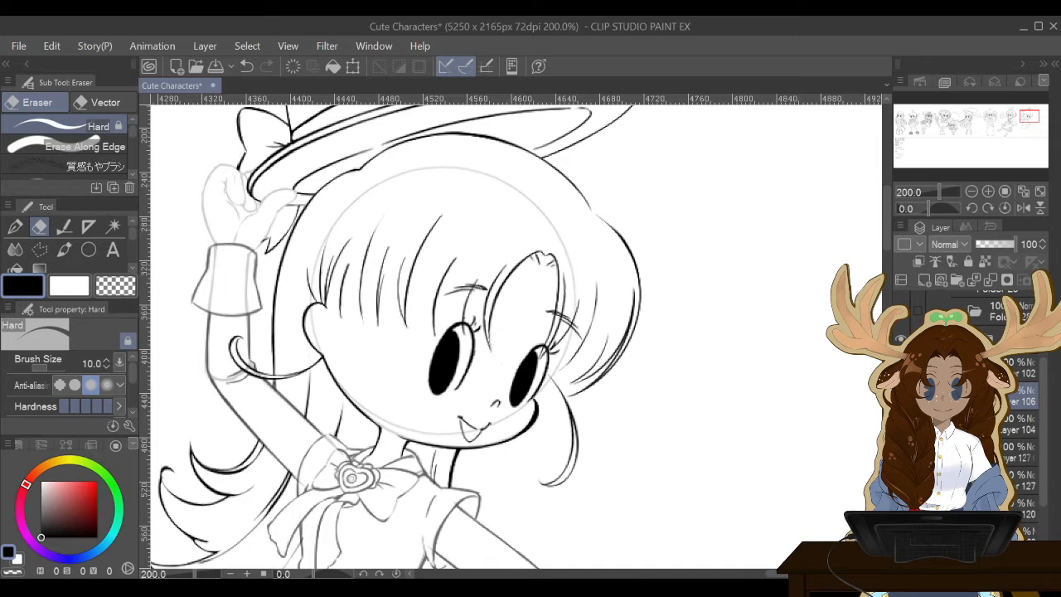
Merge Layer 106 with the tuft strokes into Layer 104 below, toggling the layer's visibility to check its lines.
click(901, 395)
click(900, 395)
click(990, 279)
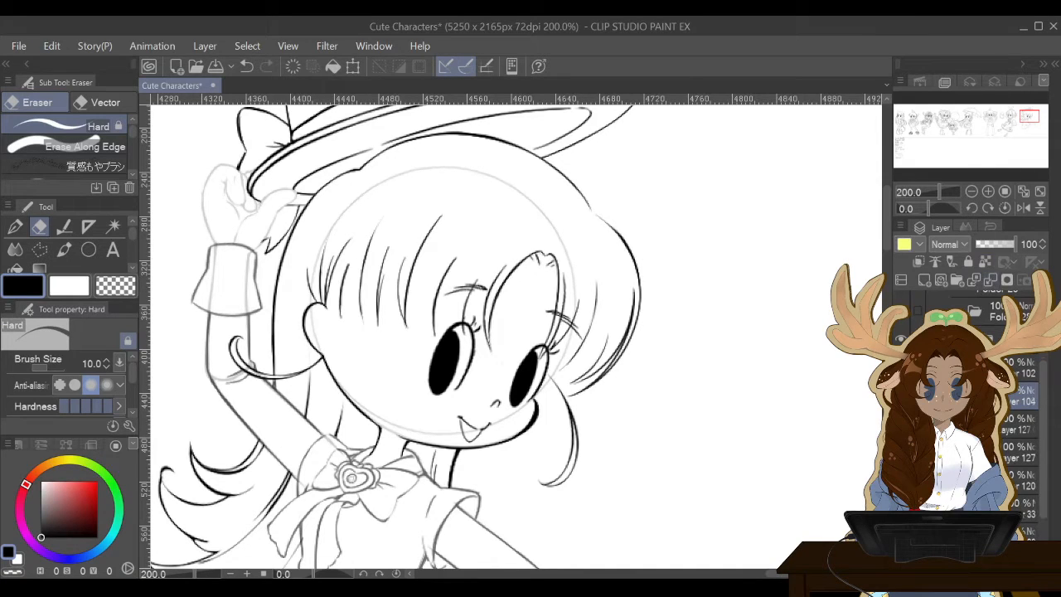
click(900, 395)
click(901, 395)
Extend the tip of the middle fringe strand above the cheek with a short G-pen stroke on Layer 104.
key(p)
drag(404, 299, 406, 325)
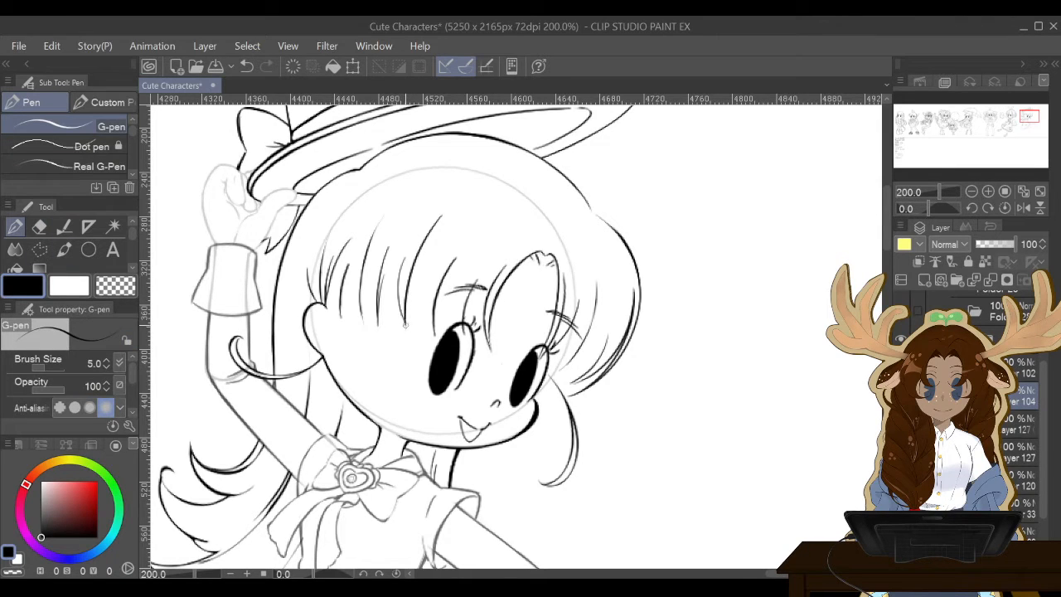
key(e)
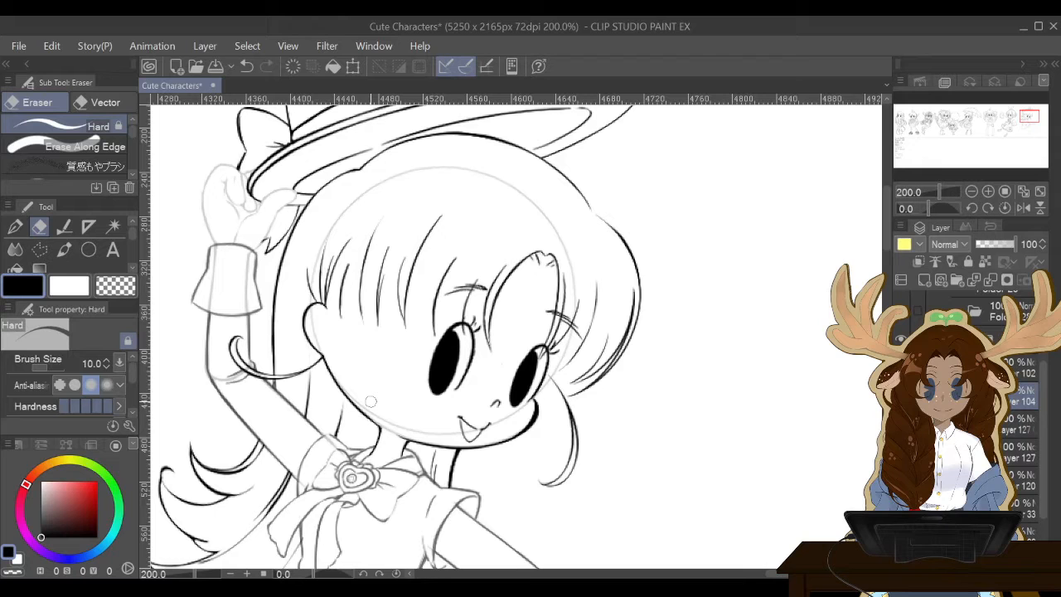
Review the girl's line art at several zoom levels, from the hat and hair down to the dress and suitcase.
scroll(370, 401, down, 4)
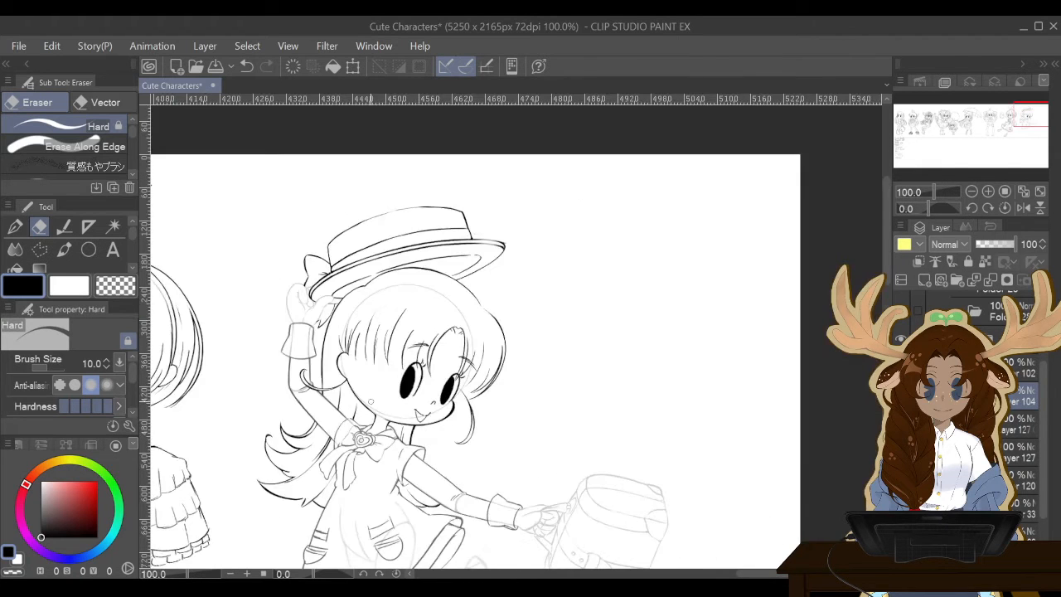
scroll(370, 401, up, 4)
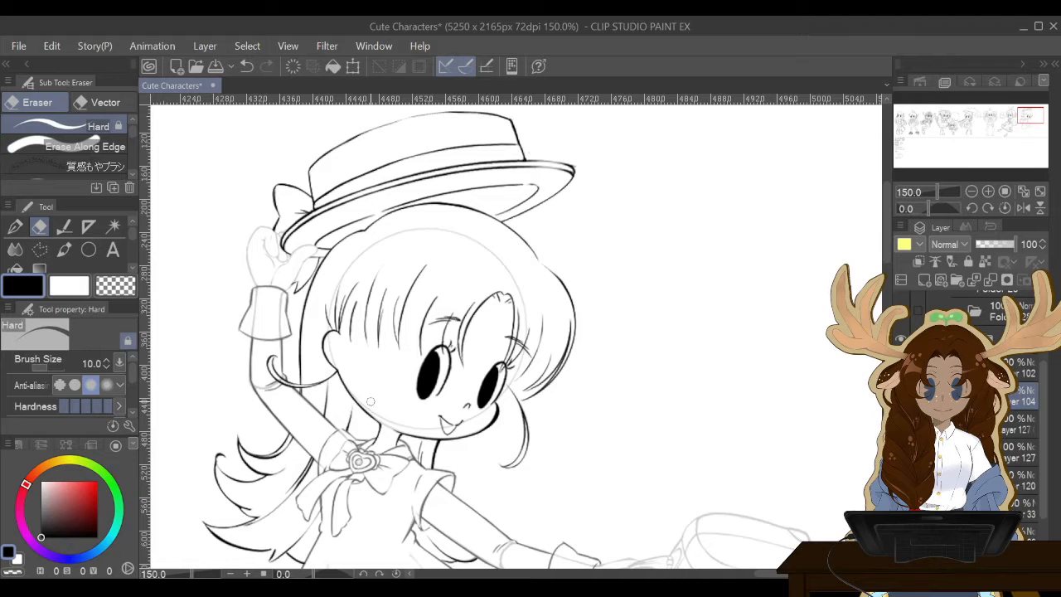
scroll(371, 401, down, 4)
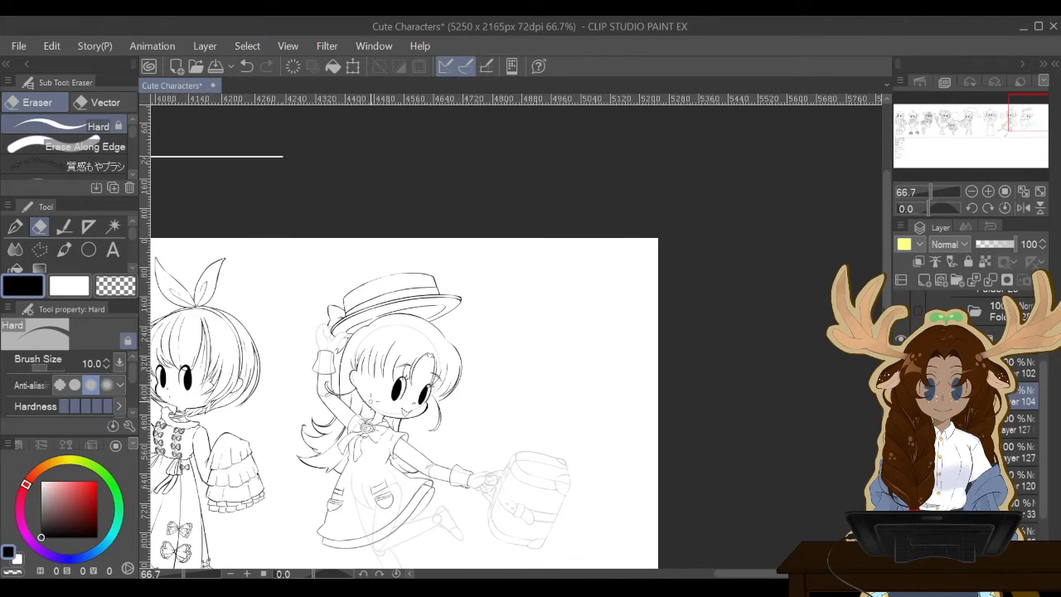
scroll(370, 401, up, 4)
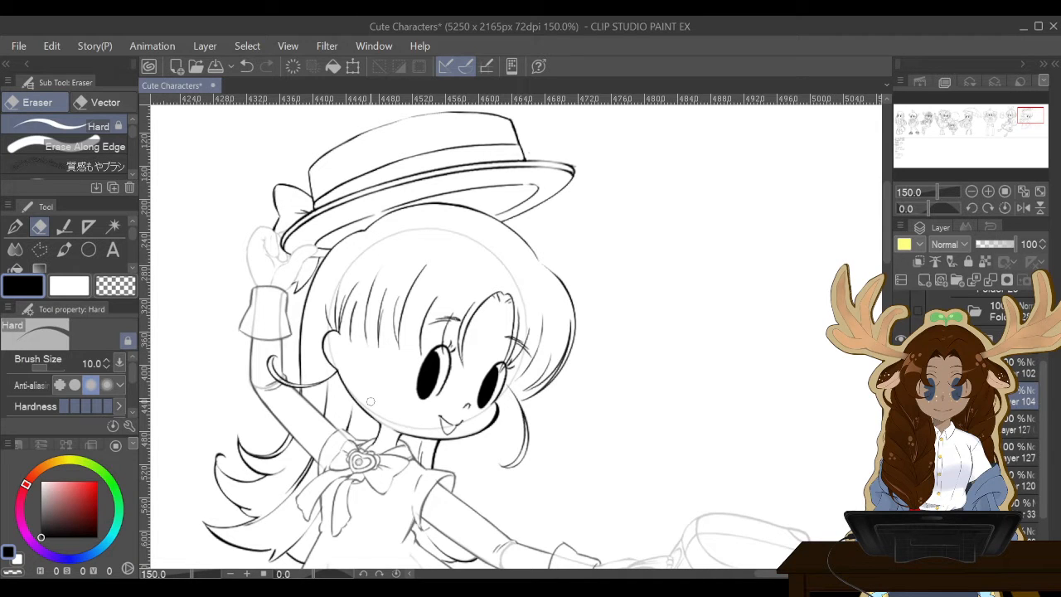
scroll(368, 211, down, 2)
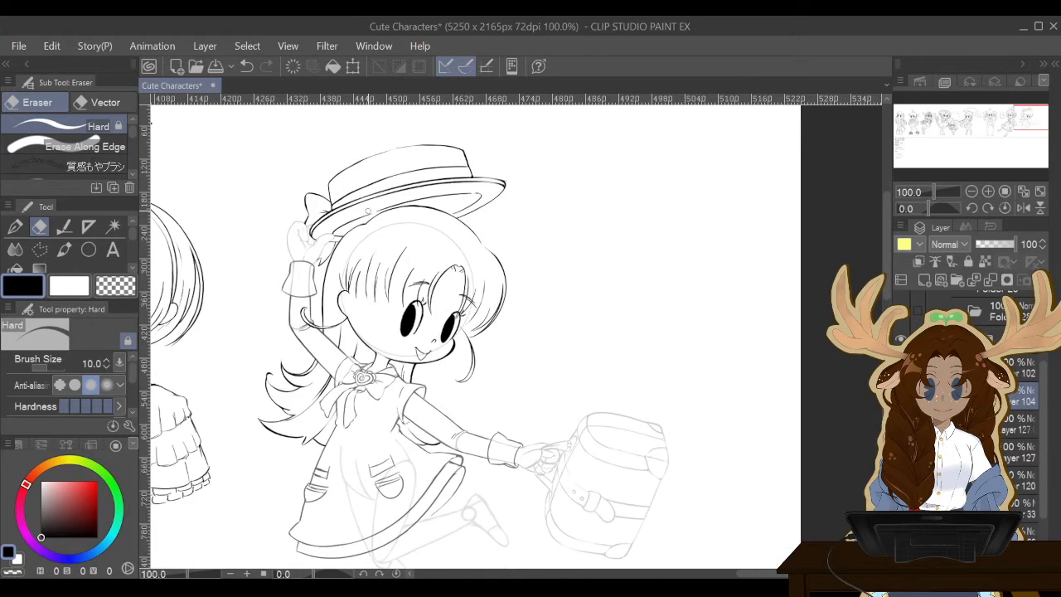
scroll(368, 210, up, 2)
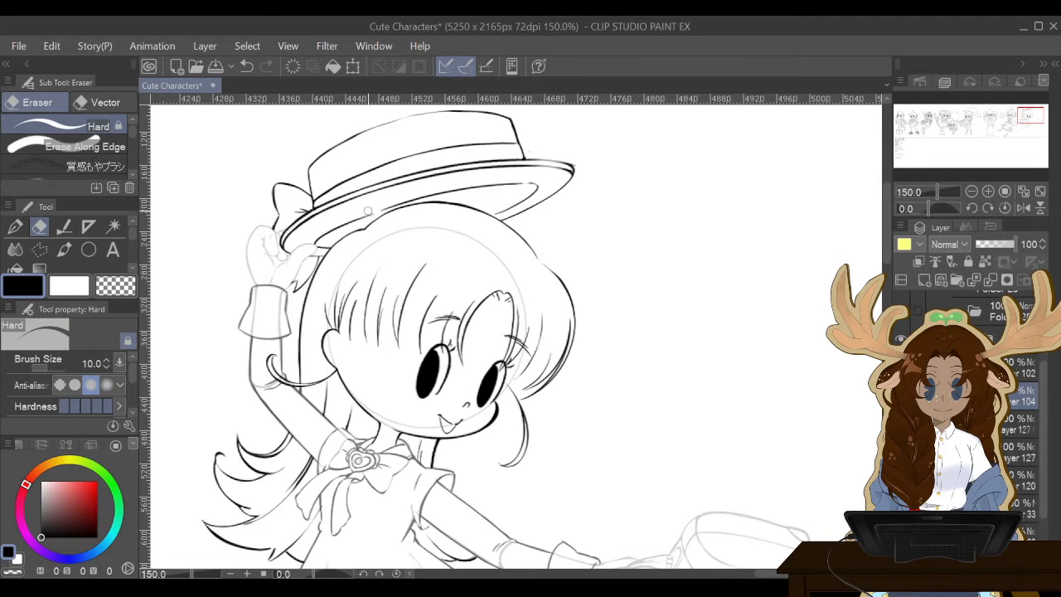
scroll(367, 210, down, 1)
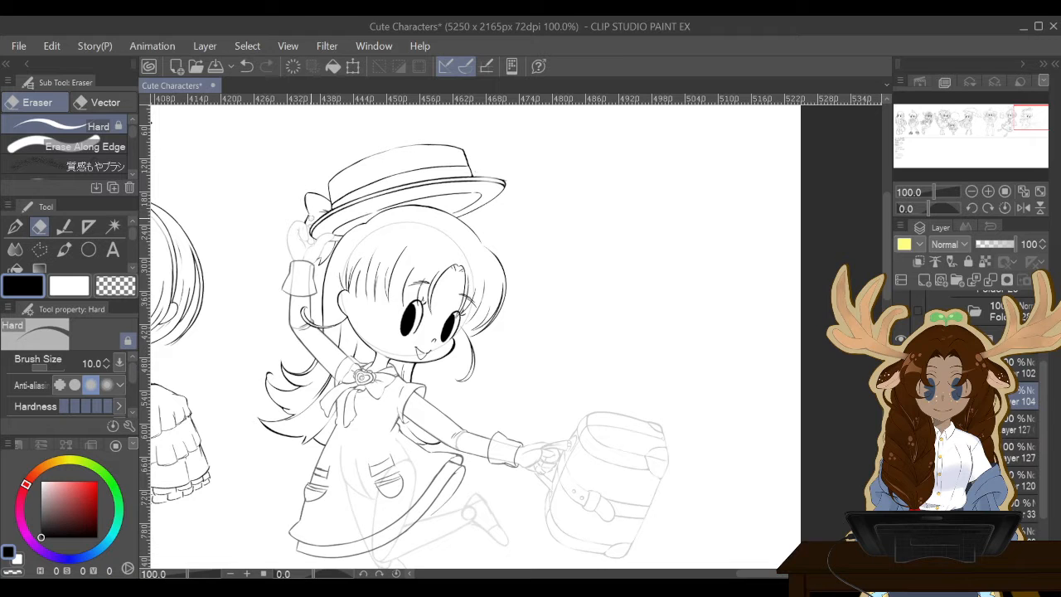
scroll(312, 219, down, 1)
scroll(316, 203, up, 2)
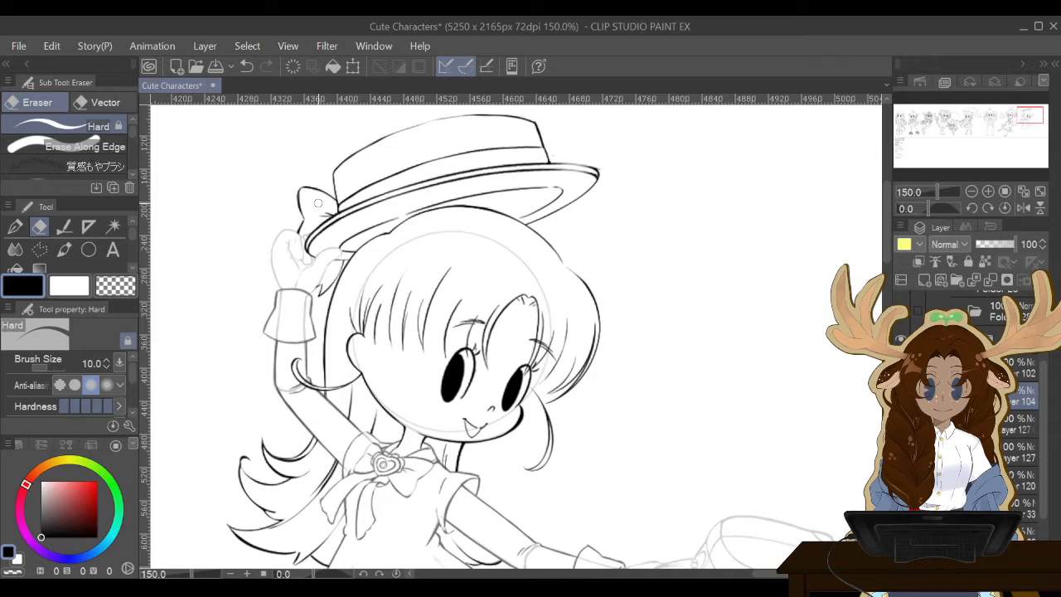
scroll(514, 332, down, 10)
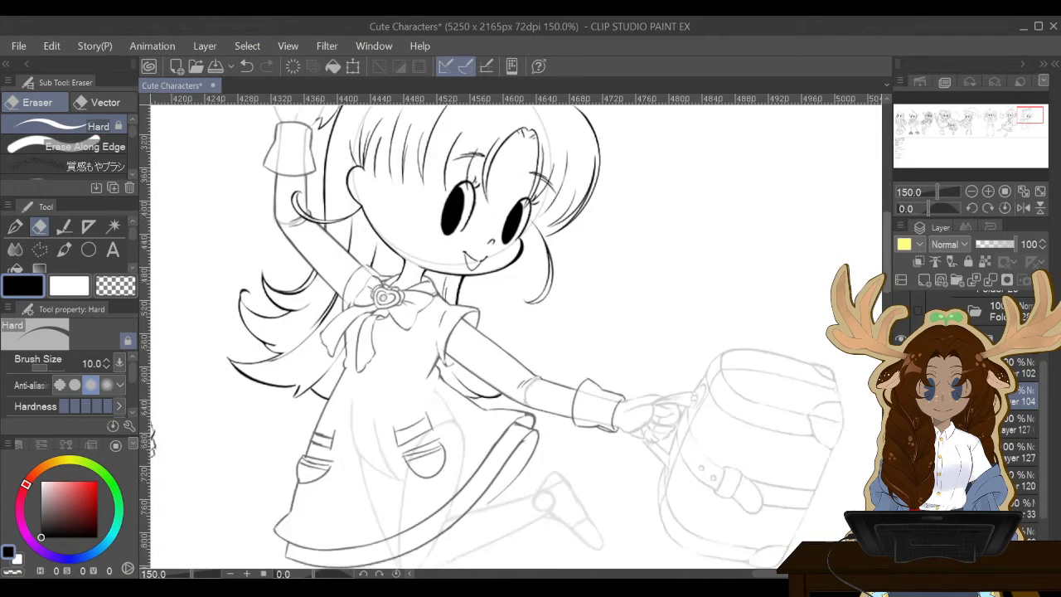
scroll(514, 332, up, 10)
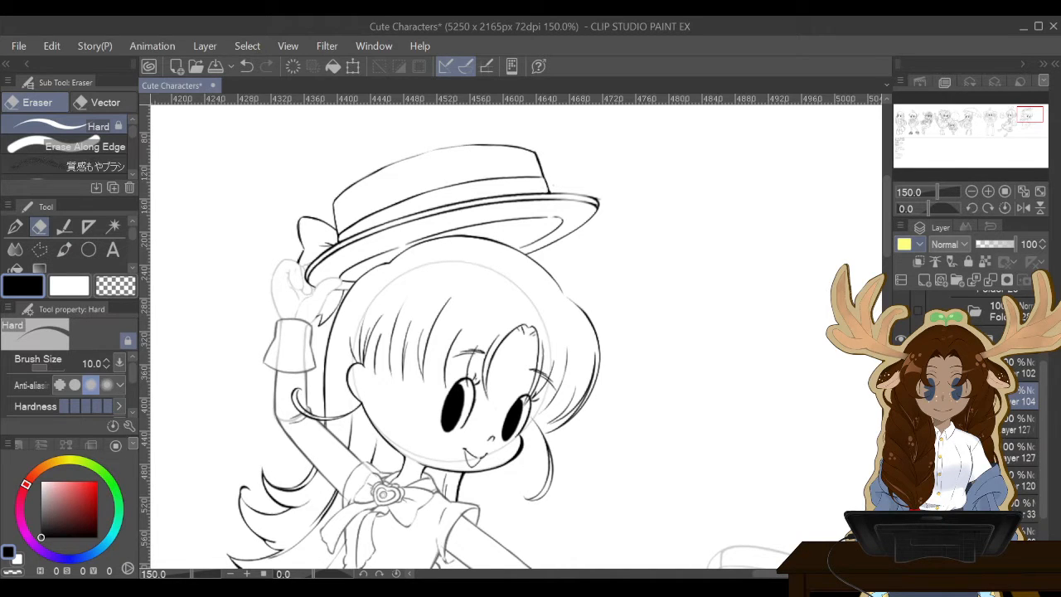
scroll(514, 331, down, 10)
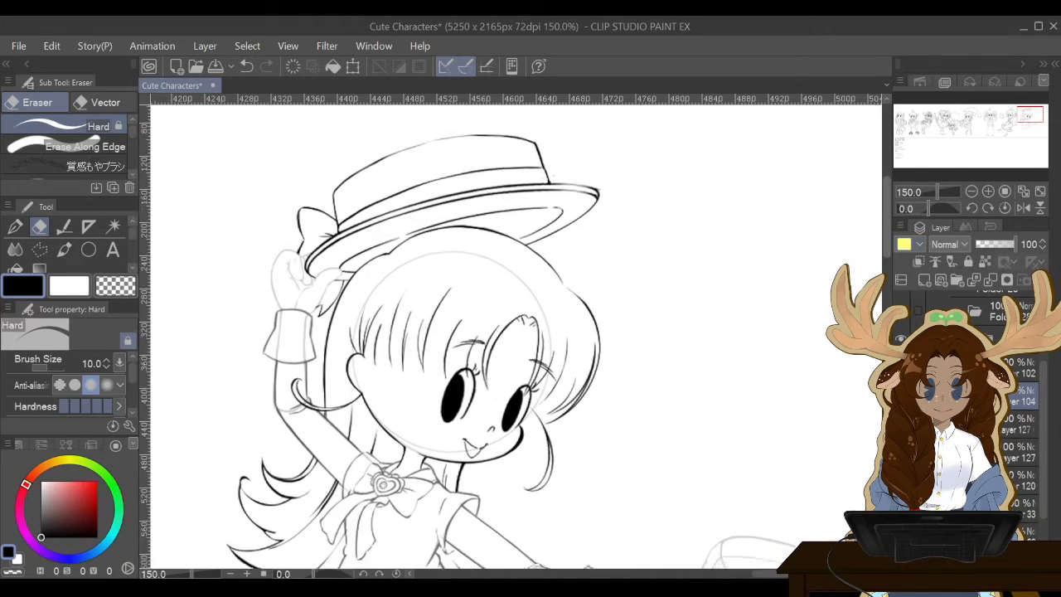
Make Layer 106 the active layer for inking the girl's legs below the dress.
scroll(514, 331, down, 2)
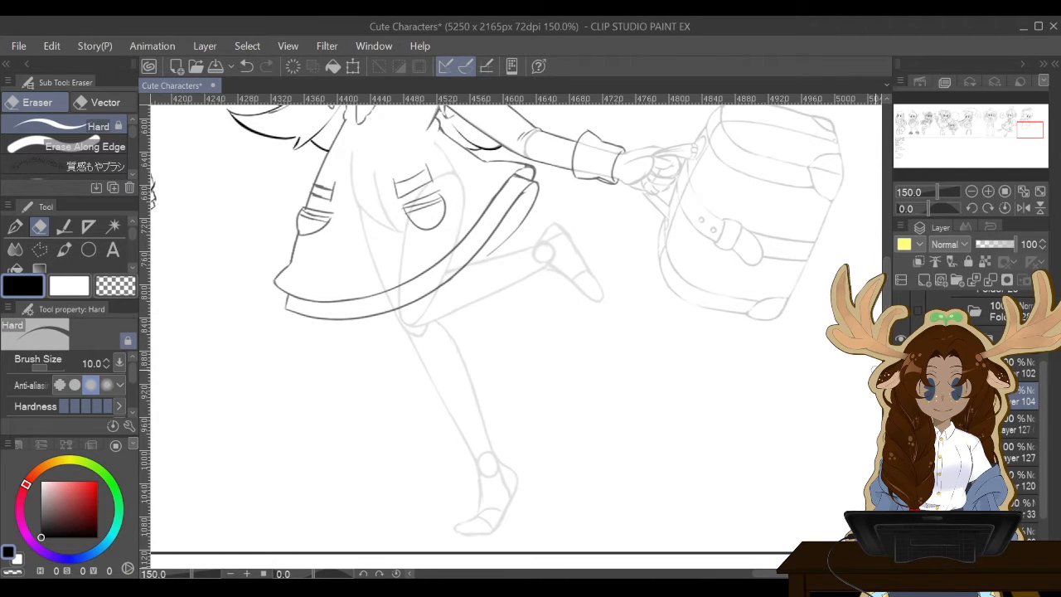
scroll(513, 331, down, 2)
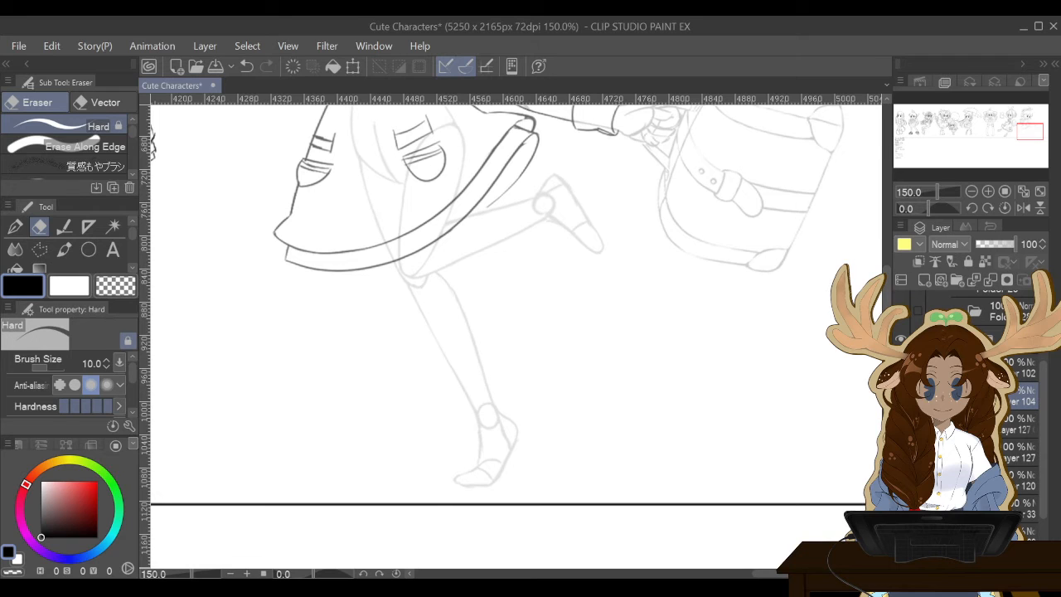
drag(1042, 439, 1042, 399)
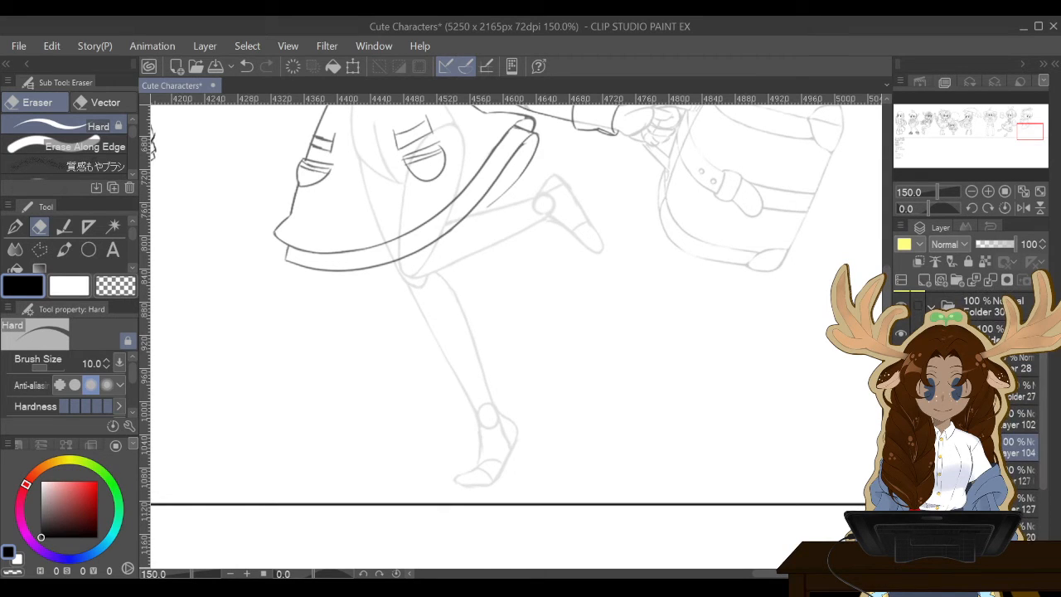
click(959, 365)
click(933, 388)
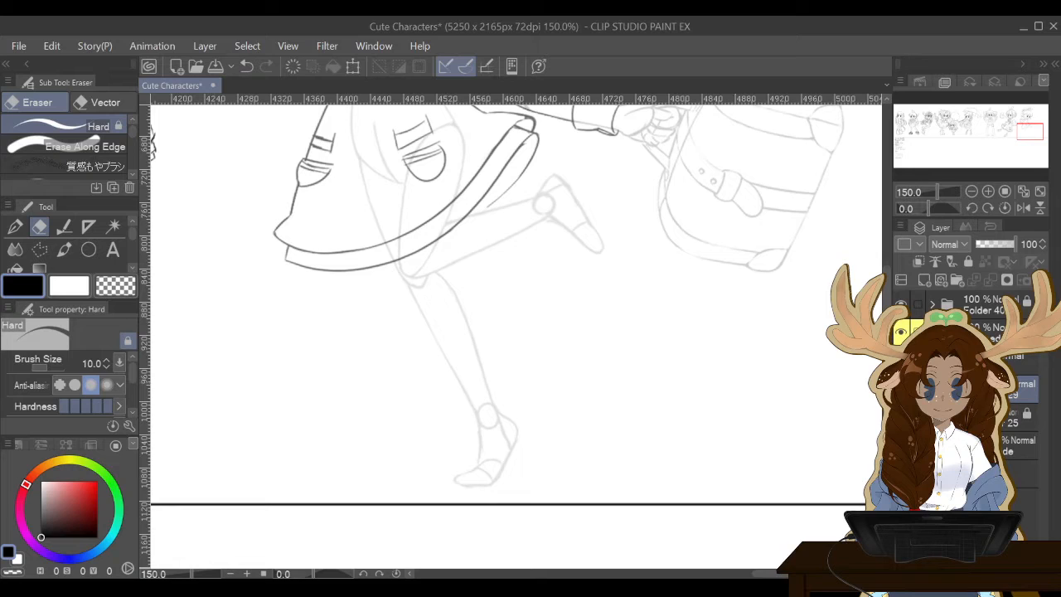
click(933, 360)
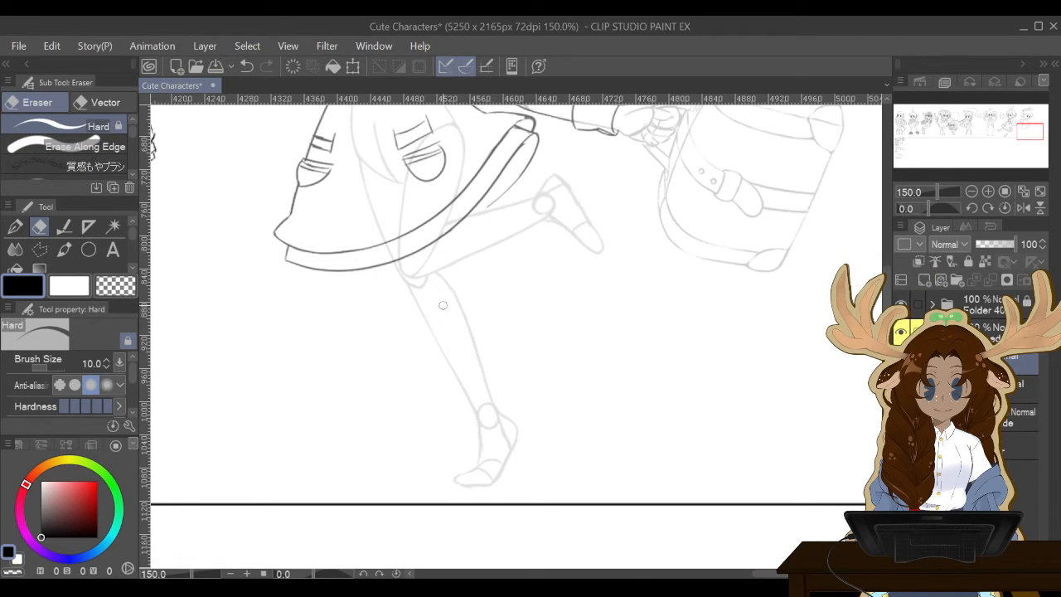
scroll(443, 305, up, 1)
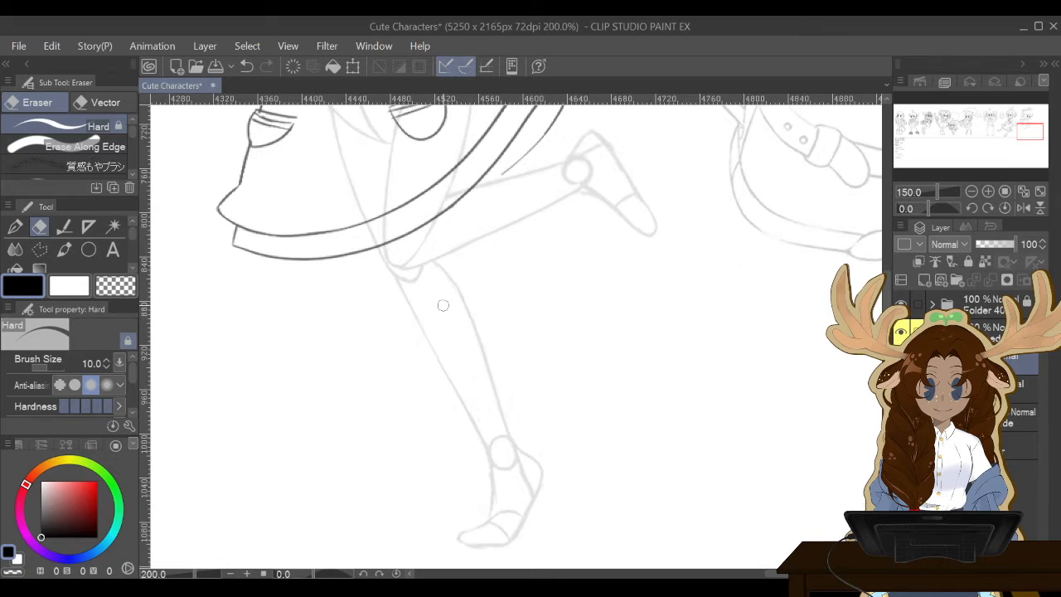
scroll(443, 305, down, 1)
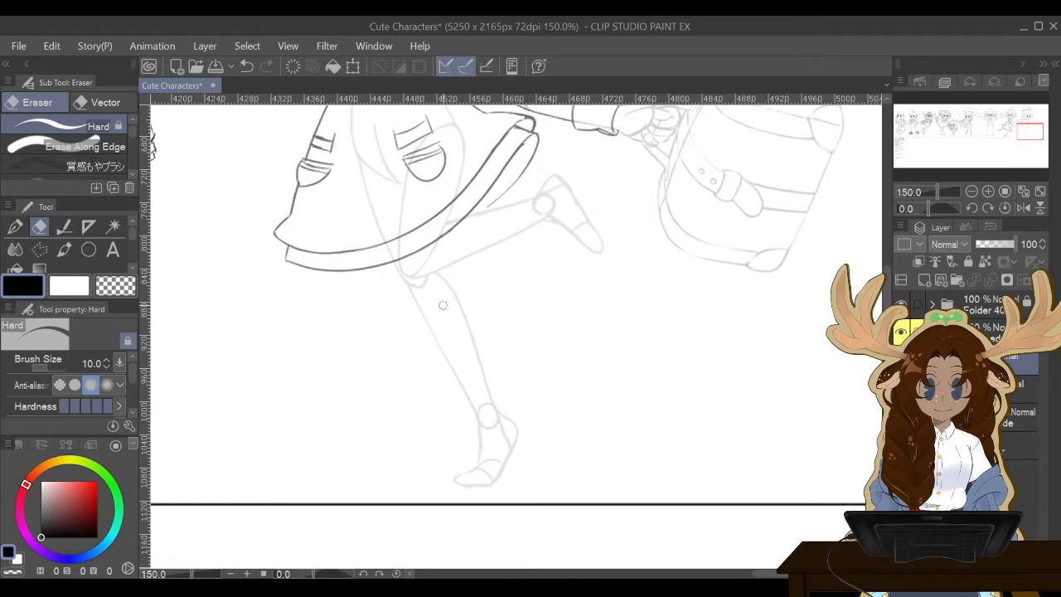
Ink the sock's upper edge and both sides down to the ankle on the standing leg with the G-pen at size 5.
key(p)
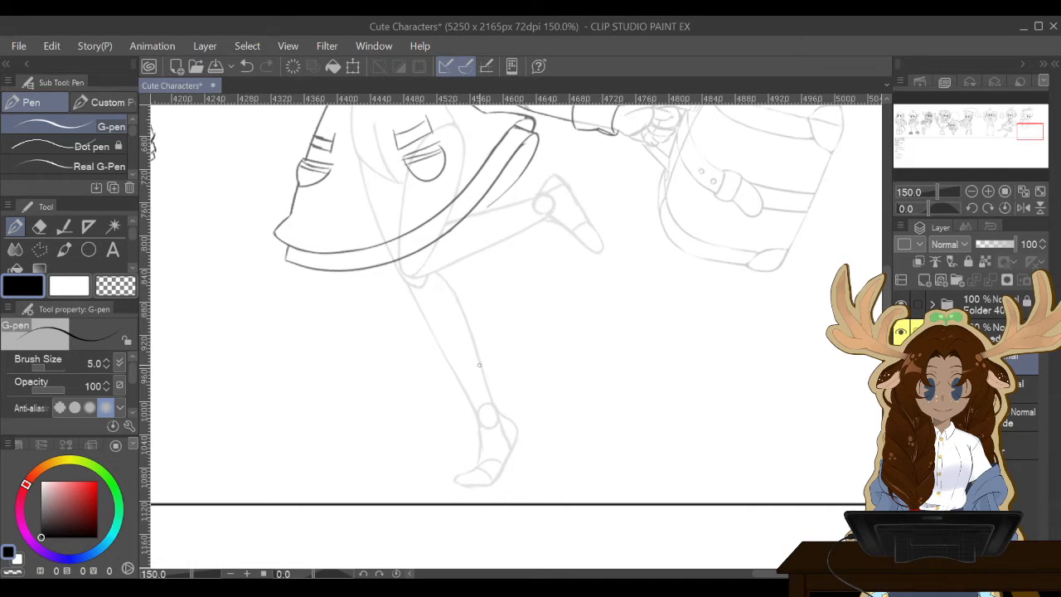
drag(477, 357, 451, 368)
scroll(482, 377, up, 1)
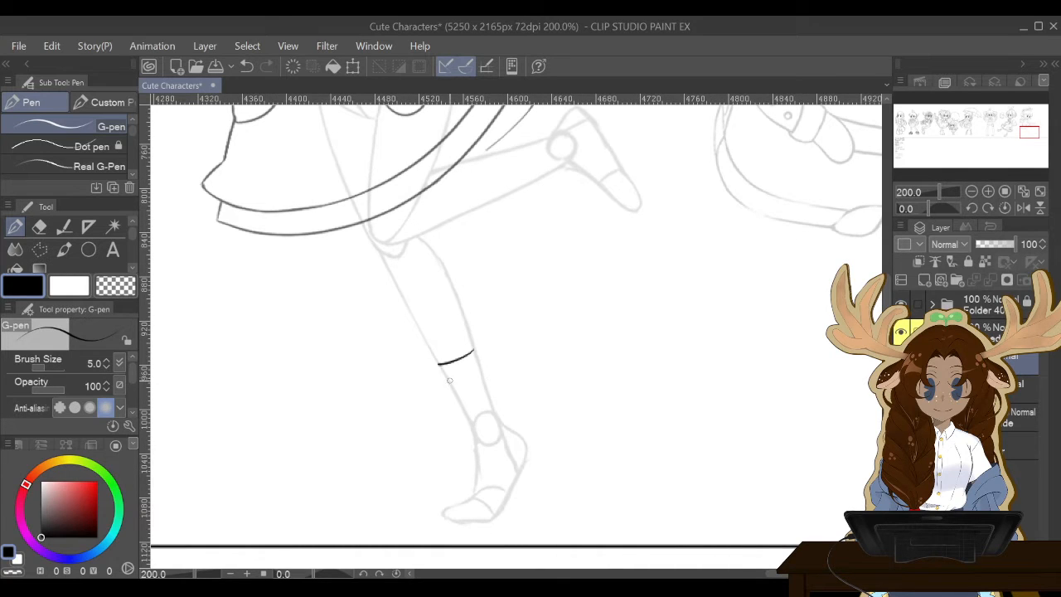
drag(439, 363, 462, 412)
key(ctrl+z)
drag(439, 363, 474, 440)
drag(474, 350, 494, 415)
click(246, 66)
click(266, 66)
key(e)
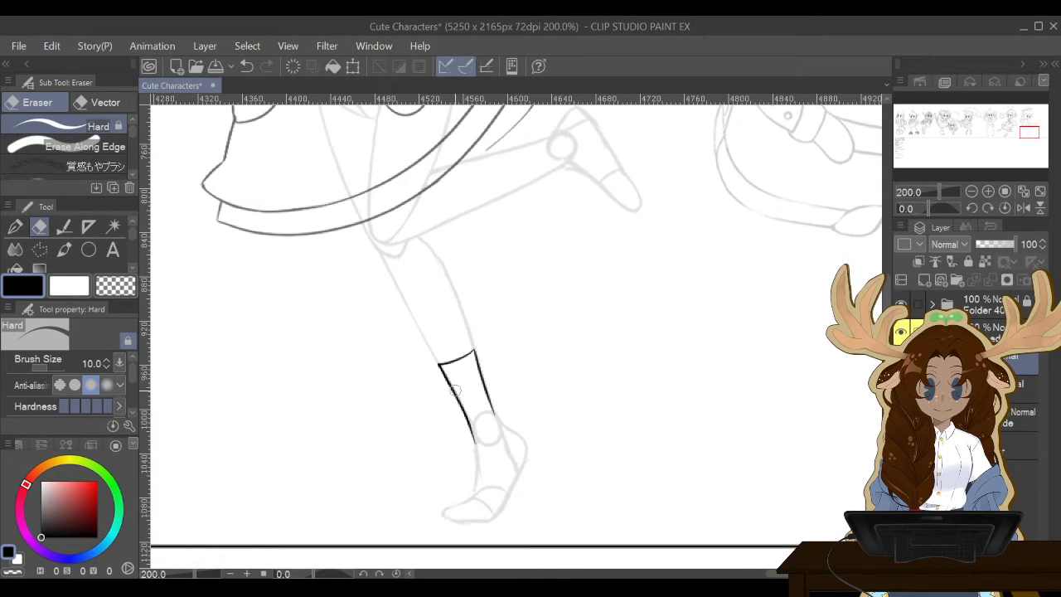
Extend the sock's back line toward the heel and its front line over the instep to the toe, cleaning up with the hard eraser.
click(14, 226)
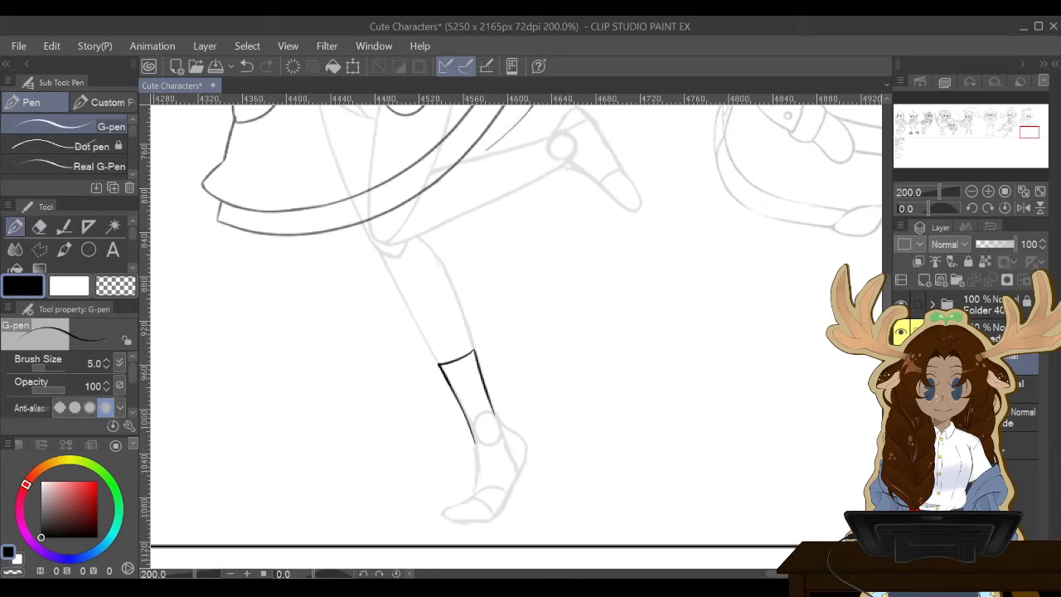
drag(474, 353, 499, 419)
mouse_move(497, 417)
mouse_down()
mouse_move(510, 430)
mouse_move(474, 445)
mouse_move(477, 481)
mouse_up()
drag(472, 436, 475, 489)
mouse_move(475, 478)
mouse_down()
mouse_move(472, 495)
mouse_move(444, 511)
mouse_up()
key(e)
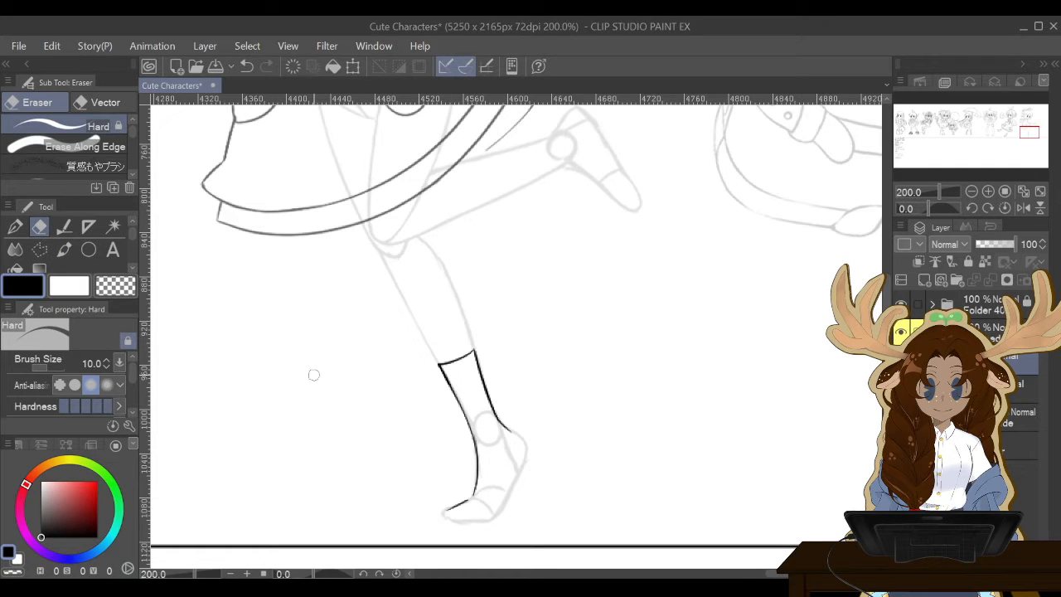
Ink the rounded toe, the sole and the heel curve to close the outline of the standing foot.
click(15, 226)
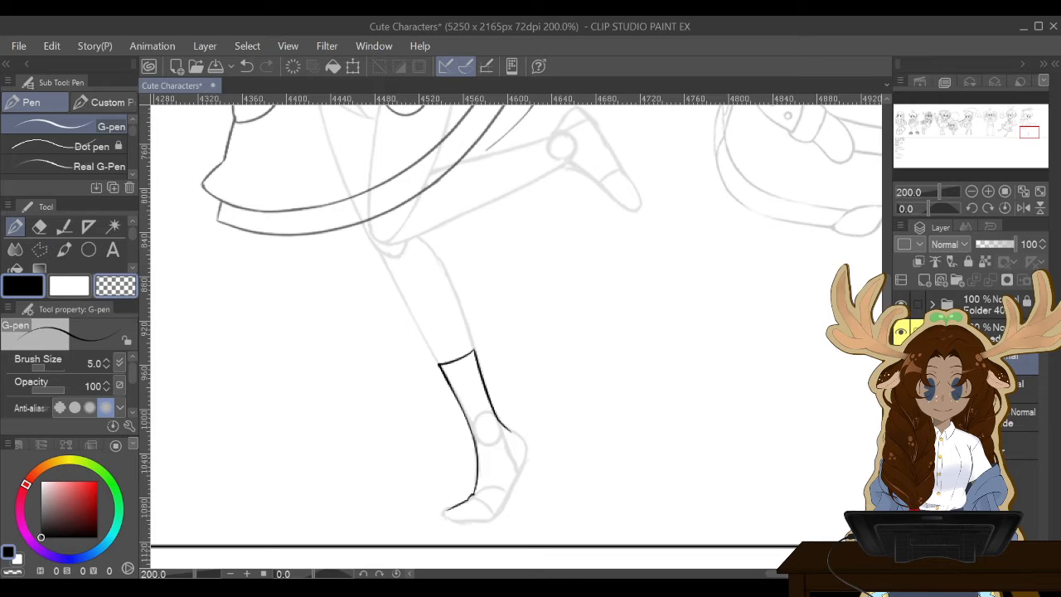
mouse_move(470, 496)
mouse_down()
mouse_move(443, 518)
mouse_move(490, 518)
mouse_move(441, 518)
mouse_move(505, 523)
mouse_up()
key(e)
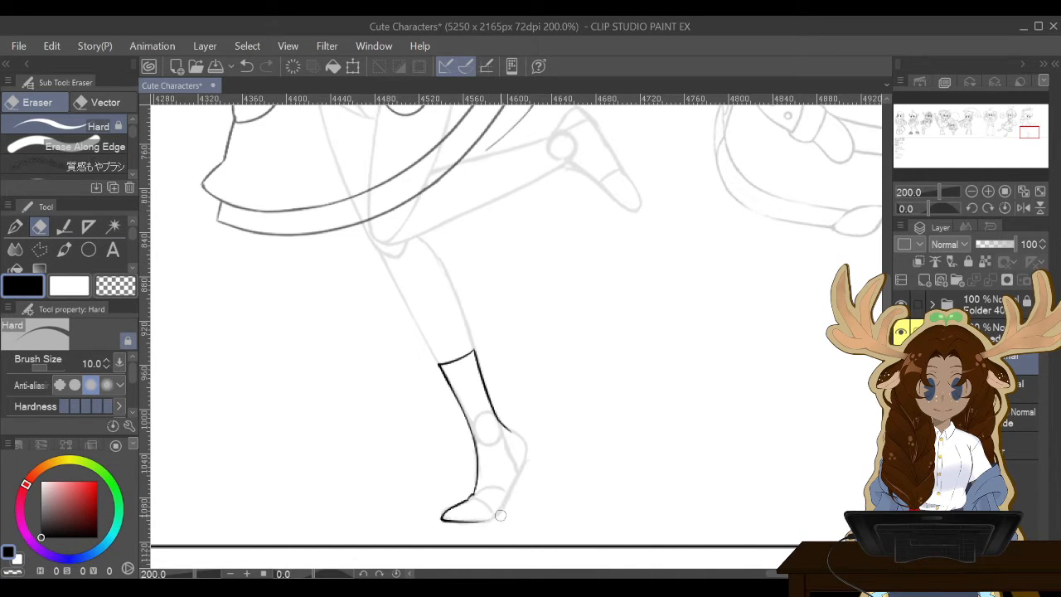
key(p)
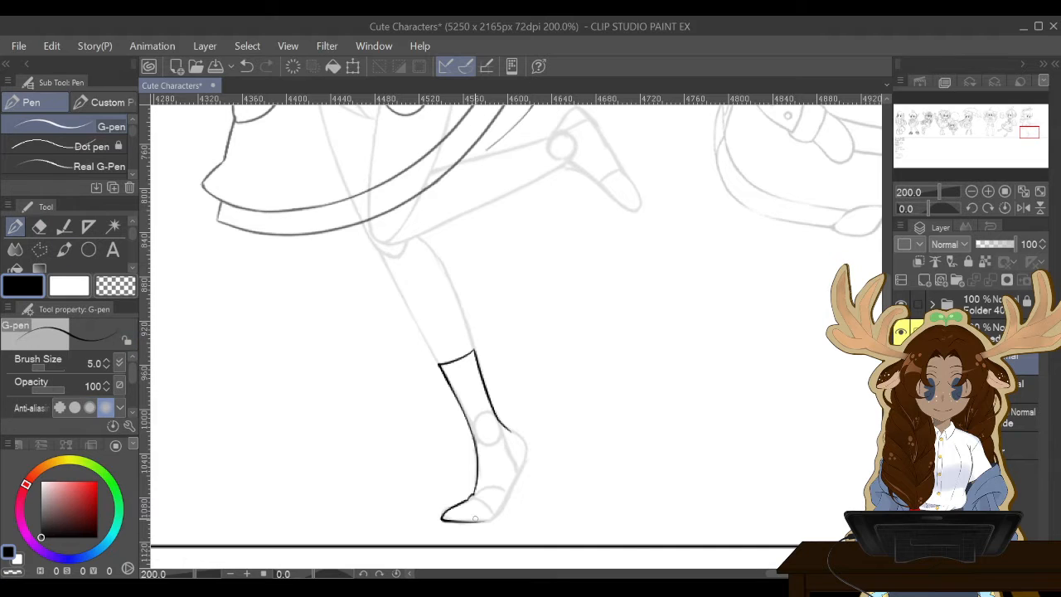
mouse_move(462, 520)
mouse_down()
mouse_move(489, 520)
mouse_move(514, 488)
mouse_up()
drag(508, 427, 525, 447)
mouse_move(520, 441)
mouse_down()
mouse_move(496, 514)
mouse_move(525, 451)
mouse_up()
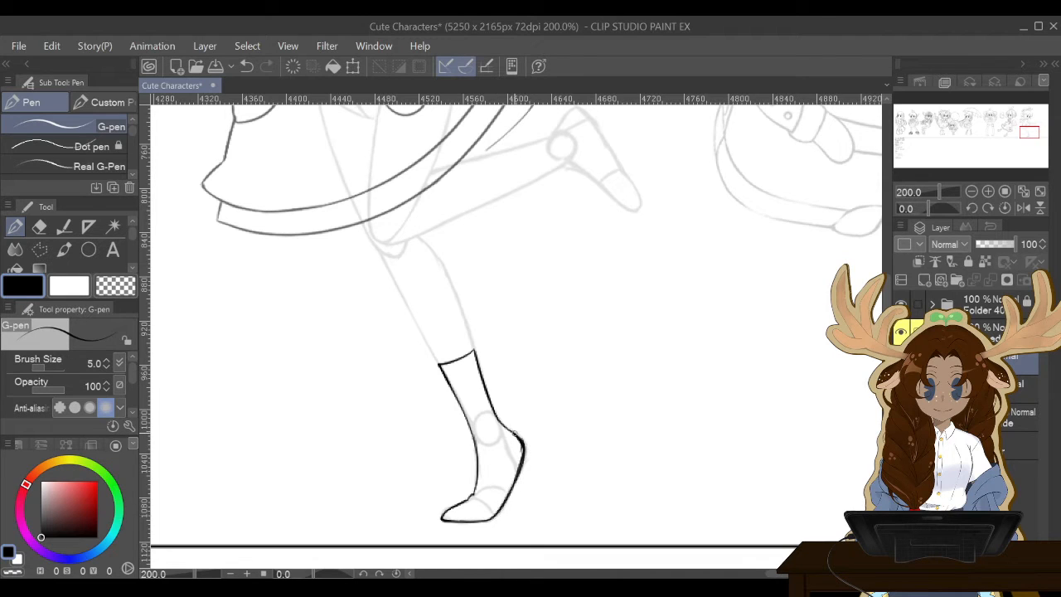
Clean up the corner at the back of the heel with the hard eraser and a short G-pen stroke.
key(e)
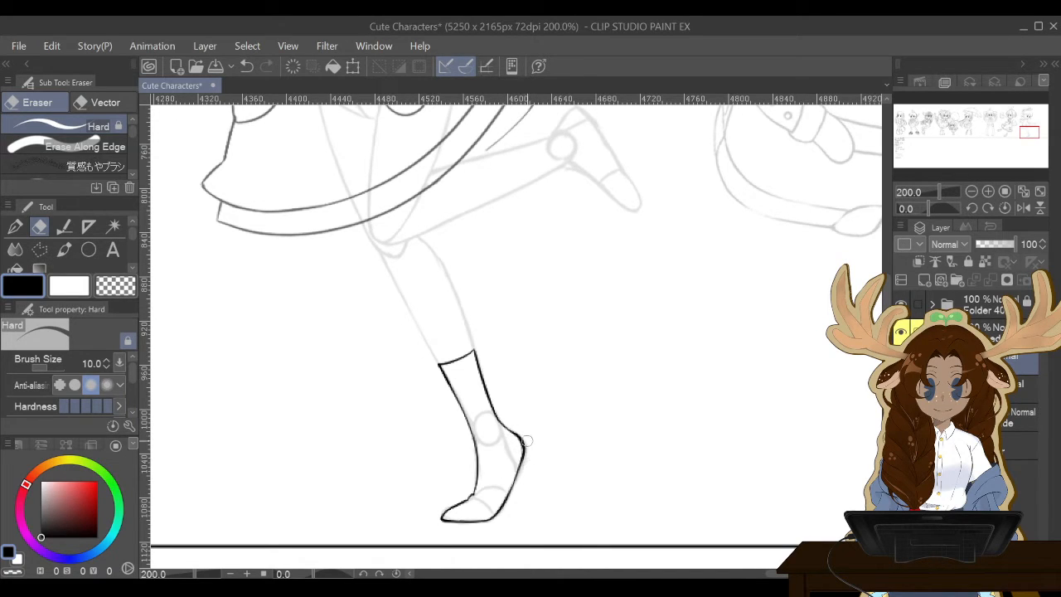
click(15, 226)
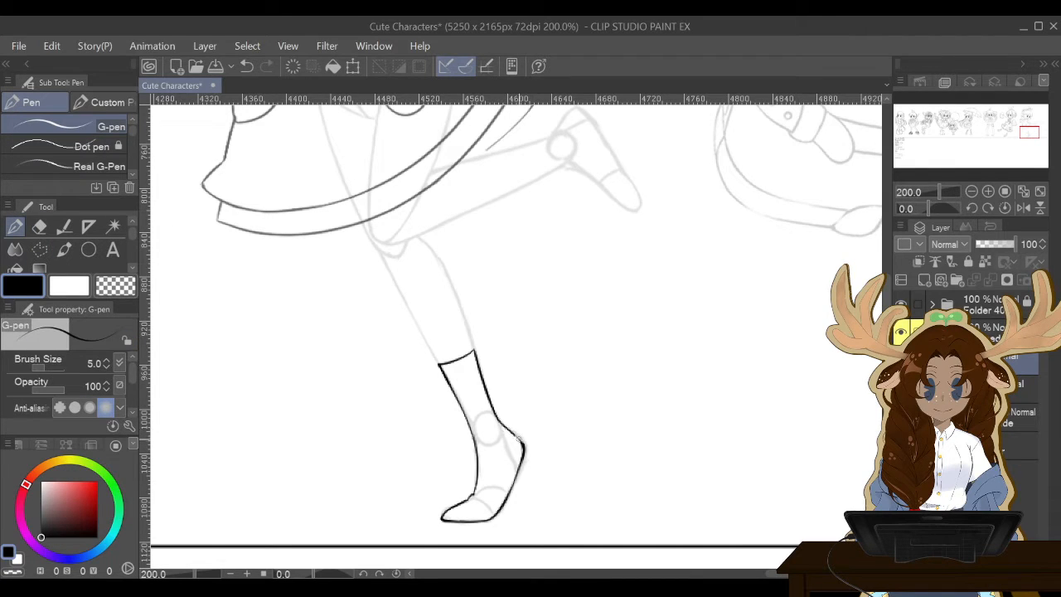
mouse_move(517, 438)
mouse_down()
mouse_move(520, 474)
mouse_move(527, 441)
mouse_up()
key(e)
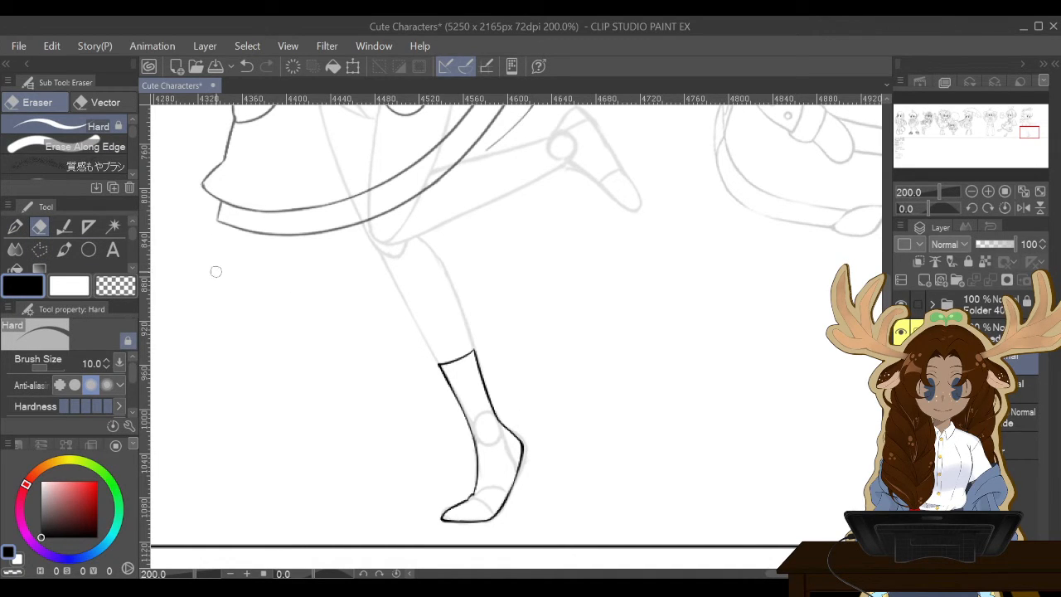
Draw the shoe's opening from the instep along the side of the foot up to the back of the heel.
key(p)
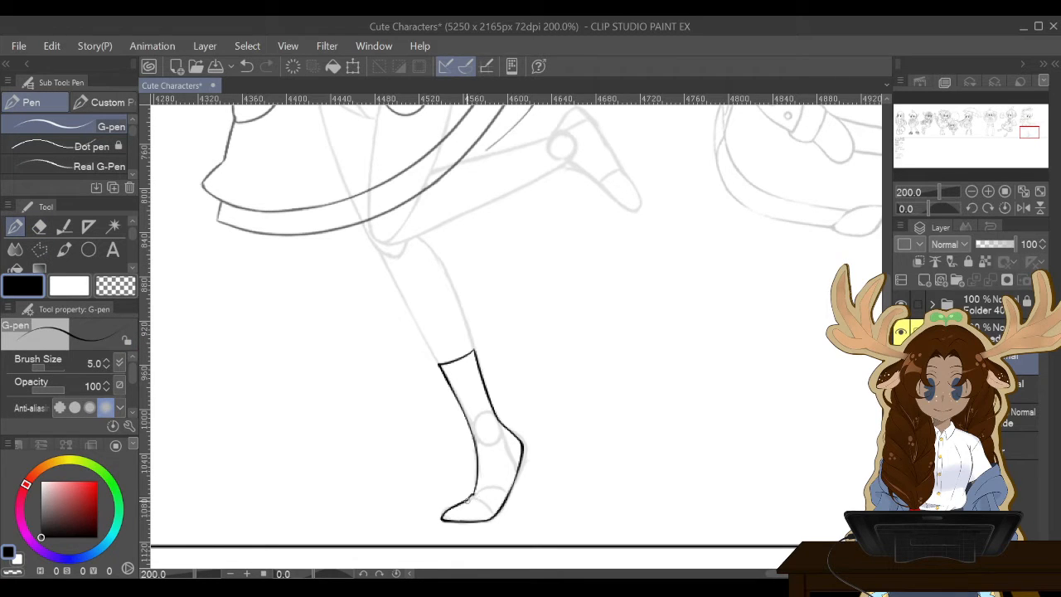
drag(466, 500, 485, 503)
drag(510, 433, 494, 493)
mouse_move(471, 498)
mouse_down()
mouse_move(487, 502)
mouse_move(502, 453)
mouse_up()
key(ctrl+z)
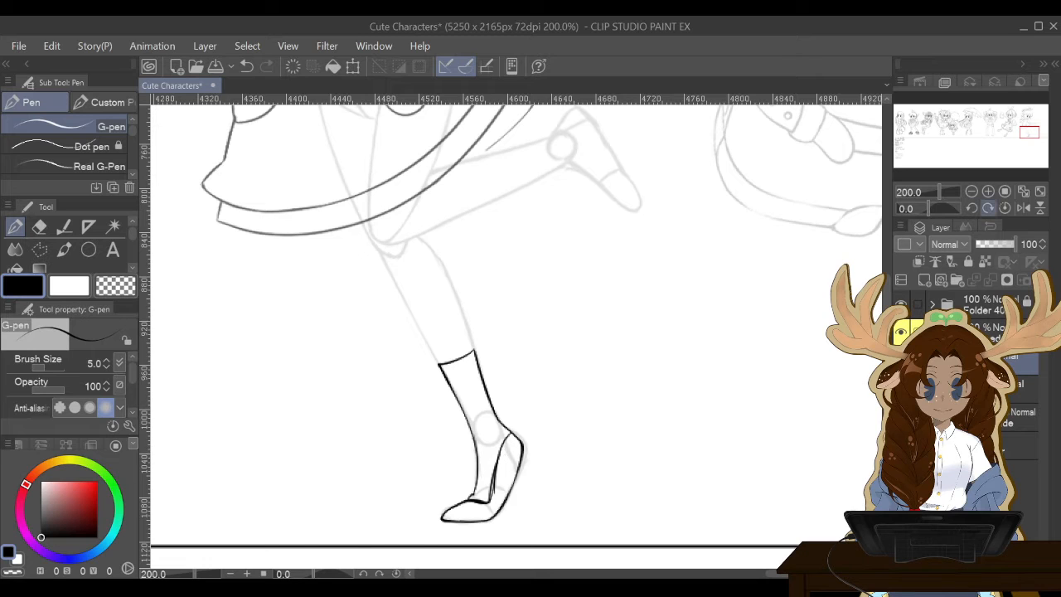
Rotate the canvas view to 15 degrees and thin the shoe's opening lines with the hard eraser.
click(986, 207)
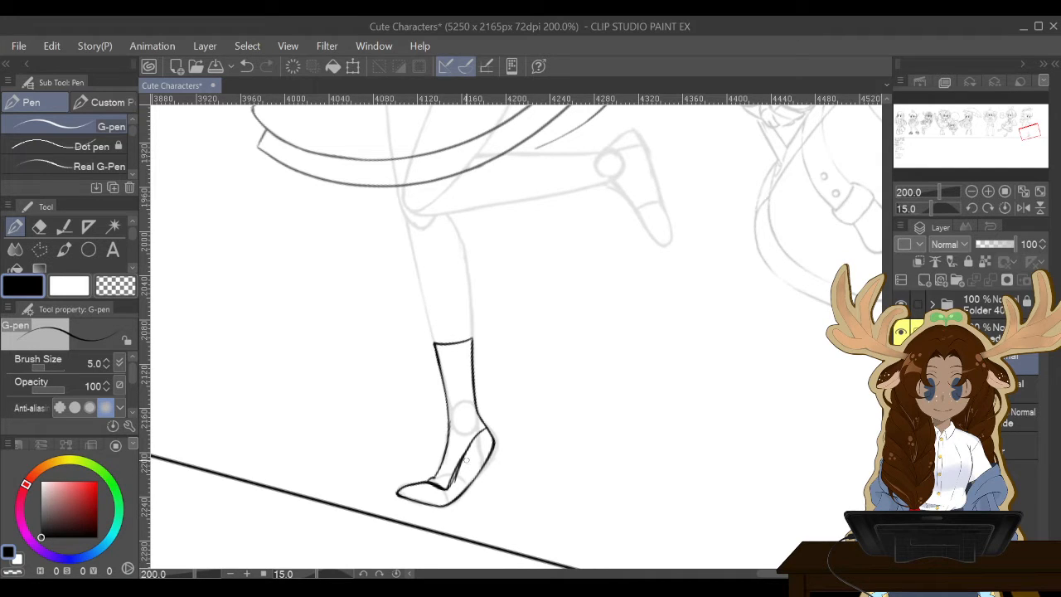
key(alt)
click(39, 226)
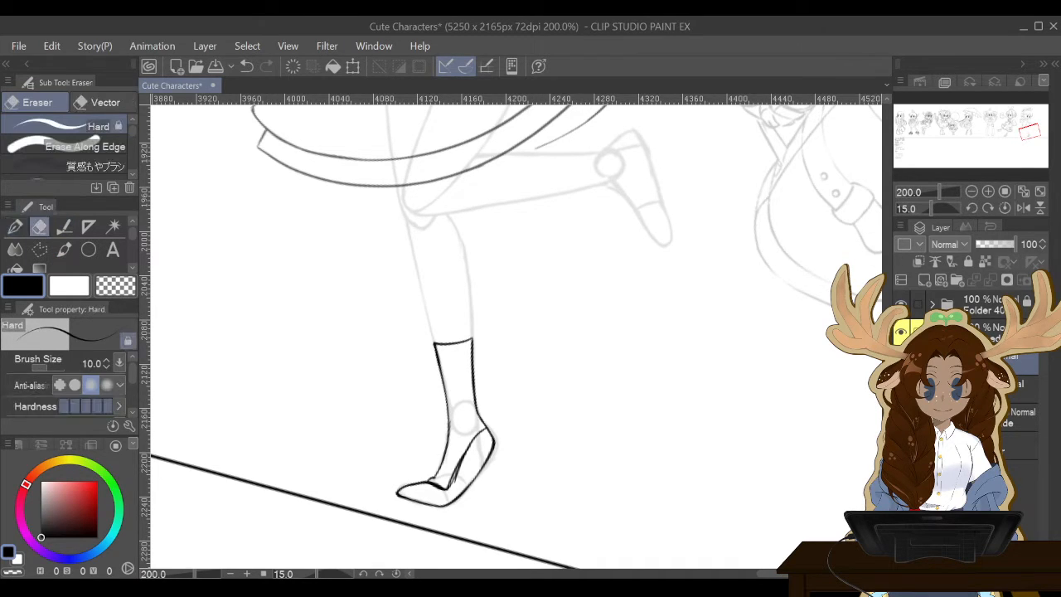
mouse_move(480, 438)
mouse_down()
mouse_move(451, 490)
mouse_move(478, 445)
mouse_up()
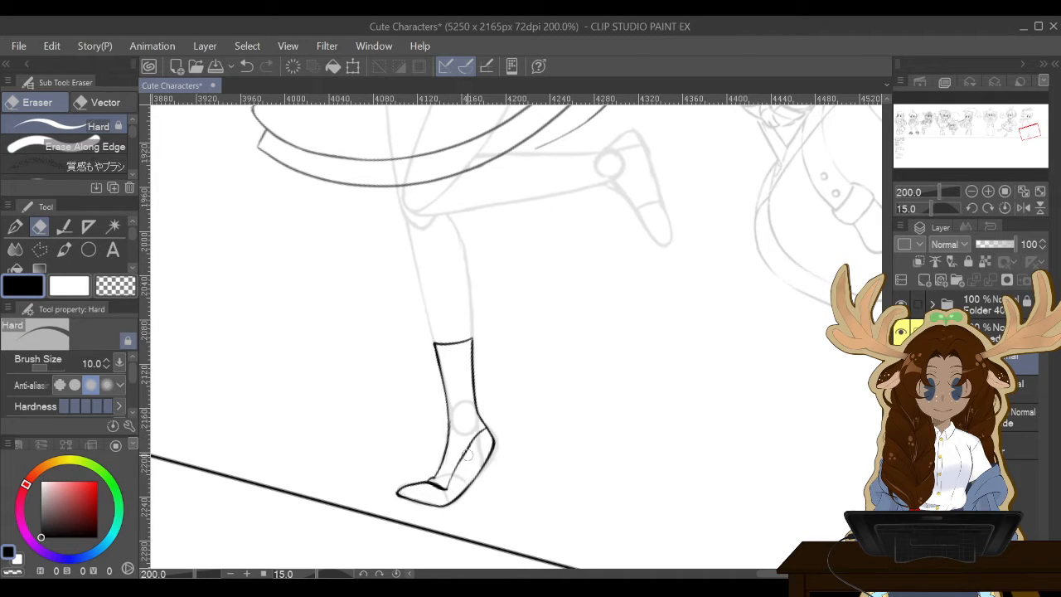
drag(439, 490, 406, 491)
Redraw the shoe's sole and heel curve with the G-pen and thin the thickened line with the hard eraser.
key(p)
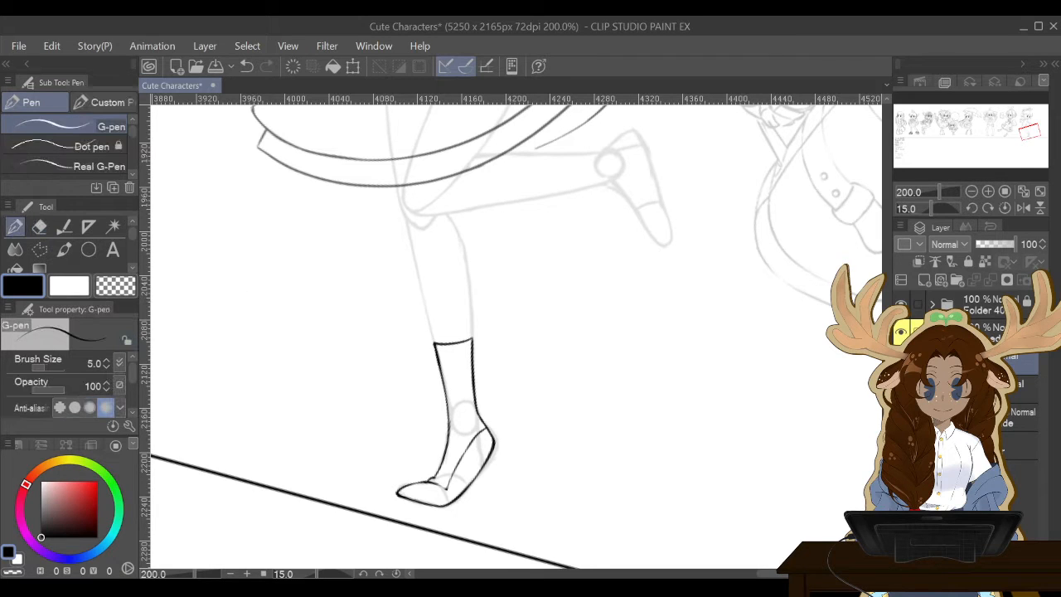
drag(457, 494, 476, 476)
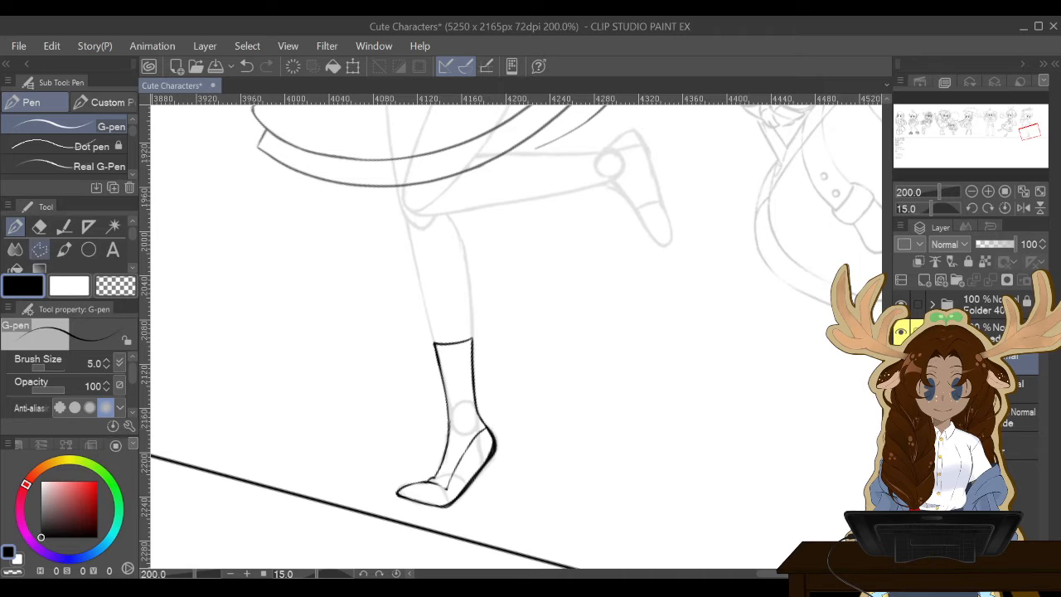
key(e)
mouse_move(488, 439)
mouse_down()
mouse_move(489, 452)
mouse_move(485, 438)
mouse_move(476, 468)
mouse_move(442, 500)
mouse_move(491, 452)
mouse_up()
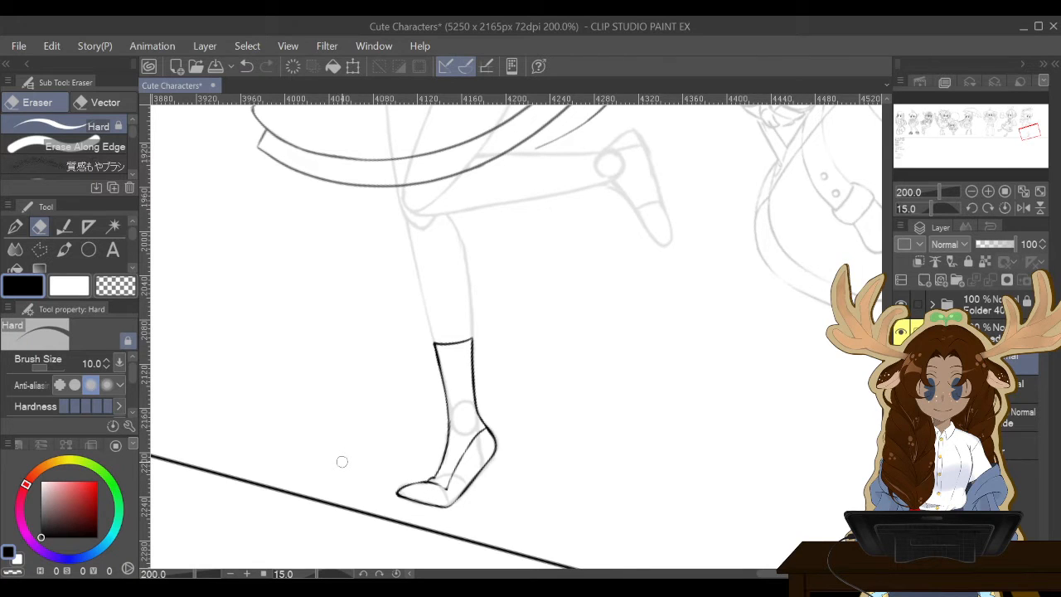
Reset the canvas rotation to 0 and draw a block heel behind the shoe's sole with the G-pen.
scroll(341, 461, down, 1)
scroll(342, 461, down, 1)
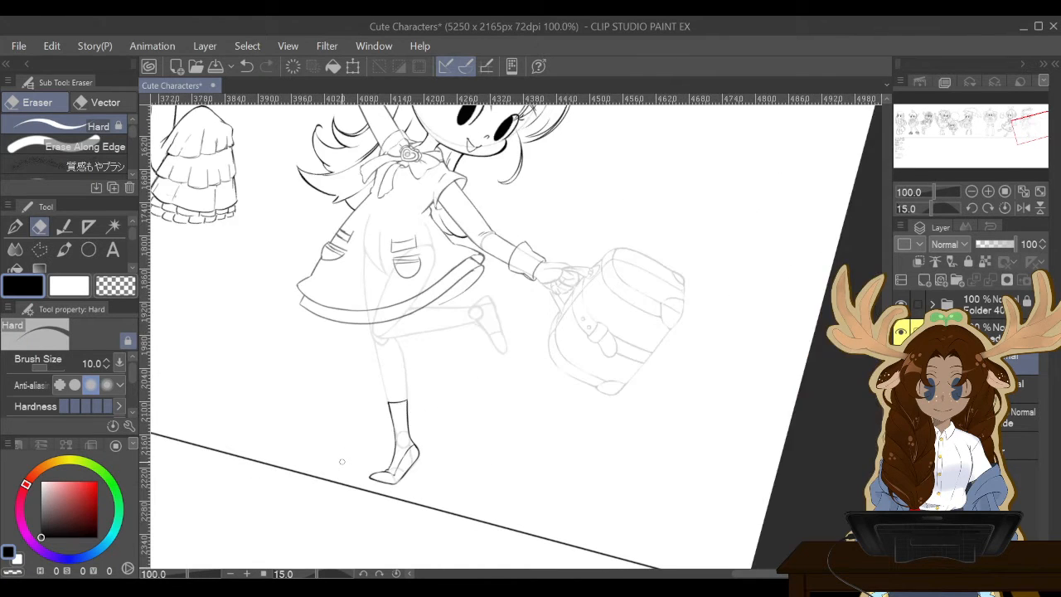
scroll(341, 460, up, 2)
click(1004, 208)
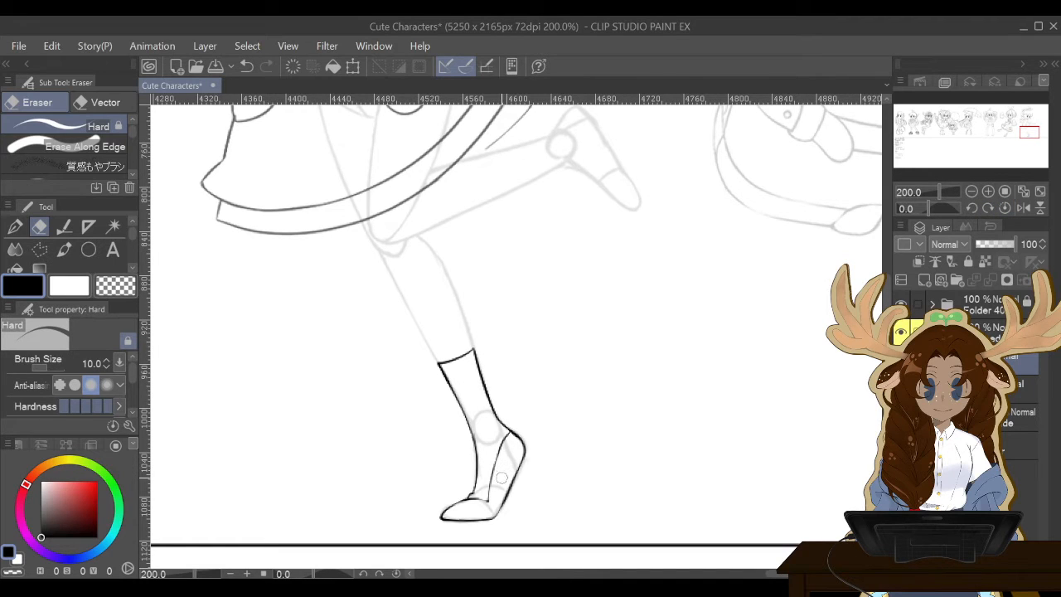
scroll(498, 497, up, 2)
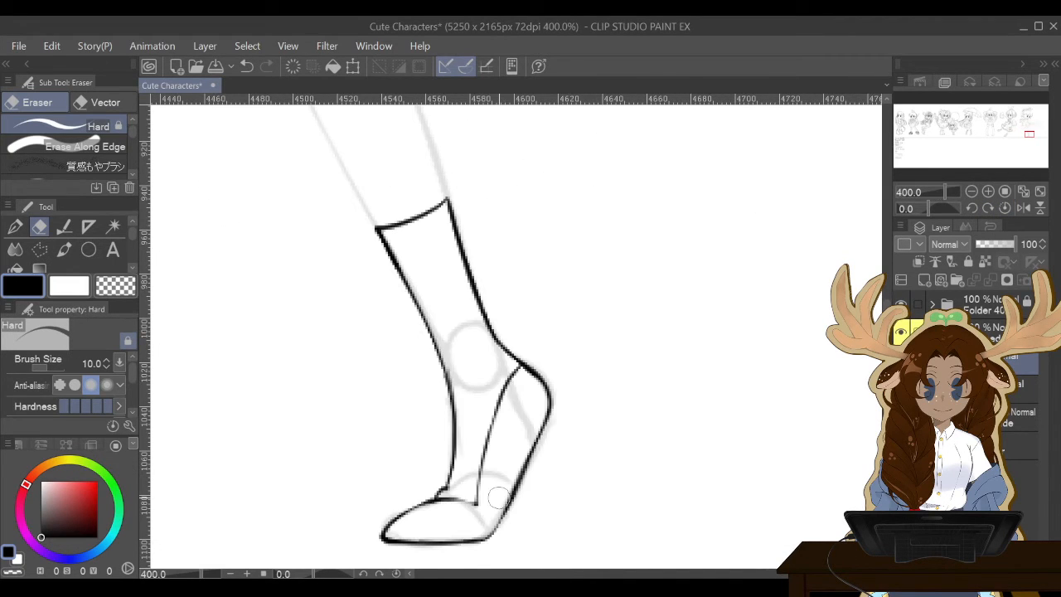
key(p)
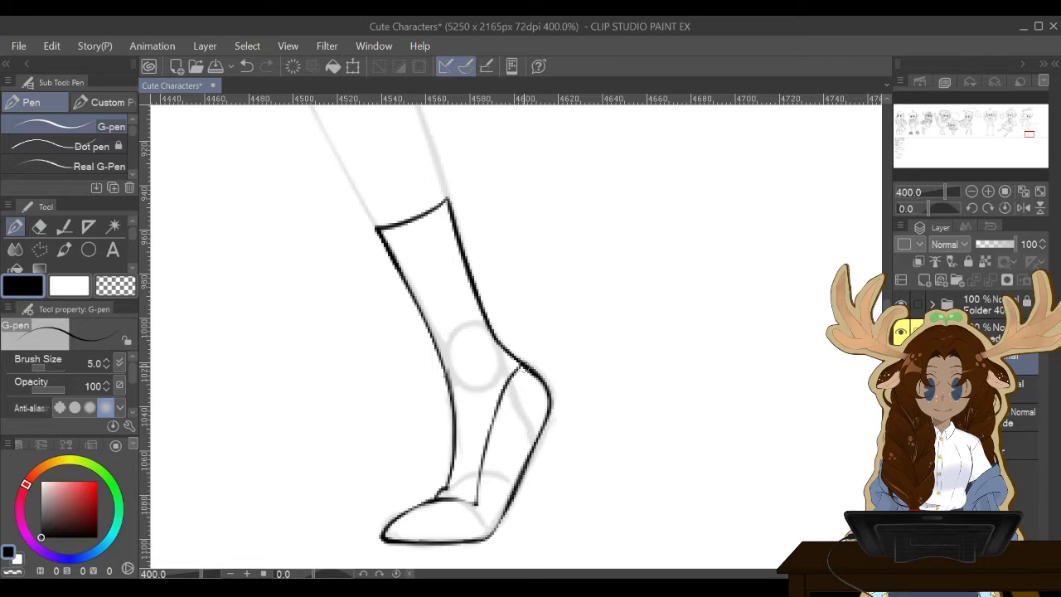
mouse_move(549, 383)
mouse_down()
mouse_move(577, 443)
mouse_move(551, 462)
mouse_move(576, 445)
mouse_up()
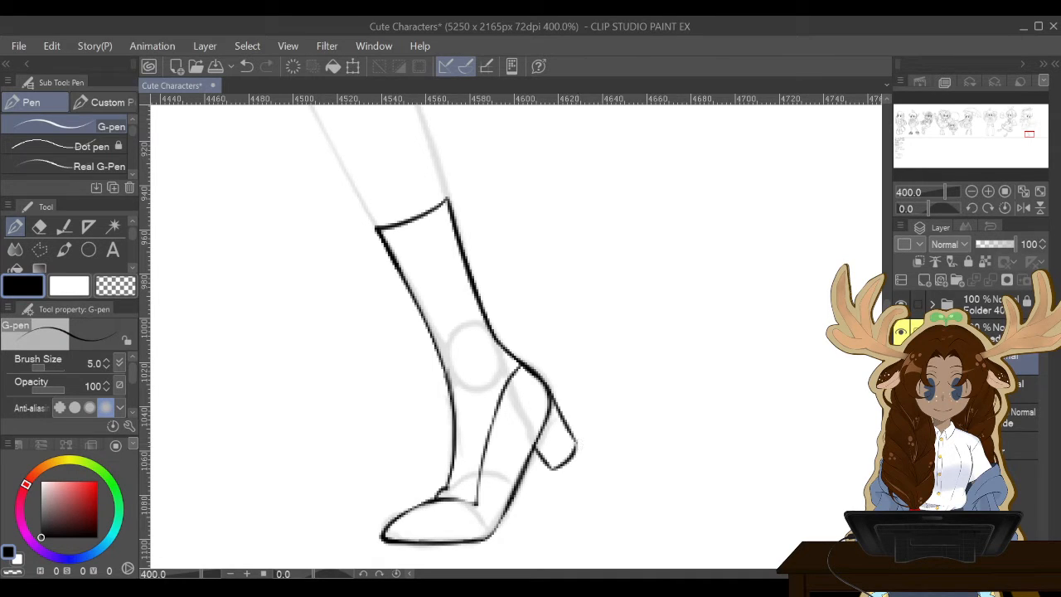
Select the block heel with the Polyline selection, rotate it slightly counterclockwise, move it up against the shoe's back and deselect.
key(m)
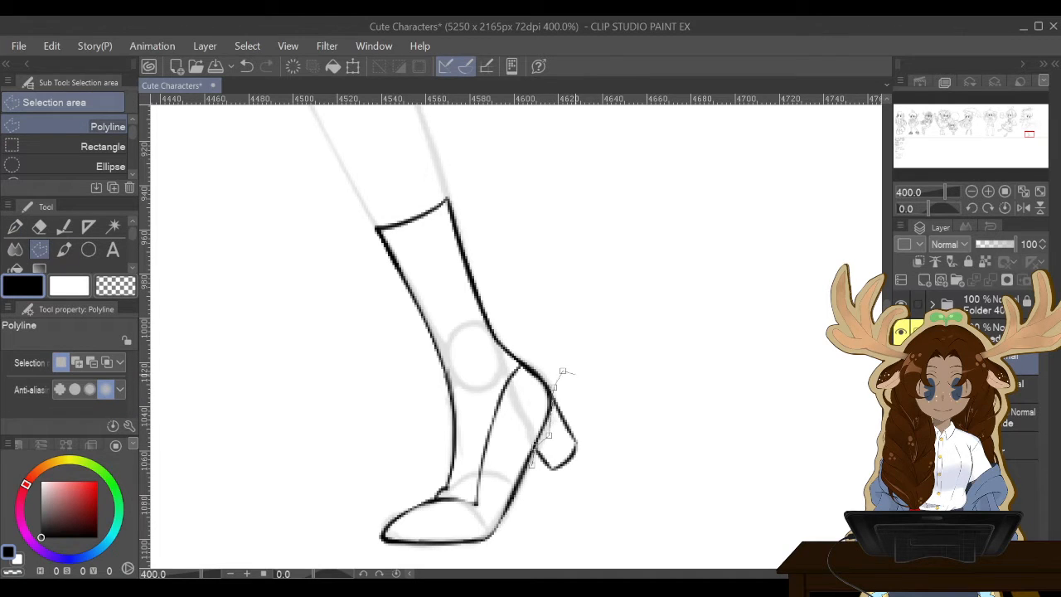
click(602, 433)
click(586, 476)
click(547, 490)
click(531, 465)
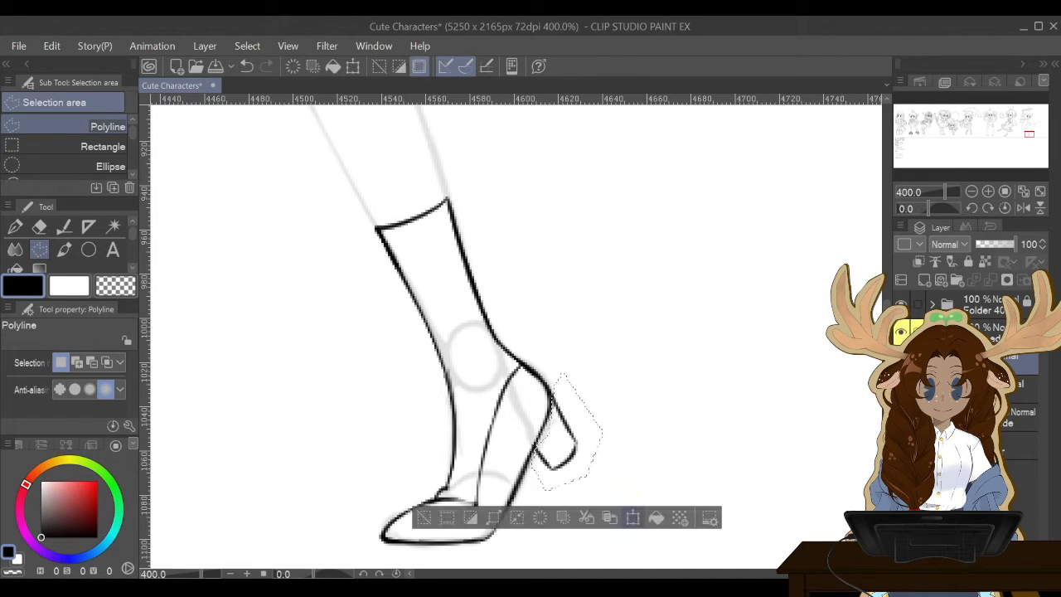
click(633, 518)
drag(626, 496, 640, 474)
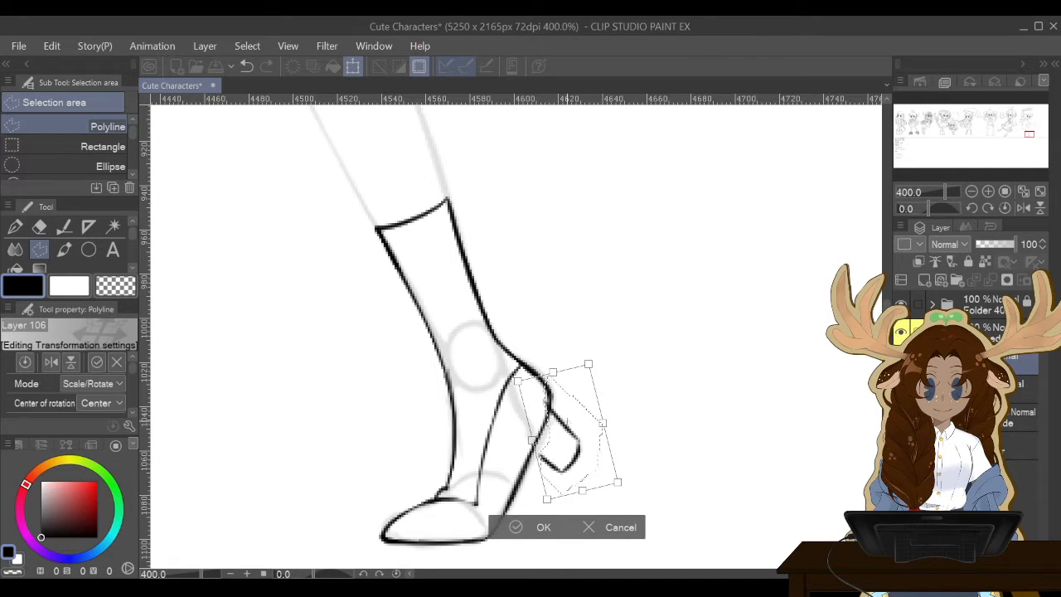
drag(568, 417, 572, 399)
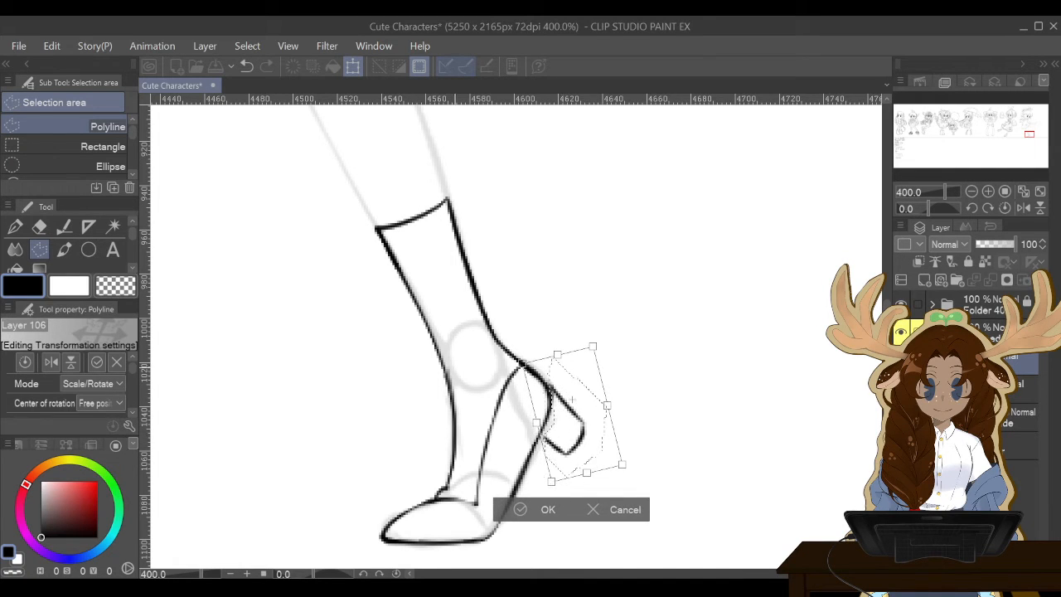
drag(632, 474, 635, 469)
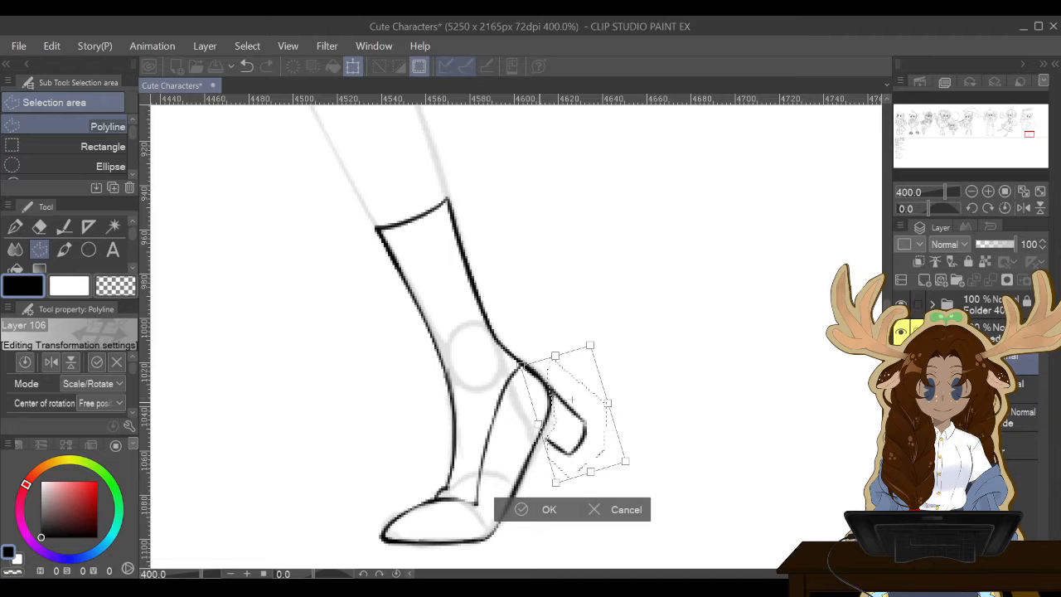
key(Return)
key(p)
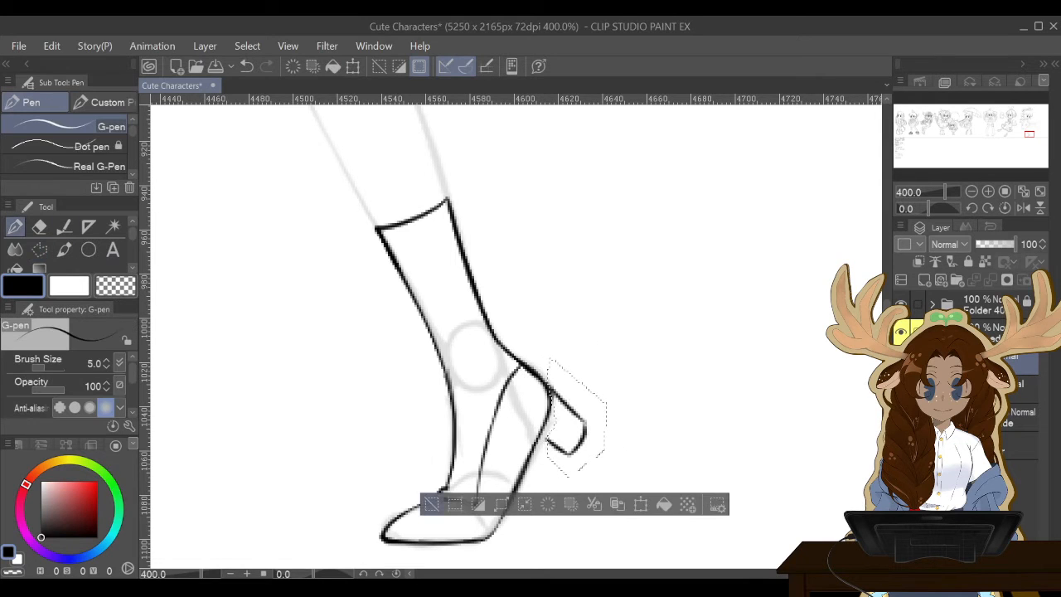
key(ctrl+d)
Redraw the heel's lower edge up to the sole with the G-pen and erase the shoe outline between shoe and heel.
drag(566, 452, 542, 443)
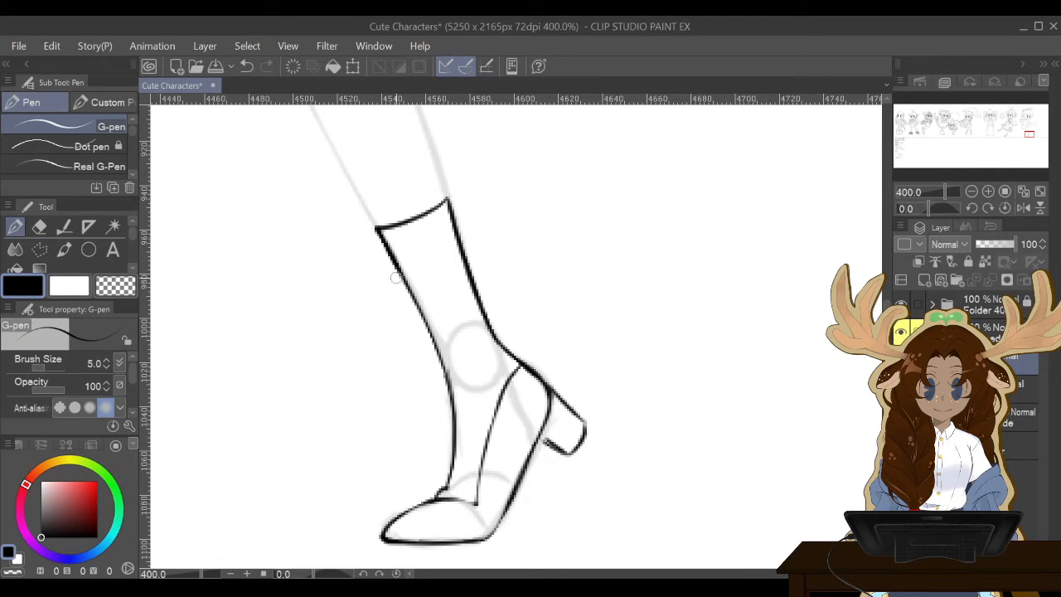
click(246, 66)
drag(569, 452, 544, 437)
click(39, 226)
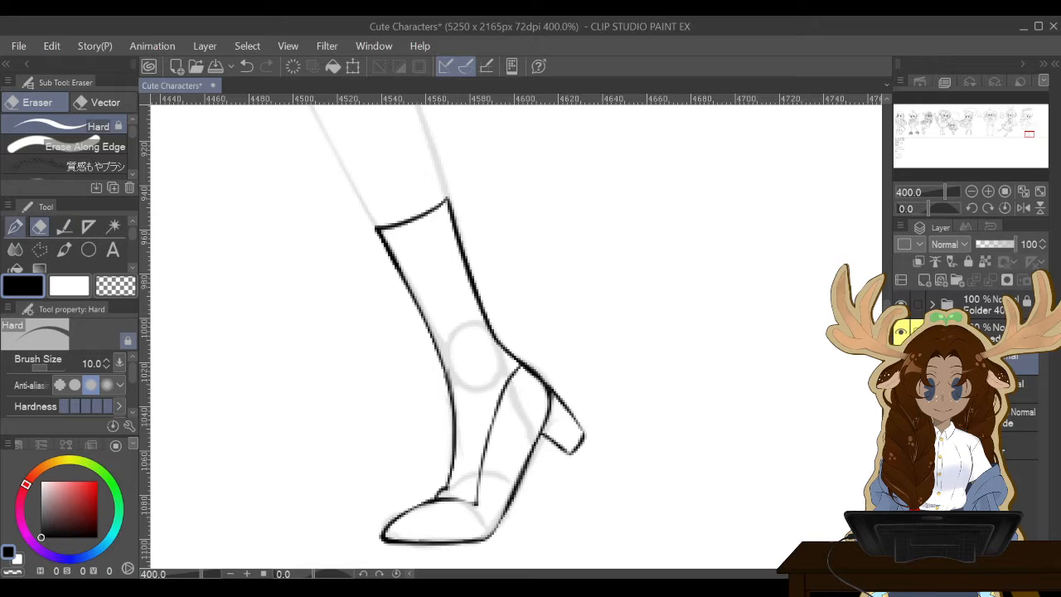
click(15, 227)
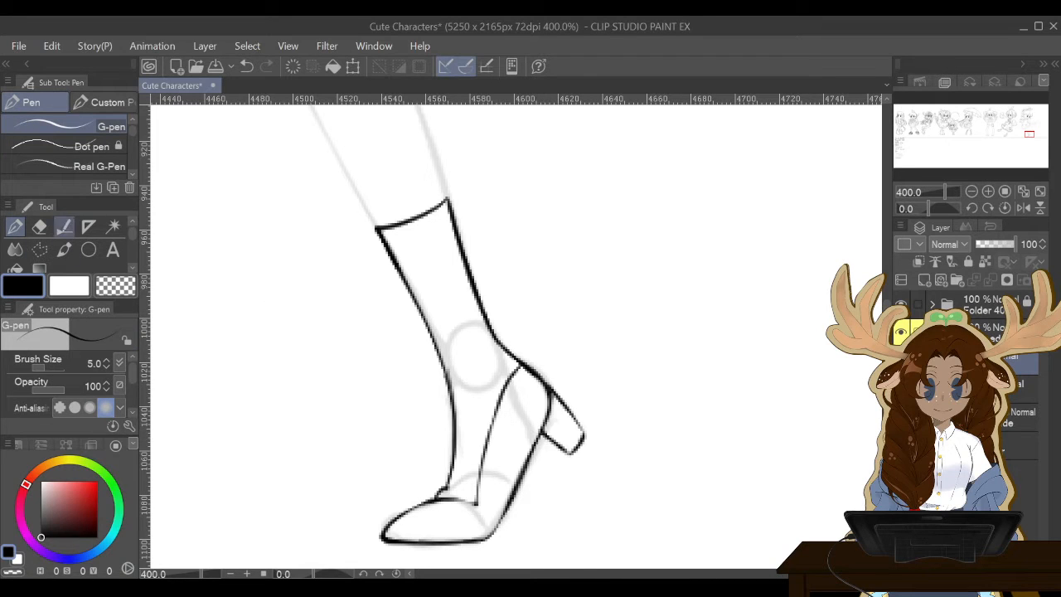
click(39, 226)
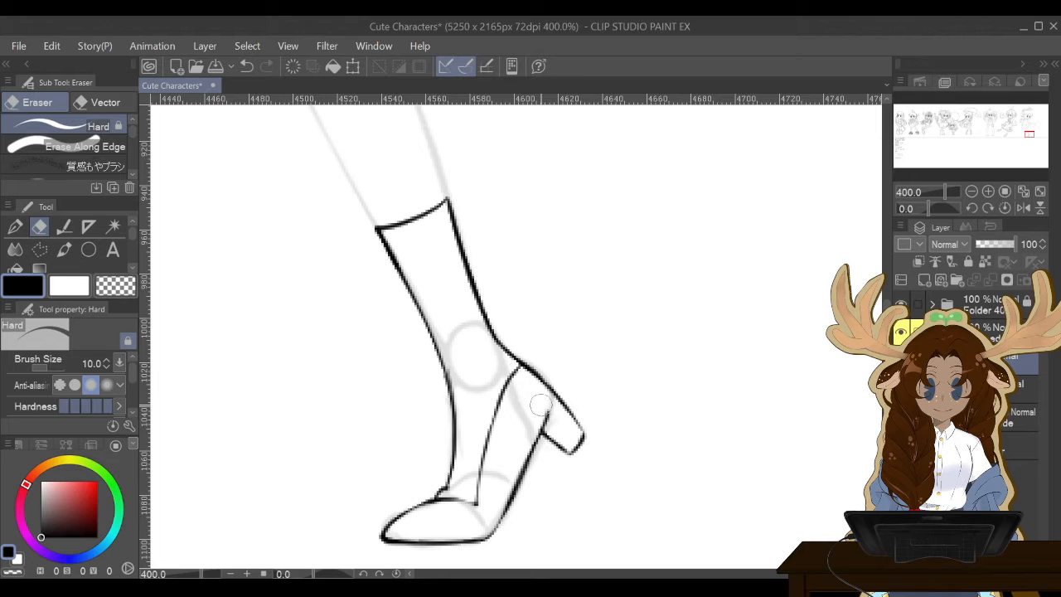
drag(540, 406, 553, 430)
Redraw the sock's top edge as an upward arch with the G-pen, then erase the old edge and thin the new line.
scroll(513, 331, up, 3)
key(p)
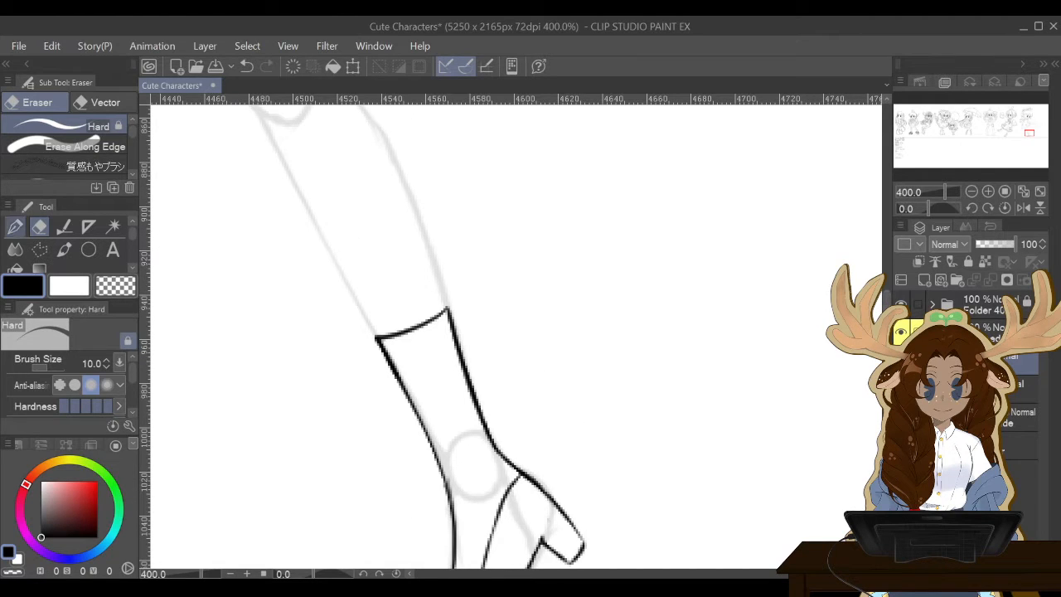
mouse_move(443, 287)
mouse_down()
mouse_move(406, 296)
mouse_move(376, 337)
mouse_up()
drag(451, 332, 439, 282)
click(39, 226)
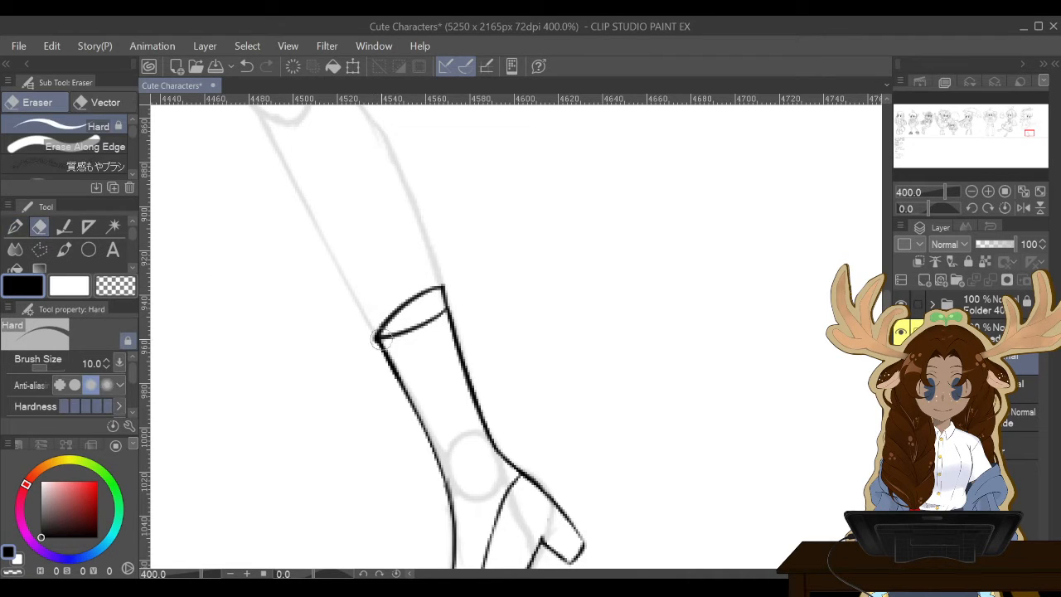
mouse_move(434, 306)
mouse_down()
mouse_move(416, 328)
mouse_move(383, 333)
mouse_up()
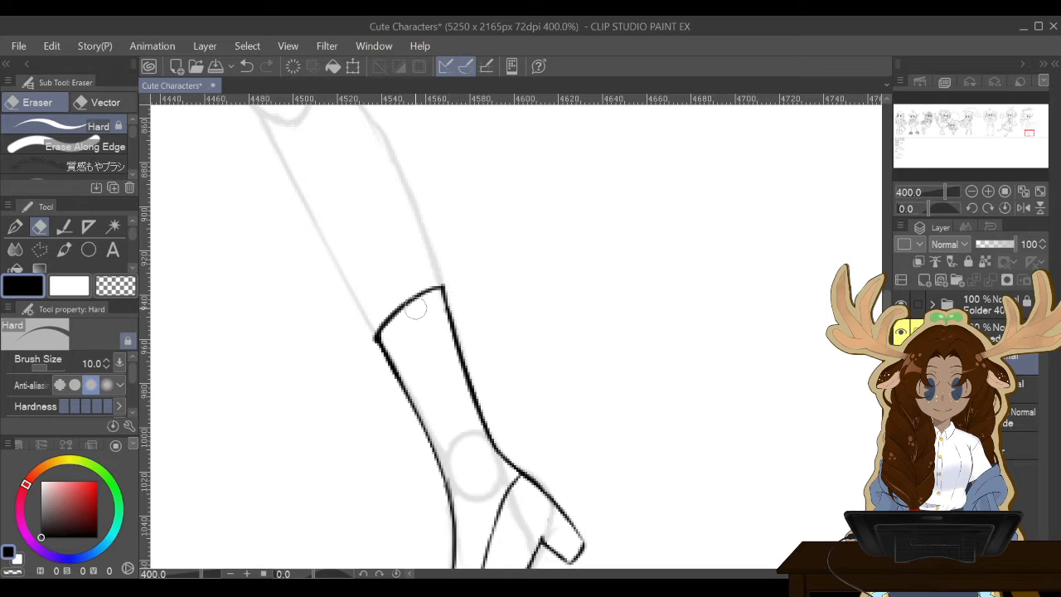
drag(429, 298, 393, 339)
scroll(231, 280, down, 3)
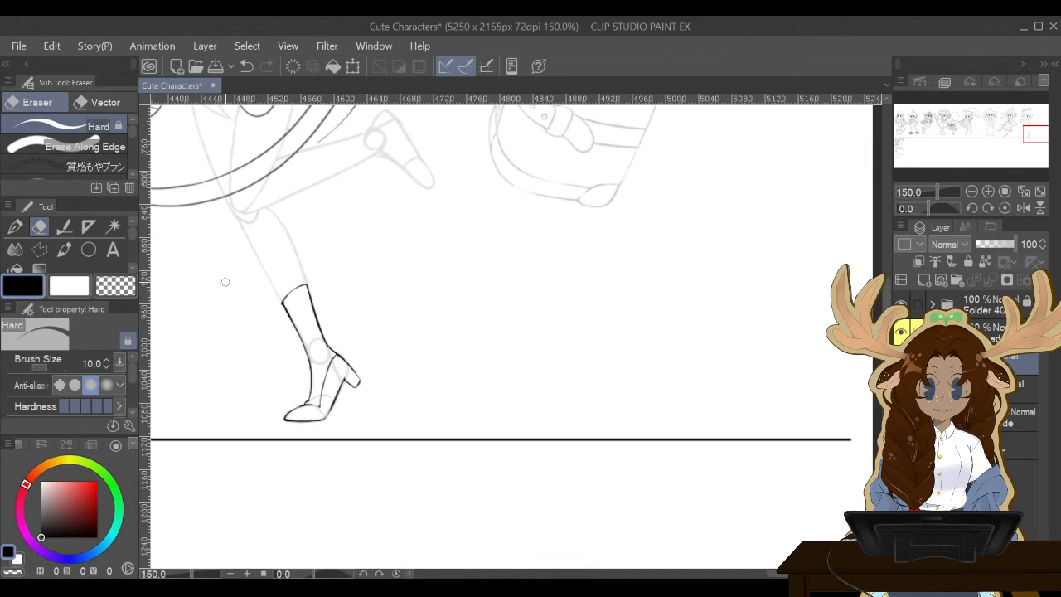
scroll(225, 282, up, 3)
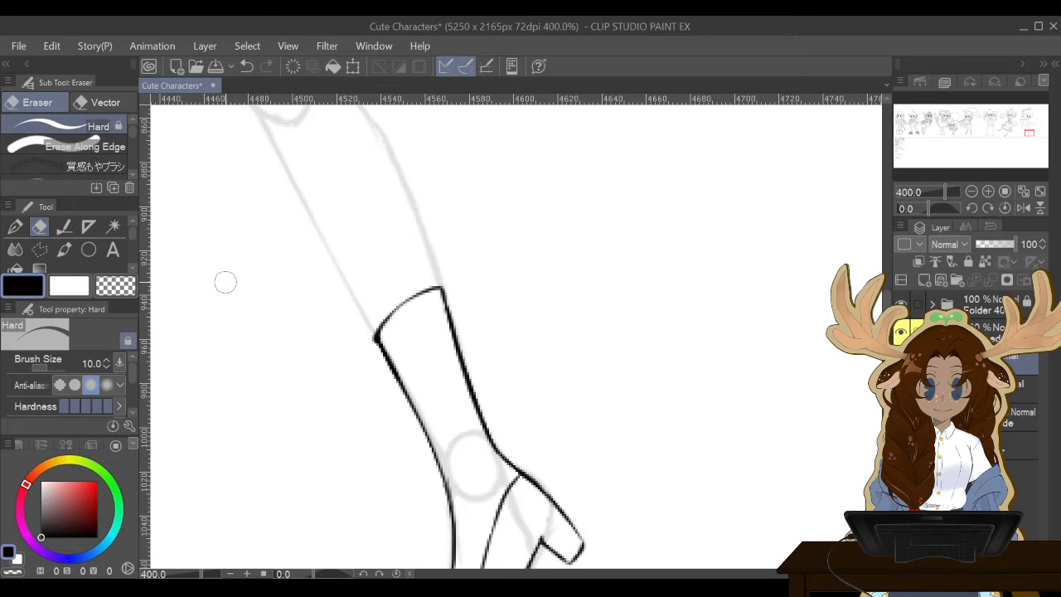
Draw a wavy frill flaring out above the sock's top edge with the G-pen and clean its front fold with the hard eraser.
click(15, 227)
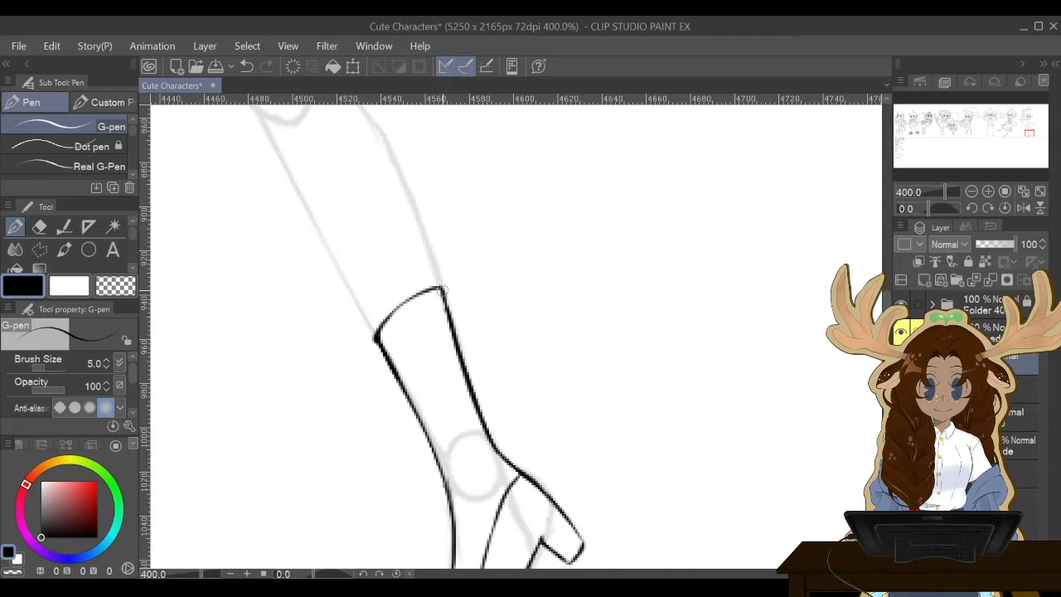
drag(444, 290, 442, 259)
mouse_move(441, 259)
mouse_down()
mouse_move(380, 264)
mouse_move(378, 279)
mouse_move(354, 280)
mouse_move(354, 299)
mouse_move(337, 297)
mouse_move(331, 313)
mouse_move(373, 338)
mouse_up()
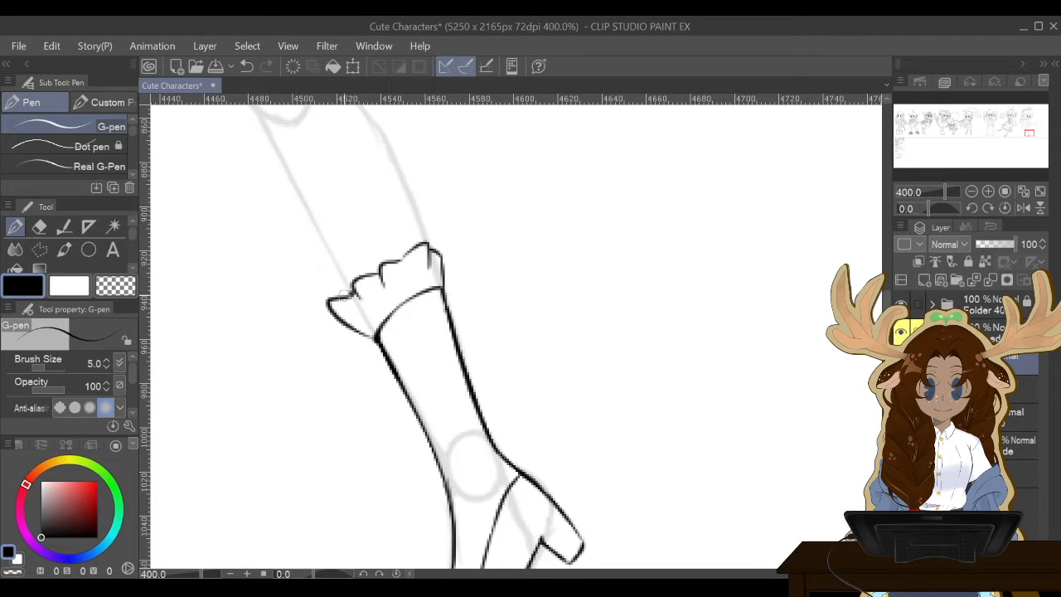
mouse_move(344, 295)
mouse_down()
mouse_move(331, 309)
mouse_move(371, 338)
mouse_up()
key(e)
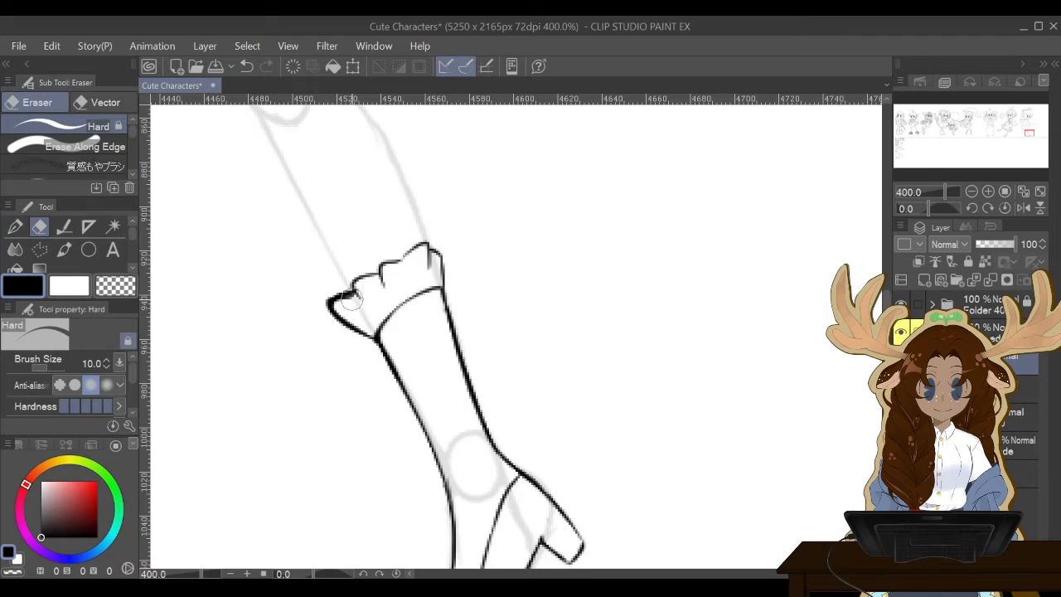
mouse_move(351, 299)
mouse_down()
mouse_move(333, 305)
mouse_move(345, 311)
mouse_up()
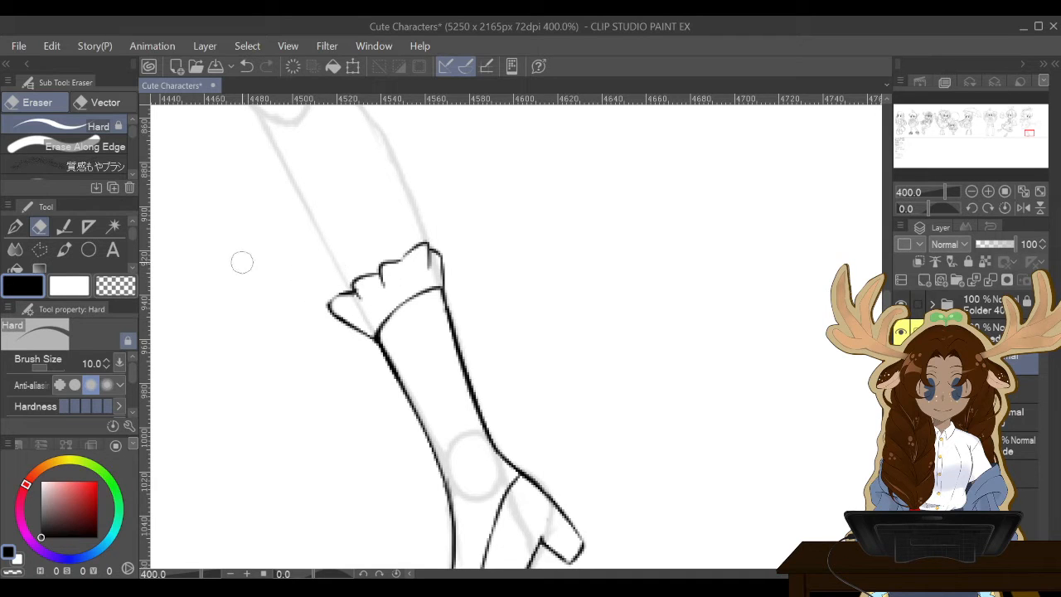
key(p)
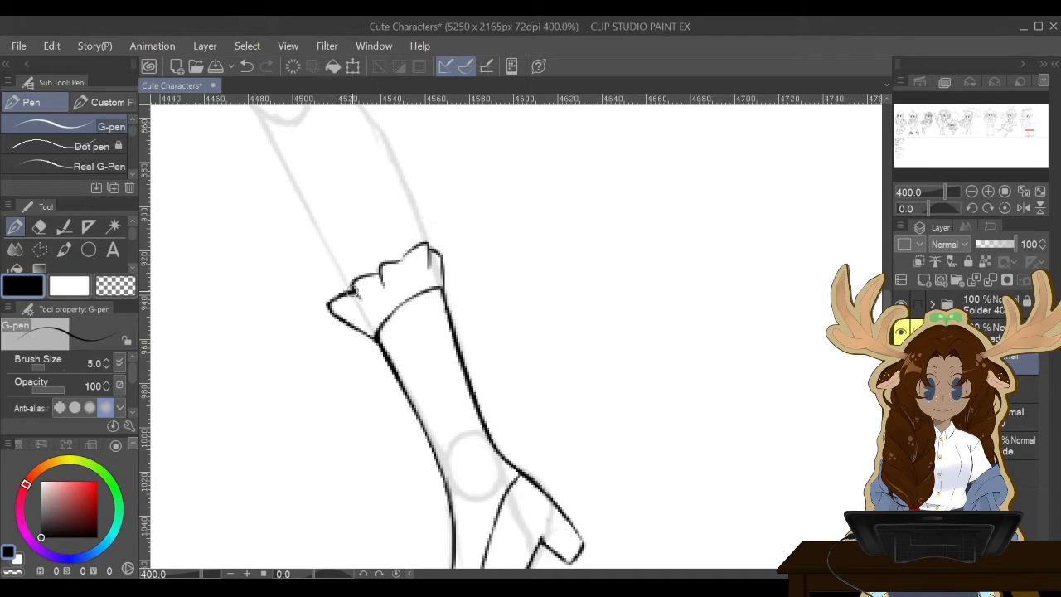
click(39, 226)
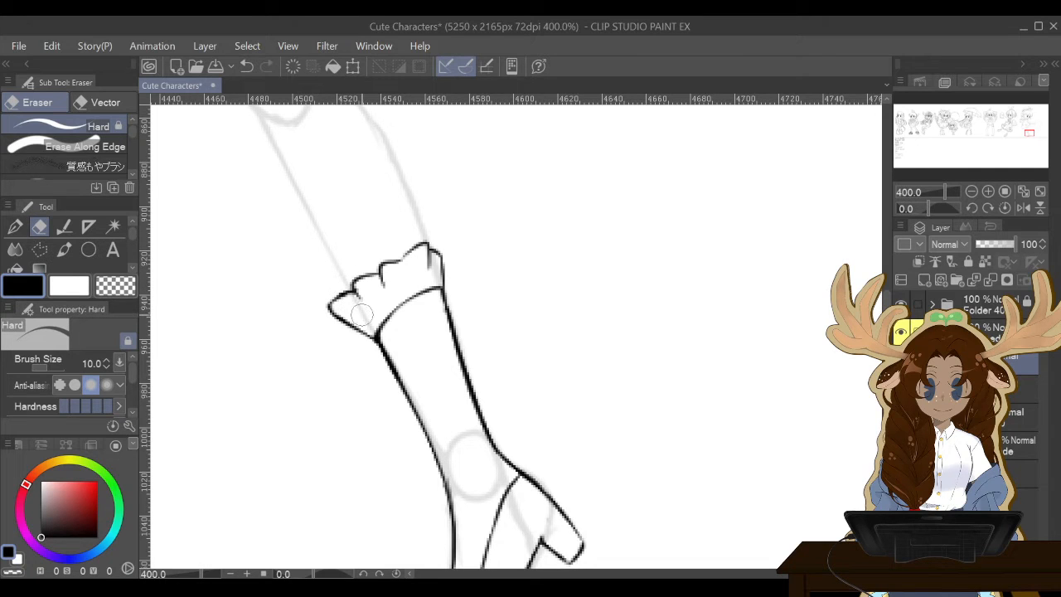
Redraw the shoe's side opening line from the heel down to the instep with the G-pen and thin it with the hard eraser.
scroll(168, 285, down, 6)
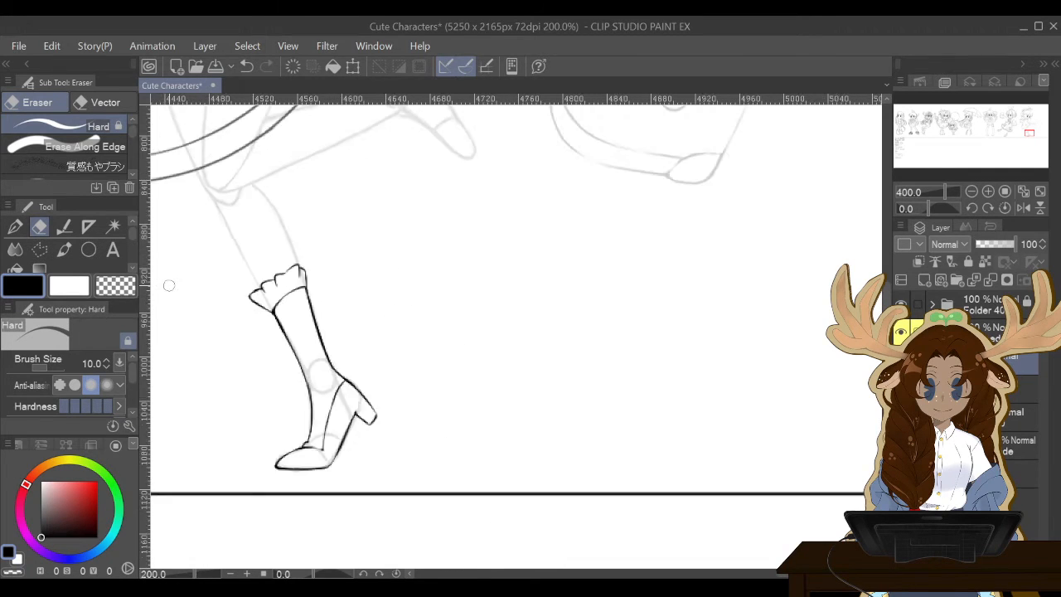
scroll(169, 285, up, 2)
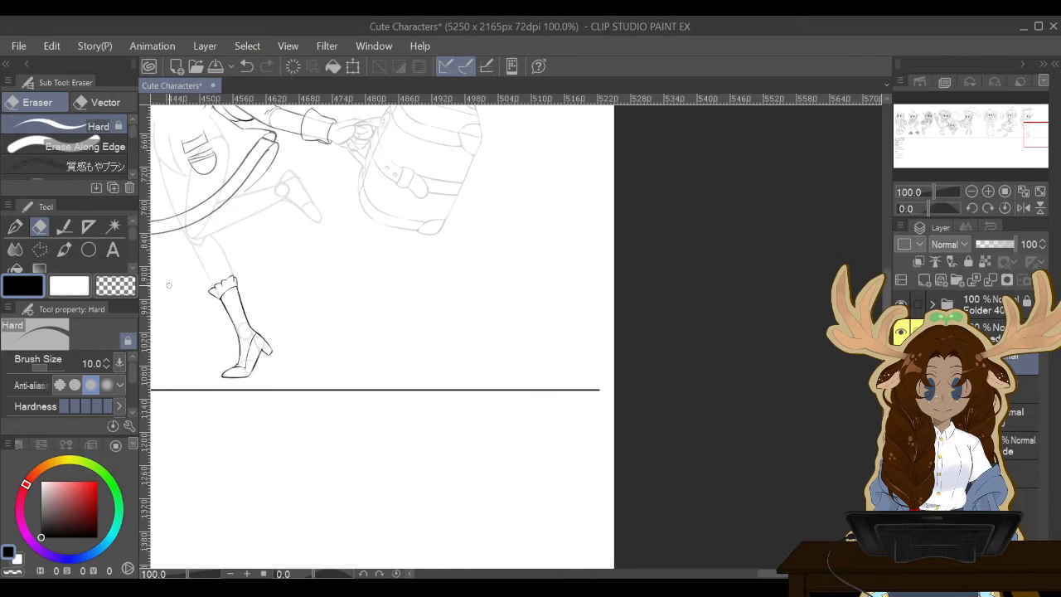
scroll(168, 285, up, 1)
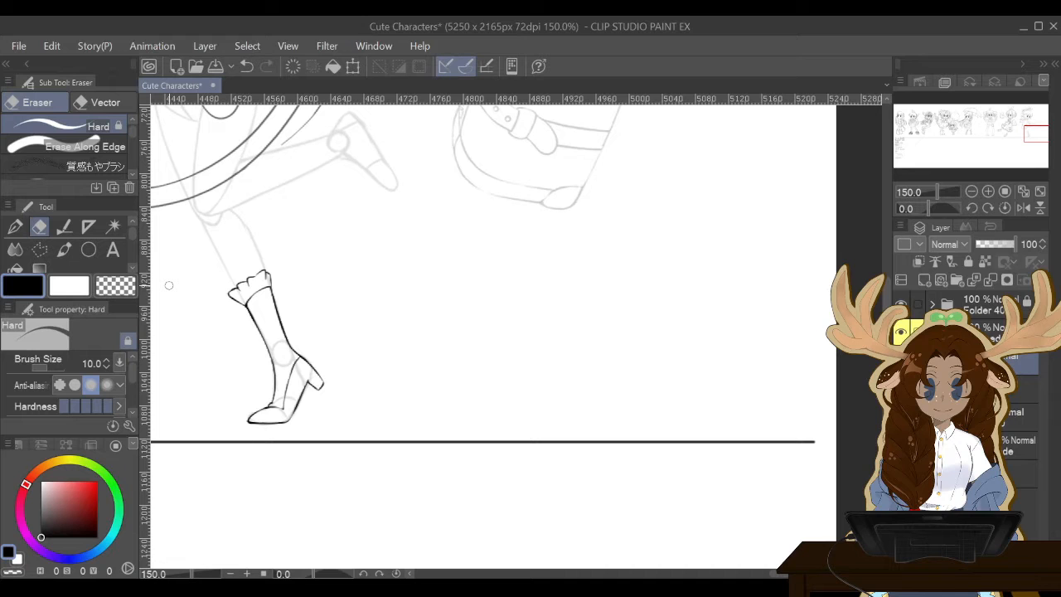
scroll(168, 285, down, 3)
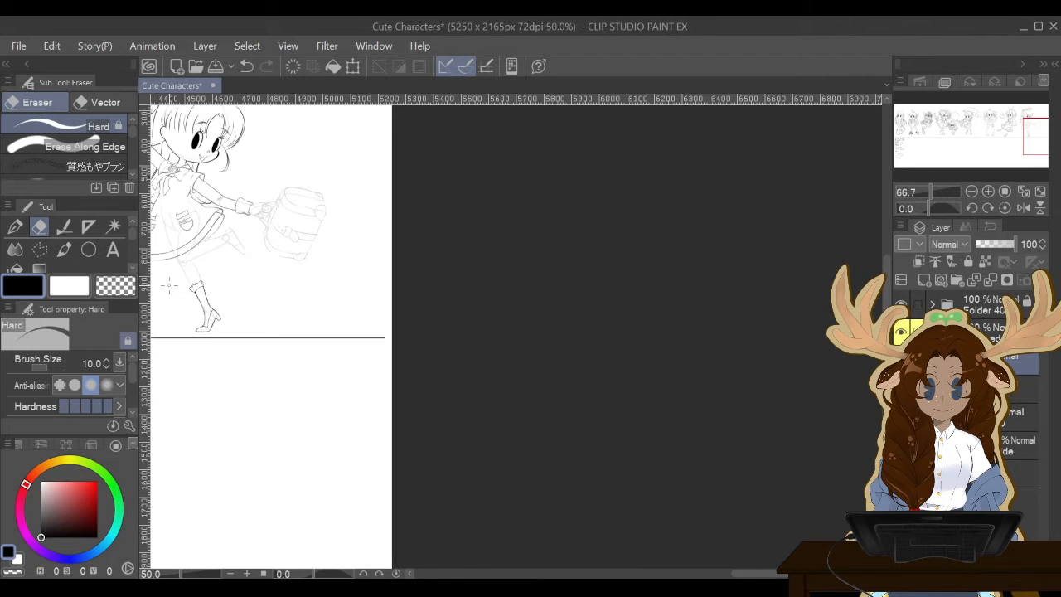
scroll(168, 285, up, 1)
scroll(168, 285, up, 1)
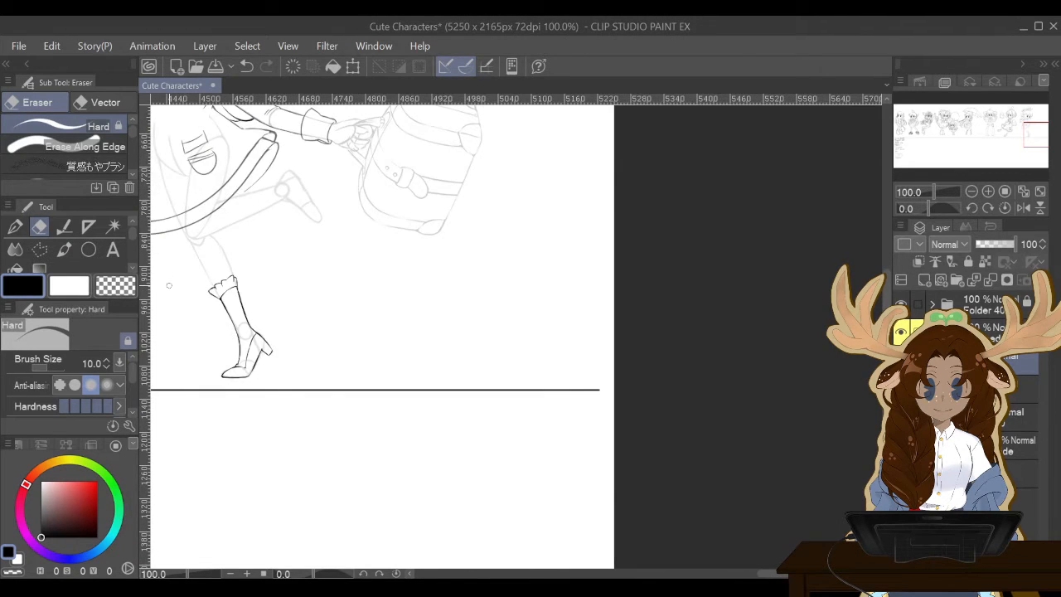
scroll(168, 285, up, 2)
key(p)
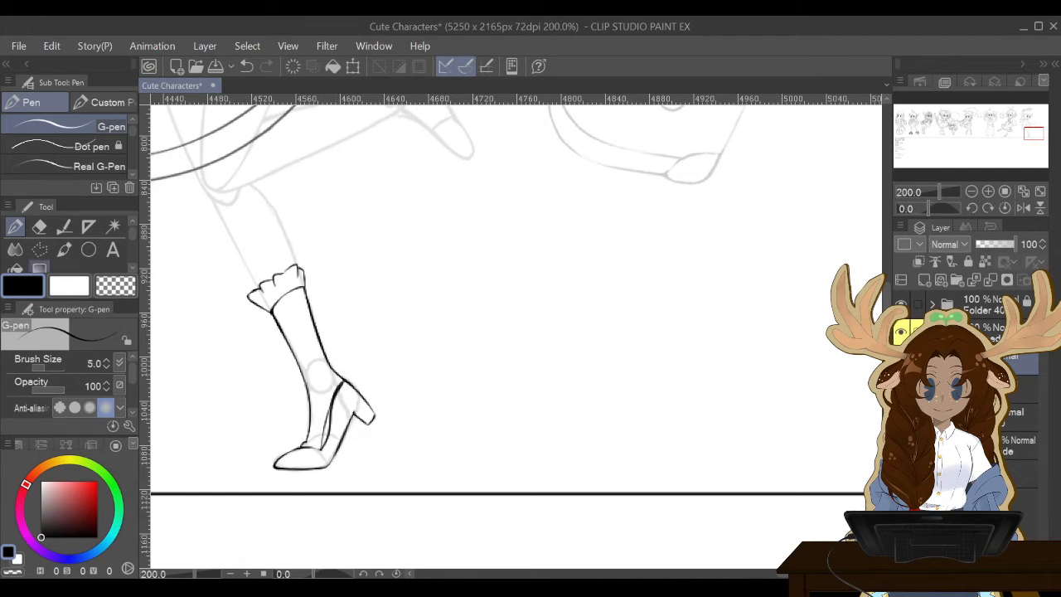
key(e)
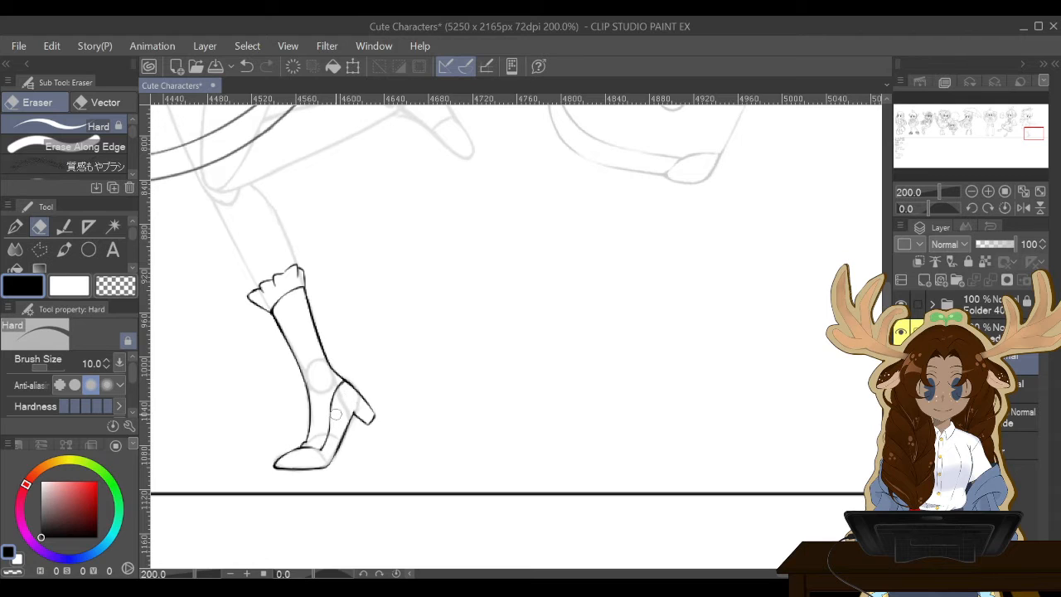
click(14, 227)
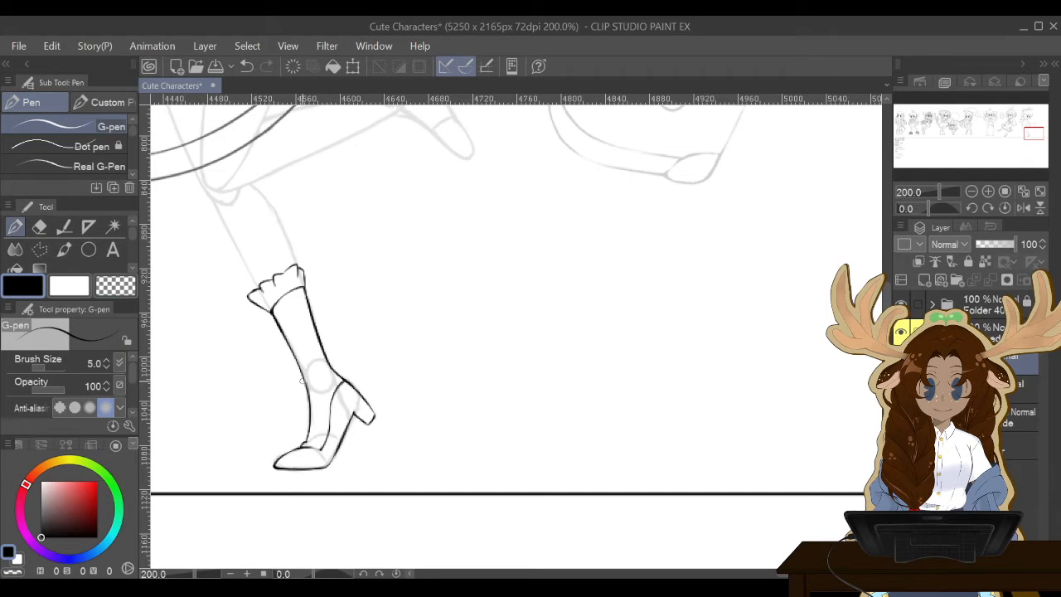
drag(341, 383, 328, 441)
click(39, 227)
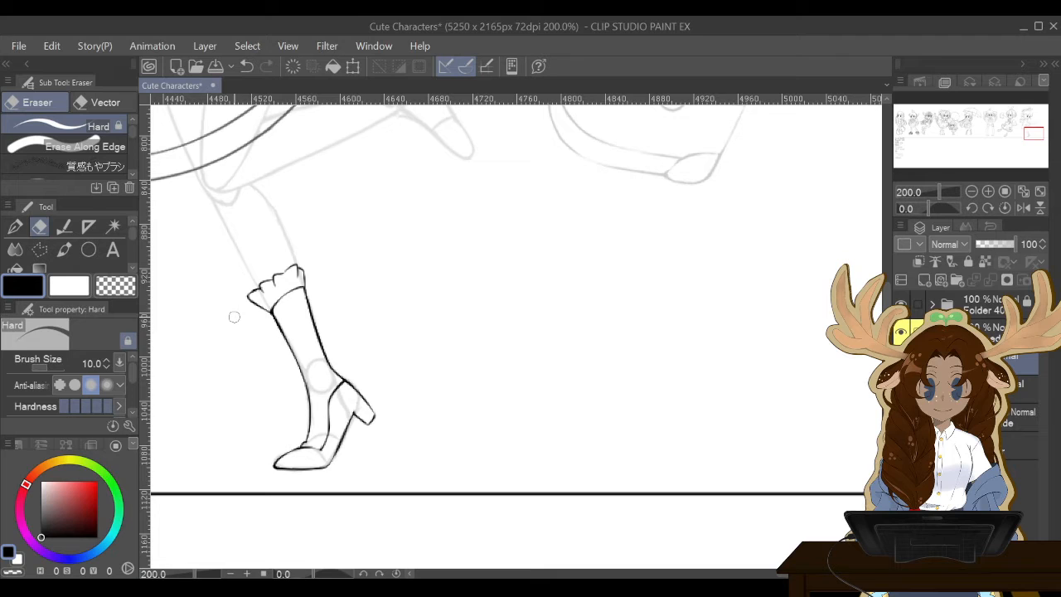
Select the block heel behind the shoe with the Polyline selection, delete it and deselect.
key(m)
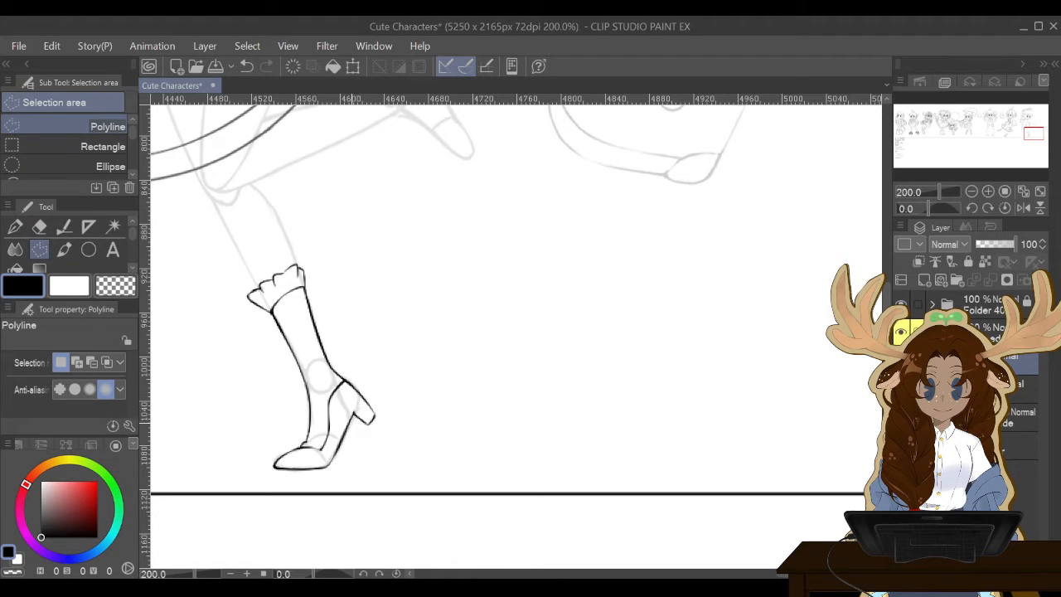
click(357, 406)
click(380, 383)
click(394, 431)
click(366, 442)
click(352, 423)
click(344, 468)
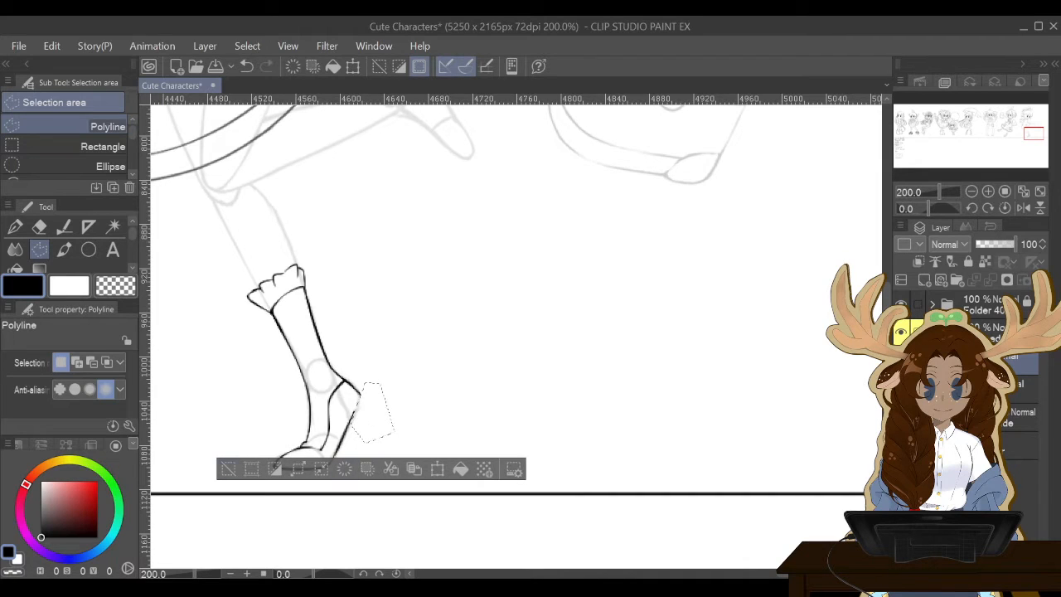
key(ctrl+d)
Redraw the shoe's rounded back down into the sole with the G-pen and thin the line with the hard eraser.
key(p)
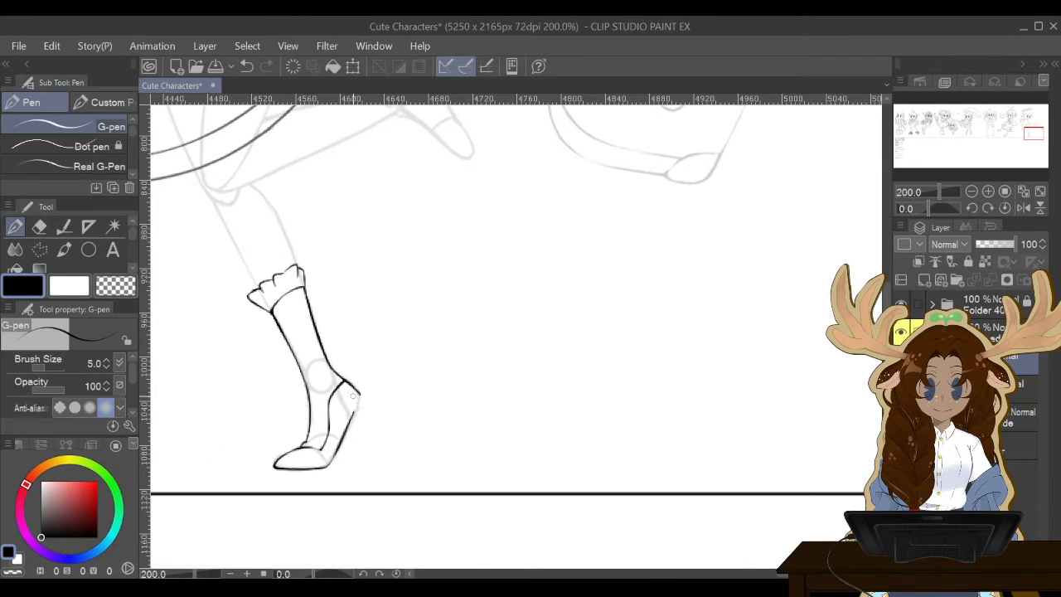
drag(354, 383, 347, 426)
drag(358, 401, 342, 439)
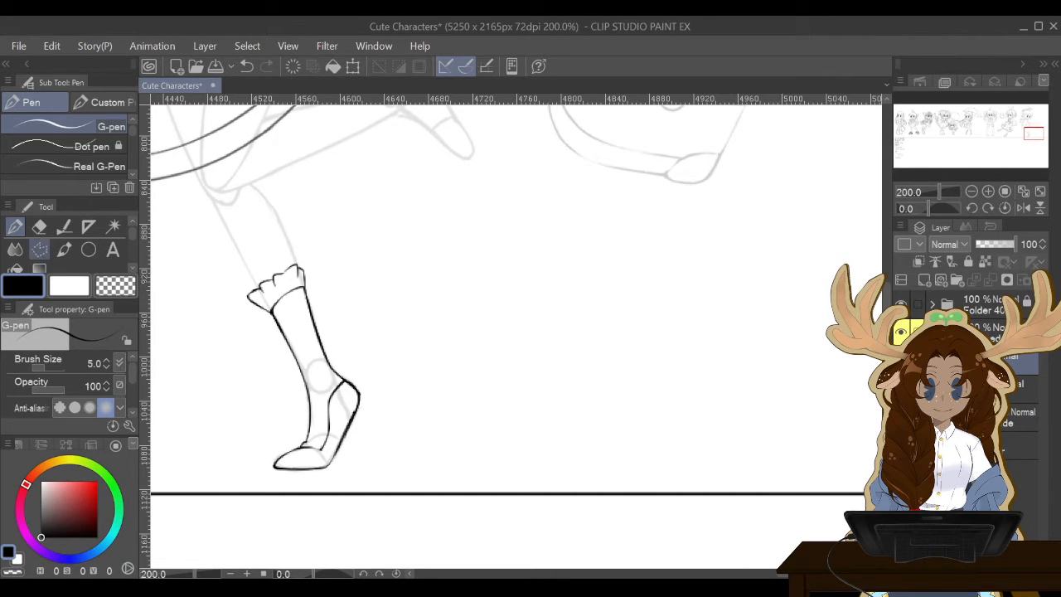
click(38, 227)
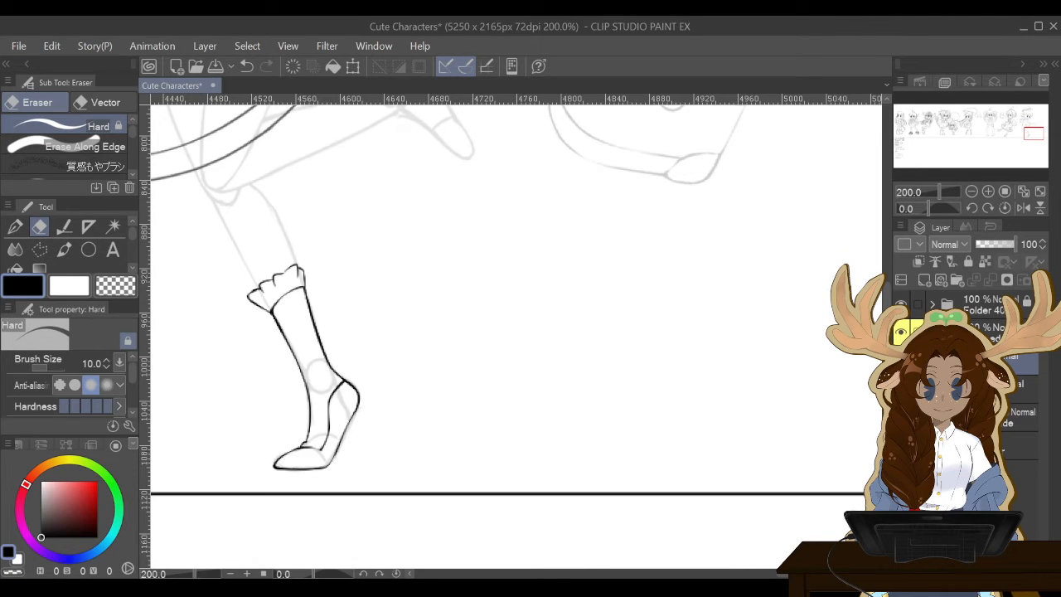
Refine the shoe's rounded back and the upper corner of its opening with the G-pen and hard eraser.
key(p)
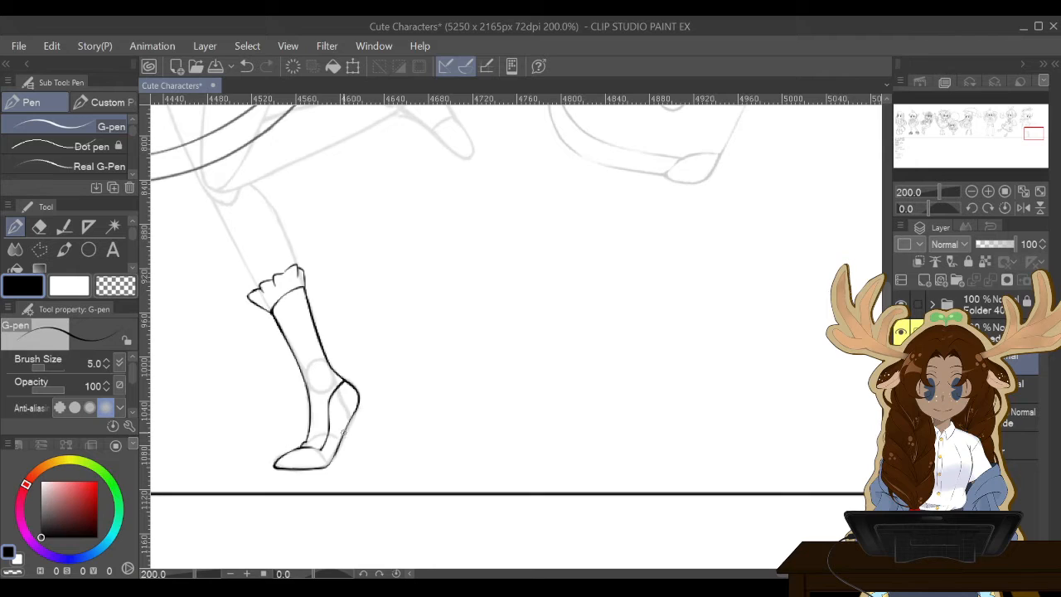
mouse_move(343, 433)
mouse_down()
mouse_move(356, 406)
mouse_move(348, 381)
mouse_up()
key(e)
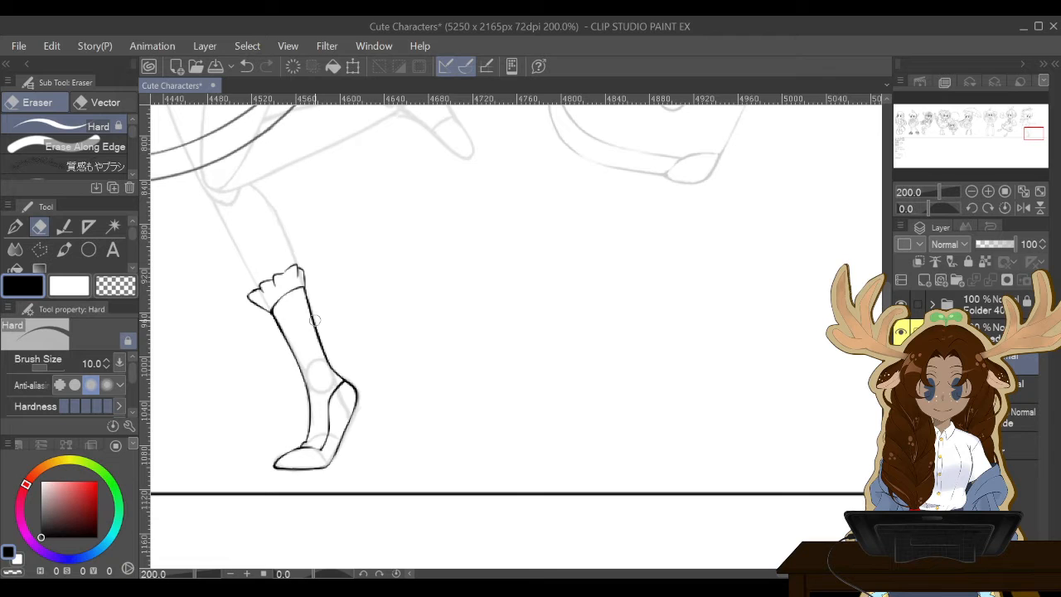
key(p)
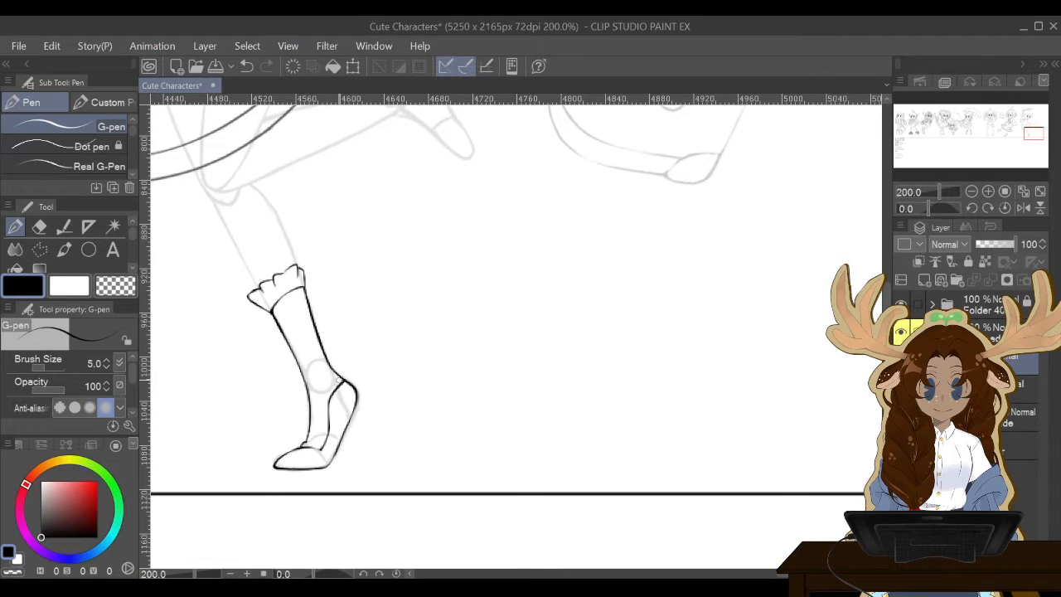
key(e)
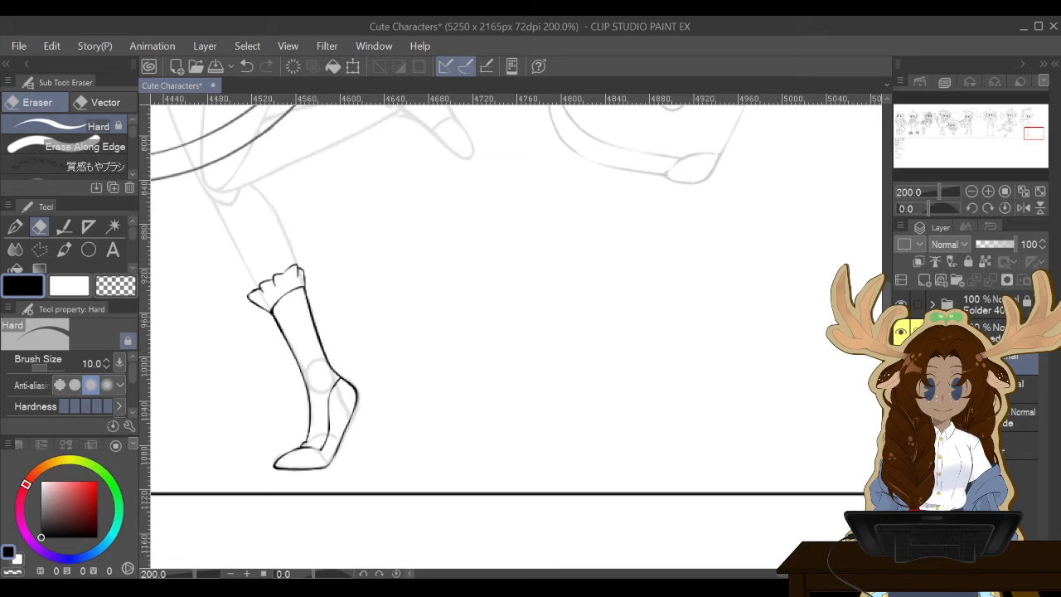
Draw crisscross lacing down the front edge of the lower leg to the ankle with the G-pen.
key(p)
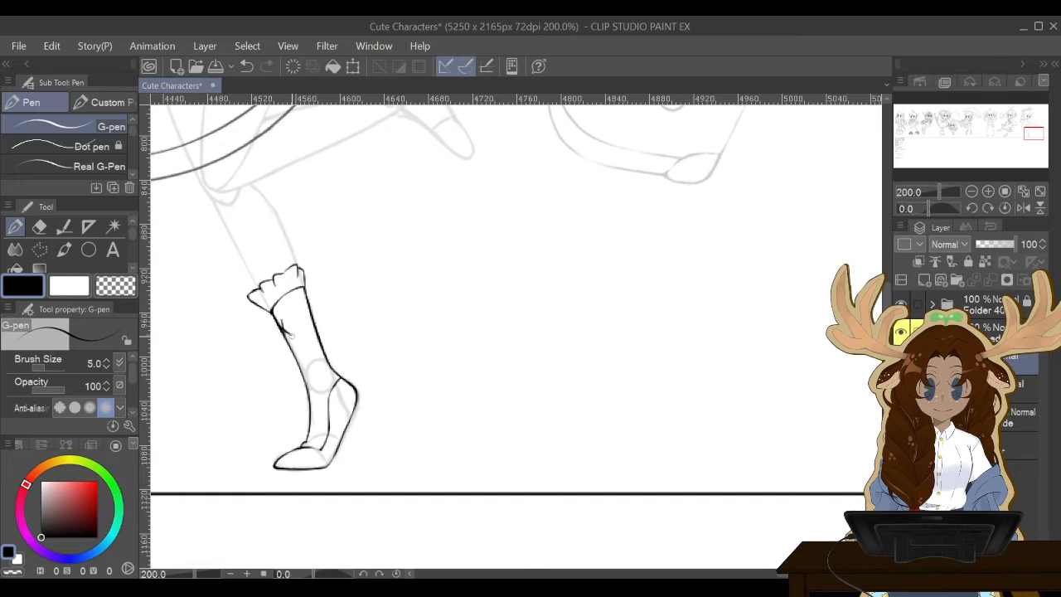
drag(291, 335, 307, 381)
drag(315, 370, 305, 385)
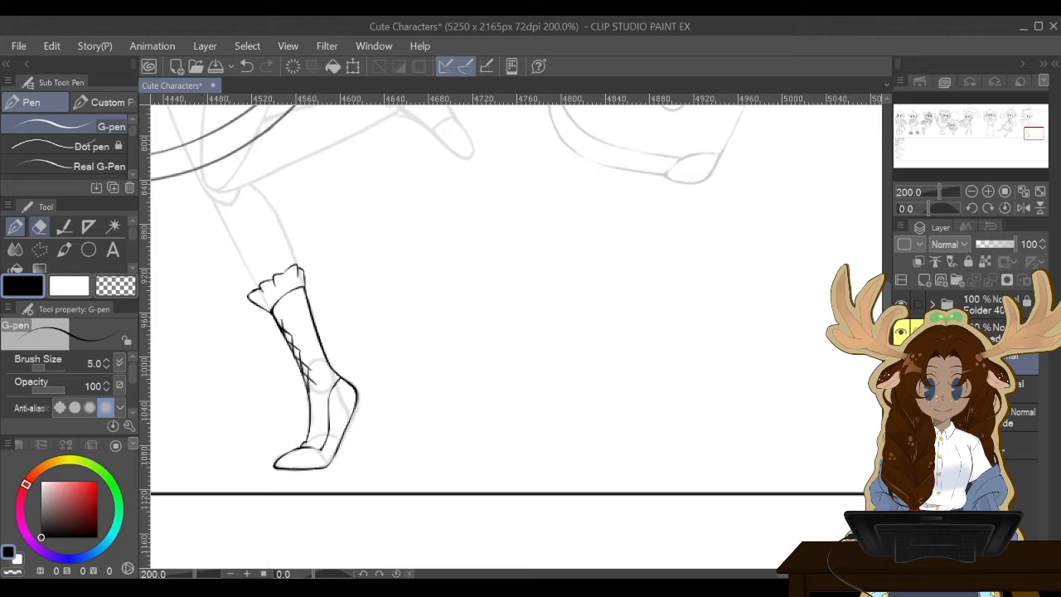
Erase the front ankle line below the lacing and redraw it sloping down onto the toe.
click(39, 227)
mouse_move(300, 447)
mouse_down()
mouse_move(305, 392)
mouse_move(309, 416)
mouse_up()
key(p)
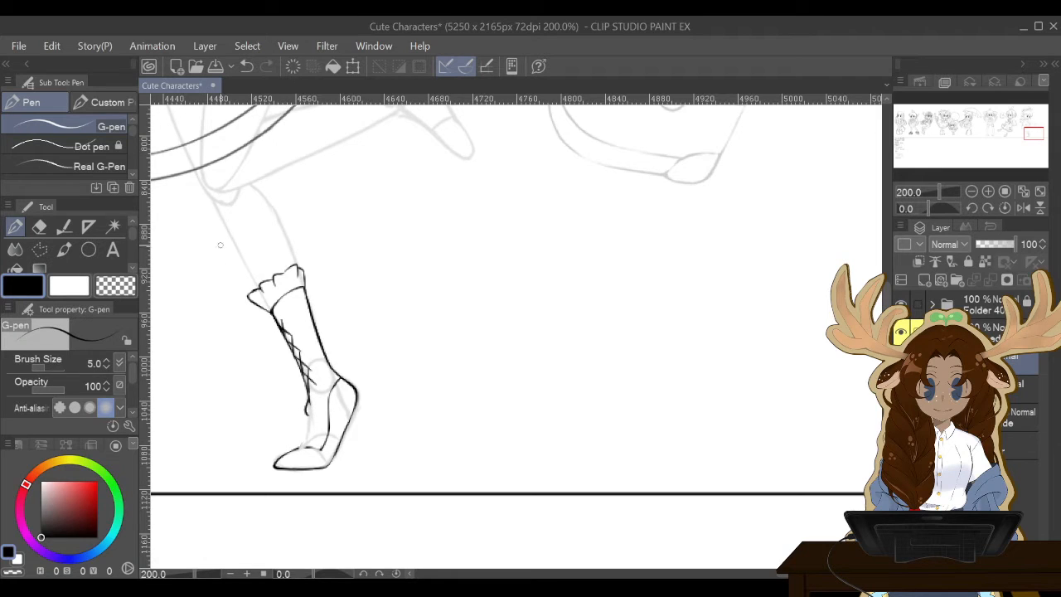
key(e)
mouse_move(306, 406)
mouse_down()
mouse_move(312, 393)
mouse_move(304, 444)
mouse_move(290, 453)
mouse_up()
key(p)
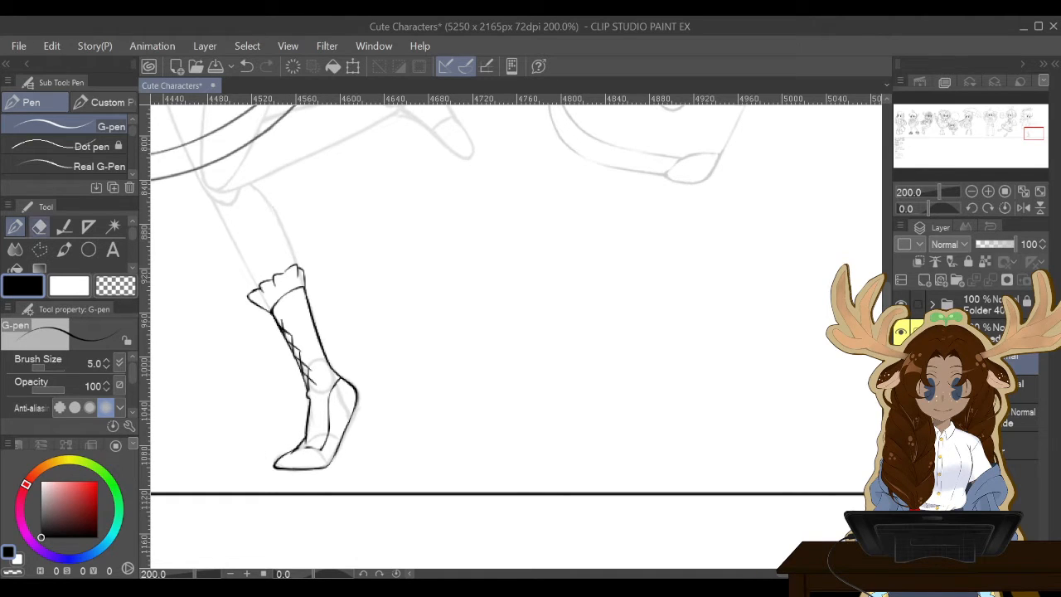
Redraw the shoe's opening line across the instep with the G-pen and clean its overlap with the hard eraser.
click(39, 226)
mouse_move(301, 450)
mouse_down()
mouse_move(319, 429)
mouse_move(297, 455)
mouse_move(318, 431)
mouse_move(290, 458)
mouse_up()
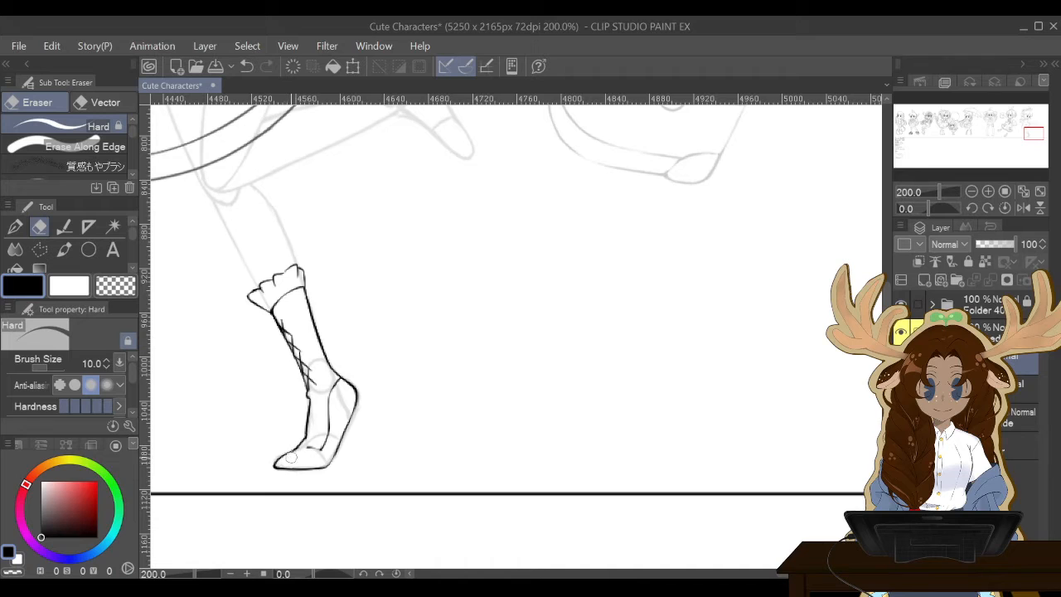
key(p)
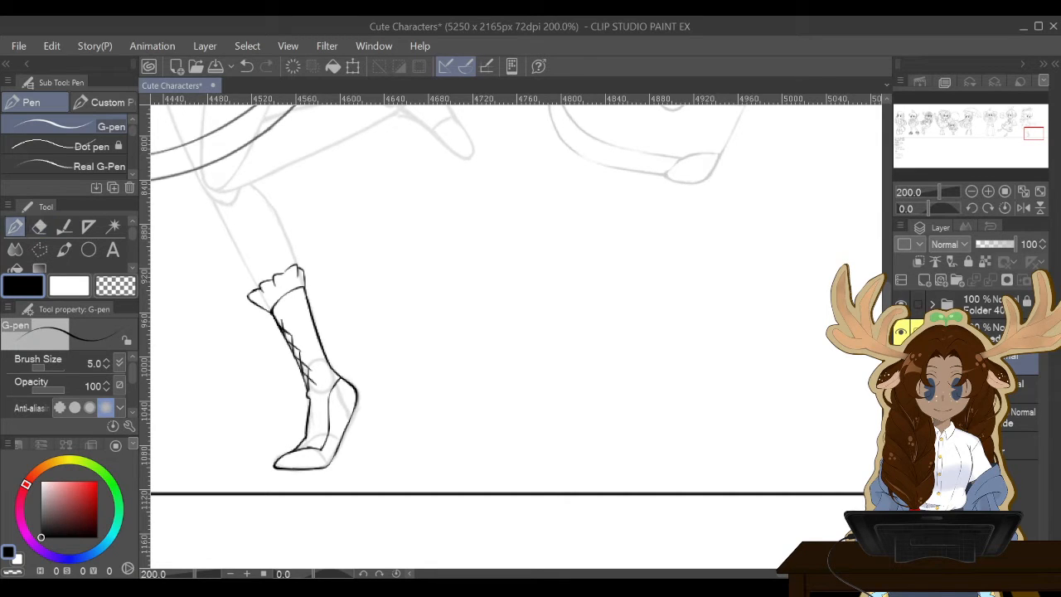
click(246, 66)
drag(294, 448, 323, 445)
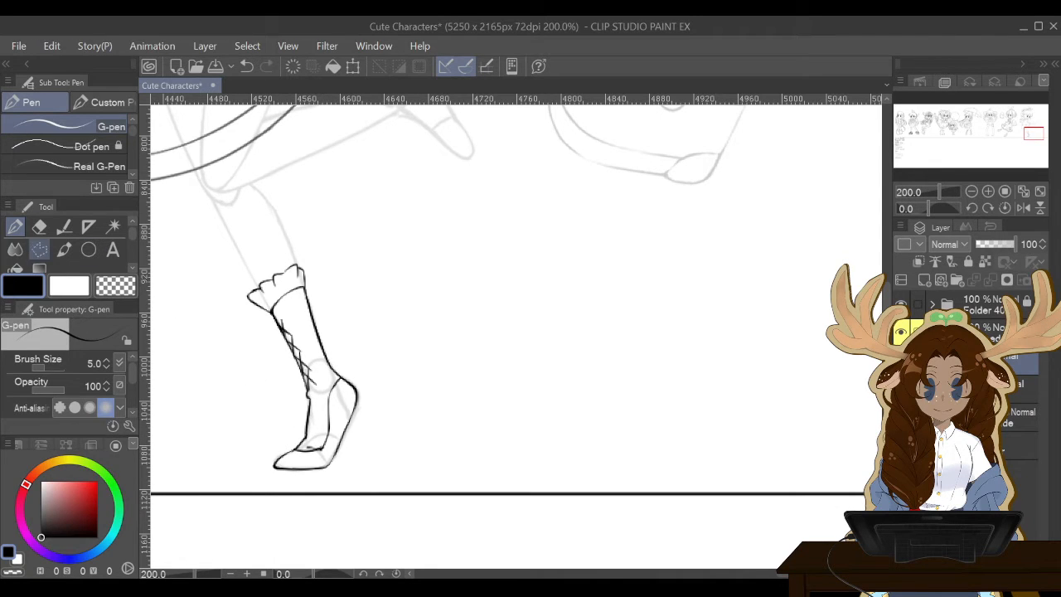
key(e)
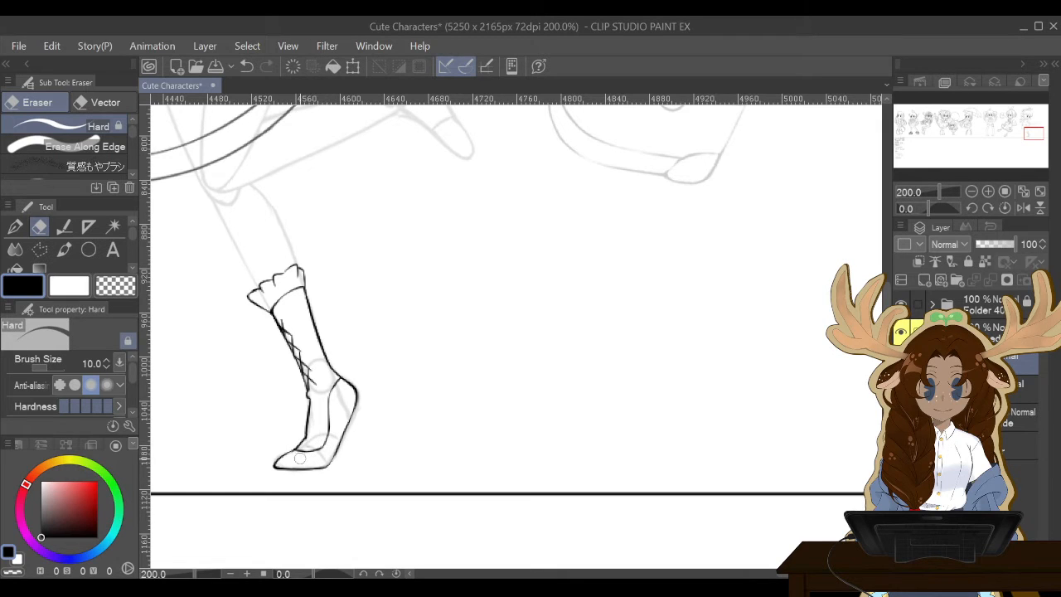
key(p)
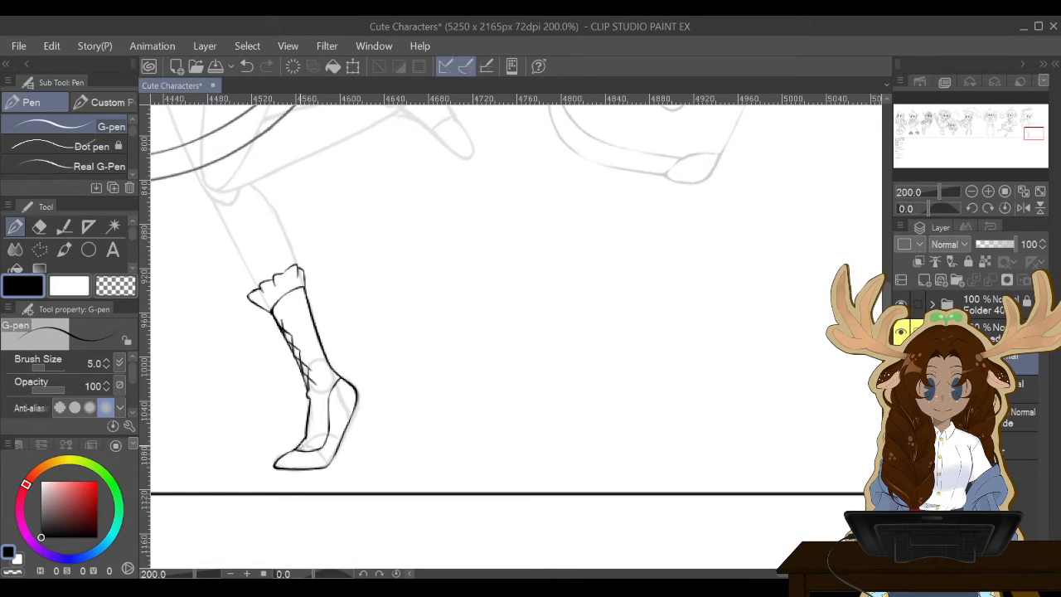
Rework the upper toe line where it meets the ankle with the G-pen and thin it with the hard eraser.
mouse_move(292, 451)
mouse_down()
mouse_move(315, 450)
mouse_move(323, 432)
mouse_up()
key(e)
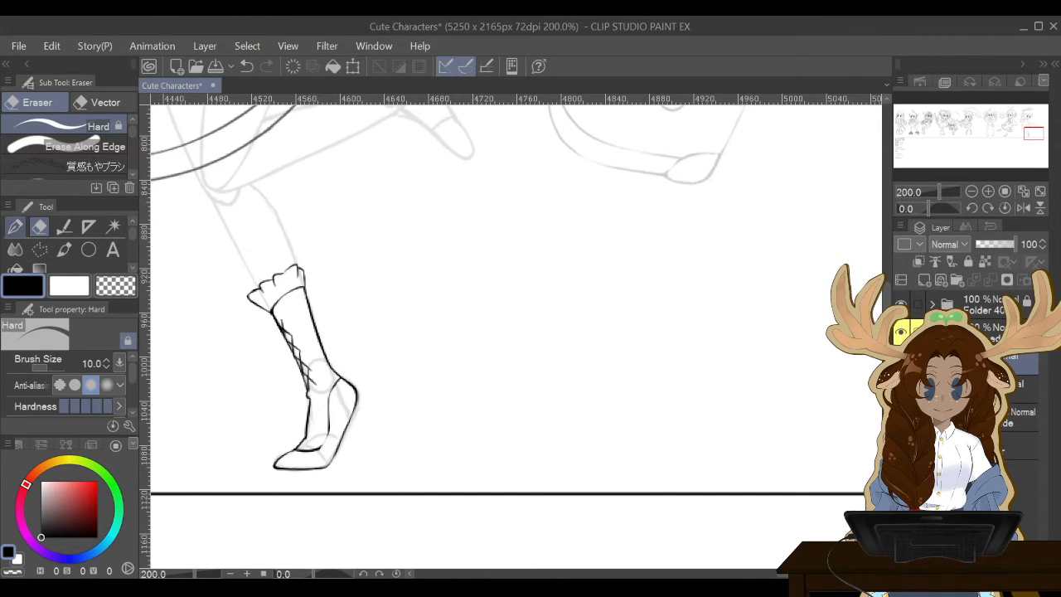
click(15, 226)
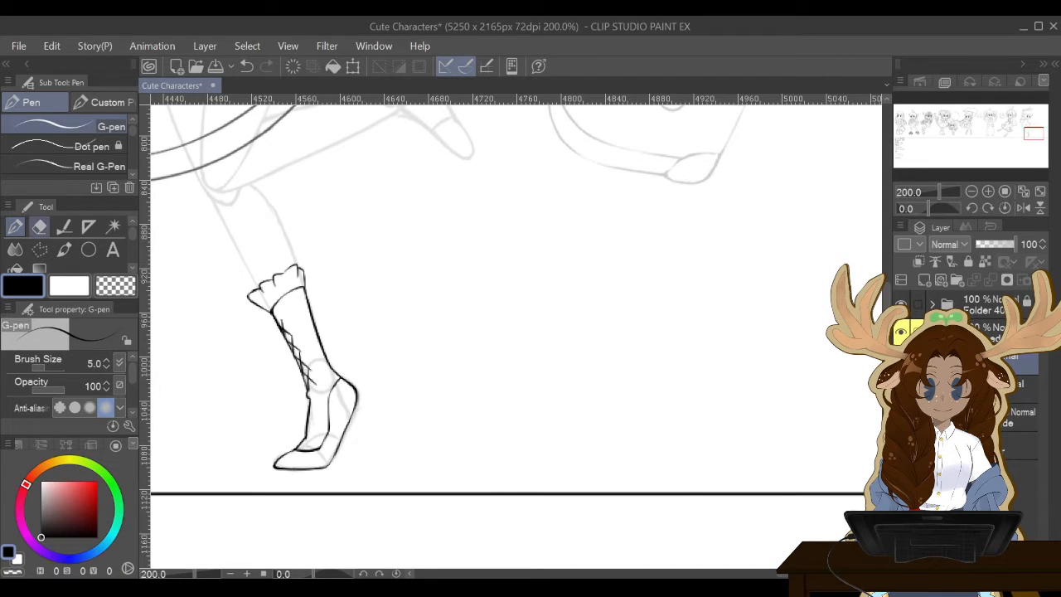
click(39, 226)
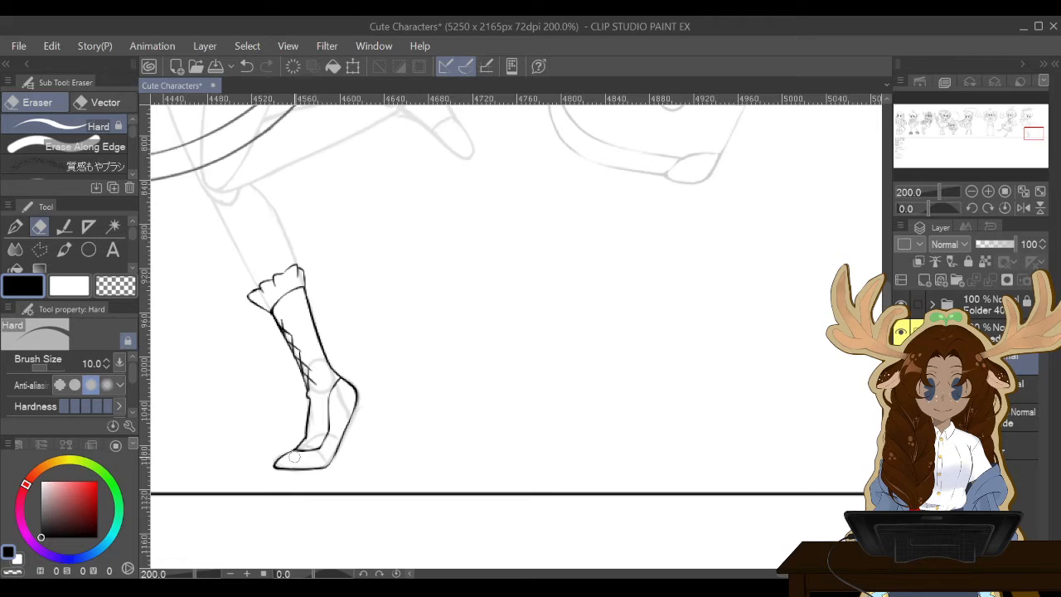
drag(296, 454, 280, 458)
key(p)
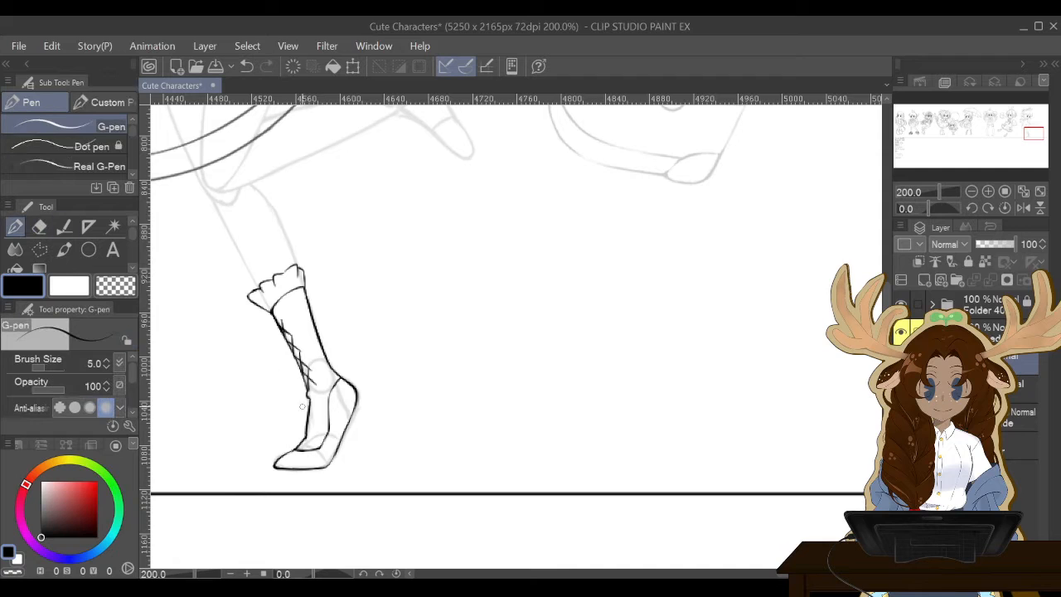
Redraw the front ankle line between the lacing and the instep as a smoother curve and clean it with the hard eraser.
drag(308, 403, 302, 440)
key(ctrl+z)
key(e)
key(p)
key(e)
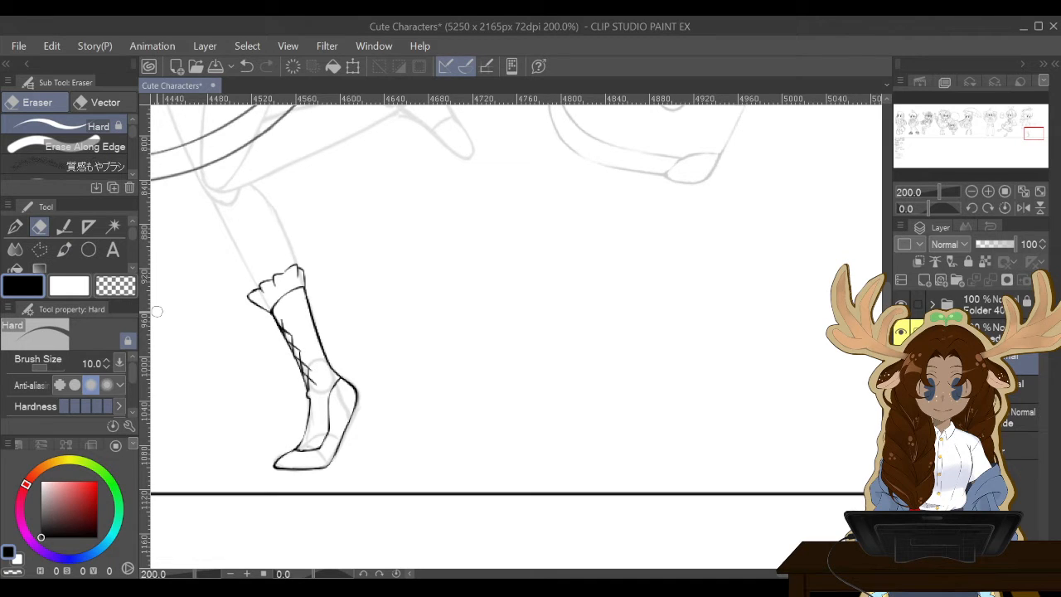
Examine the whole figure from the hat and dress to the inked sock and shoe, comparing the lines with the sketch.
scroll(157, 311, up, 5)
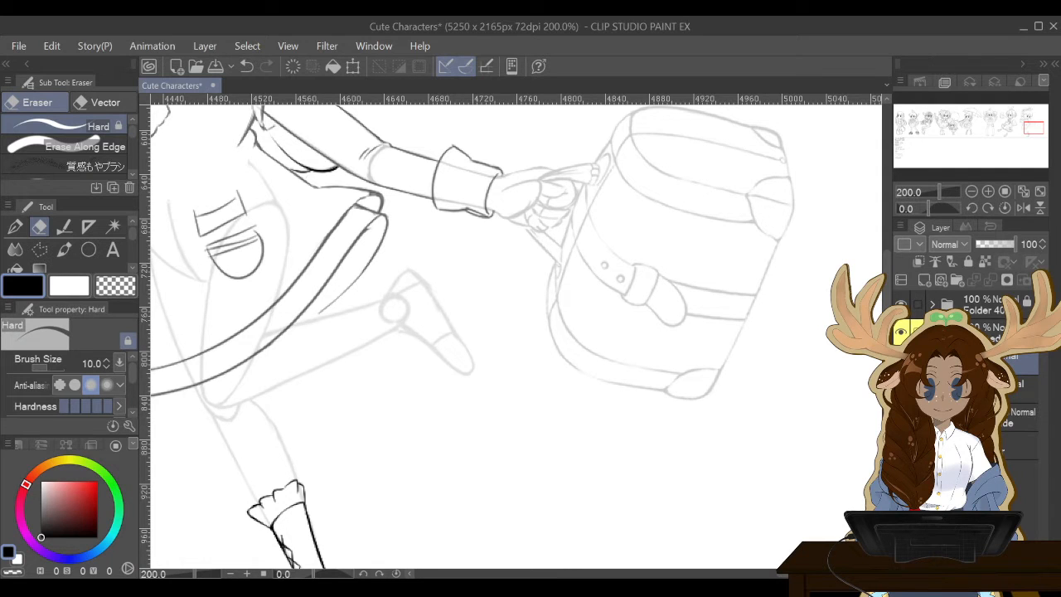
scroll(513, 335, up, 5)
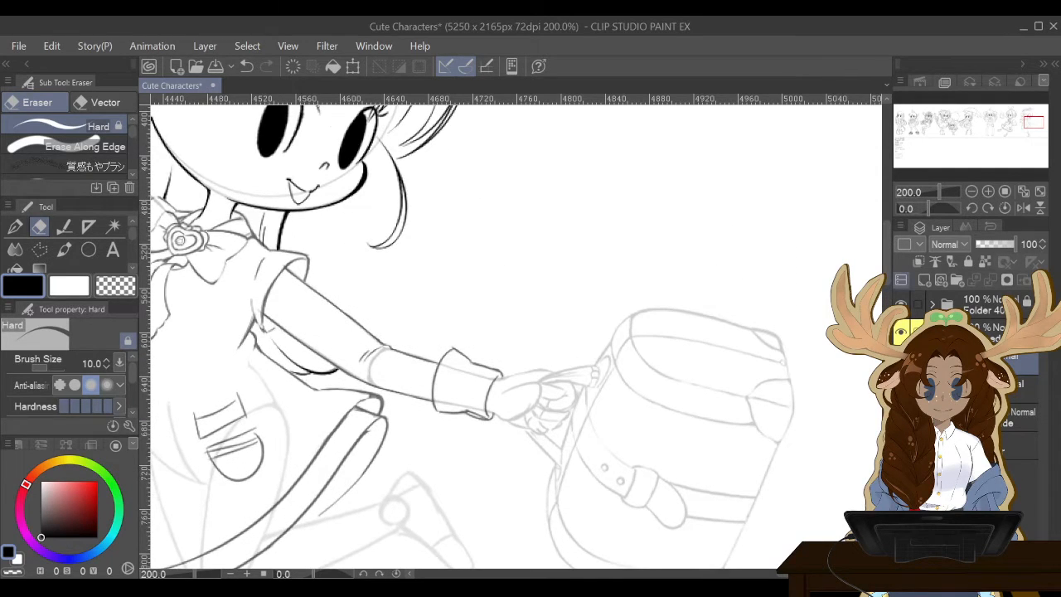
scroll(514, 331, left, 5)
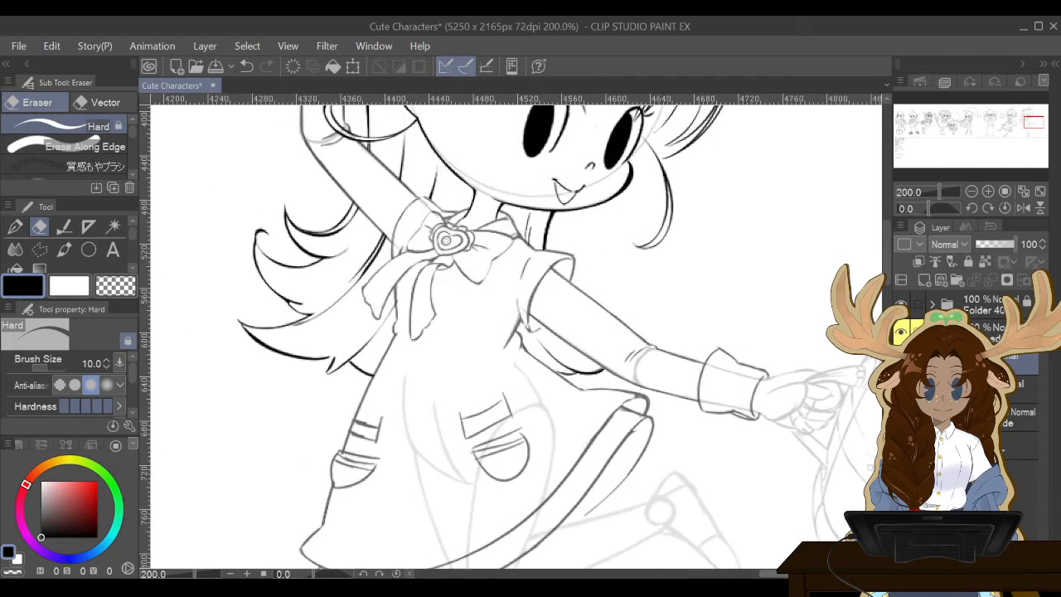
scroll(514, 332, right, 2)
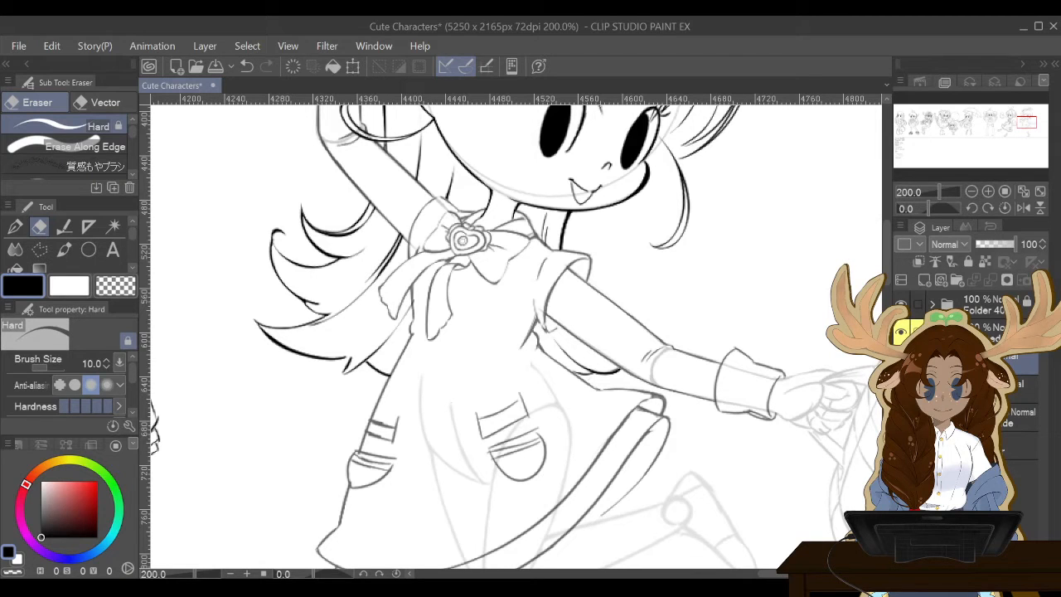
key(ctrl+minus)
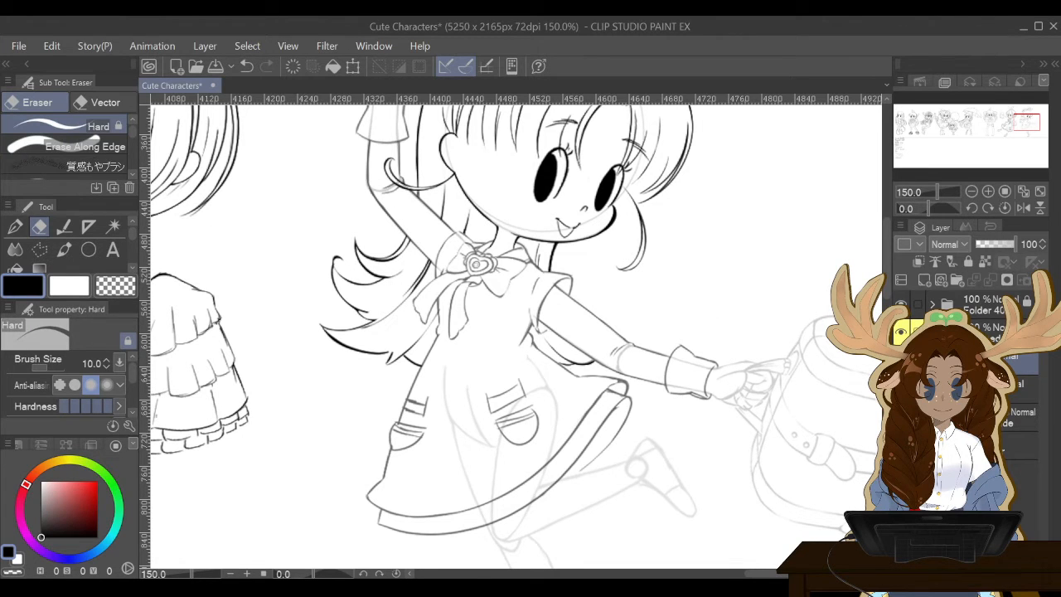
key(ctrl+minus)
key(ctrl+minus)
key(ctrl+plus)
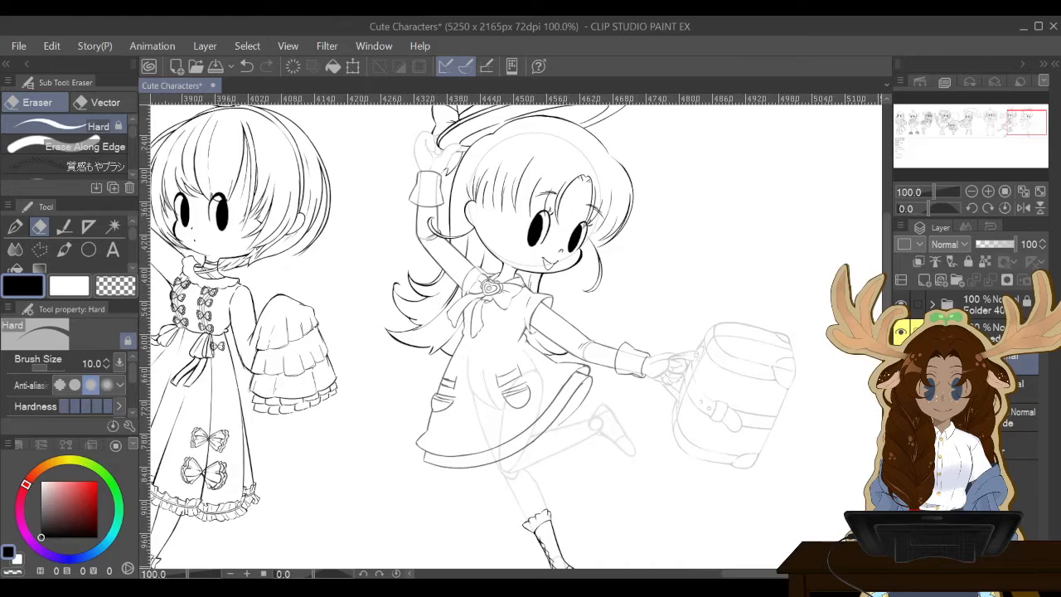
key(ctrl+plus)
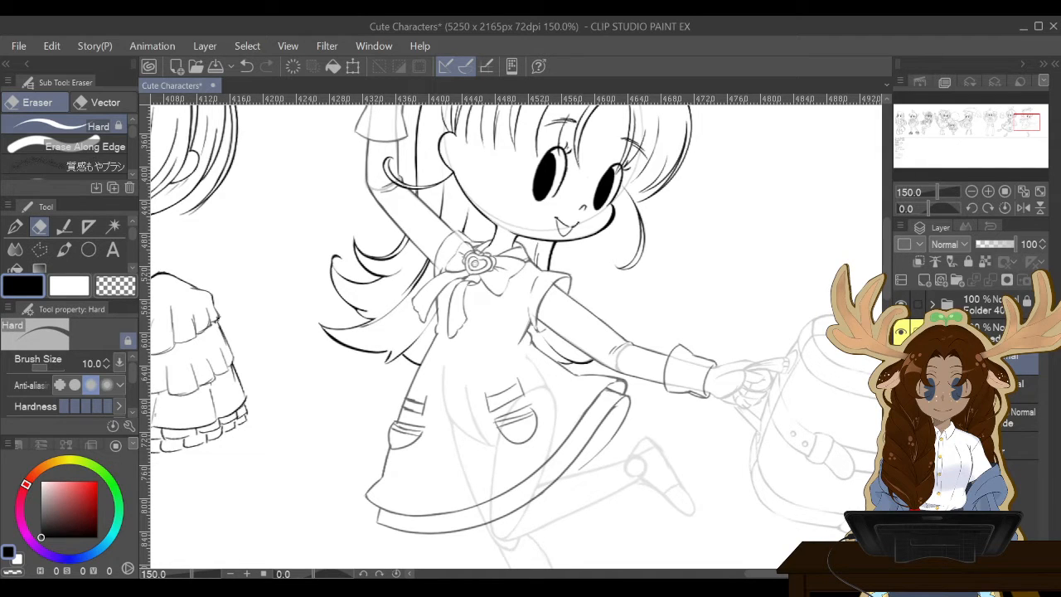
scroll(514, 335, up, 5)
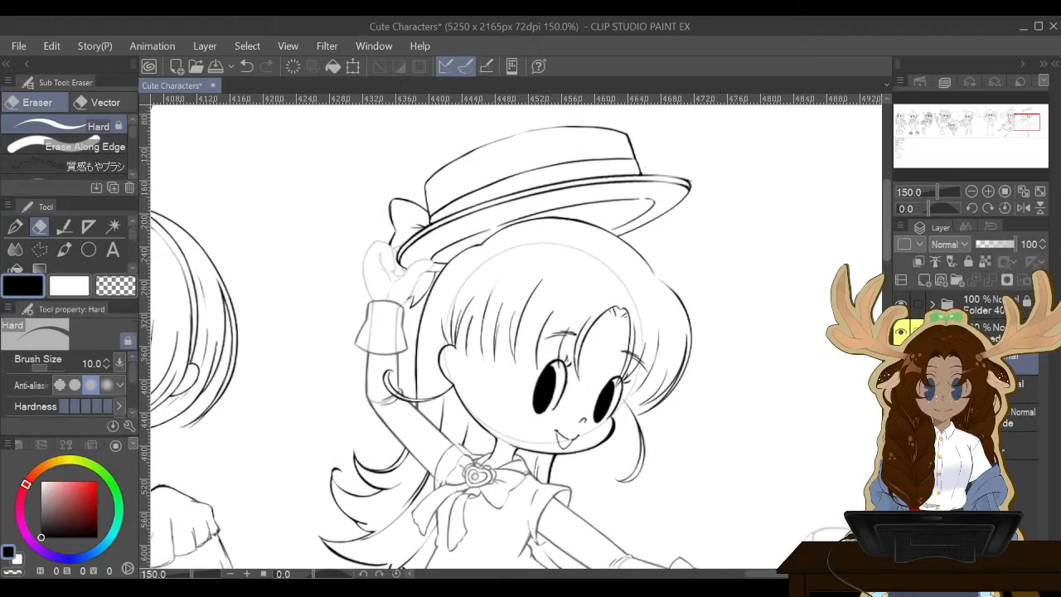
scroll(513, 336, down, 1)
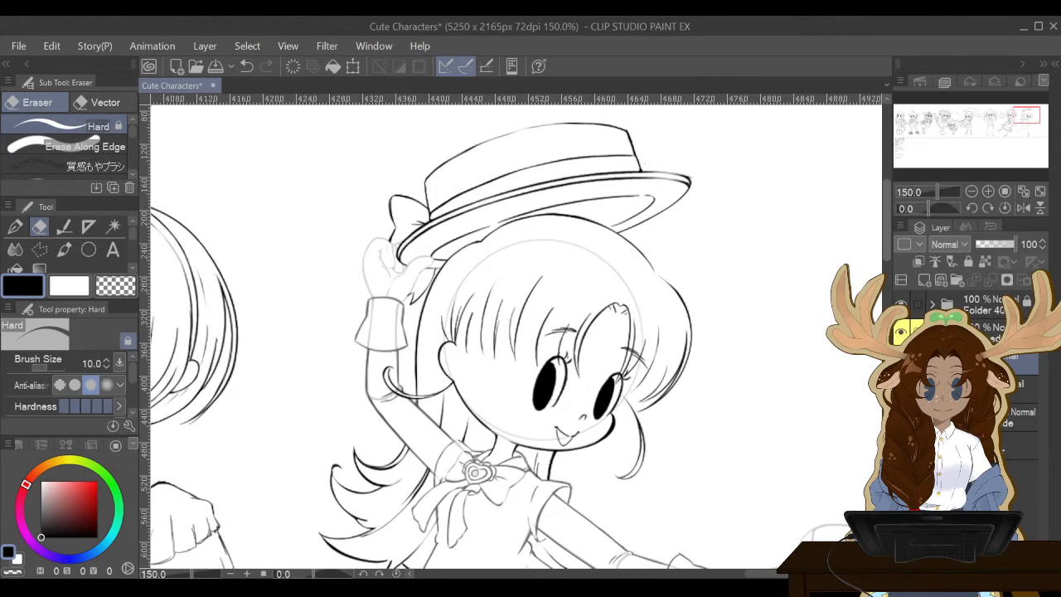
scroll(514, 336, down, 5)
scroll(513, 336, down, 3)
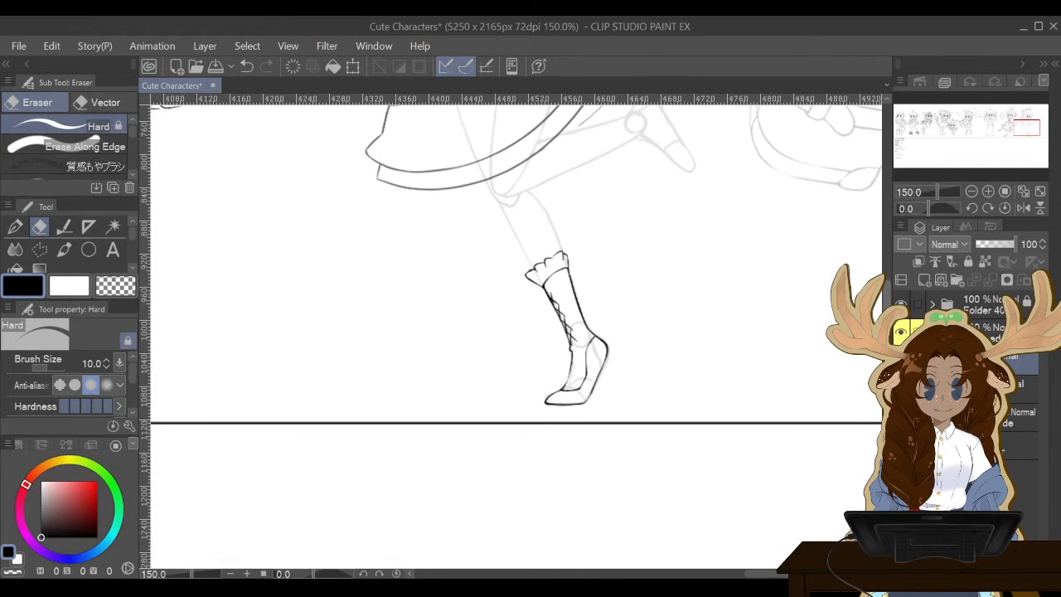
scroll(513, 336, up, 3)
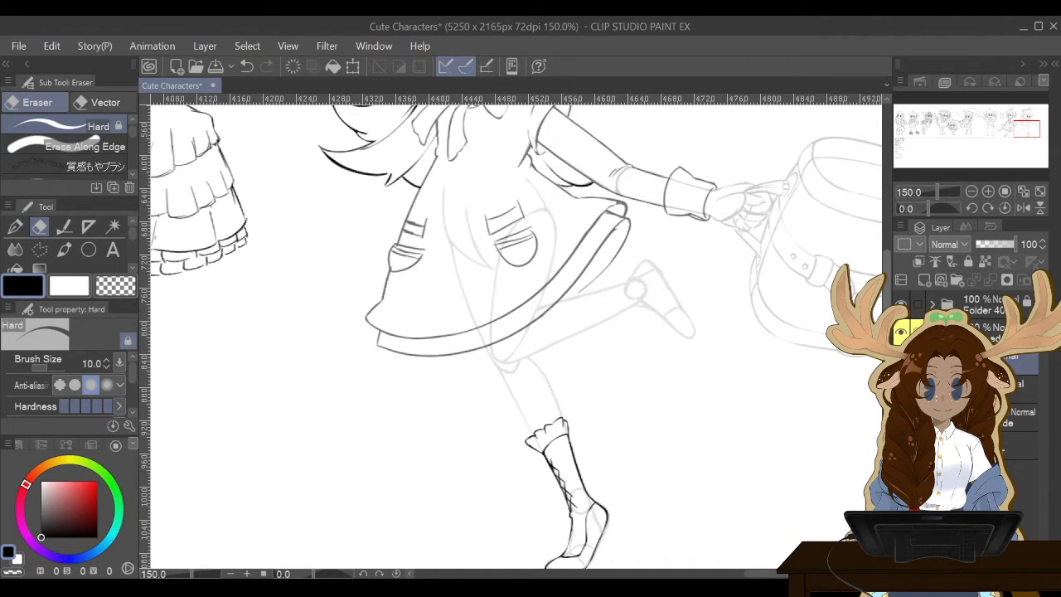
drag(886, 287, 886, 221)
scroll(515, 331, down, 10)
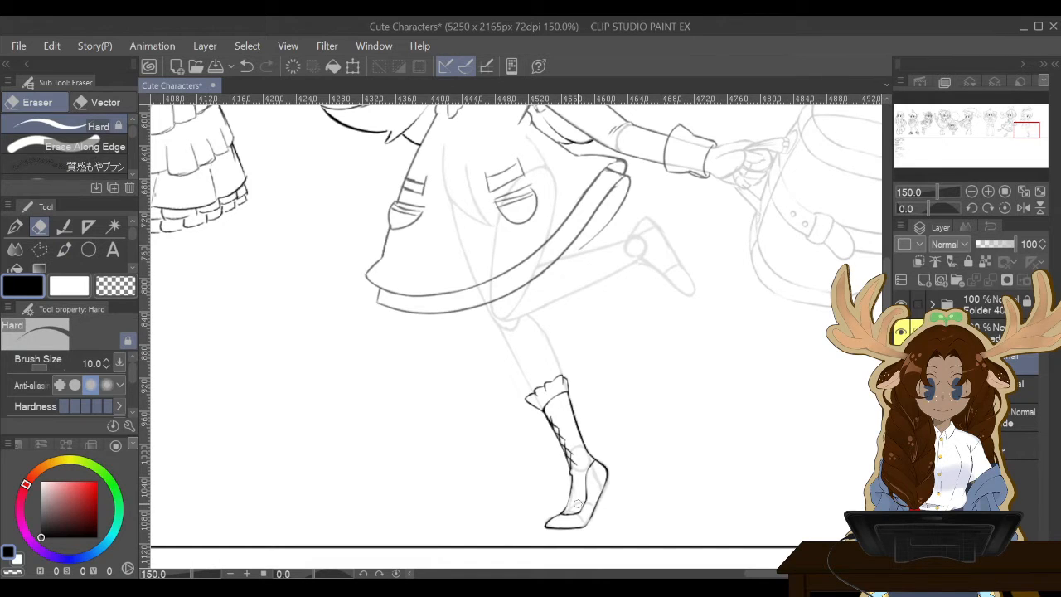
scroll(578, 503, up, 1)
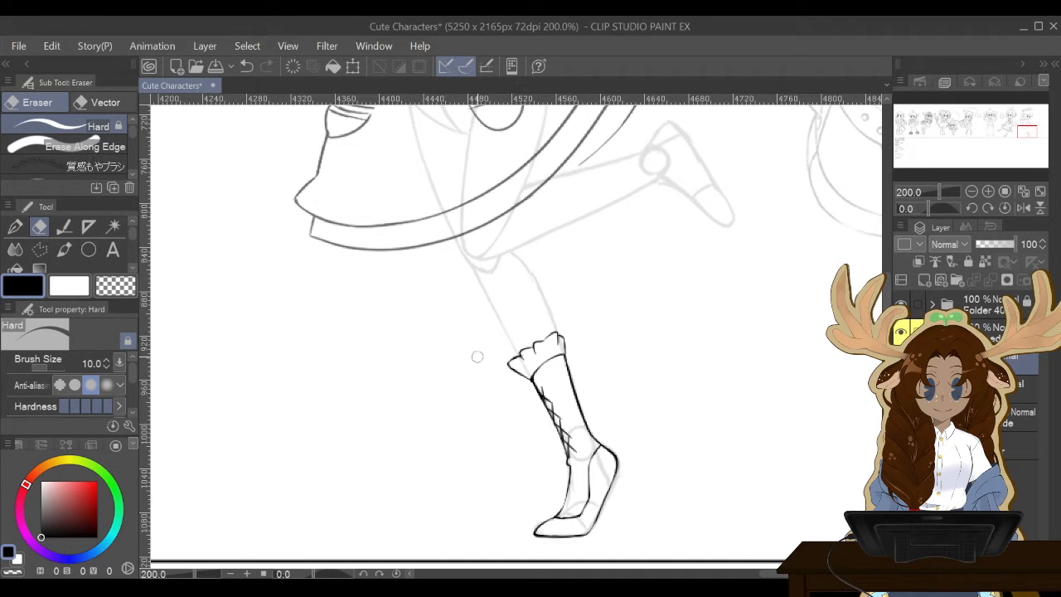
click(292, 66)
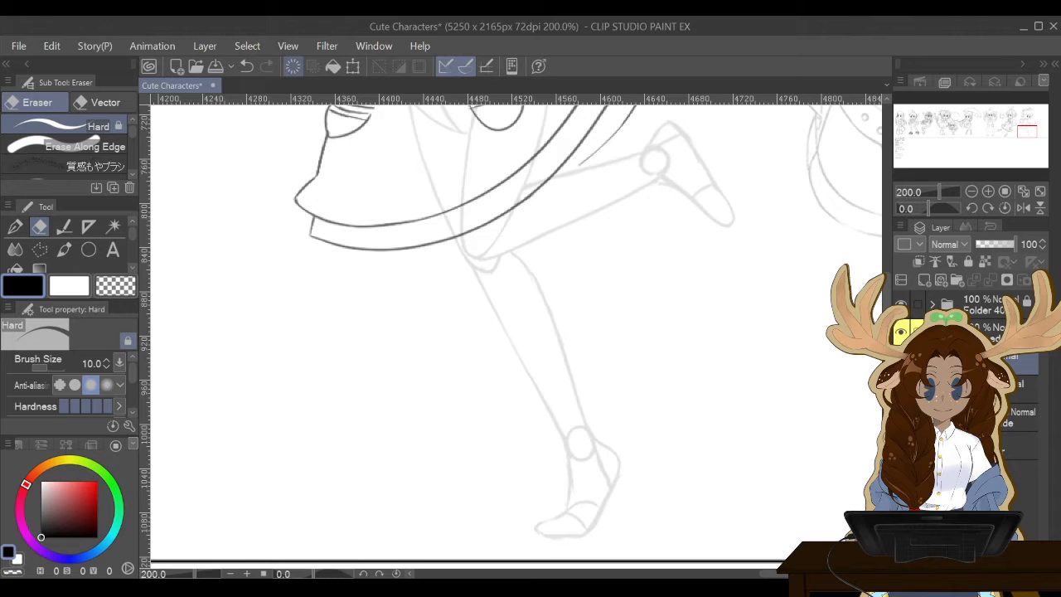
click(15, 226)
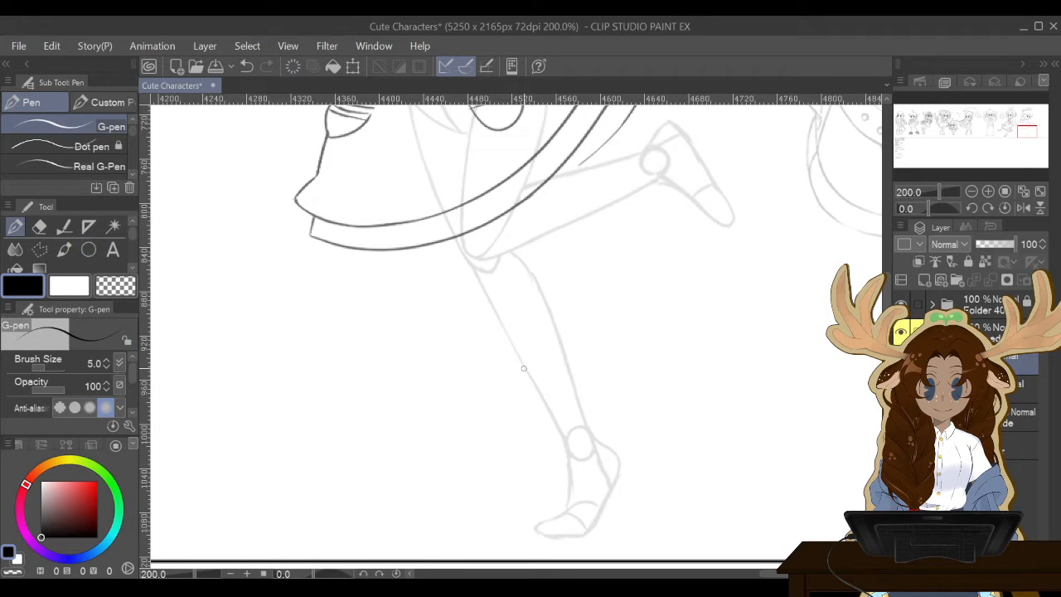
click(246, 66)
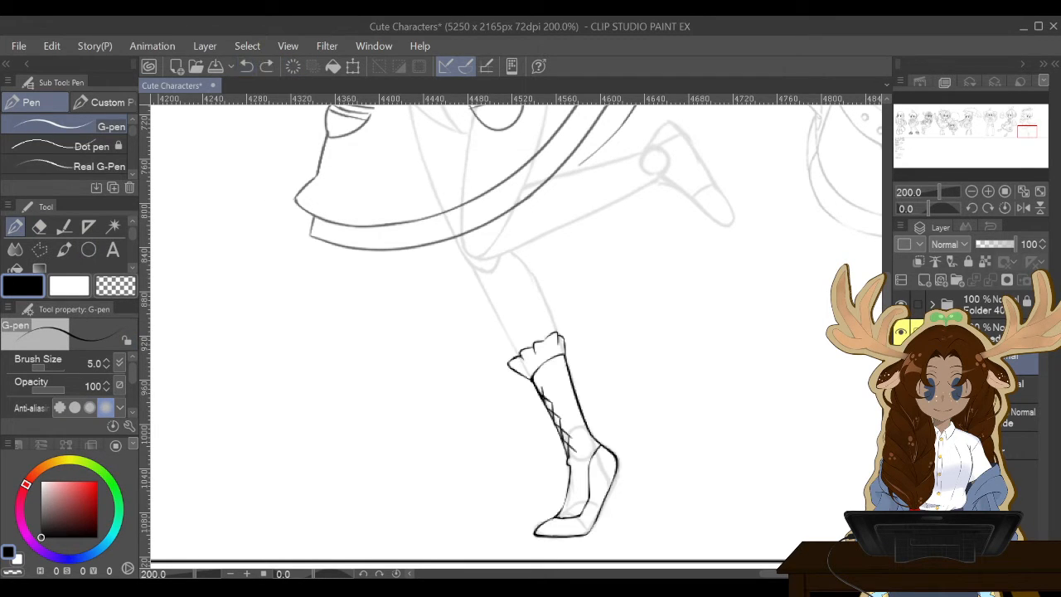
Lower the opacity of the sock and shoe line layer to 11.
click(991, 244)
click(982, 243)
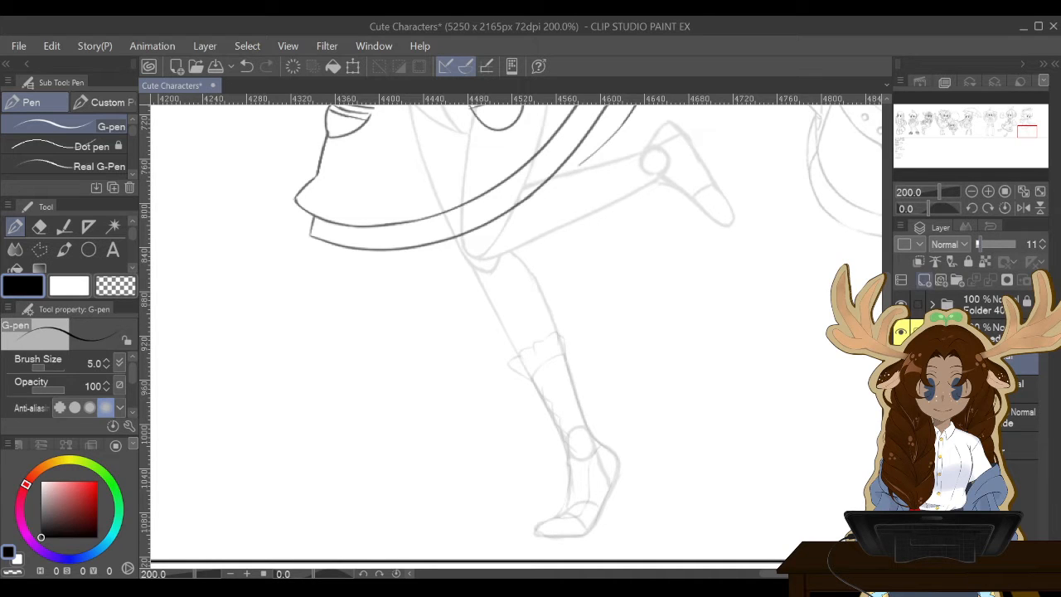
On a new layer, ink the front of the lower leg and the top of the foot with the G-pen, tidying with the hard eraser.
click(924, 280)
drag(530, 378, 566, 448)
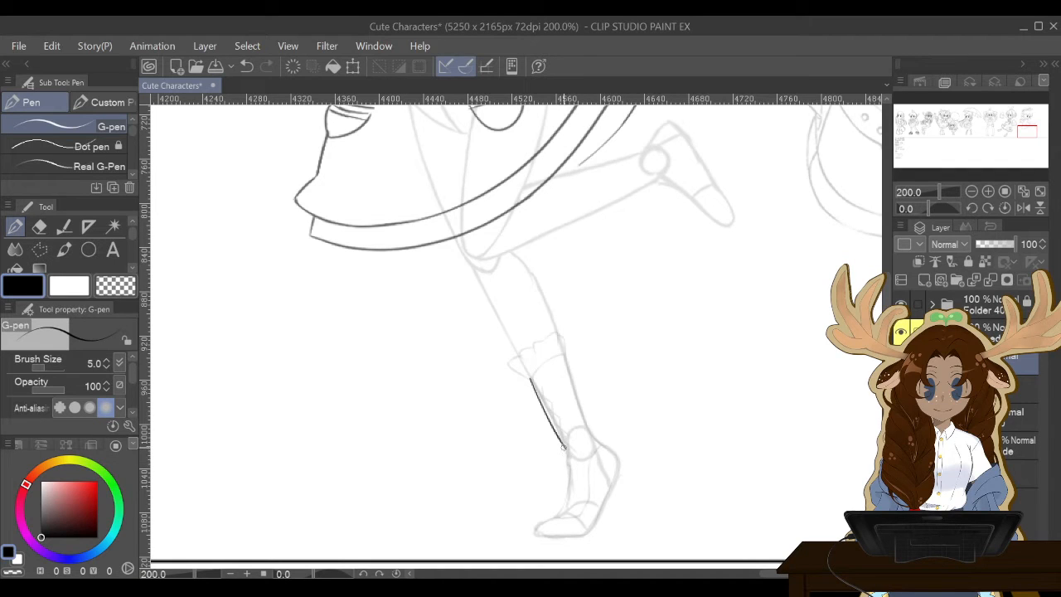
mouse_move(562, 448)
mouse_down()
mouse_move(560, 511)
mouse_move(533, 528)
mouse_up()
click(247, 65)
drag(559, 510, 534, 530)
click(246, 66)
click(246, 66)
drag(529, 378, 566, 452)
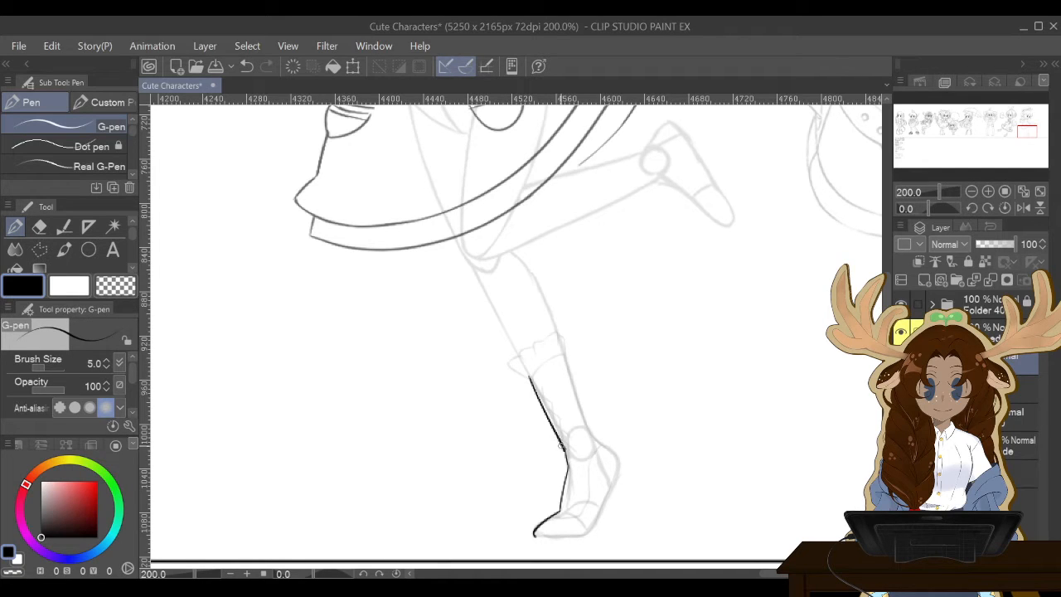
key(e)
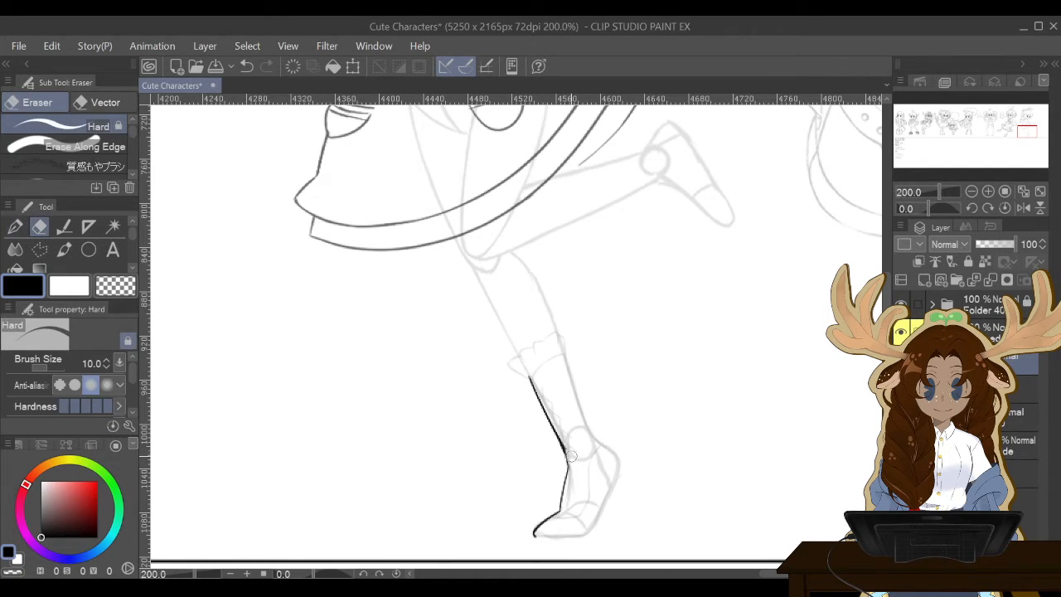
drag(571, 456, 557, 425)
Ink the back calf line from the sock cuff down to the heel with the G-pen.
key(p)
drag(564, 353, 587, 426)
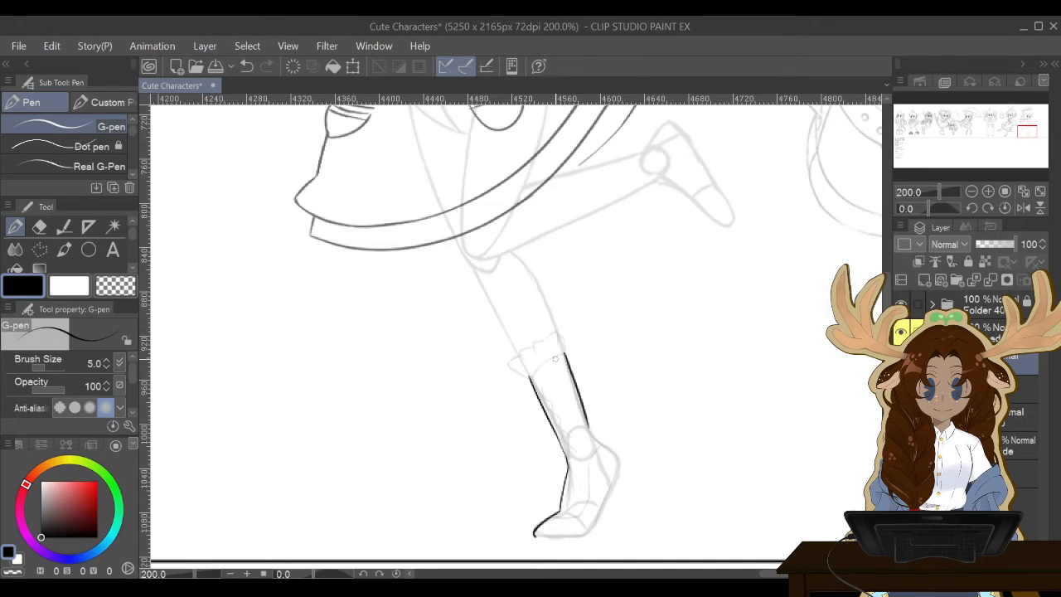
key(ctrl+z)
drag(569, 369, 606, 448)
key(ctrl+z)
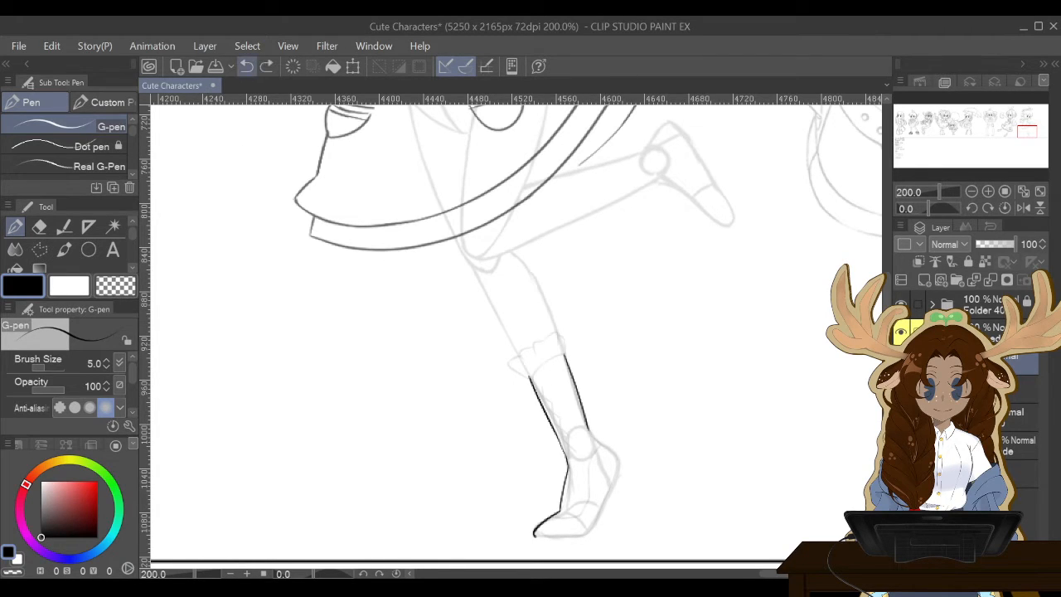
key(ctrl+z)
drag(563, 355, 613, 464)
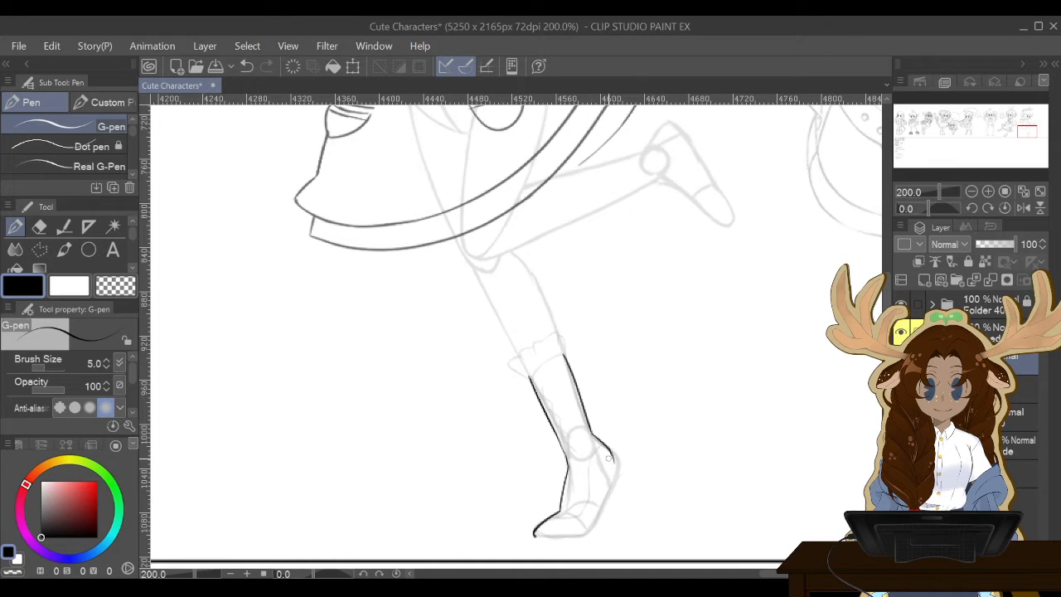
Erase the rough heel and redraw it as a smooth curve from the ankle to the start of the sole.
drag(607, 457, 605, 503)
key(e)
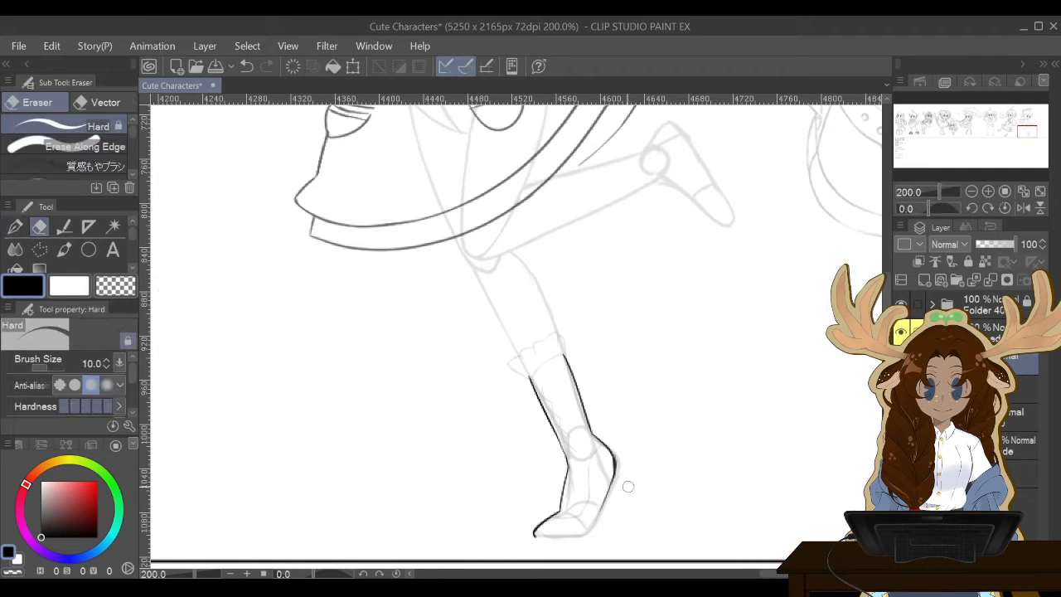
mouse_move(596, 515)
mouse_down()
mouse_move(612, 479)
mouse_move(610, 430)
mouse_move(605, 491)
mouse_up()
click(15, 226)
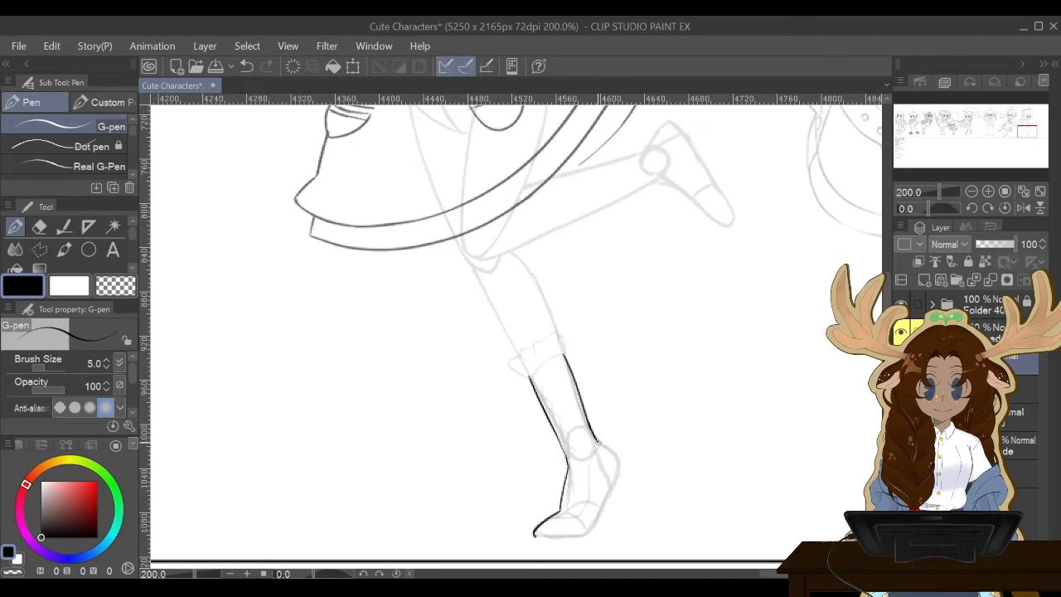
drag(595, 438, 618, 461)
drag(611, 455, 609, 496)
Ink the sole from the toe tip past the ball to the heel, and trim the thickened arch with the hard eraser.
drag(535, 534, 587, 530)
key(ctrl+z)
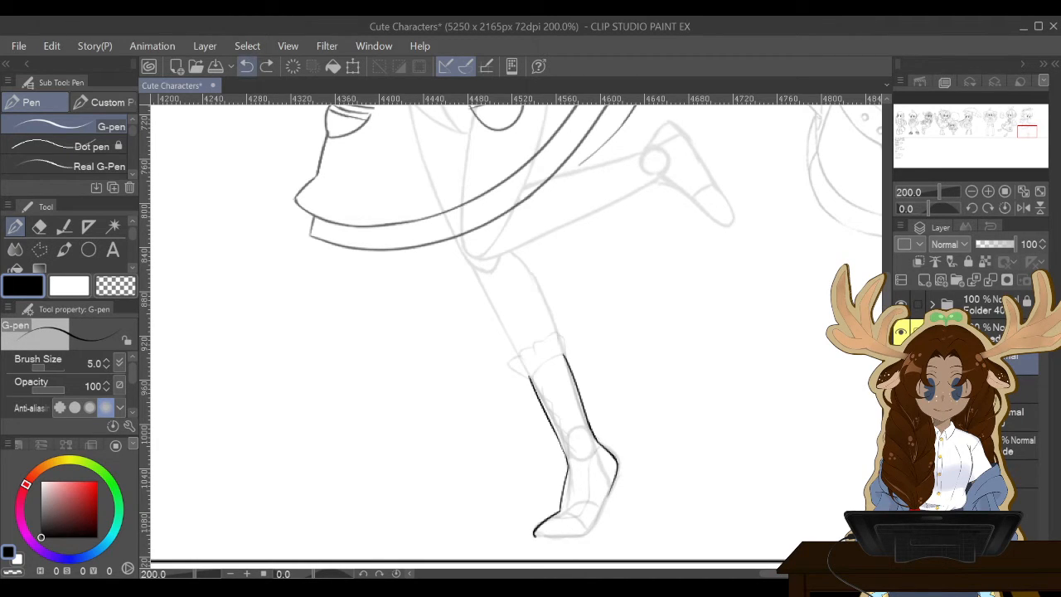
mouse_move(535, 535)
mouse_down()
mouse_move(583, 534)
mouse_move(615, 474)
mouse_up()
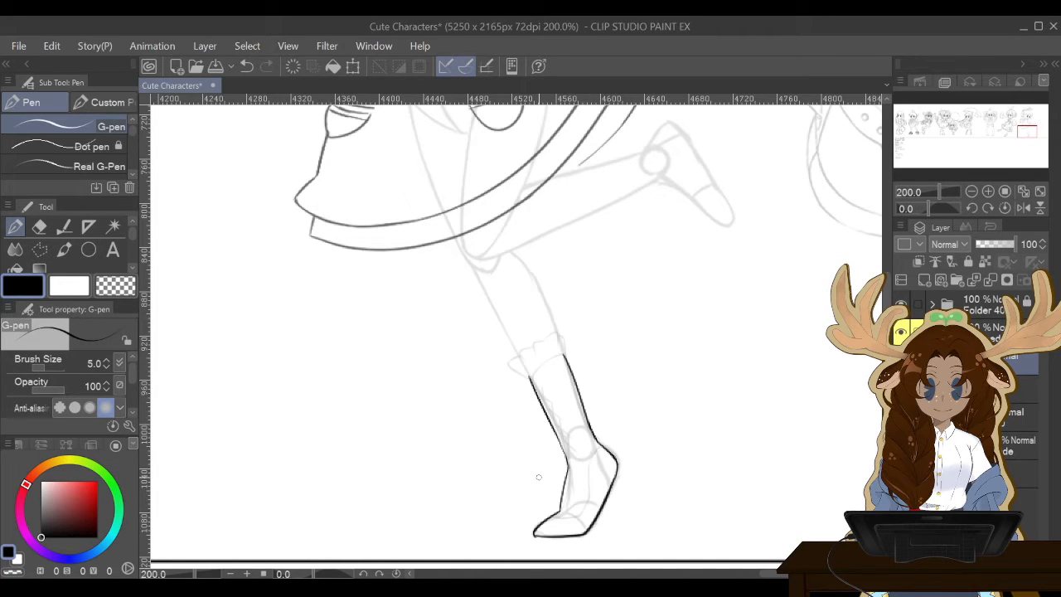
mouse_move(614, 476)
mouse_down()
mouse_move(598, 504)
mouse_move(612, 477)
mouse_move(586, 534)
mouse_up()
drag(607, 488, 587, 526)
drag(612, 479, 582, 535)
key(e)
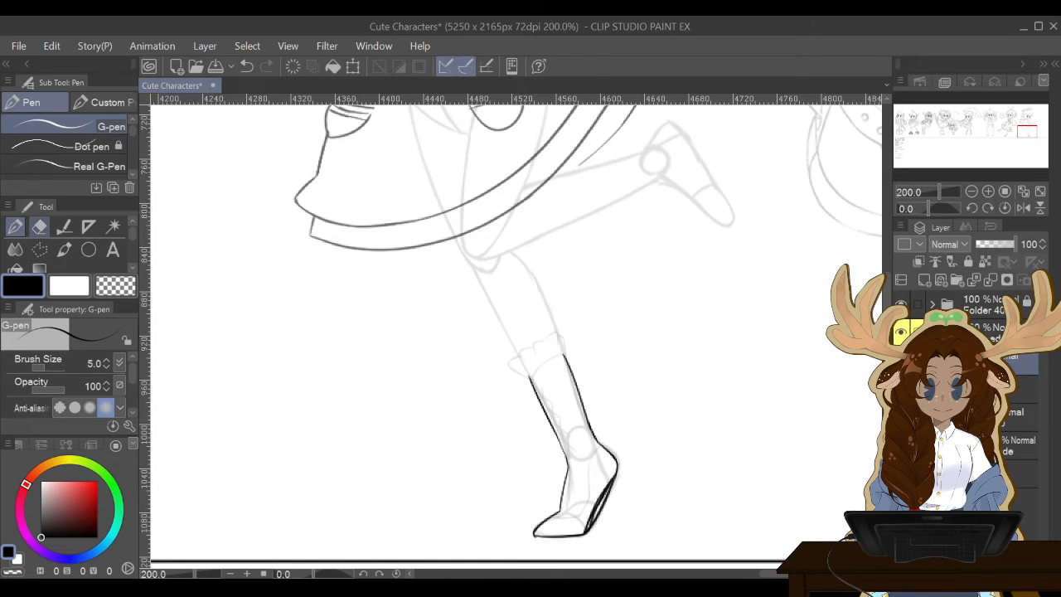
mouse_move(616, 476)
mouse_down()
mouse_move(585, 543)
mouse_move(590, 531)
mouse_move(566, 547)
mouse_up()
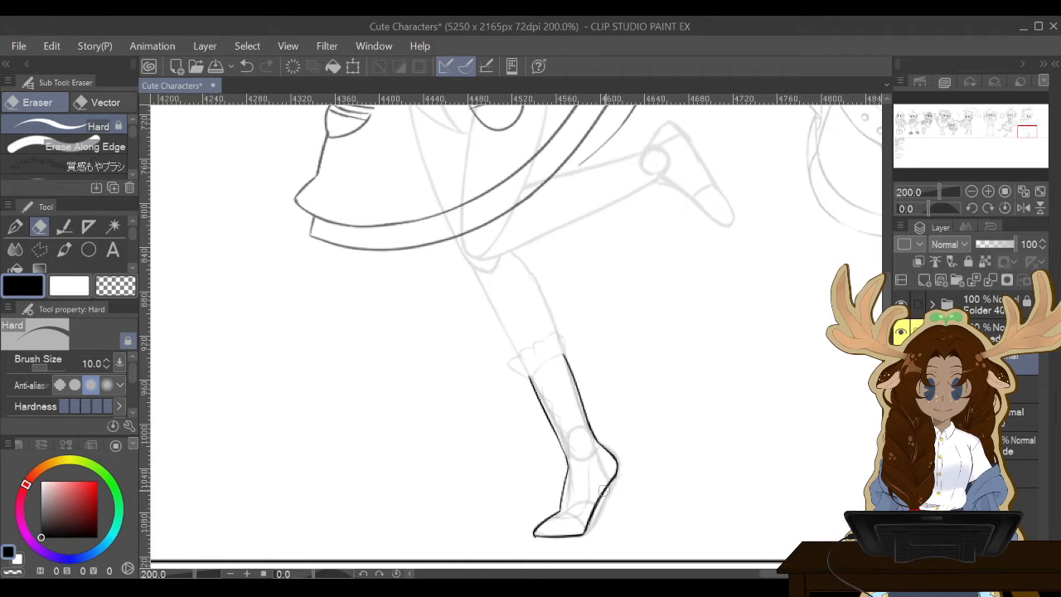
Retrace the sole line between the ball of the foot and the heel, and thin it with the hard eraser.
key(p)
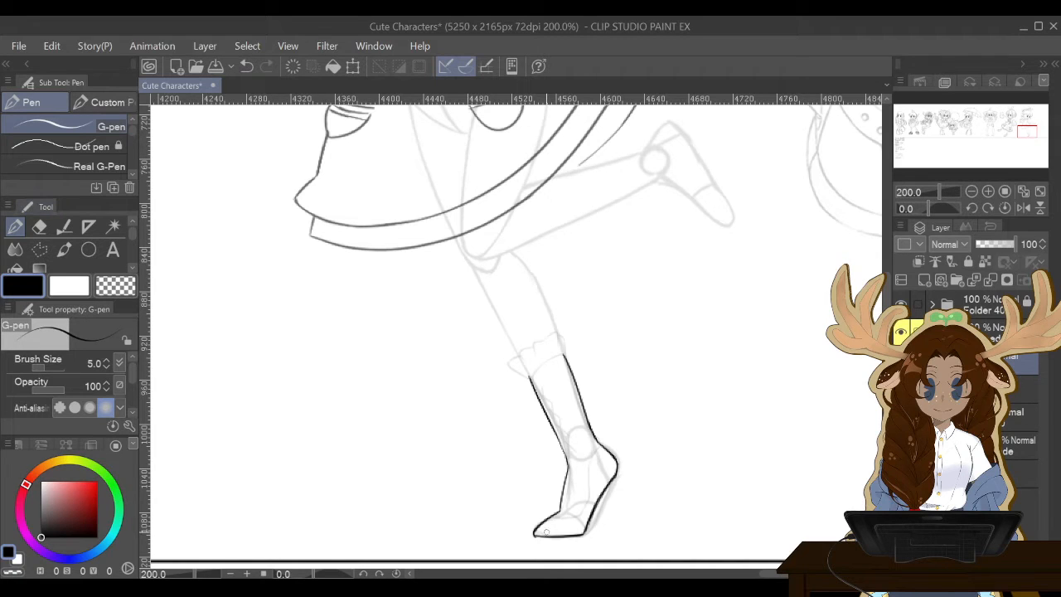
mouse_move(533, 534)
mouse_down()
mouse_move(588, 527)
mouse_move(616, 470)
mouse_up()
key(e)
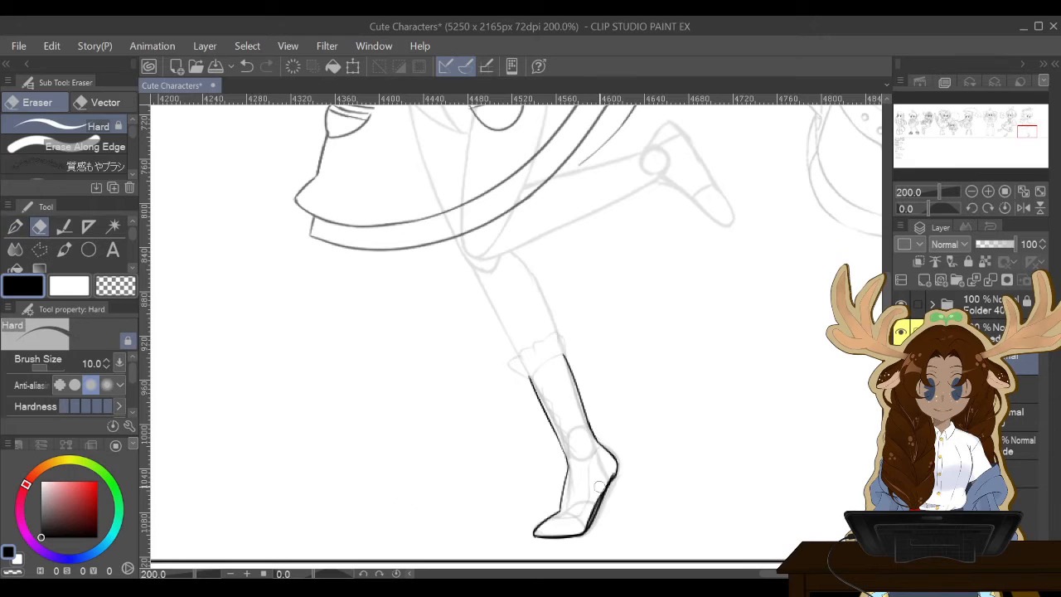
mouse_move(600, 491)
mouse_down()
mouse_move(584, 522)
mouse_move(614, 470)
mouse_move(572, 525)
mouse_move(590, 514)
mouse_move(582, 531)
mouse_move(566, 530)
mouse_move(584, 527)
mouse_move(606, 480)
mouse_move(603, 495)
mouse_up()
key(p)
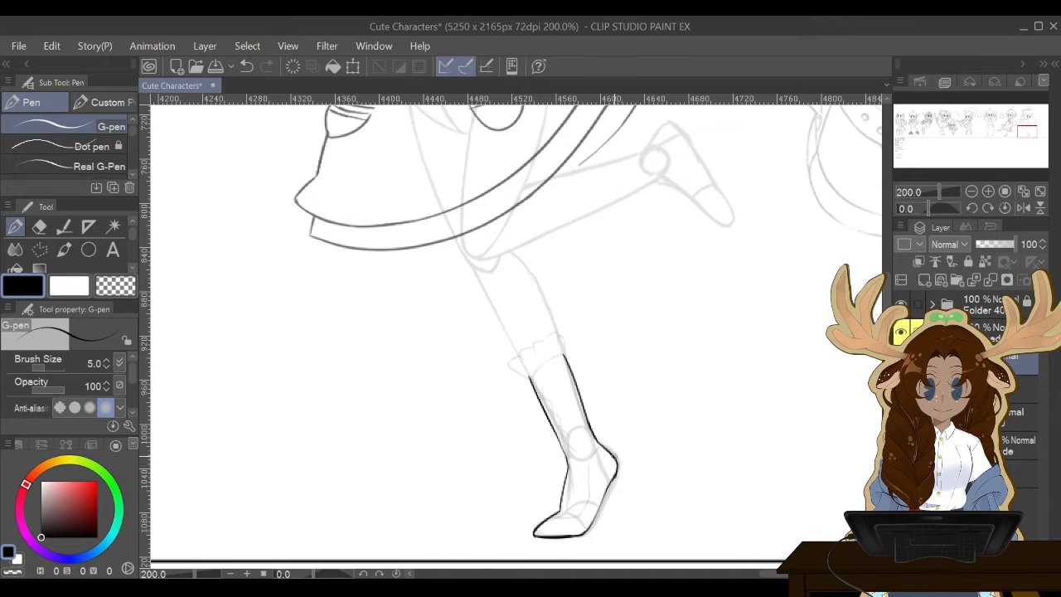
mouse_move(614, 454)
mouse_down()
mouse_move(617, 474)
mouse_move(584, 536)
mouse_up()
key(e)
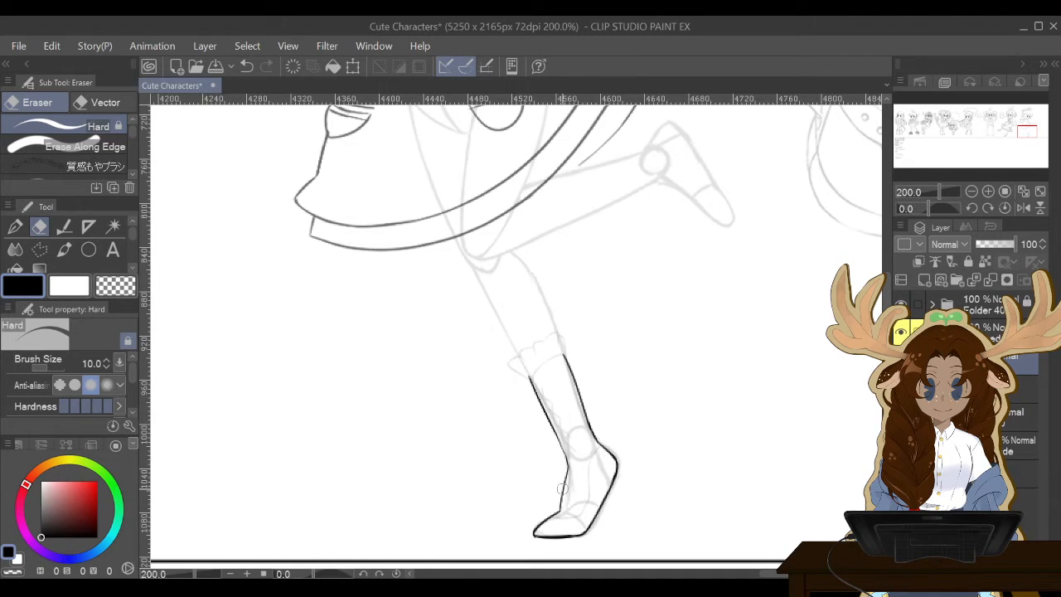
Redraw the short instep line between the front ankle and the toes, and clean it with the hard eraser.
key(p)
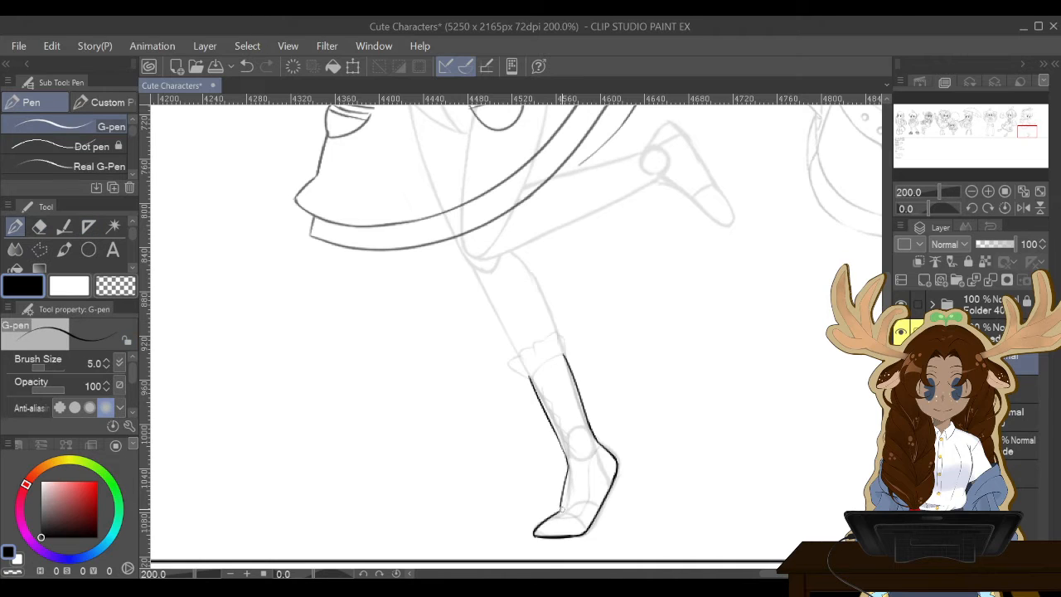
drag(561, 512, 572, 461)
key(e)
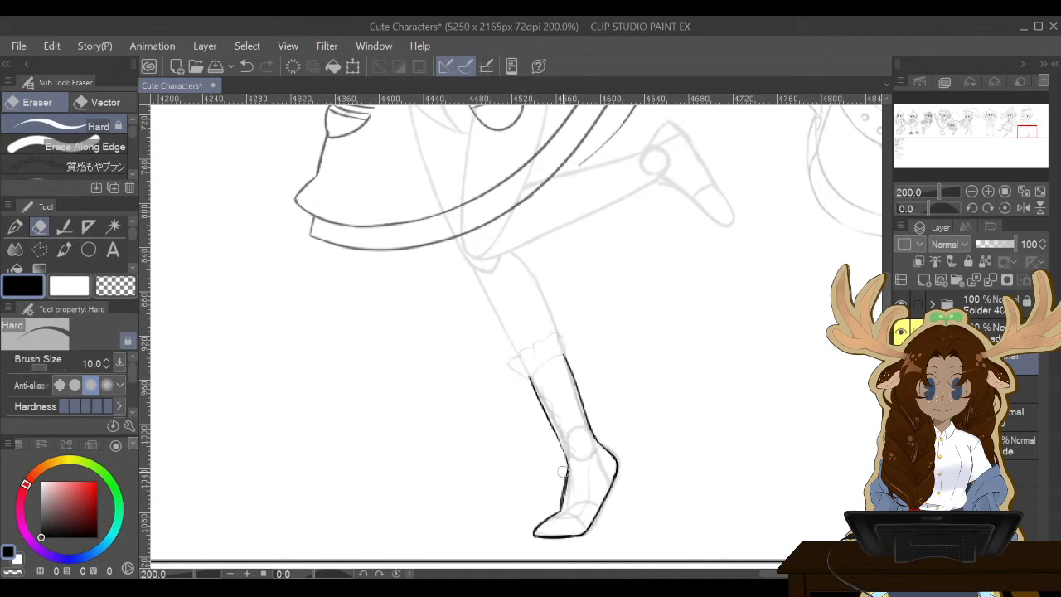
drag(564, 466, 555, 506)
Set the G-pen's stabilization to 4 and its brush size to 4.0, and test it with a stroke.
key(p)
click(51, 367)
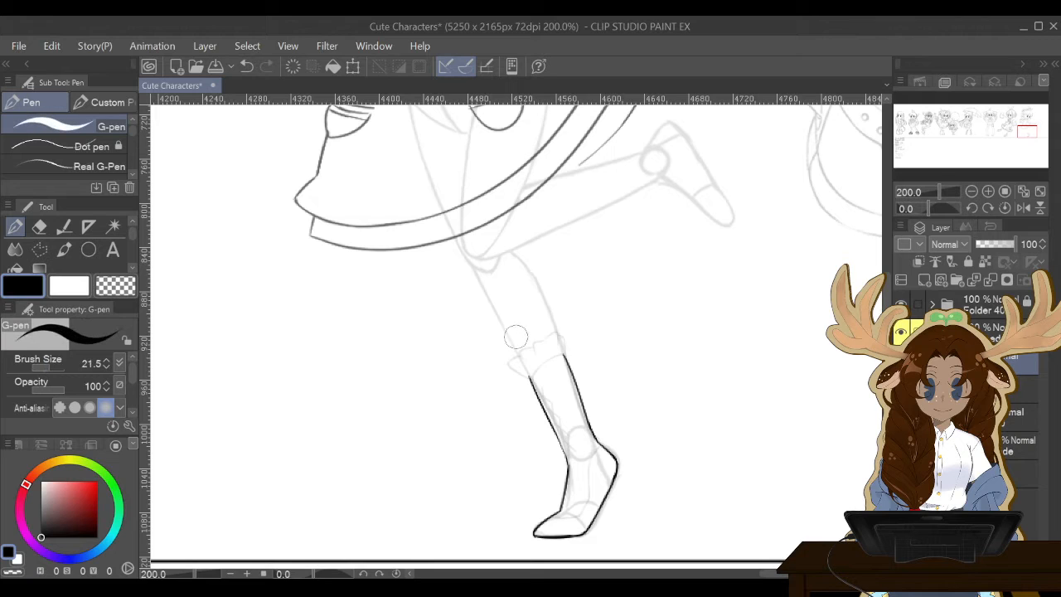
drag(131, 373, 131, 395)
click(45, 372)
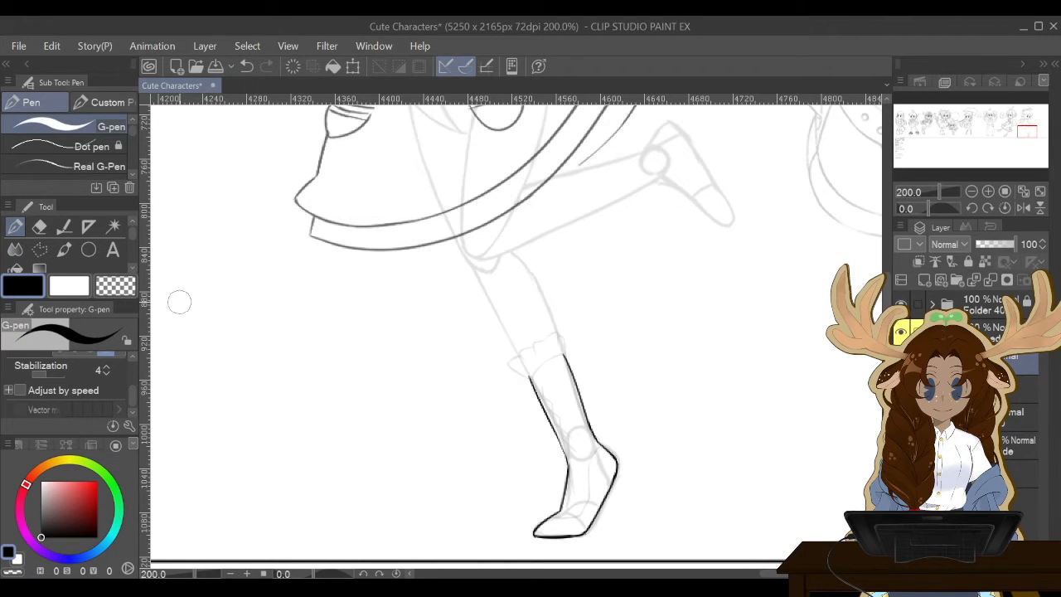
drag(132, 396, 131, 373)
click(41, 367)
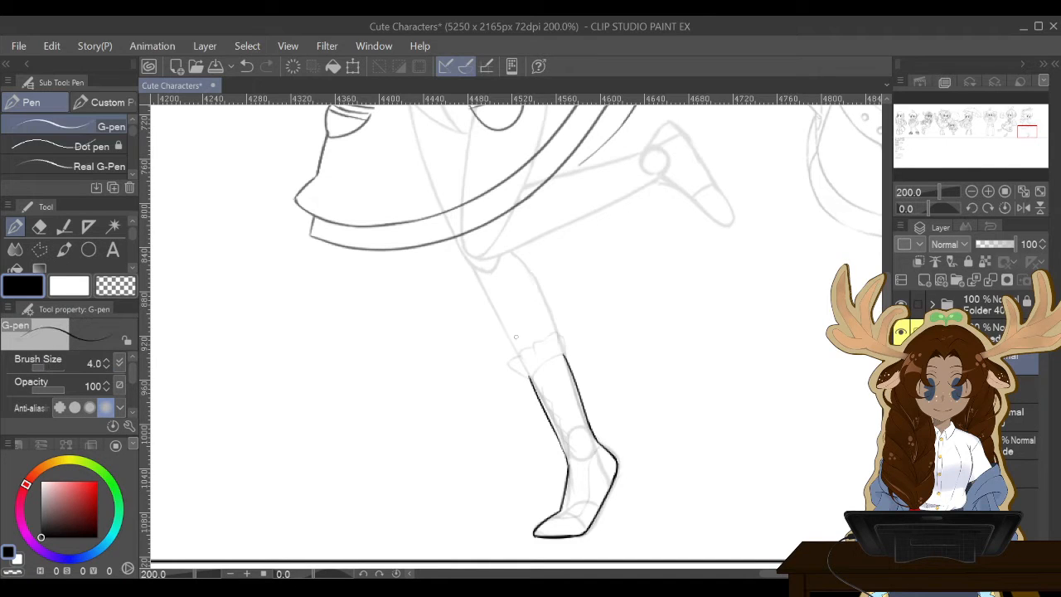
mouse_move(328, 303)
mouse_down()
mouse_move(266, 310)
mouse_move(273, 376)
mouse_move(339, 400)
mouse_move(382, 358)
mouse_move(333, 293)
mouse_move(308, 290)
mouse_up()
key(ctrl+z)
Draw a circle for a small figure's head with the Ellipse tool in the empty space below the dress hem.
click(87, 249)
drag(288, 277, 386, 369)
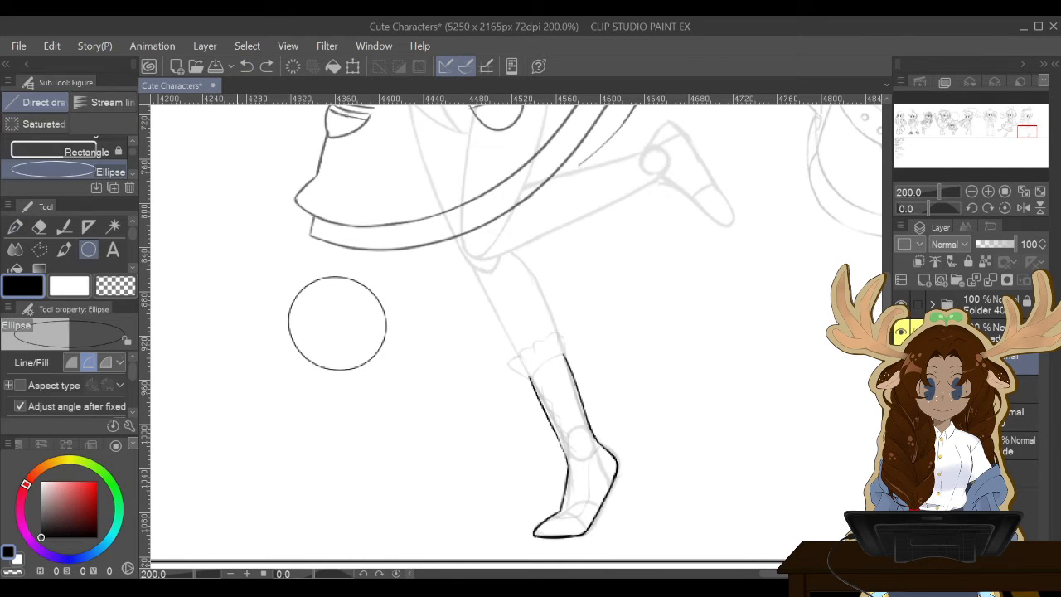
click(386, 369)
key(ctrl+z)
drag(358, 290, 254, 396)
click(253, 396)
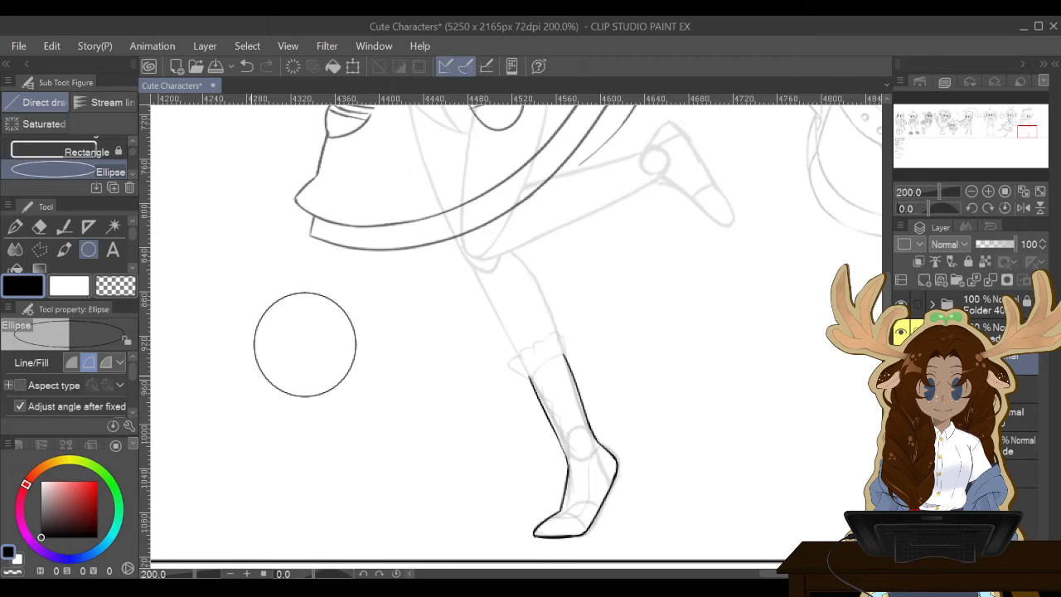
Draw a short neck and a pointed collar under the head circle with the G-pen.
click(15, 226)
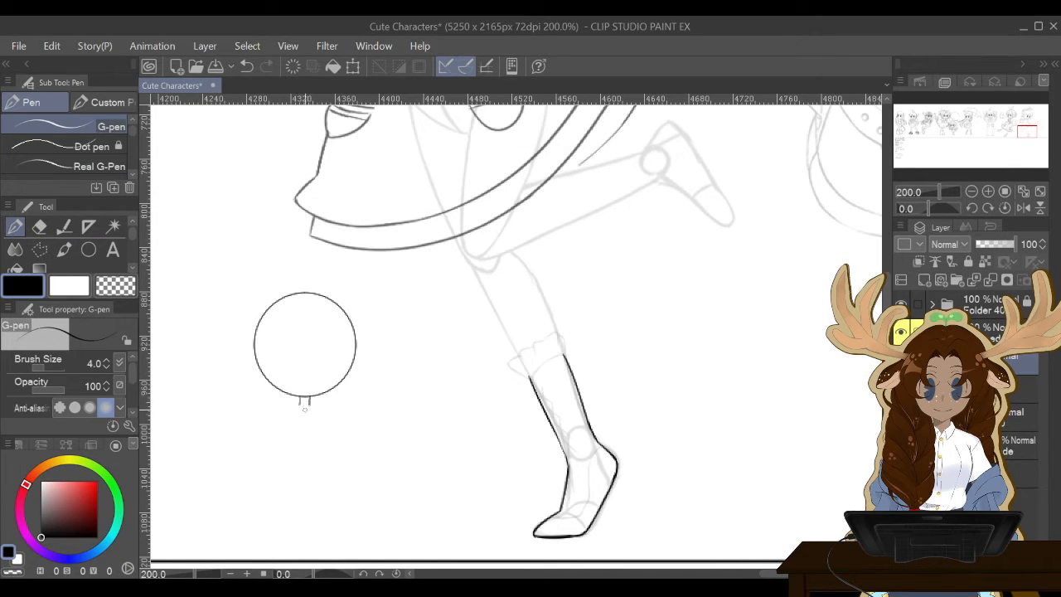
drag(316, 403, 286, 405)
key(ctrl+z)
mouse_move(303, 398)
mouse_down()
mouse_move(283, 414)
mouse_move(327, 417)
mouse_move(277, 420)
mouse_move(294, 430)
mouse_move(304, 410)
mouse_move(320, 431)
mouse_move(326, 417)
mouse_move(282, 413)
mouse_move(274, 442)
mouse_up()
key(ctrl+z)
click(246, 66)
Draw the small figure's two arms hanging down from the collar.
drag(277, 422, 282, 463)
drag(325, 424, 320, 465)
key(ctrl+z)
mouse_move(327, 461)
mouse_down()
mouse_move(325, 424)
mouse_move(319, 481)
mouse_up()
click(246, 66)
mouse_move(287, 425)
mouse_down()
mouse_move(286, 462)
mouse_move(321, 477)
mouse_up()
mouse_move(290, 441)
mouse_down()
mouse_move(283, 478)
mouse_move(305, 486)
mouse_move(323, 467)
mouse_up()
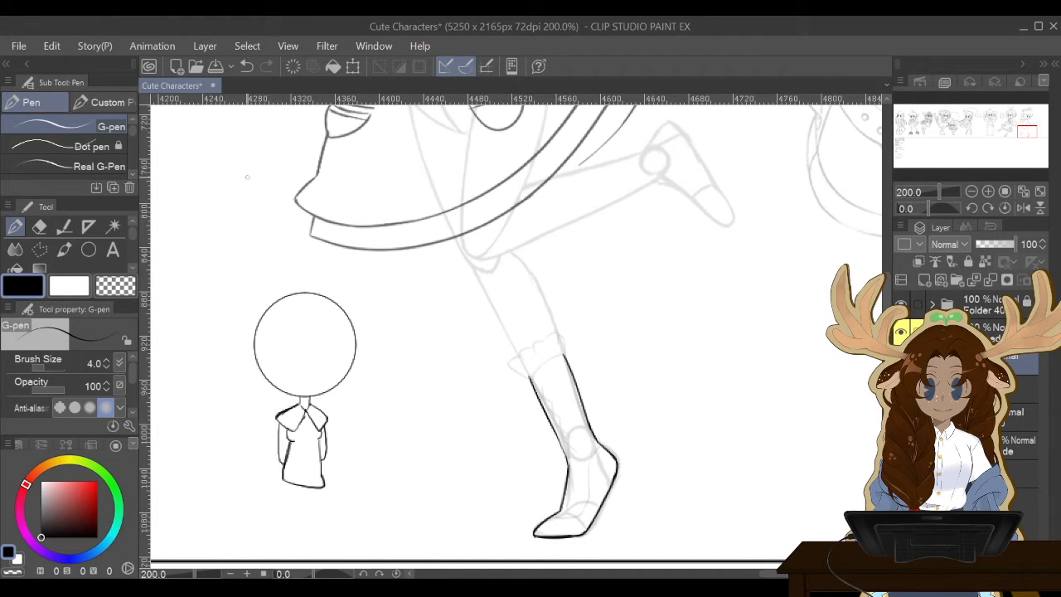
key(ctrl+z)
key(ctrl+z)
drag(290, 441, 281, 483)
key(ctrl+z)
key(ctrl+z)
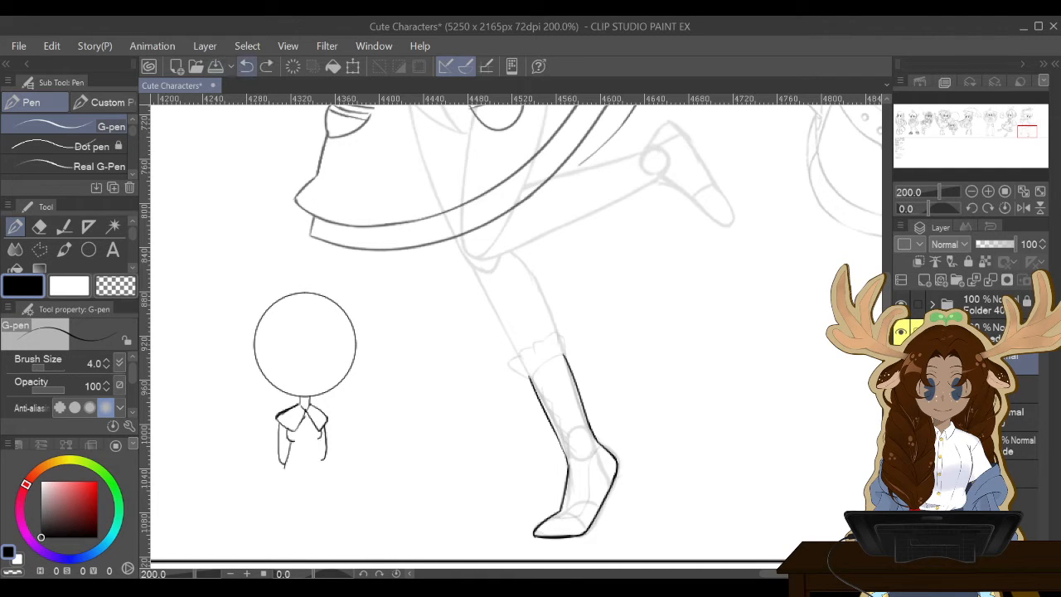
key(ctrl+z)
key(ctrl+z)
Draw the small figure's flared dress with its hem, and the narrow legs and feet below it.
drag(290, 429, 288, 484)
drag(316, 428, 325, 490)
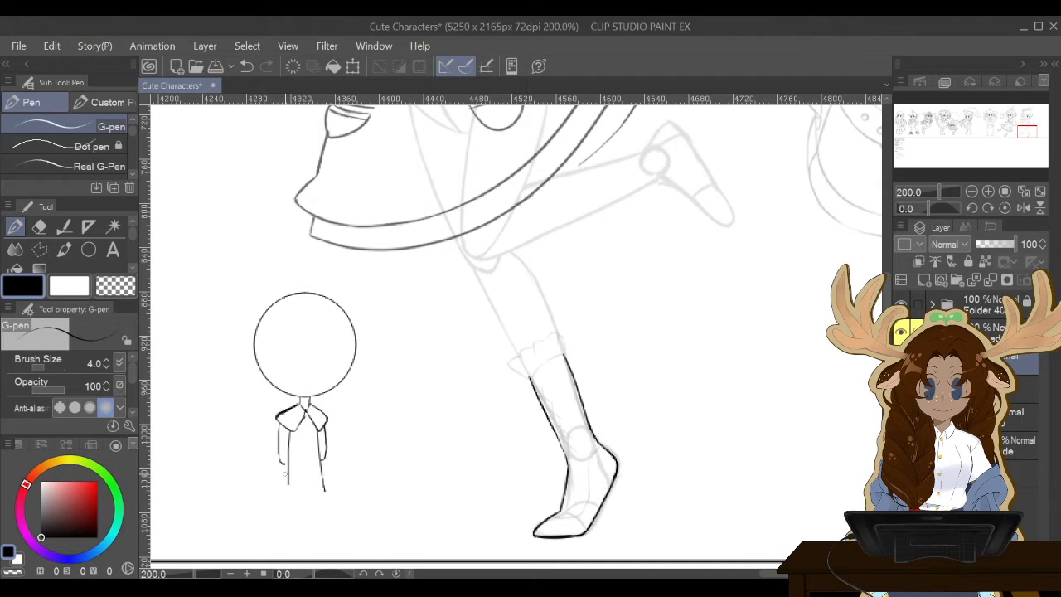
mouse_move(289, 429)
mouse_down()
mouse_move(284, 492)
mouse_move(325, 489)
mouse_move(296, 521)
mouse_move(321, 537)
mouse_move(320, 498)
mouse_move(300, 542)
mouse_move(316, 497)
mouse_move(306, 544)
mouse_move(300, 535)
mouse_up()
key(ctrl+z)
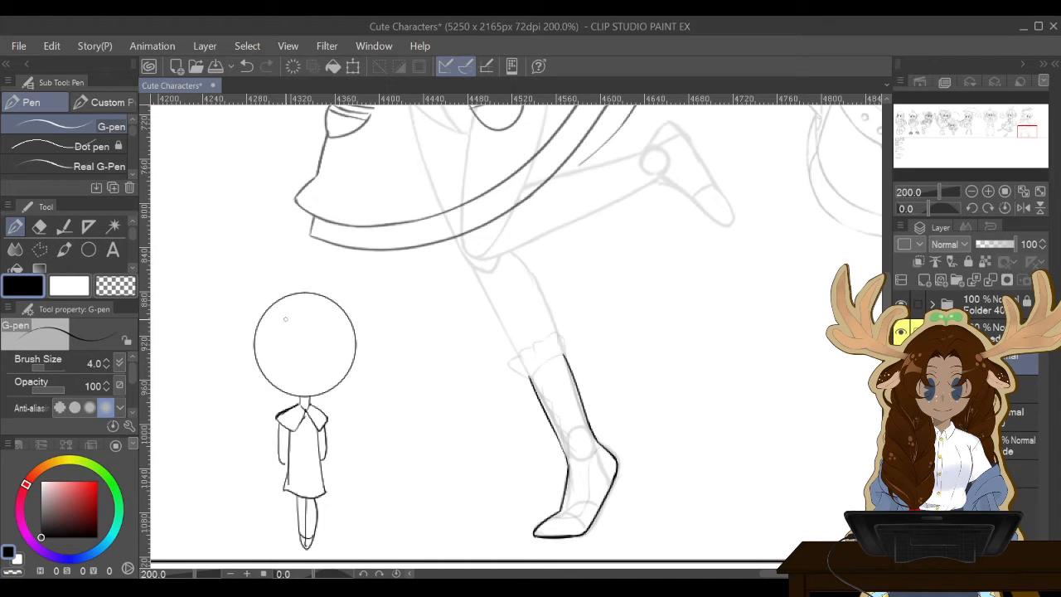
Draw rounded bangs across the small figure's forehead, with side strands curving down from the top of the head.
mouse_move(286, 317)
mouse_down()
mouse_move(303, 345)
mouse_move(328, 333)
mouse_move(279, 348)
mouse_move(276, 322)
mouse_up()
drag(321, 347, 342, 331)
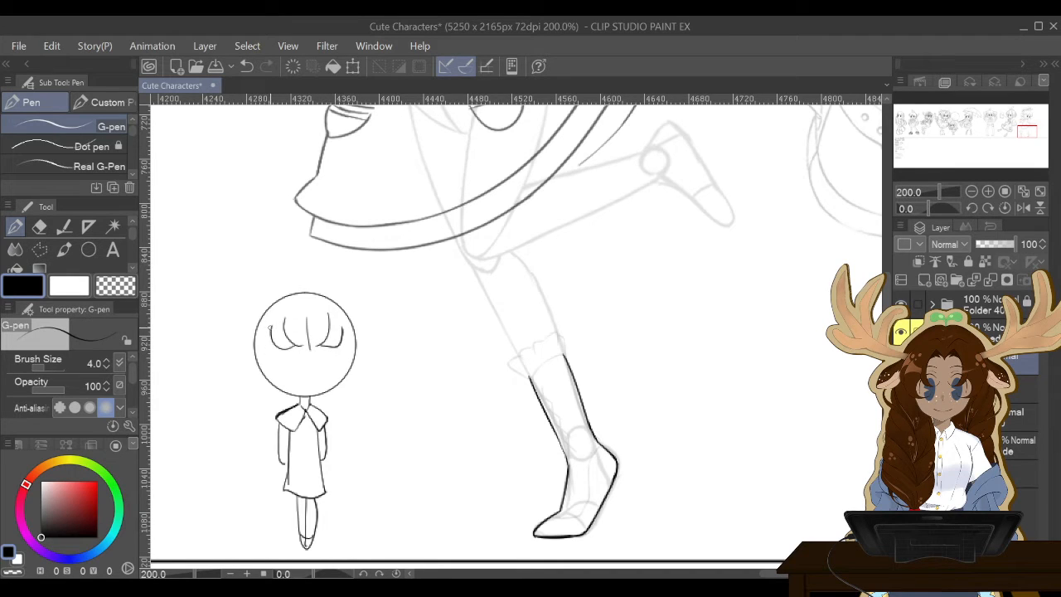
drag(269, 328, 262, 386)
click(246, 65)
drag(271, 305, 282, 354)
mouse_move(338, 301)
mouse_down()
mouse_move(347, 332)
mouse_move(298, 353)
mouse_move(323, 349)
mouse_up()
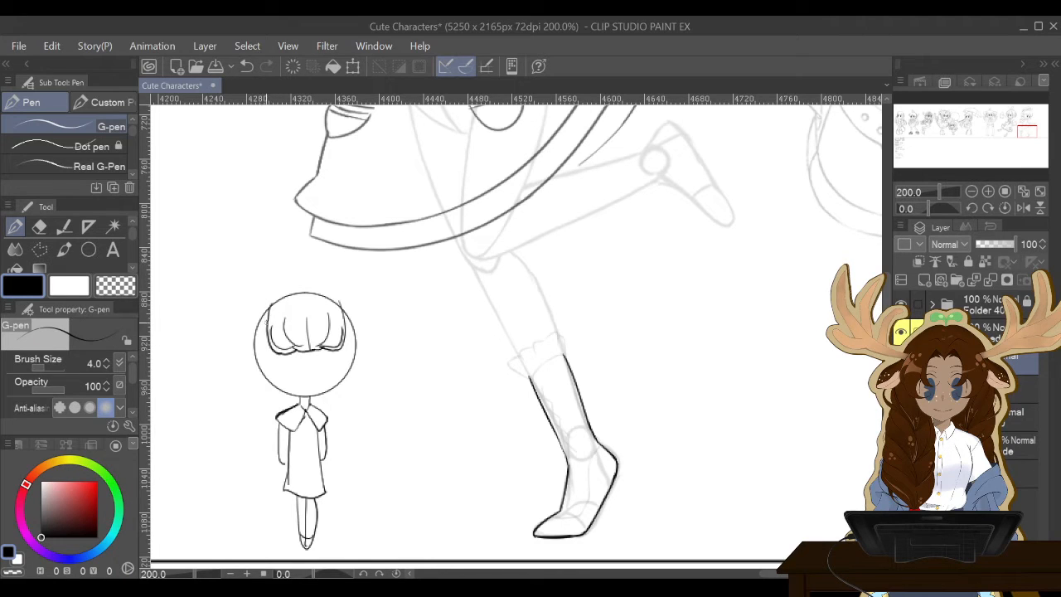
Draw the puffy side hair and rounded outer hair outline, and add filled oval eyes, a nose and a smiling mouth.
drag(266, 327, 263, 377)
drag(264, 377, 276, 383)
drag(342, 334, 341, 382)
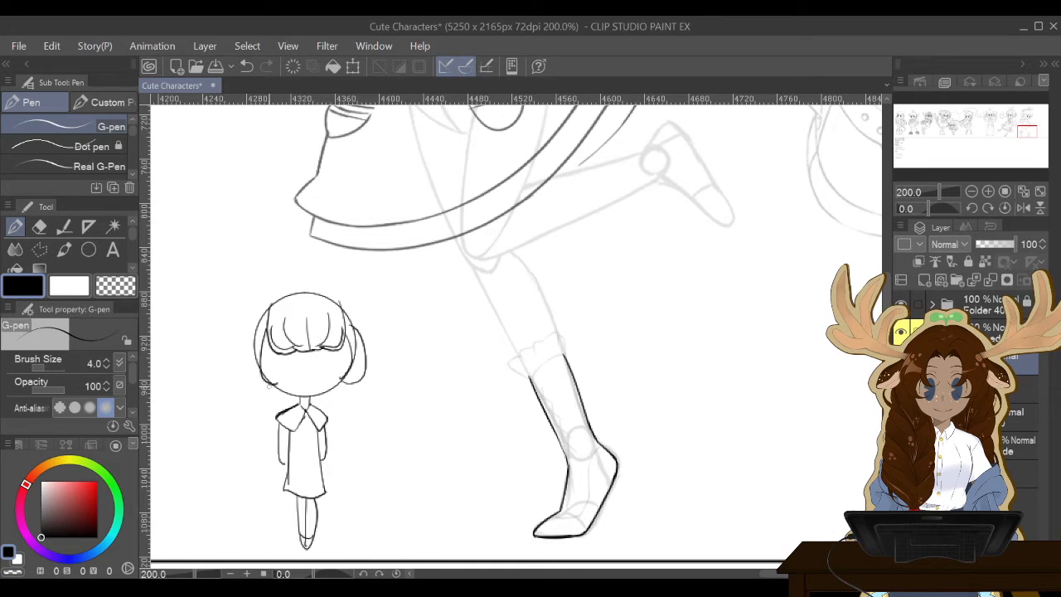
mouse_move(270, 389)
mouse_down()
mouse_move(248, 332)
mouse_move(261, 296)
mouse_move(239, 329)
mouse_move(236, 367)
mouse_move(273, 402)
mouse_up()
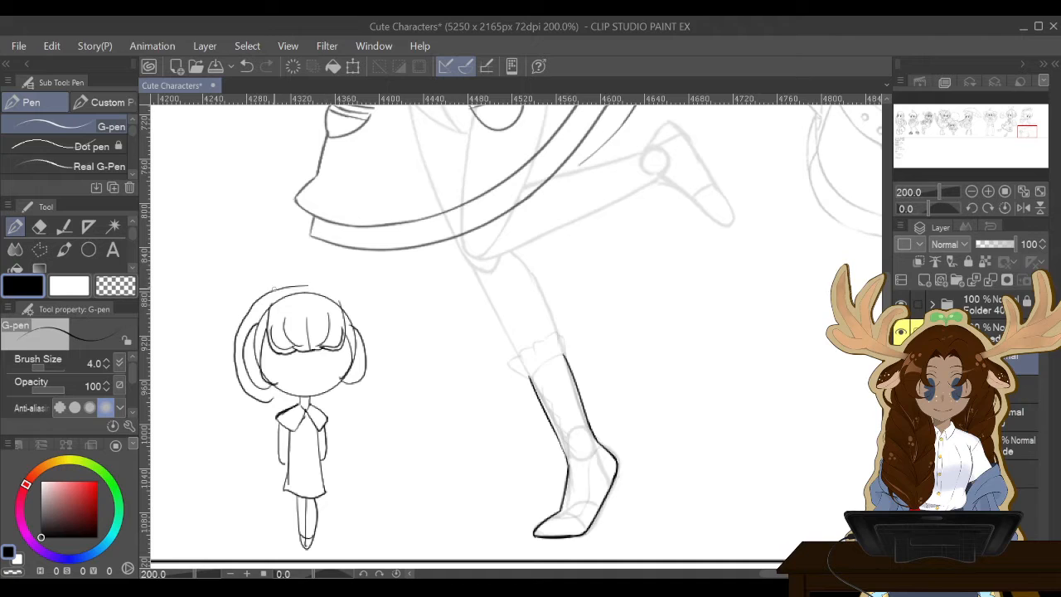
mouse_move(267, 291)
mouse_down()
mouse_move(330, 290)
mouse_move(360, 306)
mouse_move(377, 345)
mouse_move(367, 396)
mouse_move(331, 396)
mouse_up()
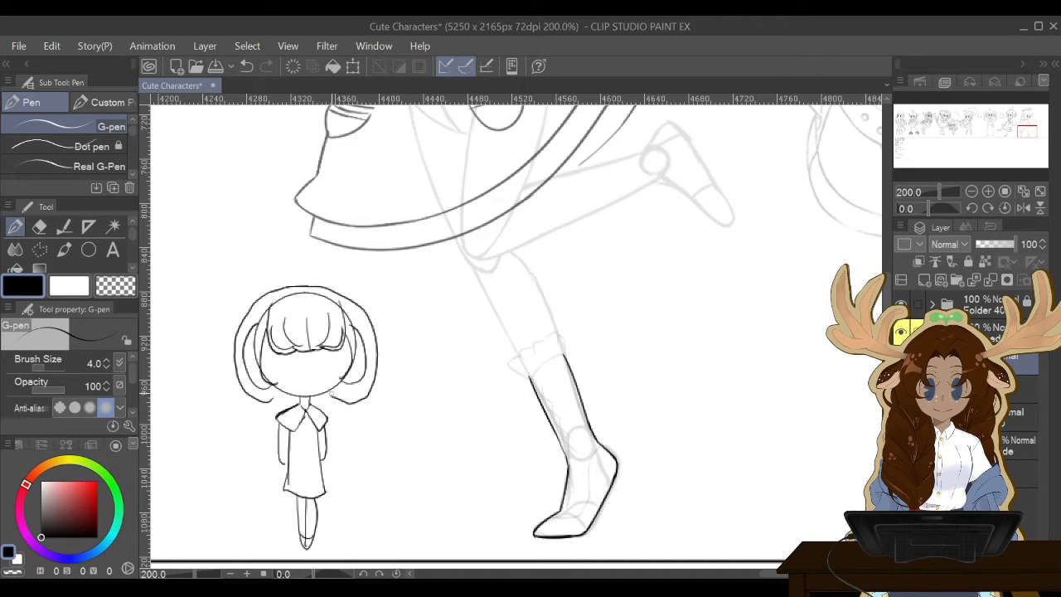
mouse_move(291, 361)
mouse_down()
mouse_move(286, 374)
mouse_move(326, 374)
mouse_move(323, 366)
mouse_move(306, 383)
mouse_move(313, 378)
mouse_up()
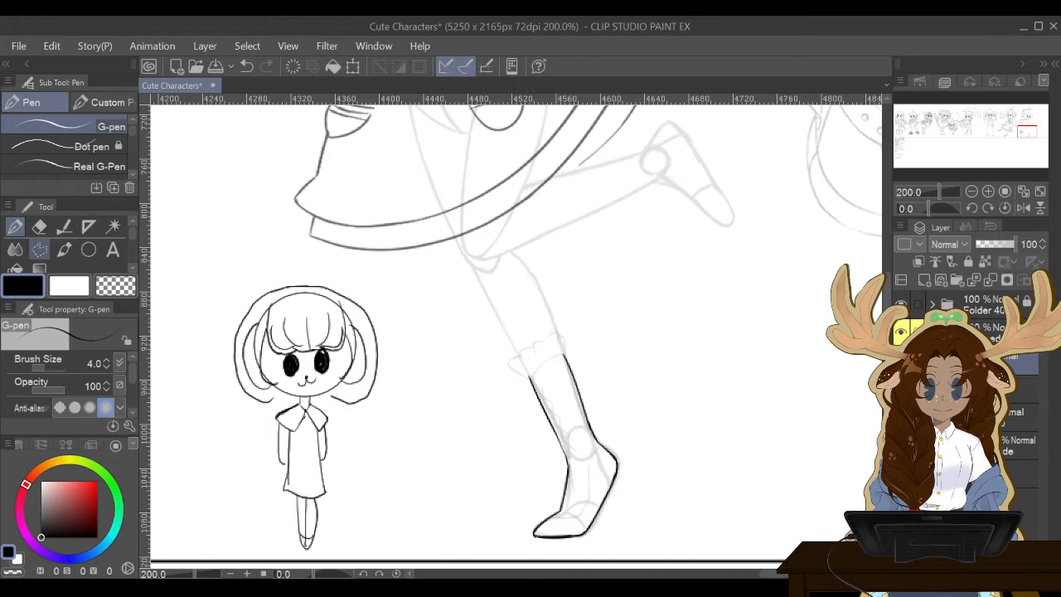
Delete the small chibi girl beside the leg using a polyline selection around her, and clear the selection.
click(39, 249)
click(406, 314)
click(316, 261)
click(220, 285)
click(203, 387)
click(232, 520)
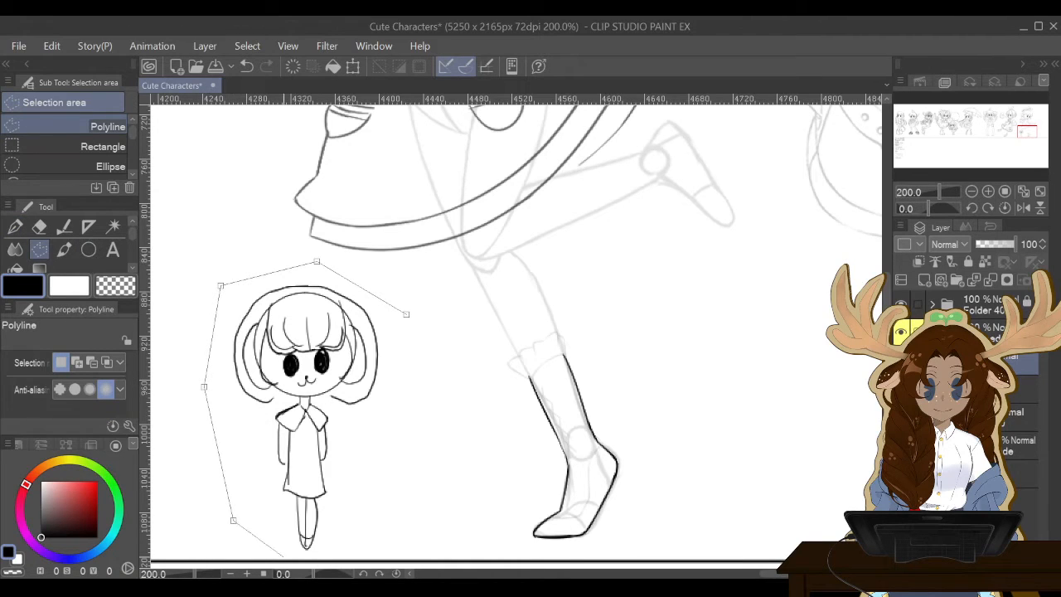
click(311, 565)
click(398, 498)
click(406, 314)
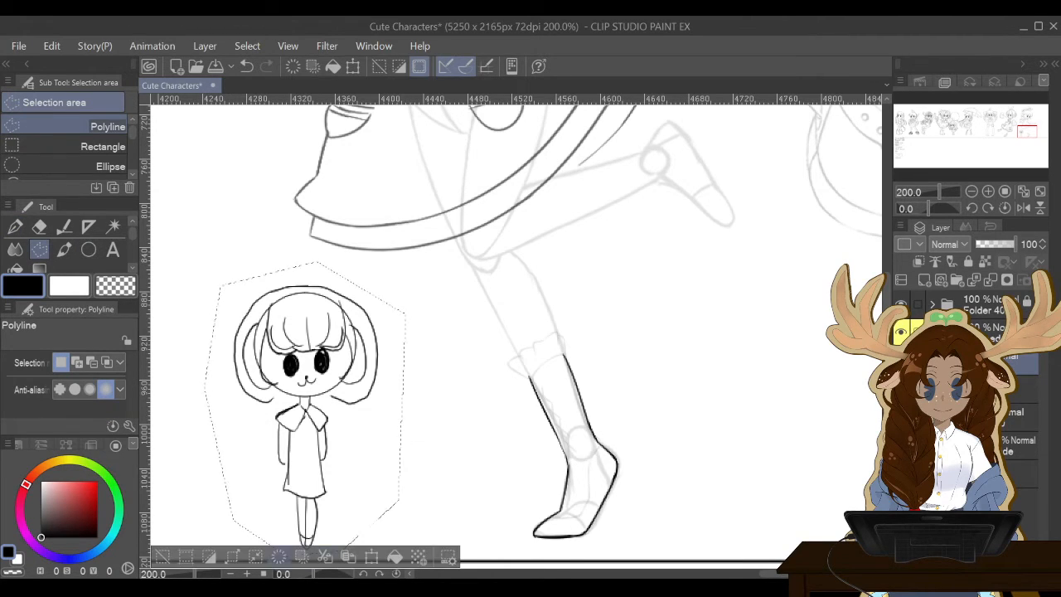
key(Delete)
key(ctrl+d)
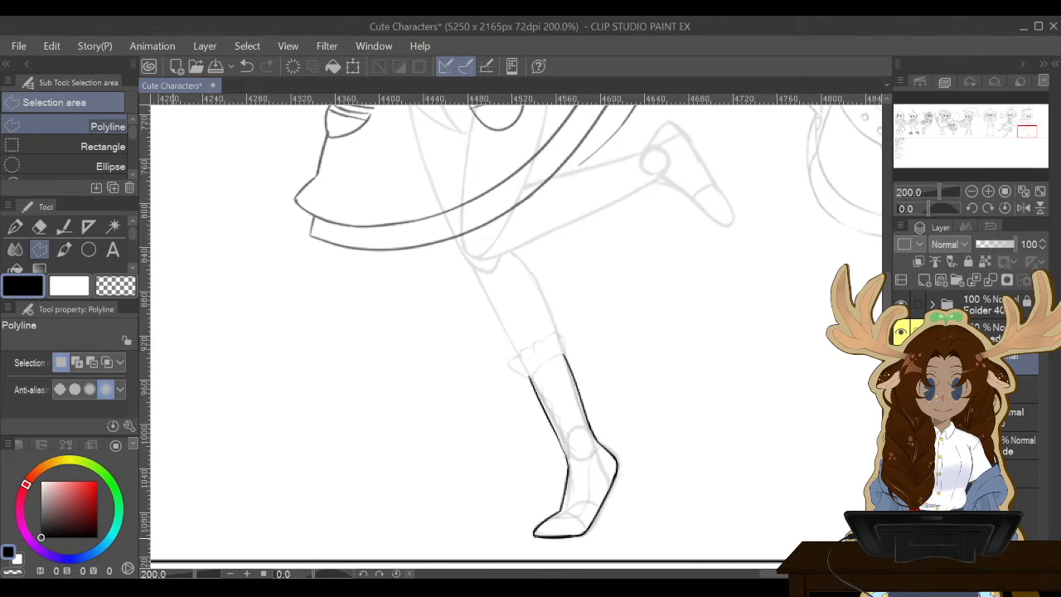
Draw a small block heel under the back of the shoe with the G-pen and clean up its edge with the eraser.
key(p)
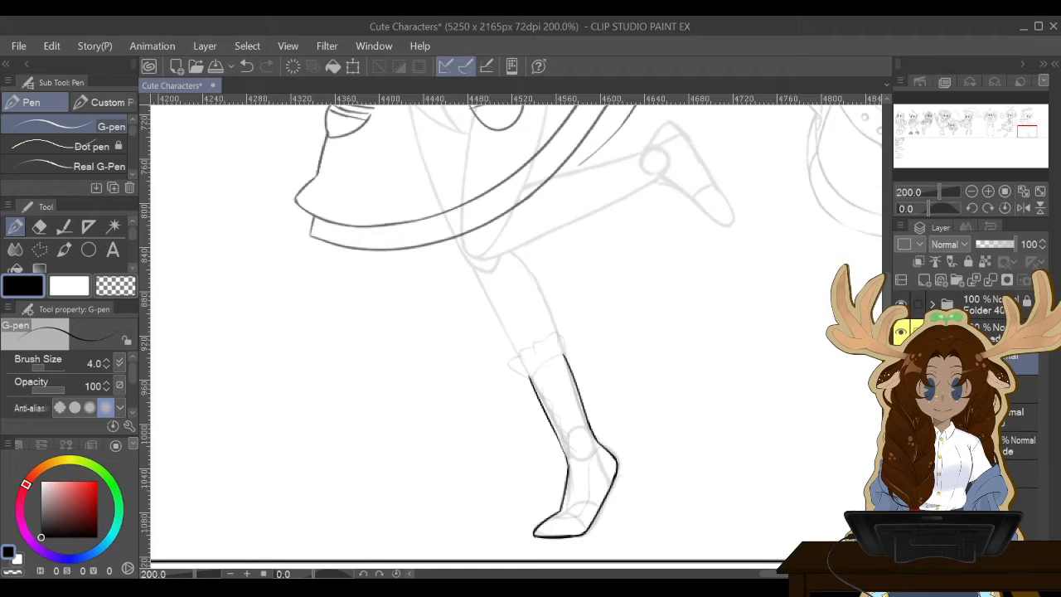
drag(928, 208, 938, 208)
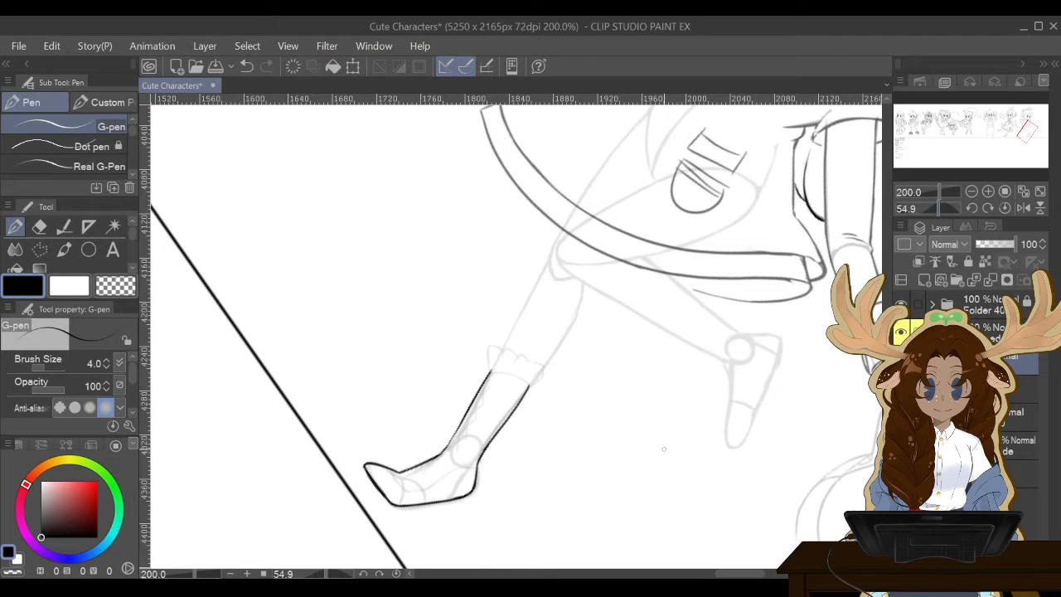
drag(478, 471, 470, 511)
click(247, 66)
mouse_move(477, 470)
mouse_down()
mouse_move(470, 512)
mouse_move(453, 514)
mouse_up()
click(246, 65)
mouse_move(454, 501)
mouse_down()
mouse_move(456, 518)
mouse_move(471, 517)
mouse_move(474, 485)
mouse_move(471, 514)
mouse_up()
click(246, 66)
key(ctrl+z)
key(e)
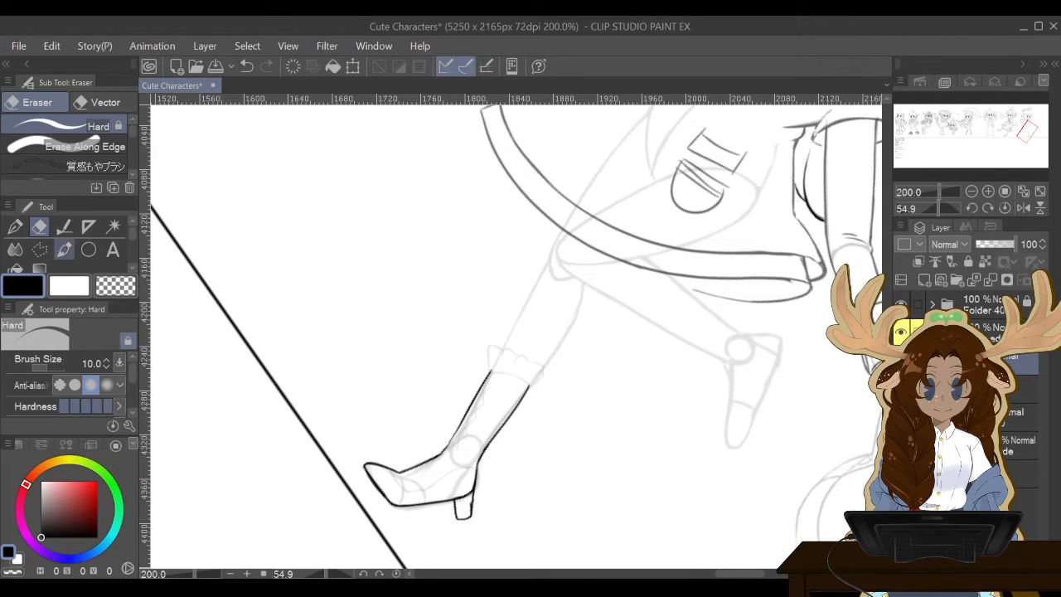
drag(469, 500, 468, 514)
Increase the G-pen's stabilization.
key(m)
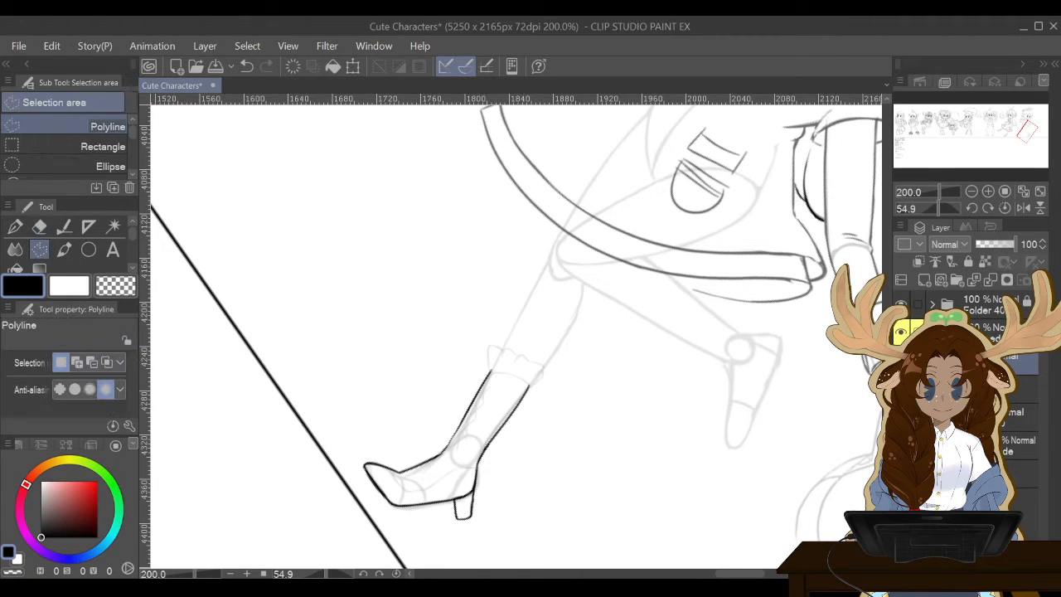
key(p)
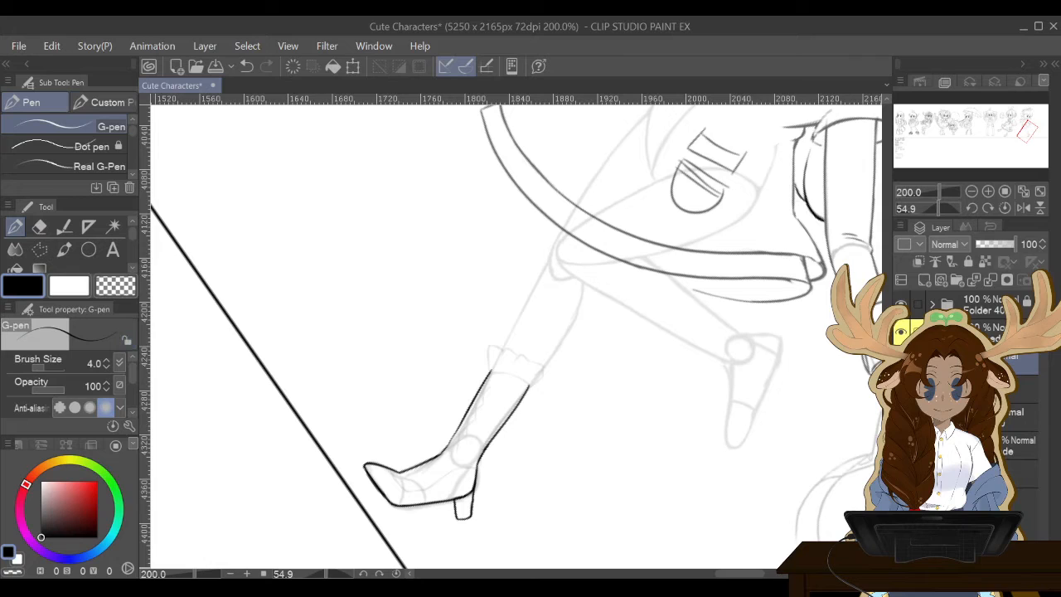
scroll(64, 384, down, 3)
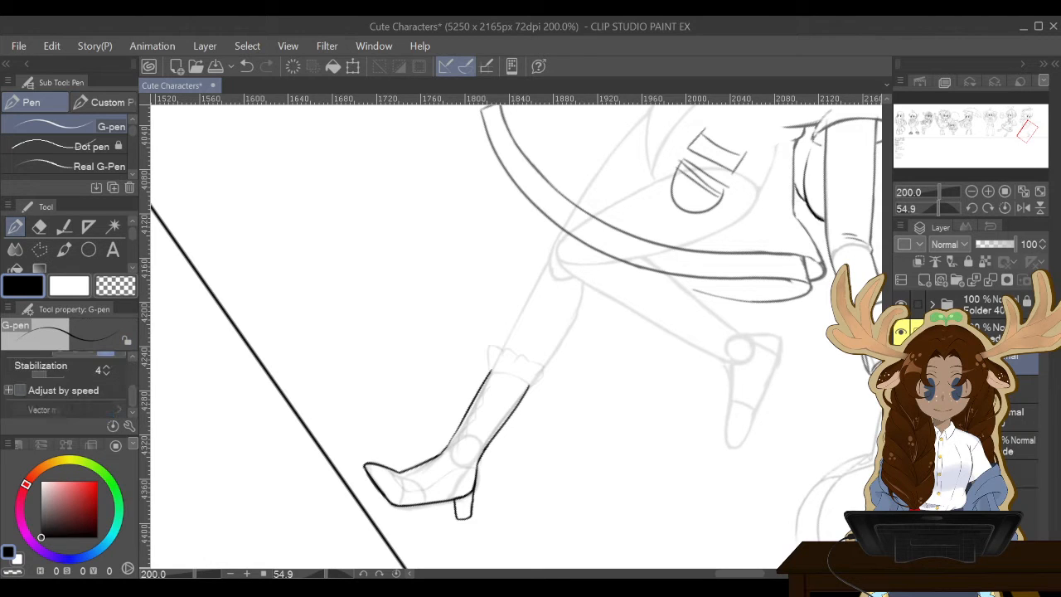
drag(46, 371, 65, 371)
Select the drawn heel, make it narrower and shorter with a free transform, and move it clear of the shoe.
key(m)
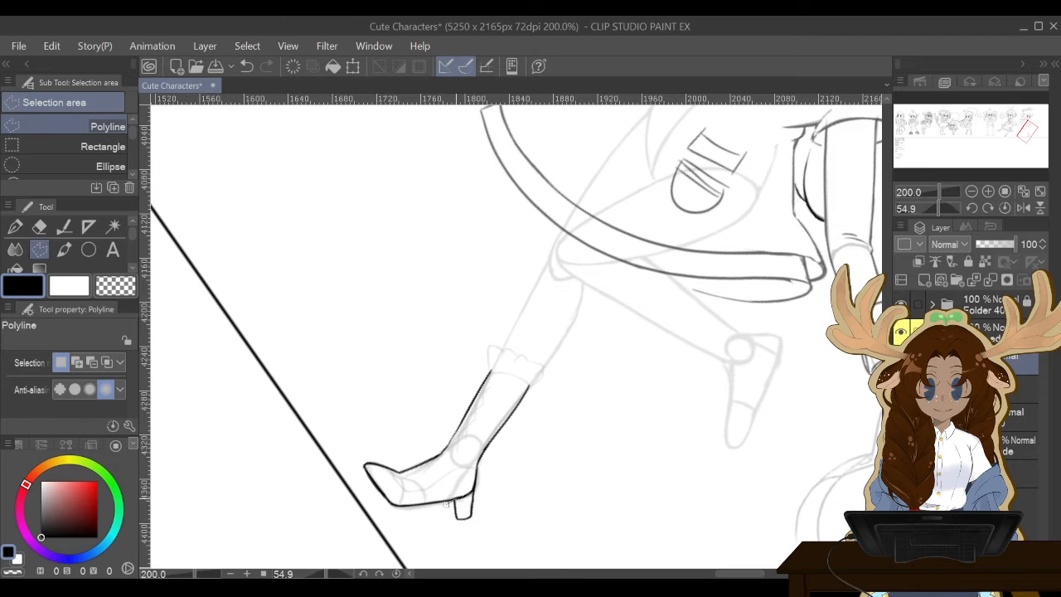
click(469, 503)
click(478, 483)
click(491, 480)
click(490, 517)
click(456, 534)
click(436, 519)
click(446, 503)
click(51, 46)
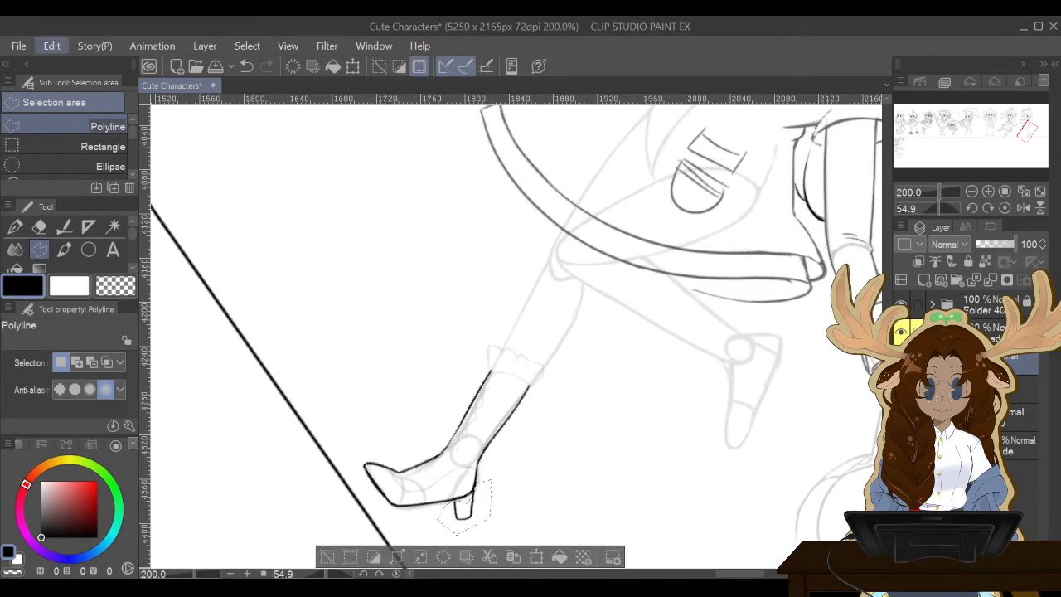
key(ctrl+shift+t)
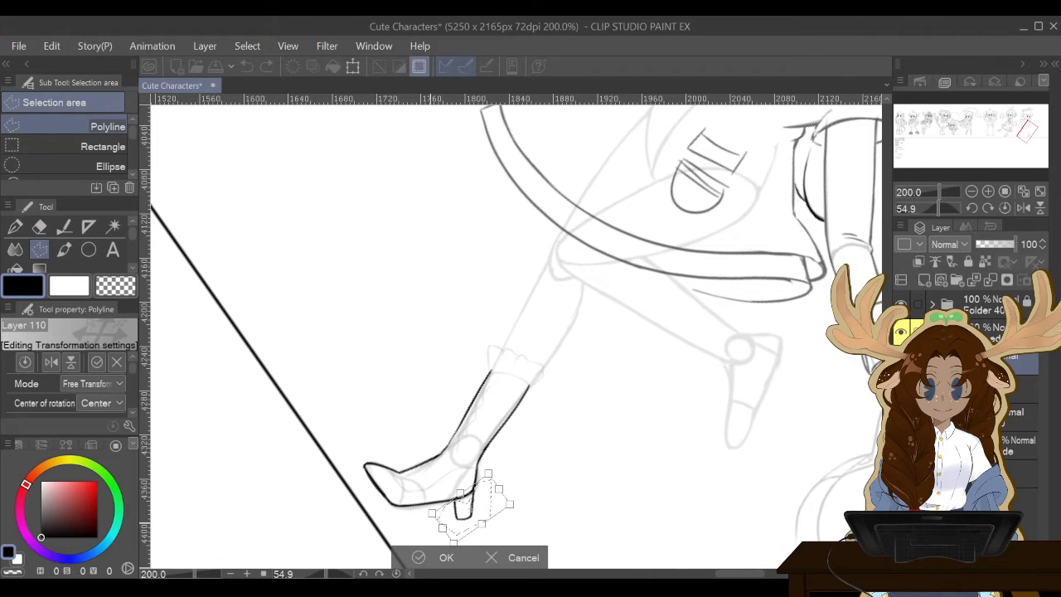
drag(432, 513, 432, 508)
drag(500, 509, 497, 510)
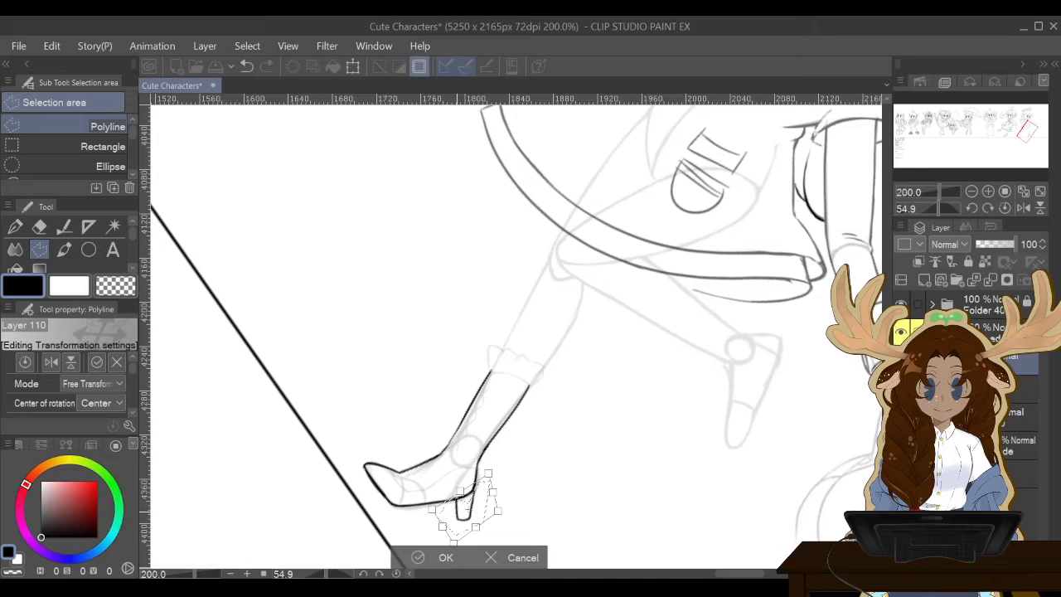
drag(453, 542, 449, 535)
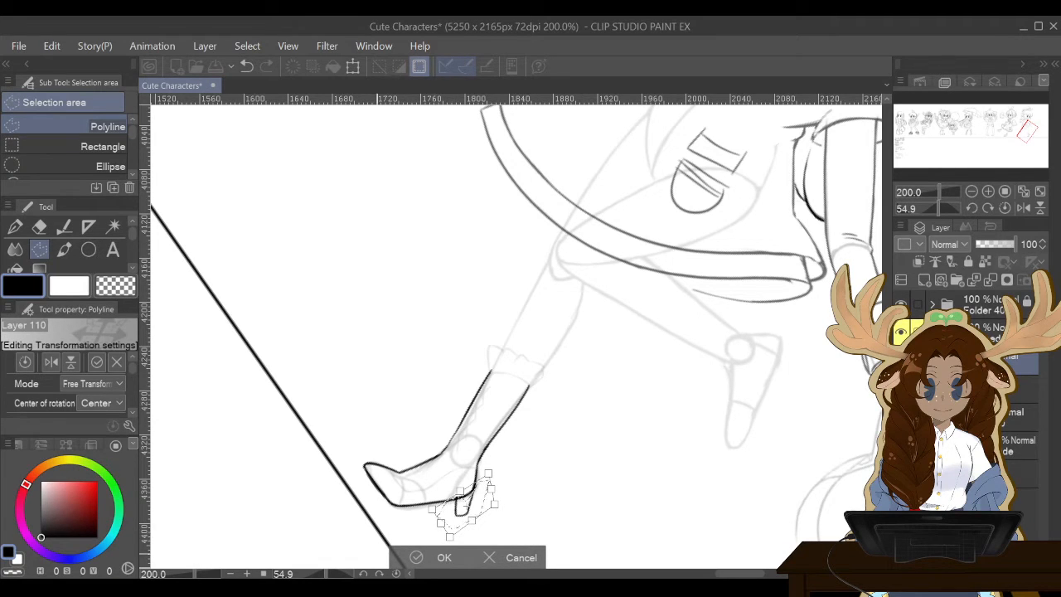
drag(468, 506, 489, 518)
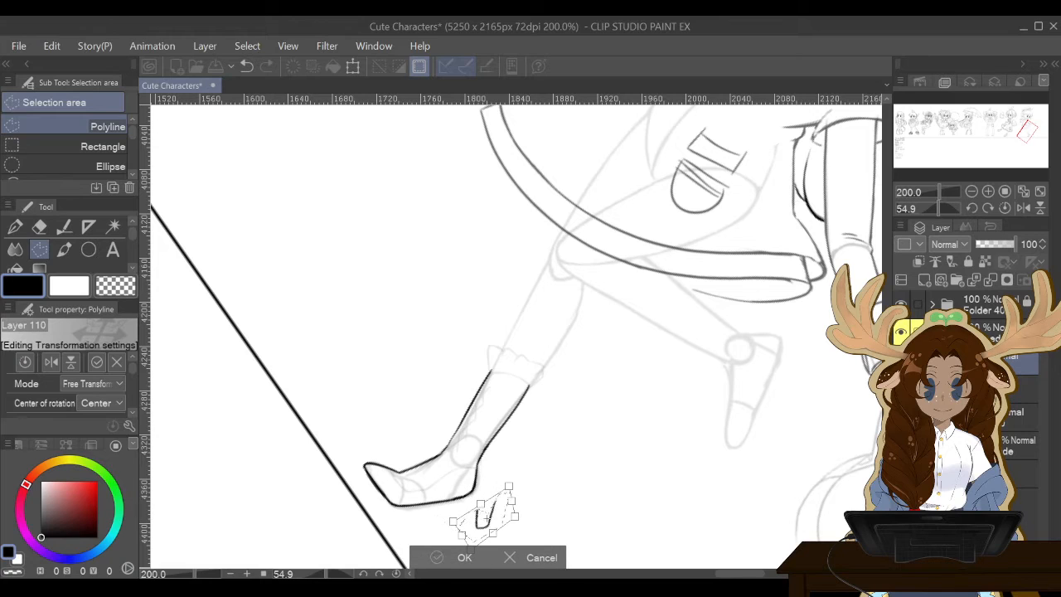
key(Return)
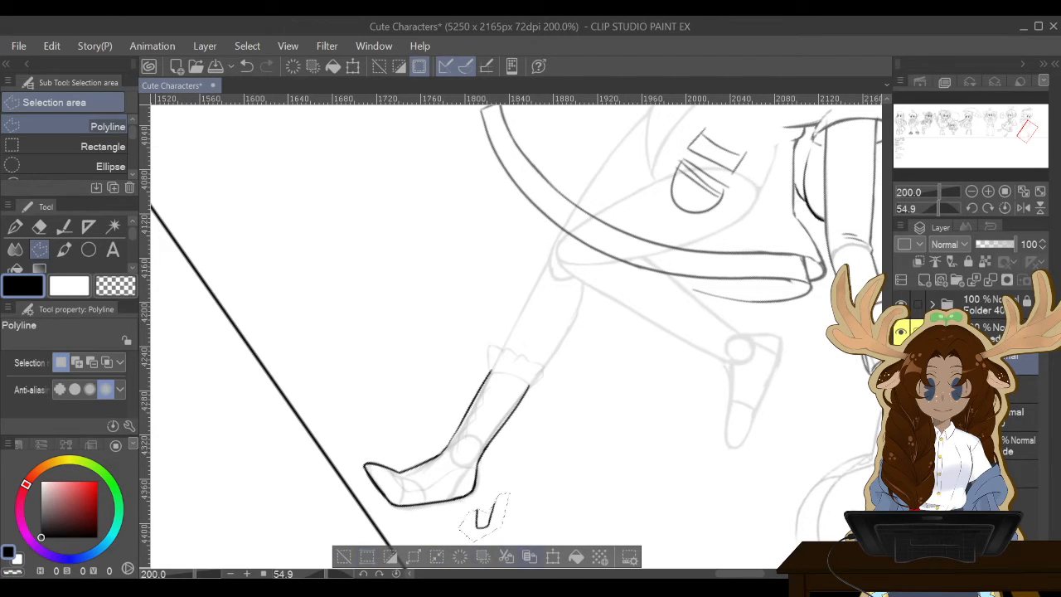
Copy the selected heel onto its own layer, clear the selection and make the copy the active layer.
click(530, 556)
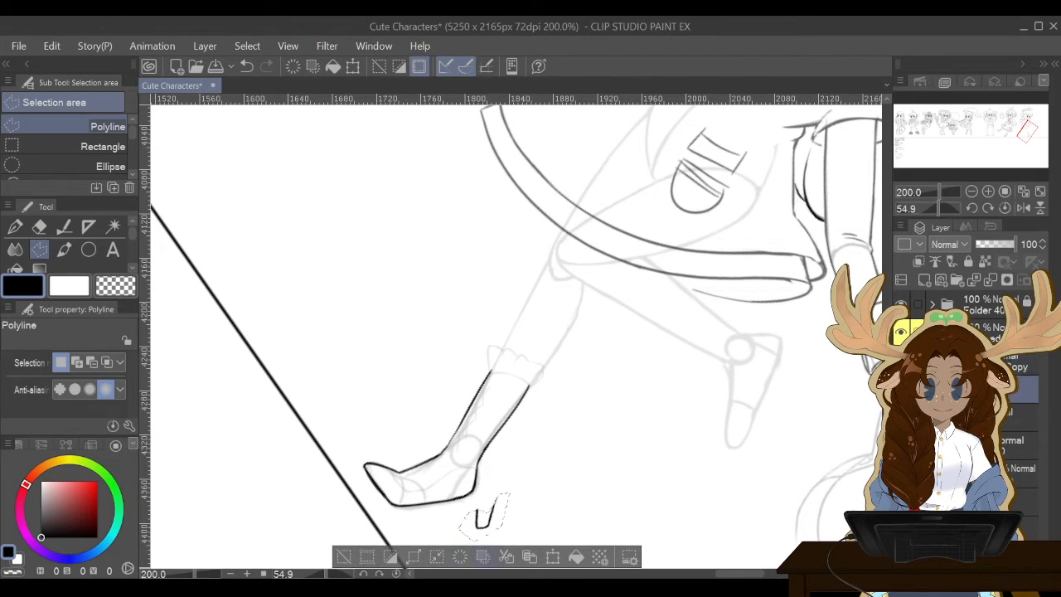
key(ctrl+d)
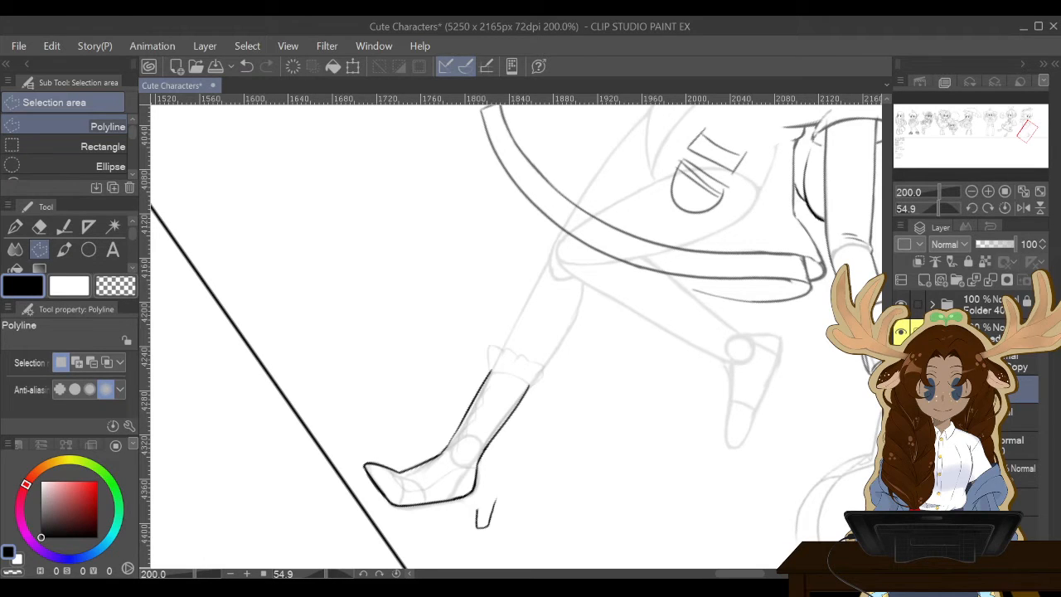
click(1021, 362)
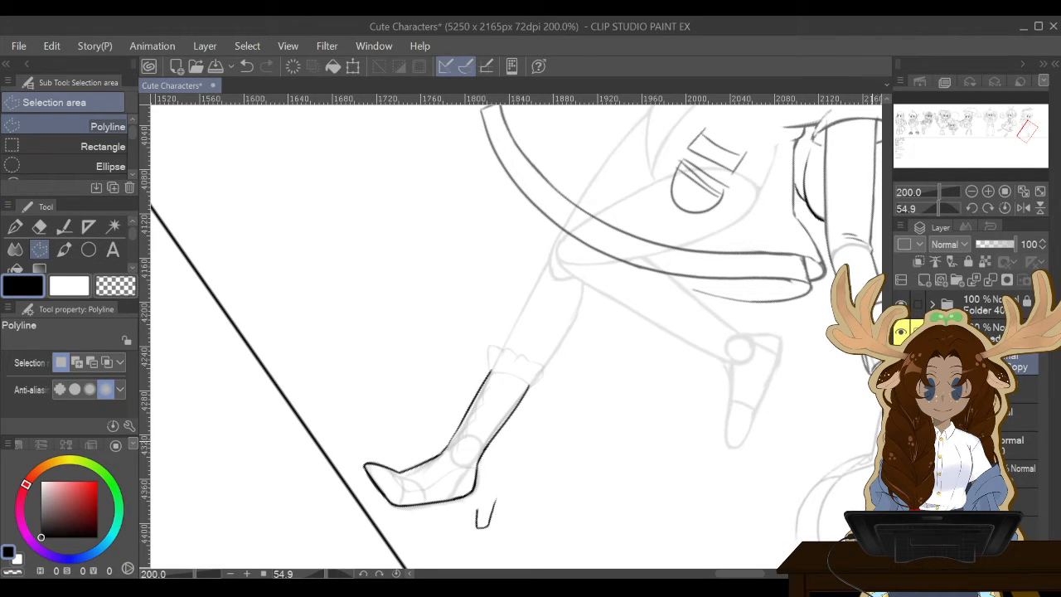
Reset the canvas rotation and free-transform the copied heel so it attaches to the back of the shoe.
click(1004, 208)
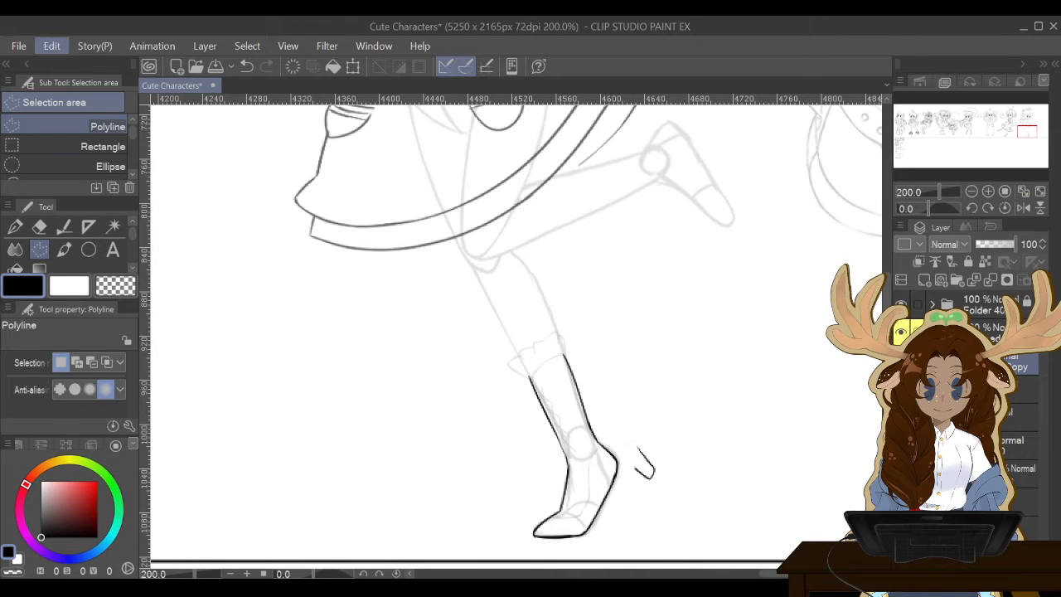
key(ctrl+t)
mouse_move(656, 462)
mouse_down()
mouse_move(666, 453)
mouse_move(648, 439)
mouse_move(642, 481)
mouse_up()
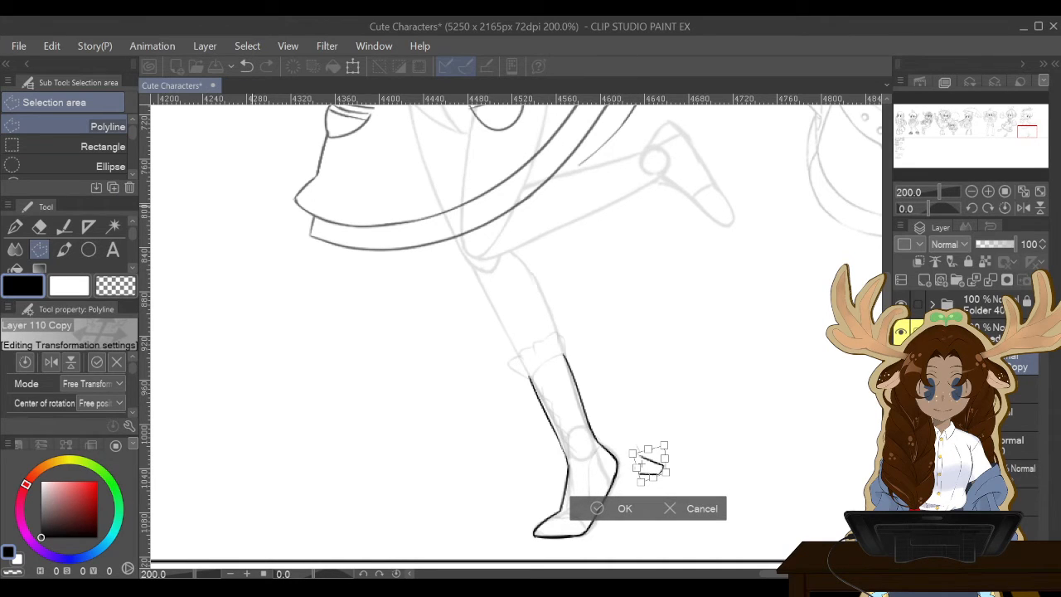
key(ctrl+z)
key(ctrl+z)
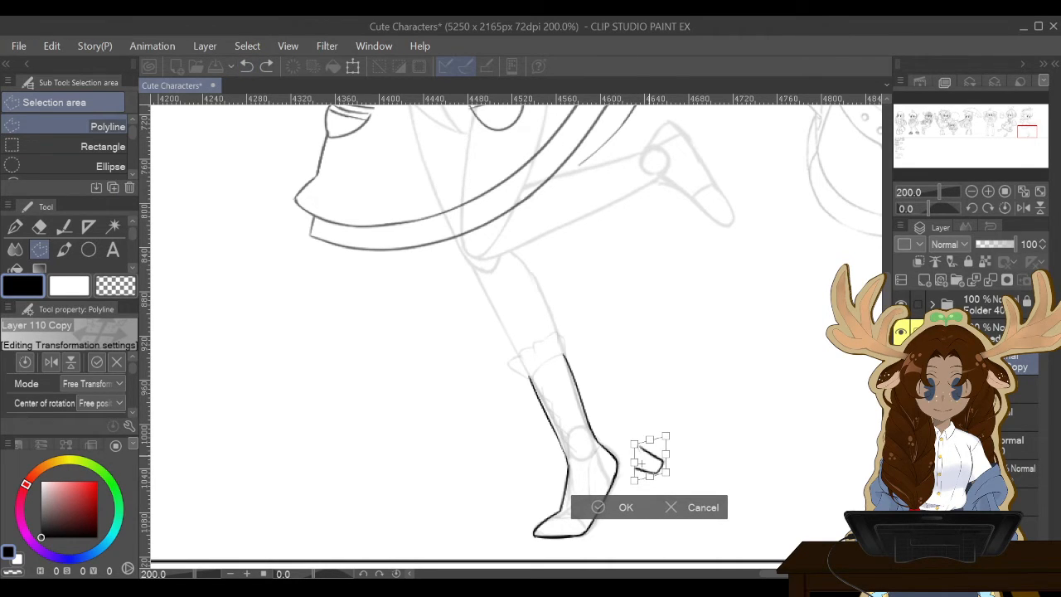
drag(649, 456, 618, 477)
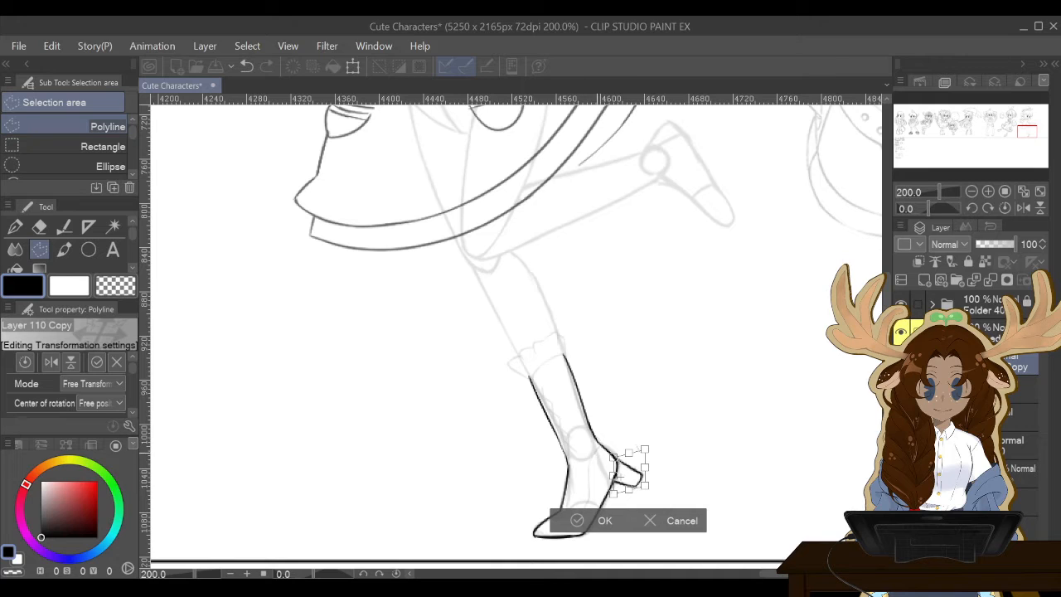
drag(630, 447, 624, 468)
click(572, 518)
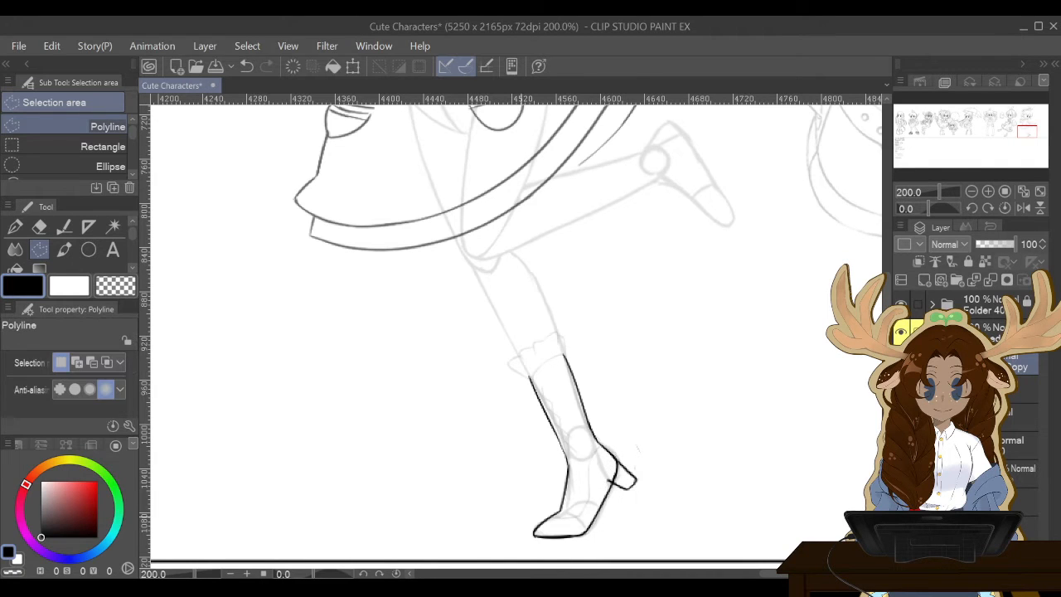
Erase the part of the heel's lower line that crosses into the shoe.
click(15, 226)
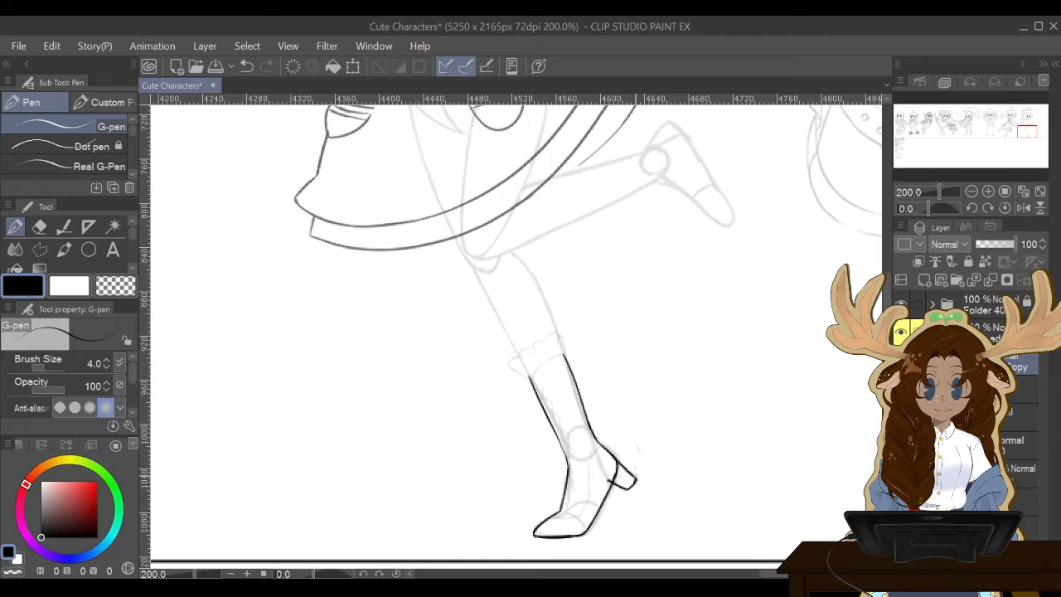
click(39, 226)
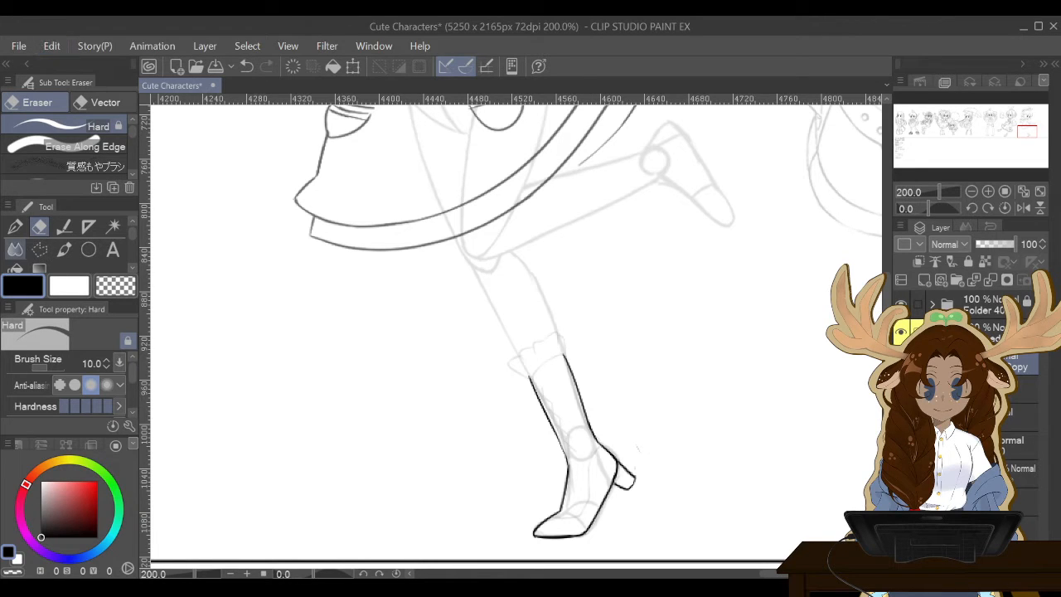
key(p)
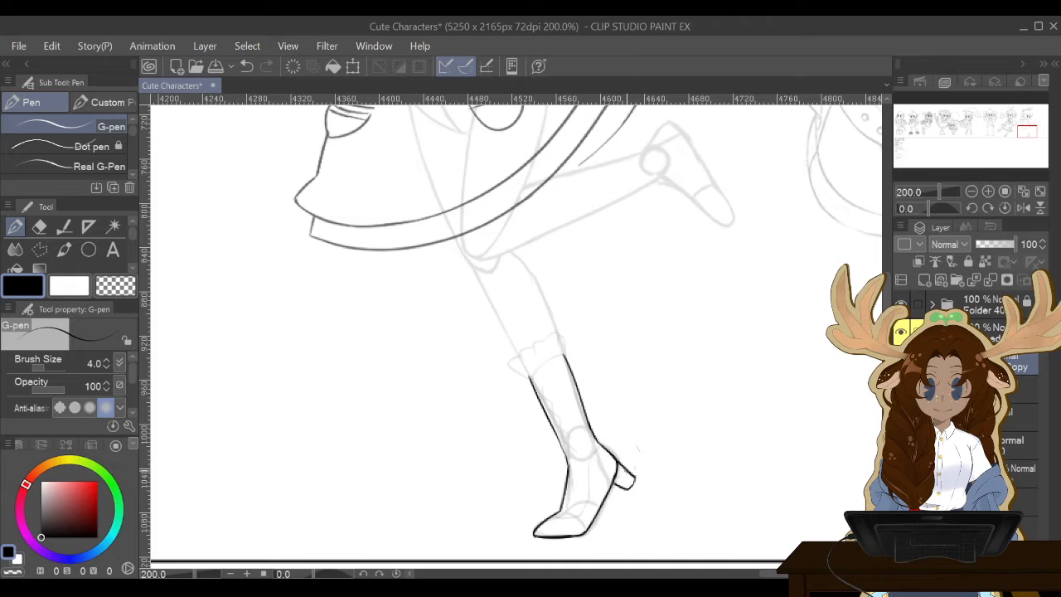
click(39, 226)
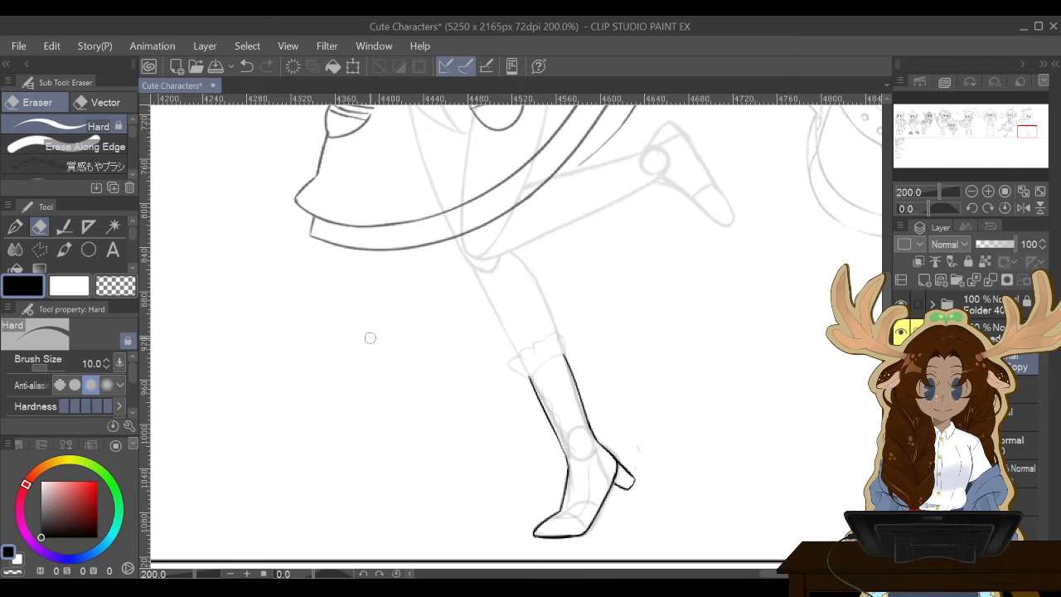
click(14, 227)
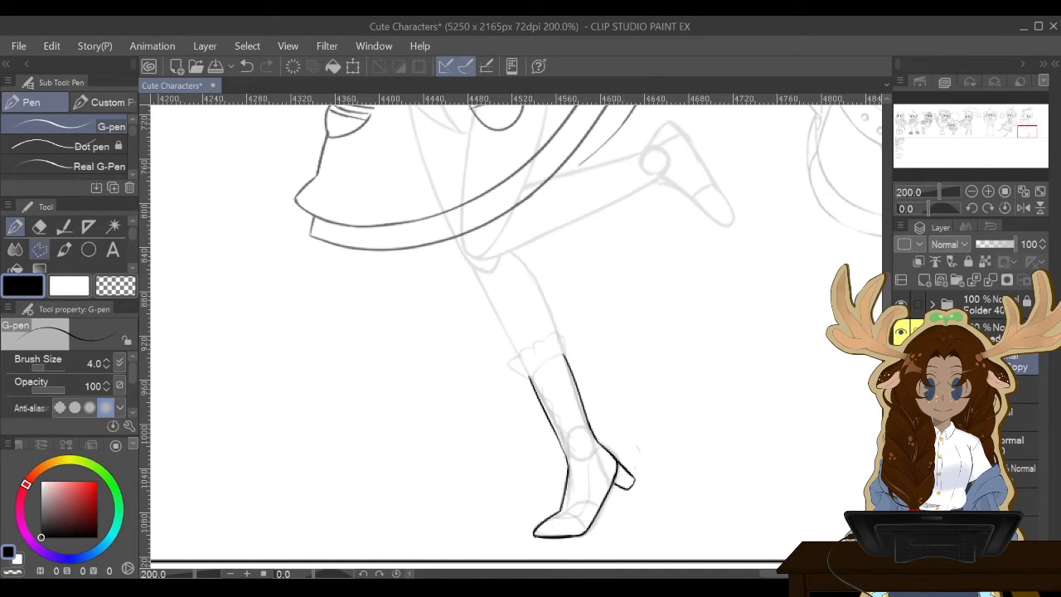
Delete the heel's lower and end lines with a polyline selection, keeping only the upper line.
click(39, 249)
click(602, 467)
click(629, 480)
click(643, 476)
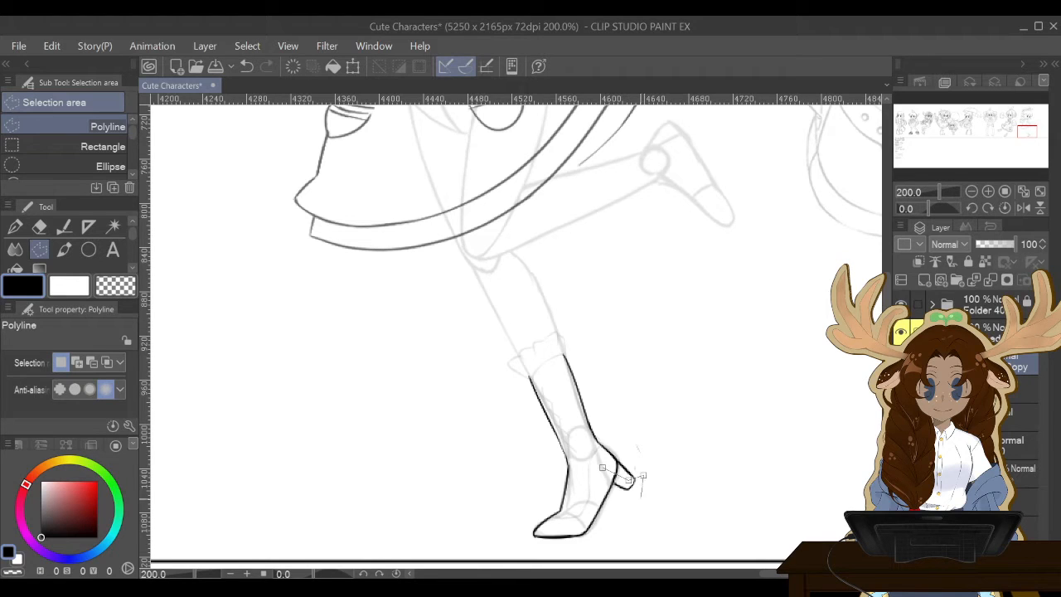
click(640, 500)
click(617, 506)
click(598, 488)
click(601, 468)
click(591, 530)
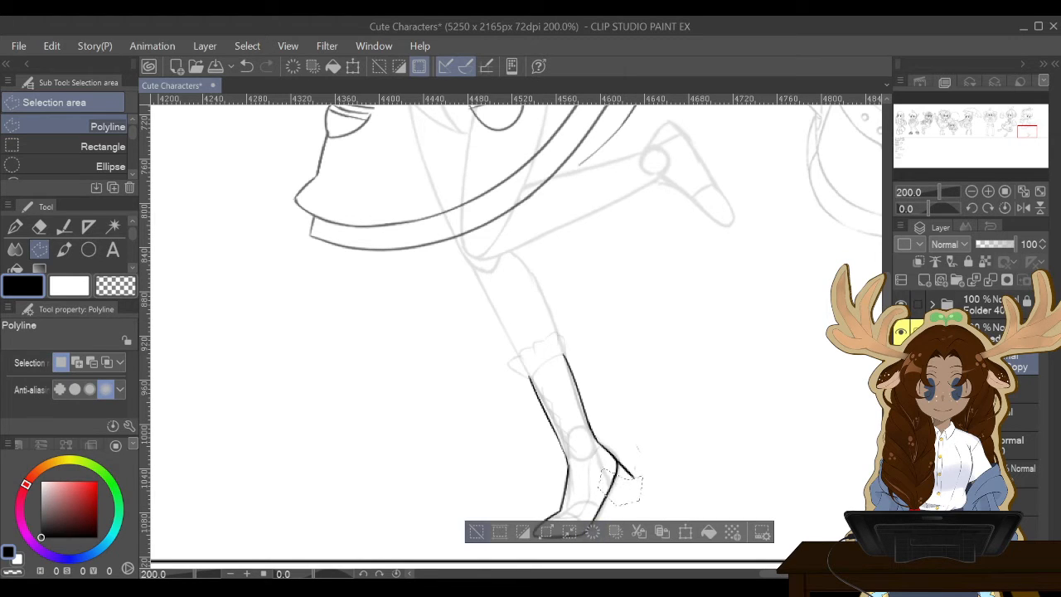
key(ctrl+d)
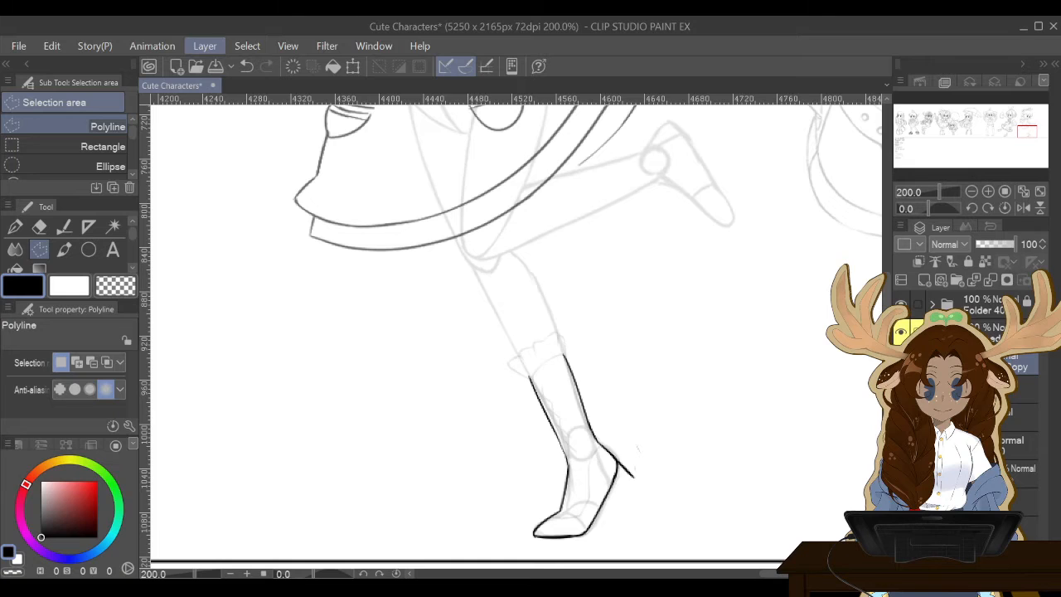
Duplicate the remaining heel line onto a new layer, and move and rotate the duplicate into place as the heel's lower edge.
key(ctrl+v)
click(352, 67)
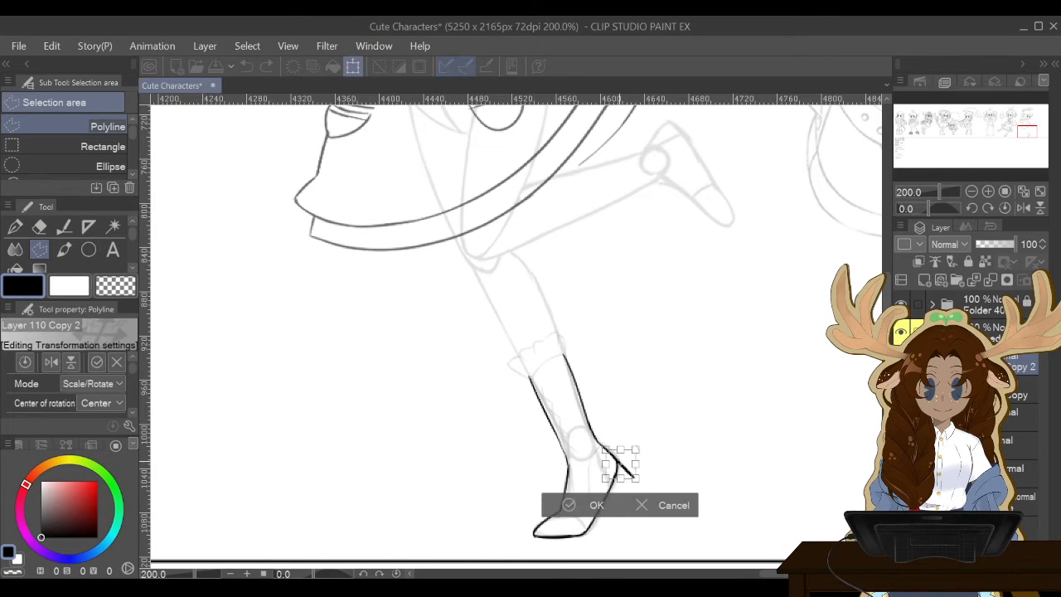
drag(619, 464, 606, 482)
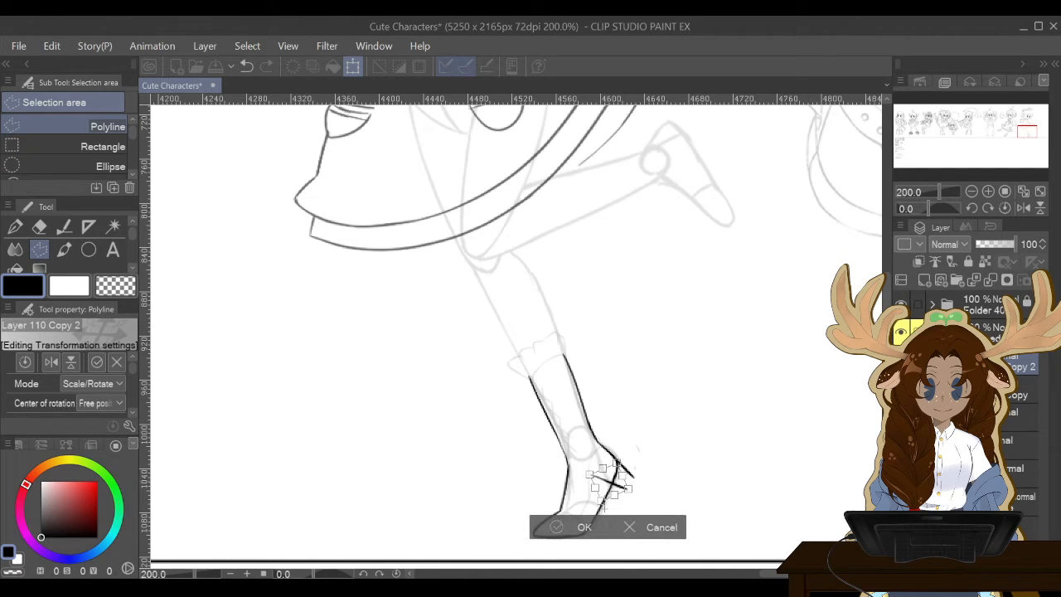
key(Return)
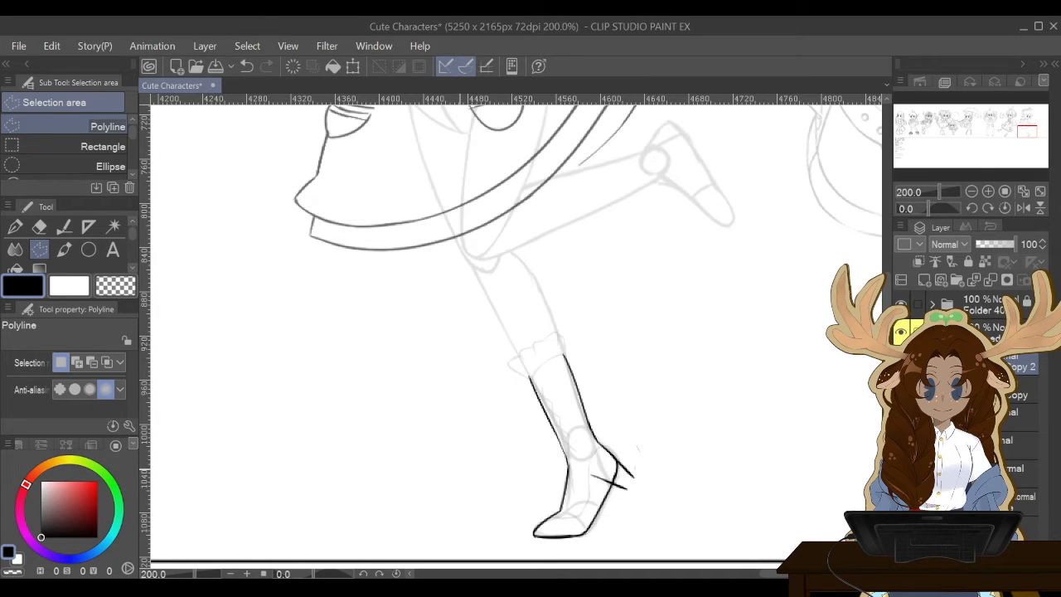
Ink the heel's rounded end and delete the part of its lower line that crosses into the shoe with a polyline selection.
key(p)
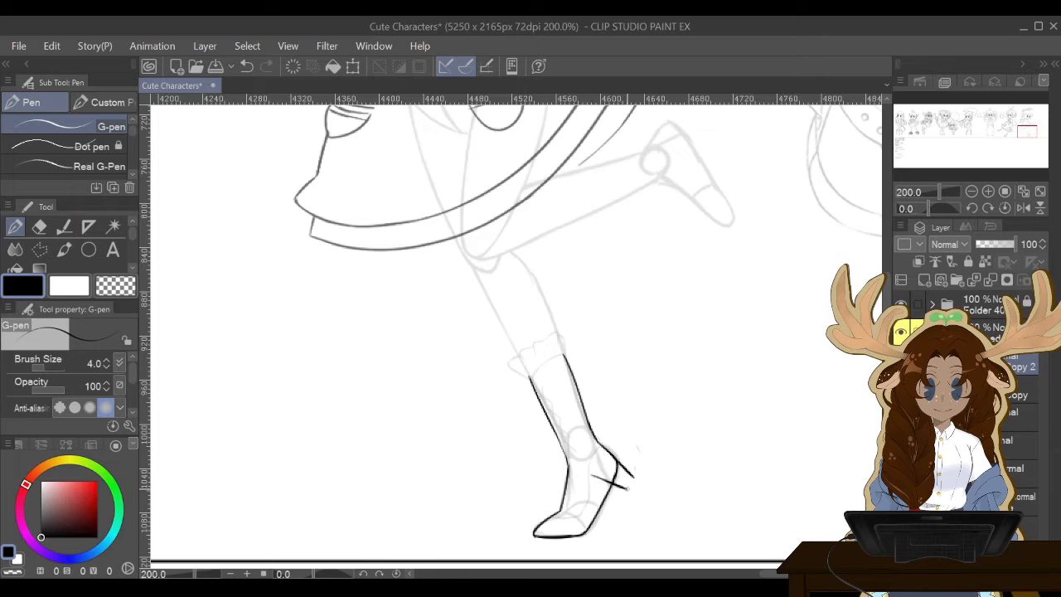
drag(632, 478, 618, 487)
key(m)
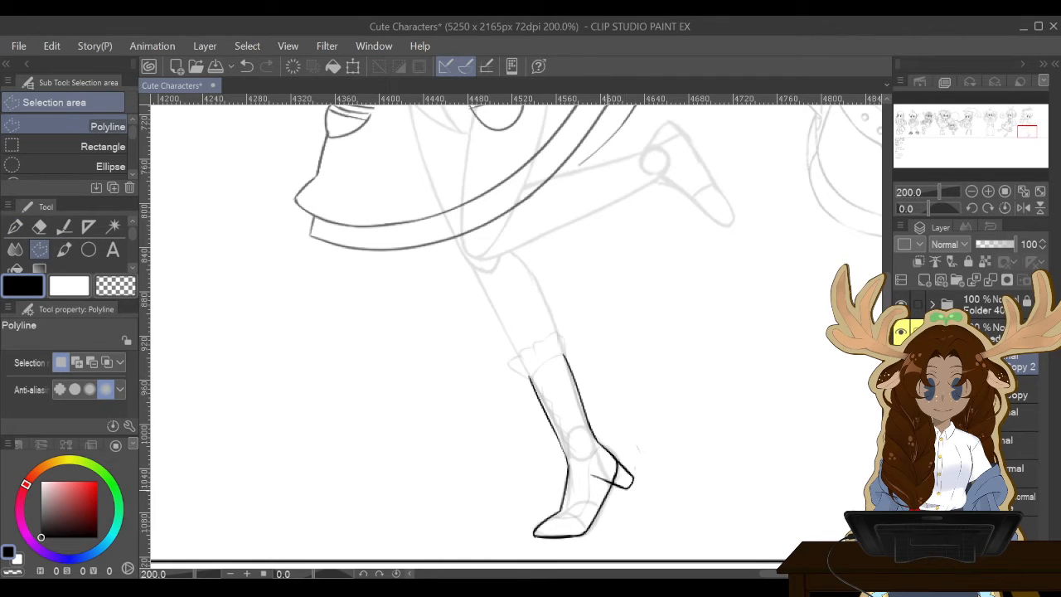
click(606, 491)
click(615, 468)
click(572, 458)
click(575, 490)
click(606, 491)
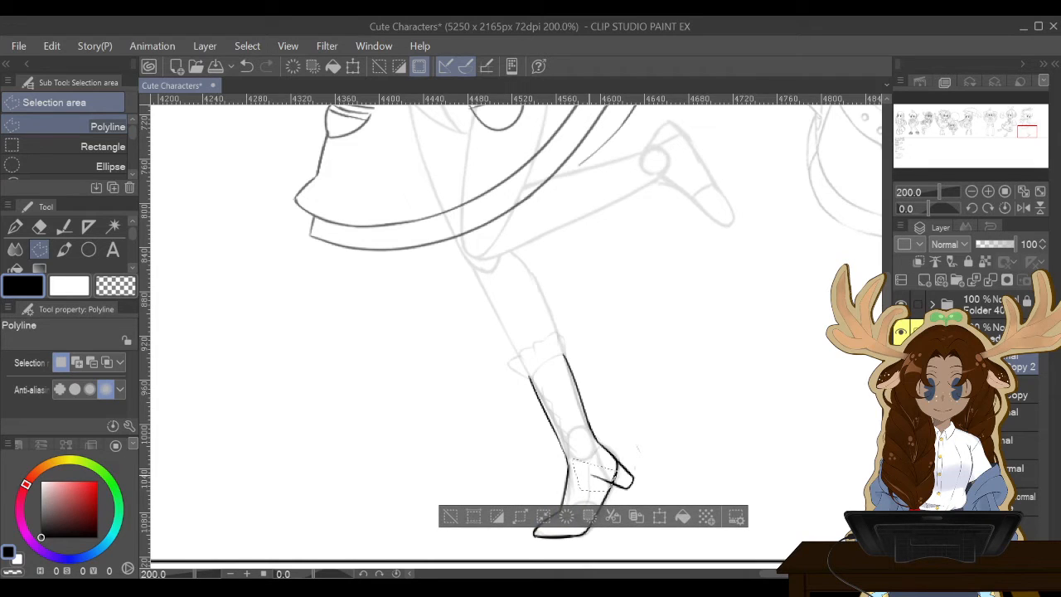
click(566, 515)
key(ctrl+d)
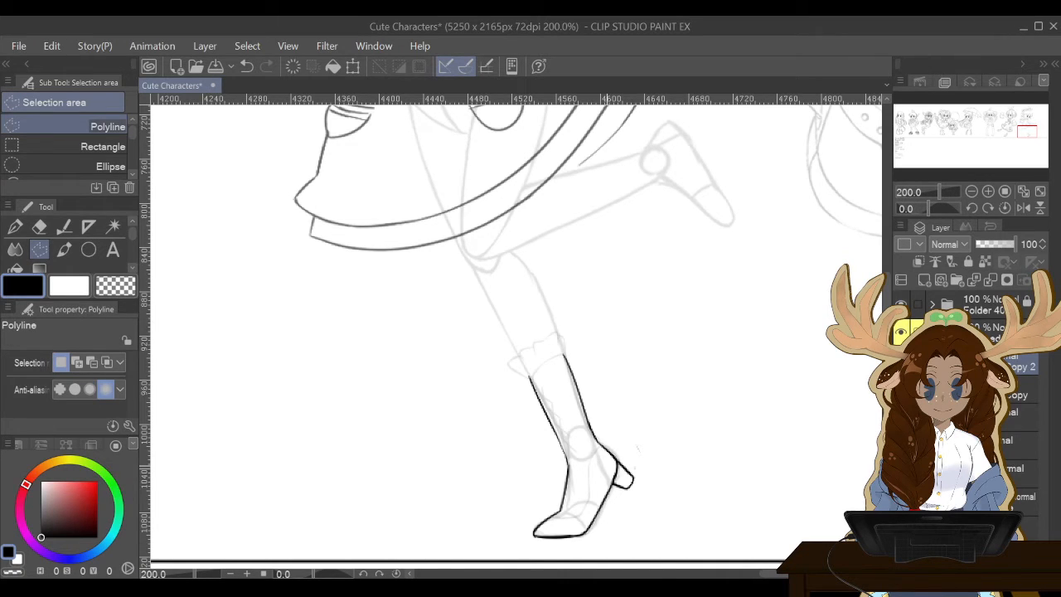
Merge the duplicated lower heel line down into the heel layer beneath it.
key(p)
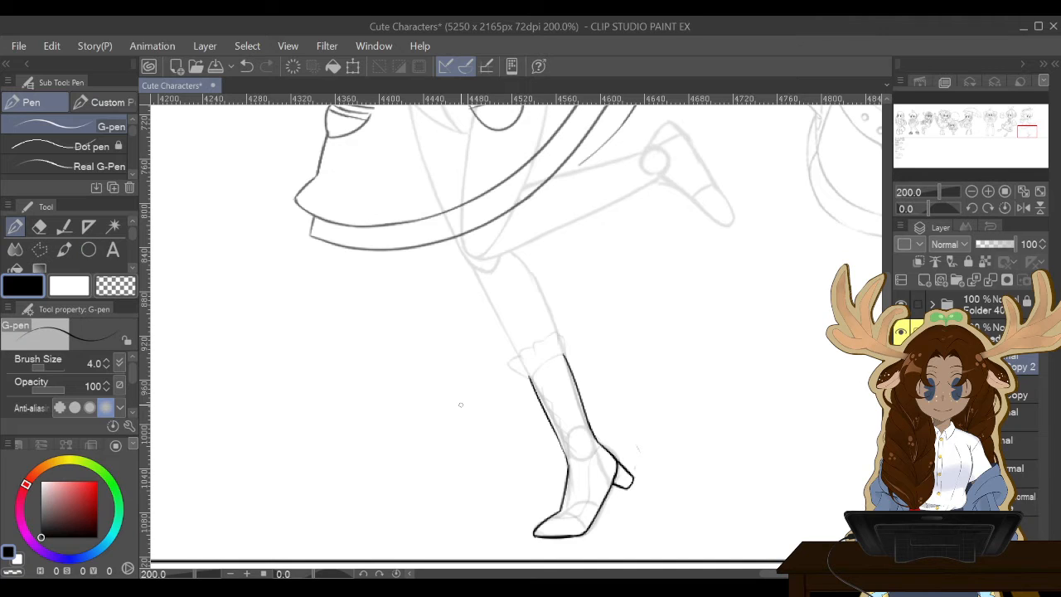
key(e)
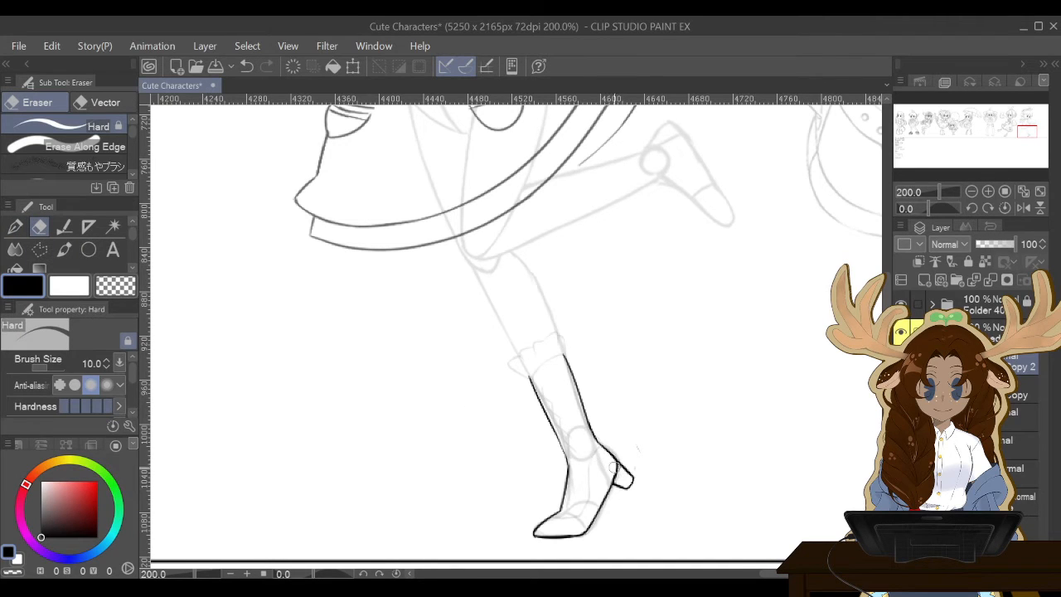
click(990, 280)
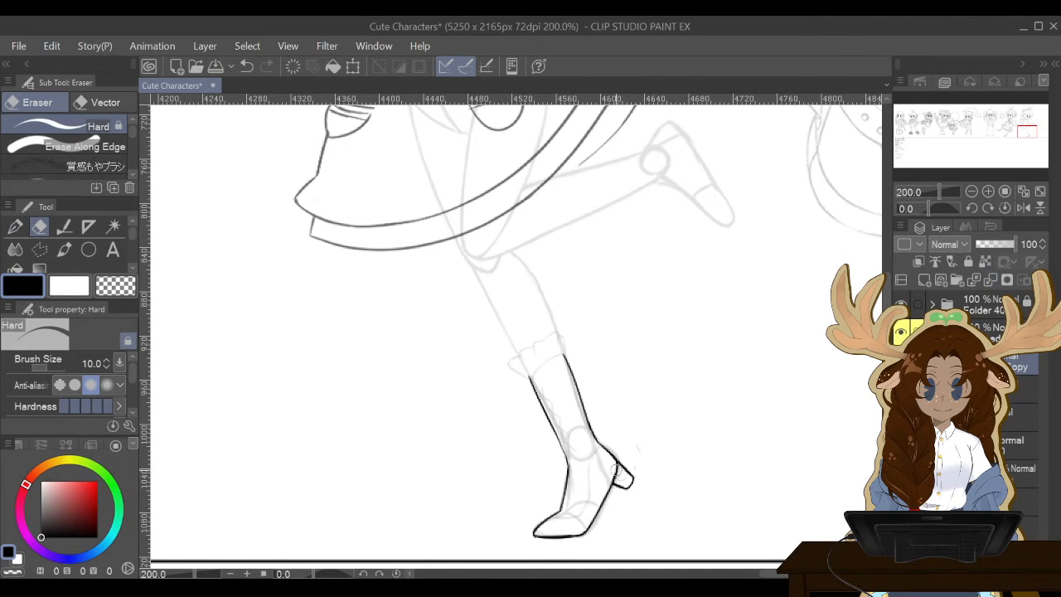
Try merging the heel into the shoe's layer and erasing the shoe line between them, and undo it.
click(990, 280)
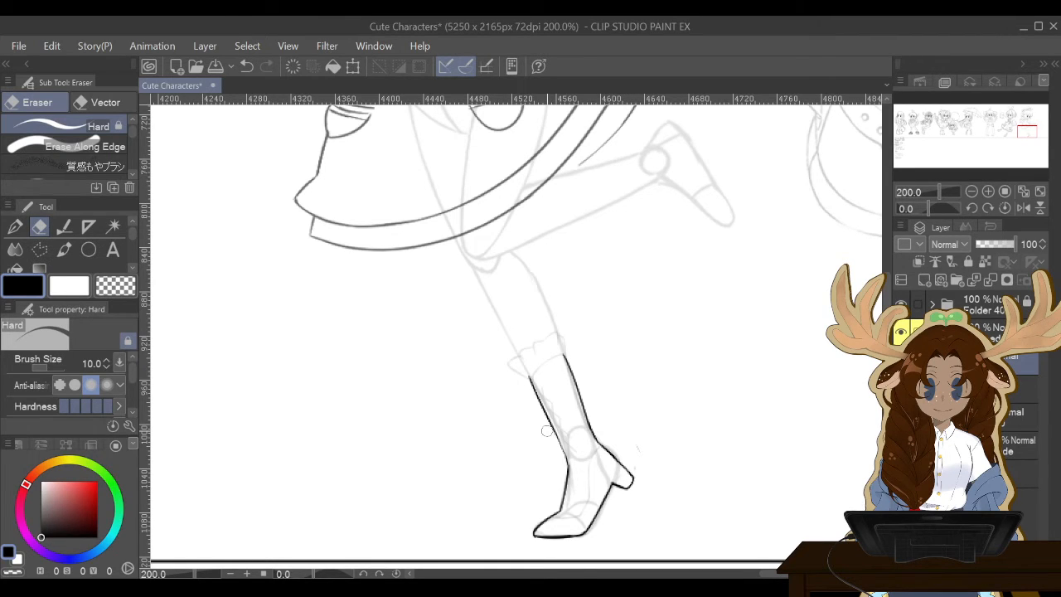
click(15, 226)
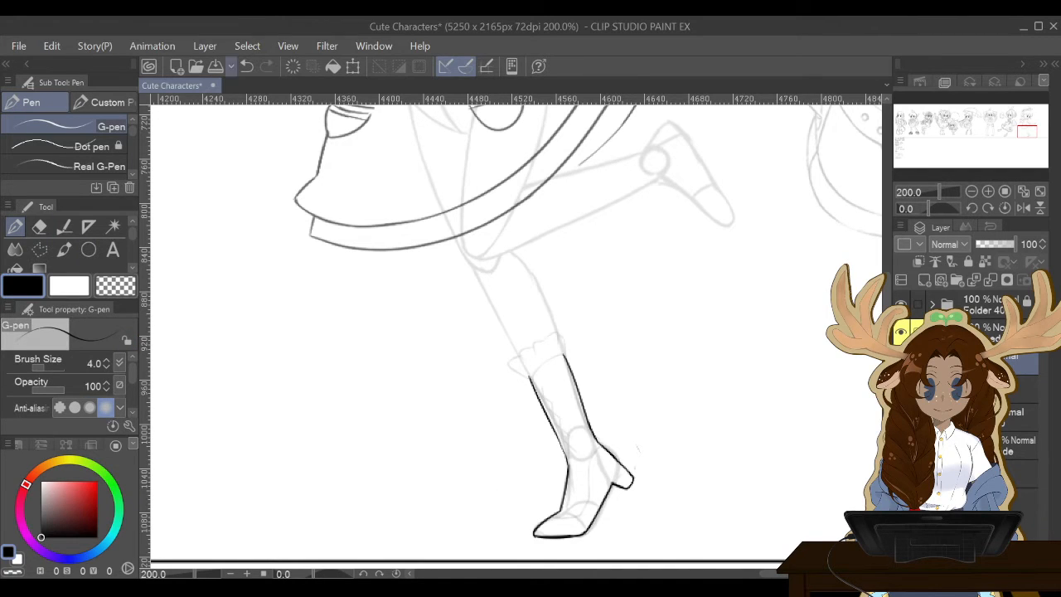
click(246, 66)
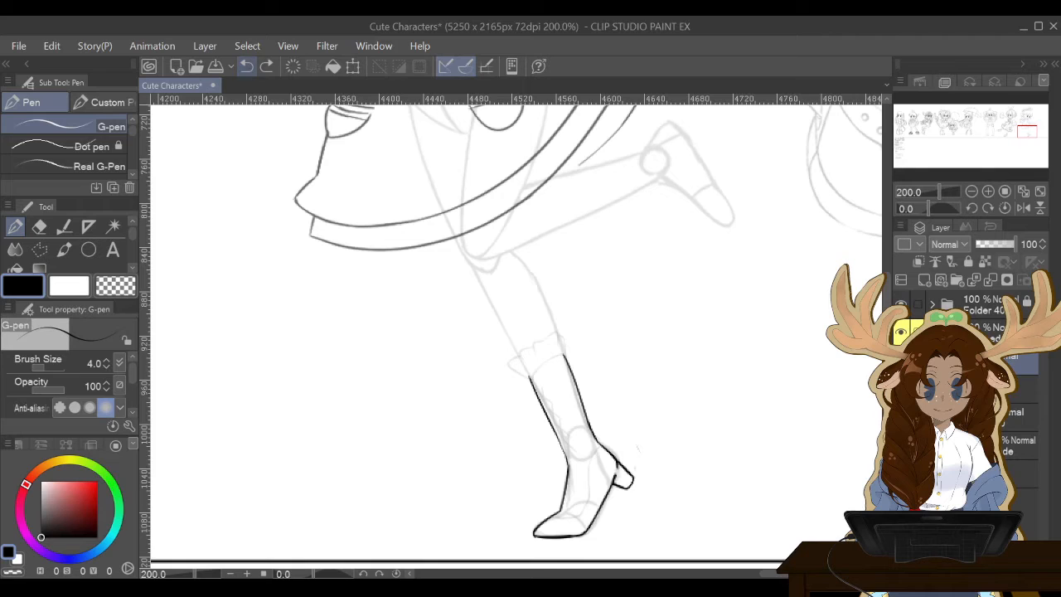
key(ctrl+v)
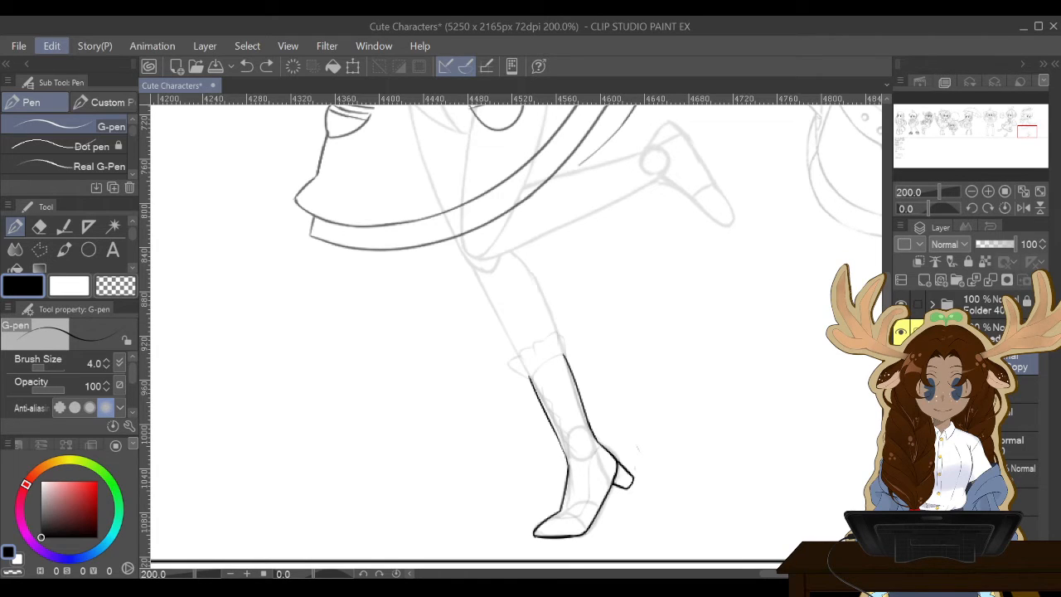
Free-transform the merged heel so it sits slightly closer against the back of the shoe.
key(ctrl+shift+t)
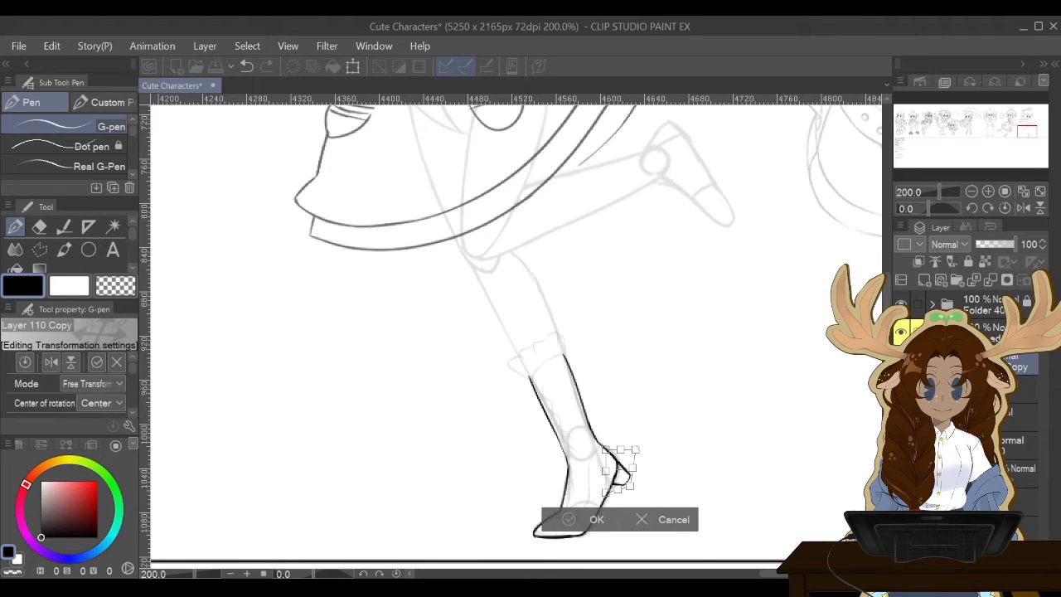
key(Return)
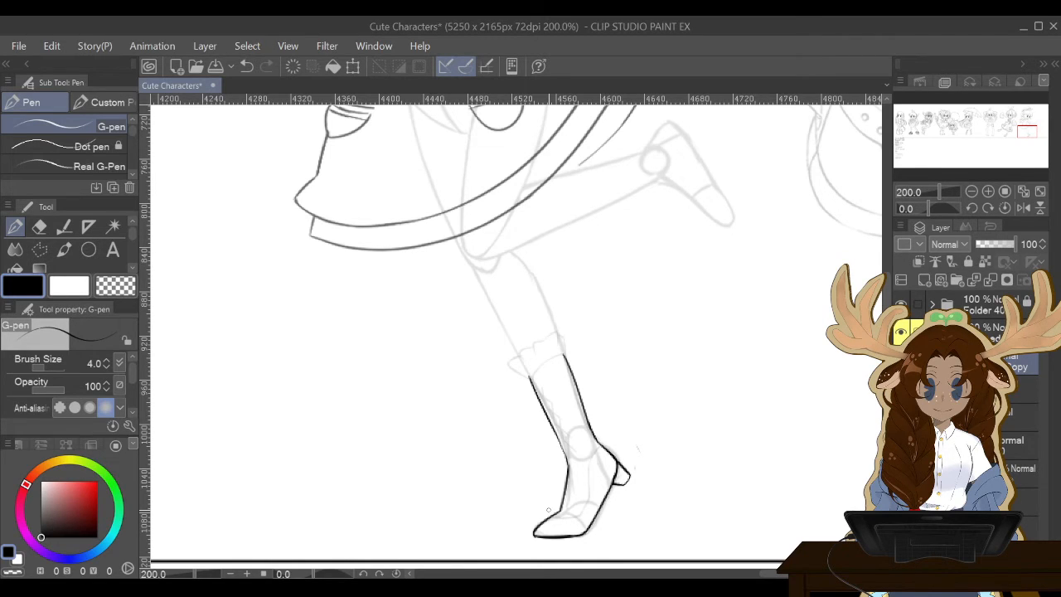
scroll(548, 510, down, 4)
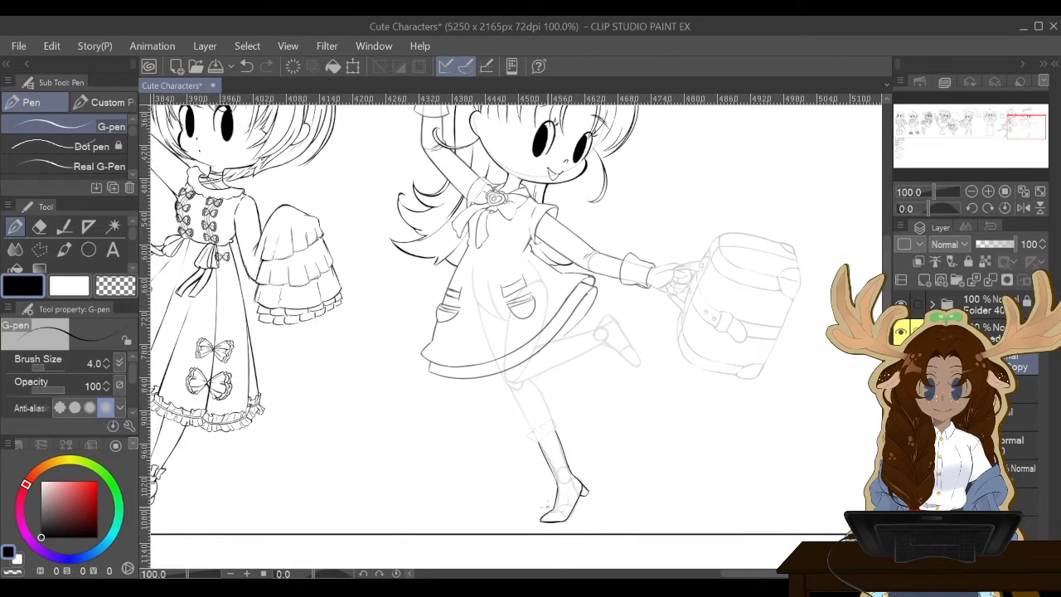
scroll(547, 506, up, 4)
scroll(547, 506, up, 3)
scroll(547, 507, down, 3)
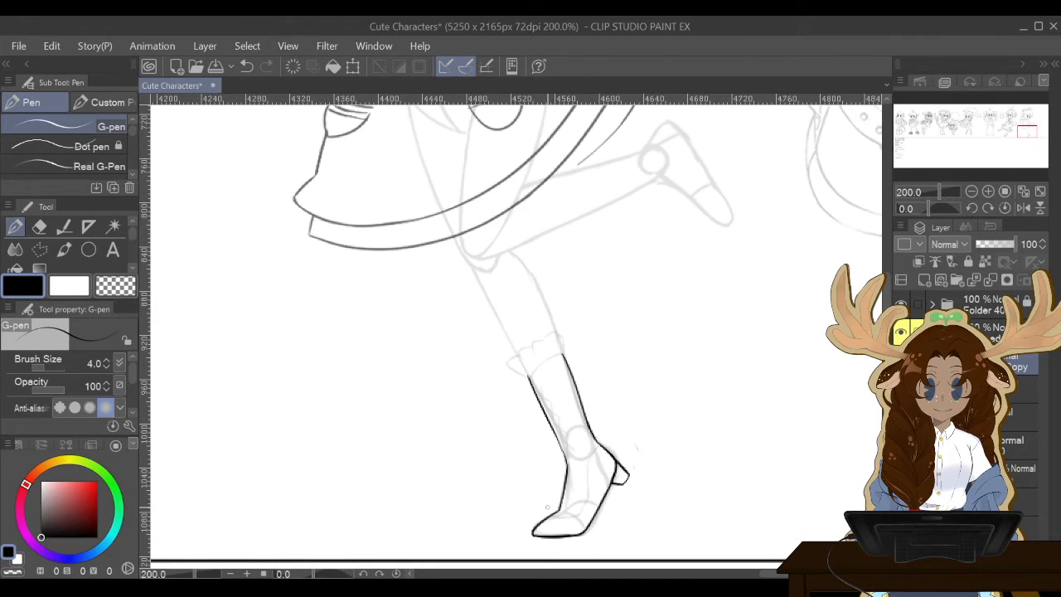
Delete the stray marks behind the heel on the shoe's layer with a polyline selection, and clear the selection.
key(m)
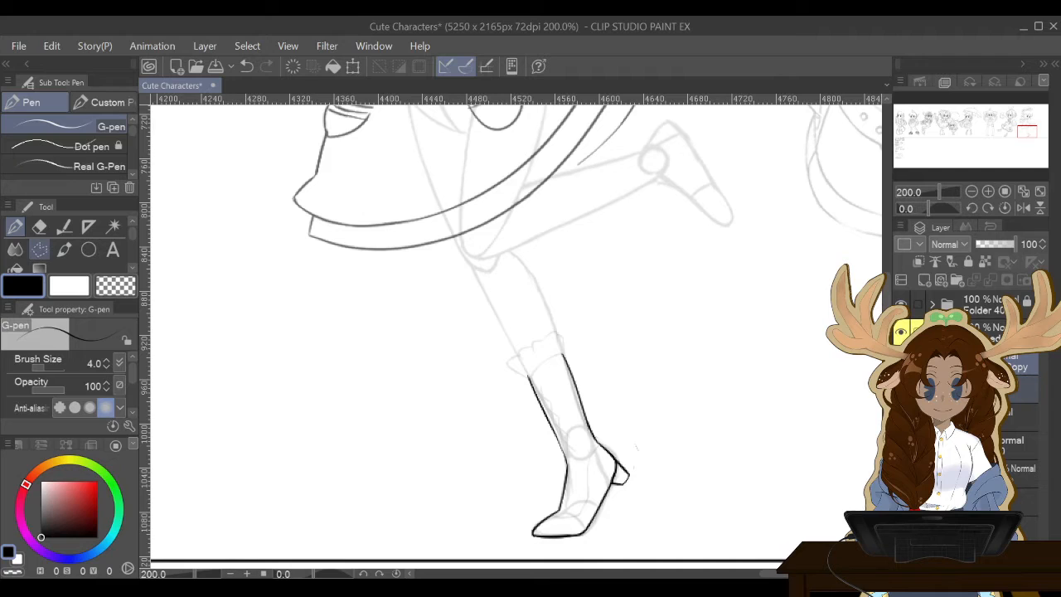
click(638, 485)
click(621, 453)
click(616, 411)
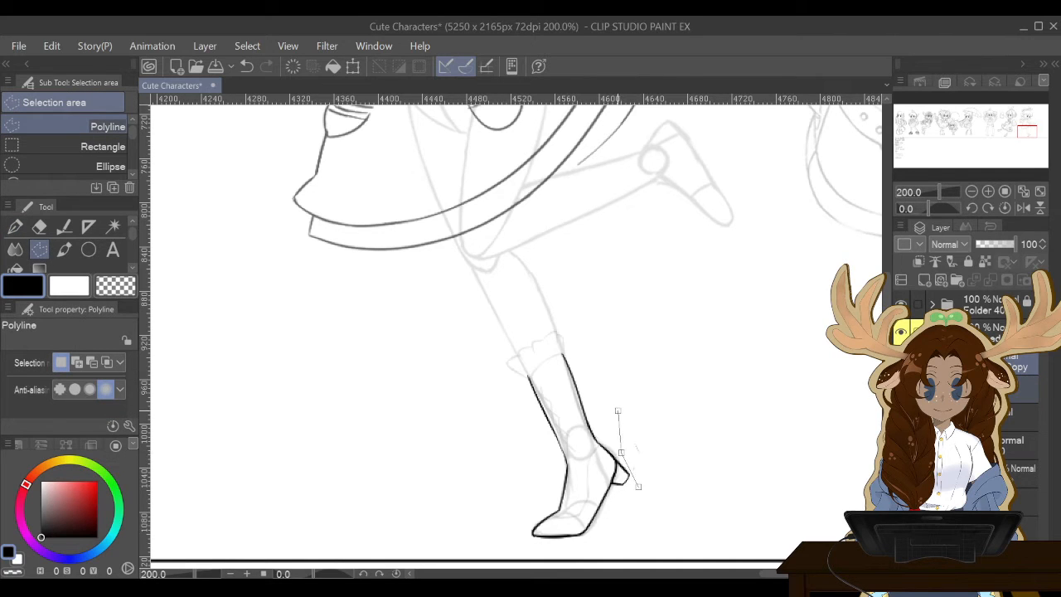
click(651, 411)
click(678, 459)
click(638, 486)
click(621, 511)
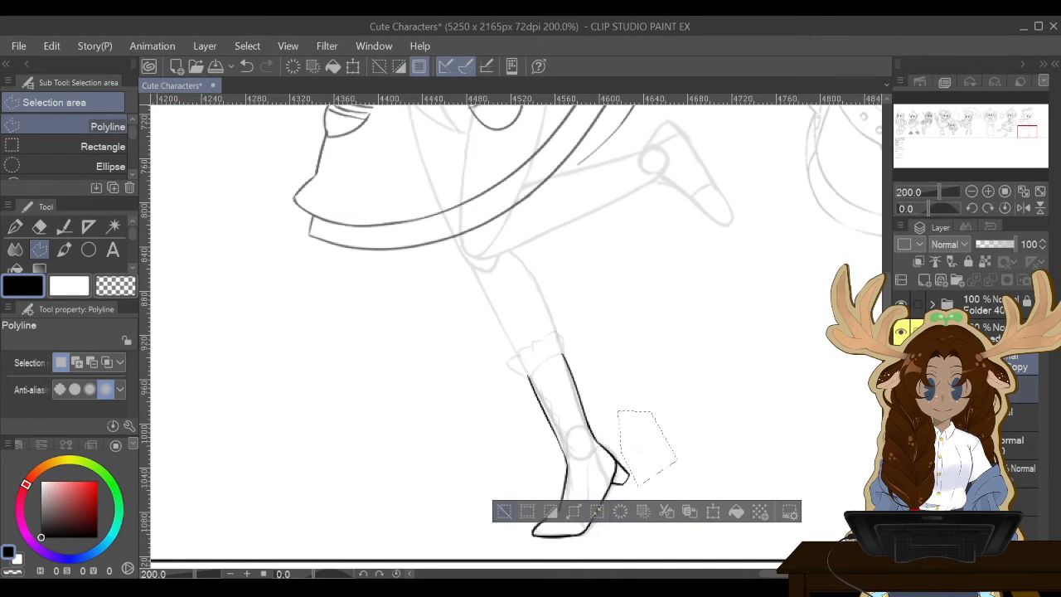
click(504, 511)
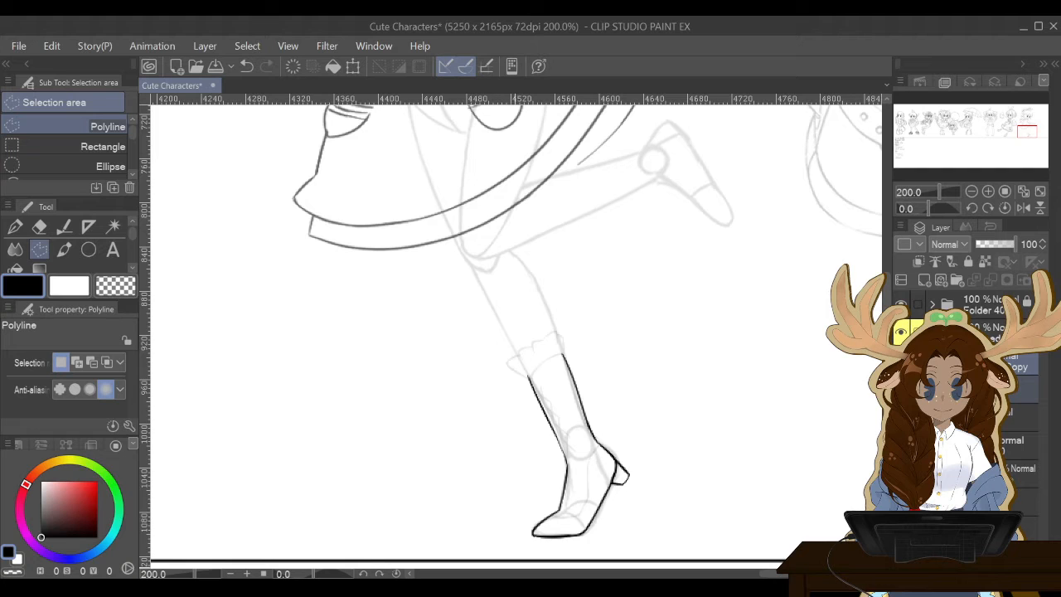
Hide the sock and shoe line layer, leaving the heel lines over the sketch.
scroll(509, 564, down, 1)
key(ctrl+plus)
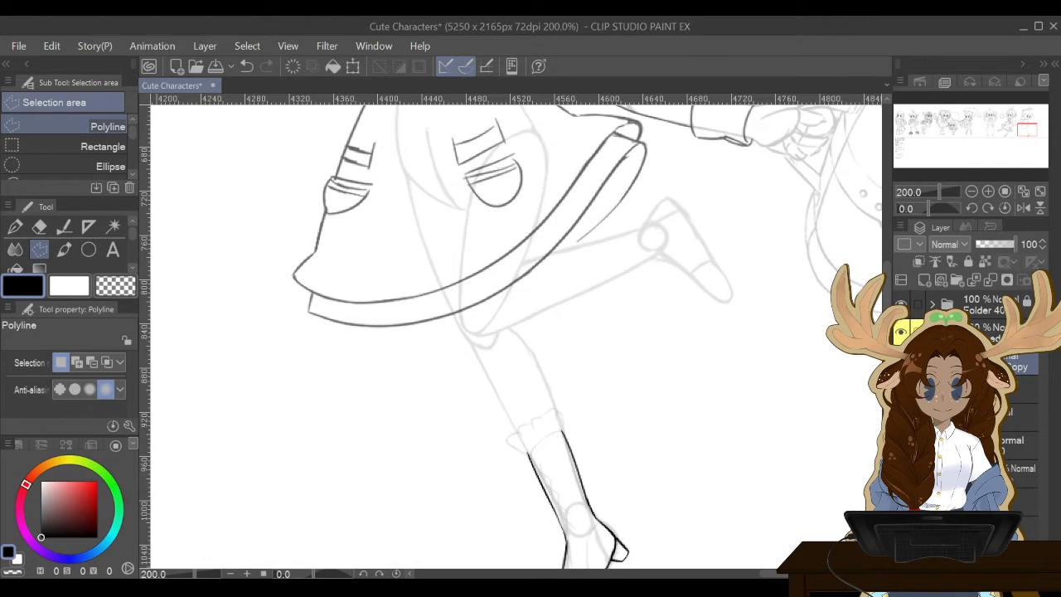
scroll(509, 331, down, 5)
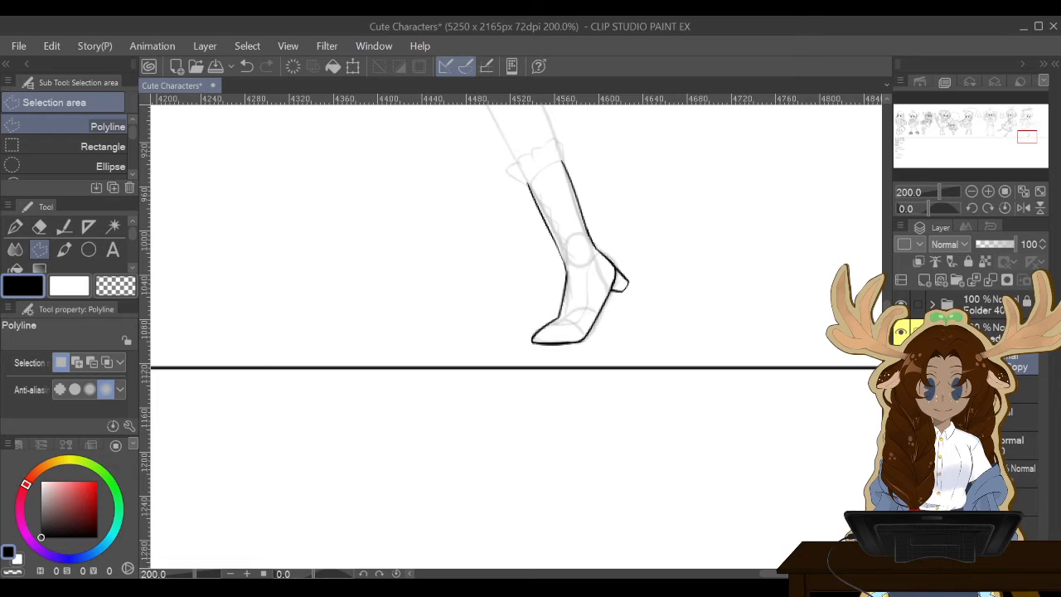
scroll(614, 272, up, 2)
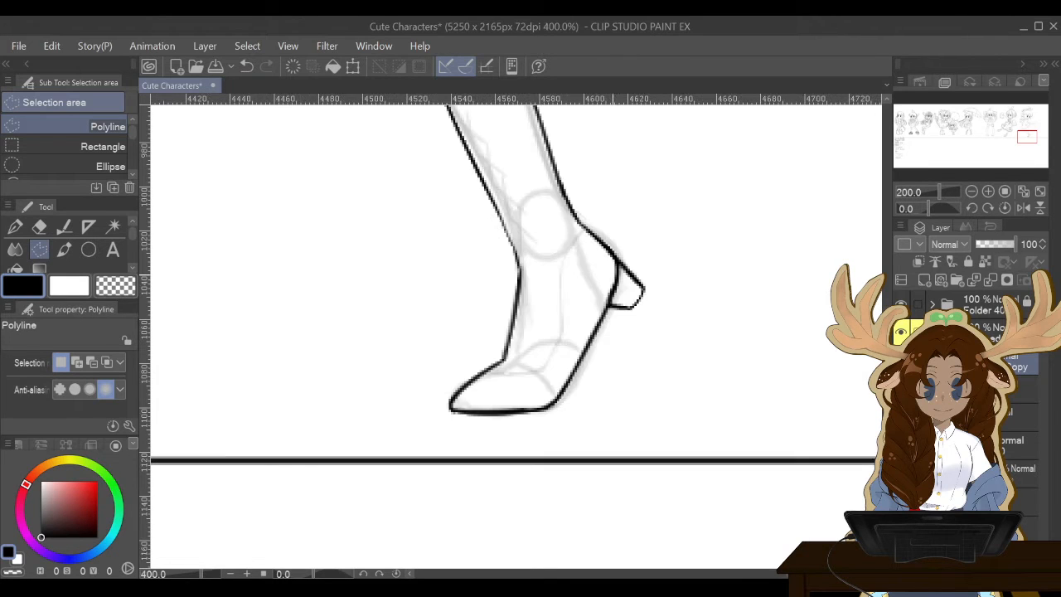
scroll(581, 274, up, 1)
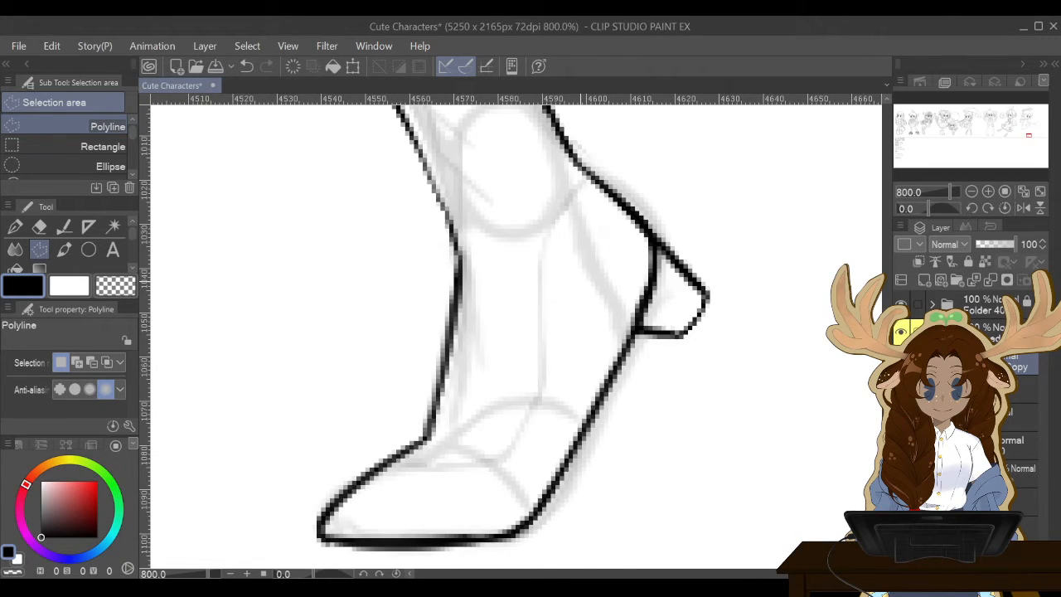
scroll(580, 274, down, 1)
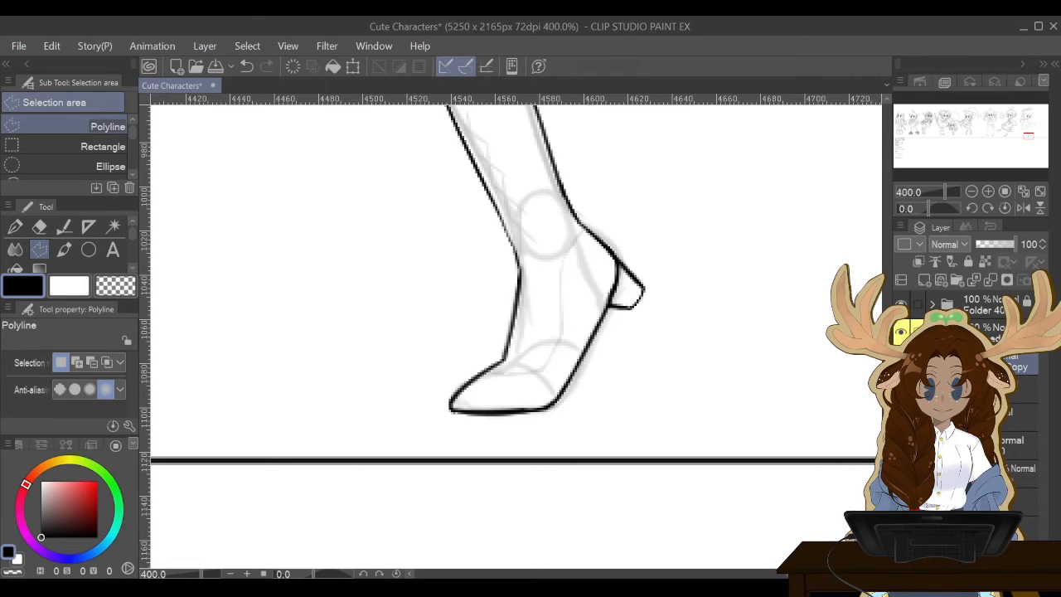
click(1019, 389)
click(901, 389)
click(901, 389)
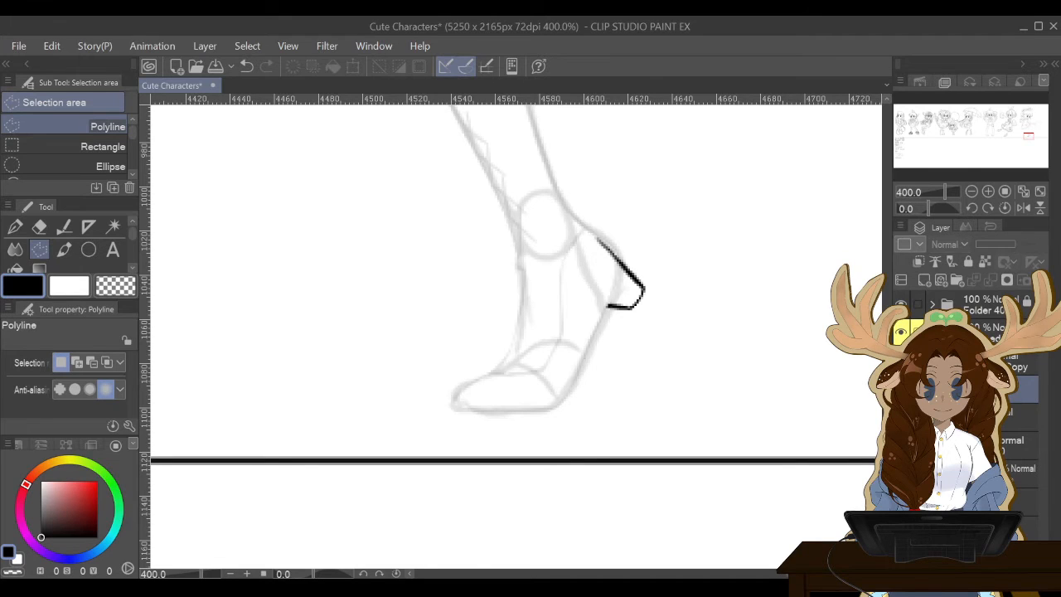
Shift the heel layer slightly up and outward with a Scale/Rotate transform.
click(1018, 362)
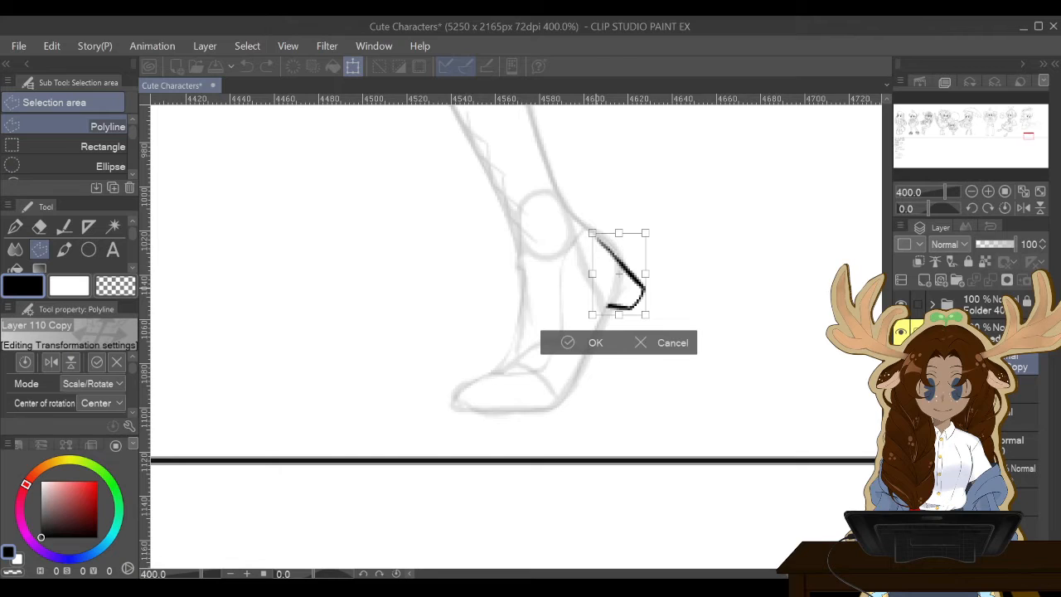
drag(605, 281, 607, 284)
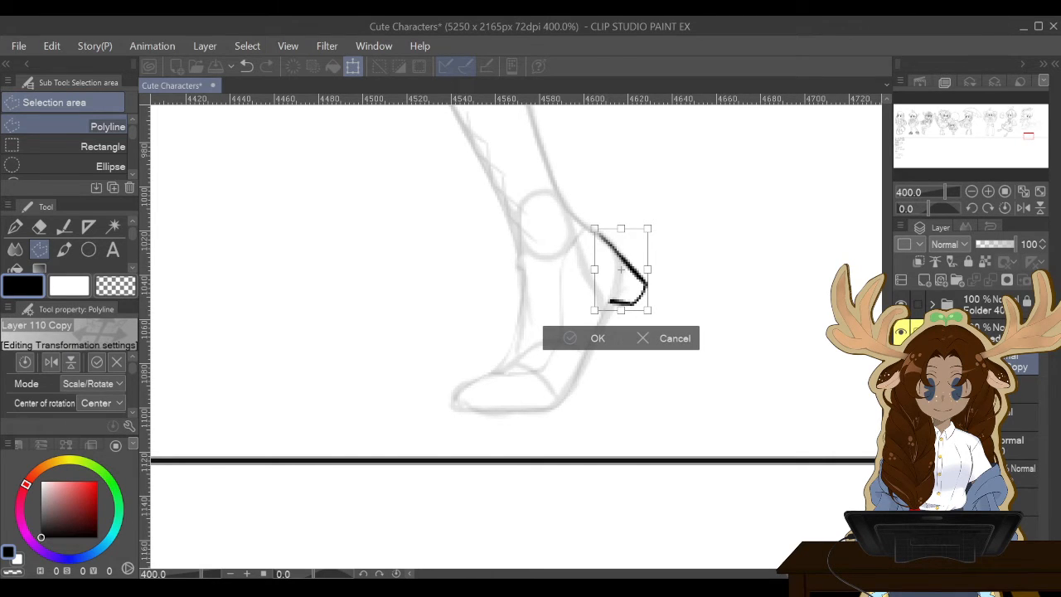
key(Return)
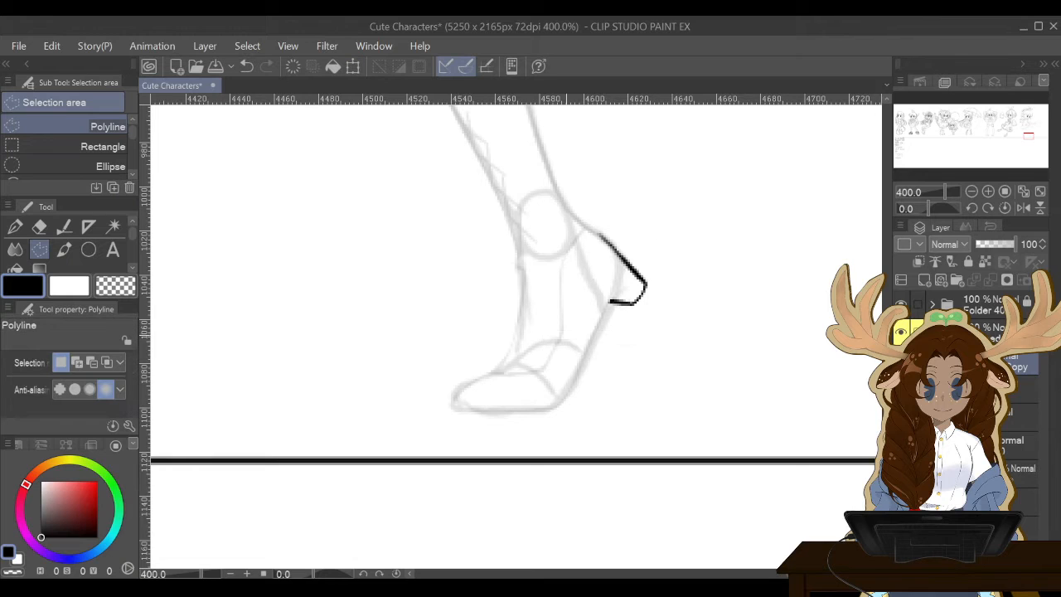
Ink a curved upper heel line from the ankle to the heel tip, and erase the old straight line under it.
key(p)
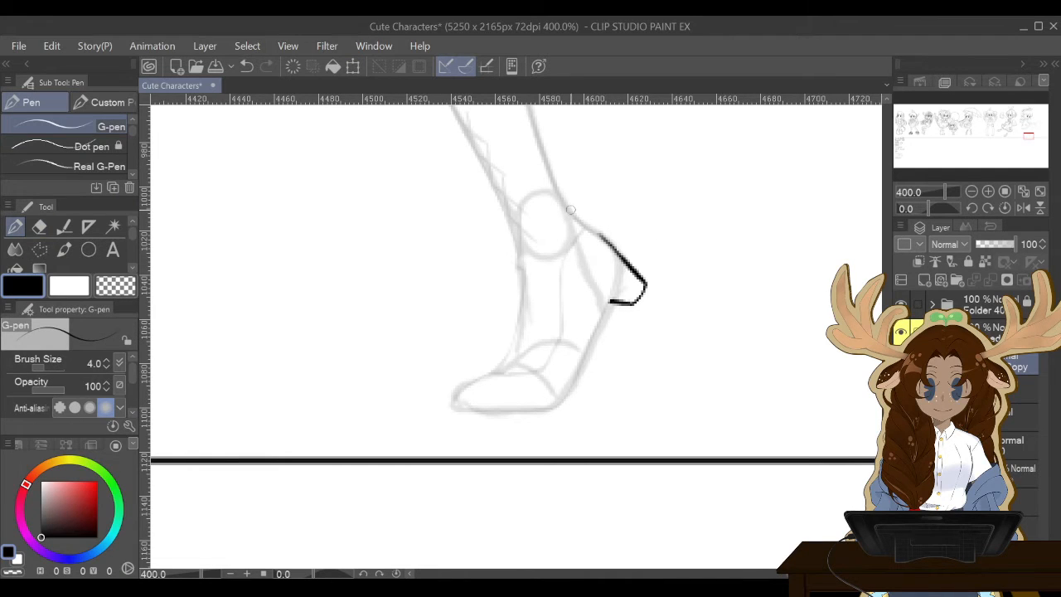
drag(572, 216, 644, 280)
key(e)
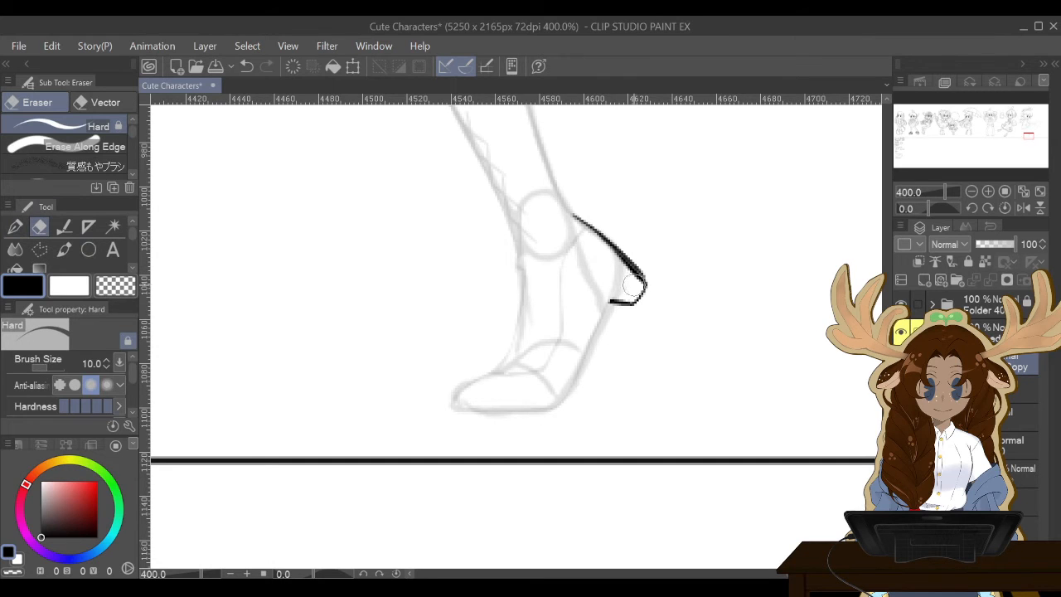
mouse_move(636, 284)
mouse_down()
mouse_move(621, 258)
mouse_move(562, 223)
mouse_move(632, 286)
mouse_move(642, 280)
mouse_up()
Polyline-select the heel's lower end, rotate and raise it slightly to level its bottom edge, and deselect.
key(m)
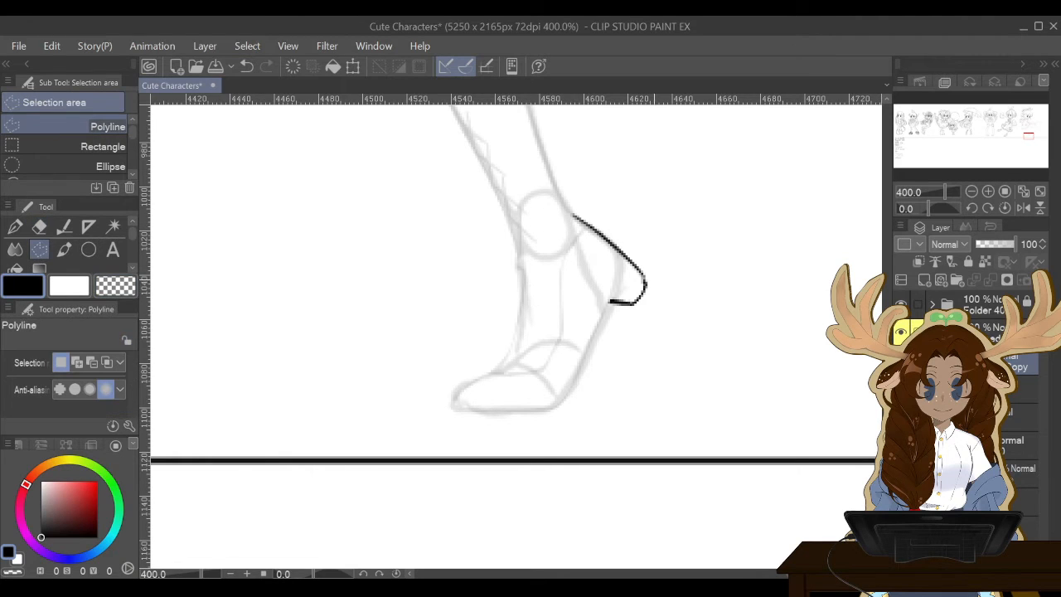
click(624, 278)
click(595, 289)
click(593, 314)
click(639, 325)
click(656, 279)
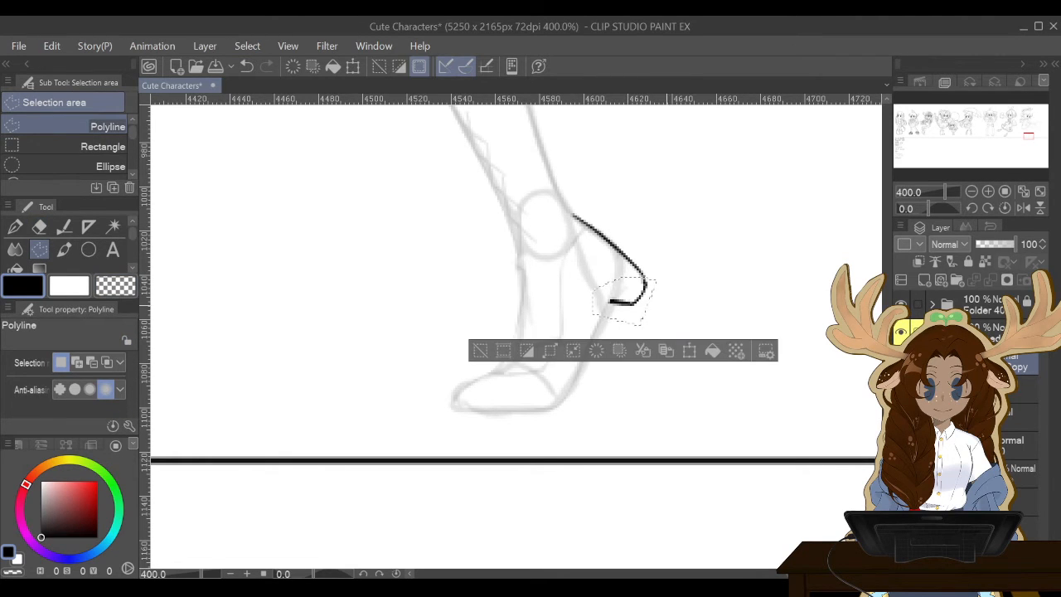
click(688, 351)
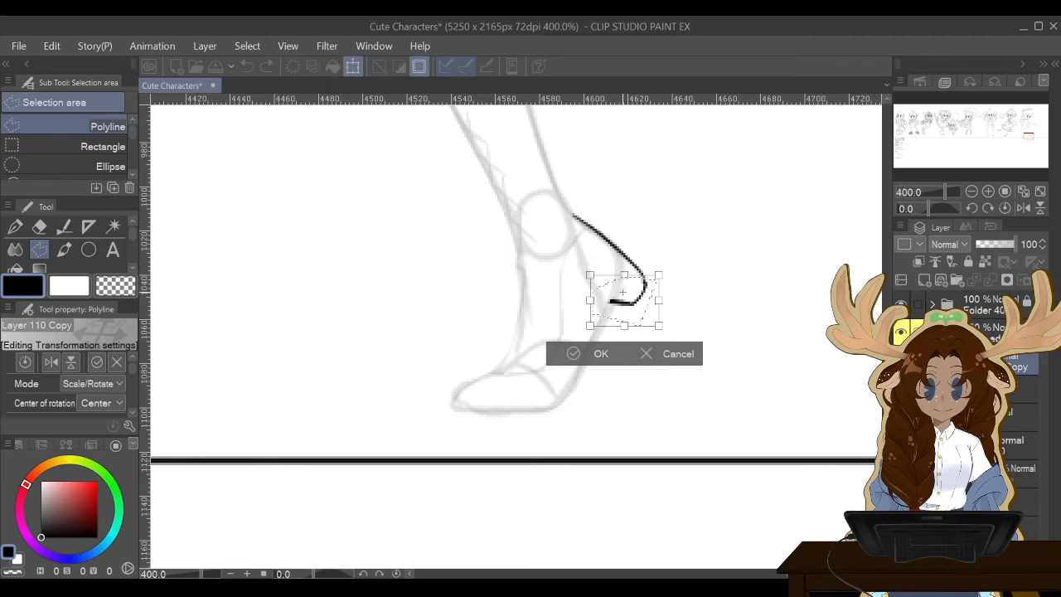
drag(620, 313, 673, 320)
key(Return)
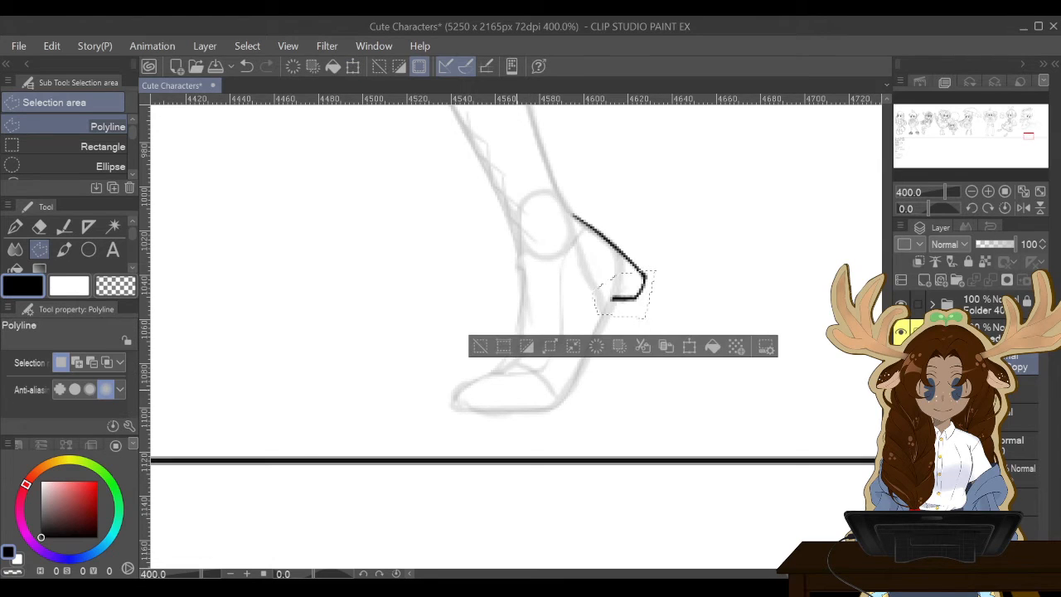
key(ctrl+d)
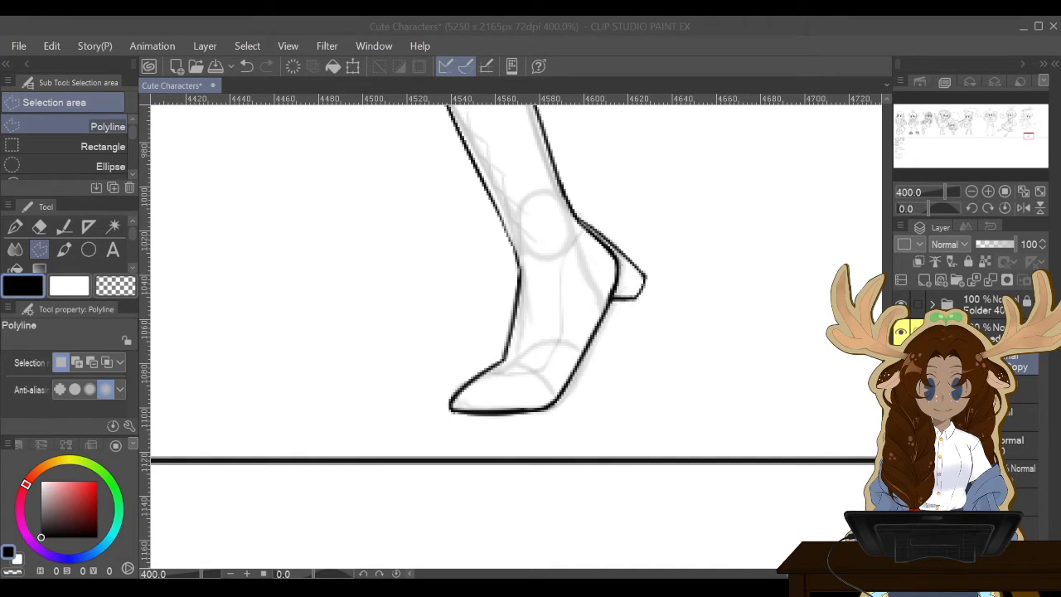
On the sock and shoe layer, ink a new shoe back line reaching out to the heel, and erase the old inner curve.
click(1020, 390)
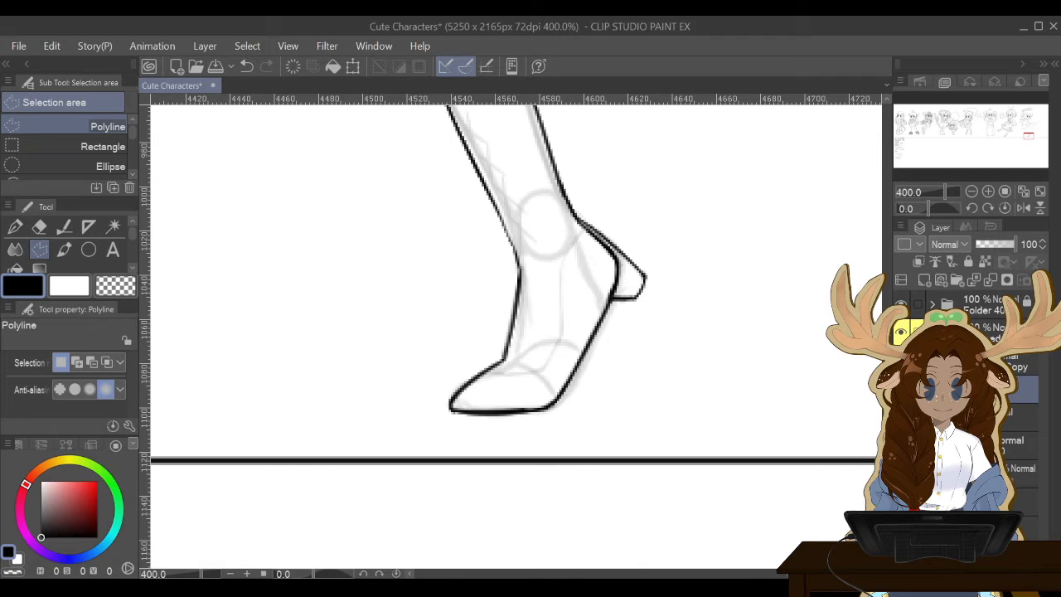
key(p)
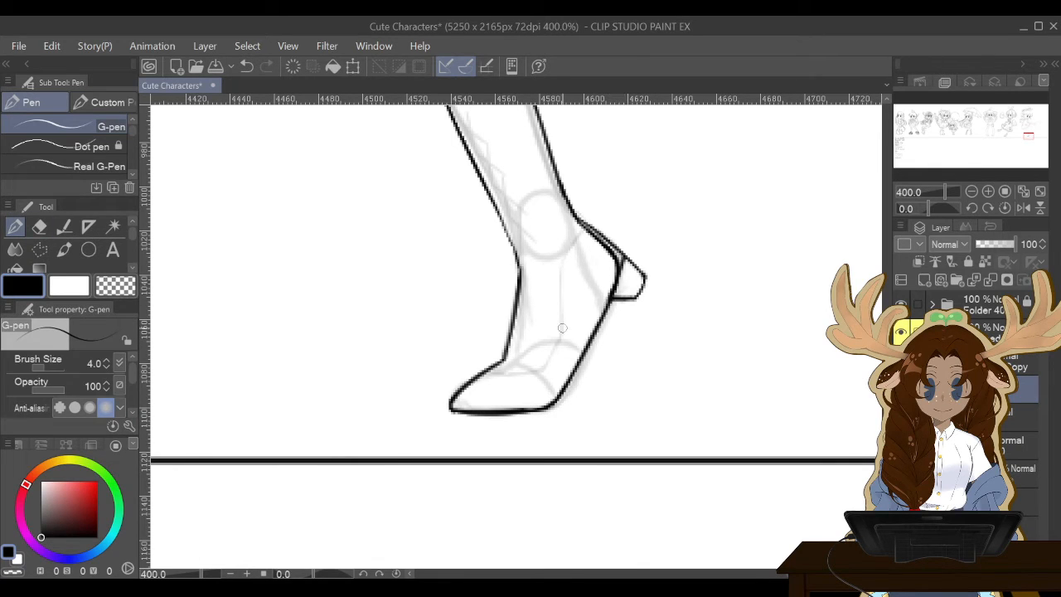
click(39, 226)
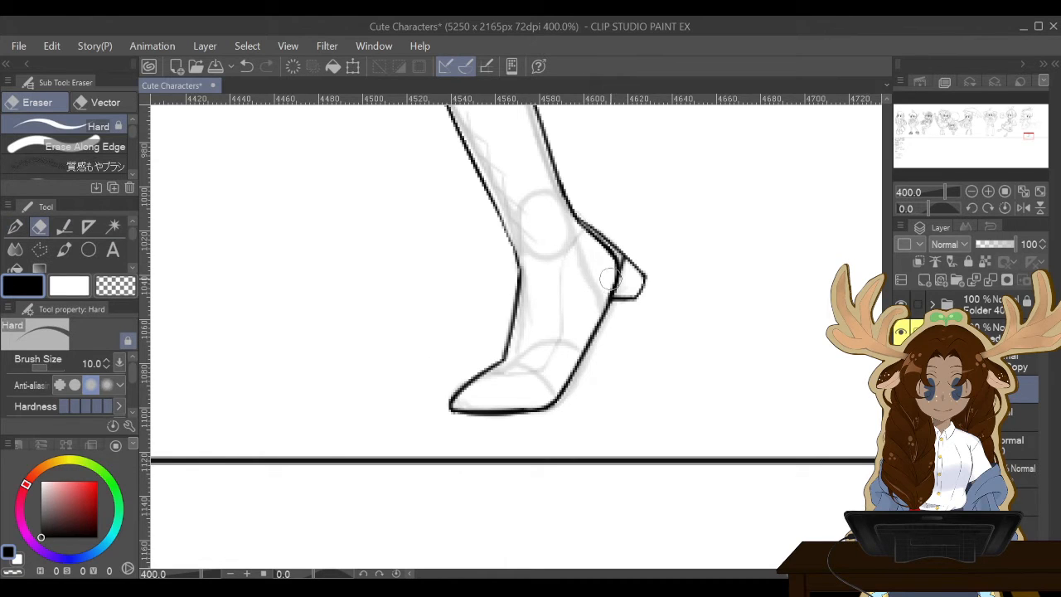
mouse_move(610, 280)
mouse_down()
mouse_move(609, 248)
mouse_move(551, 217)
mouse_up()
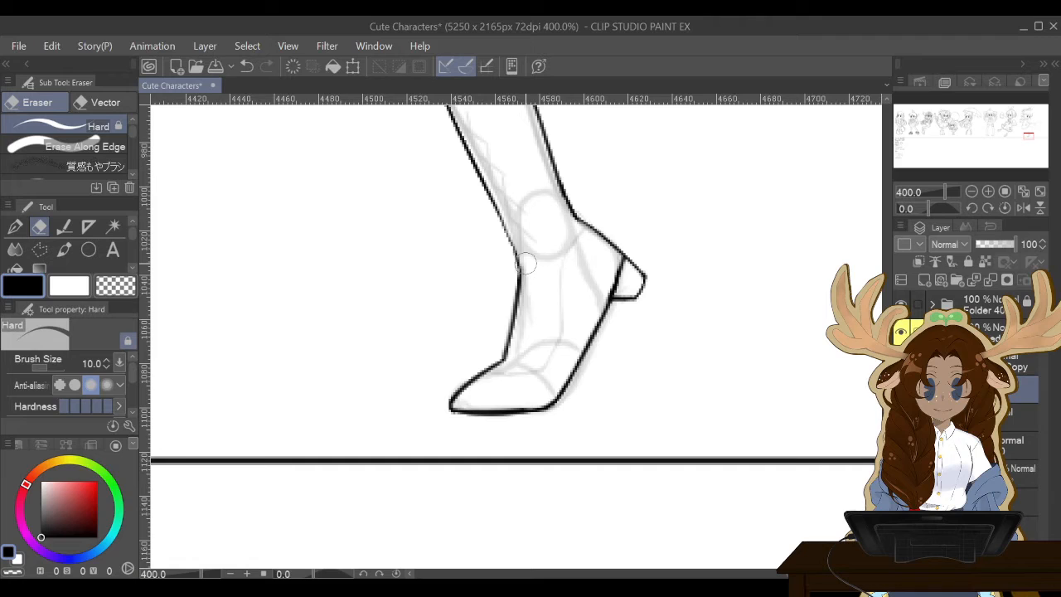
Ink over the curve from the ankle down to the back of the shoe, and erase the excess line at its corner.
click(15, 226)
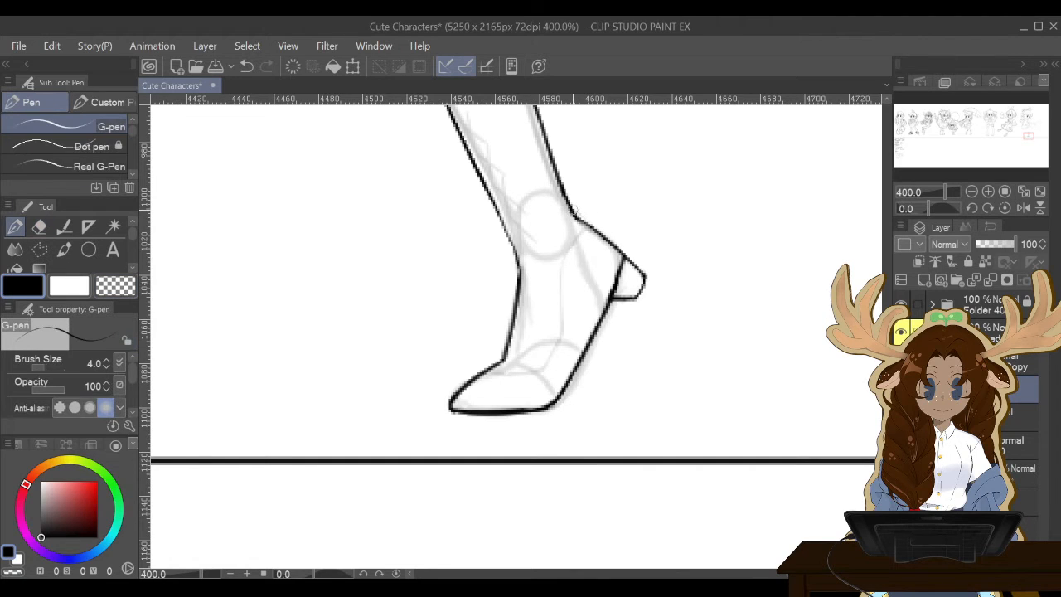
drag(574, 211, 620, 270)
click(39, 227)
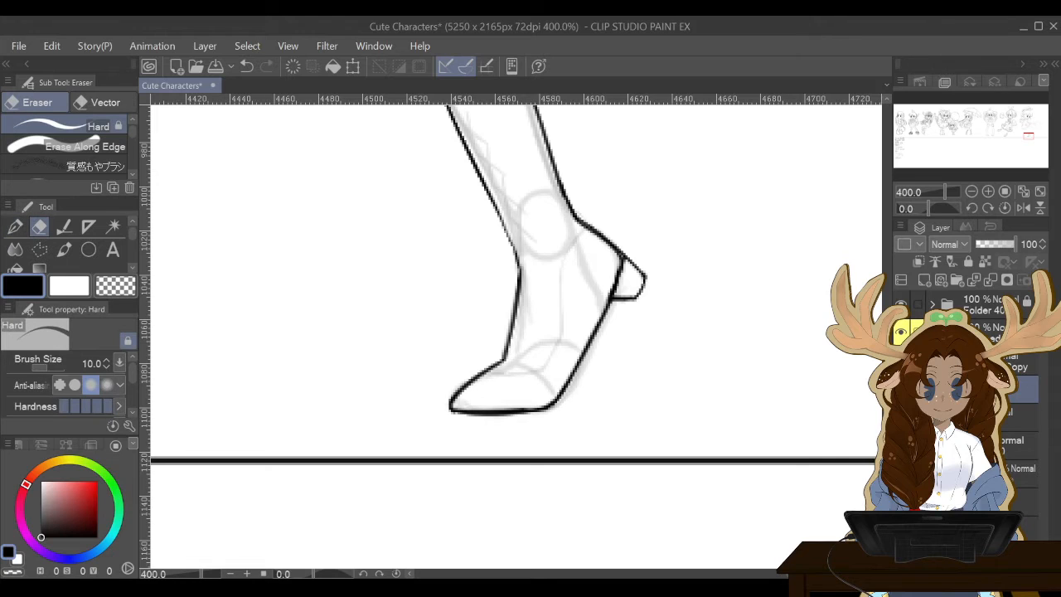
mouse_move(628, 263)
mouse_down()
mouse_move(590, 208)
mouse_move(609, 232)
mouse_up()
Erase the heel layer's upper line where it overlaps the shoe back, and merge the heel layer with the layer below.
click(1016, 363)
drag(627, 263, 618, 241)
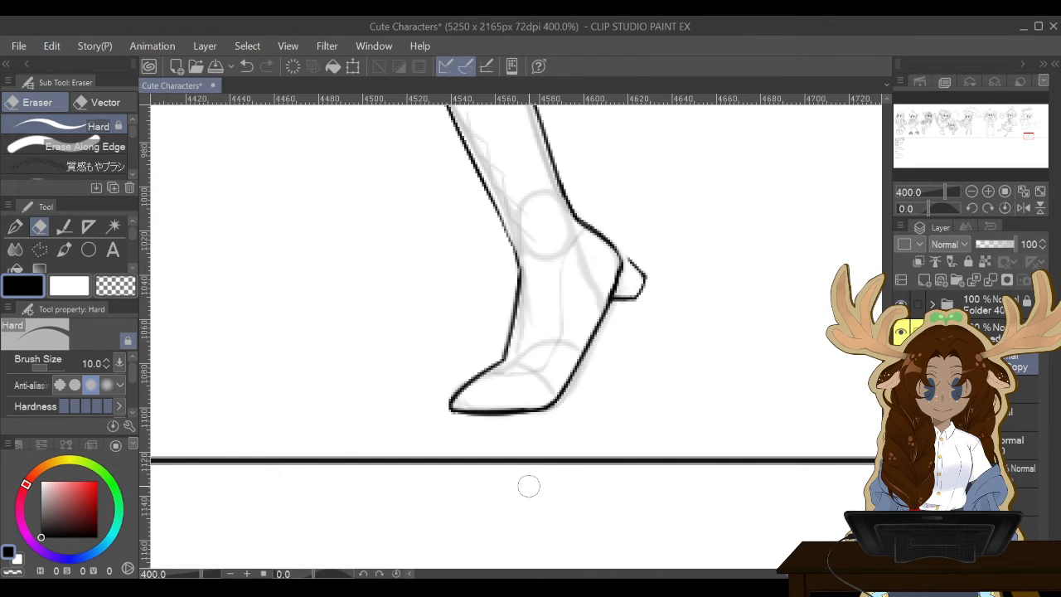
click(900, 362)
click(901, 362)
click(991, 280)
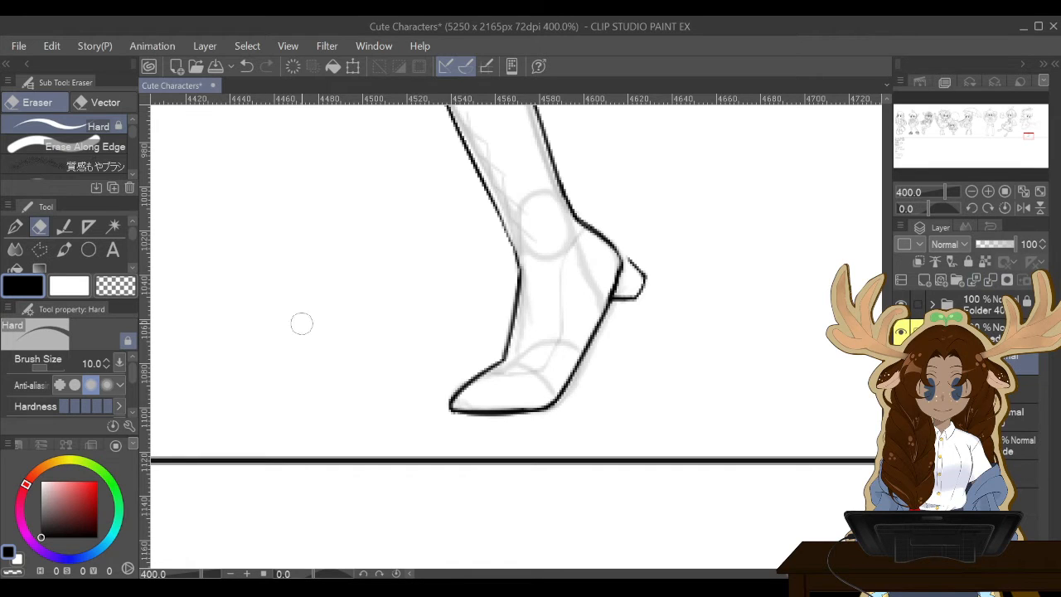
Thin the shoe's back line beside the heel, and ink the heel's upper edge so it joins the shoe.
click(14, 226)
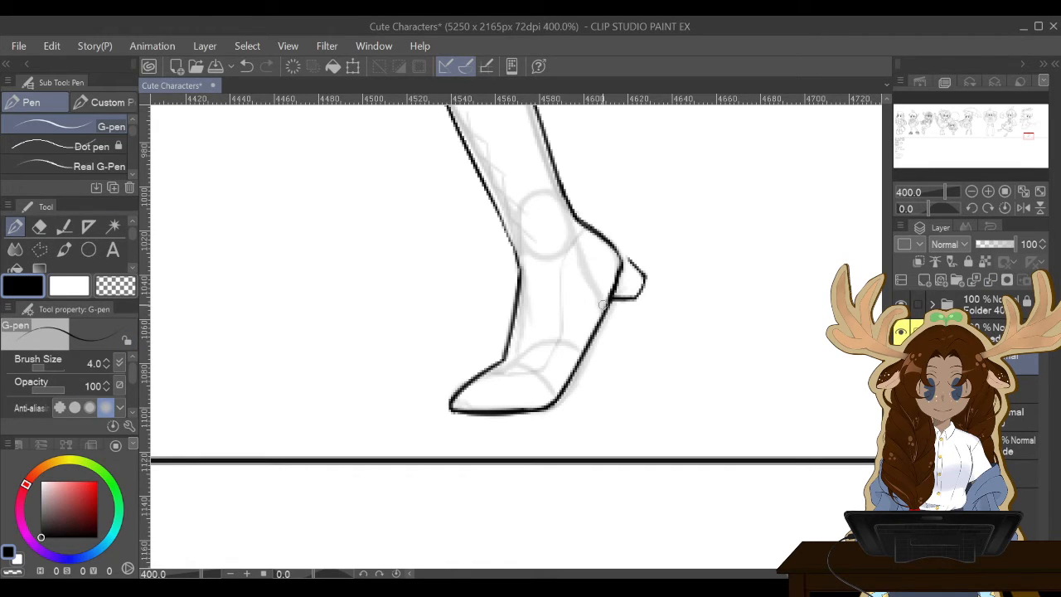
click(39, 226)
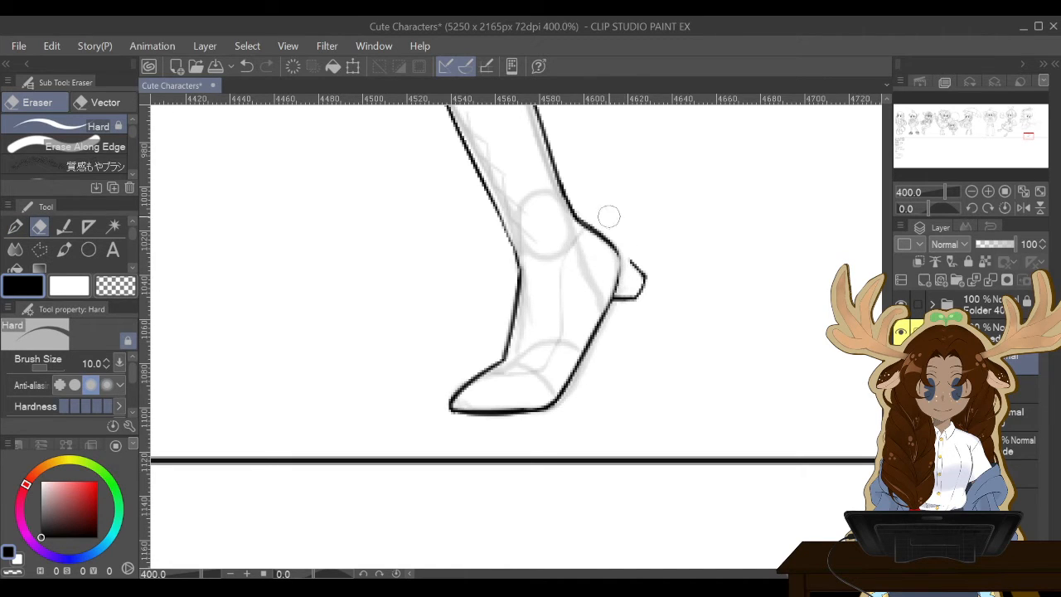
click(15, 226)
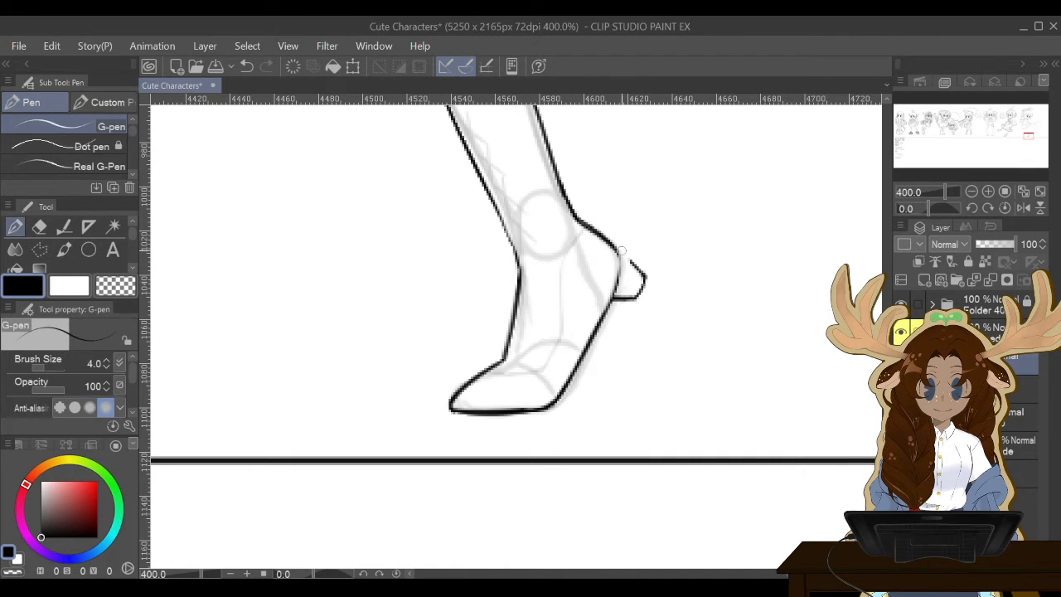
drag(618, 254, 641, 274)
Polyline-select the outer strip along the heel's upper edge, trim the line inside it, and deselect.
click(39, 249)
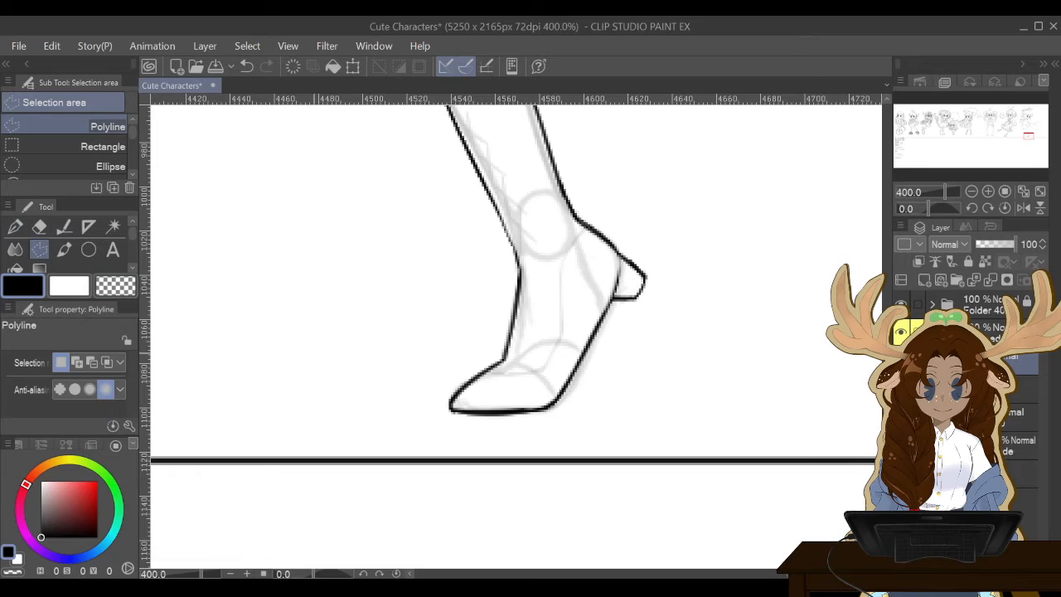
click(643, 277)
click(623, 245)
click(634, 231)
click(666, 262)
click(647, 280)
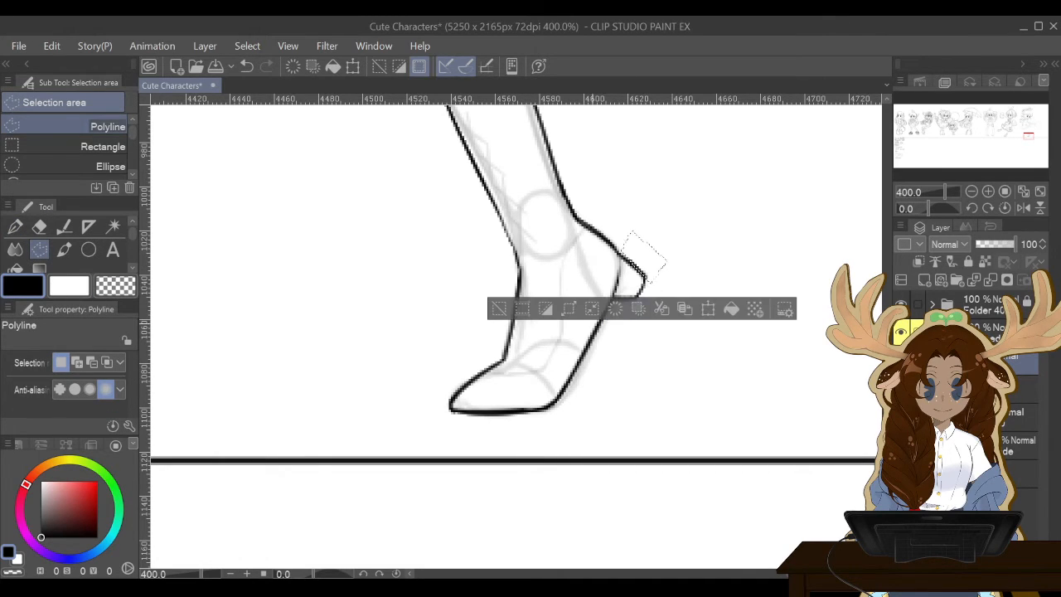
key(ctrl+d)
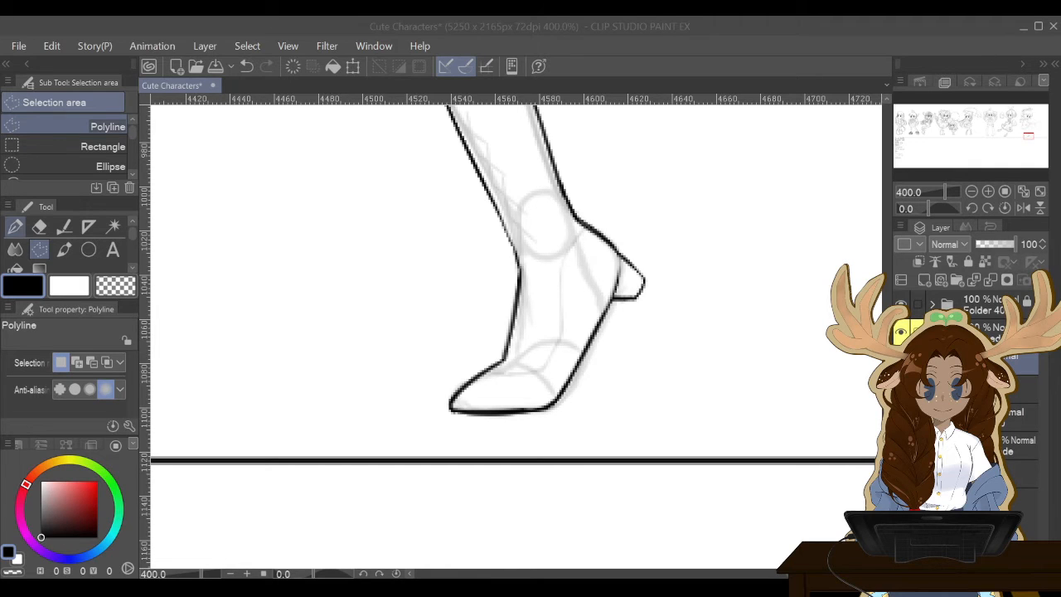
Ink the shoe opening with a short curve across the instep and a long curve down from behind the ankle.
click(15, 227)
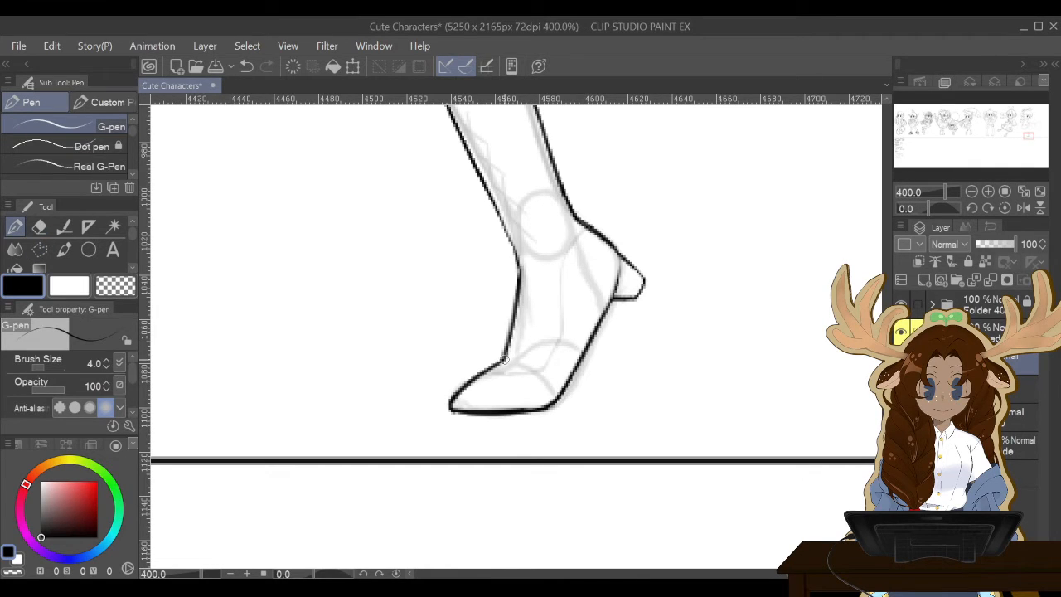
drag(501, 360, 542, 358)
drag(588, 229, 547, 360)
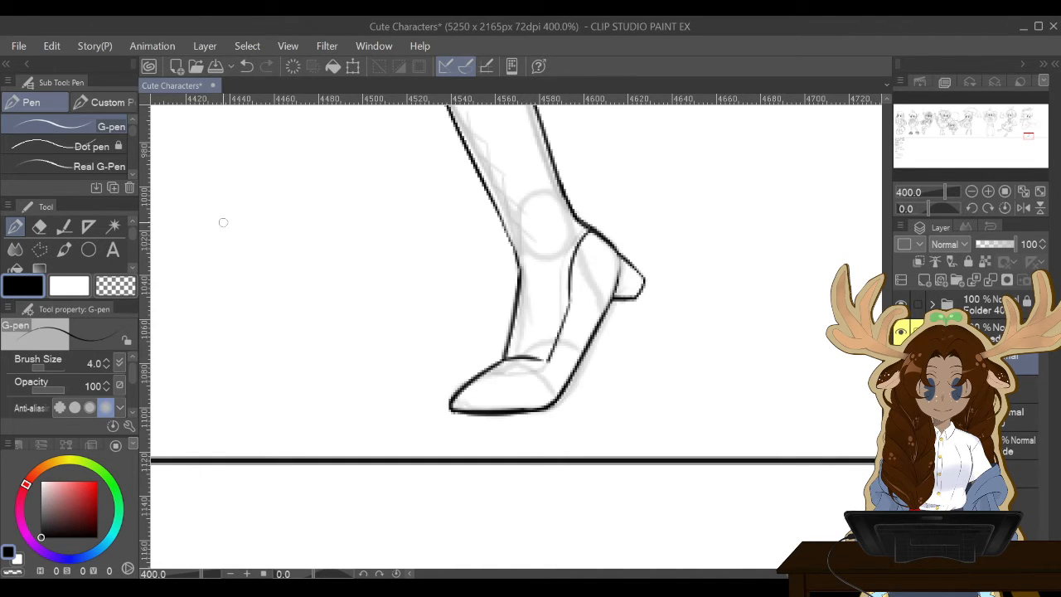
Redraw the lower end of the shoe's side opening line until it meets the instep curve cleanly.
drag(570, 302, 547, 361)
click(246, 65)
drag(568, 306, 546, 362)
click(246, 65)
drag(568, 309, 547, 362)
key(e)
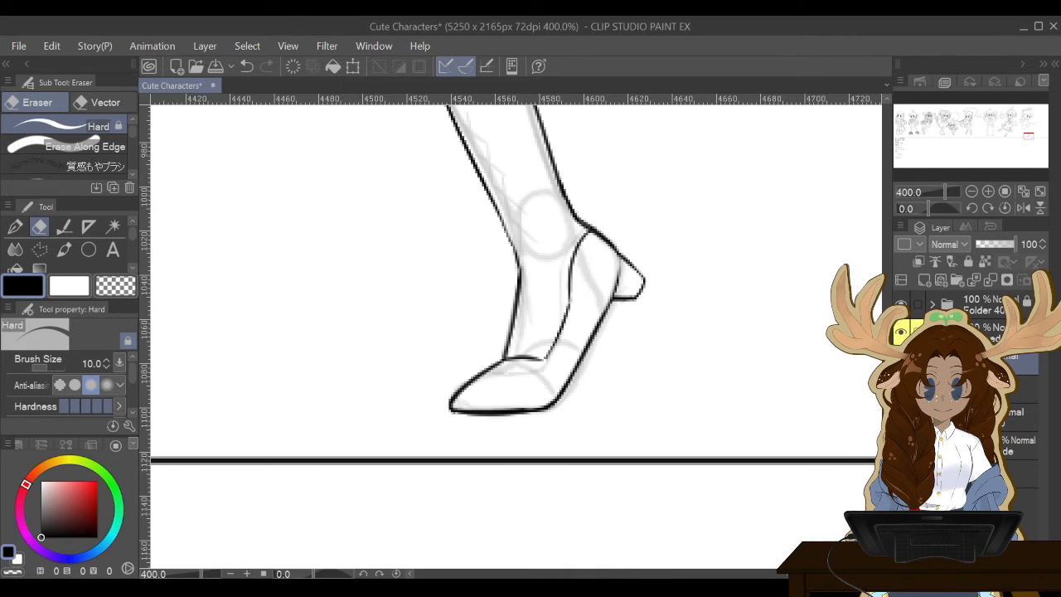
Extend the sock's back line upward to the base of the sketched ruffle.
click(15, 226)
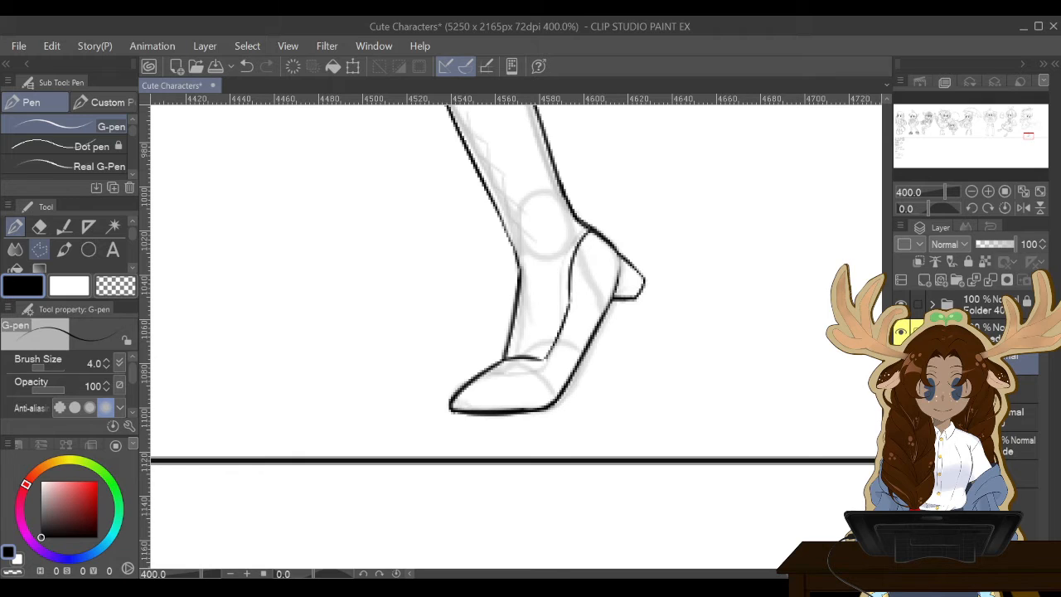
scroll(515, 335, up, 5)
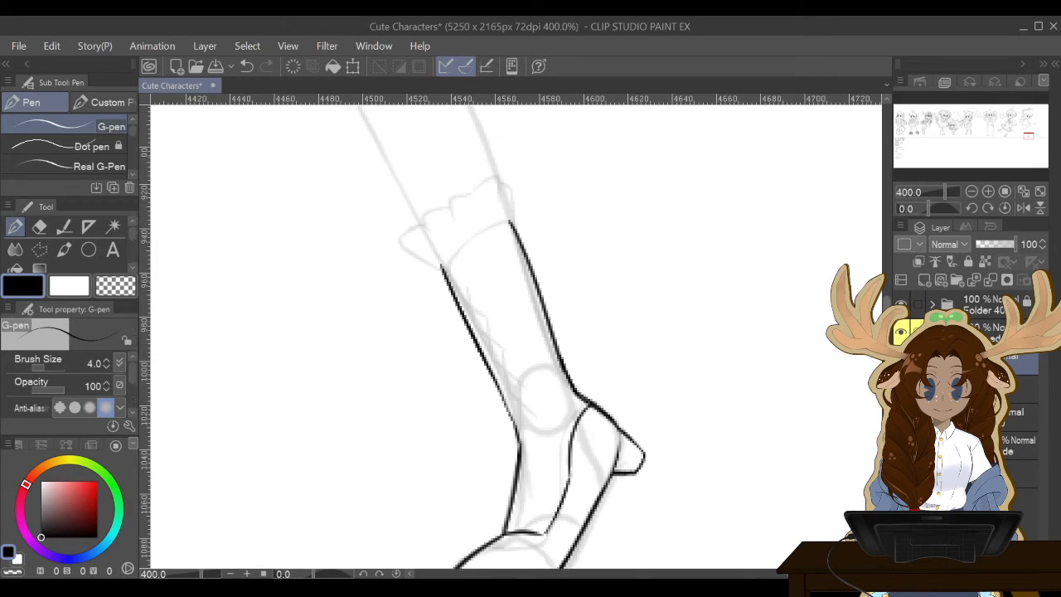
scroll(515, 336, down, 1)
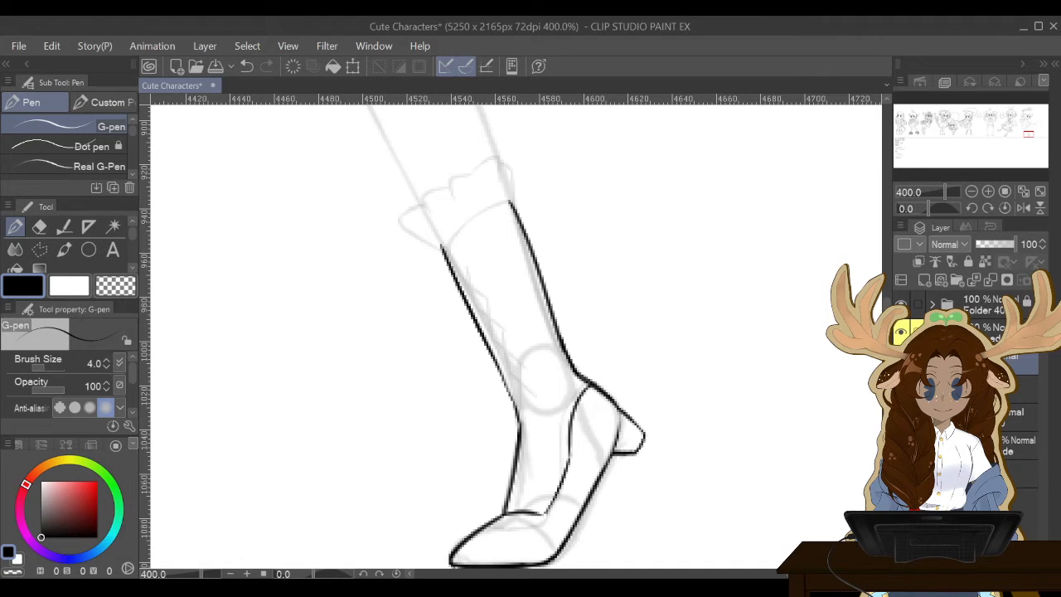
drag(510, 192, 534, 273)
key(e)
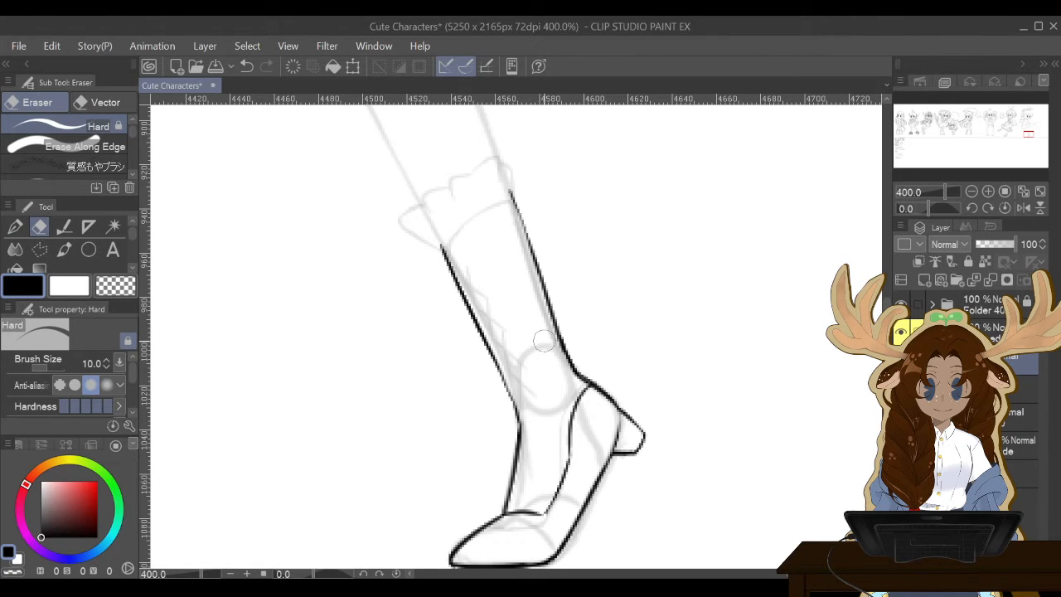
key(p)
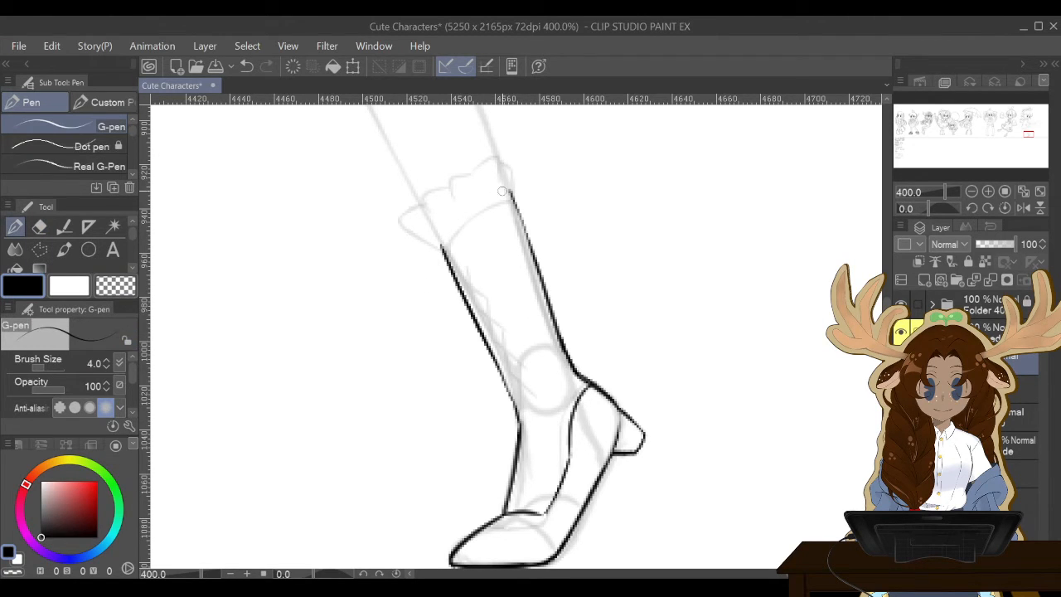
Ink a curved cuff line across the top of the sock, from its back edge to its front edge.
mouse_move(508, 192)
mouse_down()
mouse_move(466, 222)
mouse_move(451, 260)
mouse_up()
key(ctrl+z)
mouse_move(508, 189)
mouse_down()
mouse_move(471, 203)
mouse_move(445, 265)
mouse_up()
Re-ink the sock's front line from the cuff down toward the ankle, and erase the old line beside it.
drag(446, 258, 485, 344)
drag(464, 307, 507, 387)
click(39, 227)
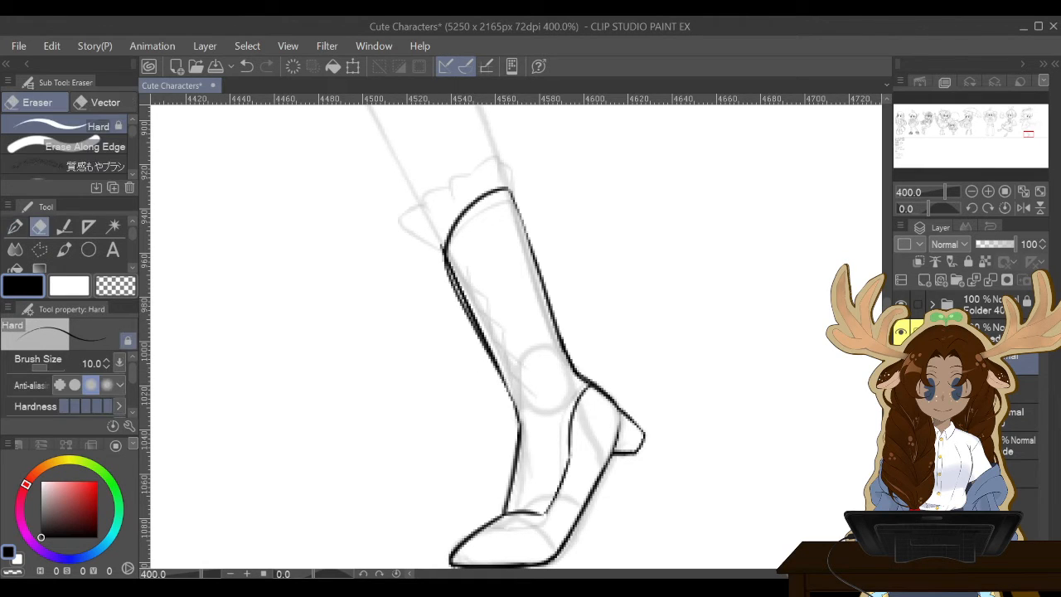
mouse_move(468, 251)
mouse_down()
mouse_move(454, 257)
mouse_move(455, 278)
mouse_move(504, 375)
mouse_up()
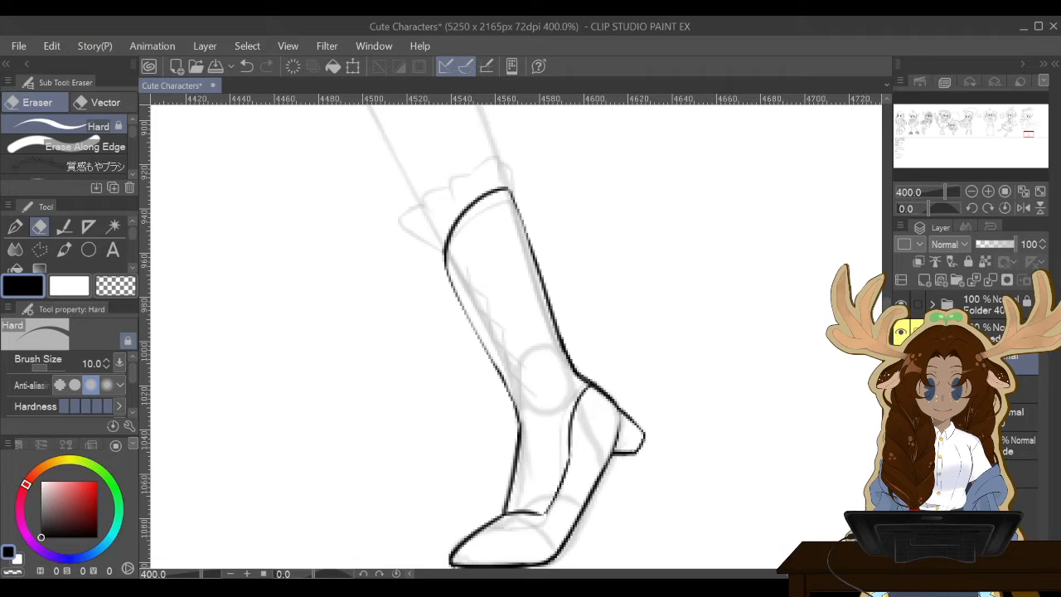
Create a new layer and ink a scalloped ruffle with fold lines around the sock cuff.
click(924, 280)
scroll(513, 331, up, 3)
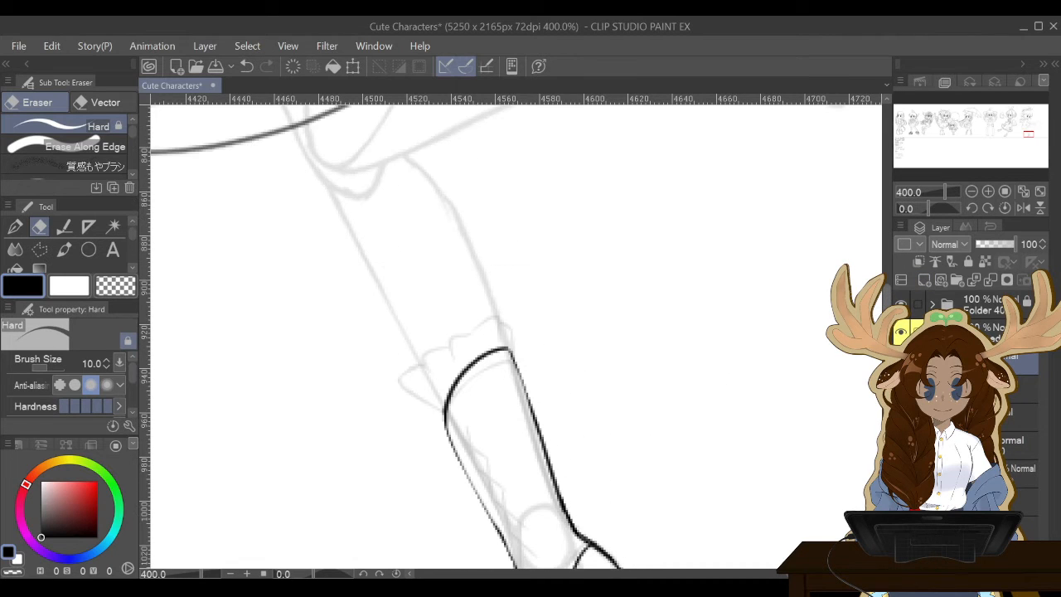
key(p)
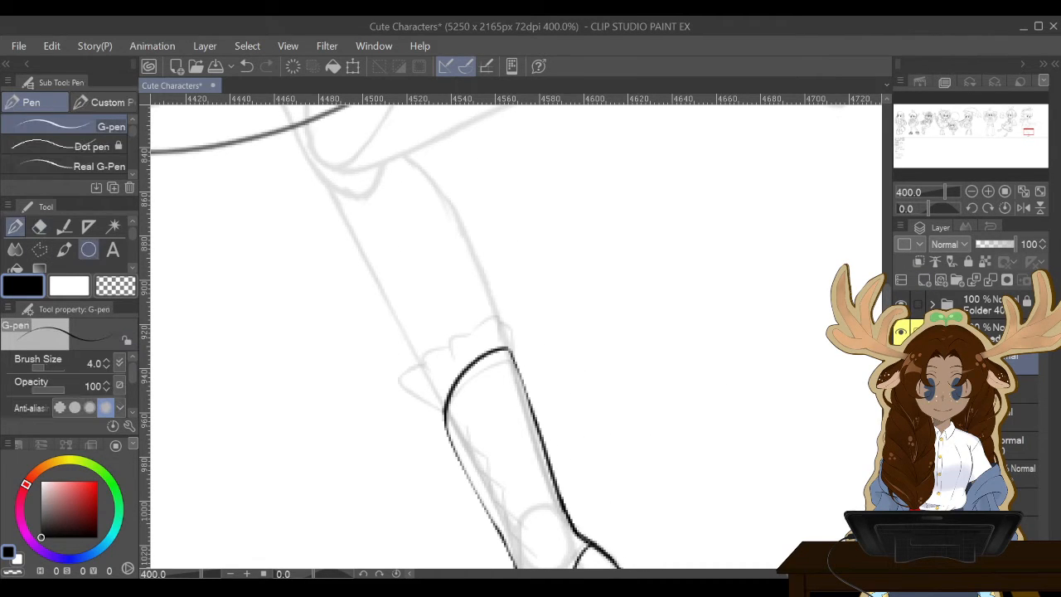
mouse_move(509, 348)
mouse_down()
mouse_move(507, 324)
mouse_move(481, 315)
mouse_up()
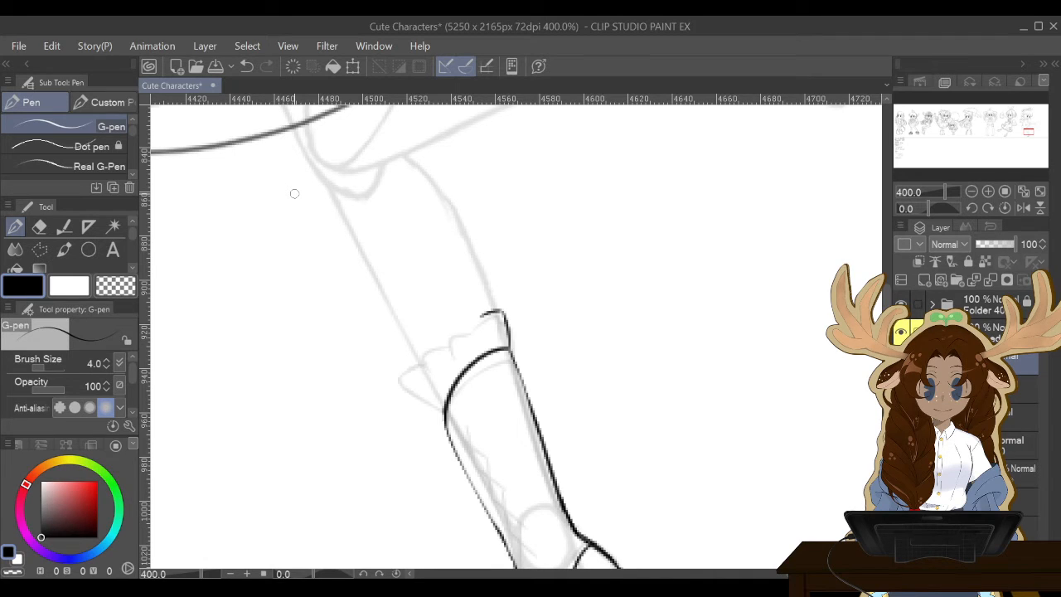
key(ctrl+z)
mouse_move(508, 349)
mouse_down()
mouse_move(504, 311)
mouse_move(463, 316)
mouse_move(447, 333)
mouse_move(489, 348)
mouse_move(470, 356)
mouse_move(441, 333)
mouse_move(426, 342)
mouse_move(422, 362)
mouse_move(452, 383)
mouse_move(406, 381)
mouse_move(438, 412)
mouse_move(405, 416)
mouse_move(445, 427)
mouse_up()
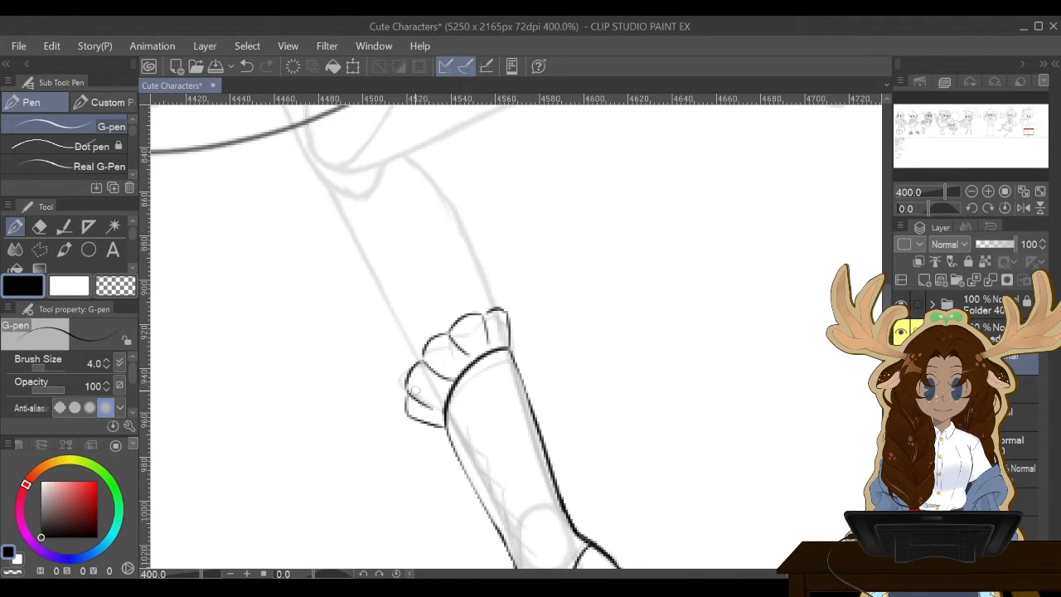
Ink the lowest fold line of the ruffle down to the cuff, and erase its stray ends.
drag(408, 393, 433, 407)
key(e)
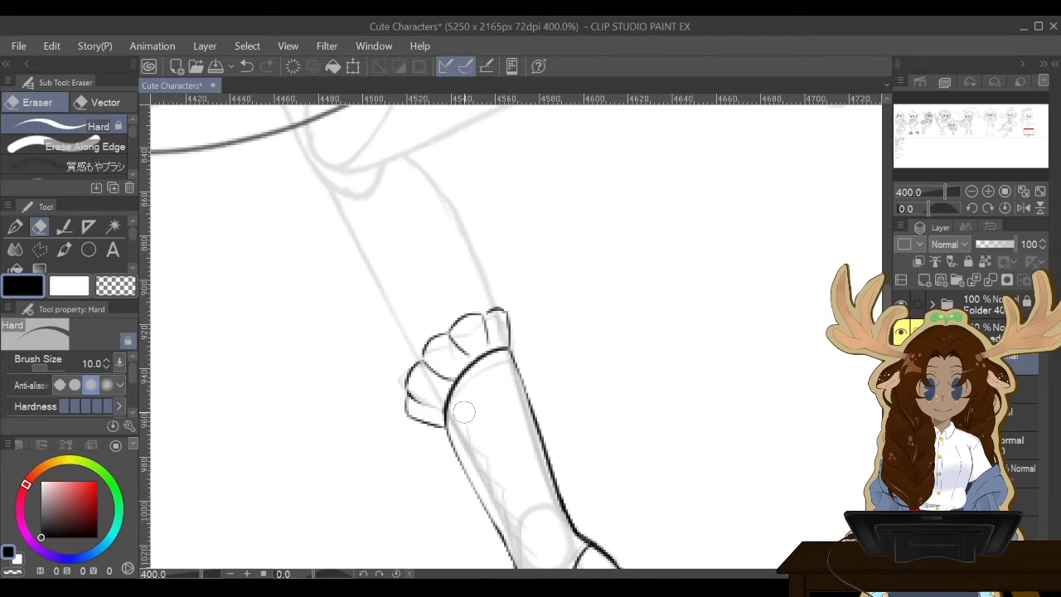
key(p)
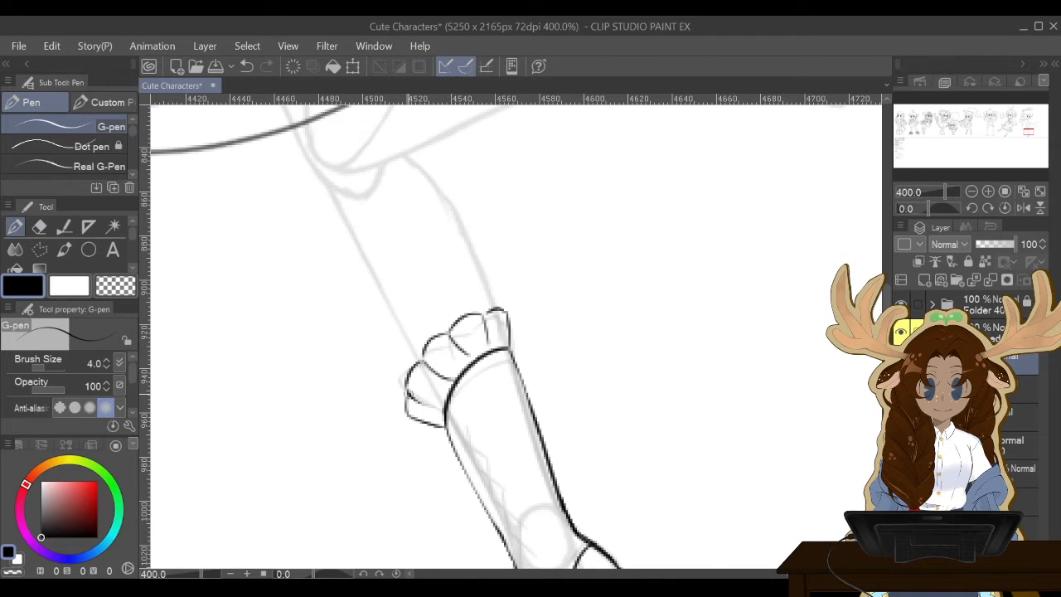
drag(406, 401, 444, 413)
key(e)
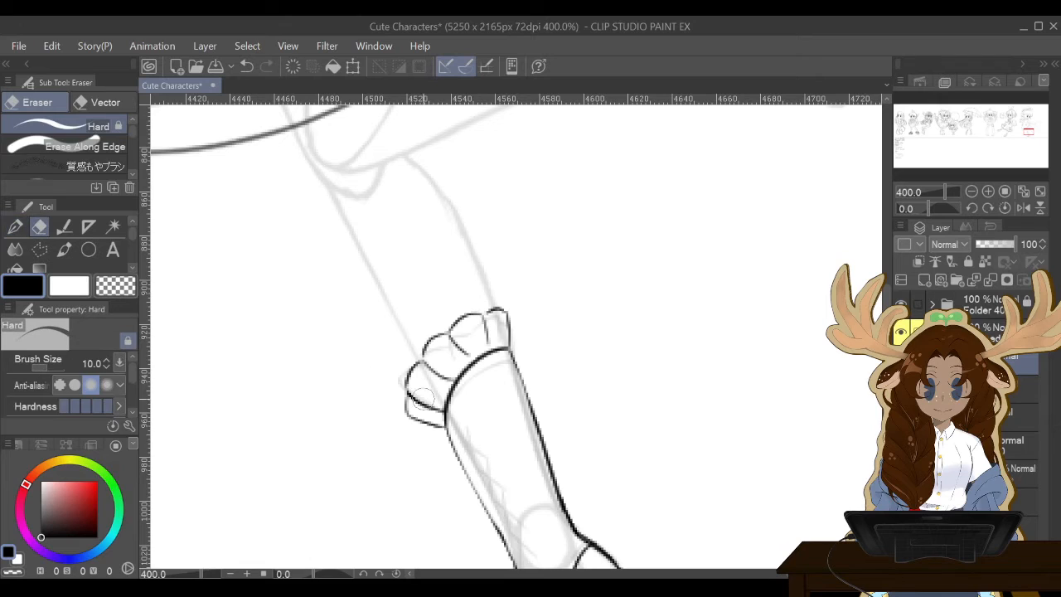
click(409, 402)
Clean the front ankle line of the sock, and merge the ruffle layer with the layer below.
scroll(226, 284, down, 5)
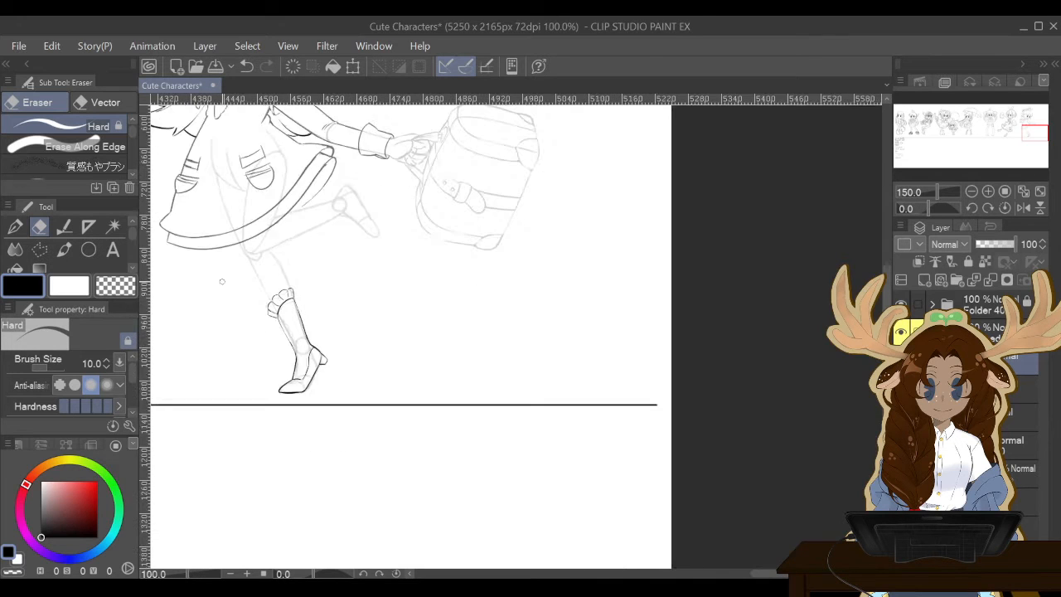
scroll(221, 281, up, 5)
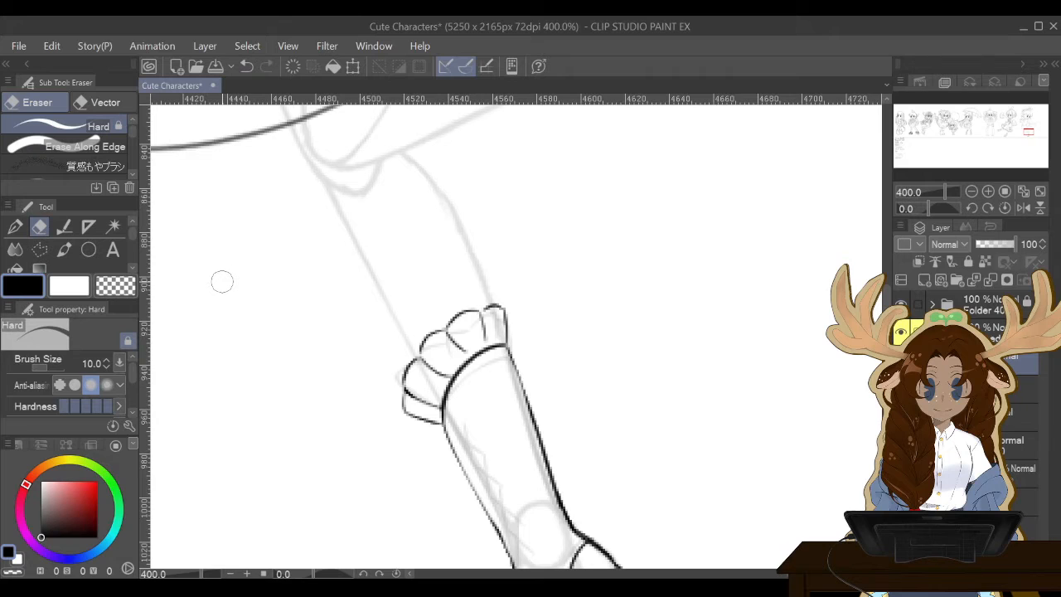
drag(886, 296, 885, 304)
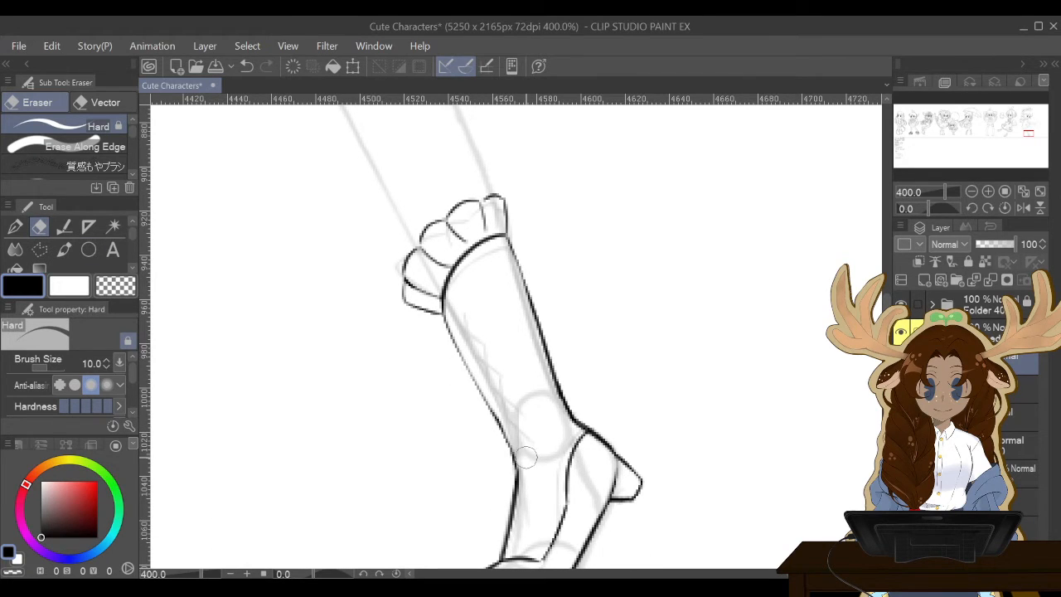
click(990, 280)
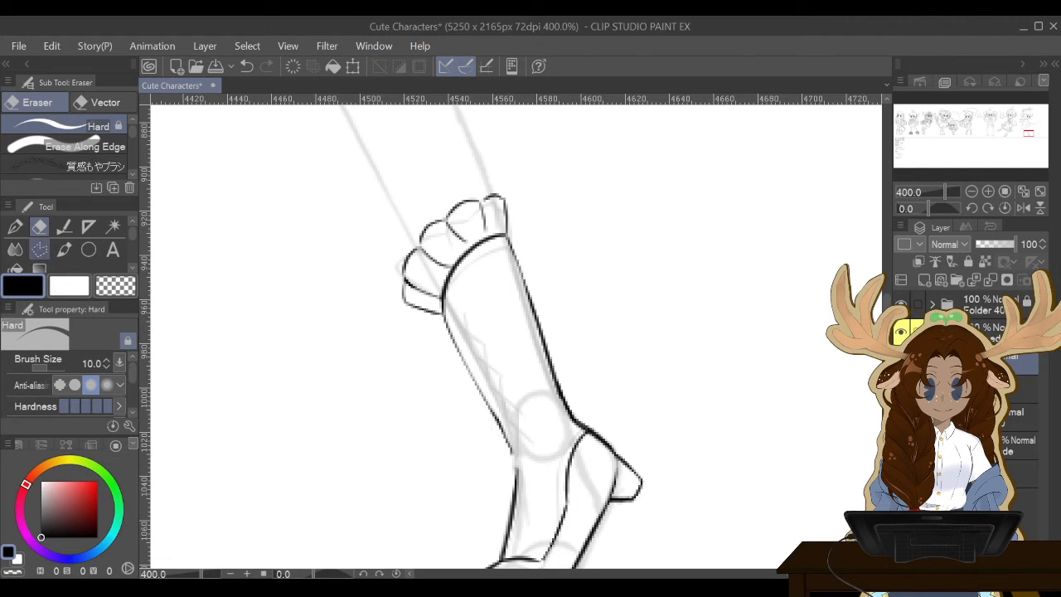
Ink a short curved line at the front of the ankle, joining the sock's front line to the top line of the foot.
click(15, 226)
drag(505, 446, 519, 475)
click(246, 66)
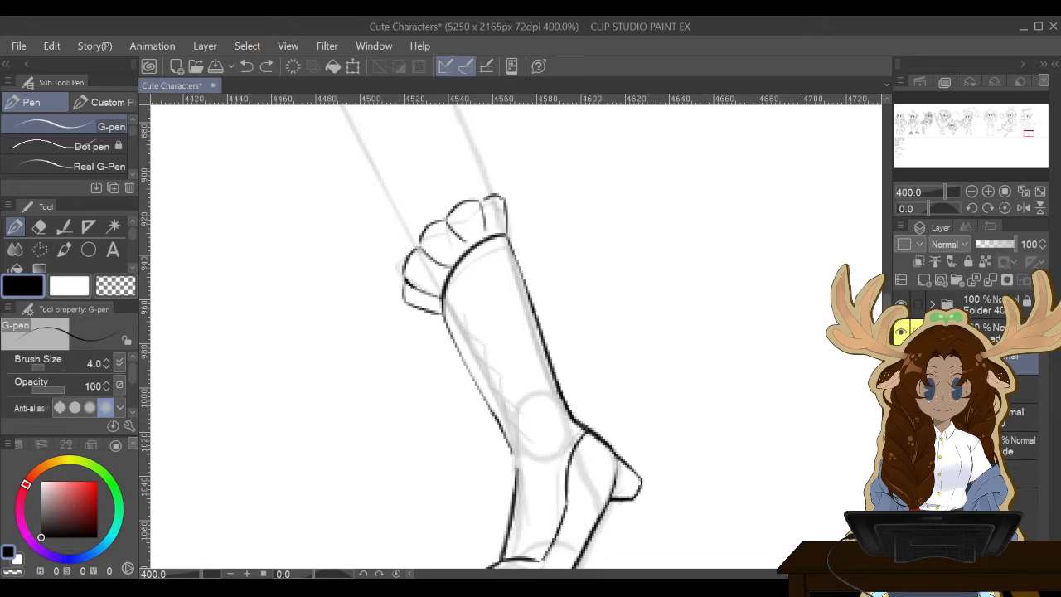
drag(506, 445, 517, 473)
click(39, 226)
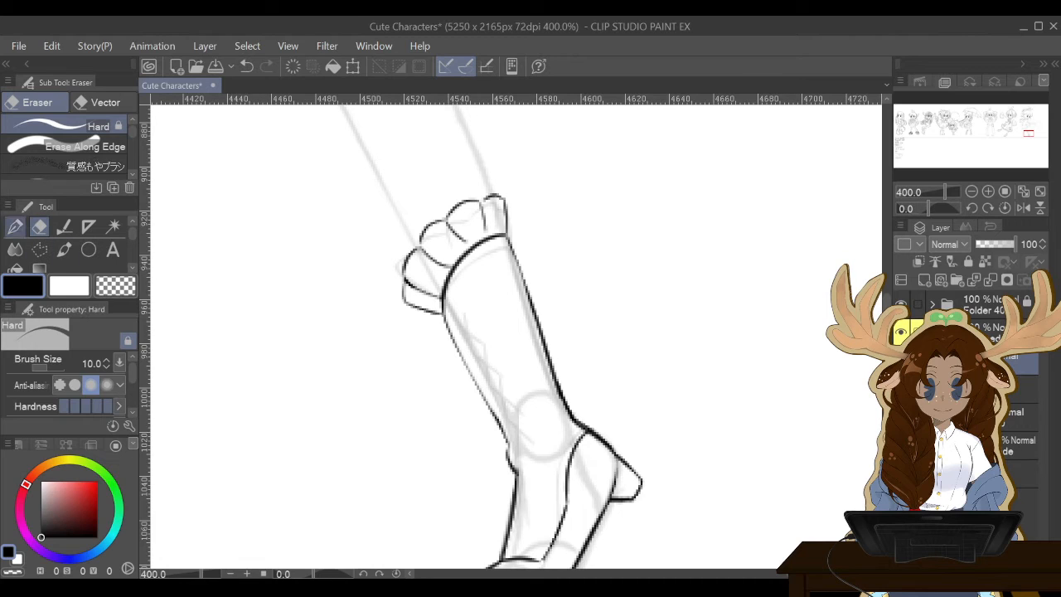
click(14, 226)
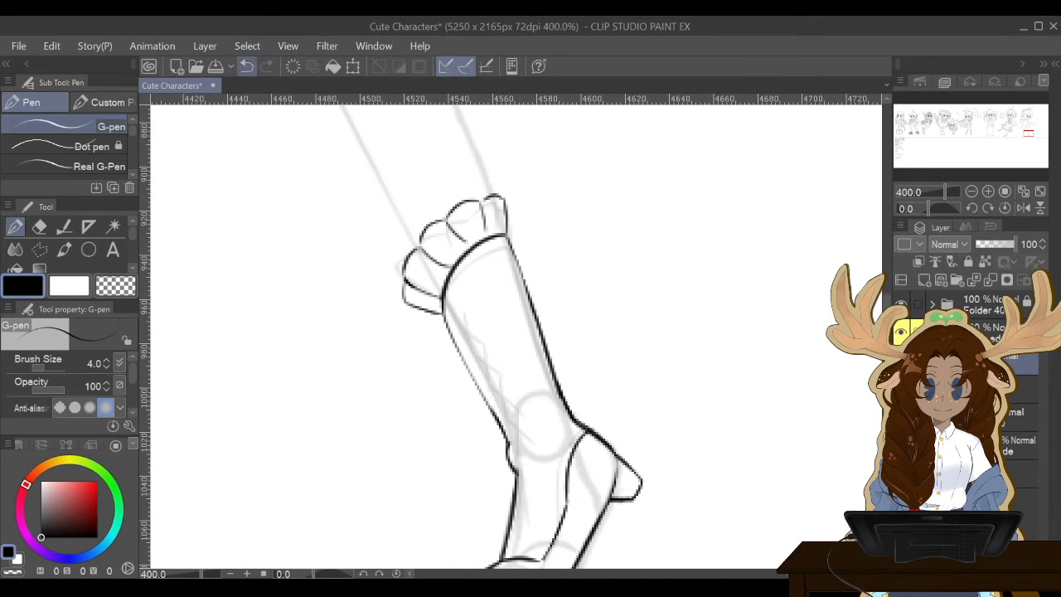
key(ctrl+z)
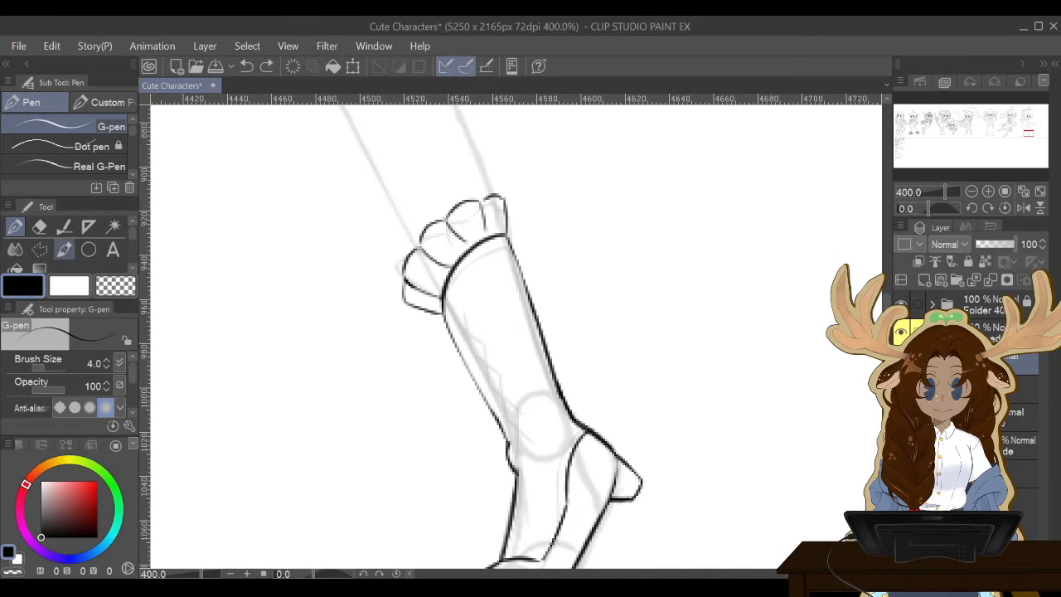
Erase the rough edge of the front ankle curve, and re-ink its join with the sock's front line.
click(39, 226)
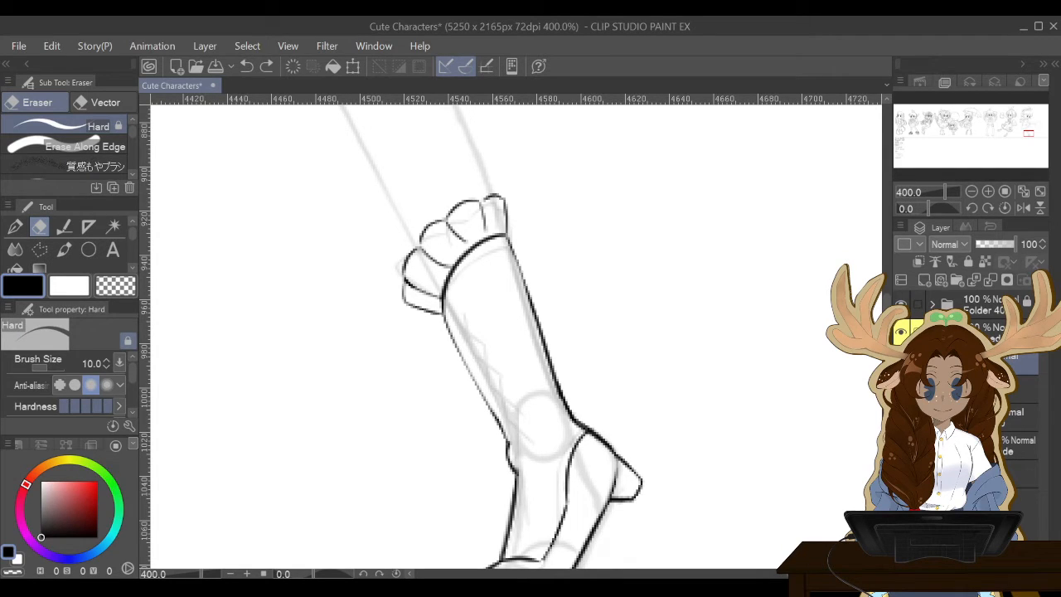
drag(519, 447, 512, 449)
click(15, 226)
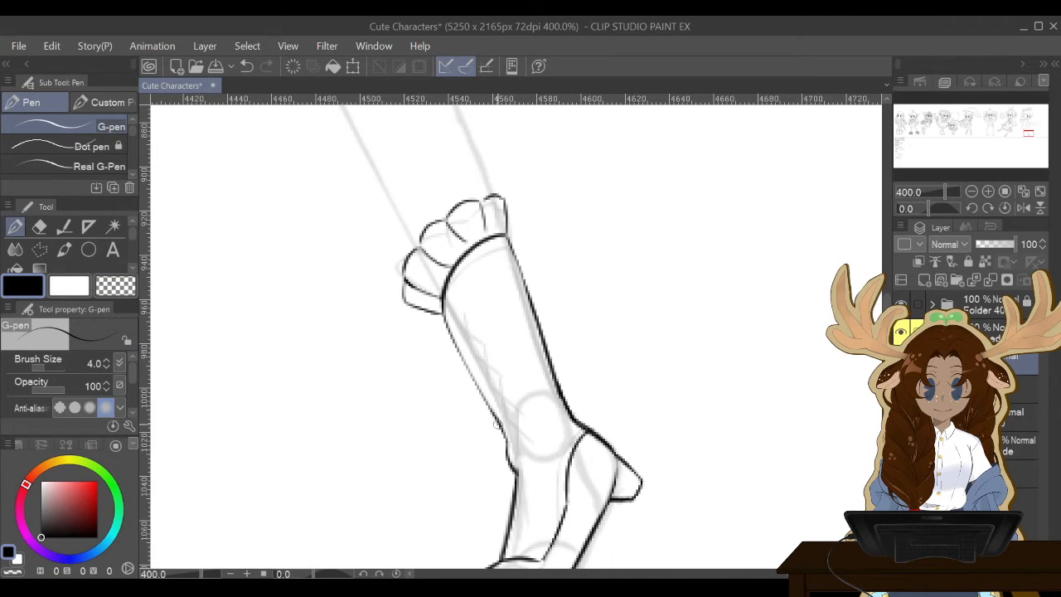
drag(505, 432, 513, 458)
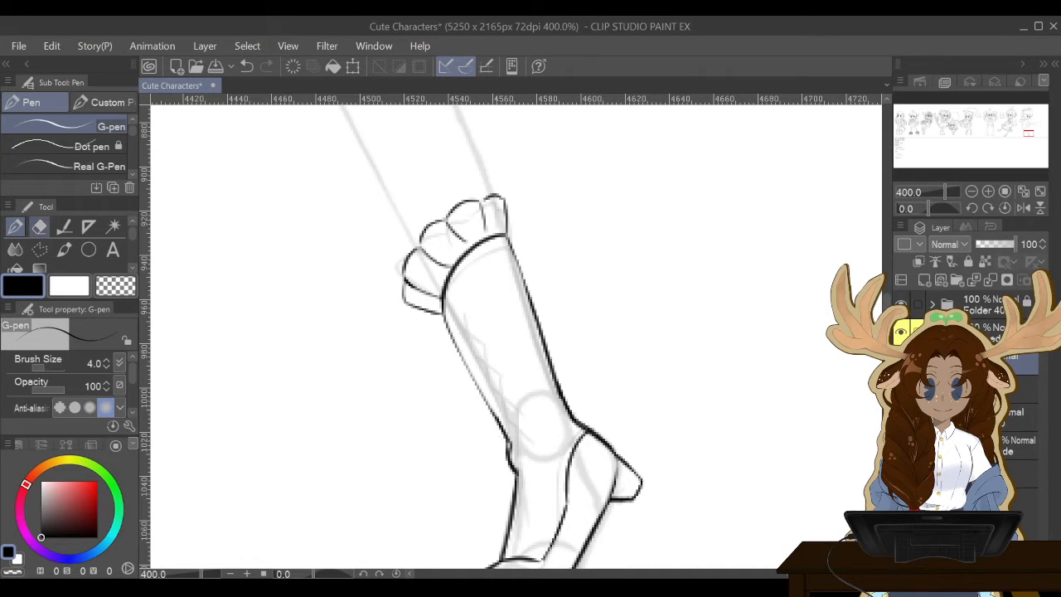
Clean up and redraw the standing leg's boot front outline just above the ankle with the Hard eraser and G-pen.
key(e)
mouse_move(493, 483)
mouse_down()
mouse_move(499, 463)
mouse_move(516, 461)
mouse_up()
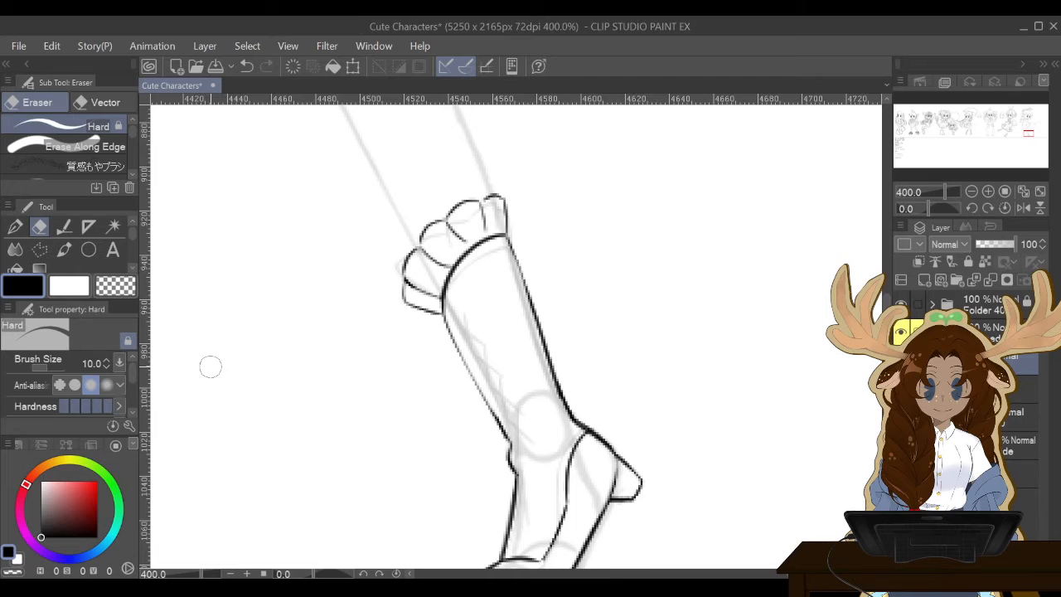
click(14, 226)
drag(510, 455, 506, 433)
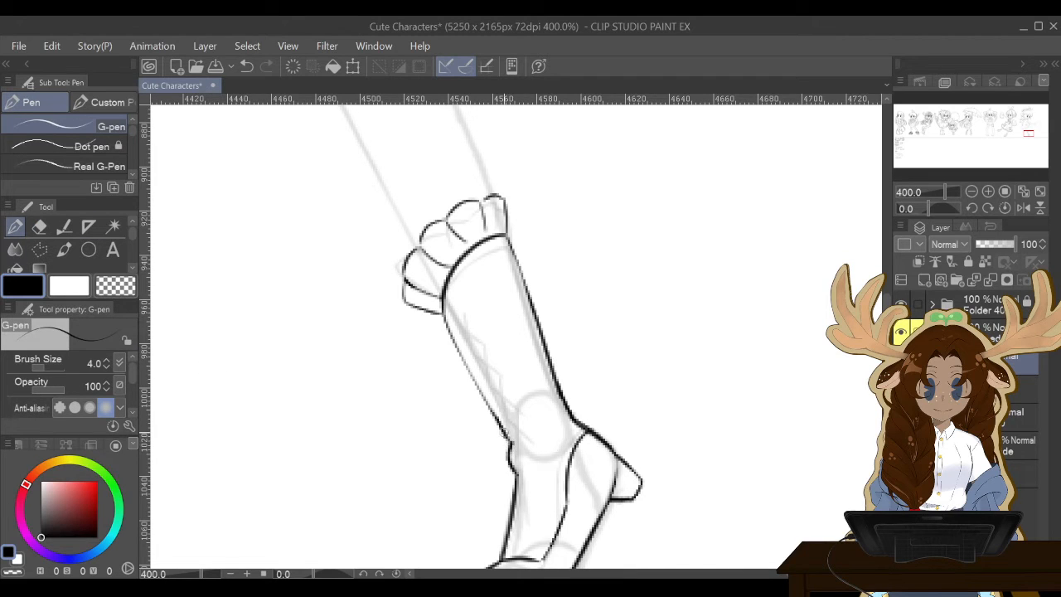
click(39, 226)
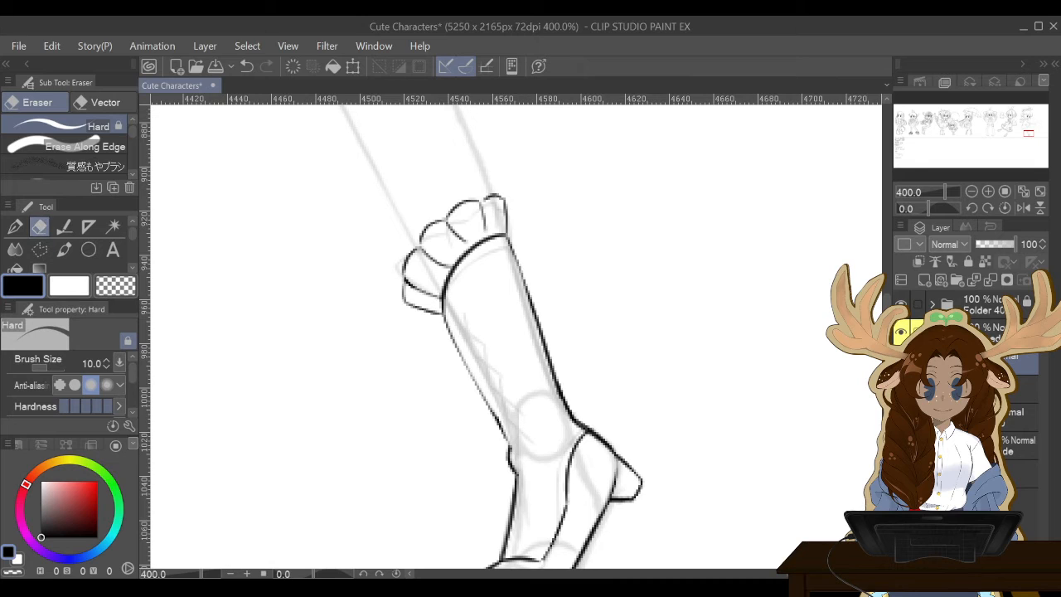
click(14, 227)
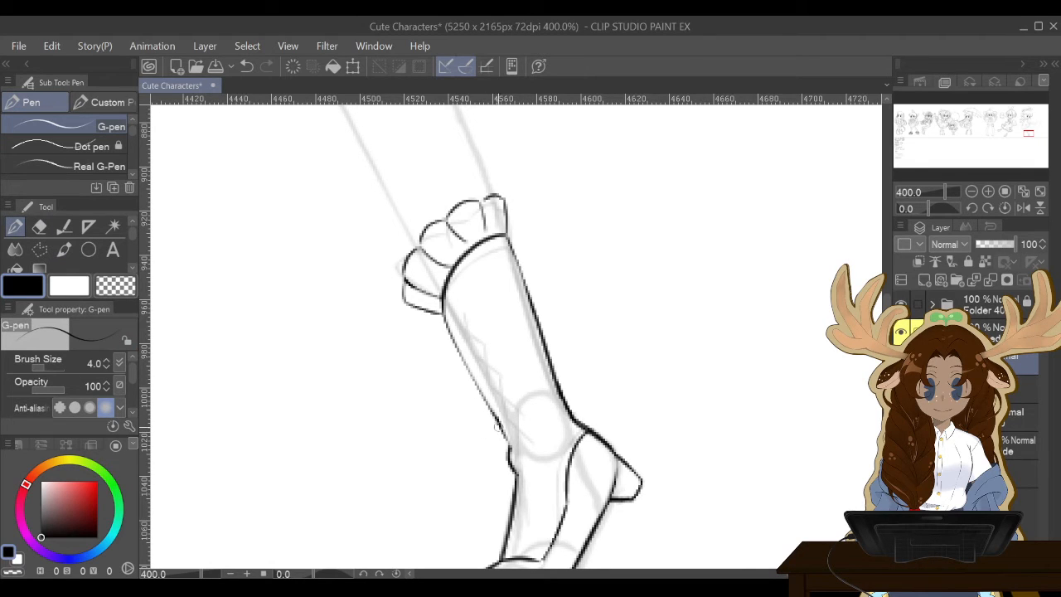
drag(494, 411, 509, 441)
Thicken the front outline of the boot shaft from the ruffled cuff down to the ankle with the G-pen.
scroll(293, 455, down, 5)
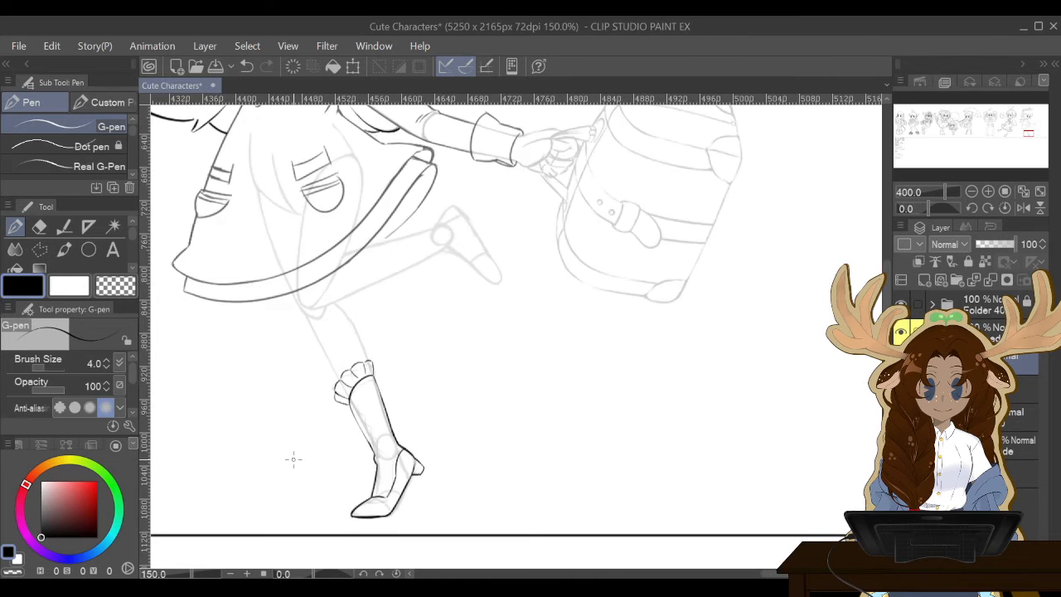
scroll(293, 459, up, 5)
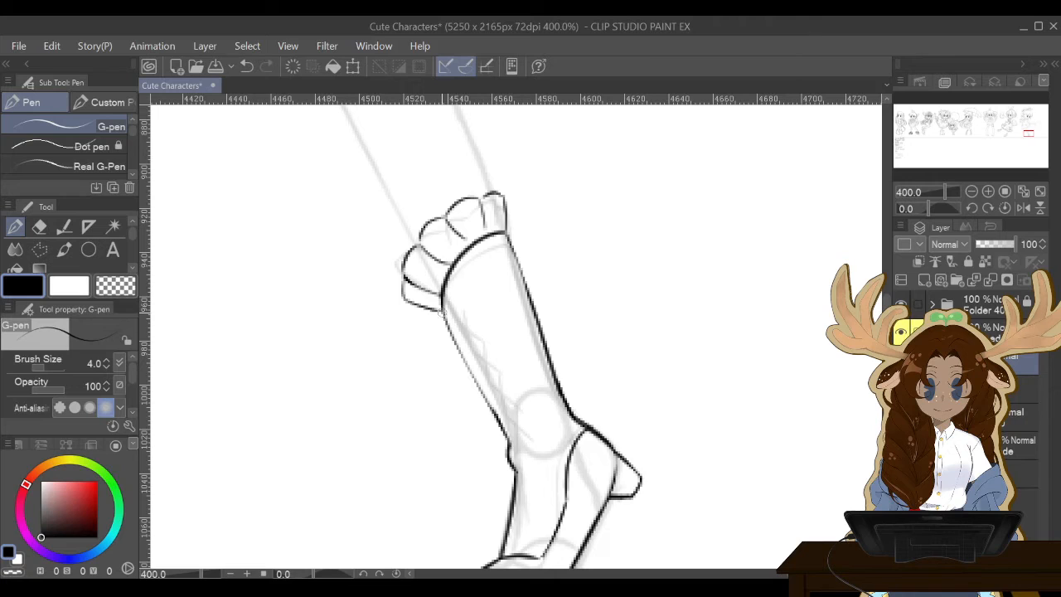
drag(442, 307, 508, 440)
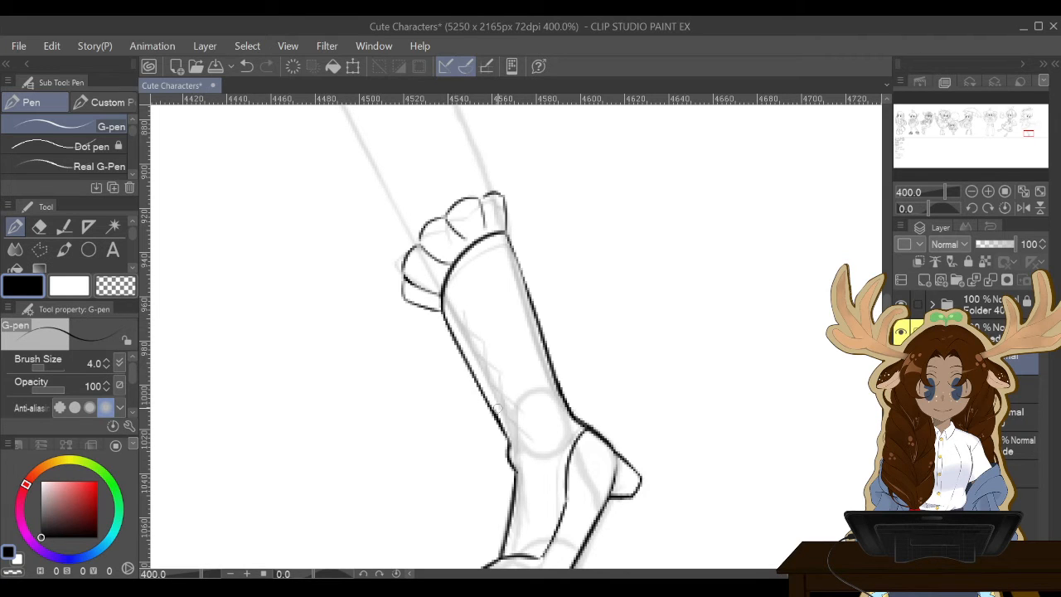
Thin the line at the back of the boot's ankle, just above the heel, with the Hard eraser.
key(e)
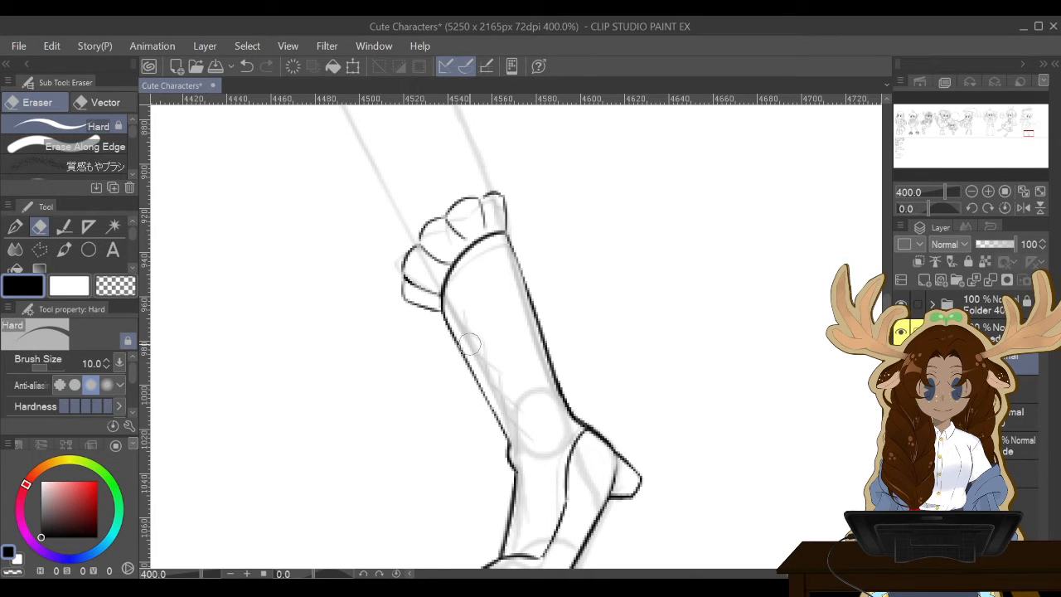
scroll(469, 344, down, 3)
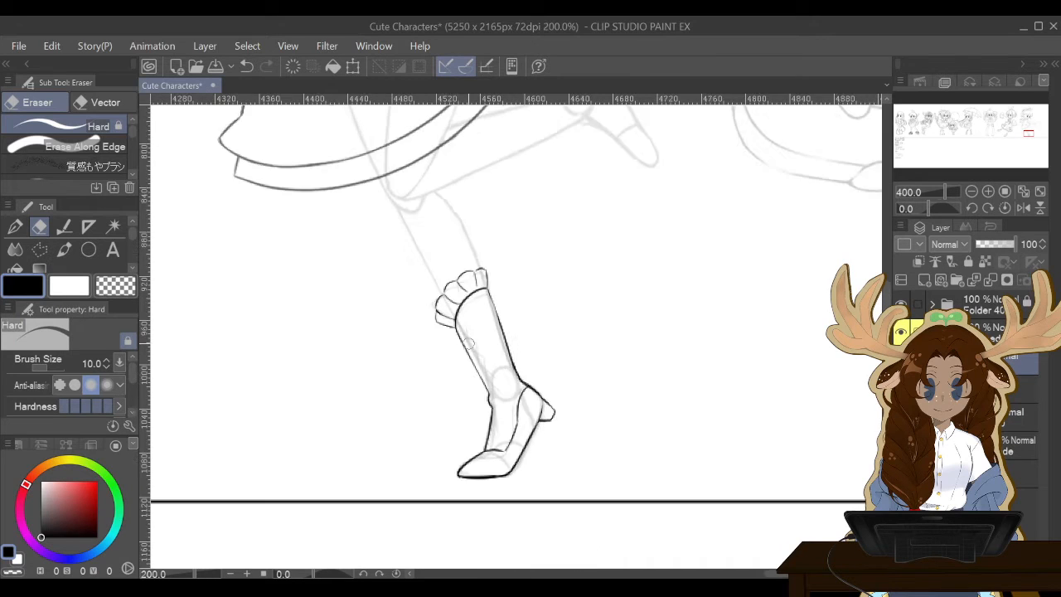
scroll(469, 344, up, 3)
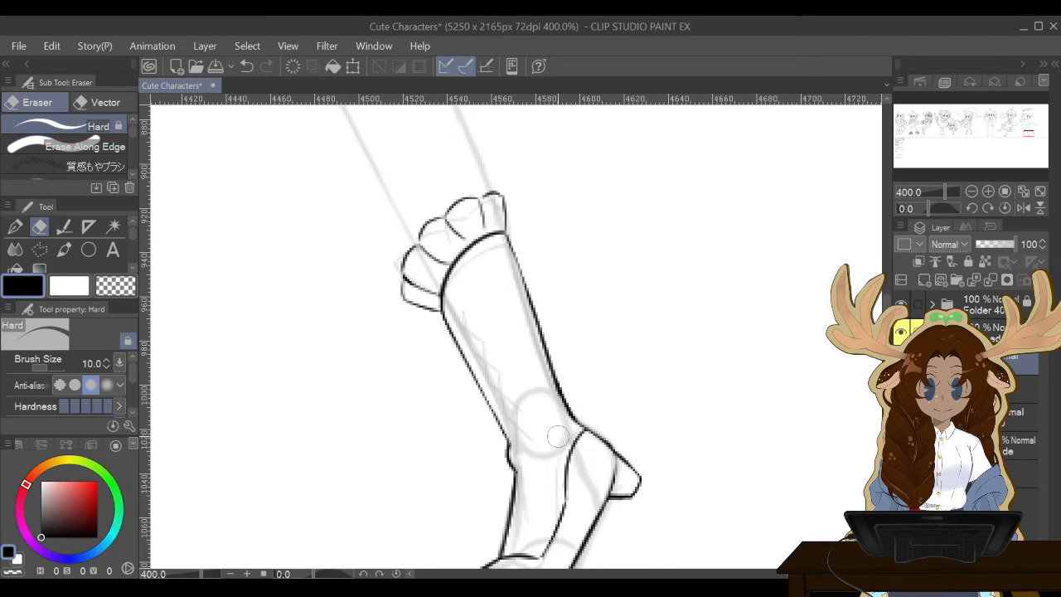
scroll(552, 439, down, 3)
scroll(543, 440, up, 3)
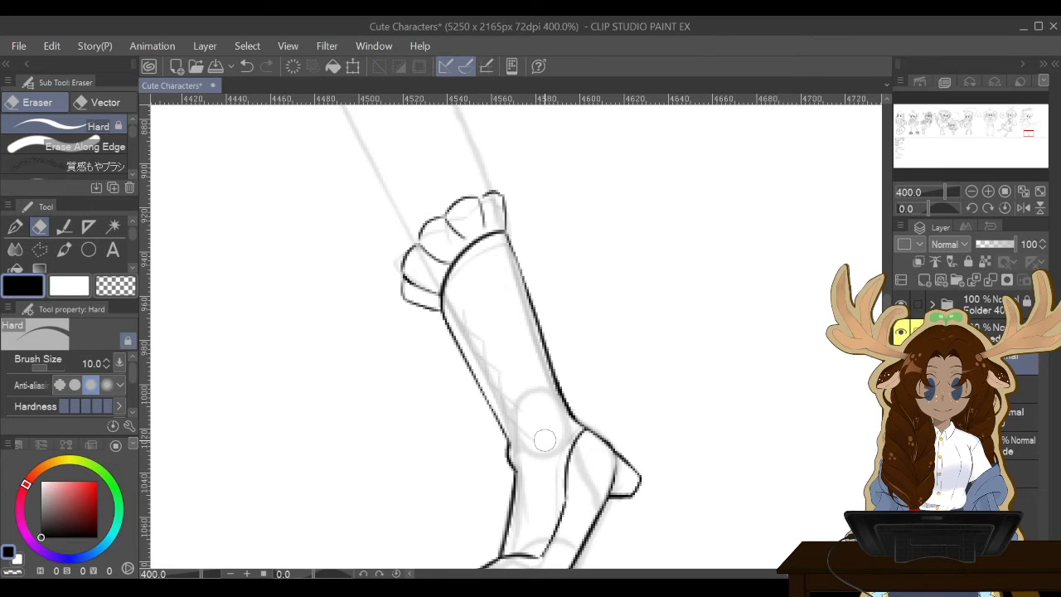
Duplicate Layer 110, which holds the standing leg's boot line art.
scroll(544, 440, down, 3)
scroll(544, 440, up, 1)
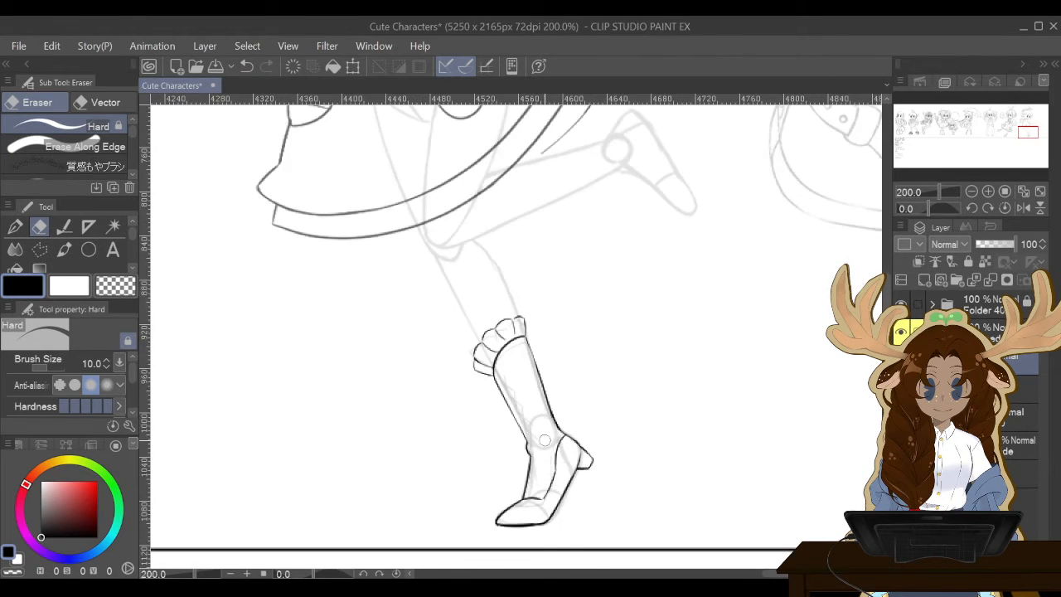
scroll(545, 440, up, 1)
drag(886, 309, 885, 273)
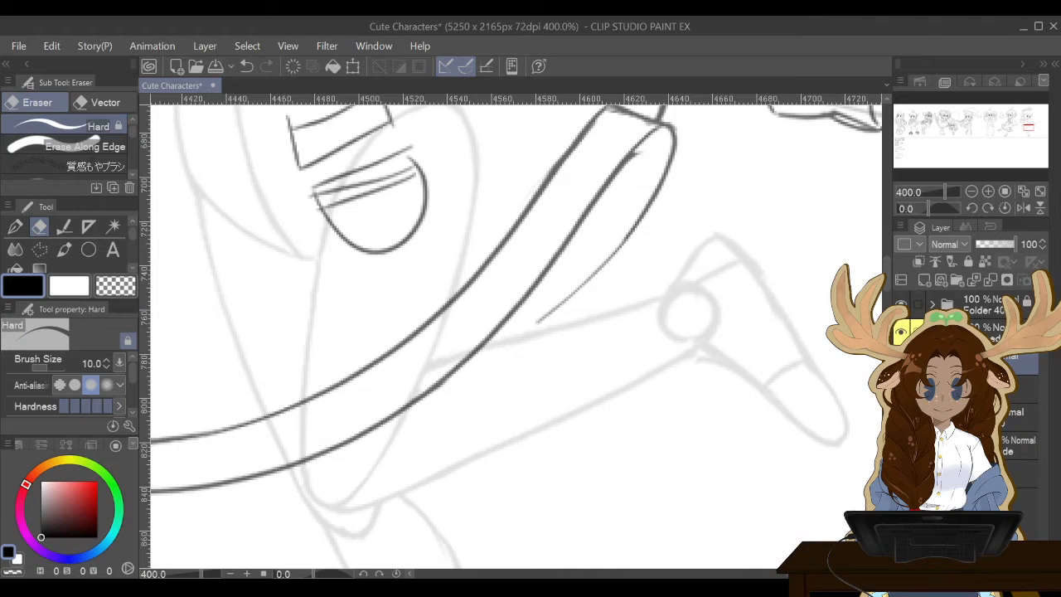
scroll(880, 338, down, 4)
scroll(880, 338, up, 1)
scroll(880, 338, down, 1)
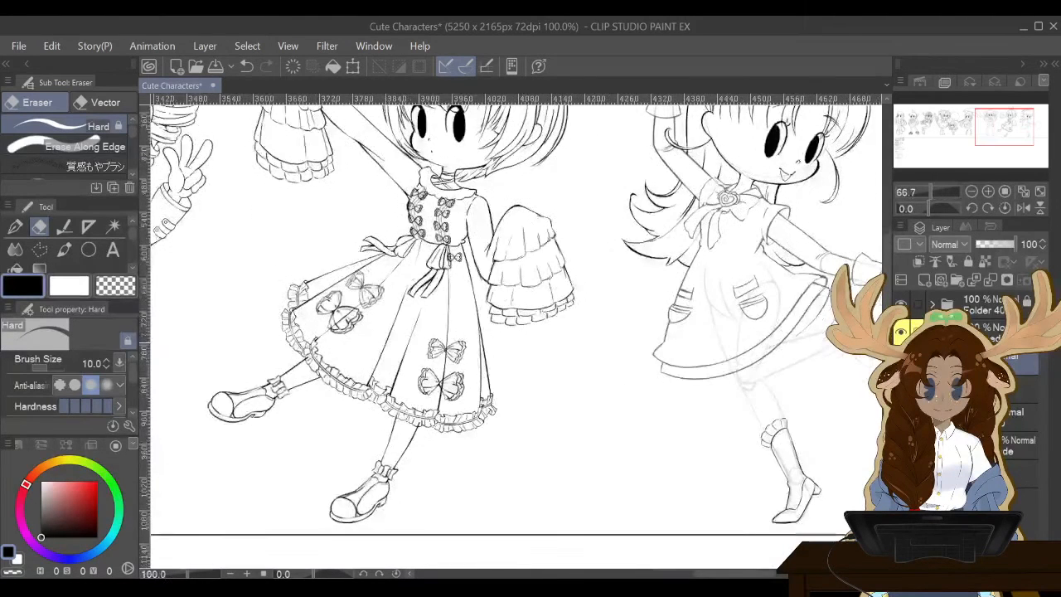
scroll(880, 338, up, 1)
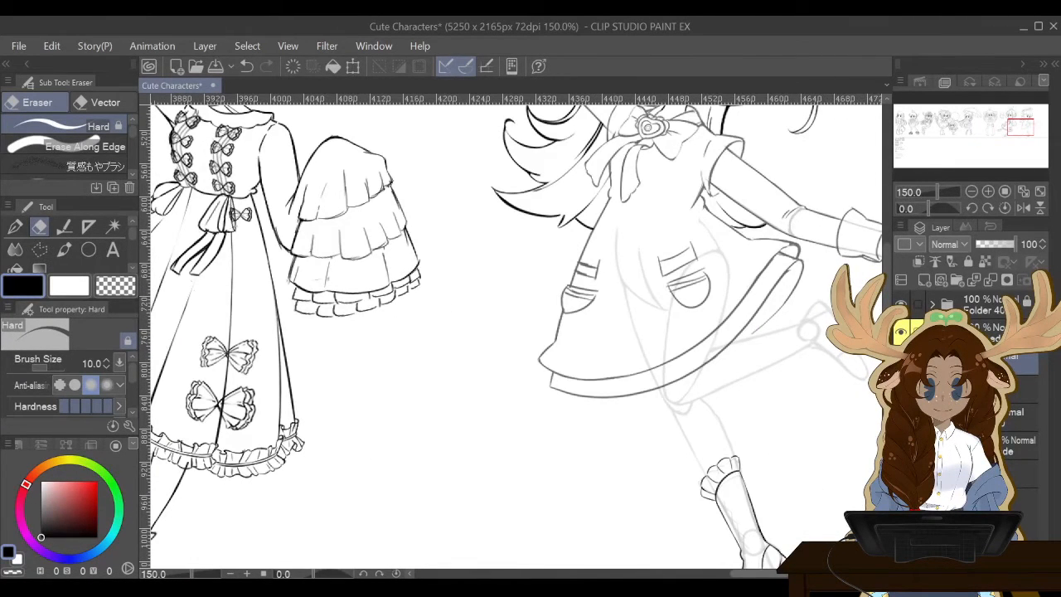
drag(746, 573, 758, 573)
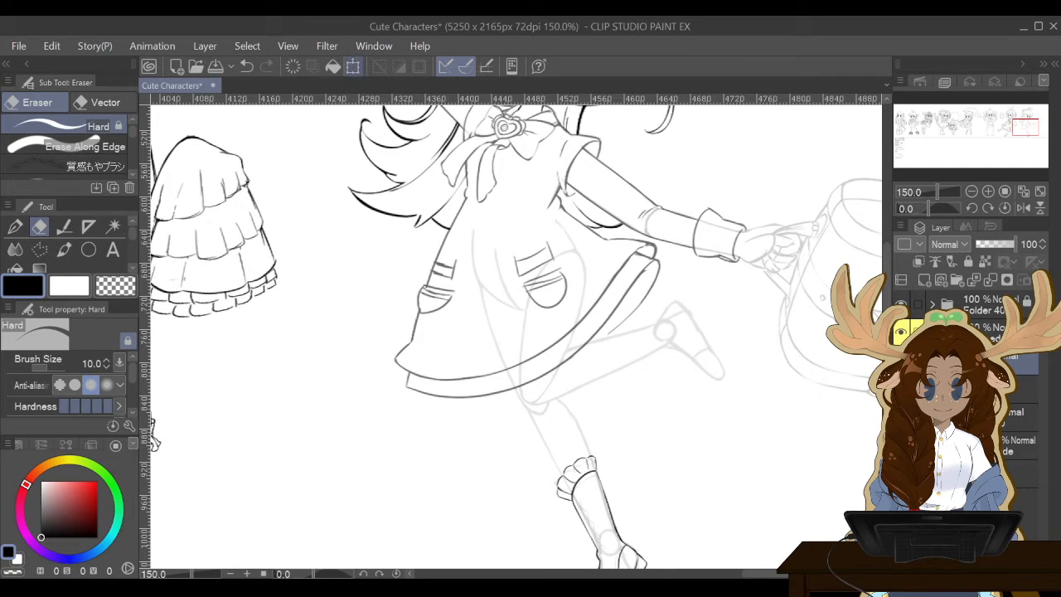
key(ctrl+t)
key(Return)
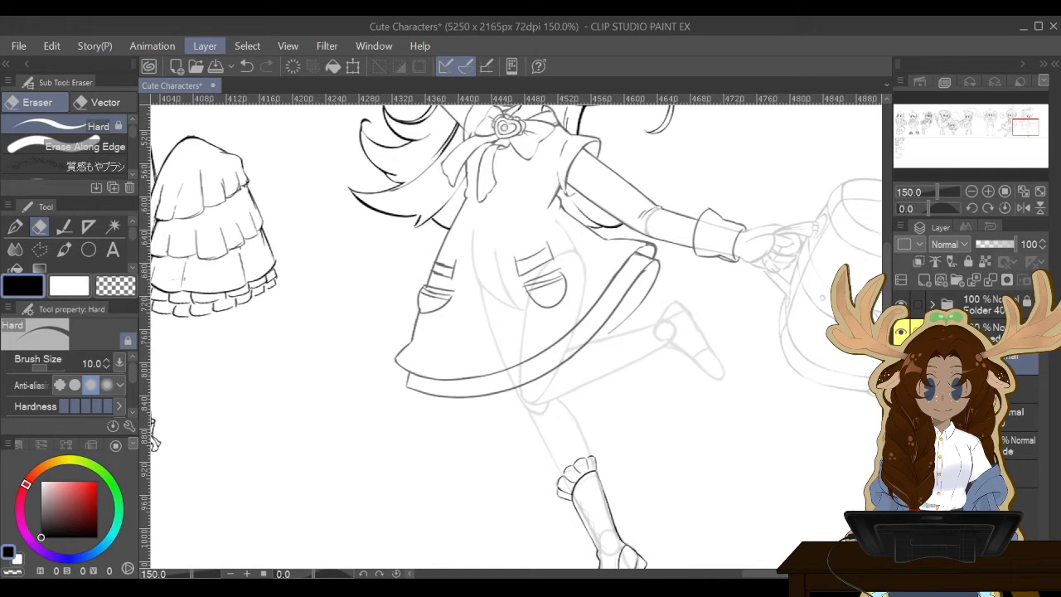
click(262, 176)
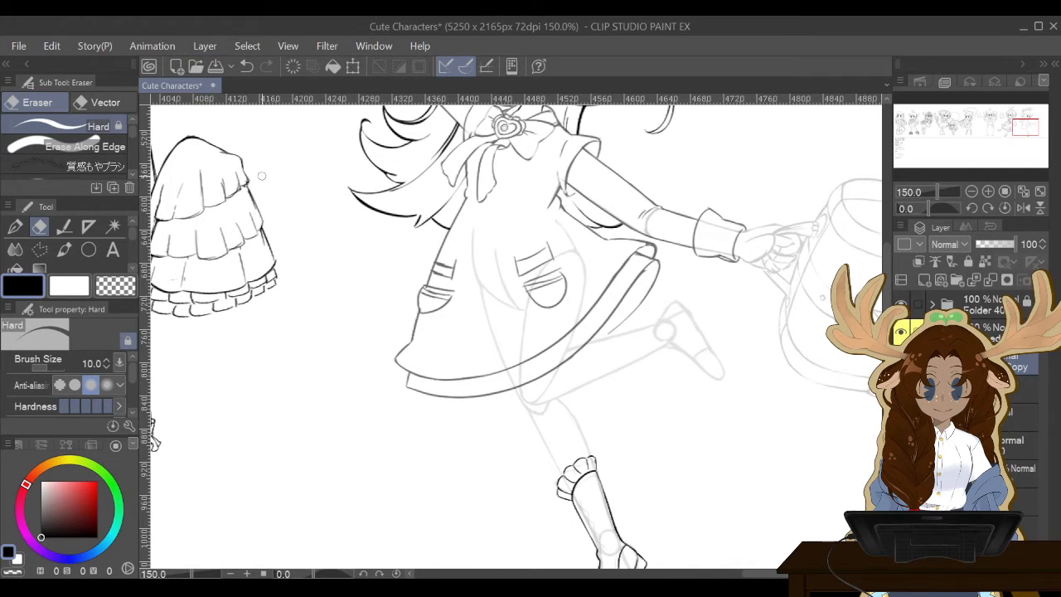
Rotate and move the duplicated boot onto the sketch of the raised back leg, and apply the transformation.
click(353, 67)
drag(602, 514, 628, 349)
drag(492, 270, 500, 481)
drag(506, 482, 530, 504)
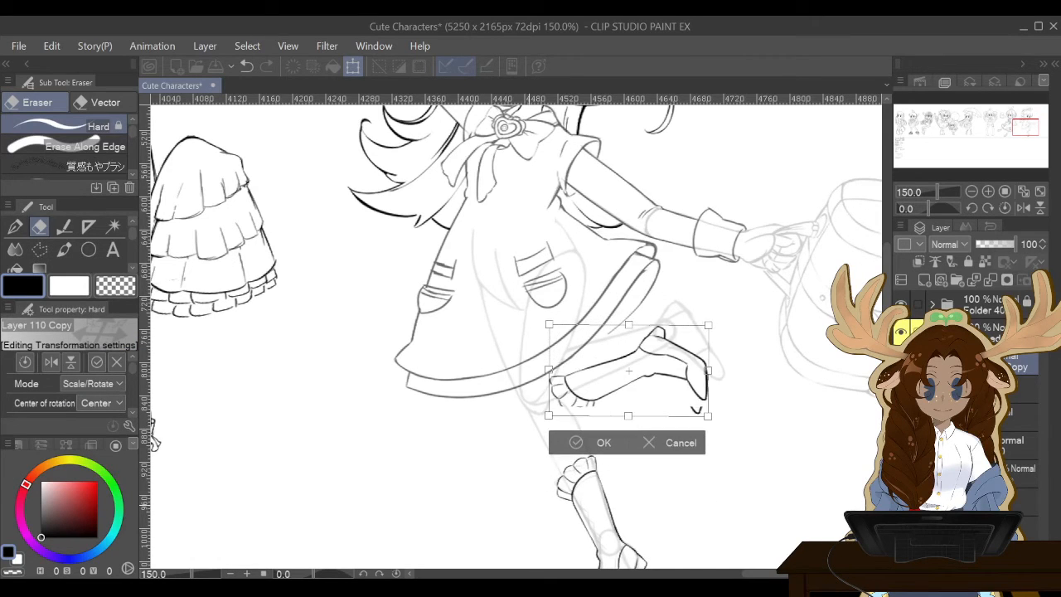
drag(600, 367, 614, 336)
drag(542, 340, 610, 325)
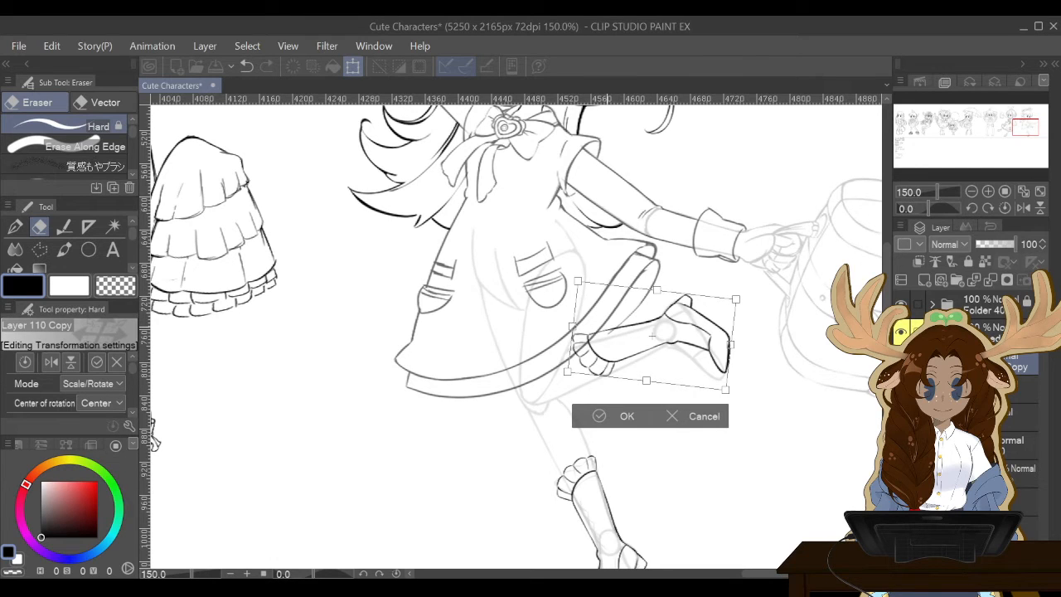
drag(606, 325, 609, 333)
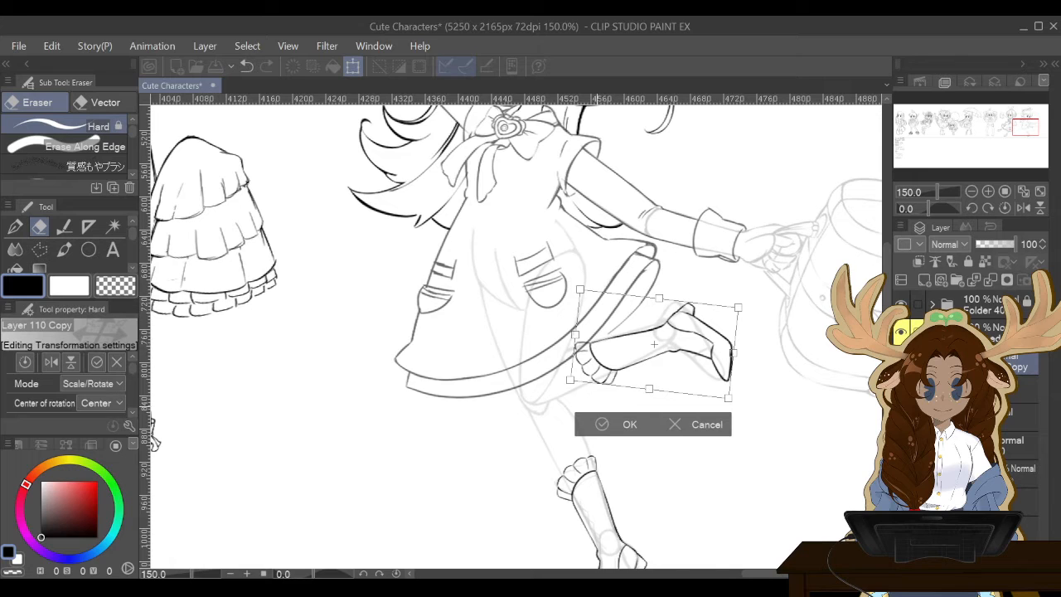
click(603, 424)
click(602, 424)
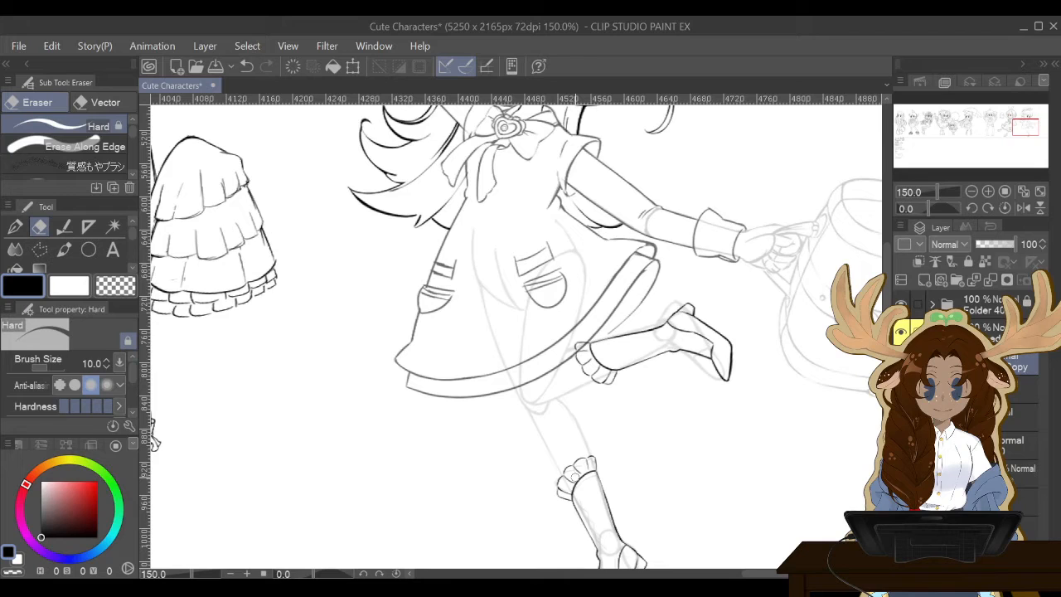
Enclose the toe of the duplicated boot in a polyline selection, with the canvas rotated to 88.5 degrees.
click(935, 208)
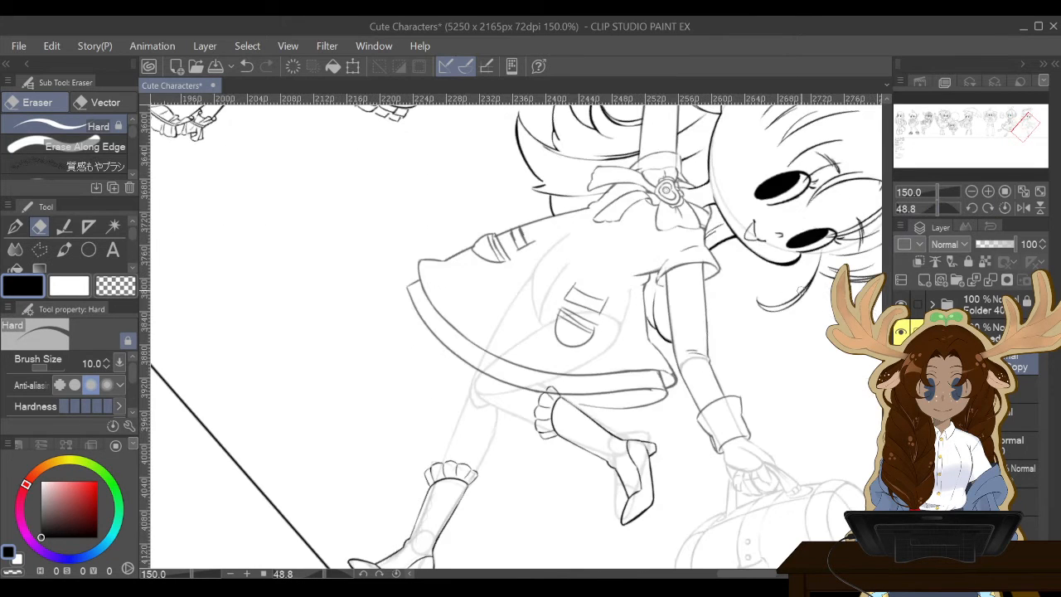
click(944, 208)
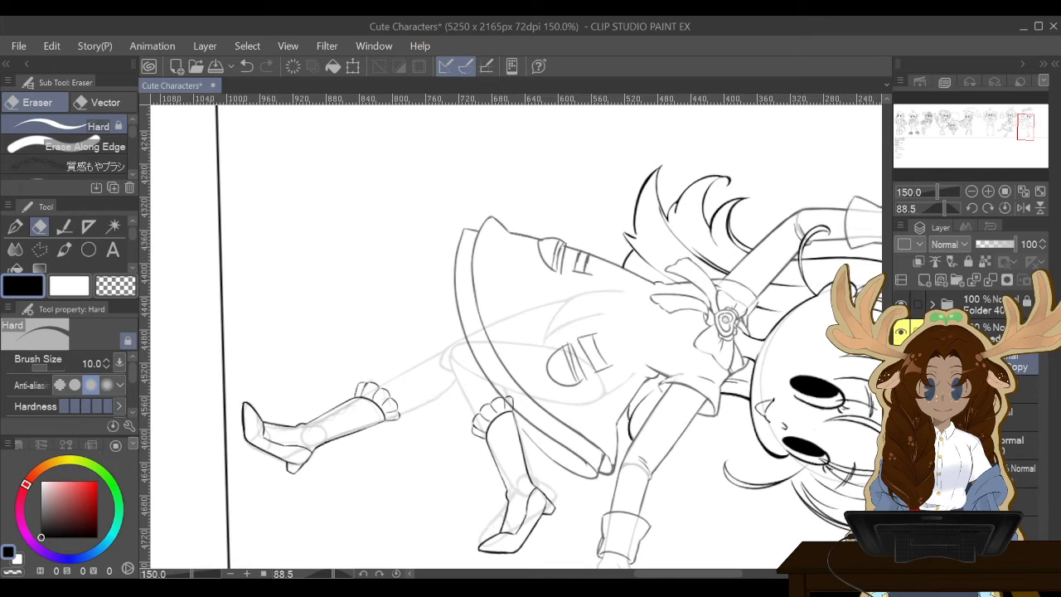
scroll(508, 358, down, 5)
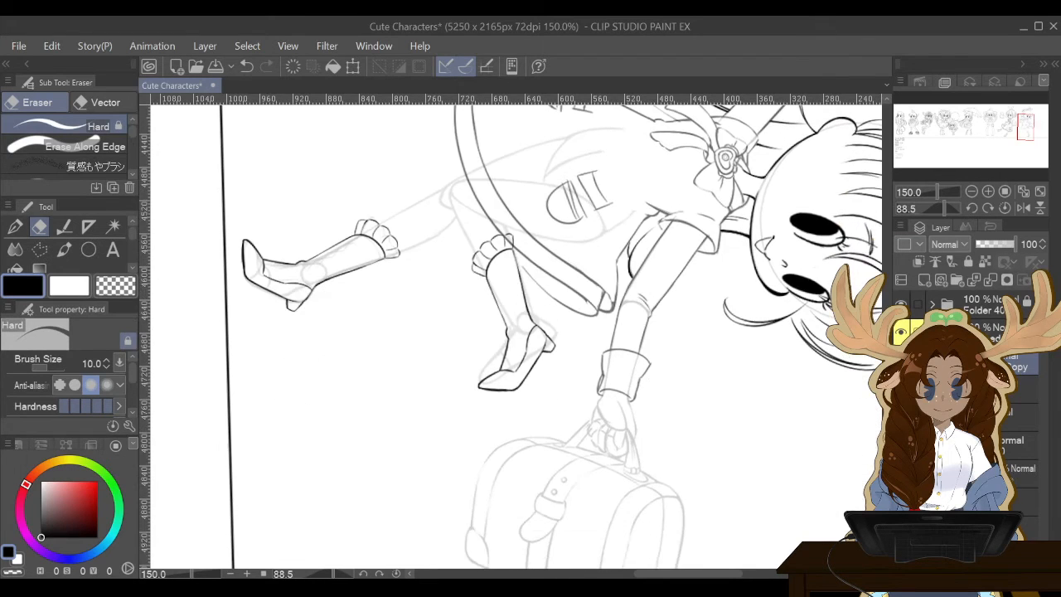
scroll(507, 359, up, 3)
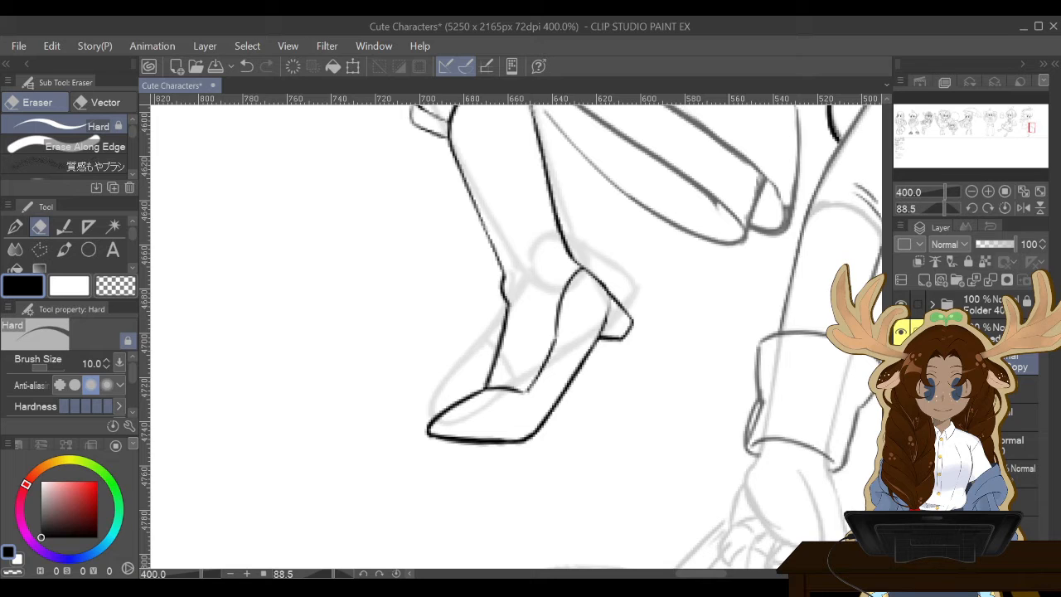
key(m)
click(480, 385)
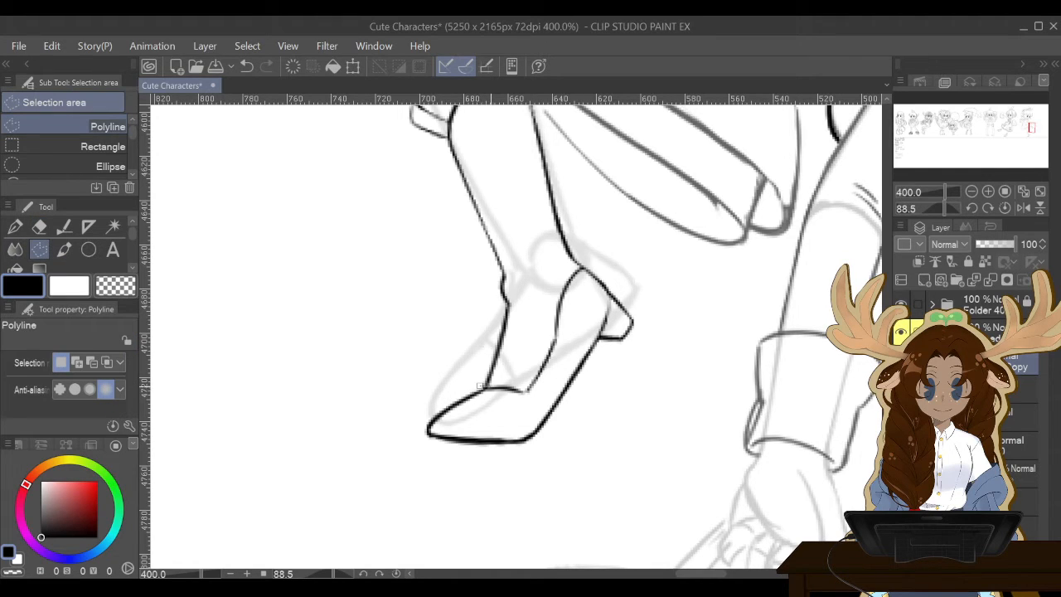
click(512, 383)
click(528, 395)
click(528, 429)
click(514, 464)
click(431, 471)
click(396, 441)
click(424, 406)
click(479, 386)
Try to reposition the selected toe by rotating it and moving it away from the boot.
click(526, 498)
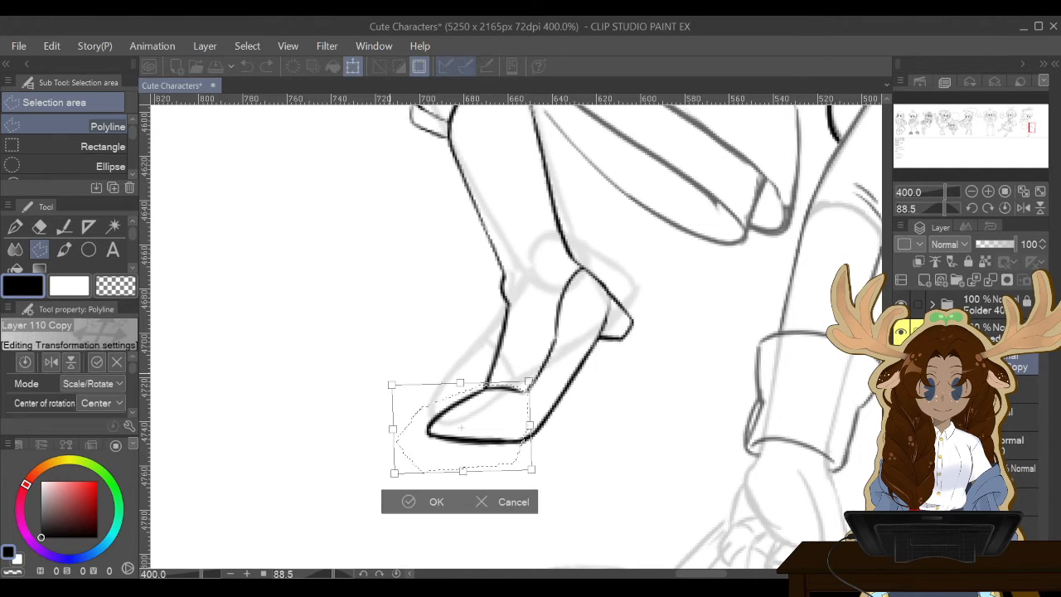
drag(549, 489, 555, 379)
drag(442, 406, 390, 413)
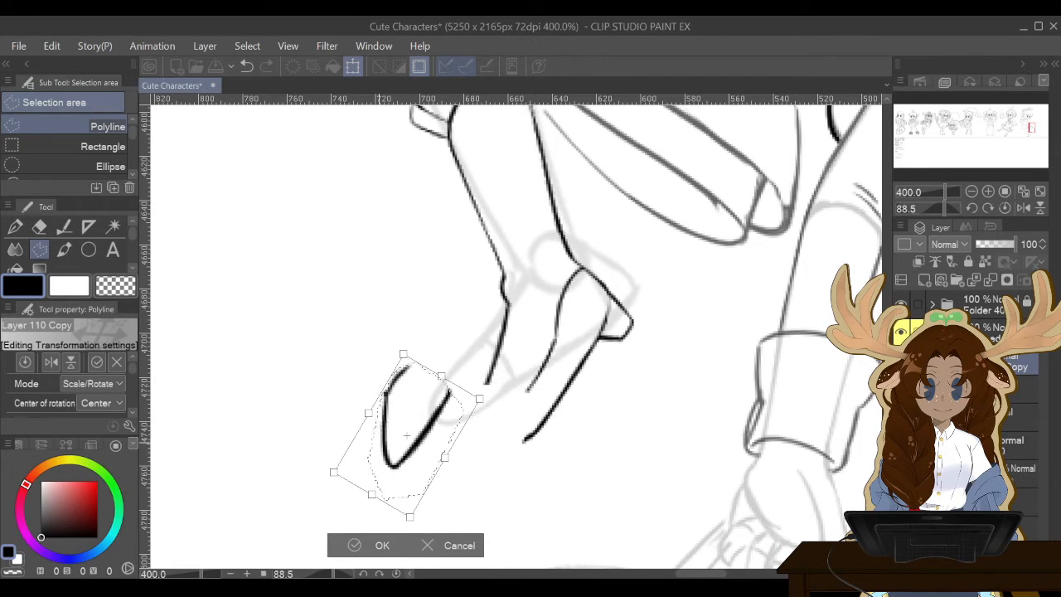
key(Return)
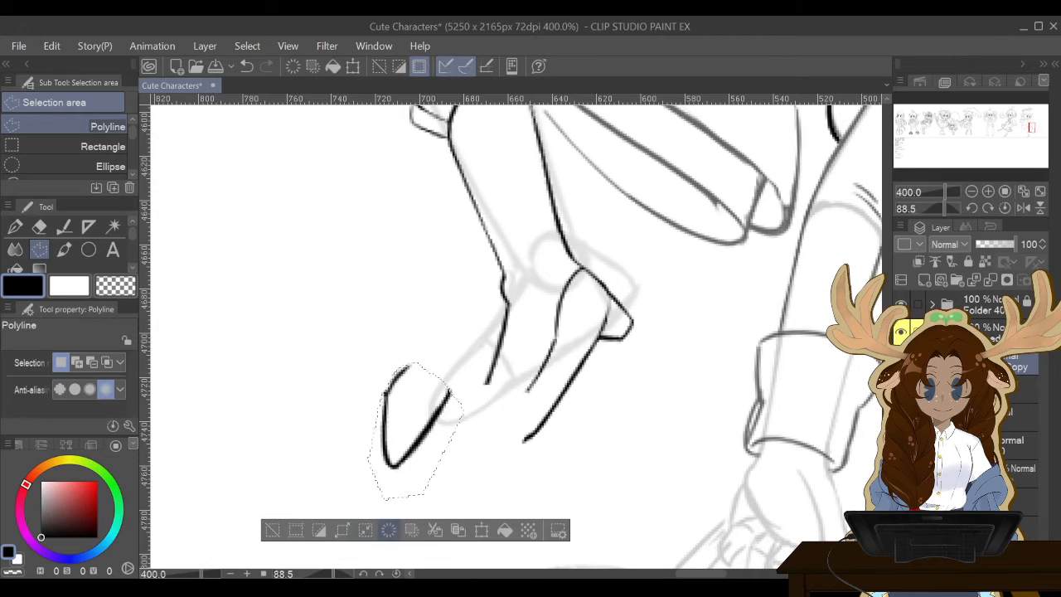
Delete the selected toe lines, and clear the leftover specks around them with a second polyline selection.
click(389, 530)
click(272, 530)
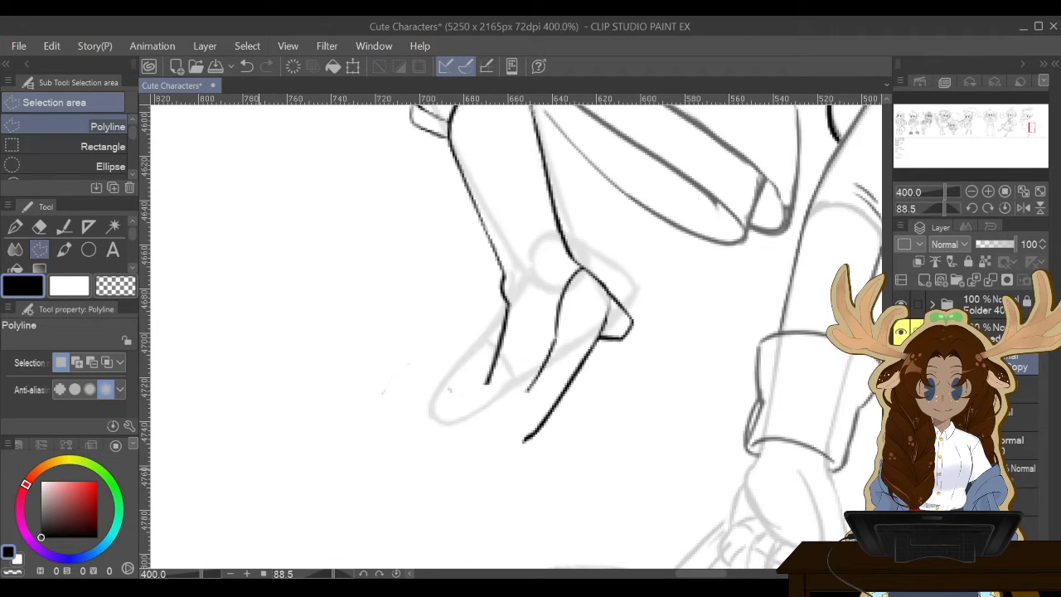
click(466, 414)
click(454, 341)
click(389, 313)
click(339, 377)
click(362, 447)
click(433, 472)
click(466, 414)
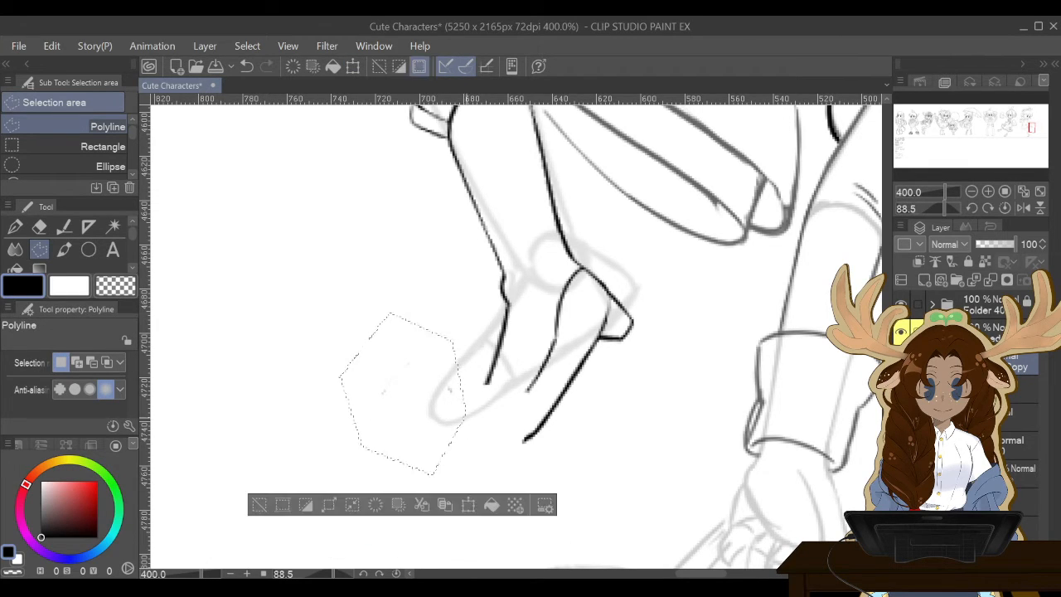
click(375, 505)
click(258, 504)
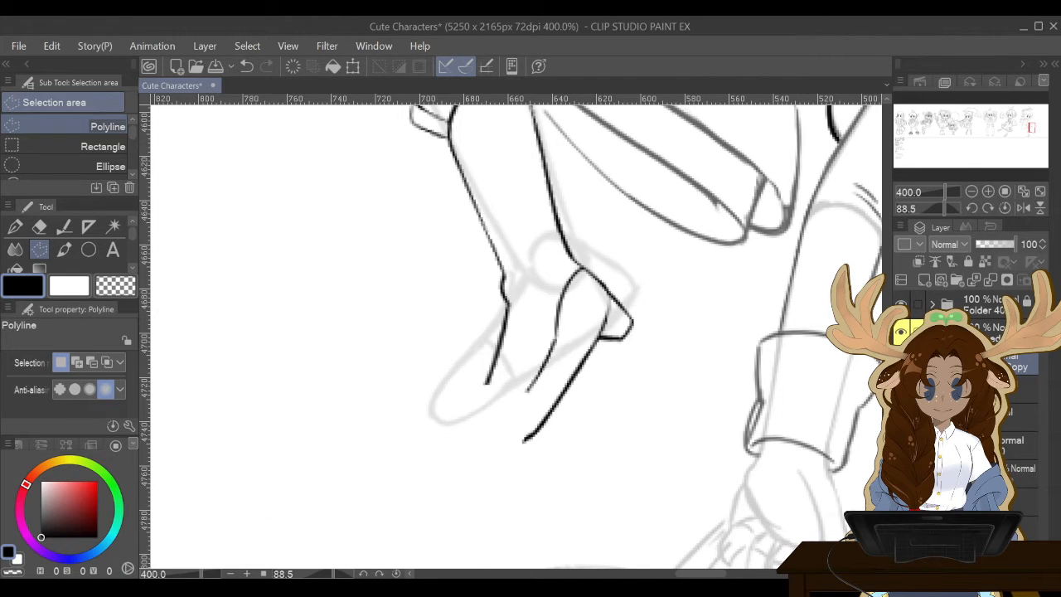
Erase the kink in the ankle line of the duplicated boot, with the canvas rotated to 119 degrees and eraser size 10.
key(shift+space)
key(shift+space)
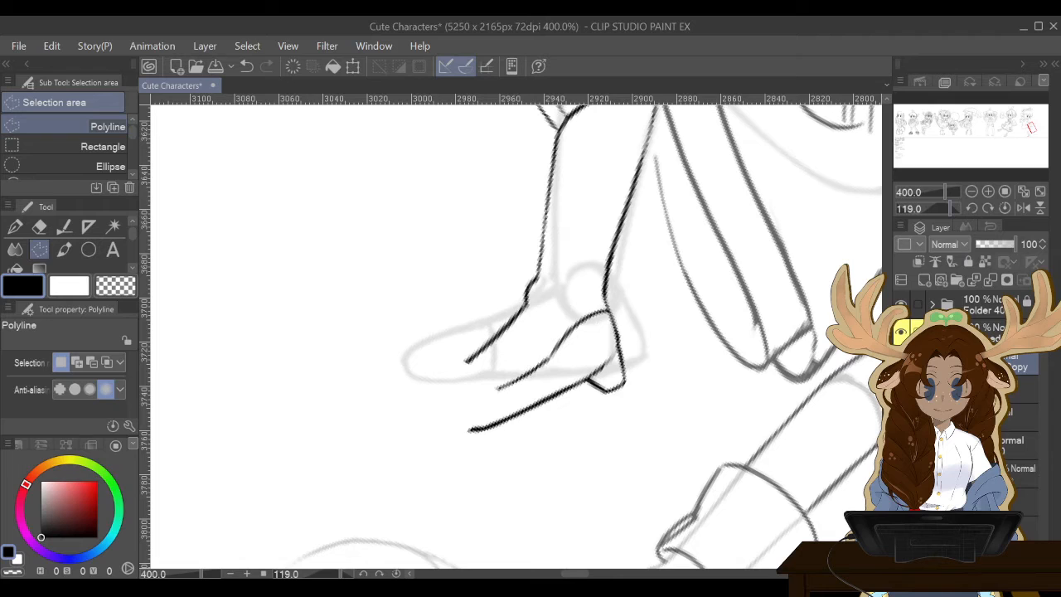
key(p)
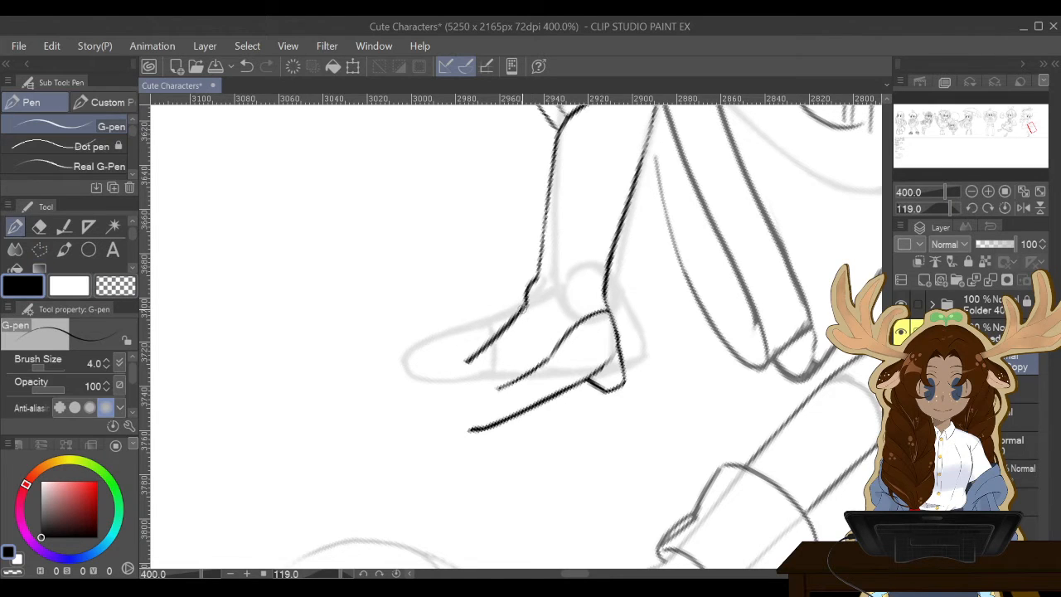
key(e)
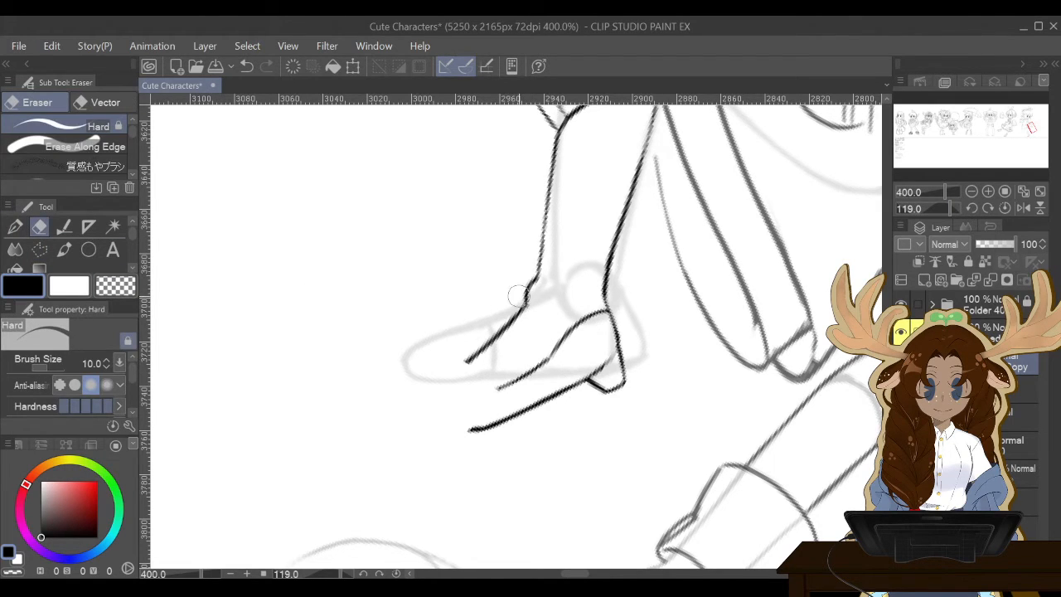
drag(525, 290, 528, 281)
Ink a new pointed toe on the duplicated boot with the G-pen at size 4, bridging the erased ankle gap.
click(14, 227)
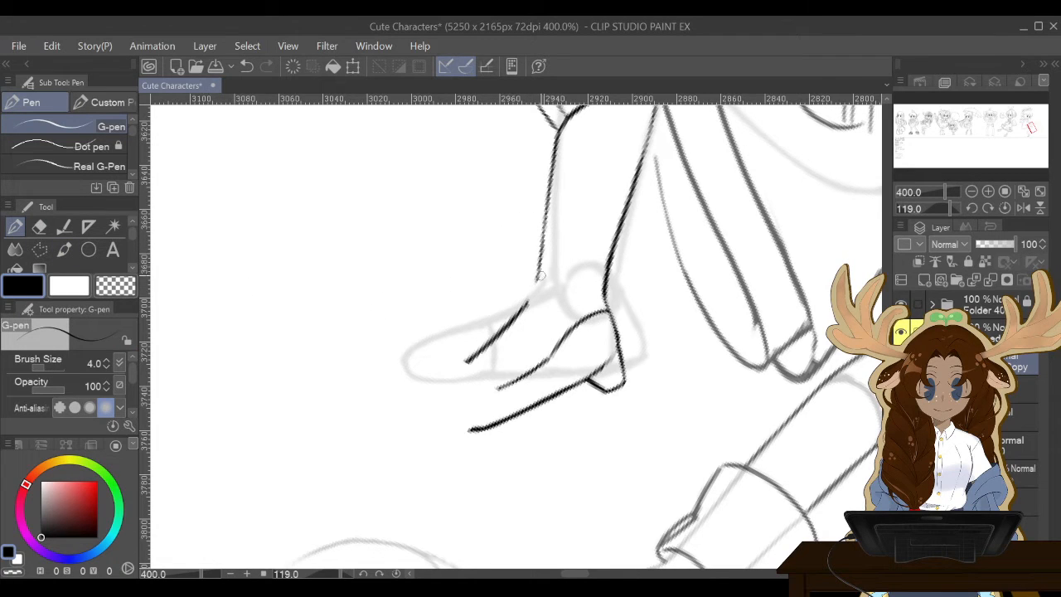
drag(534, 287, 456, 383)
drag(497, 337, 428, 416)
drag(469, 368, 404, 428)
mouse_move(468, 361)
mouse_down()
mouse_move(419, 443)
mouse_move(542, 390)
mouse_up()
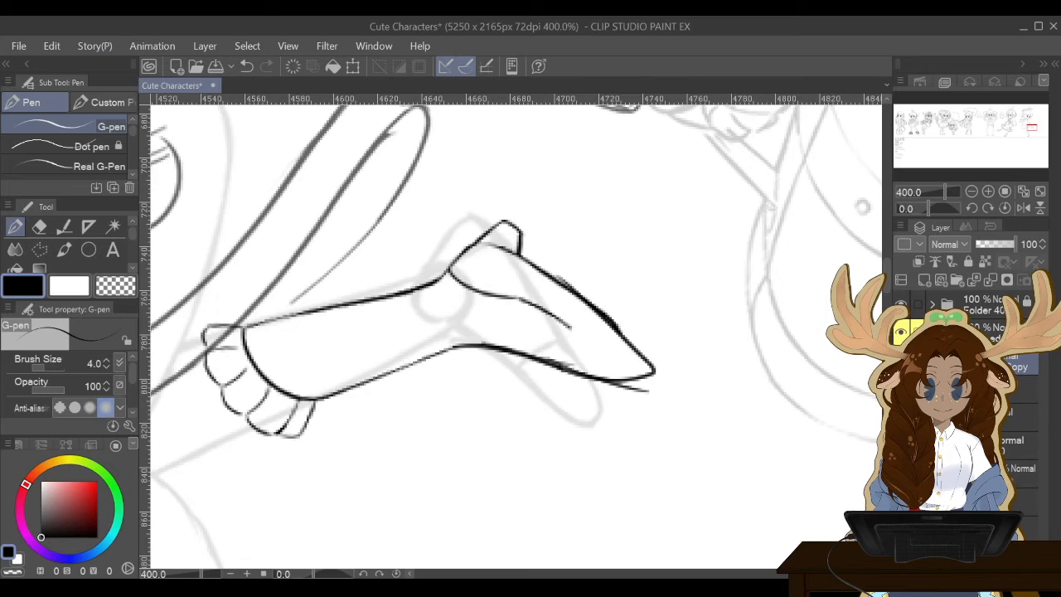
Rotate the whole raised boot slightly clockwise over the back leg sketch, with the canvas upright again, and apply the transformation.
key(ctrl+minus)
key(ctrl+minus)
key(ctrl+minus)
key(ctrl+minus)
key(ctrl+minus)
key(ctrl+minus)
key(ctrl+plus)
key(ctrl+plus)
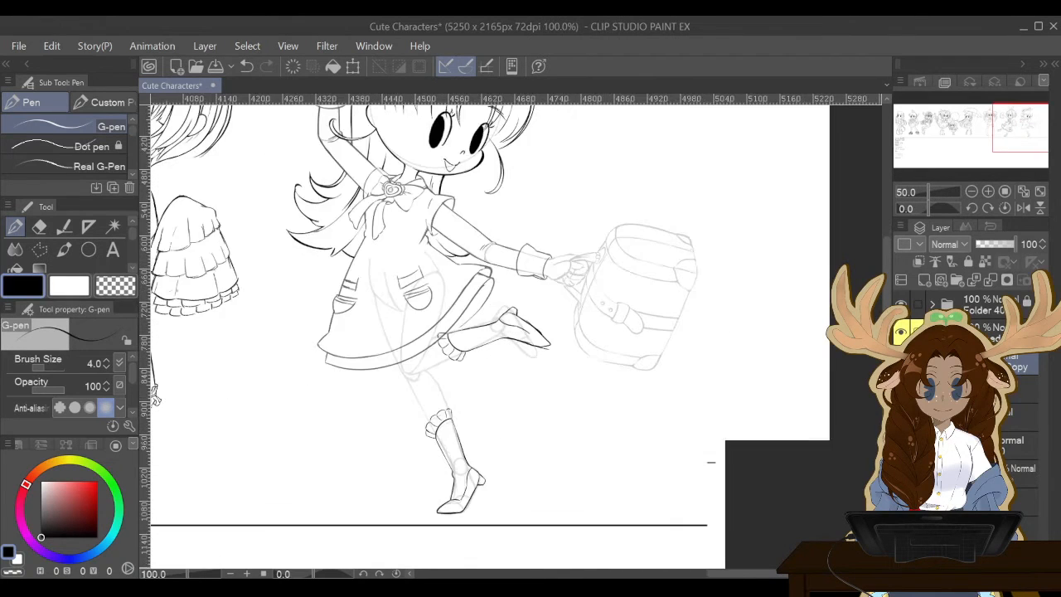
key(ctrl+plus)
key(ctrl+plus)
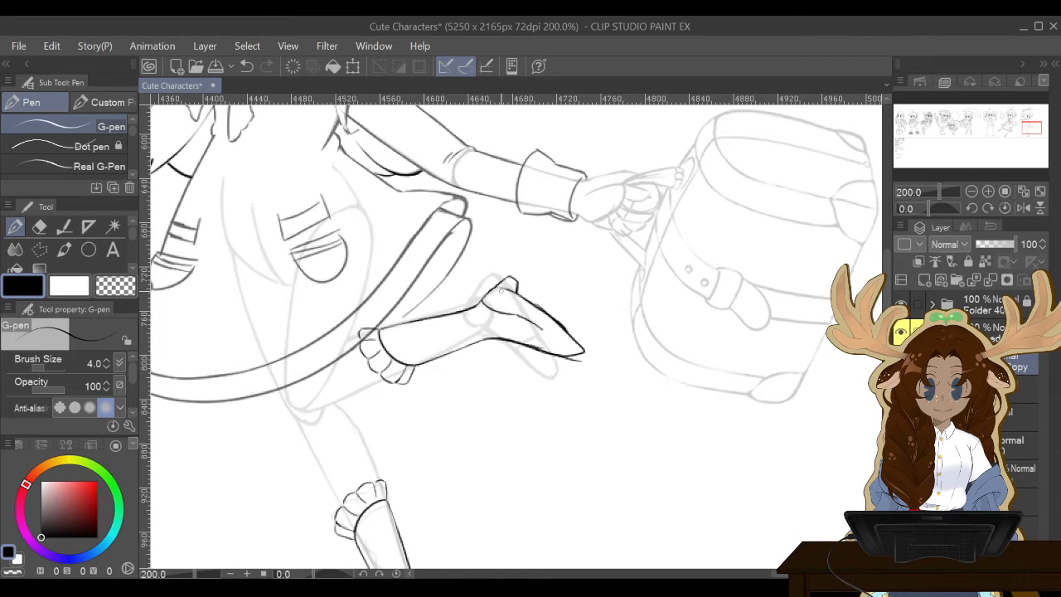
key(ctrl+t)
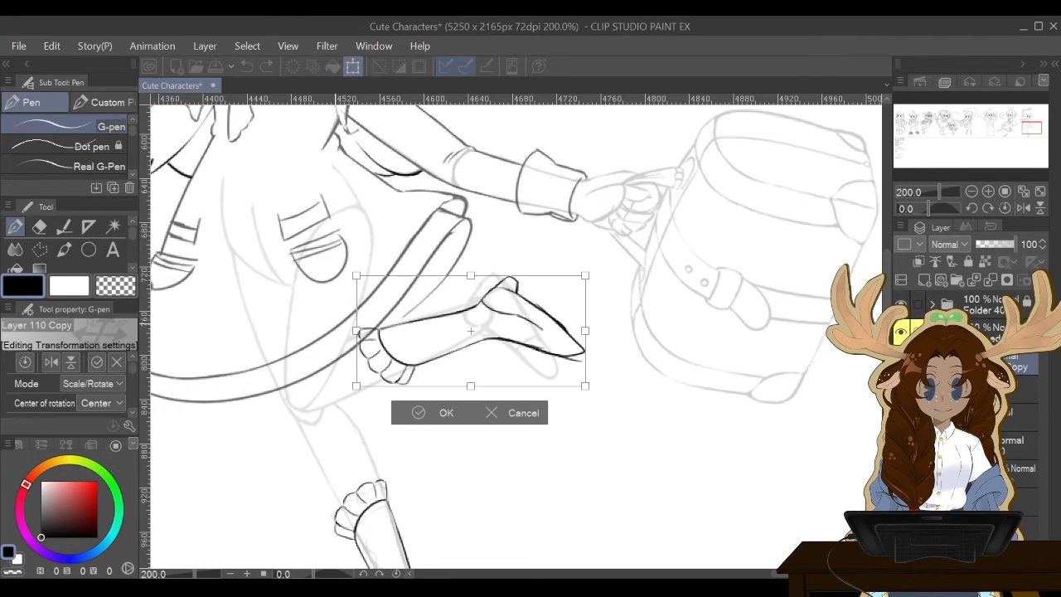
drag(599, 390, 595, 395)
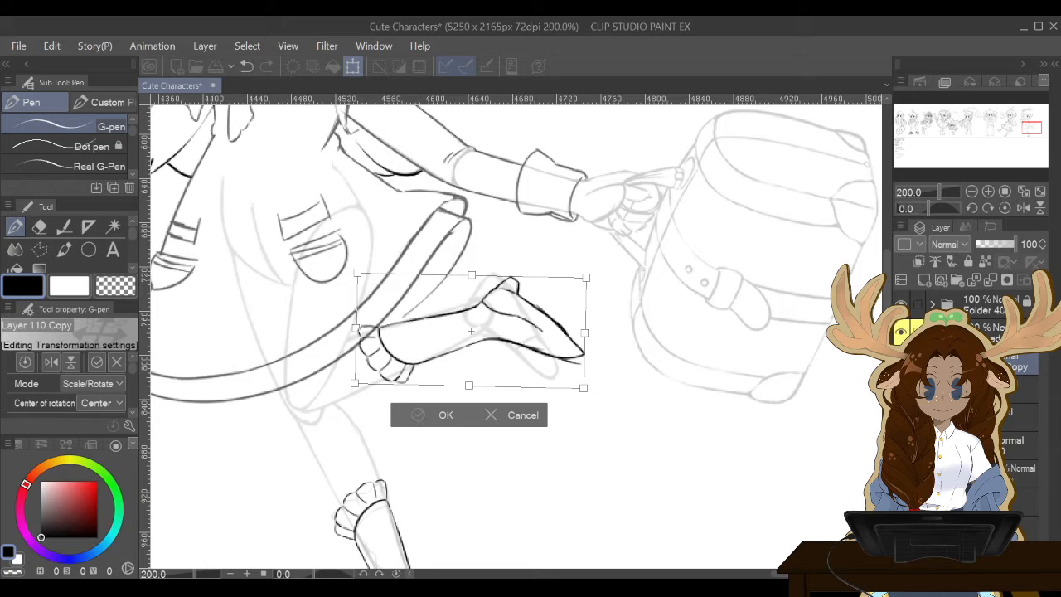
click(416, 415)
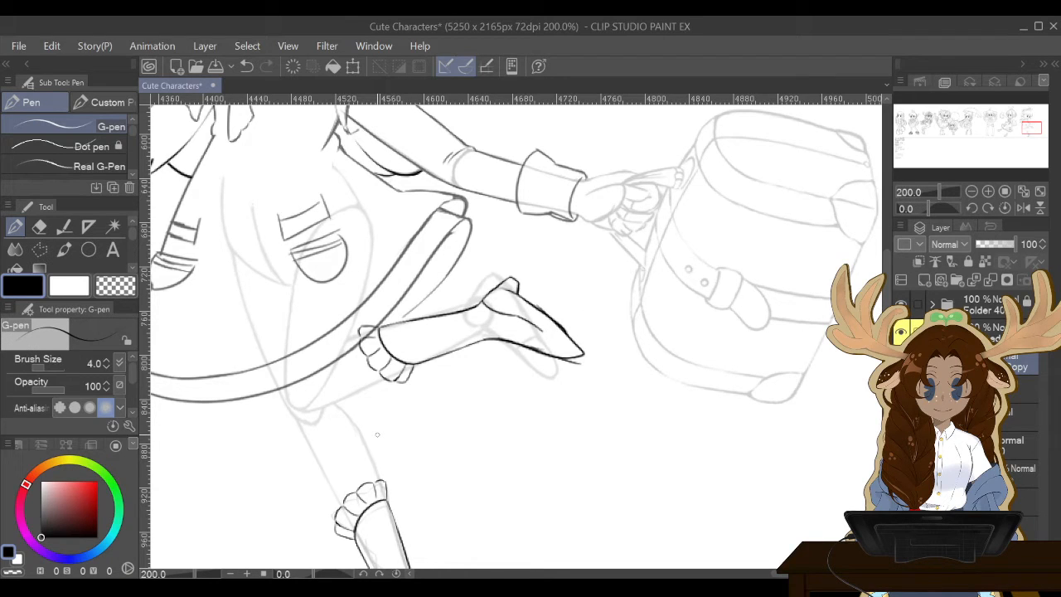
Lower the opacity of the duplicated boot layer and add a new layer above it.
scroll(377, 434, down, 3)
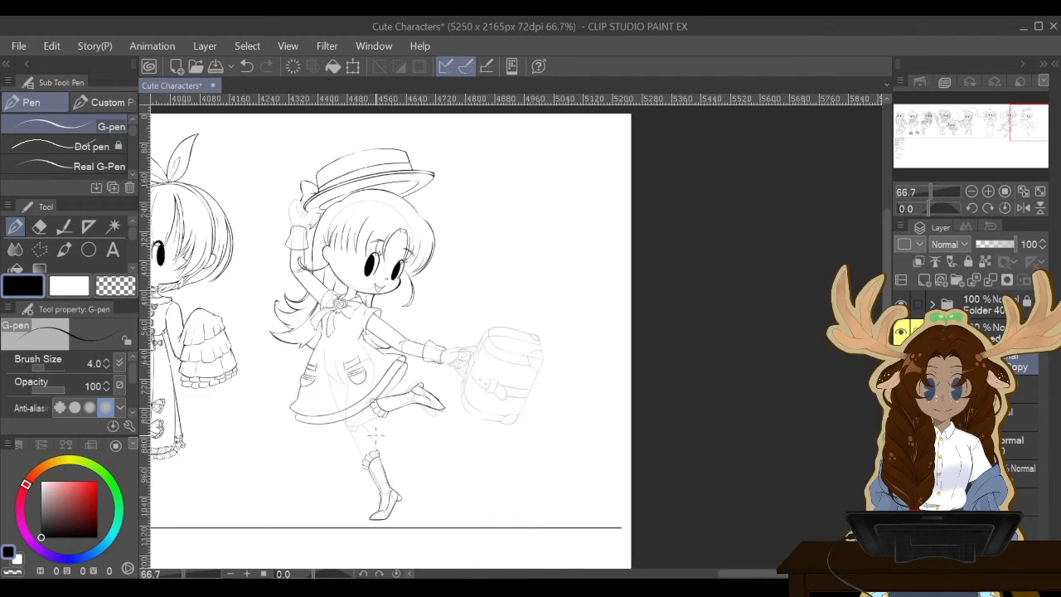
scroll(375, 433, up, 1)
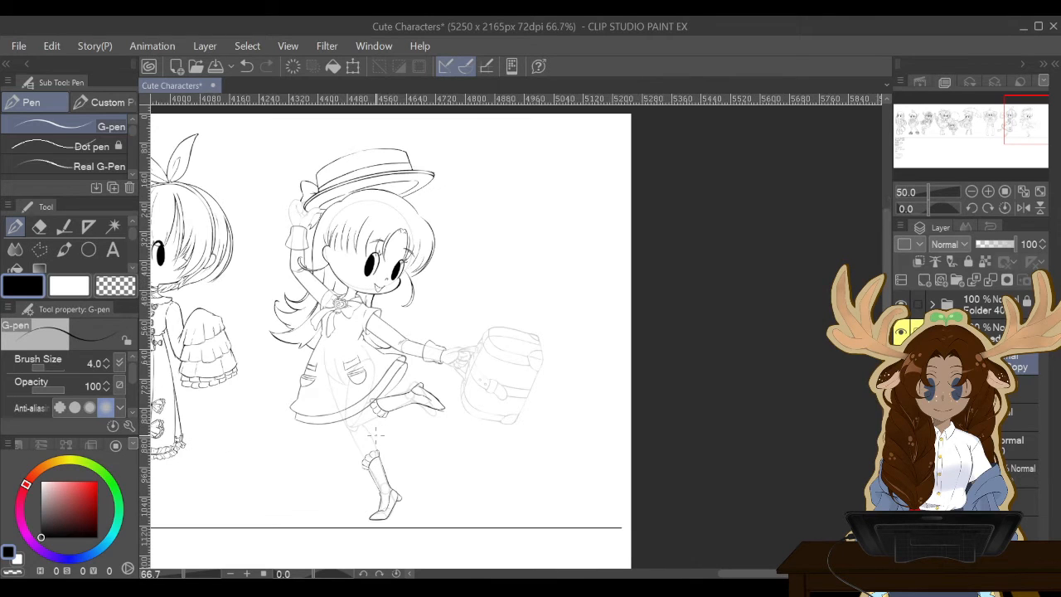
scroll(375, 434, up, 2)
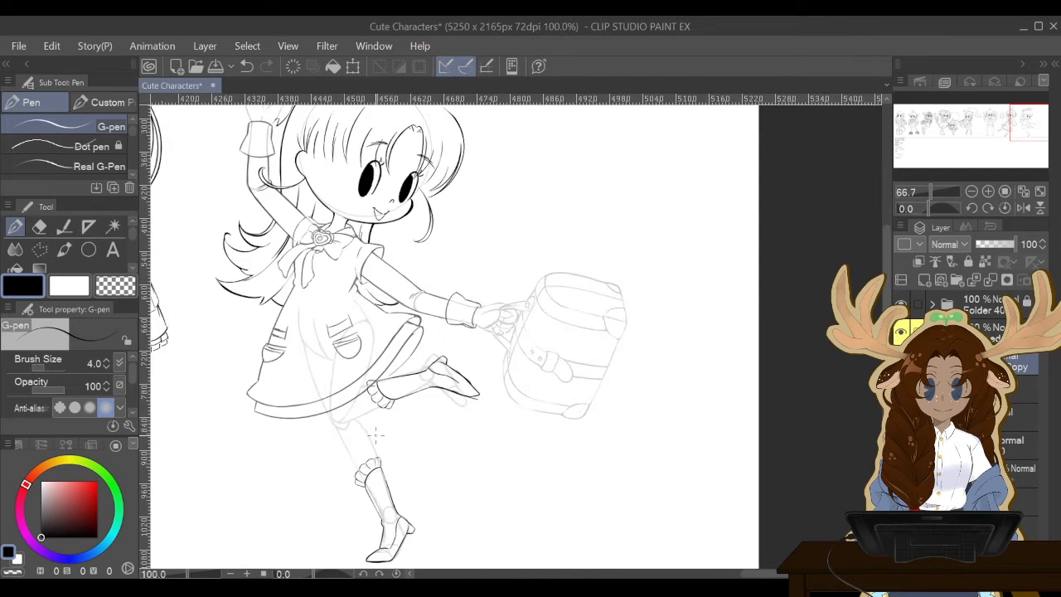
scroll(375, 434, up, 1)
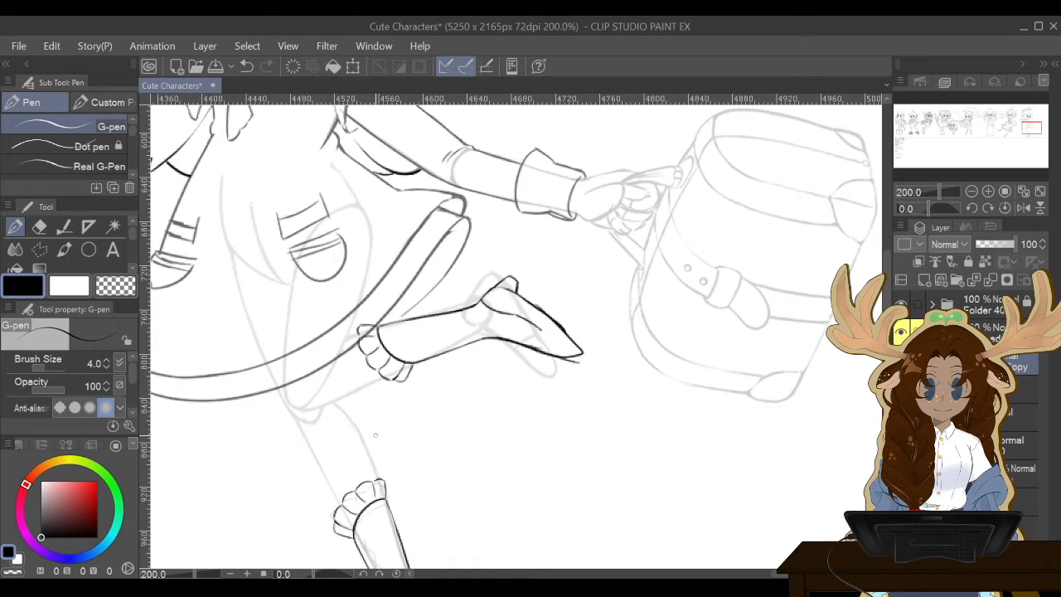
click(375, 435)
scroll(376, 435, down, 4)
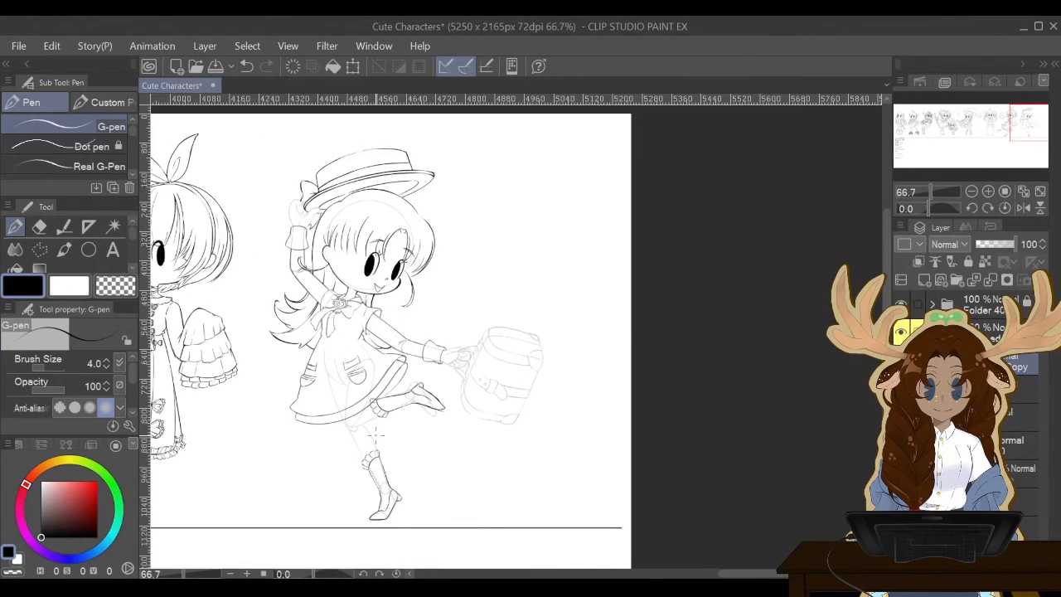
scroll(376, 435, up, 4)
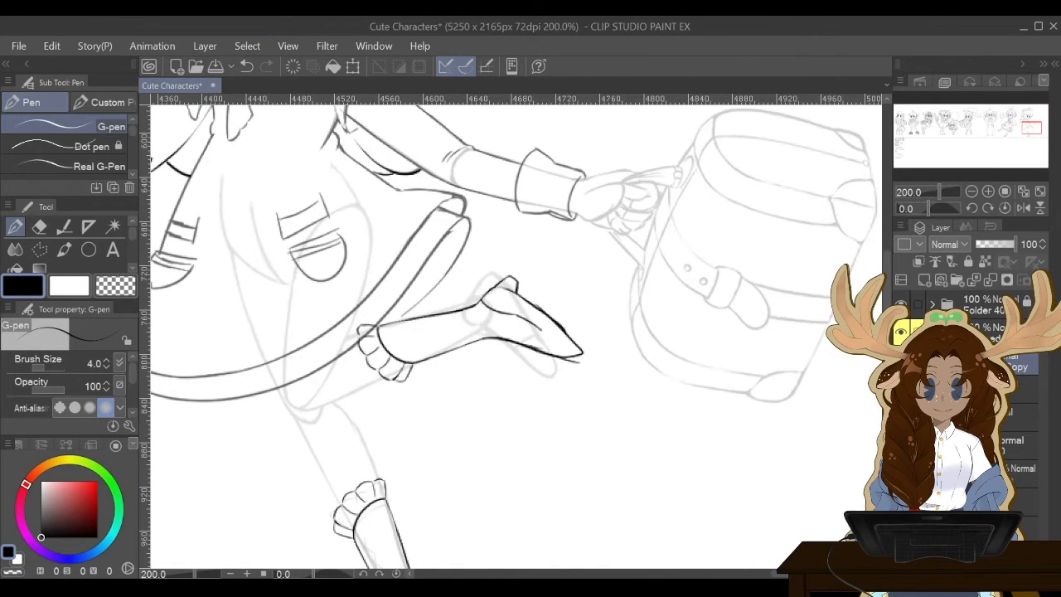
click(992, 244)
click(924, 280)
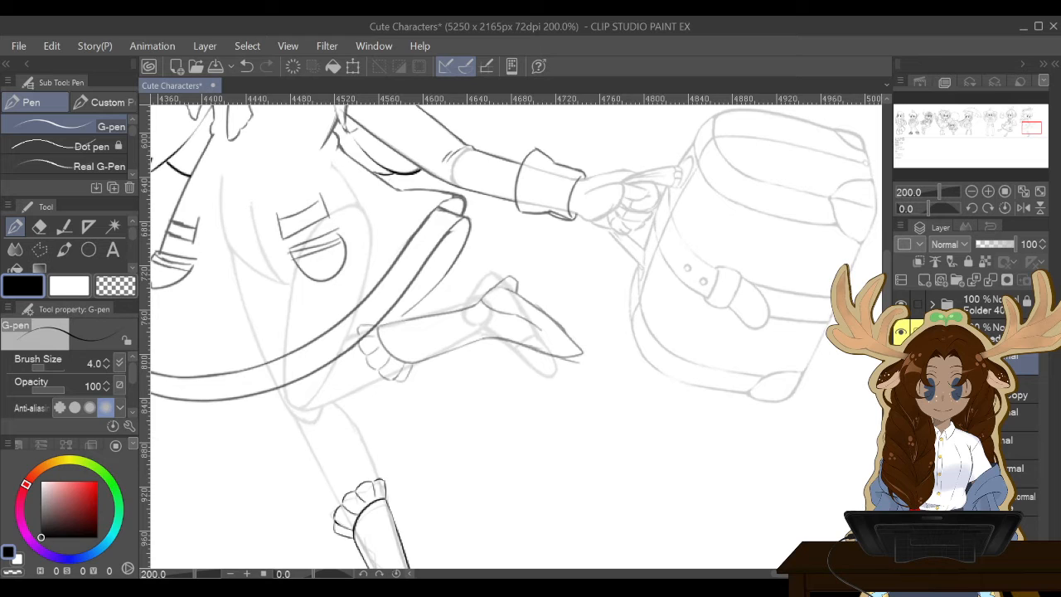
Examine the faded raised boot against the leg sketch, both close up and within the whole figure.
key(ctrl+plus)
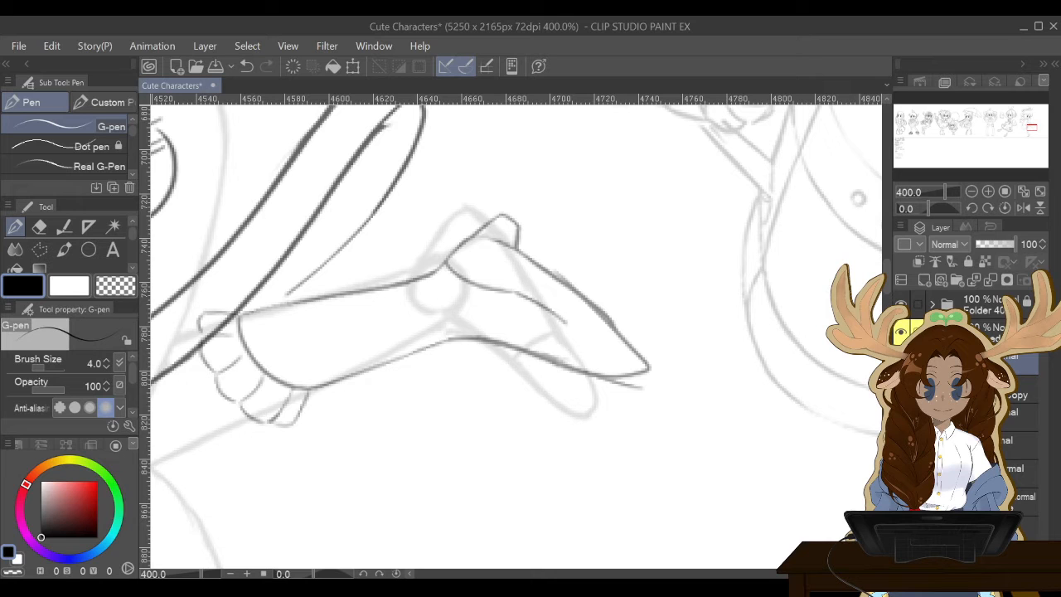
key(ctrl+minus)
key(ctrl+minus)
key(ctrl+minus)
key(ctrl+plus)
key(ctrl+plus)
key(ctrl+plus)
key(ctrl+plus)
key(ctrl+plus)
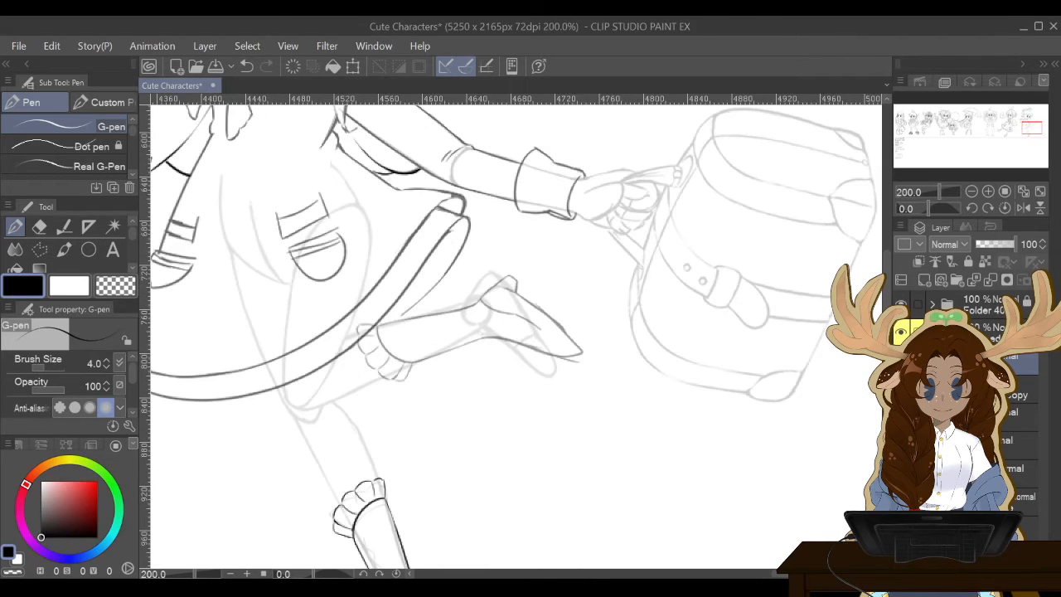
key(ctrl+minus)
key(ctrl+minus)
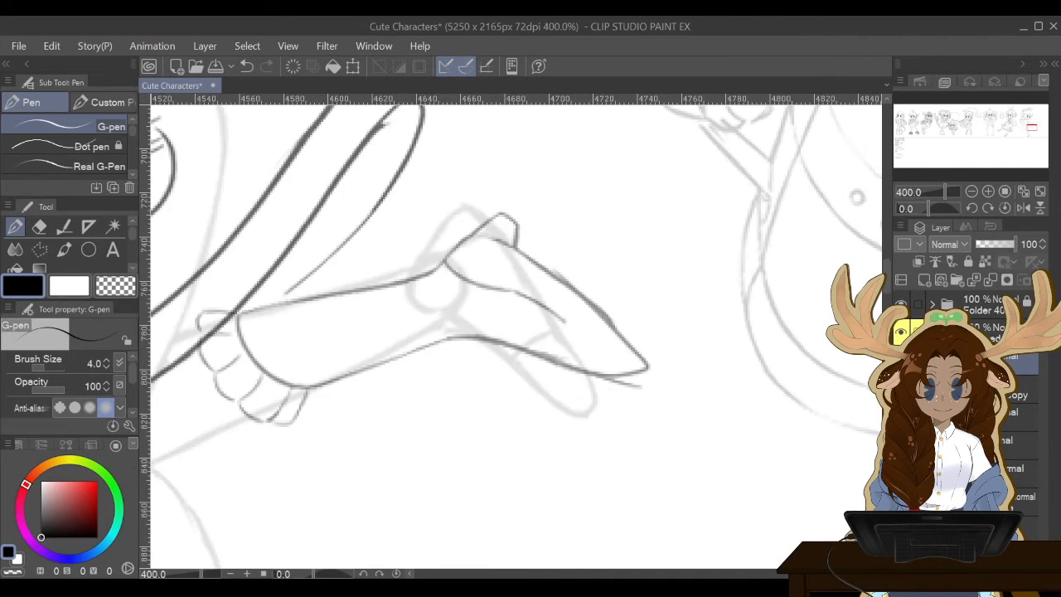
key(ctrl+plus)
key(ctrl+plus)
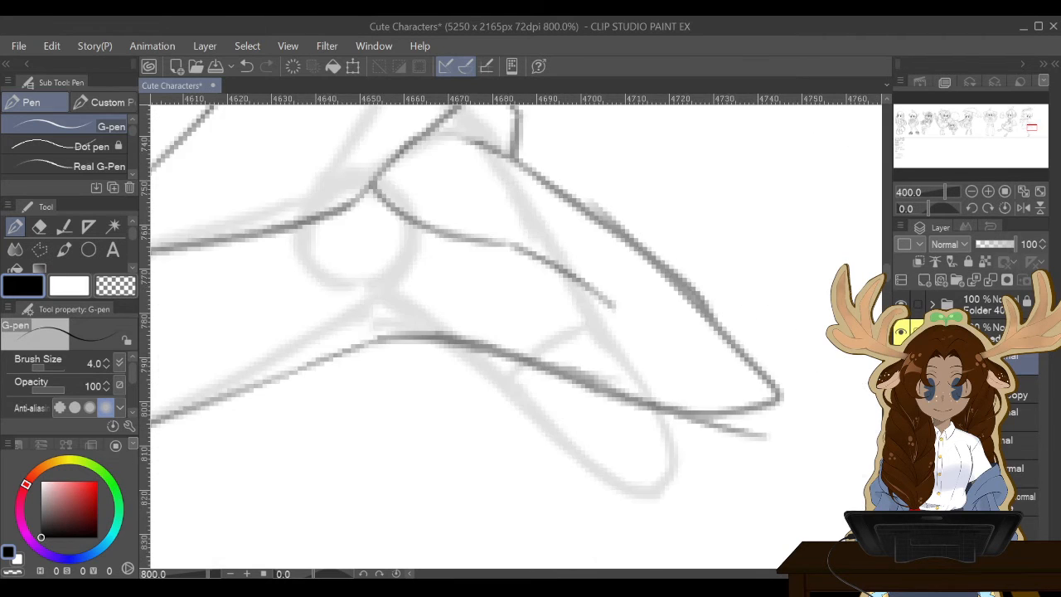
key(ctrl+minus)
key(ctrl+minus)
key(ctrl+minus)
key(ctrl+minus)
key(ctrl+minus)
key(ctrl+minus)
key(ctrl+minus)
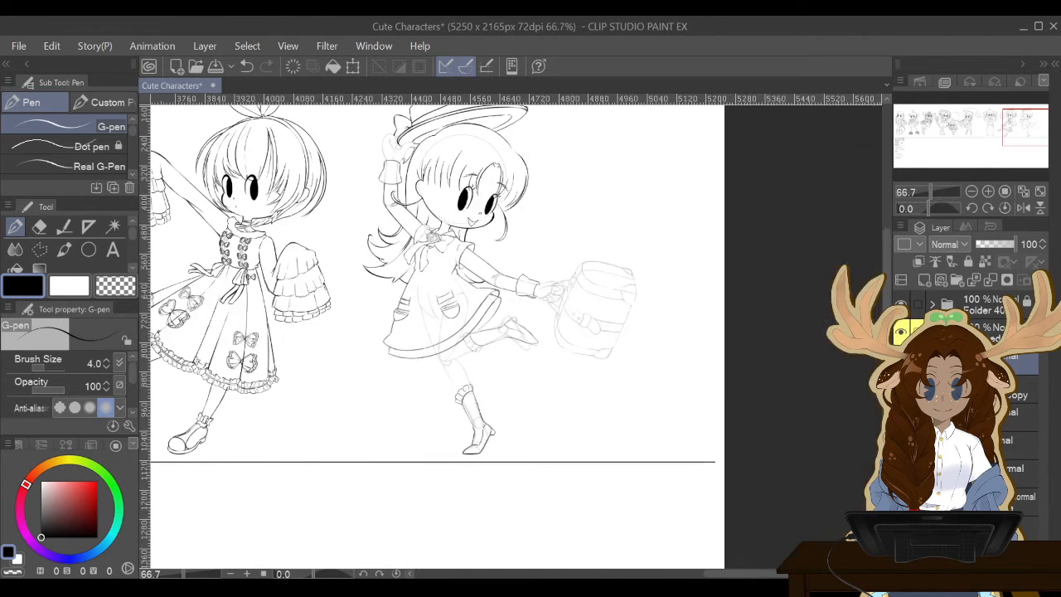
key(ctrl+plus)
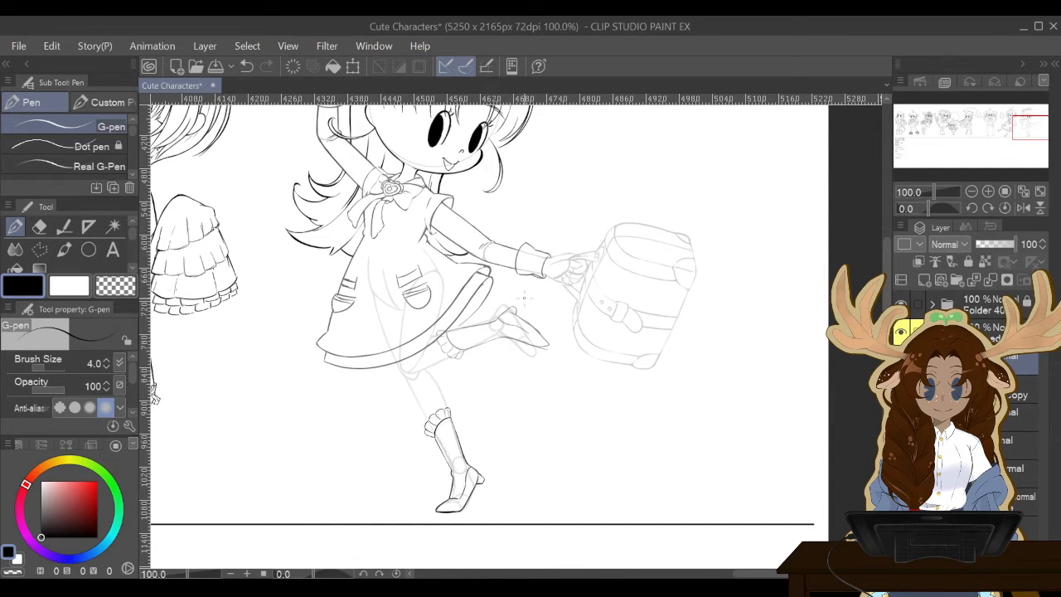
scroll(524, 296, up, 1)
scroll(523, 296, up, 1)
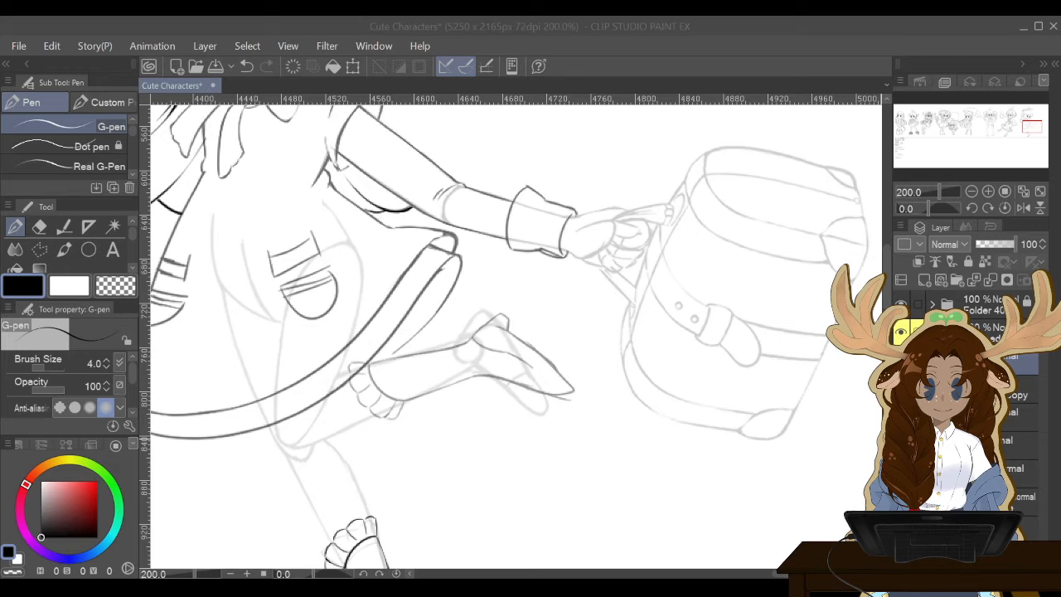
click(779, 203)
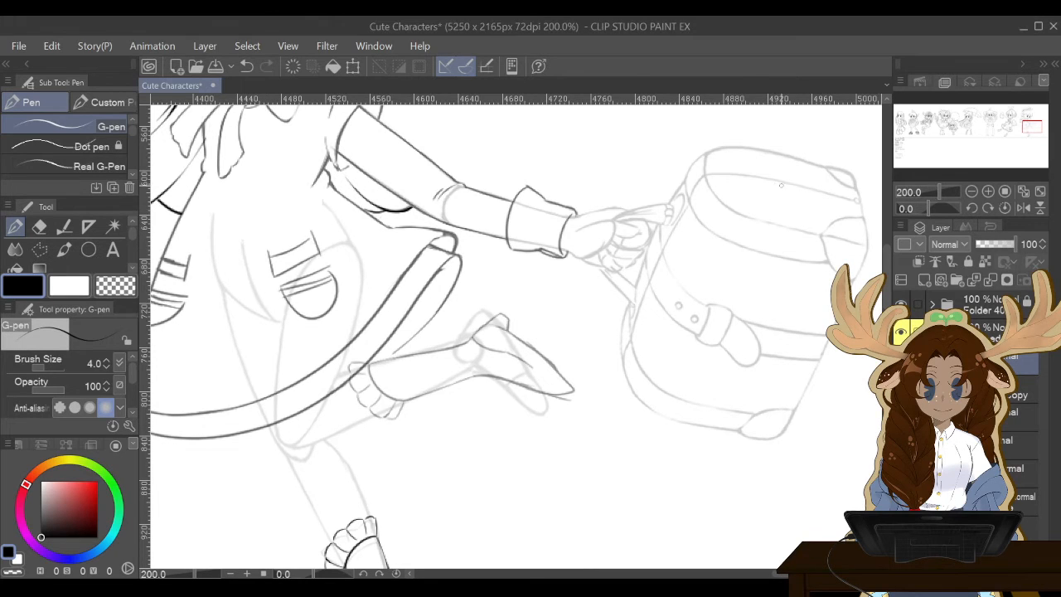
scroll(779, 203, down, 4)
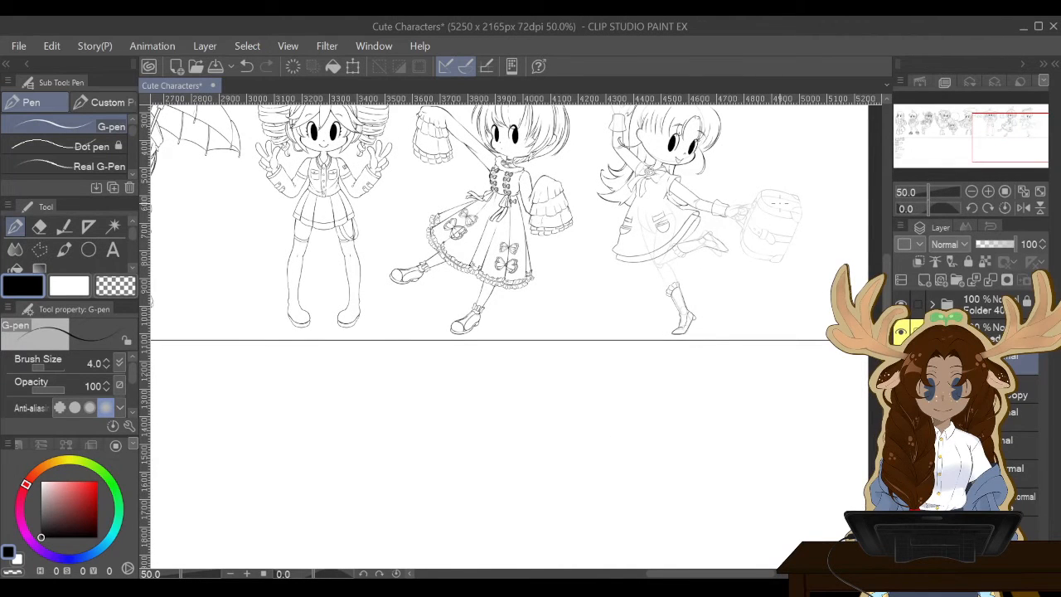
scroll(779, 203, up, 3)
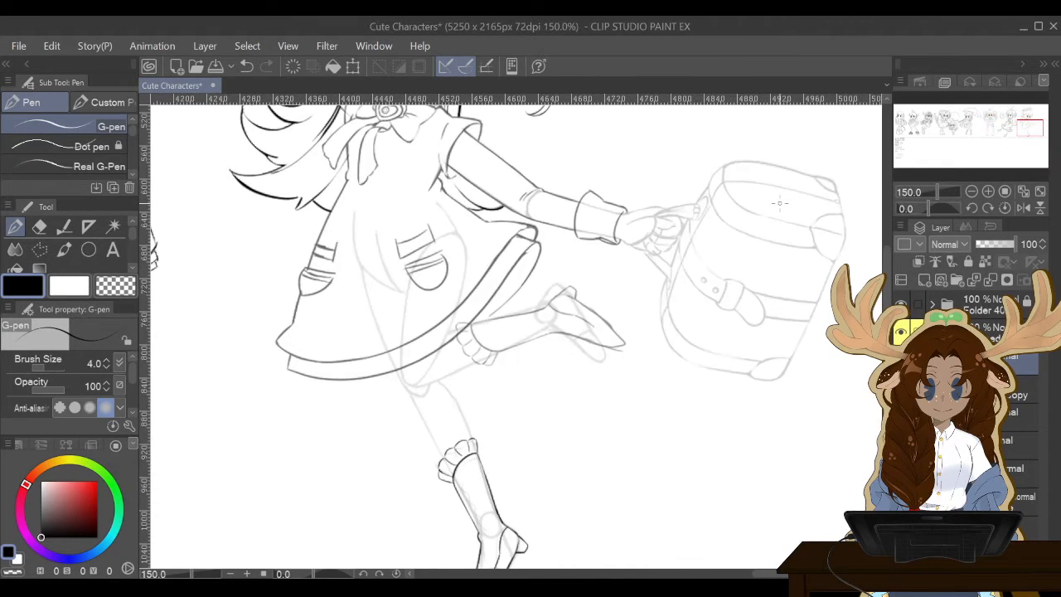
scroll(779, 203, down, 1)
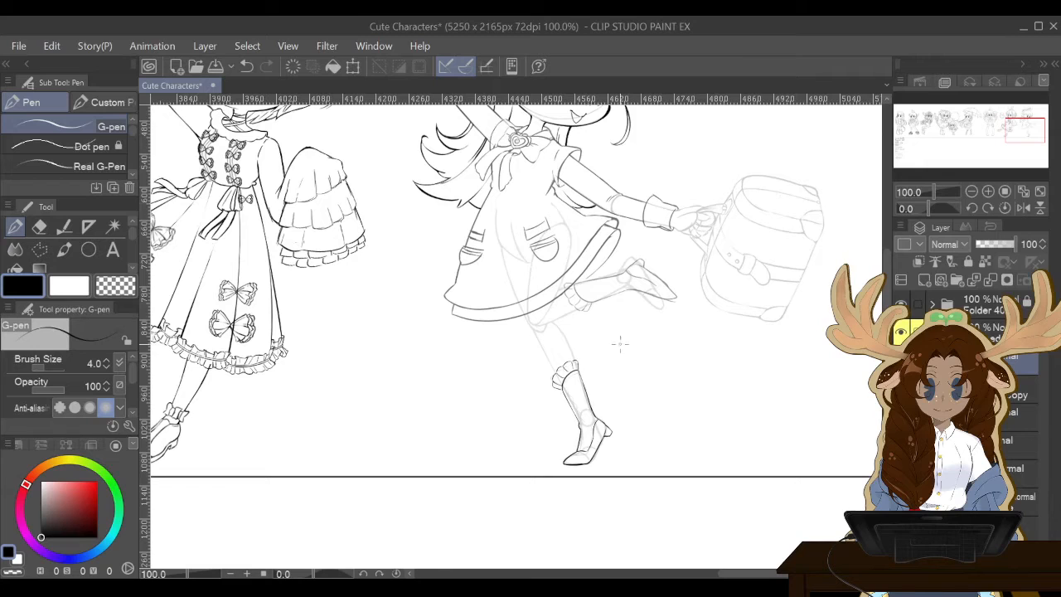
Delete the faded duplicate boot layer from the raised back leg.
scroll(675, 307, up, 1)
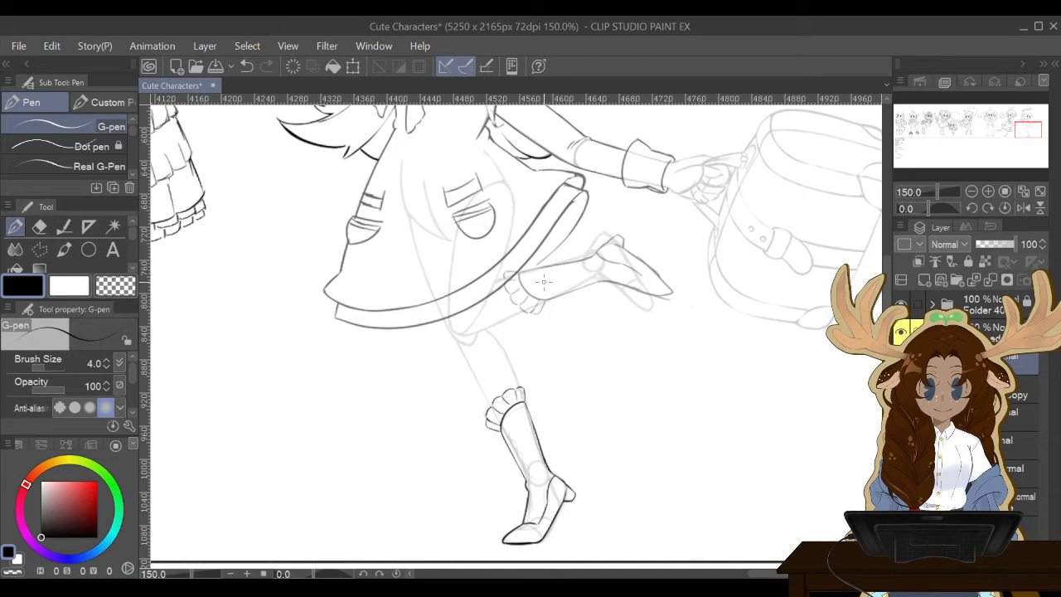
scroll(555, 264, up, 1)
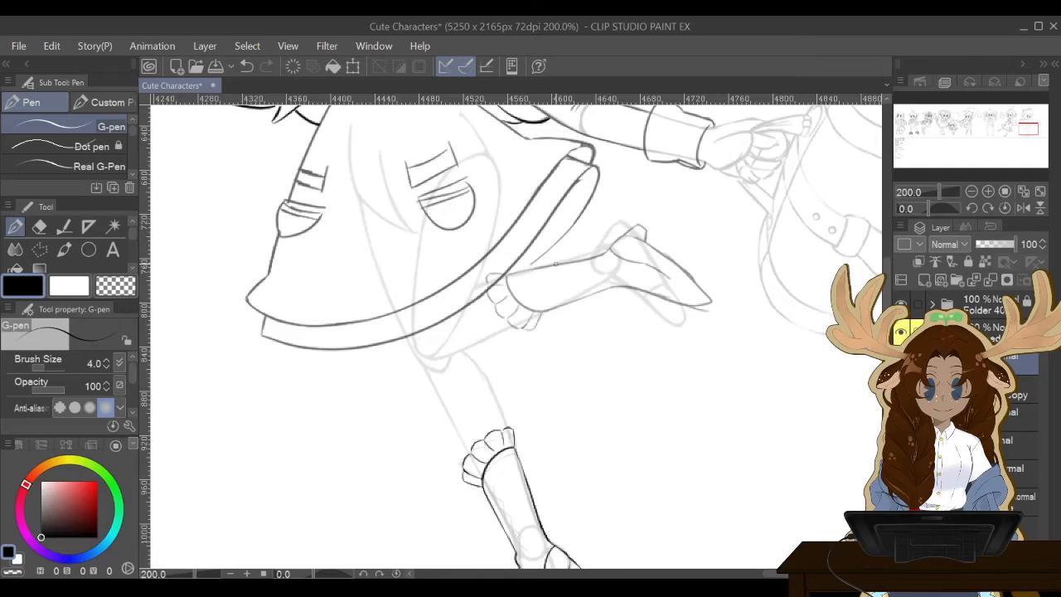
click(1019, 389)
key(Delete)
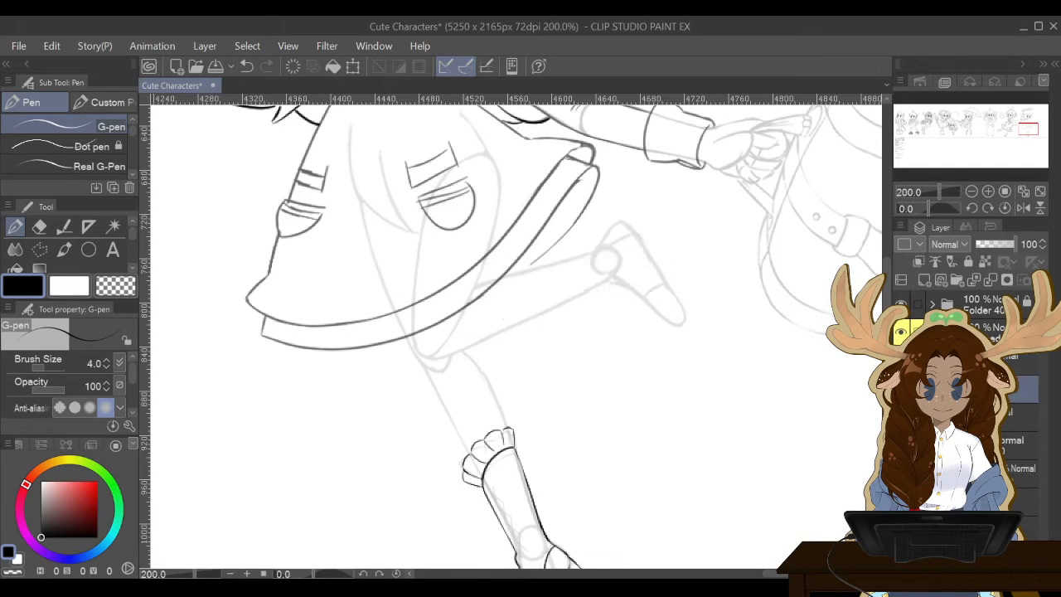
Select Layer 115 as the drawing layer for the raised back leg's new boot.
click(1020, 362)
key(ctrl+t)
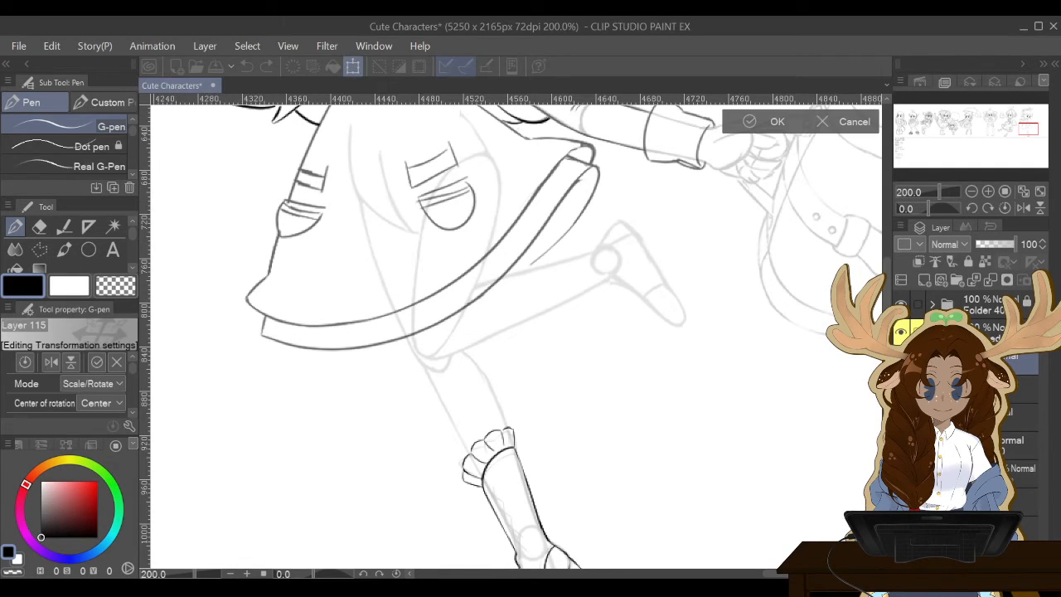
click(797, 124)
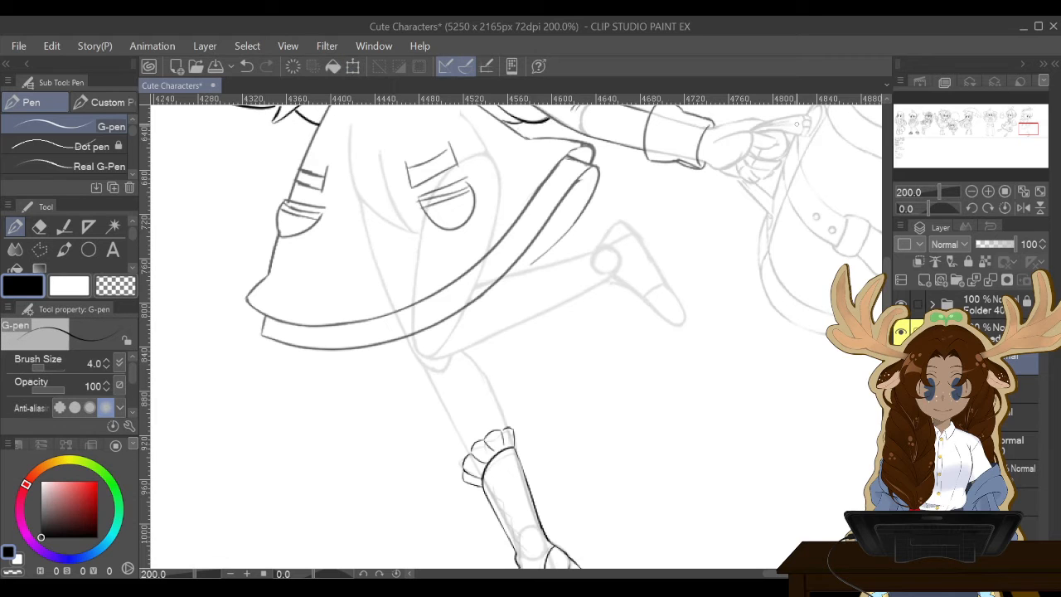
scroll(797, 124, up, 6)
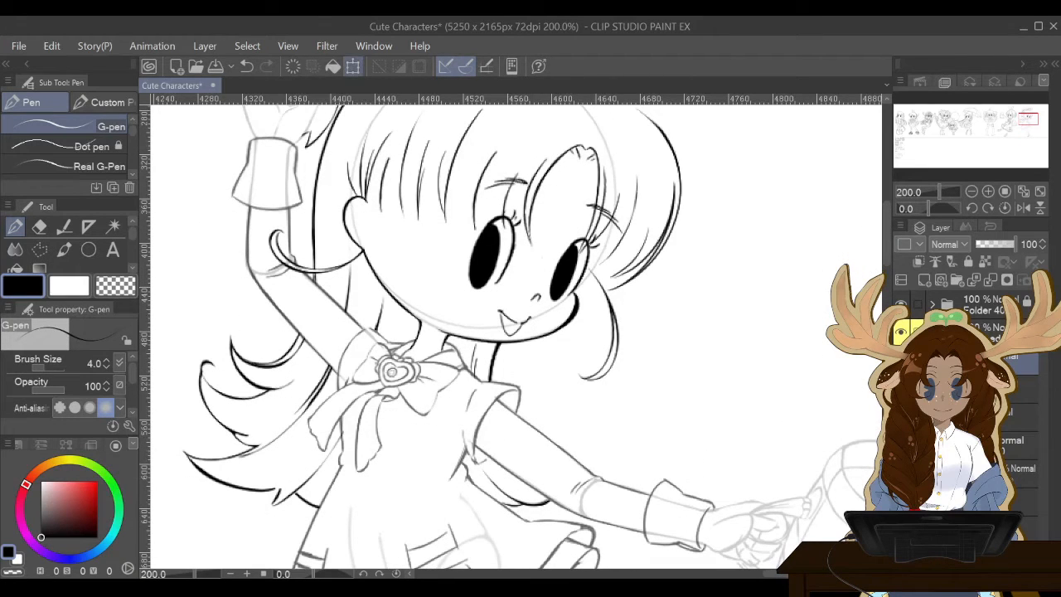
key(ctrl+t)
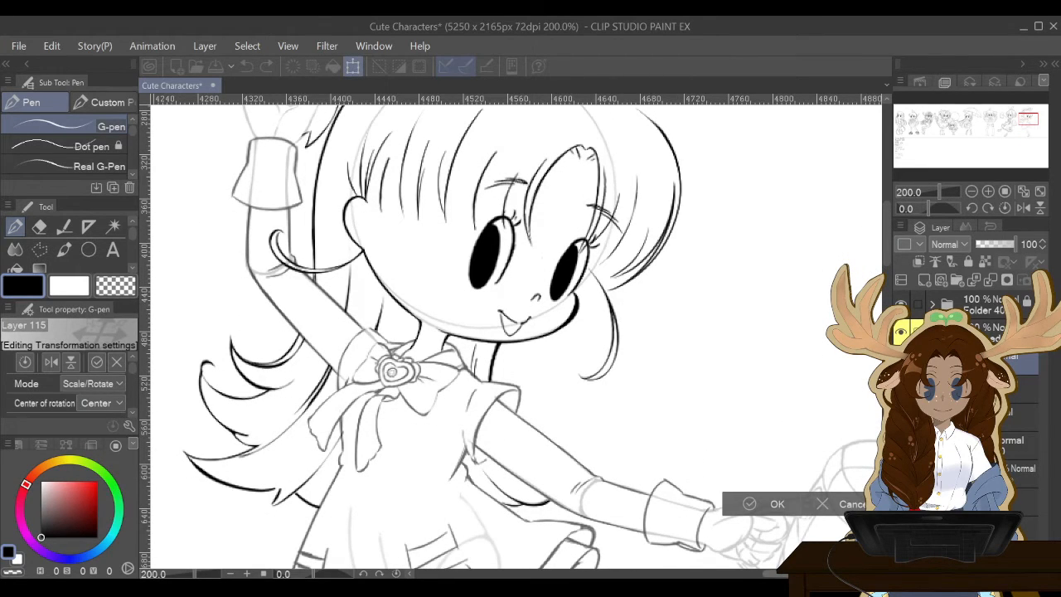
scroll(534, 343, right, 5)
key(Return)
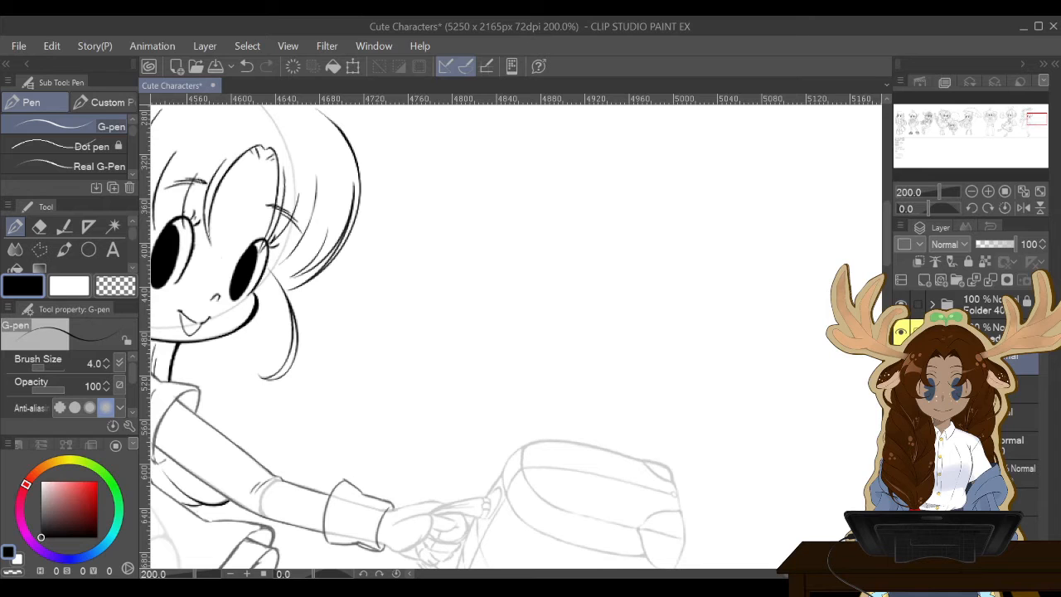
mouse_move(808, 574)
mouse_down()
mouse_move(768, 573)
mouse_move(789, 573)
mouse_up()
scroll(513, 336, down, 10)
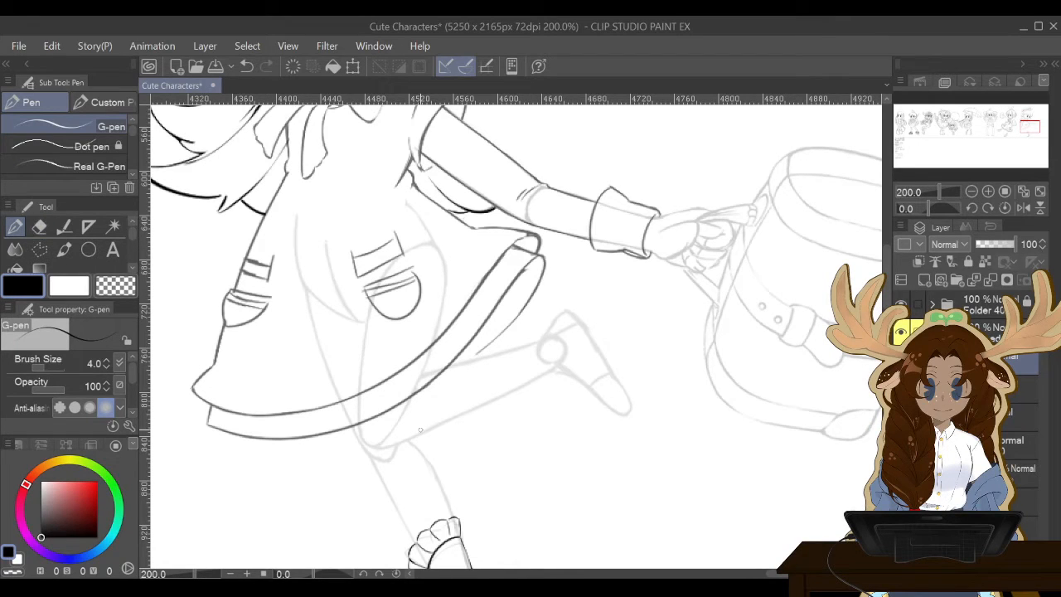
Try drawing a narrow oval boot opening across the raised back leg, just below the skirt hem.
mouse_move(446, 425)
mouse_down()
mouse_move(443, 365)
mouse_move(431, 393)
mouse_move(445, 423)
mouse_up()
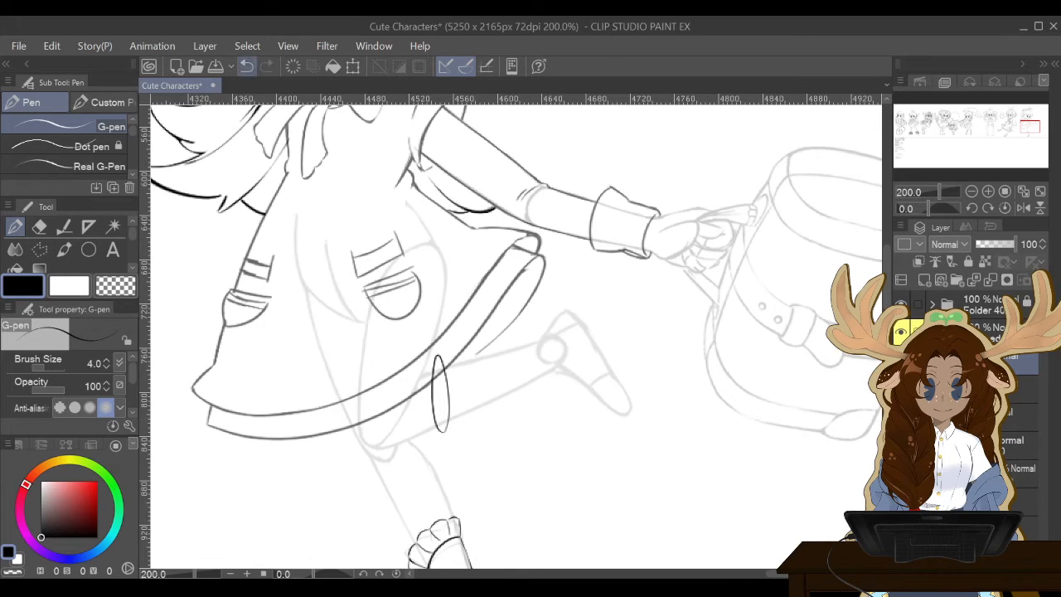
click(246, 66)
mouse_move(454, 363)
mouse_down()
mouse_move(429, 376)
mouse_move(441, 430)
mouse_move(463, 419)
mouse_move(451, 360)
mouse_up()
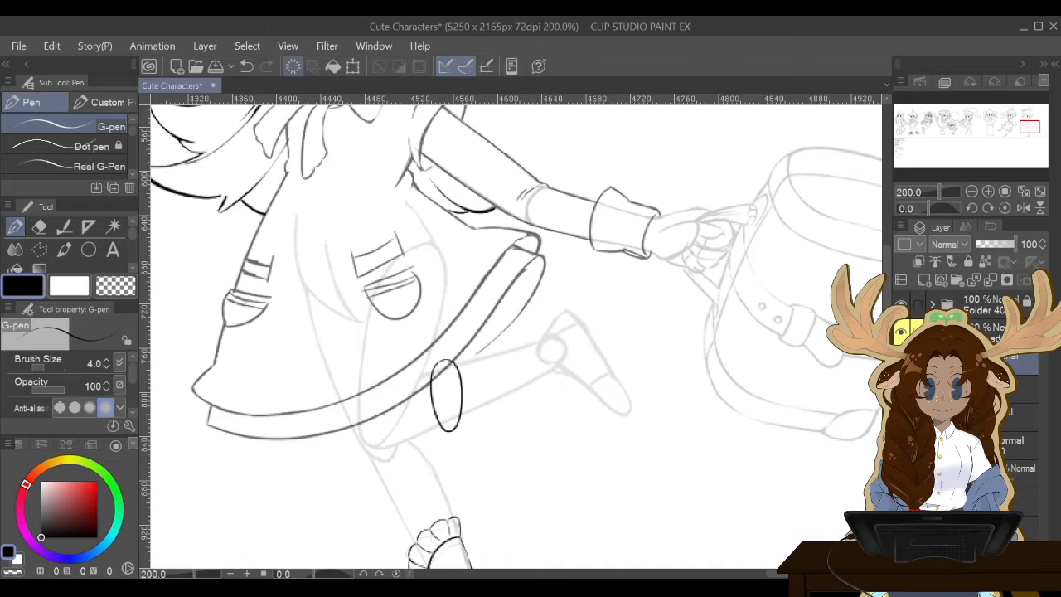
key(ctrl+z)
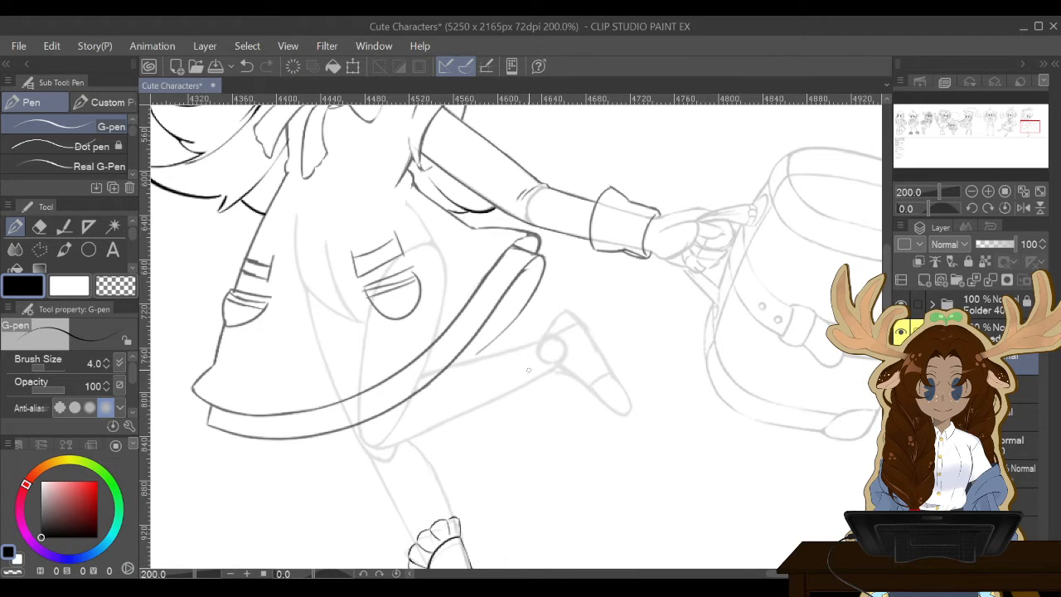
Ink the raised boot's curved top edge and both sides of its shaft over the lower leg sketch.
drag(450, 420, 522, 384)
drag(454, 364, 532, 337)
key(ctrl+z)
drag(448, 420, 454, 371)
drag(453, 365, 532, 339)
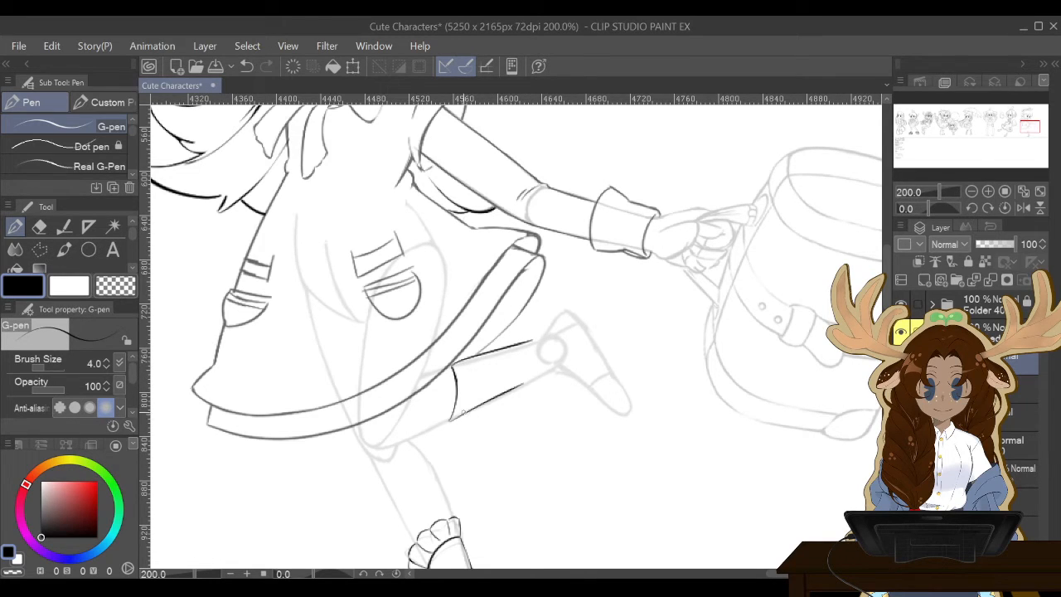
Redraw both shaft lines so they reach the ankle and erase the doubled stroke along the upper one.
drag(452, 419, 541, 378)
click(246, 65)
drag(452, 418, 555, 373)
drag(453, 362, 519, 348)
key(ctrl+z)
drag(454, 363, 514, 346)
drag(452, 365, 538, 338)
click(39, 226)
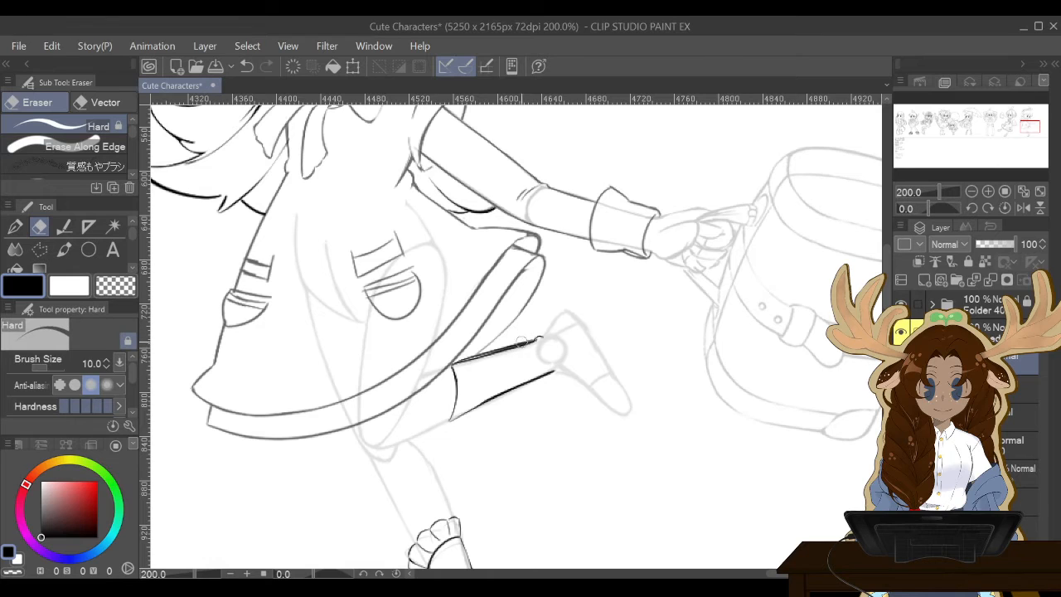
drag(521, 341, 436, 361)
key(p)
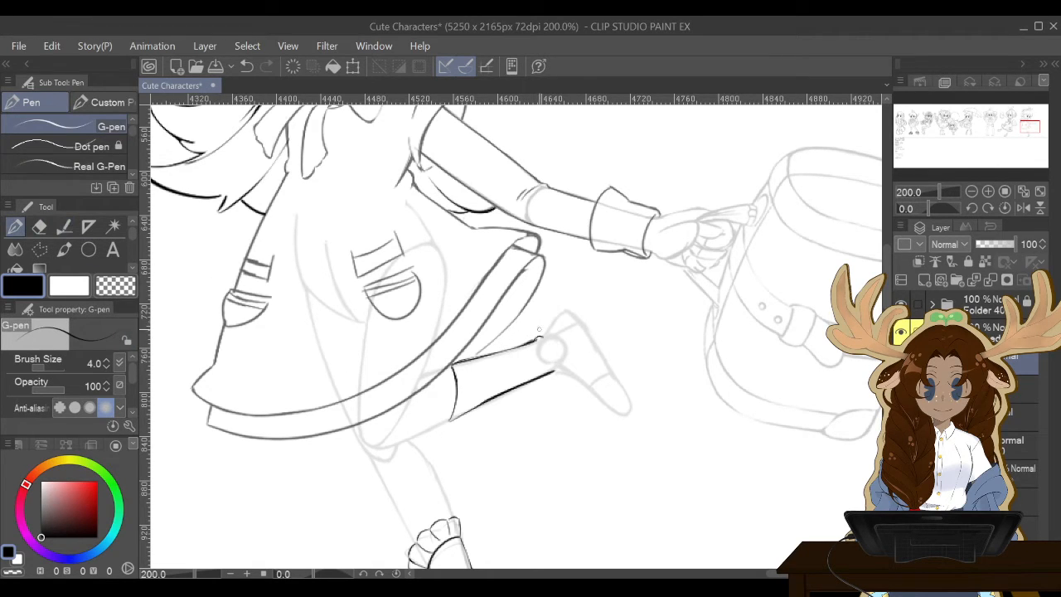
Ink the raised boot's heel curve and strengthen the shaft's front line, with the canvas rotated to 103.7 degrees.
mouse_move(540, 338)
mouse_down()
mouse_move(590, 310)
mouse_move(576, 314)
mouse_move(583, 321)
mouse_up()
mouse_move(571, 192)
mouse_down()
mouse_move(670, 316)
mouse_move(642, 425)
mouse_up()
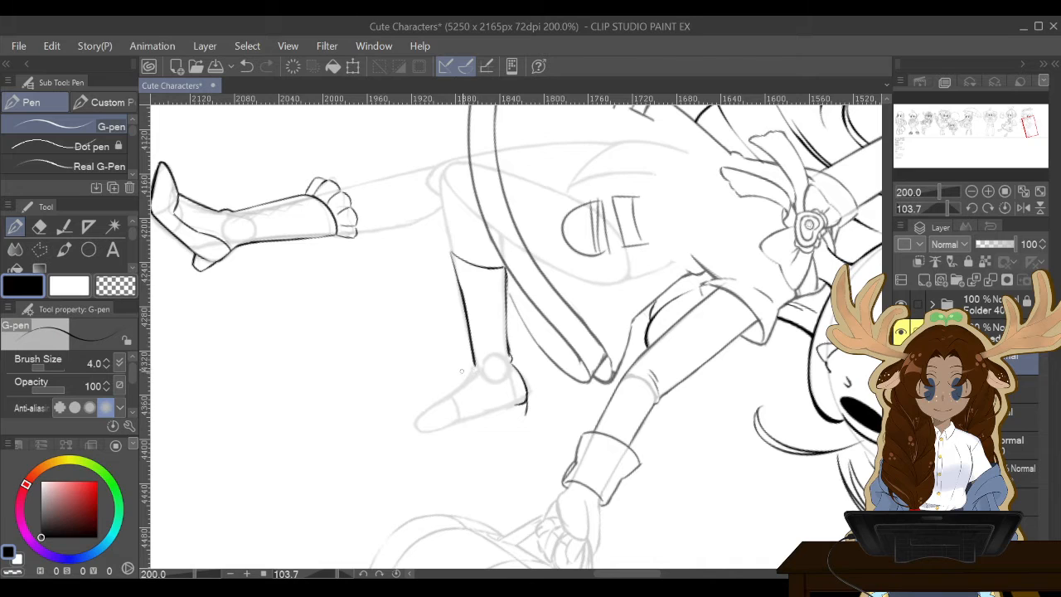
drag(458, 280, 478, 369)
Ink the raised boot's instep from the ankle to the toe, adding the toe tip and toe cap seam.
mouse_move(466, 315)
mouse_down()
mouse_move(473, 372)
mouse_move(426, 421)
mouse_up()
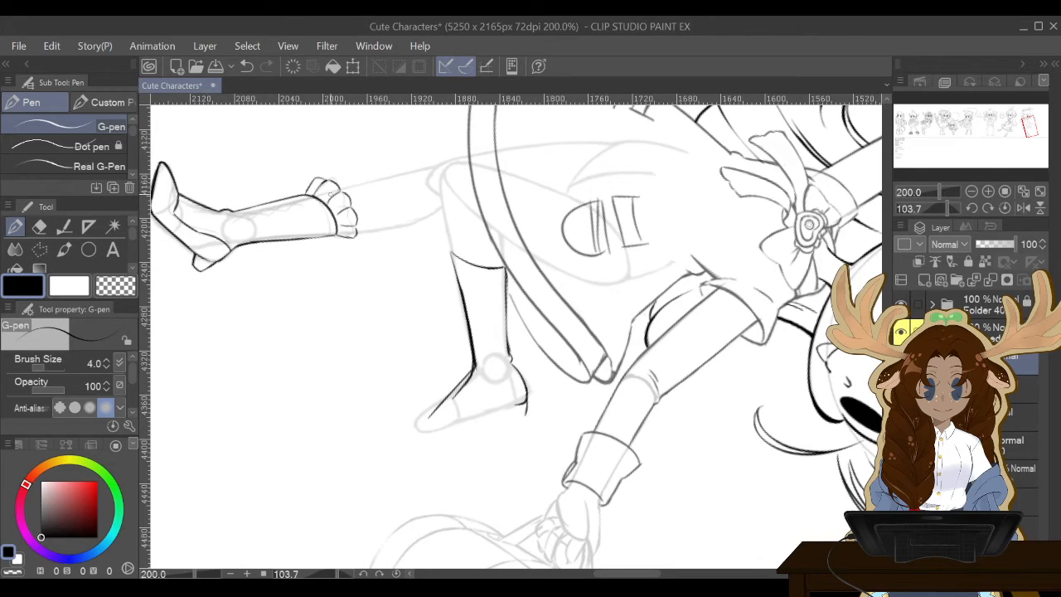
key(ctrl+z)
drag(475, 365, 465, 381)
mouse_move(467, 380)
mouse_down()
mouse_move(424, 421)
mouse_move(450, 400)
mouse_up()
drag(454, 396, 423, 436)
drag(440, 404, 424, 432)
mouse_move(433, 409)
mouse_down()
mouse_move(457, 385)
mouse_move(458, 439)
mouse_move(433, 439)
mouse_move(477, 423)
mouse_up()
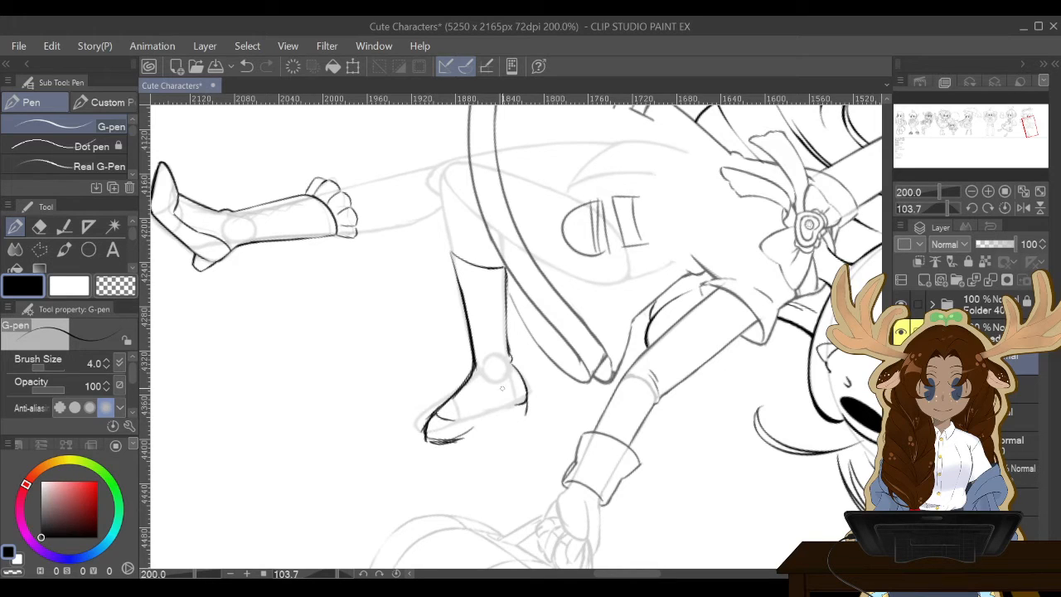
Ink the sole seam between the raised boot's toe and heel and thin its line with the eraser.
drag(454, 423, 522, 391)
drag(523, 383, 490, 404)
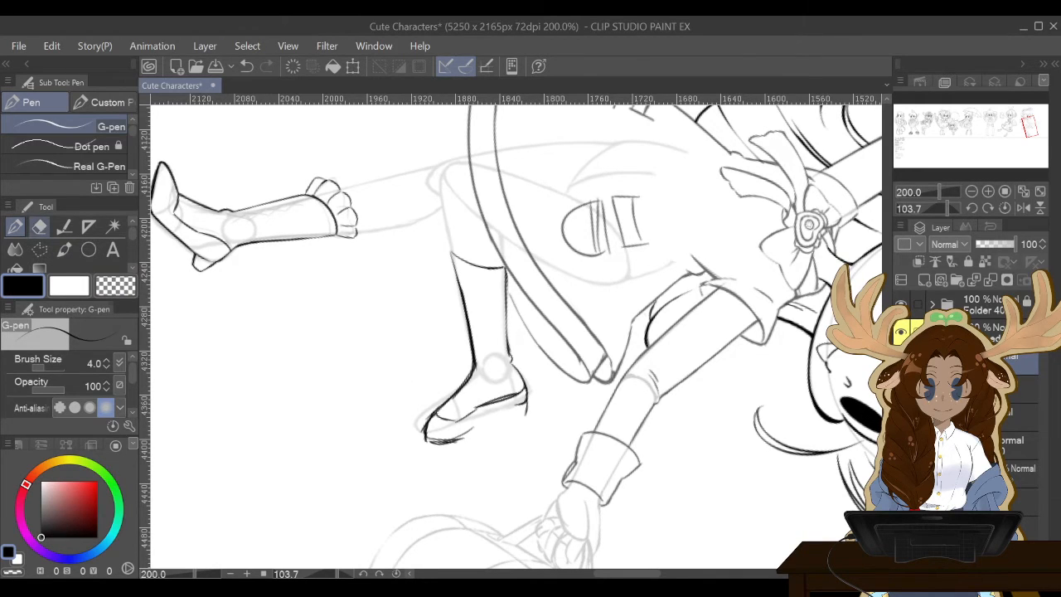
click(39, 226)
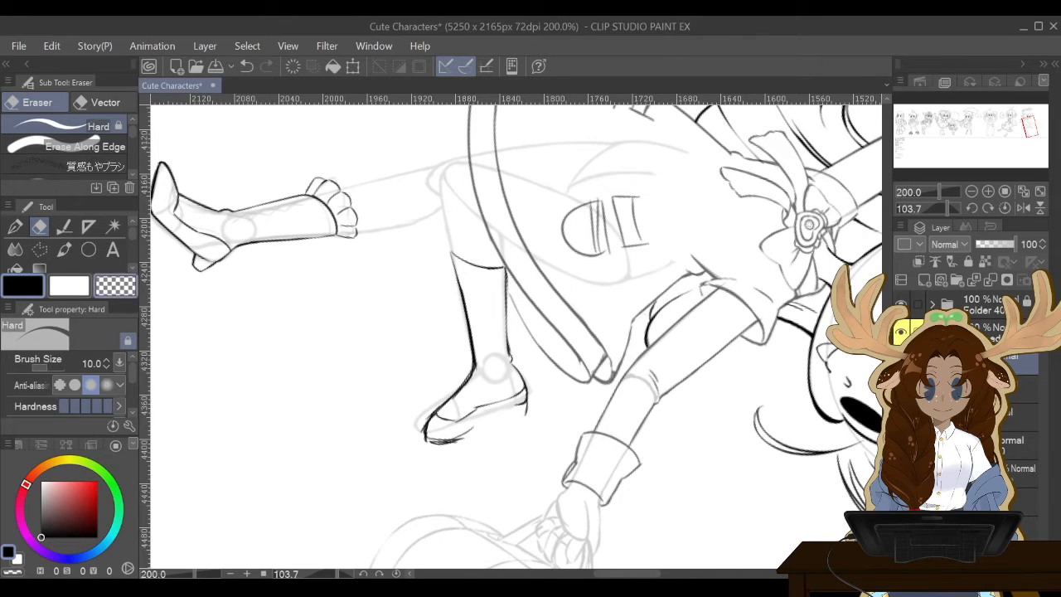
Select the raised boot's toe with a polyline, rotate it slightly clockwise and shift it outward, then apply and deselect.
click(39, 248)
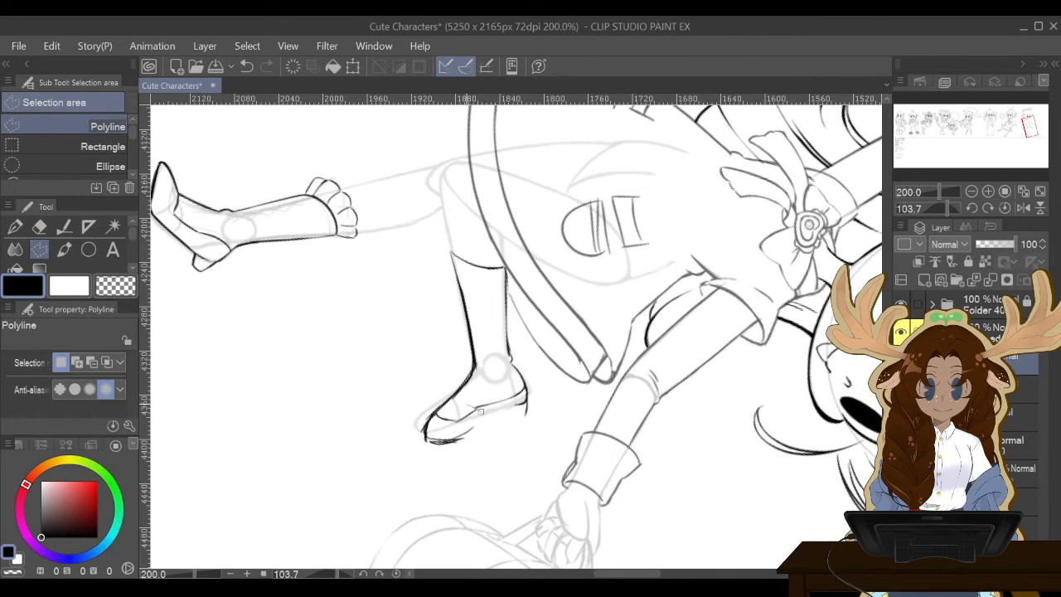
click(440, 382)
click(420, 401)
click(411, 448)
click(444, 464)
click(474, 449)
click(480, 411)
click(511, 496)
drag(447, 423, 497, 428)
drag(372, 372, 376, 368)
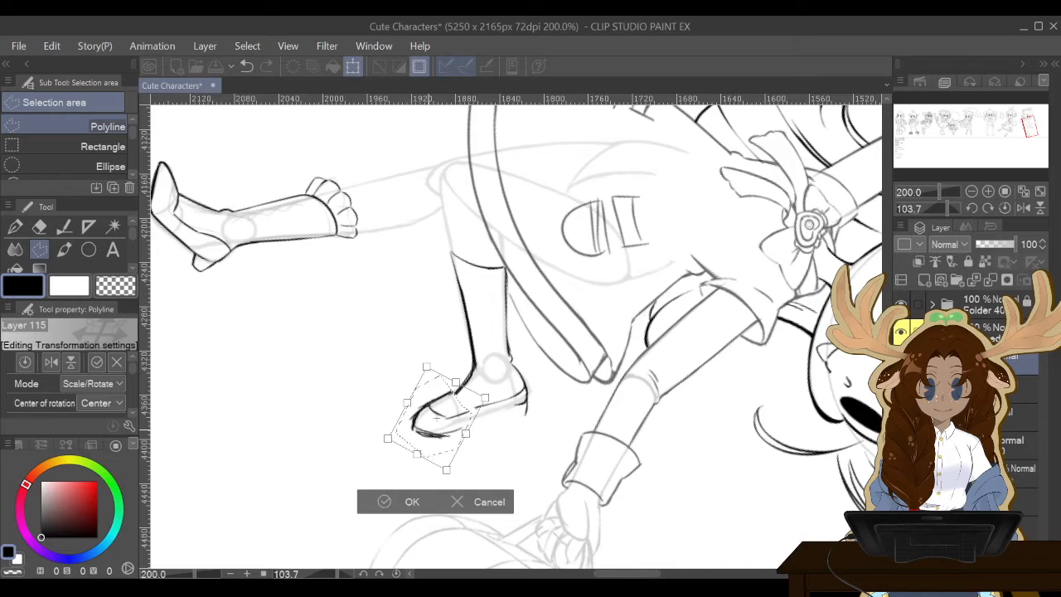
drag(429, 429, 433, 432)
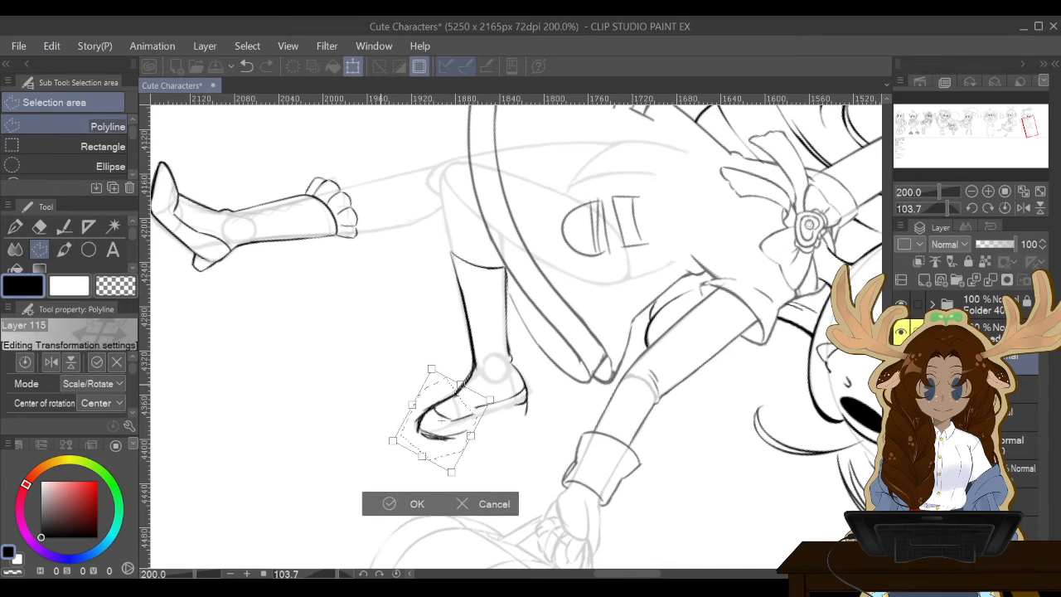
drag(379, 383, 379, 386)
click(389, 503)
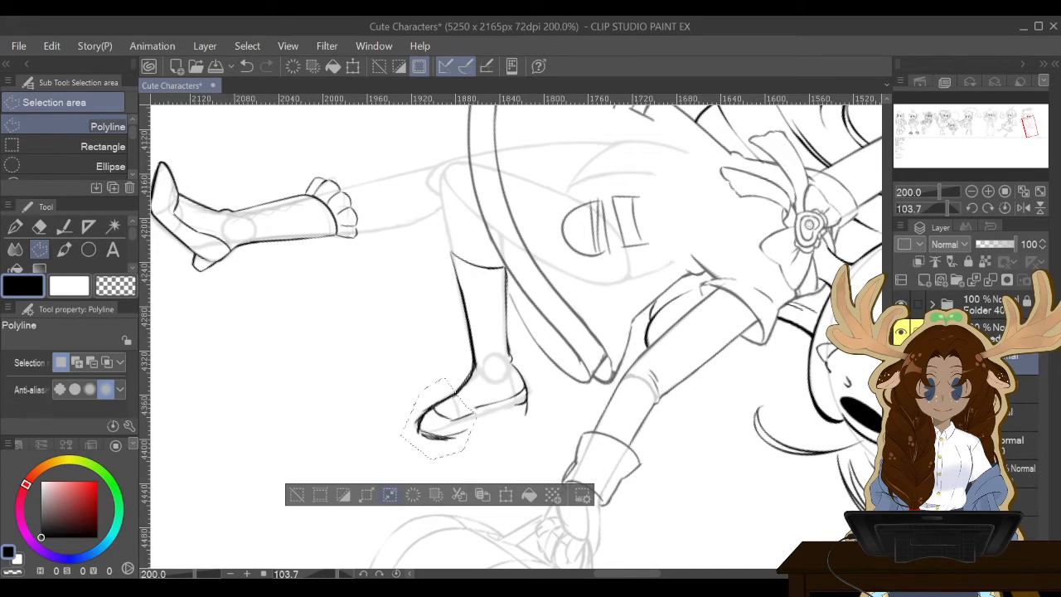
key(ctrl+d)
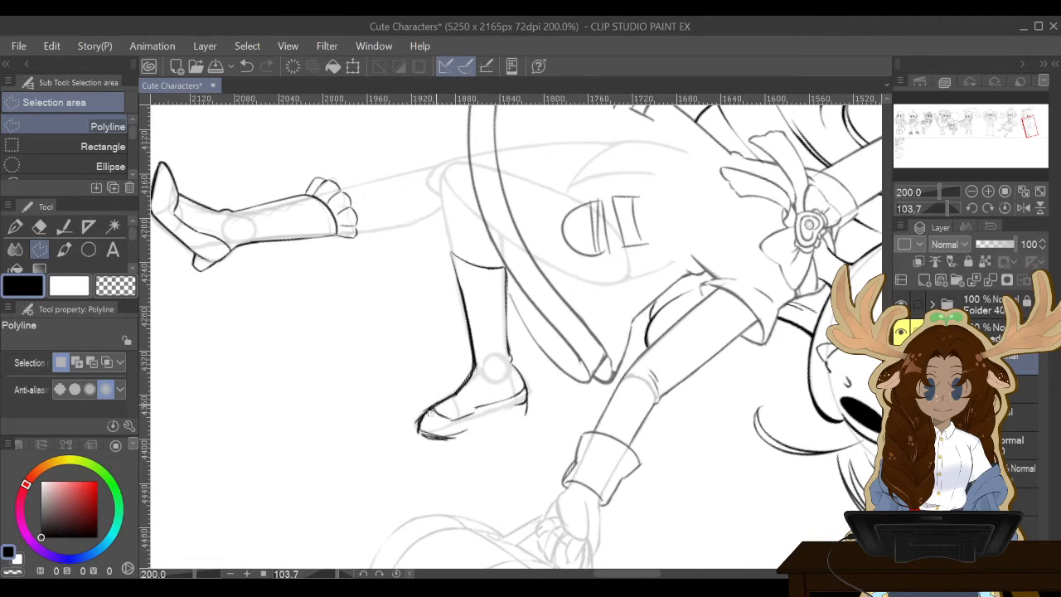
Select the raised boot's toe cap seam, flatten it slightly with a transformation, then apply it and deselect.
click(463, 404)
double_click(438, 424)
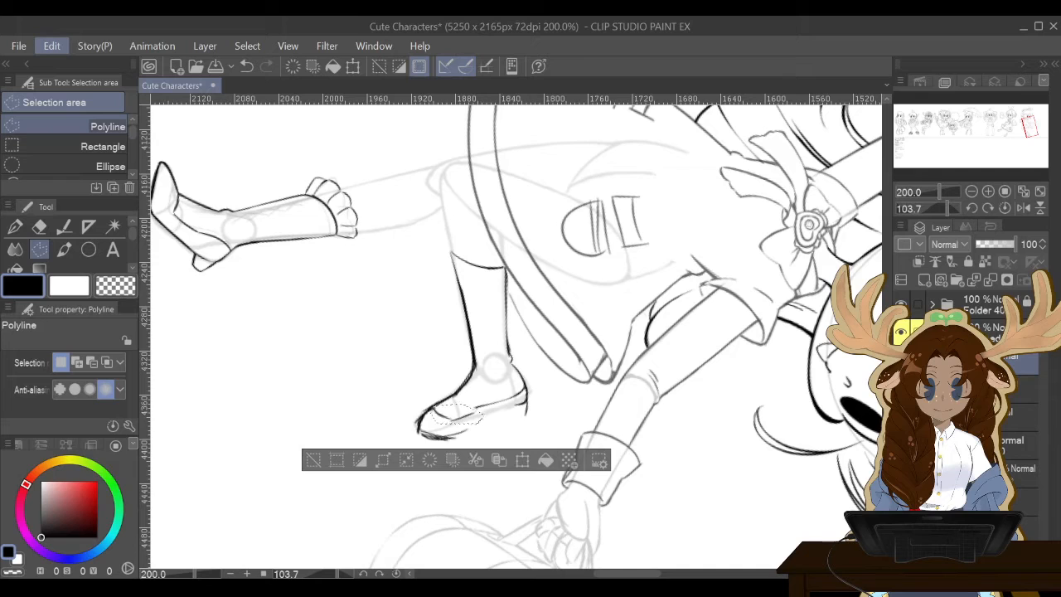
key(ctrl+shift+t)
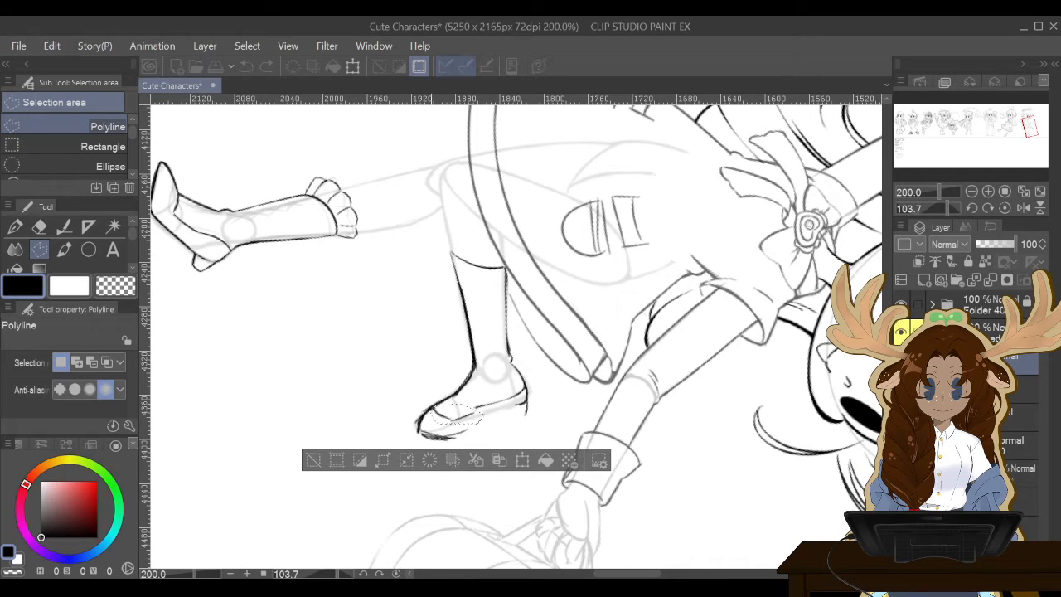
drag(454, 418, 455, 415)
key(Return)
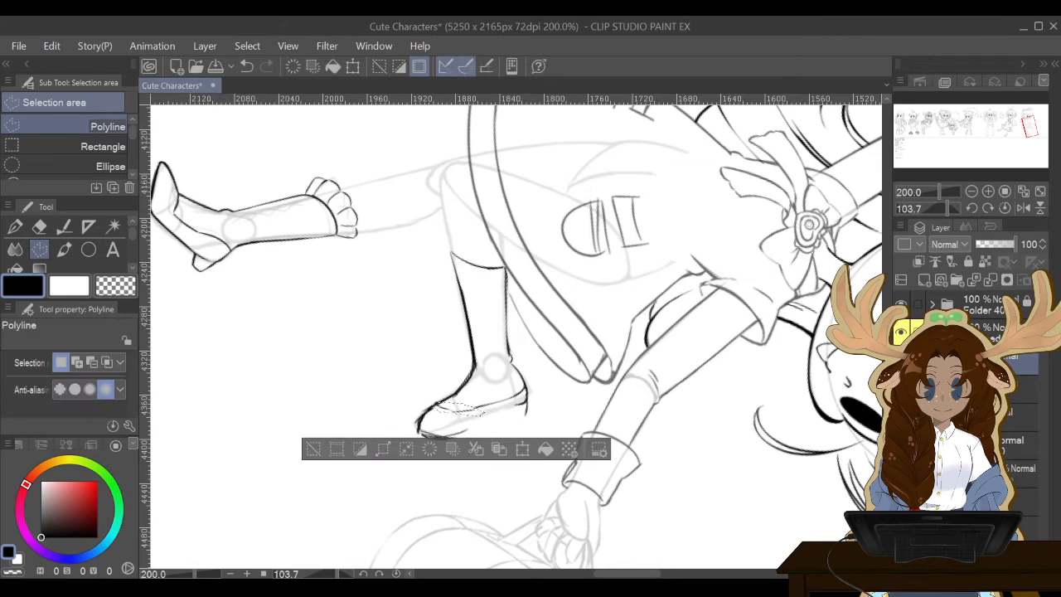
key(ctrl+d)
Redraw the top of the raised boot's toe into a longer, more pointed tip and erase the old toe line.
key(p)
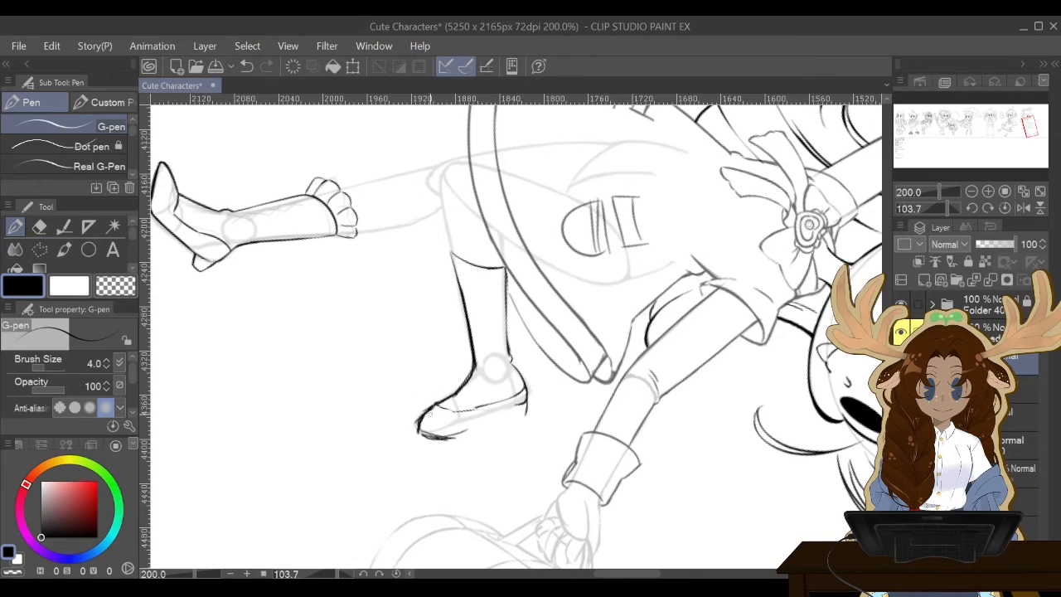
mouse_move(413, 425)
mouse_down()
mouse_move(420, 418)
mouse_move(411, 432)
mouse_move(434, 438)
mouse_move(460, 428)
mouse_move(424, 432)
mouse_move(420, 421)
mouse_move(437, 410)
mouse_up()
key(e)
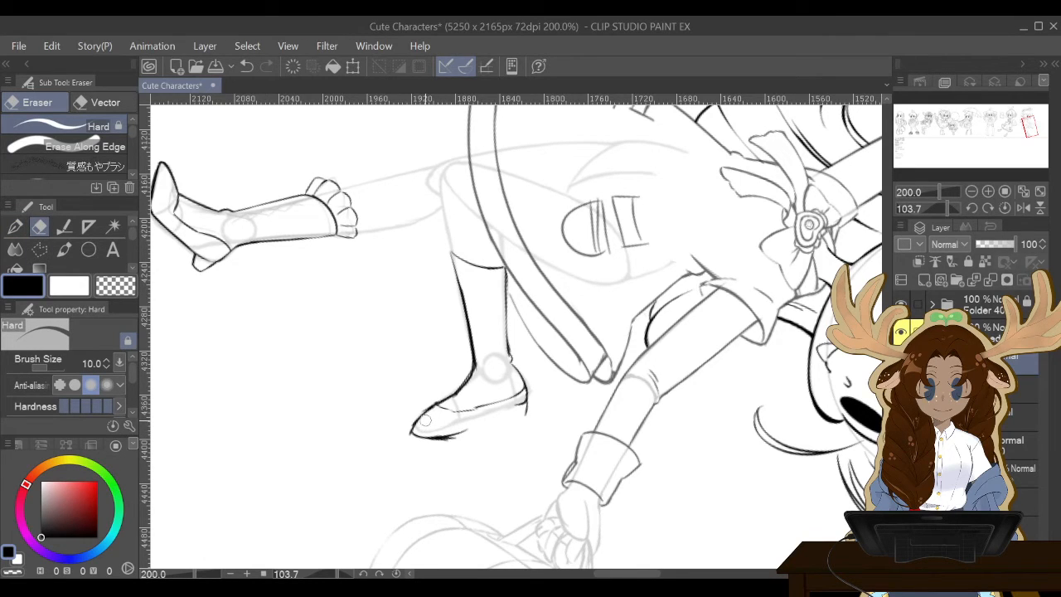
click(15, 226)
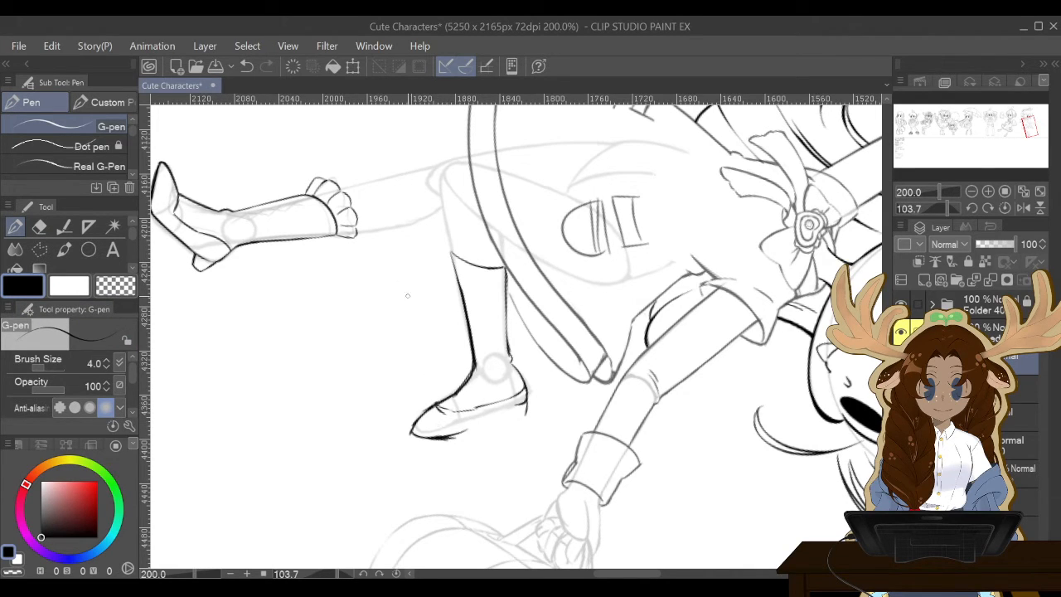
key(ctrl+z)
mouse_move(435, 413)
mouse_down()
mouse_move(455, 407)
mouse_move(410, 427)
mouse_up()
key(e)
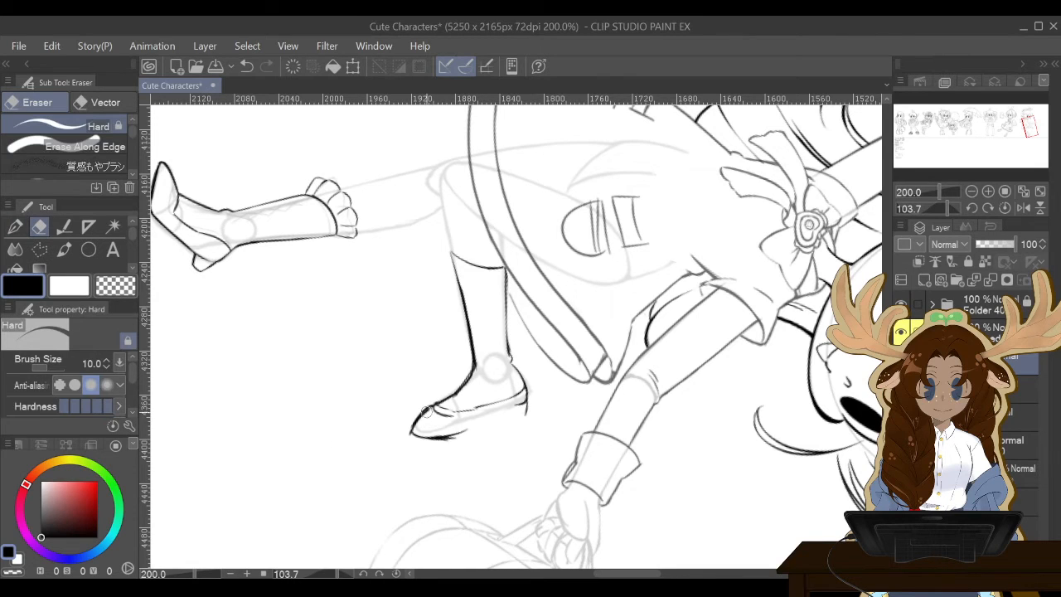
drag(427, 412, 416, 430)
key(p)
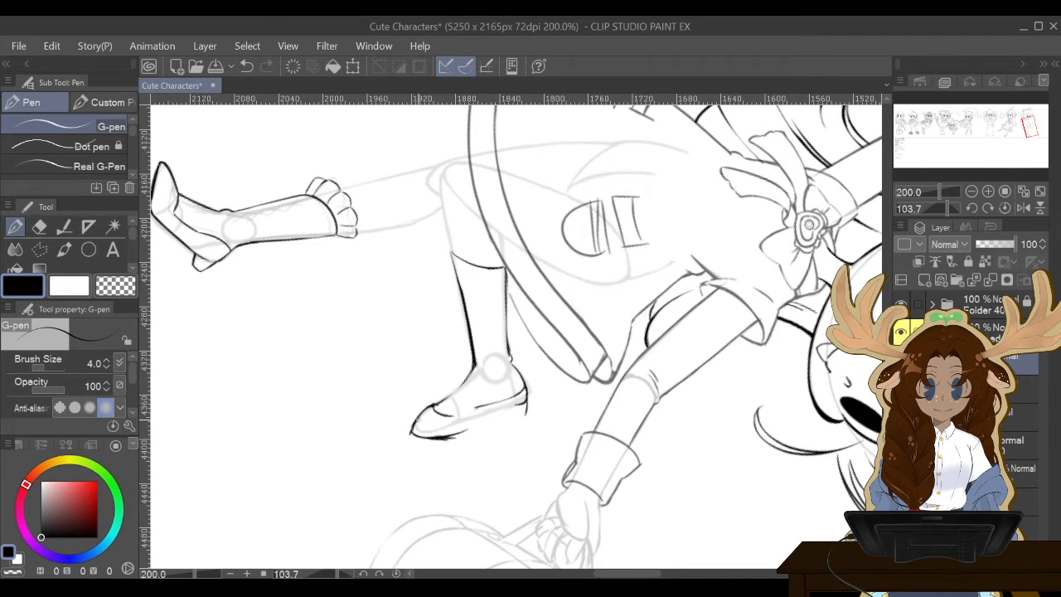
Re-ink the front curve of the pointed toe and clean up its excess line with the eraser.
drag(414, 418, 409, 431)
key(ctrl+z)
drag(418, 412, 415, 436)
key(e)
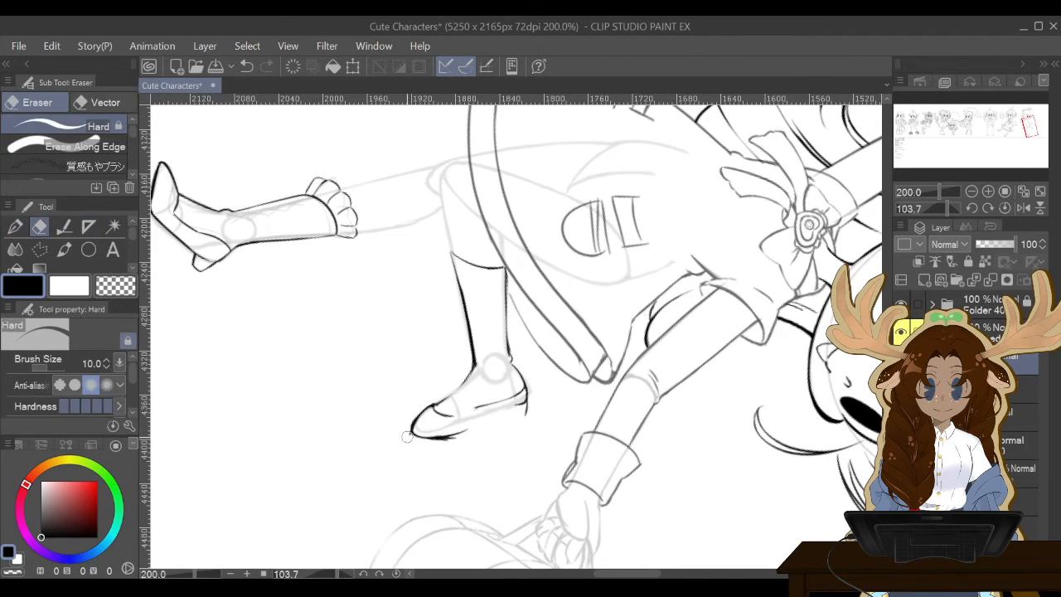
mouse_move(427, 415)
mouse_down()
mouse_move(417, 428)
mouse_move(428, 414)
mouse_up()
click(14, 226)
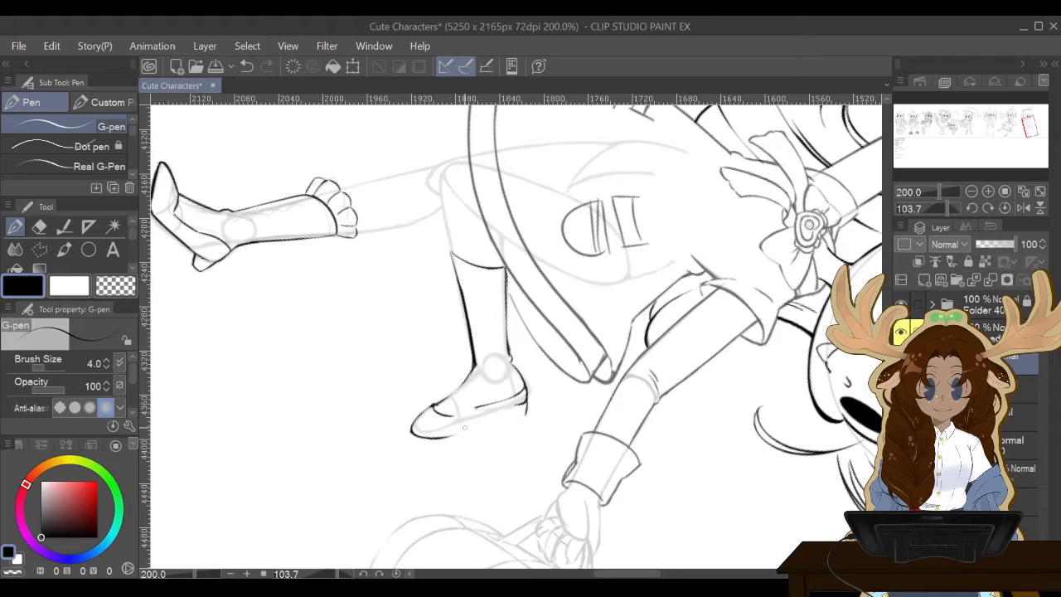
Ink the raised boot's bottom sole edge from the toe back to the heel.
mouse_move(415, 432)
mouse_down()
mouse_move(466, 434)
mouse_move(527, 398)
mouse_up()
key(ctrl+z)
mouse_move(465, 434)
mouse_down()
mouse_move(456, 438)
mouse_move(527, 403)
mouse_up()
key(e)
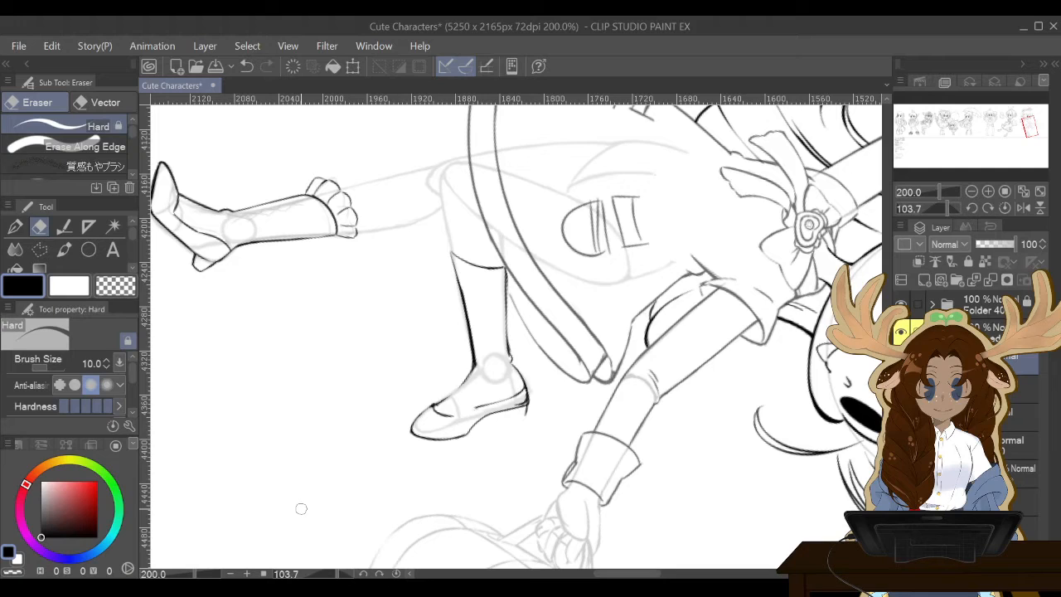
Ink a new inner back edge for the raised shoe's heel and erase the old outer heel line.
key(p)
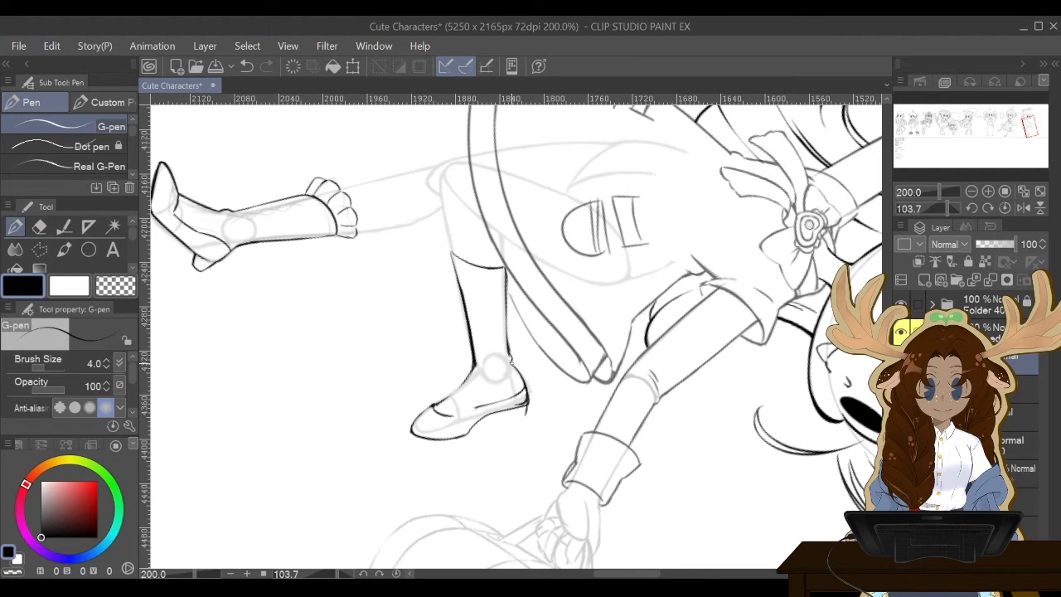
drag(514, 369, 525, 402)
key(e)
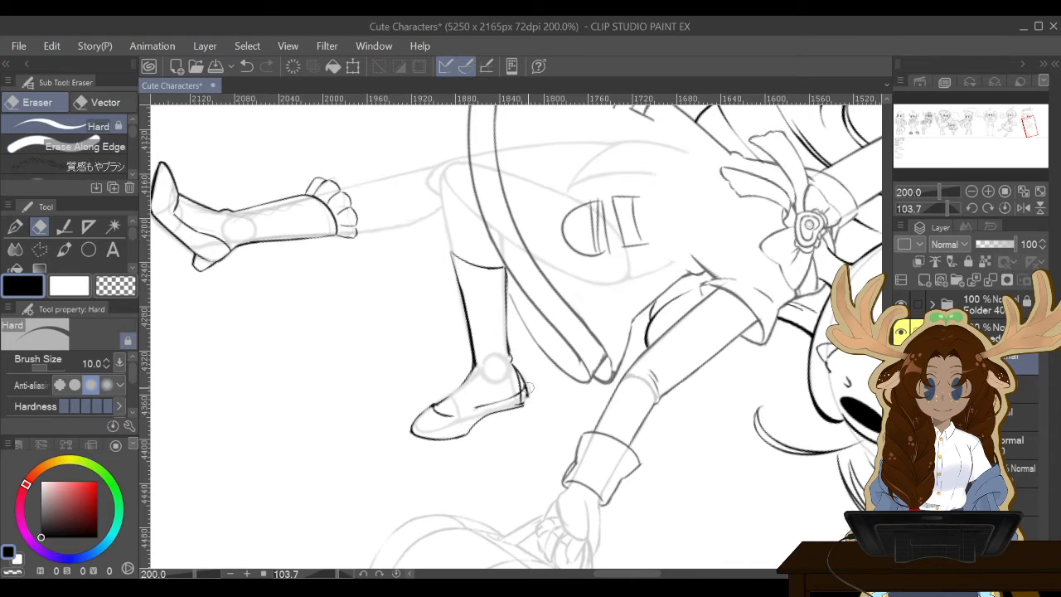
mouse_move(527, 386)
mouse_down()
mouse_move(518, 359)
mouse_move(522, 412)
mouse_move(518, 363)
mouse_up()
Ink the raised shoe's heel as a rounded curve flowing into the sole.
click(15, 226)
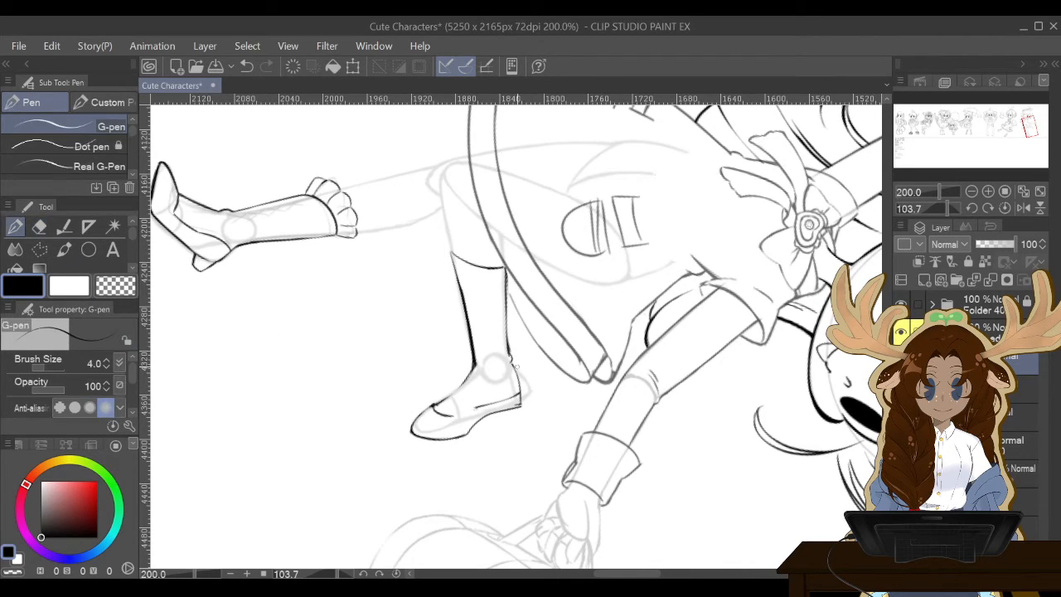
mouse_move(511, 362)
mouse_down()
mouse_move(521, 392)
mouse_move(487, 415)
mouse_up()
drag(522, 377, 523, 391)
key(e)
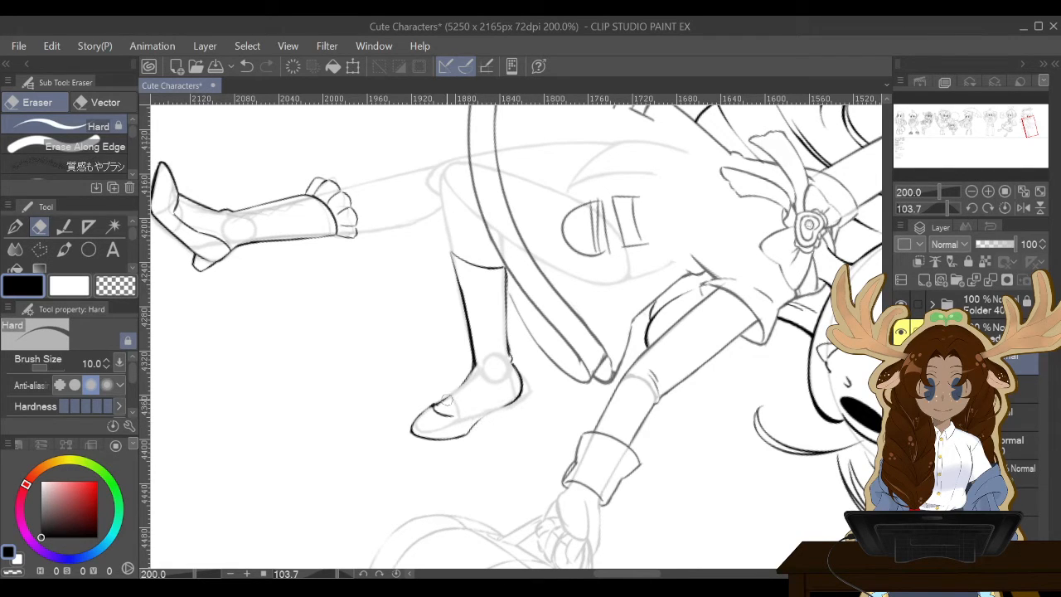
Rework the raised shoe's underside curve at the ball of the foot and undo the last stroke.
click(14, 226)
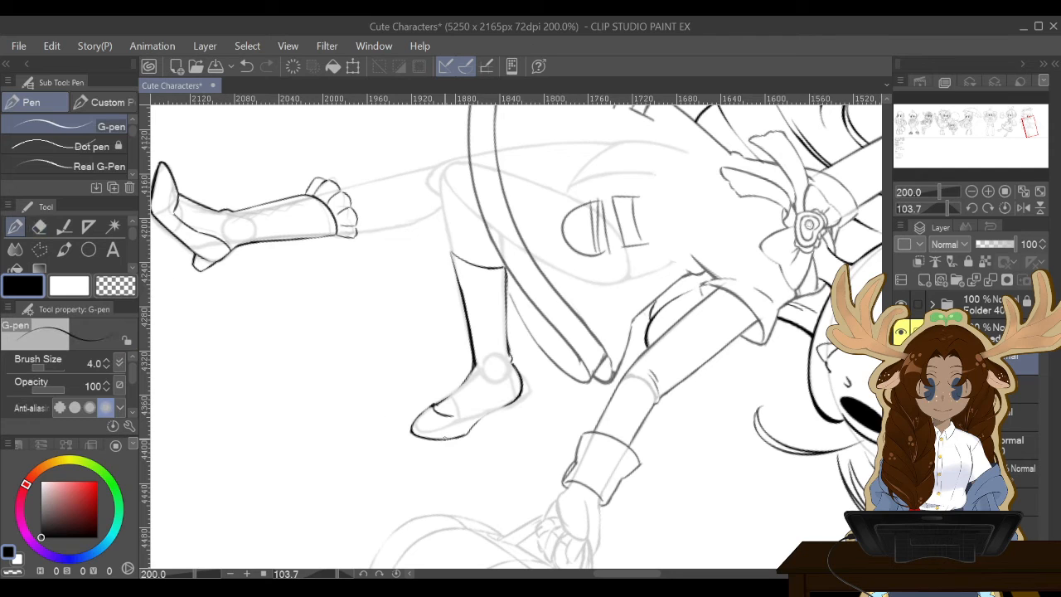
drag(468, 432, 518, 395)
click(246, 66)
key(e)
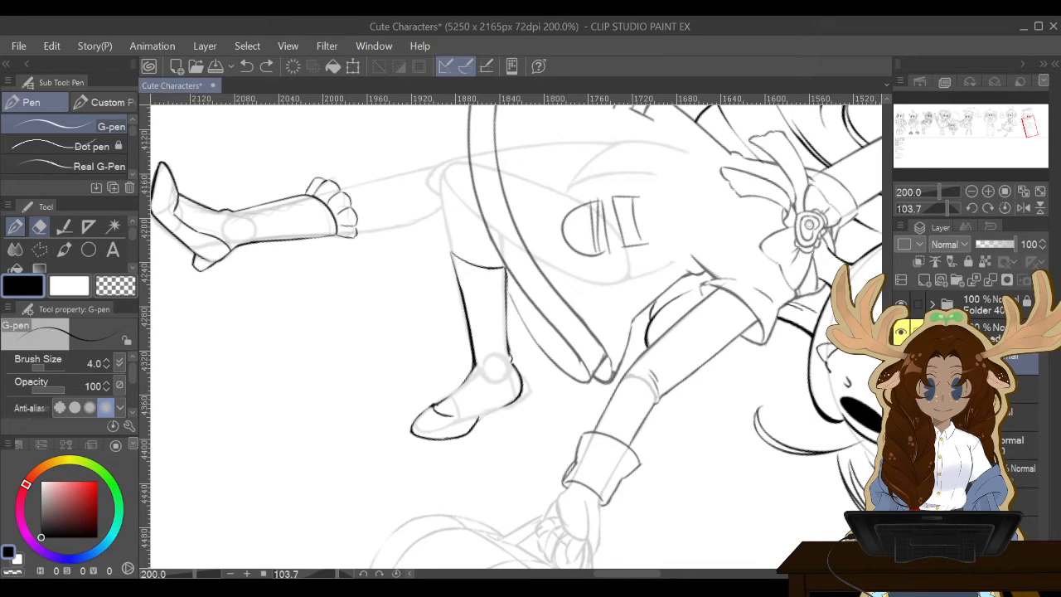
Re-ink the upper back of the raised shoe's heel and trim the excess along its outer edge.
mouse_move(514, 368)
mouse_down()
mouse_move(523, 404)
mouse_move(518, 360)
mouse_up()
key(e)
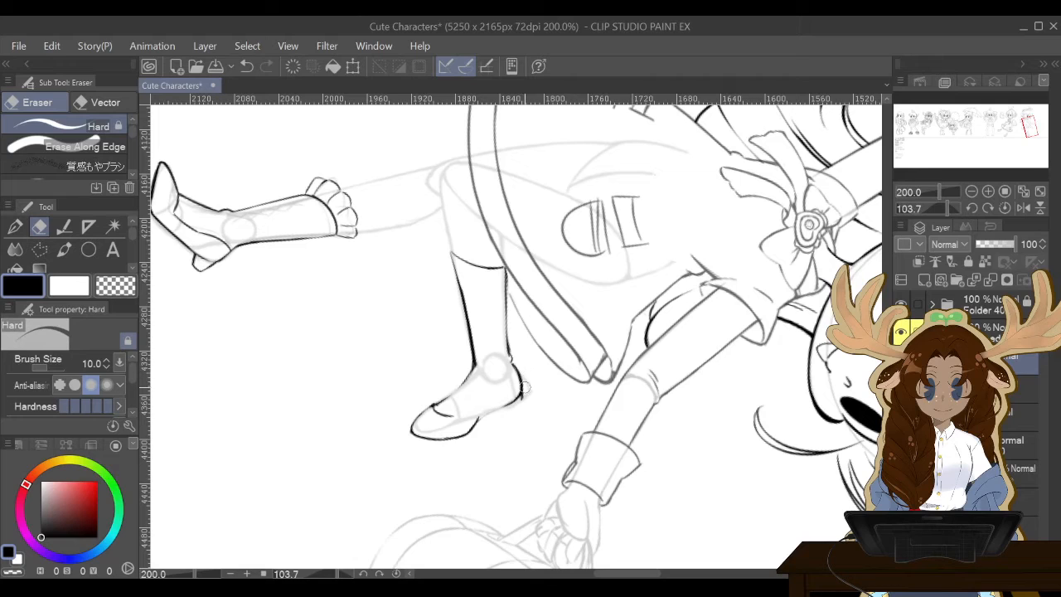
drag(525, 397, 517, 359)
key(p)
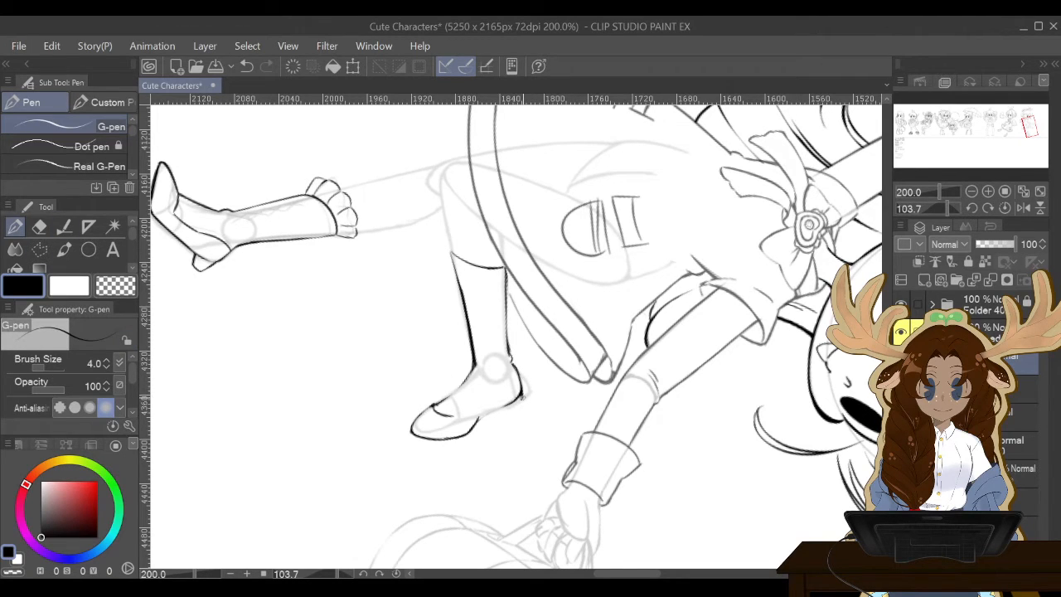
Thicken the heel's back curve with another stroke, then erase its outer side to slim the heel.
drag(524, 396, 475, 418)
click(246, 67)
drag(513, 365, 522, 399)
key(e)
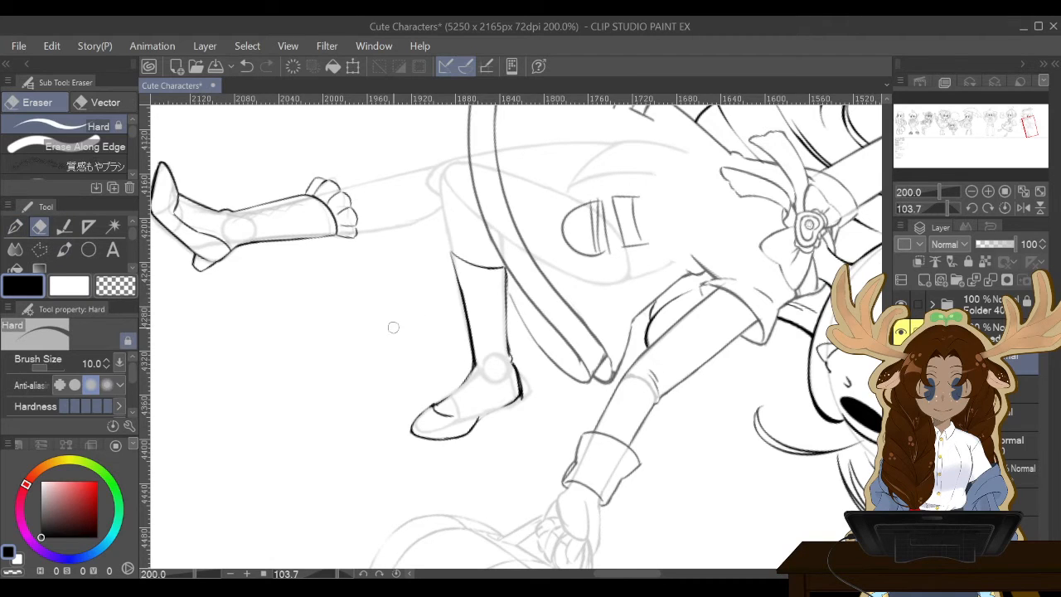
drag(522, 408, 521, 355)
click(15, 226)
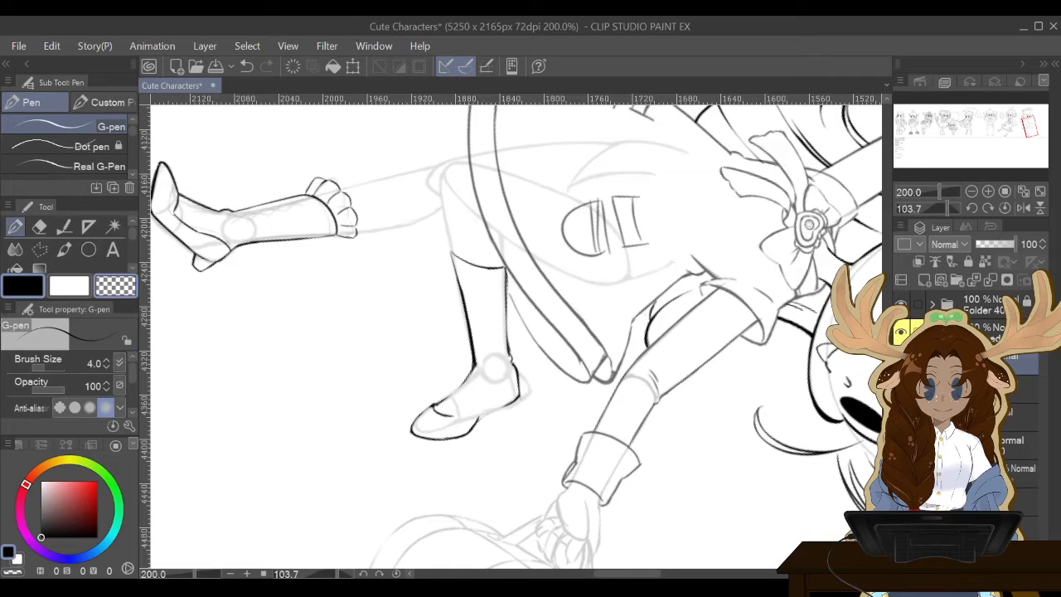
Ink the heel's back edge and join the sole's underside from the ball of the foot to the heel.
key(c)
drag(513, 363, 519, 391)
drag(478, 422, 518, 389)
key(e)
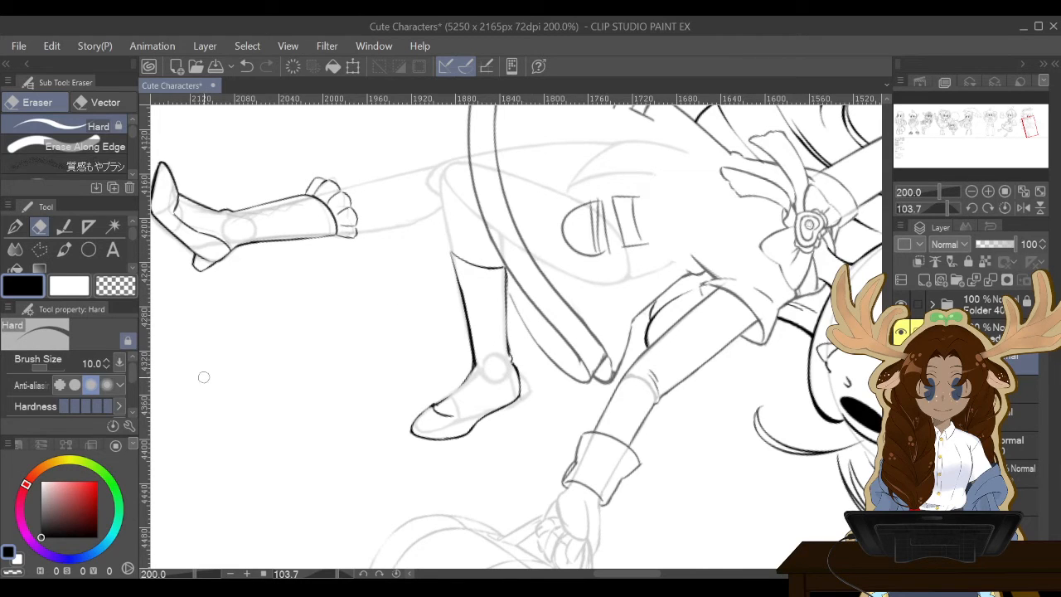
Ink the raised shoe's opening line running from the heel along the foot to the toe.
click(15, 226)
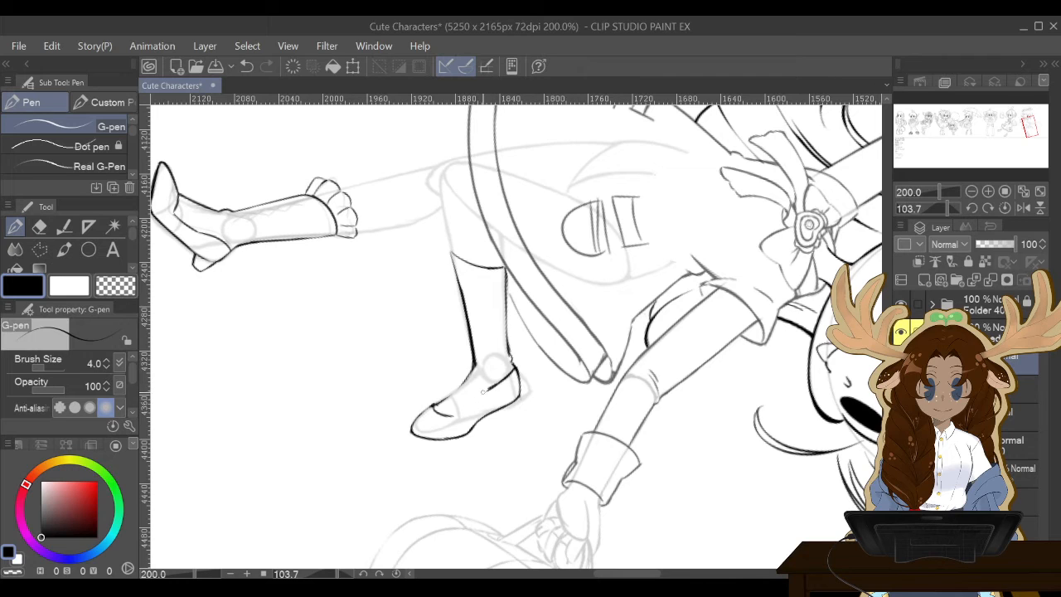
mouse_move(482, 391)
mouse_down()
mouse_move(465, 414)
mouse_move(442, 417)
mouse_up()
mouse_move(433, 406)
mouse_down()
mouse_move(468, 411)
mouse_move(483, 391)
mouse_move(447, 418)
mouse_move(480, 409)
mouse_move(440, 409)
mouse_move(476, 390)
mouse_up()
key(e)
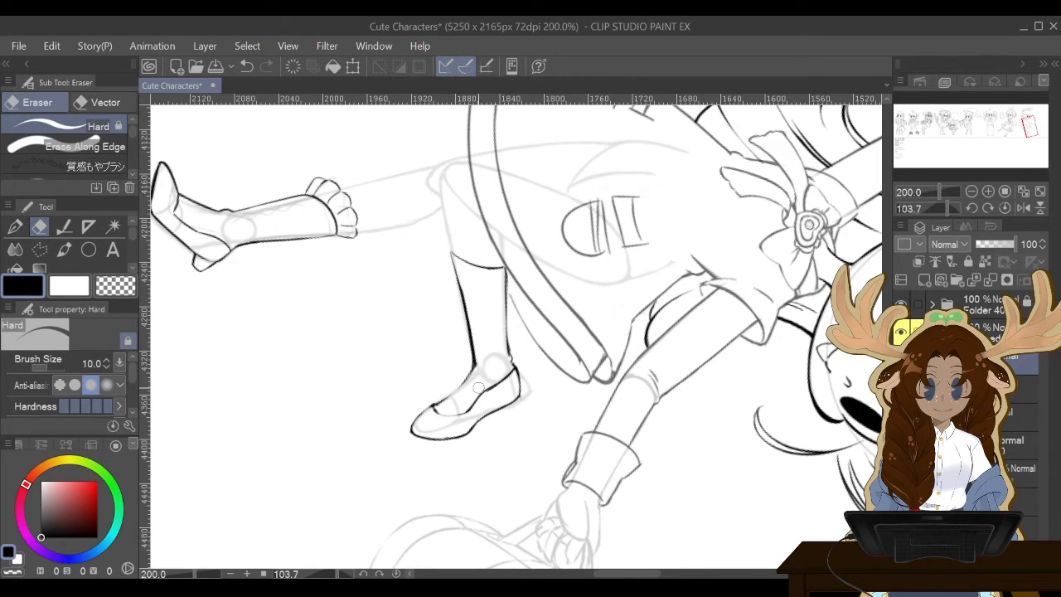
Erase the heel end of the shoe's opening line and re-ink it as a smooth line toward the toe.
drag(511, 372, 511, 363)
click(14, 227)
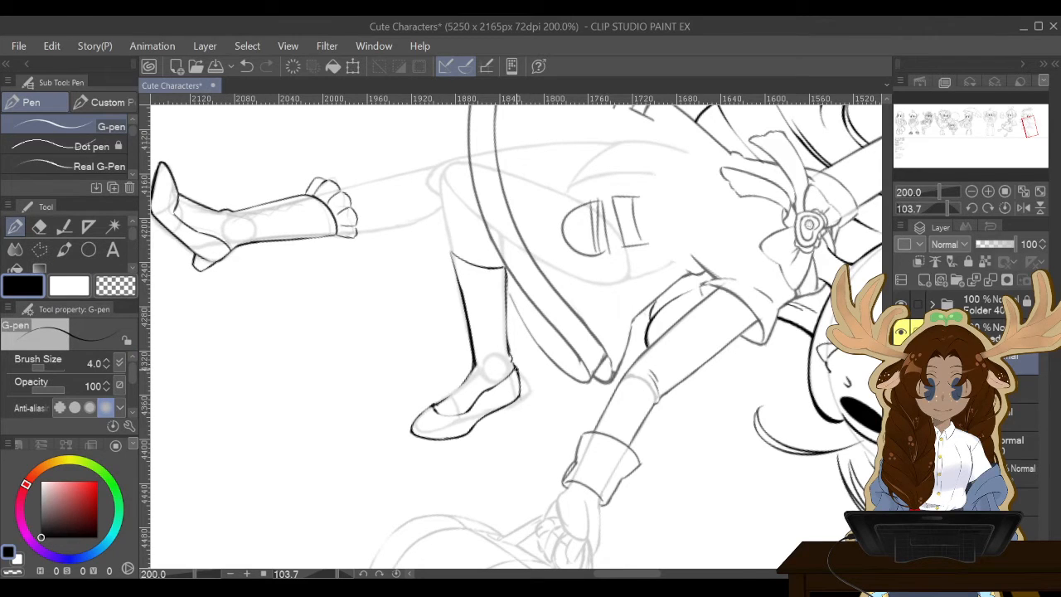
drag(516, 369, 477, 401)
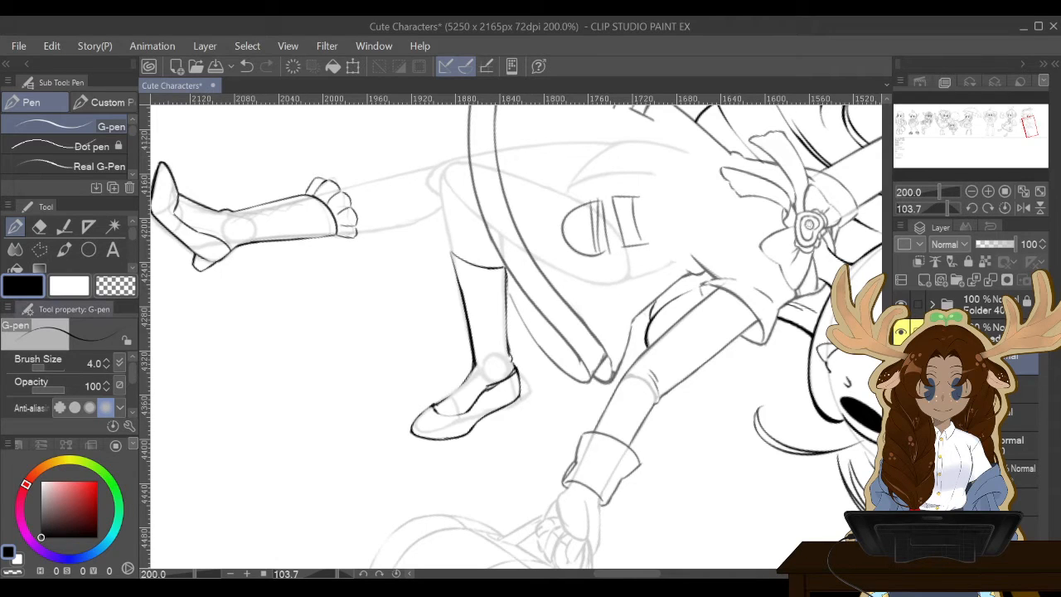
click(39, 226)
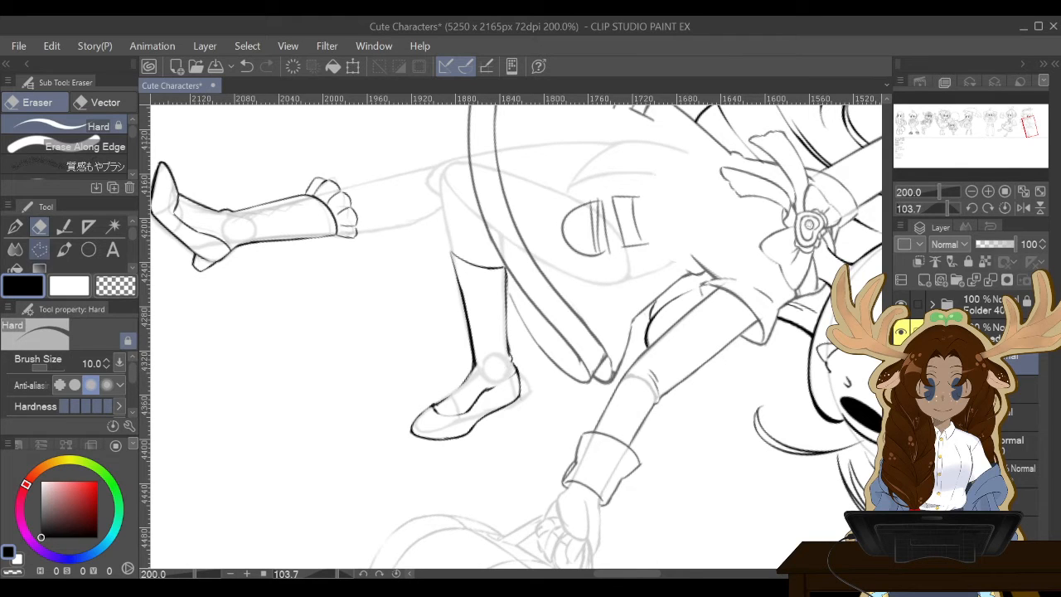
click(14, 226)
mouse_move(513, 366)
mouse_down()
mouse_move(517, 374)
mouse_move(482, 391)
mouse_up()
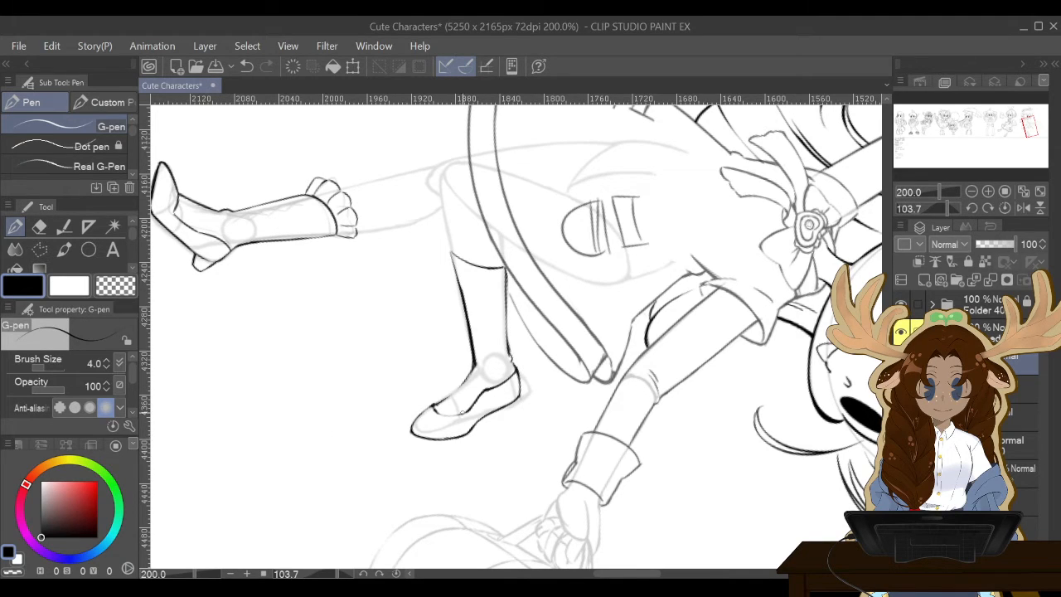
drag(464, 410, 519, 371)
click(39, 227)
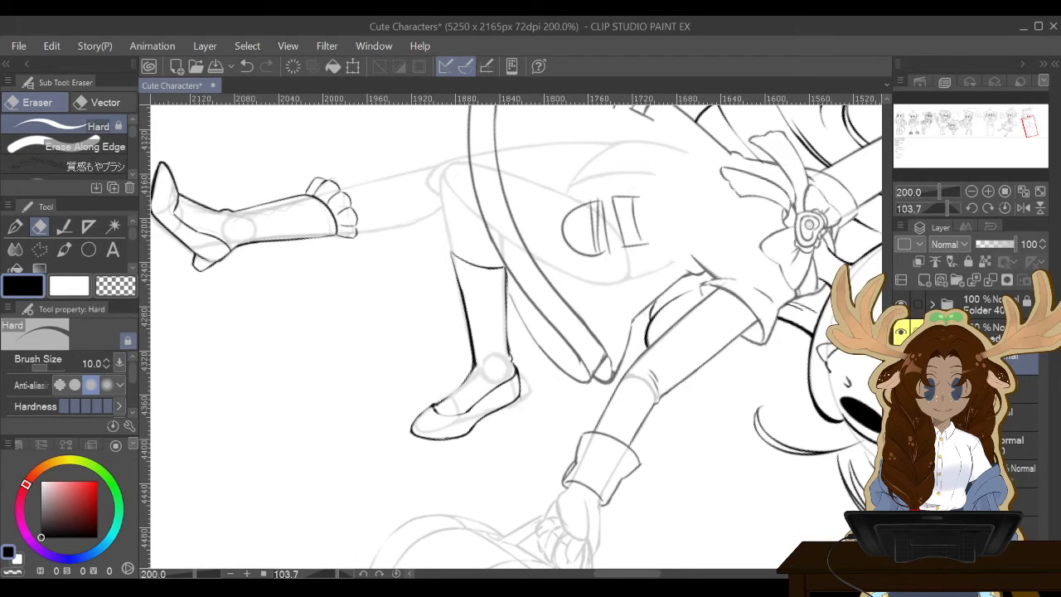
Ink the top of the raised foot from the shoe's toe opening to the front of the ankle, undoing the last erasure.
key(p)
drag(432, 408, 476, 367)
key(e)
mouse_move(439, 403)
mouse_down()
mouse_move(479, 368)
mouse_move(462, 371)
mouse_up()
click(246, 66)
key(m)
click(402, 412)
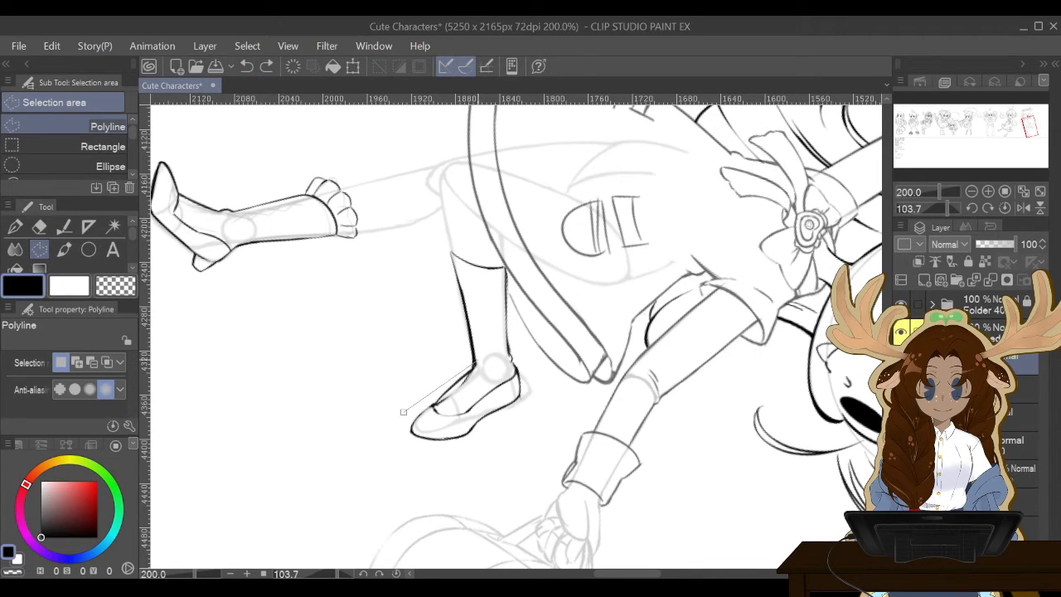
click(480, 360)
click(519, 351)
click(531, 374)
click(460, 454)
click(400, 445)
click(390, 425)
click(403, 411)
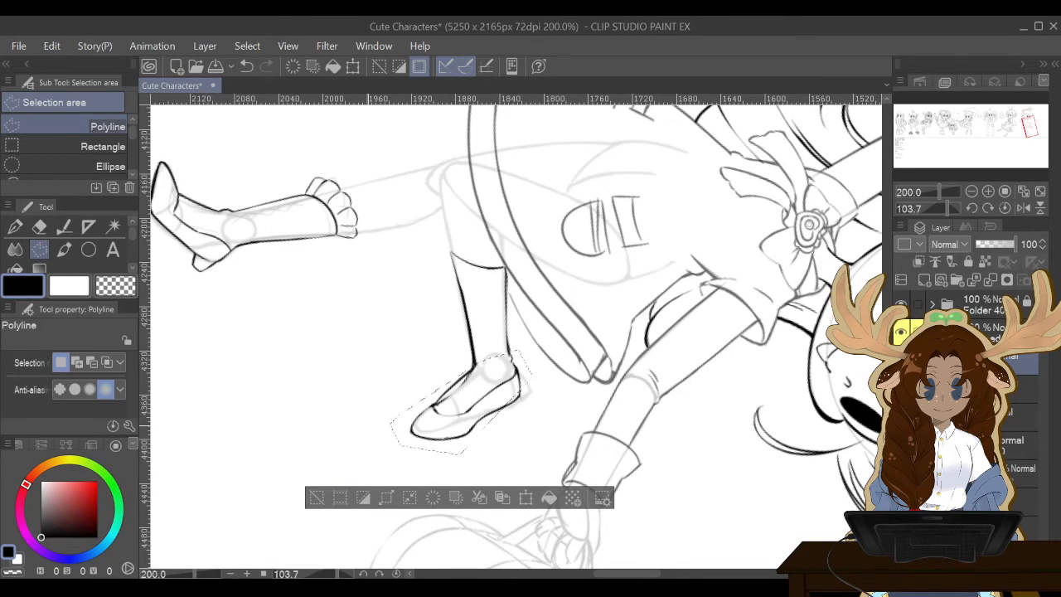
key(ctrl+d)
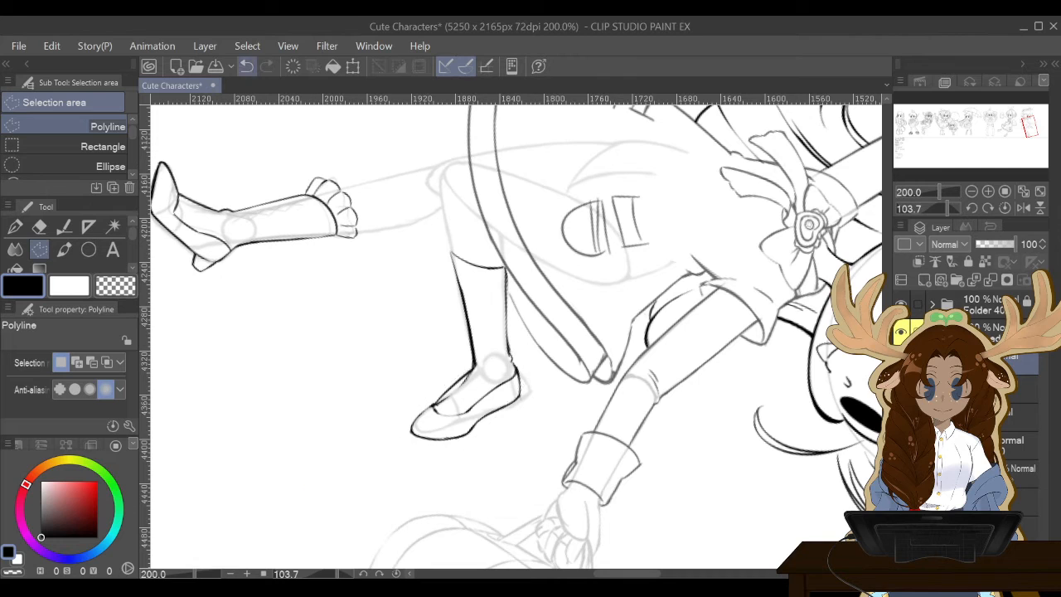
key(ctrl+z)
key(ctrl+d)
Clean up the ankle end of the raised calf's upper line and re-ink it to meet the shoe's heel.
scroll(350, 500, down, 3)
scroll(350, 499, up, 4)
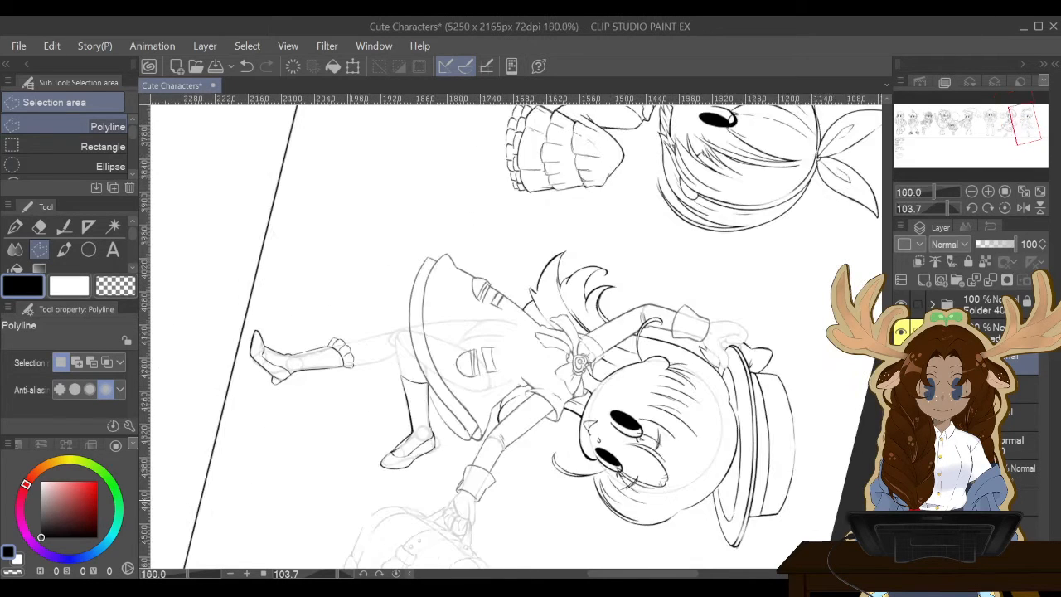
click(986, 208)
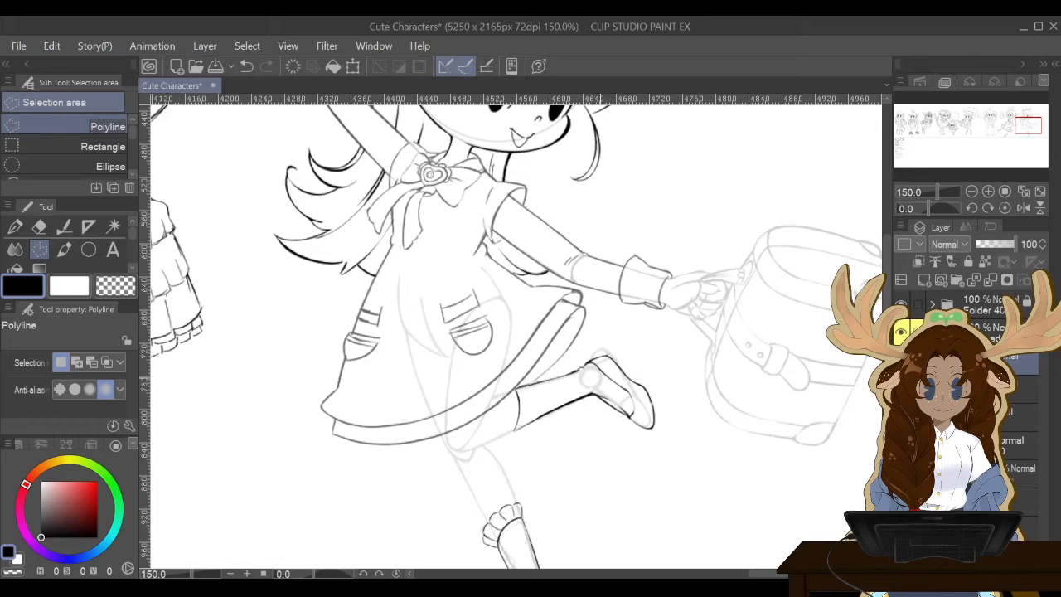
scroll(601, 378, up, 1)
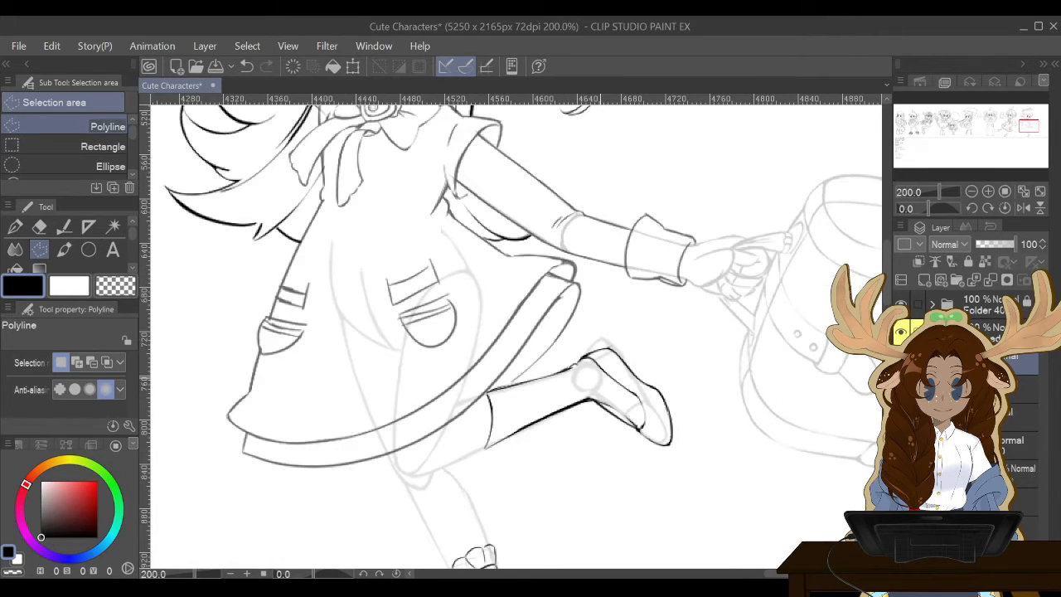
key(e)
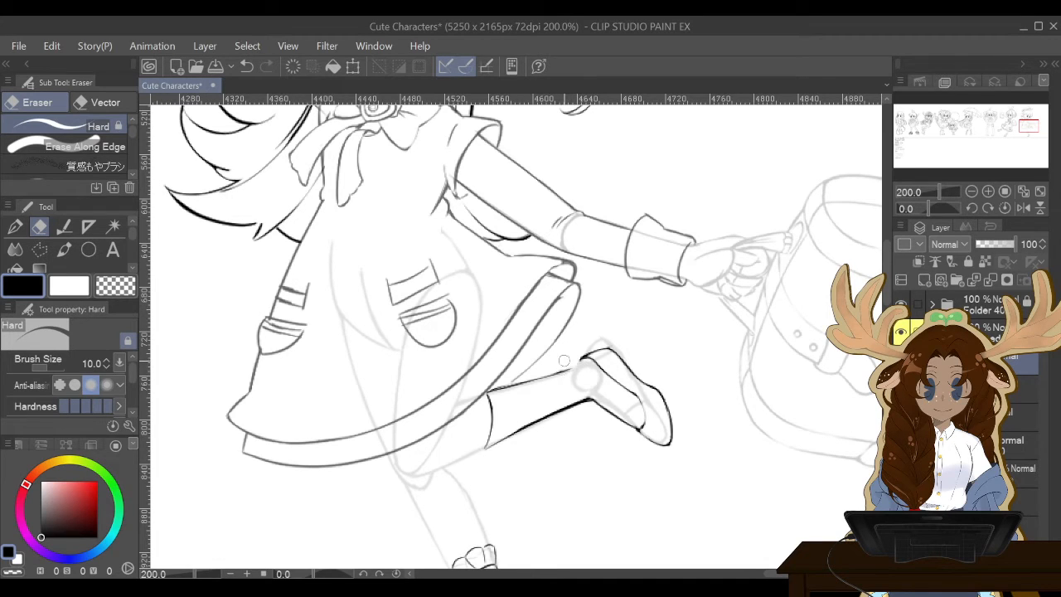
key(p)
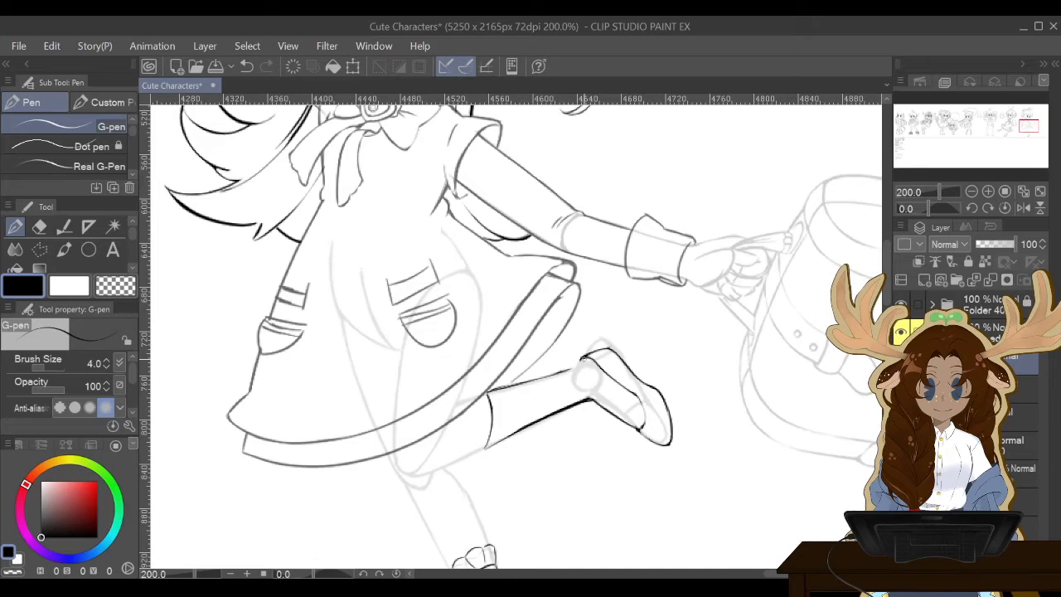
mouse_move(585, 357)
mouse_down()
mouse_move(567, 373)
mouse_move(585, 357)
mouse_up()
key(ctrl+z)
key(ctrl+z)
drag(570, 368, 586, 357)
click(39, 227)
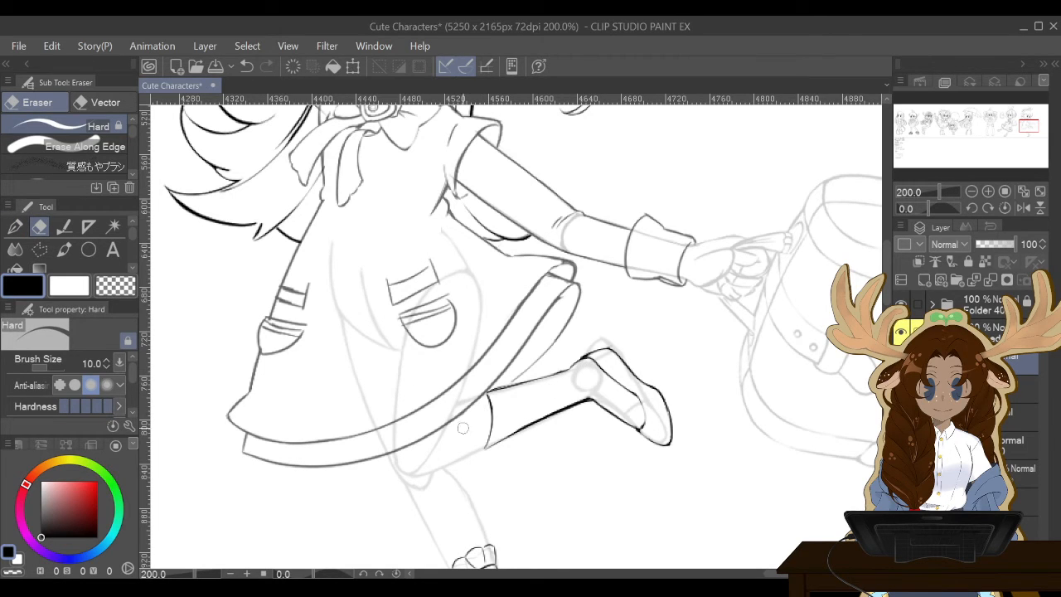
Re-ink the raised shoe's heel top and continue the outline down along the sole.
key(p)
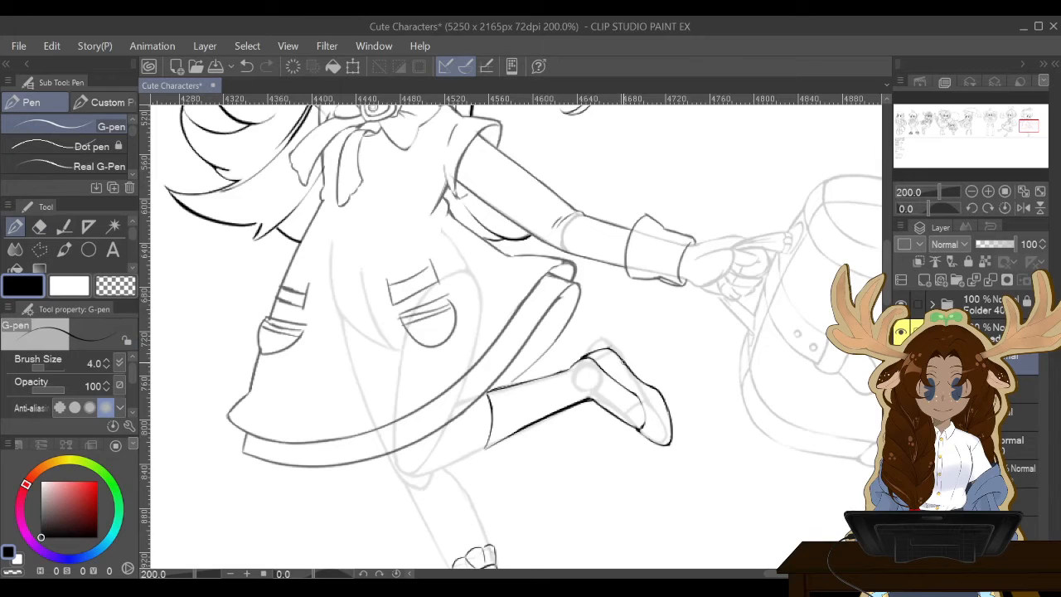
mouse_move(625, 363)
mouse_down()
mouse_move(598, 347)
mouse_move(625, 365)
mouse_up()
key(ctrl+z)
drag(582, 358, 604, 348)
drag(611, 352, 650, 387)
Try a longer, more pointed toe outline on the raised shoe, then undo its strokes.
drag(928, 208, 940, 208)
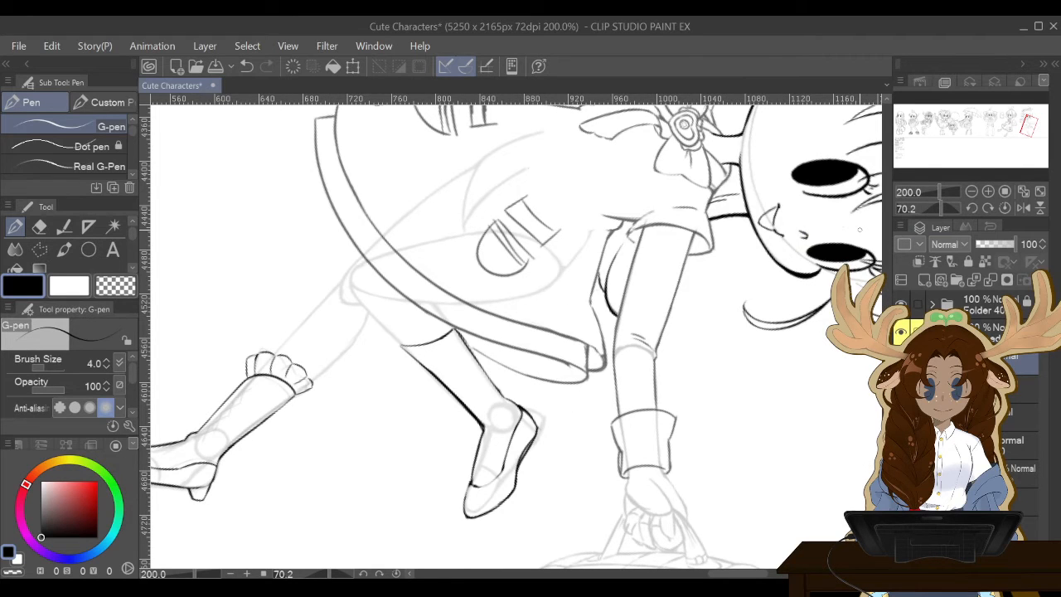
key(e)
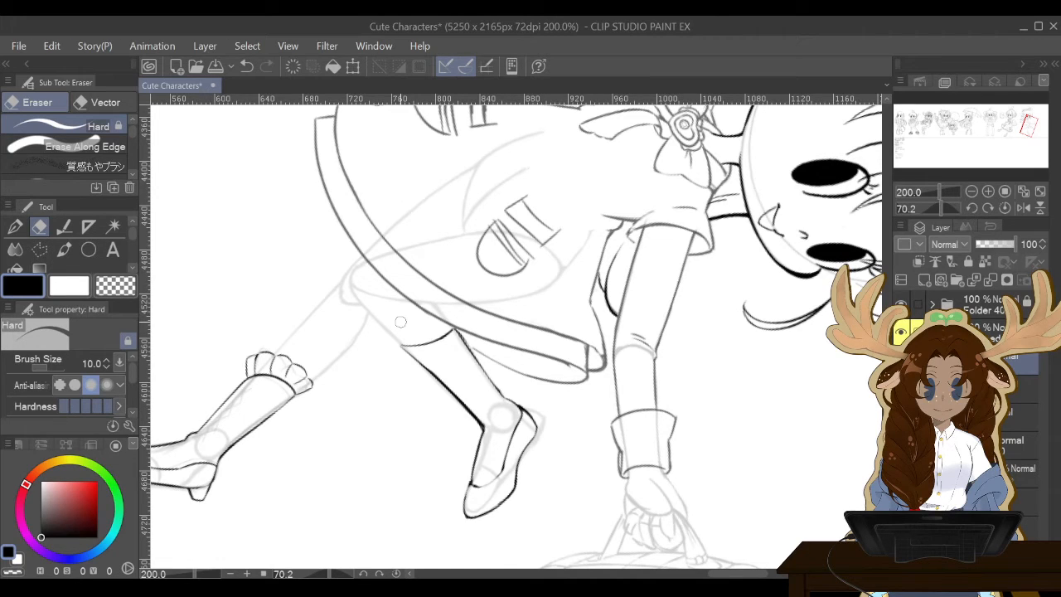
key(p)
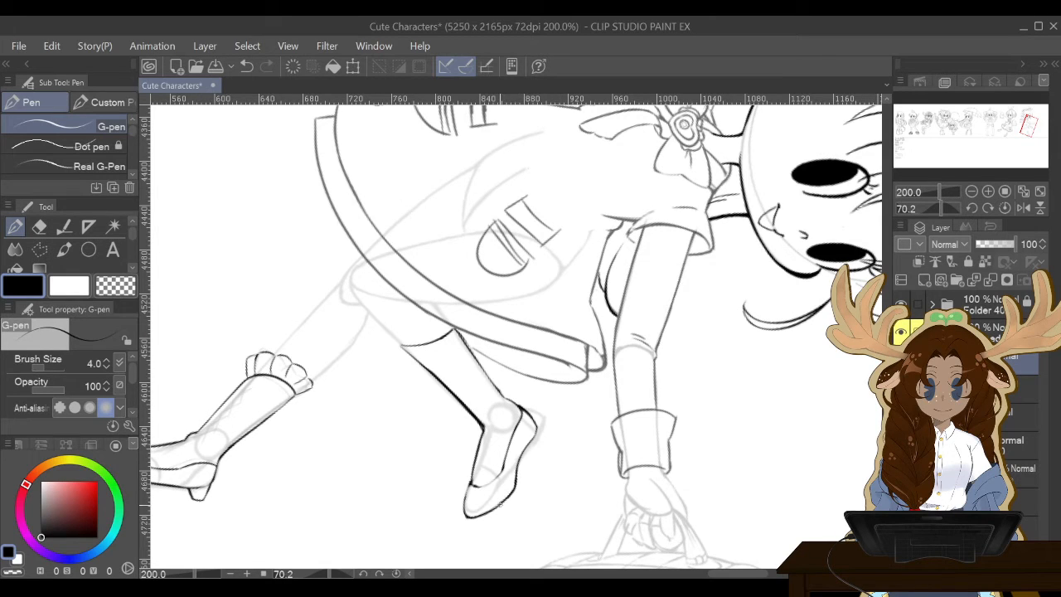
mouse_move(467, 484)
mouse_down()
mouse_move(471, 523)
mouse_move(502, 505)
mouse_up()
key(e)
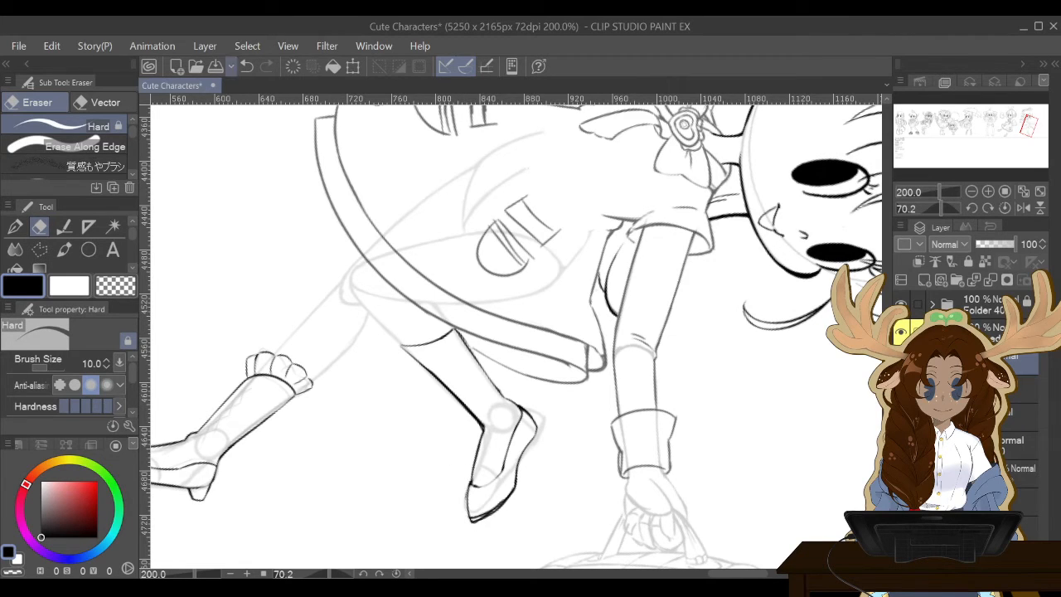
click(246, 66)
click(246, 65)
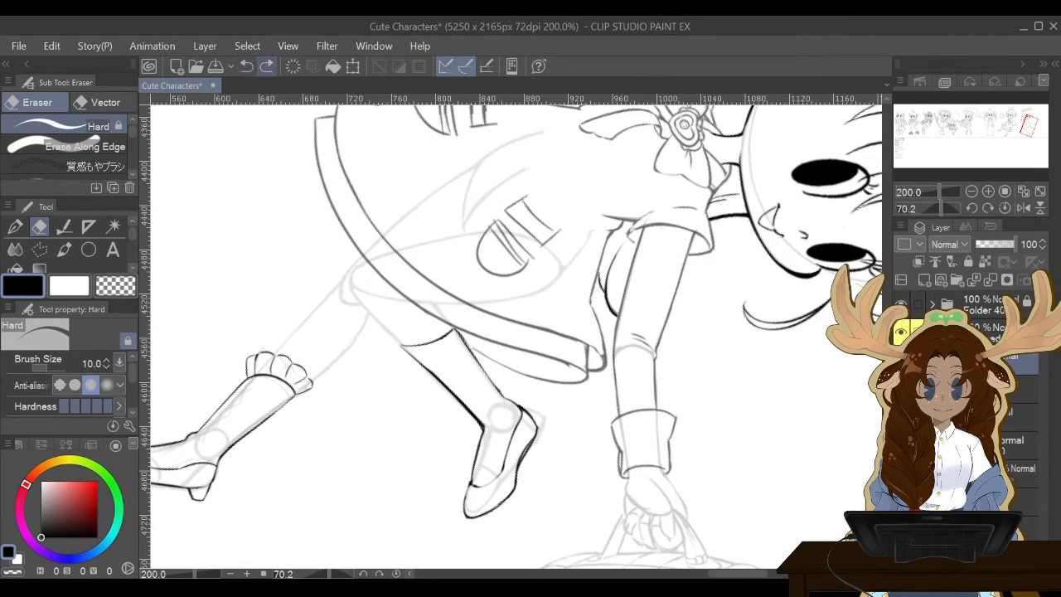
click(246, 66)
drag(940, 208, 948, 208)
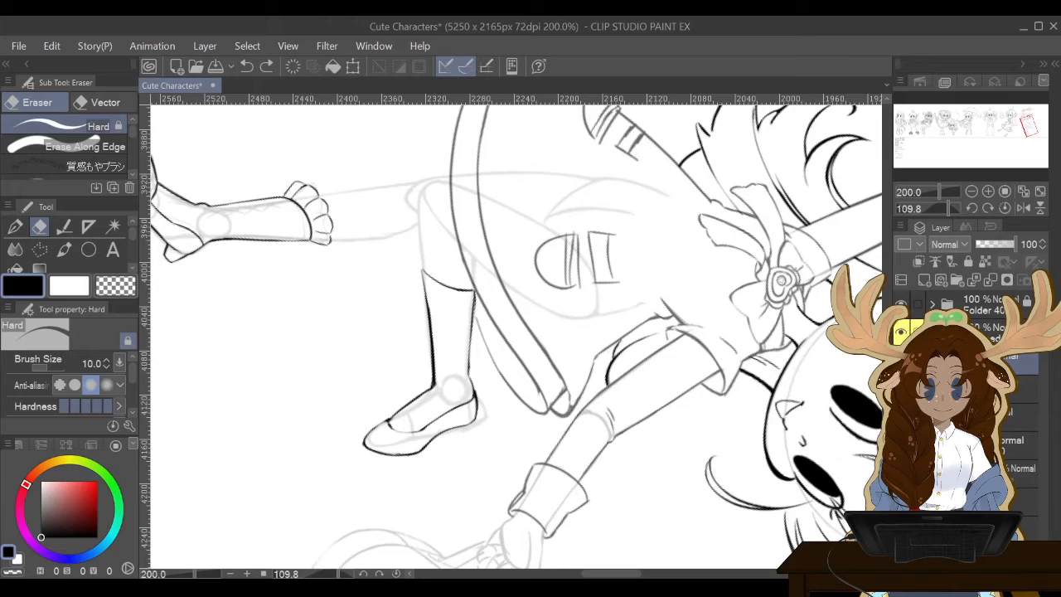
key(p)
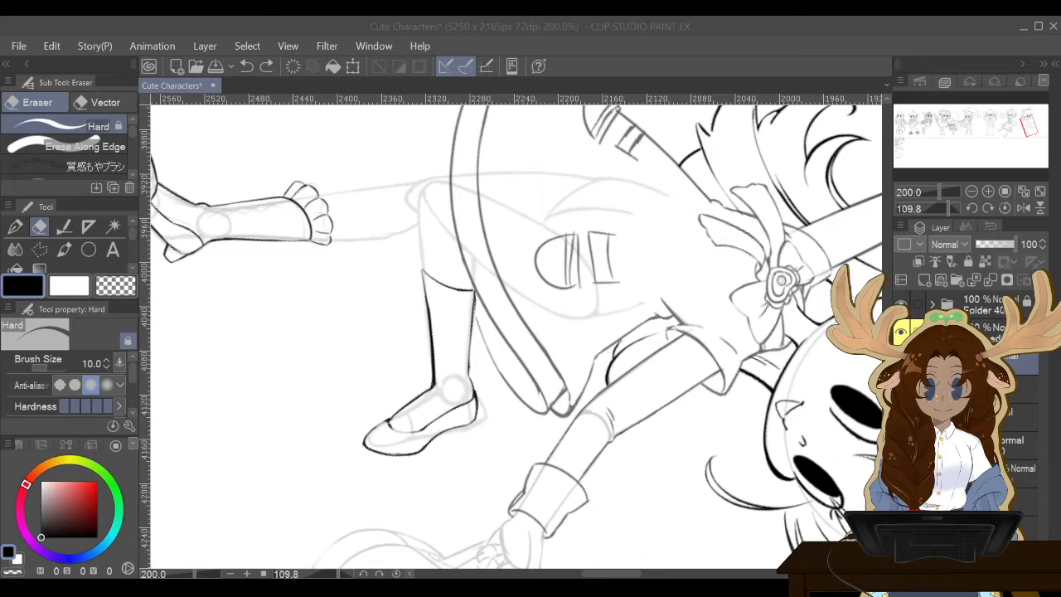
Touch up the inked line at the front of the raised leg's ankle where the shin meets the foot.
click(15, 226)
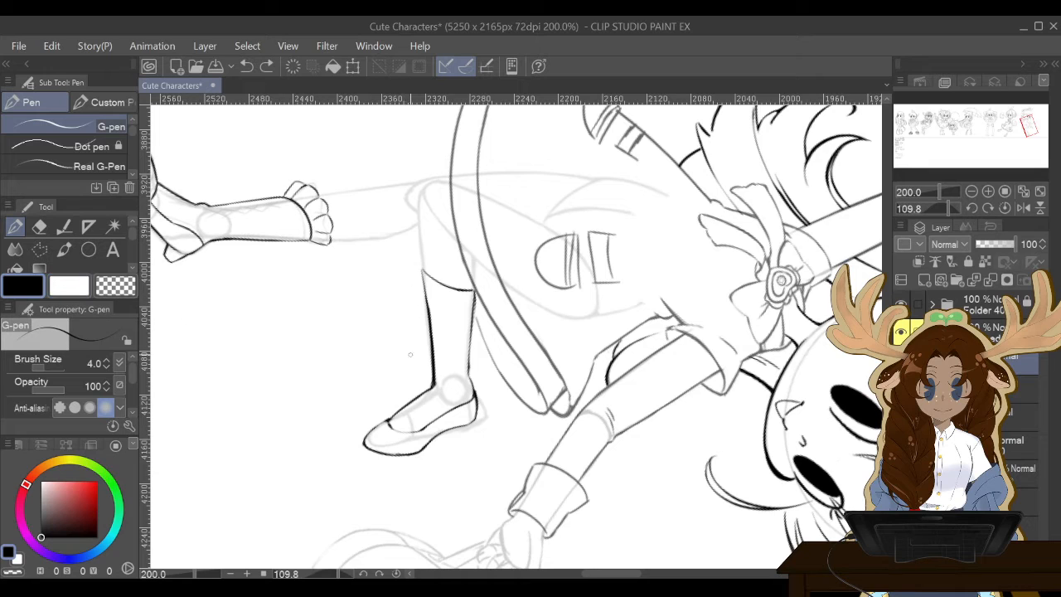
drag(433, 373, 424, 389)
click(39, 226)
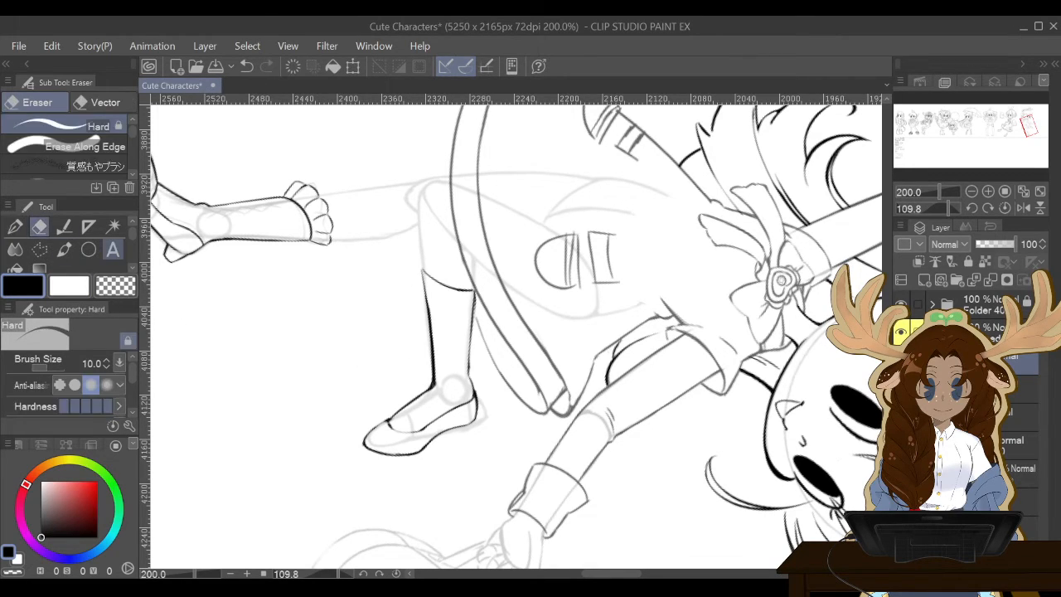
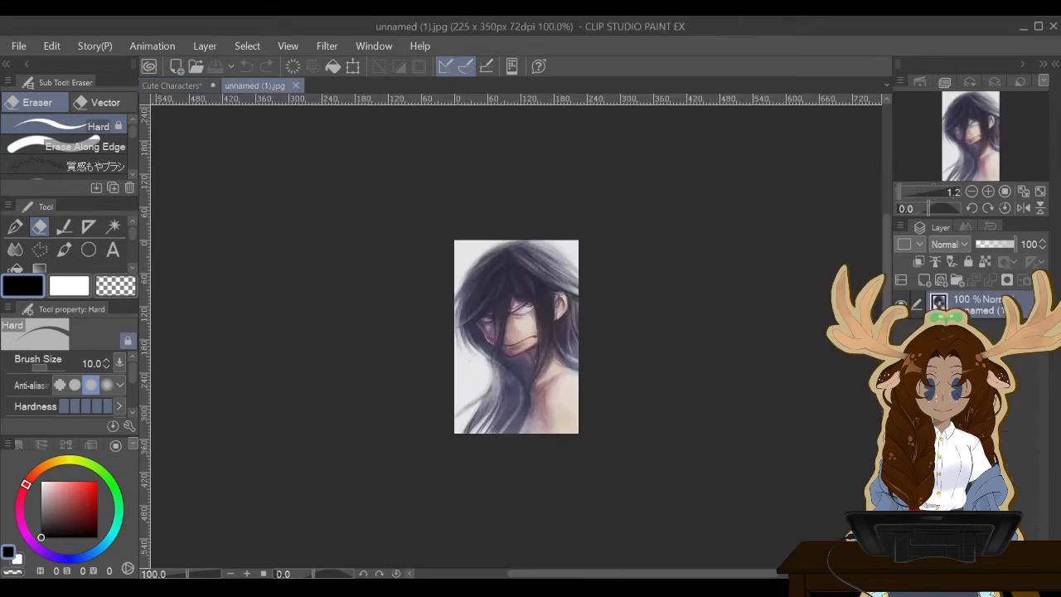
Examine the reference images unnamed (1).jpg and IMG_8110.jpg, close both, and return to the Cute Characters drawing.
key(ctrl+plus)
key(ctrl+plus)
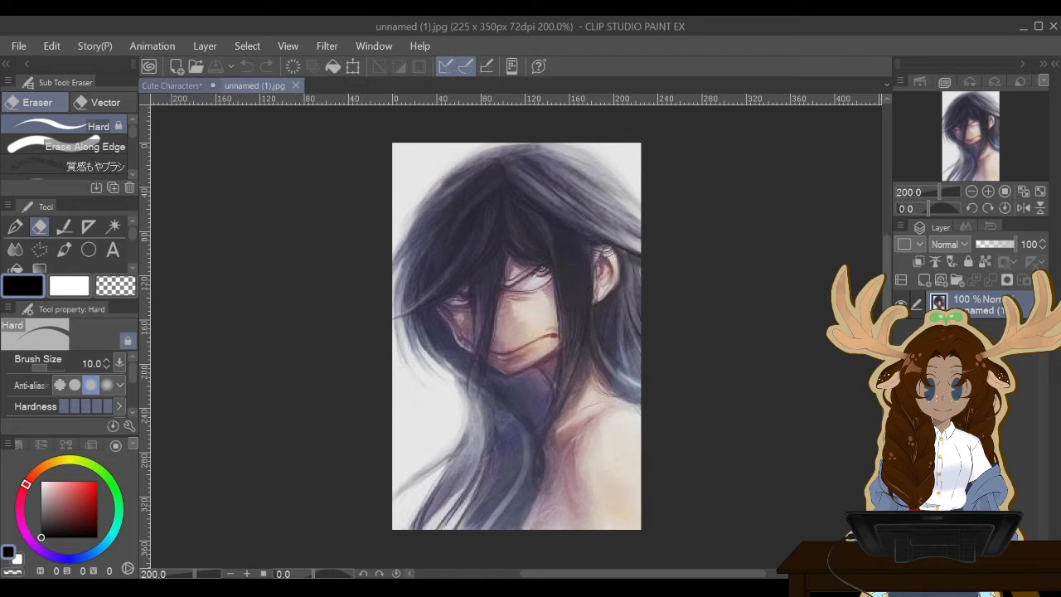
click(171, 85)
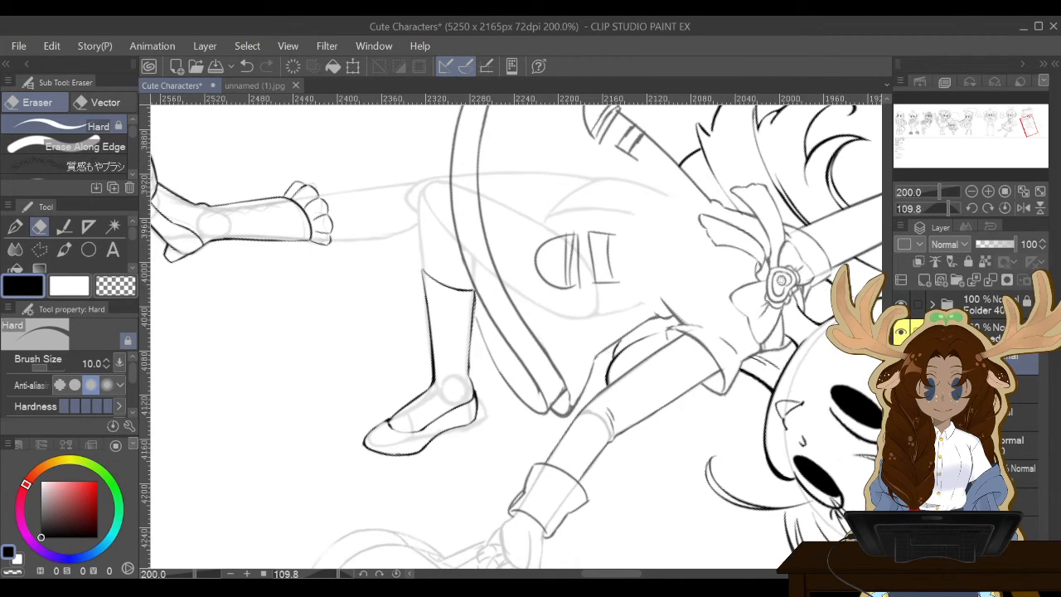
click(196, 67)
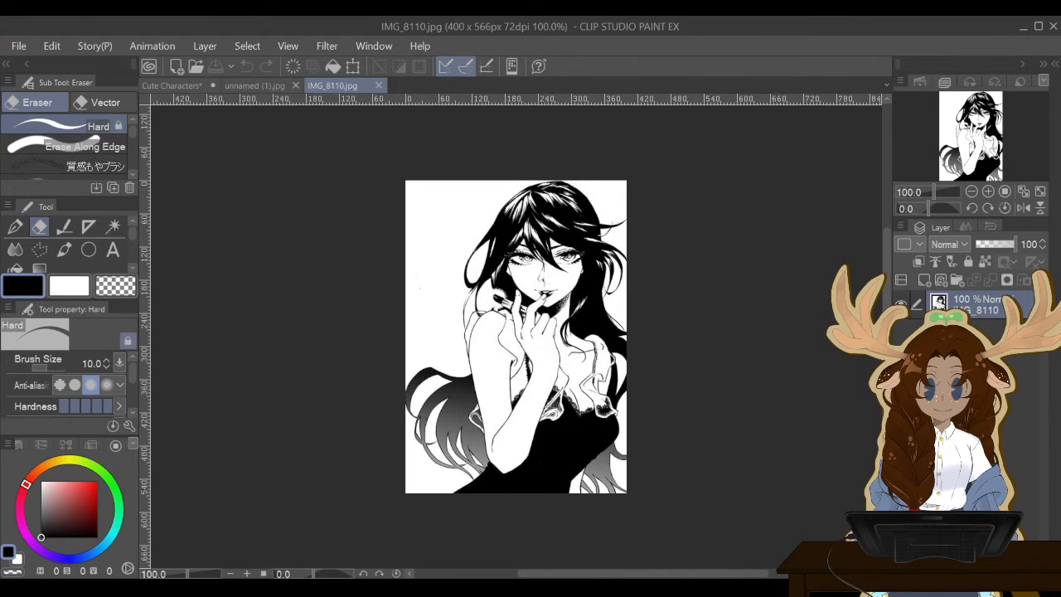
key(ctrl+plus)
key(ctrl+minus)
click(295, 86)
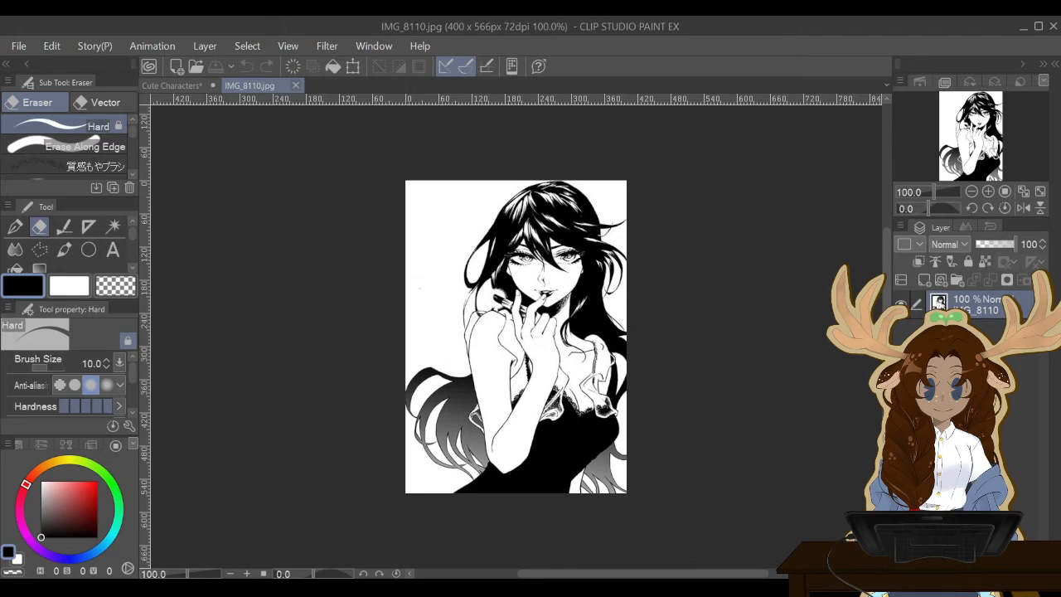
click(295, 85)
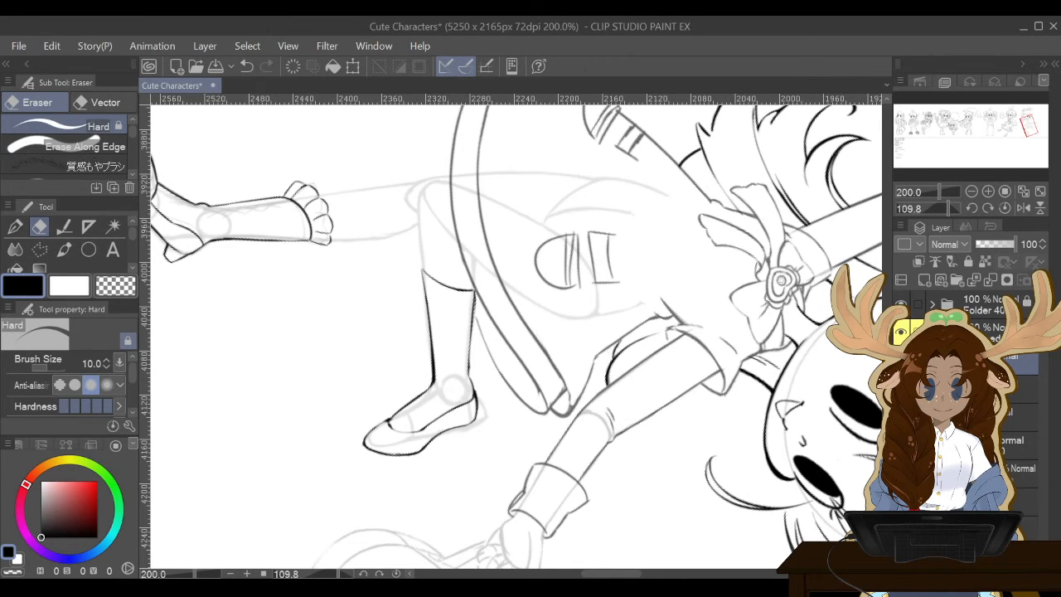
Re-ink and clean up the back line of the raised calf from the sock's top edge down to the shoe's heel.
key(p)
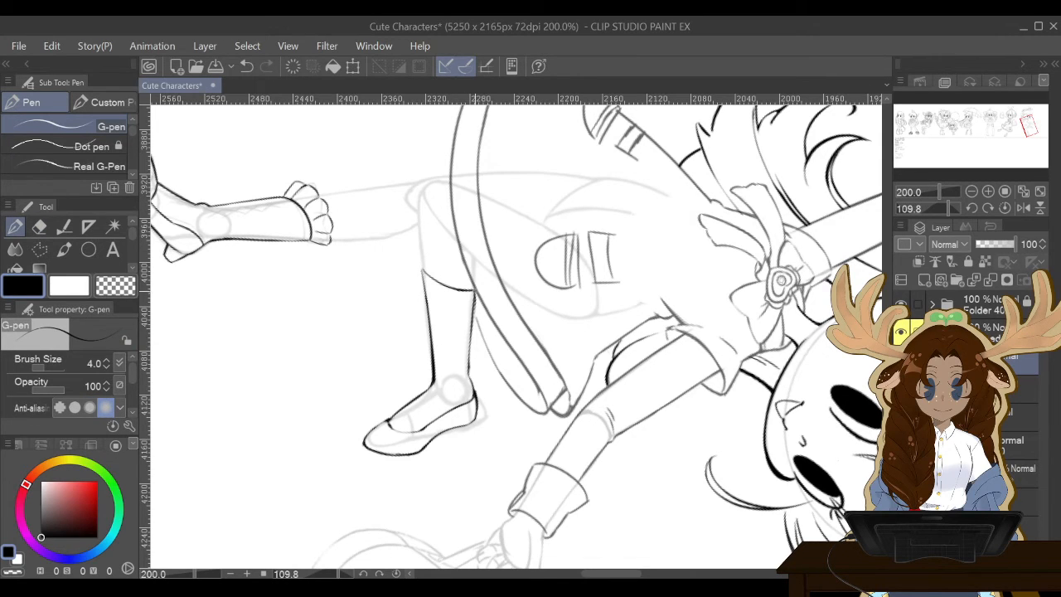
drag(475, 291, 475, 330)
click(246, 66)
drag(474, 290, 467, 383)
key(e)
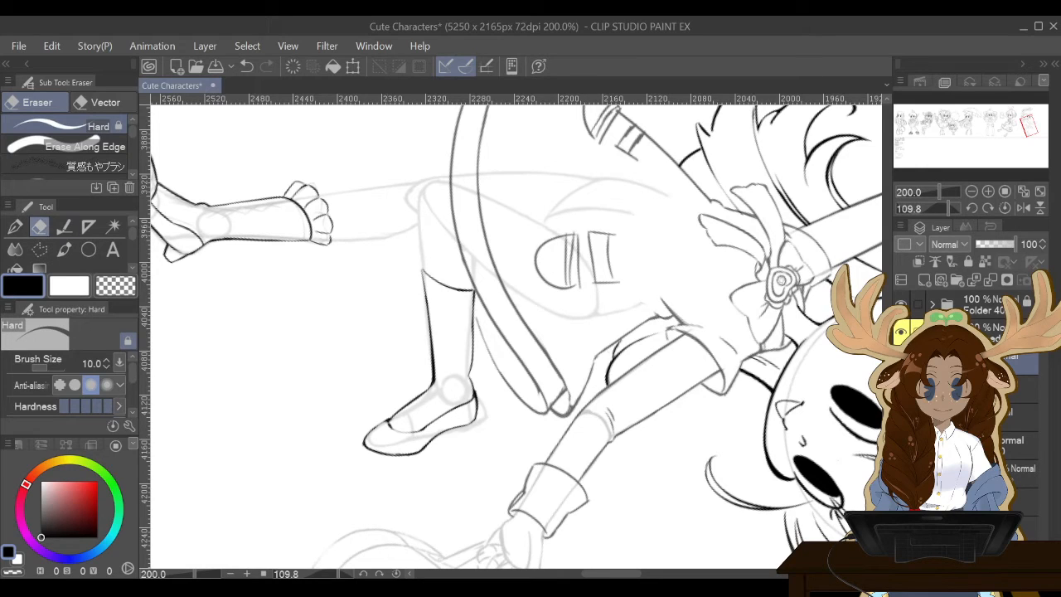
key(p)
key(e)
key(p)
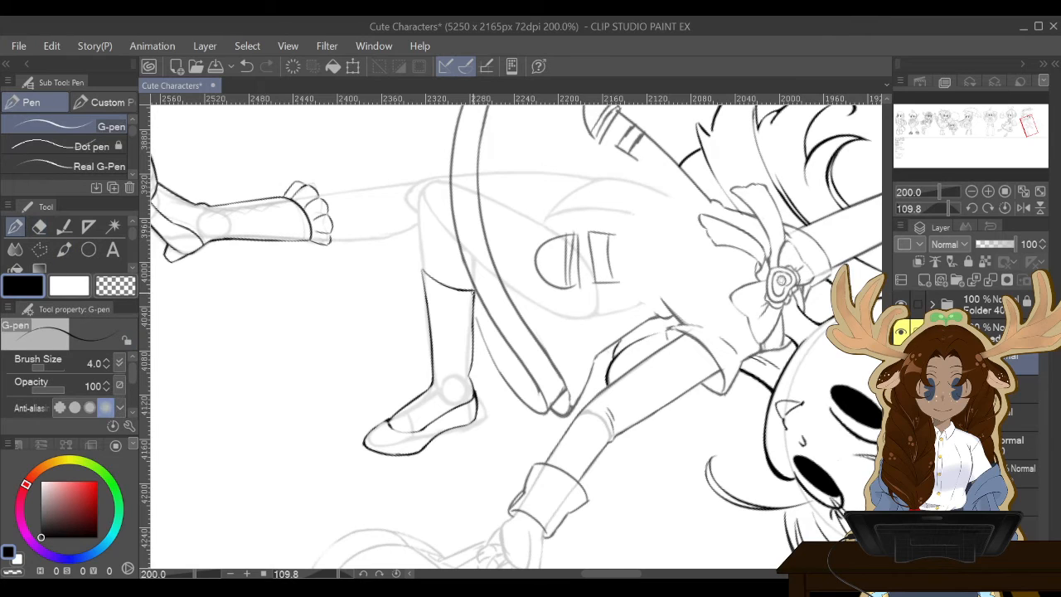
drag(472, 306, 468, 380)
key(e)
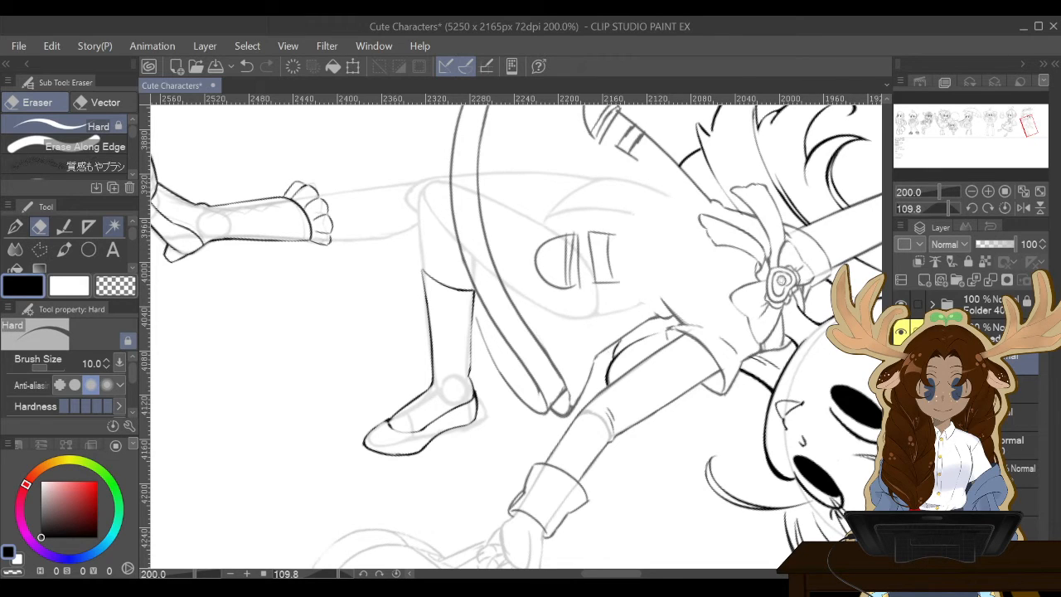
Select the raised foot and shoe with a polyline outline, free-transform it into a slightly flatter shape fitted to the ankle, and deselect it.
click(39, 249)
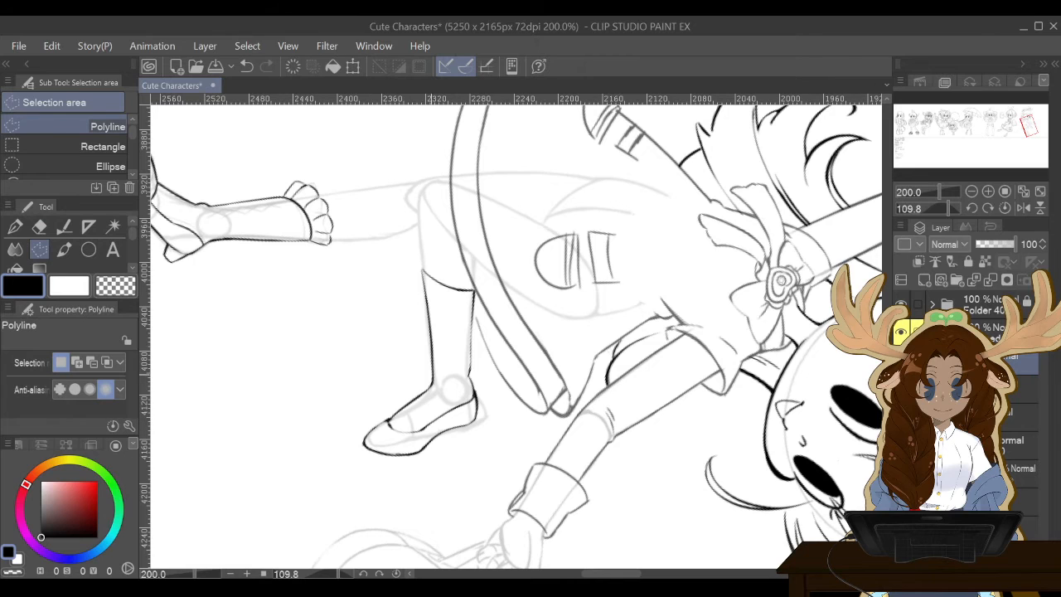
click(427, 384)
click(444, 378)
click(478, 375)
click(496, 414)
click(465, 449)
click(392, 474)
click(351, 465)
click(335, 434)
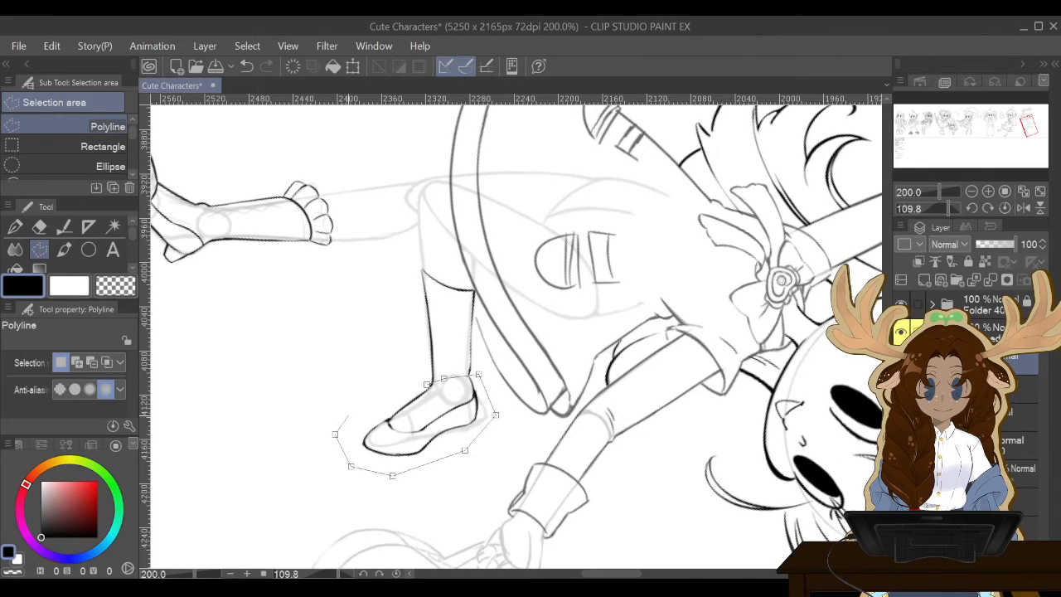
click(351, 406)
click(427, 383)
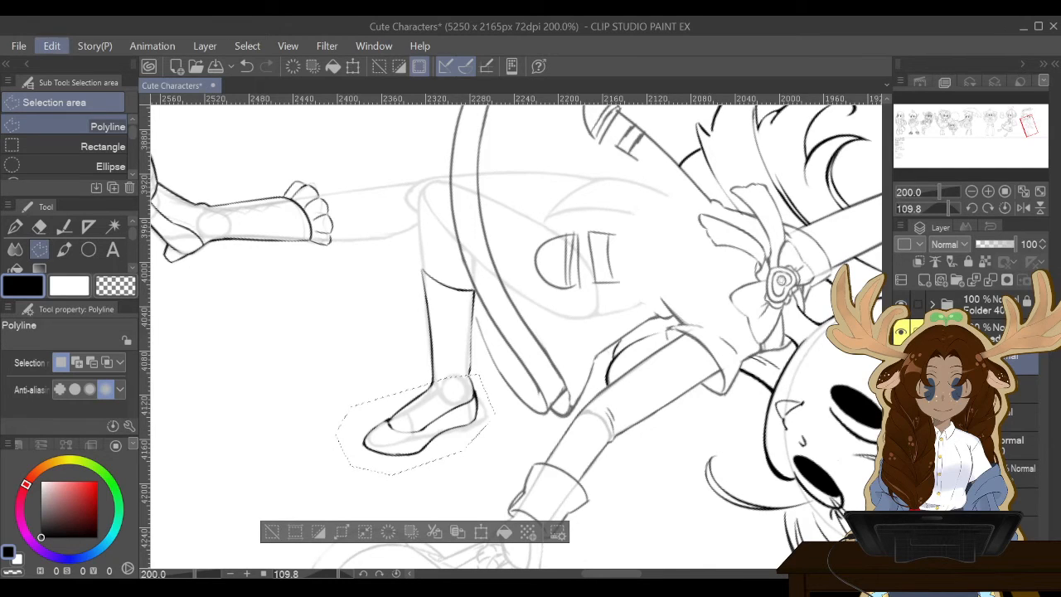
key(ctrl+shift+t)
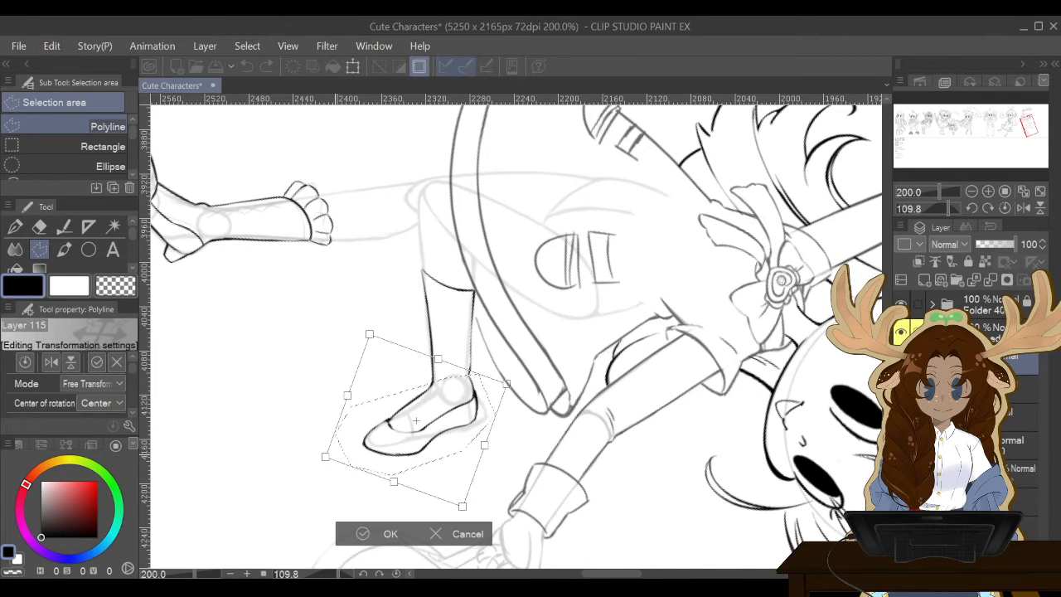
drag(347, 395, 355, 386)
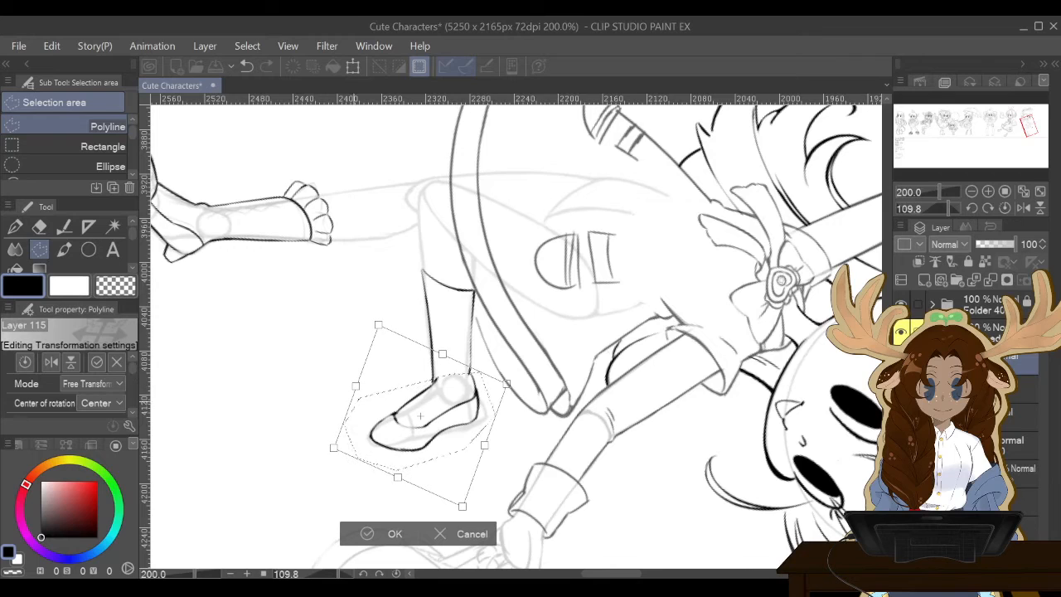
drag(397, 476, 393, 457)
drag(417, 406, 411, 415)
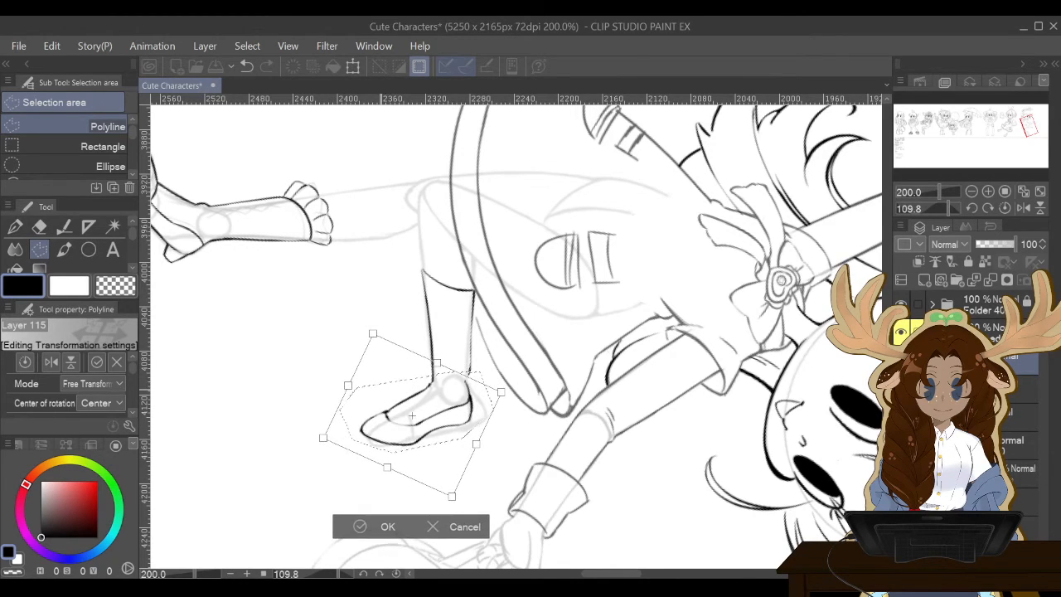
drag(335, 390, 334, 399)
drag(412, 416, 418, 416)
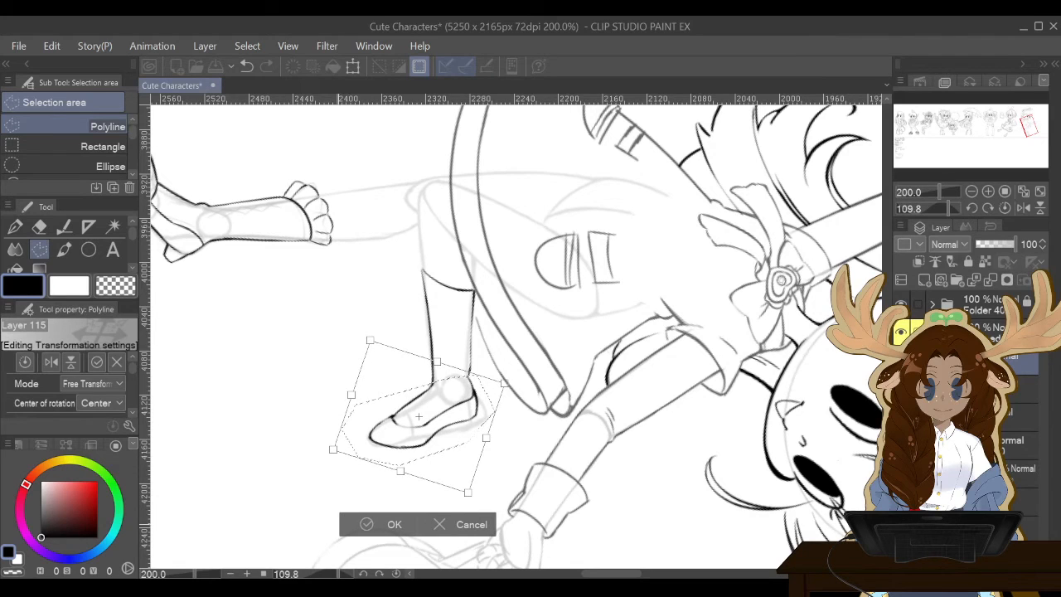
click(369, 523)
key(ctrl+d)
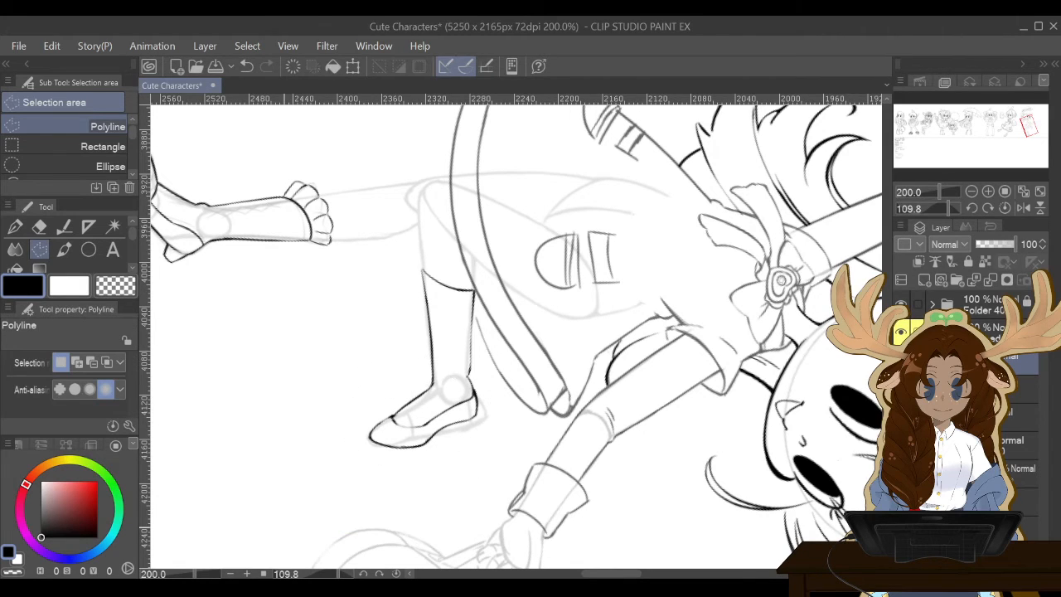
Ink a small block heel under the back of the raised shoe.
key(p)
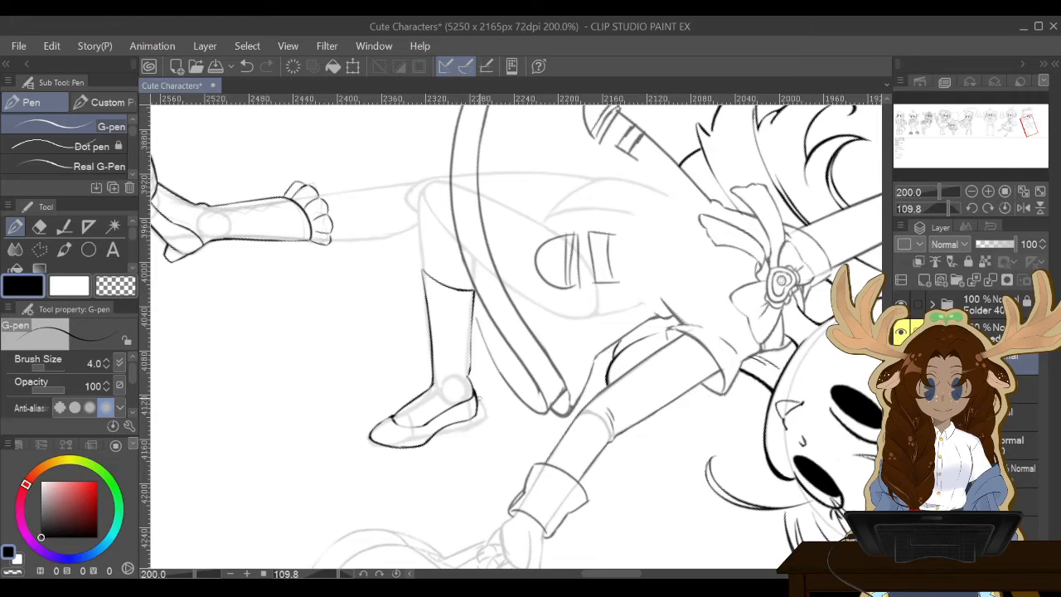
drag(477, 414, 473, 430)
scroll(481, 419, down, 1)
key(e)
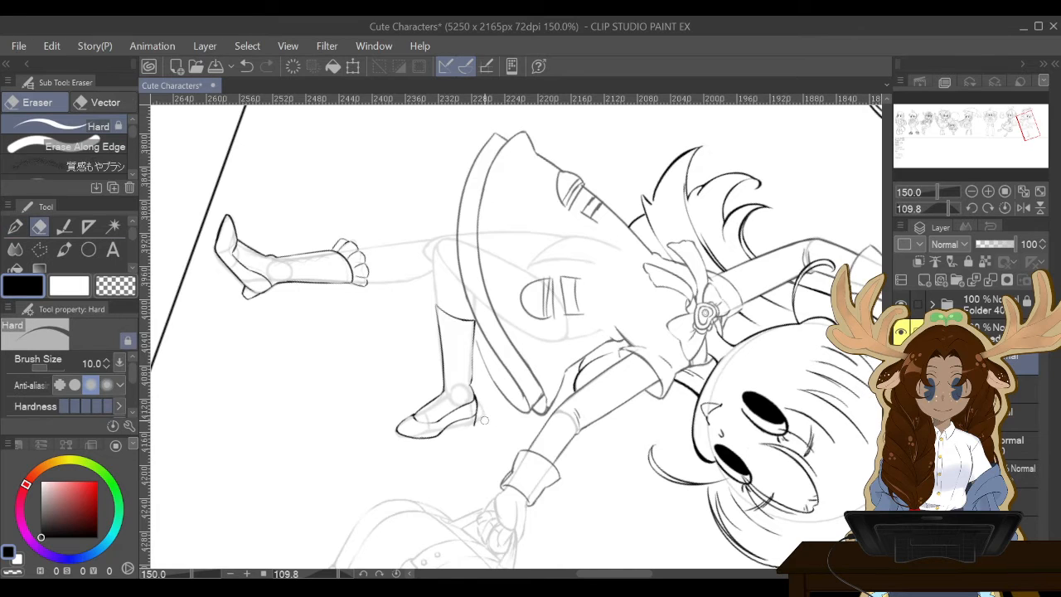
scroll(490, 421, up, 3)
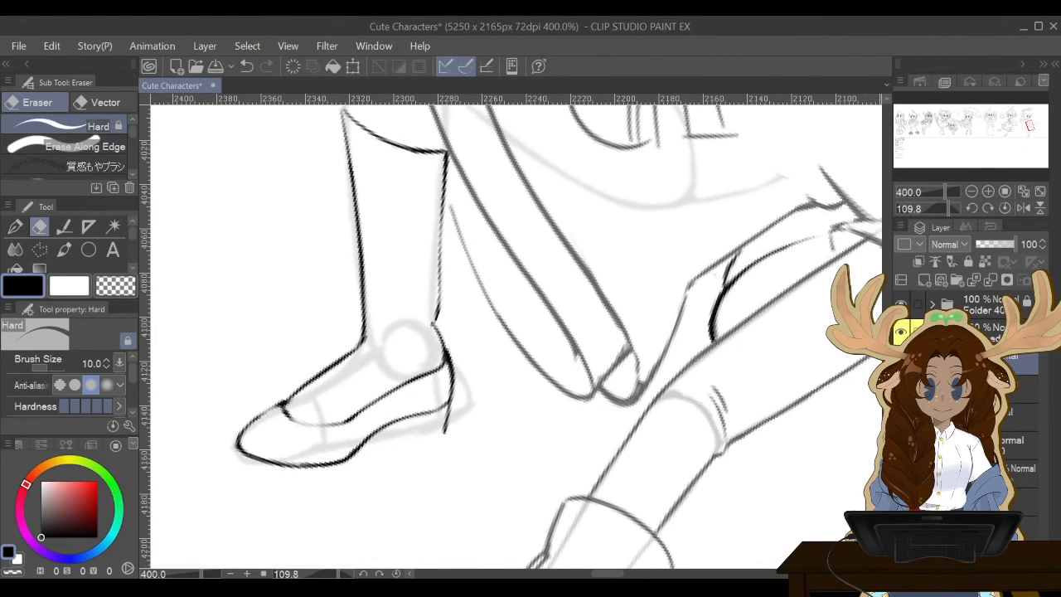
key(p)
mouse_move(411, 420)
mouse_down()
mouse_move(415, 439)
mouse_move(442, 428)
mouse_up()
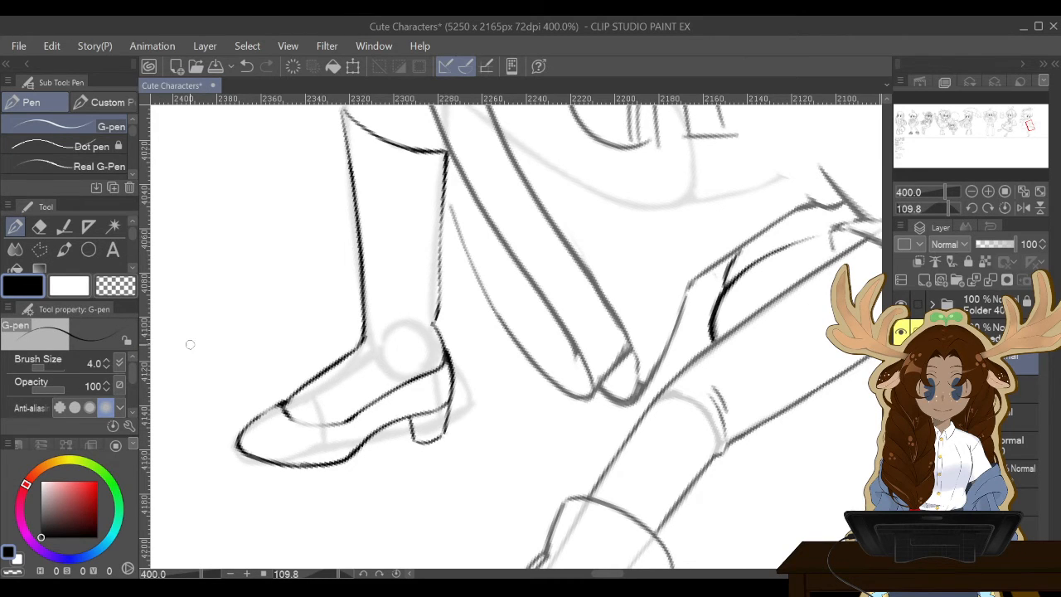
Reset the canvas rotation and examine the running girl upright, from the hat and face down to both legs.
click(1004, 207)
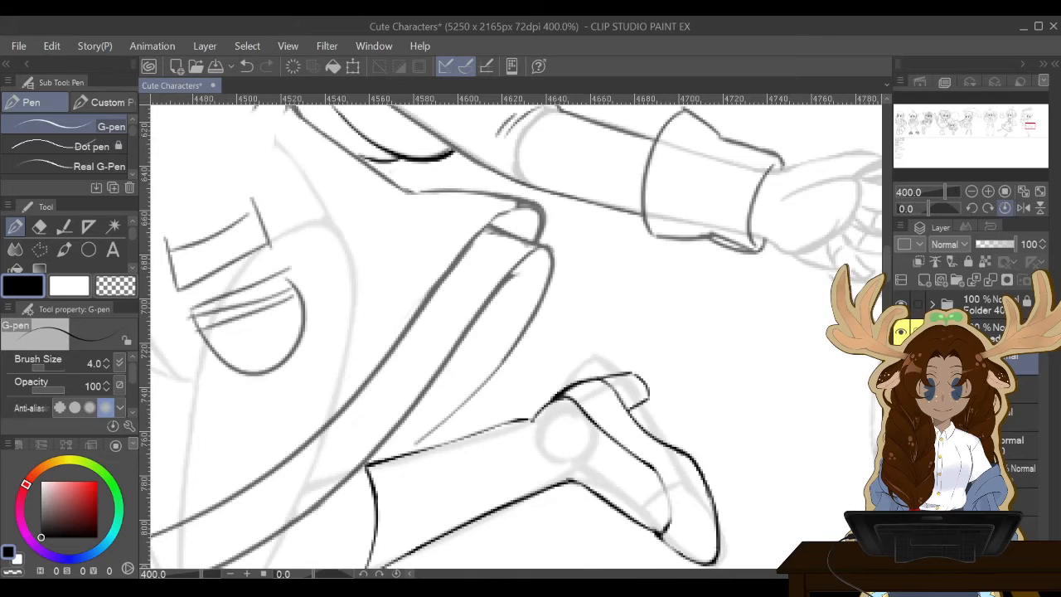
key(ctrl+minus)
key(ctrl+minus)
key(ctrl+minus)
key(ctrl+minus)
key(ctrl+minus)
key(ctrl+minus)
key(ctrl+plus)
key(ctrl+plus)
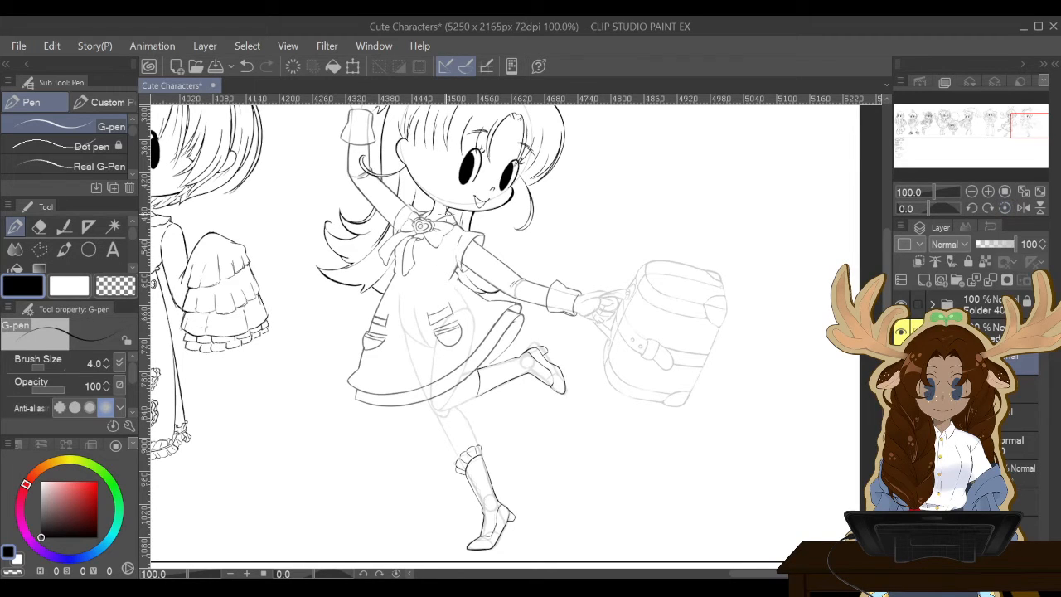
scroll(450, 214, down, 1)
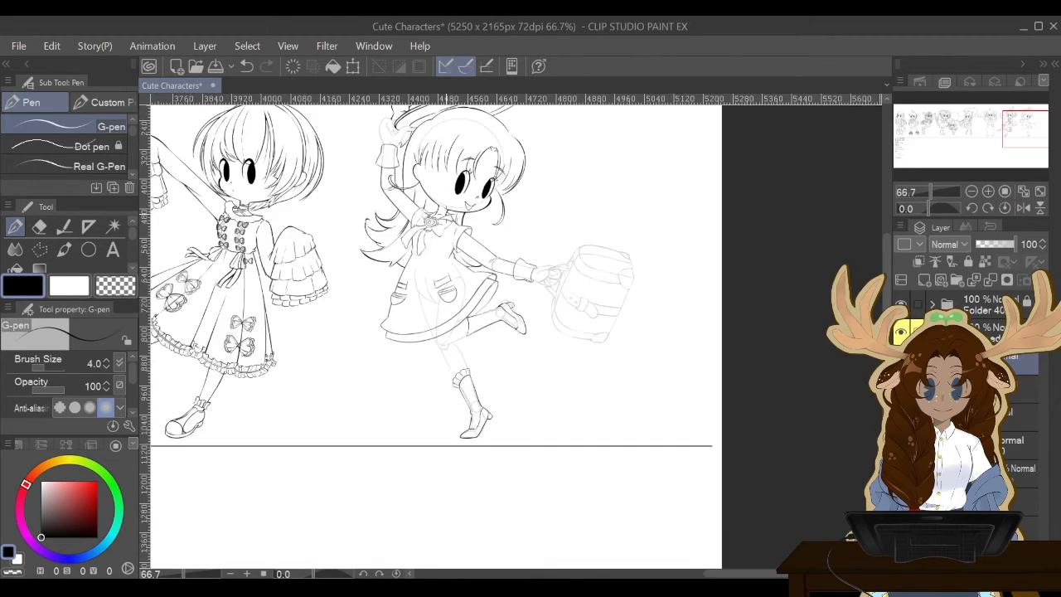
scroll(451, 213, up, 3)
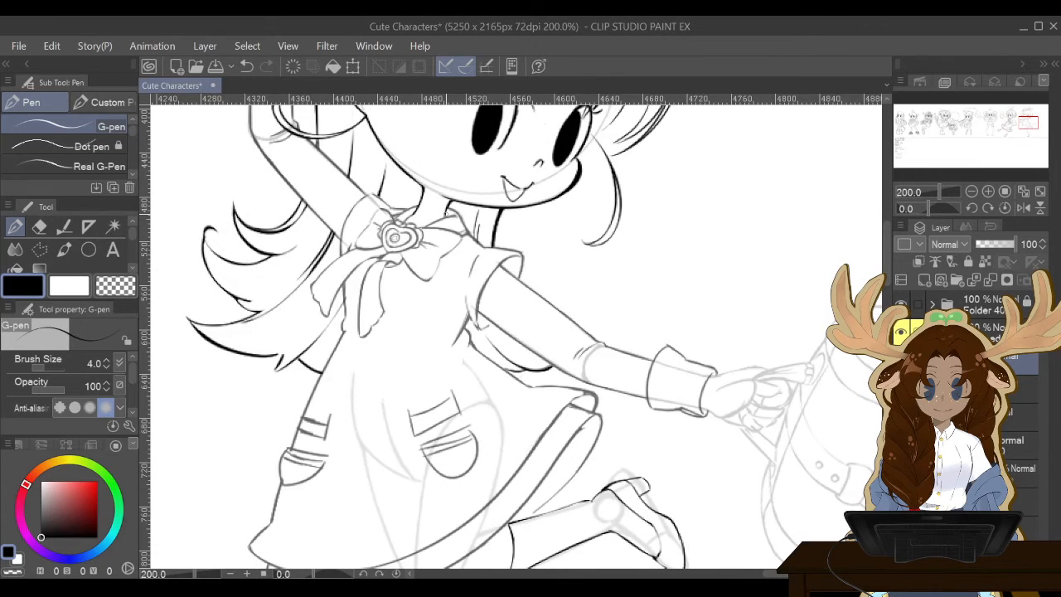
scroll(451, 214, down, 1)
scroll(515, 336, up, 5)
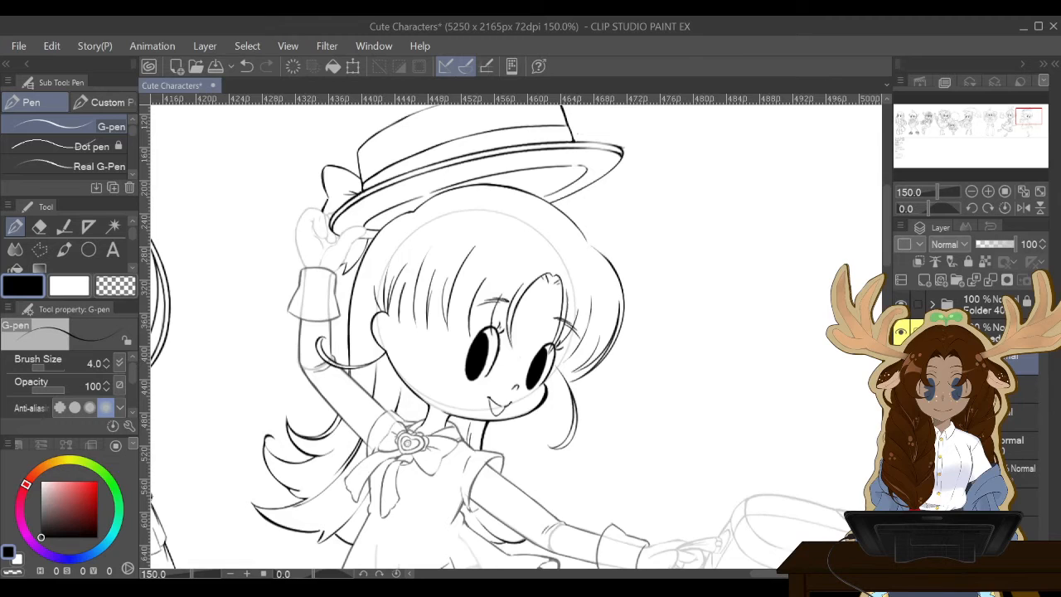
scroll(528, 321, up, 1)
scroll(510, 335, down, 1)
scroll(516, 335, down, 7)
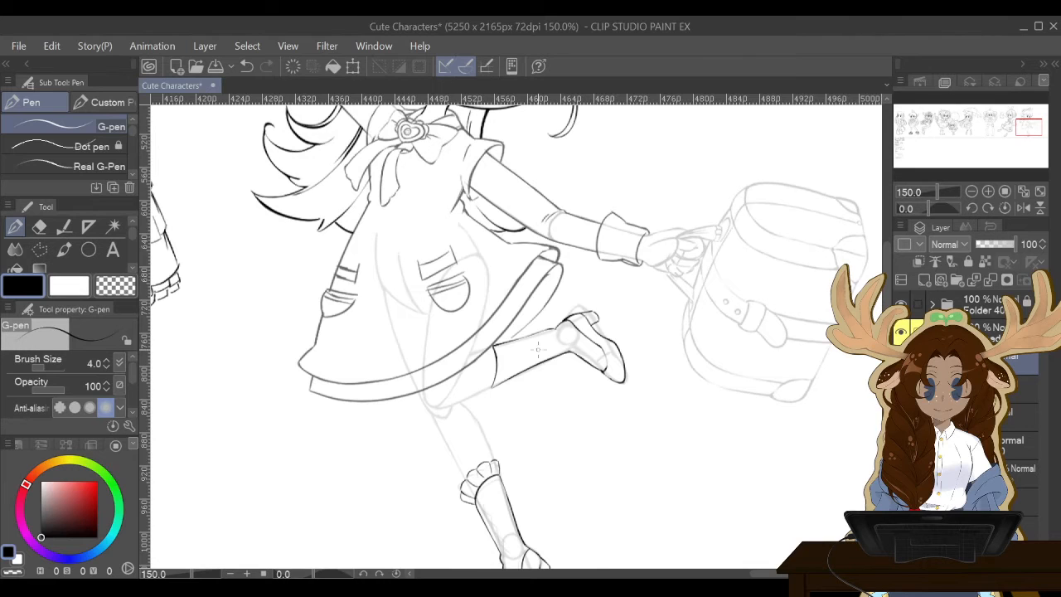
Ink the upper part of the ruffled cuff at the top of the raised leg's sock, redoing its outer edge.
scroll(538, 349, up, 4)
key(g)
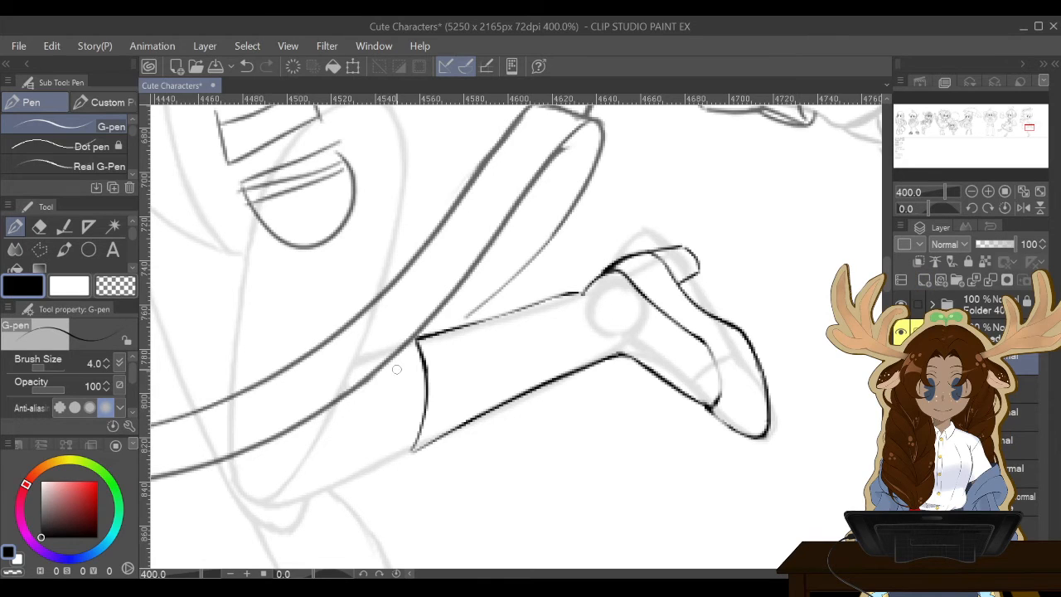
drag(391, 363, 390, 390)
drag(392, 385, 421, 373)
mouse_move(414, 338)
mouse_down()
mouse_move(389, 329)
mouse_move(382, 353)
mouse_up()
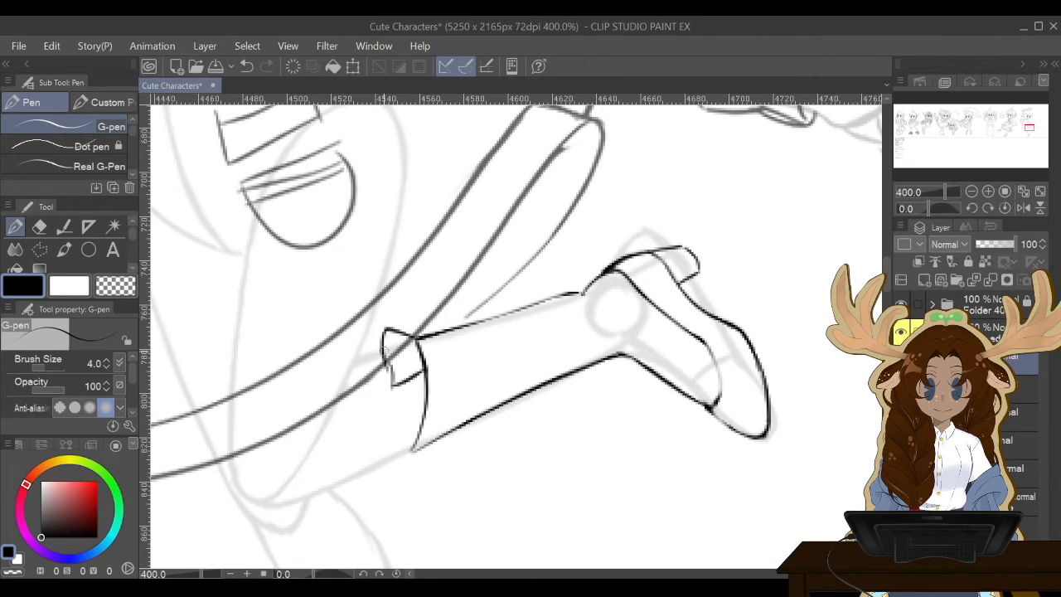
click(246, 65)
drag(384, 330, 391, 420)
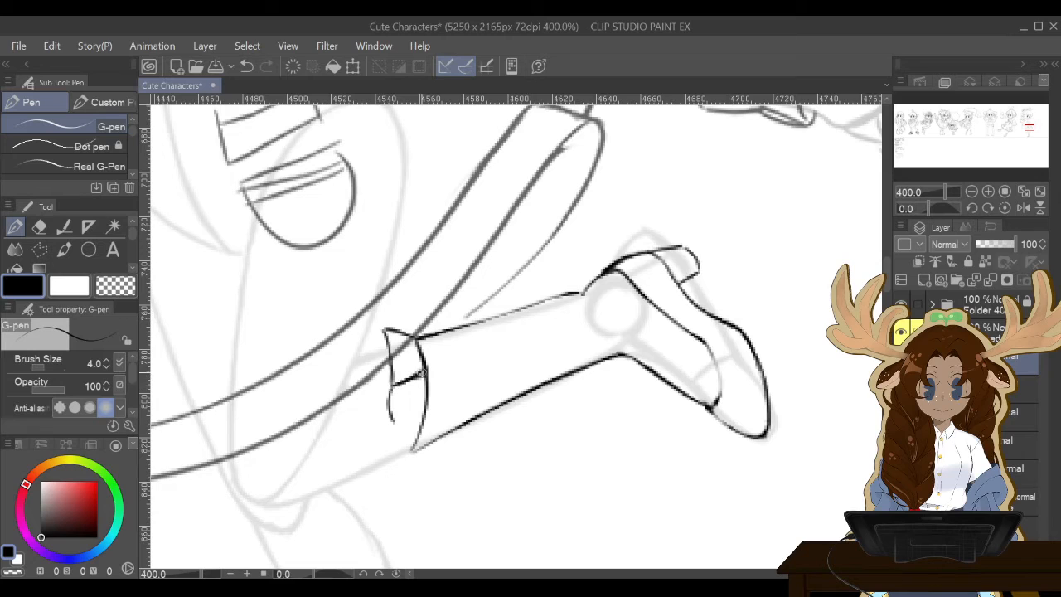
Ink the lower ruffles of the raised leg's sock cuff and erase the cuff's overhanging upper corner.
mouse_move(391, 420)
mouse_down()
mouse_move(416, 416)
mouse_move(393, 453)
mouse_move(413, 452)
mouse_up()
click(246, 66)
mouse_move(392, 435)
mouse_down()
mouse_move(393, 460)
mouse_move(410, 452)
mouse_move(381, 472)
mouse_up()
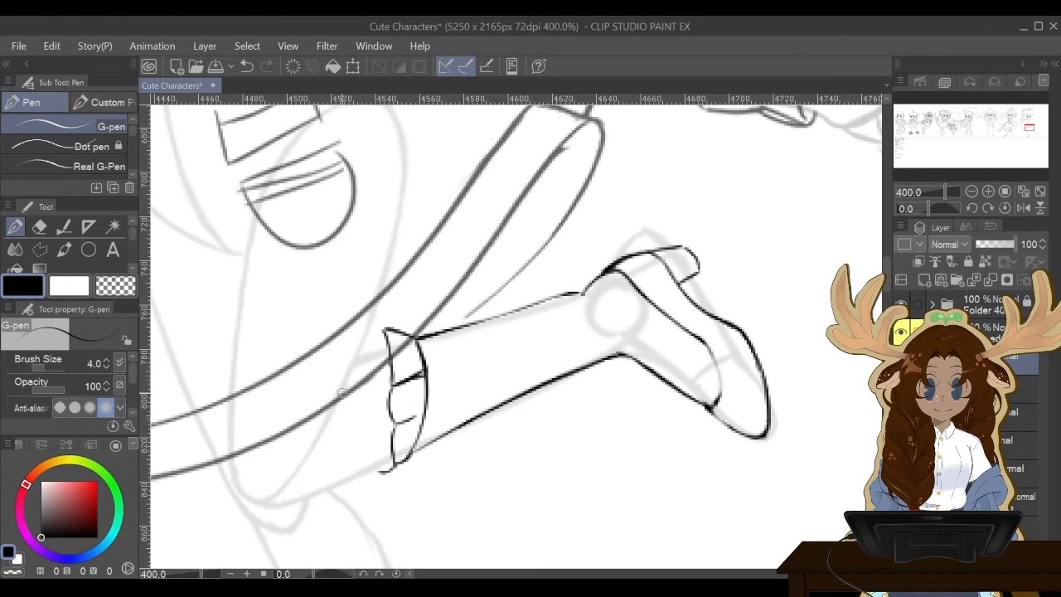
drag(393, 380, 386, 342)
key(e)
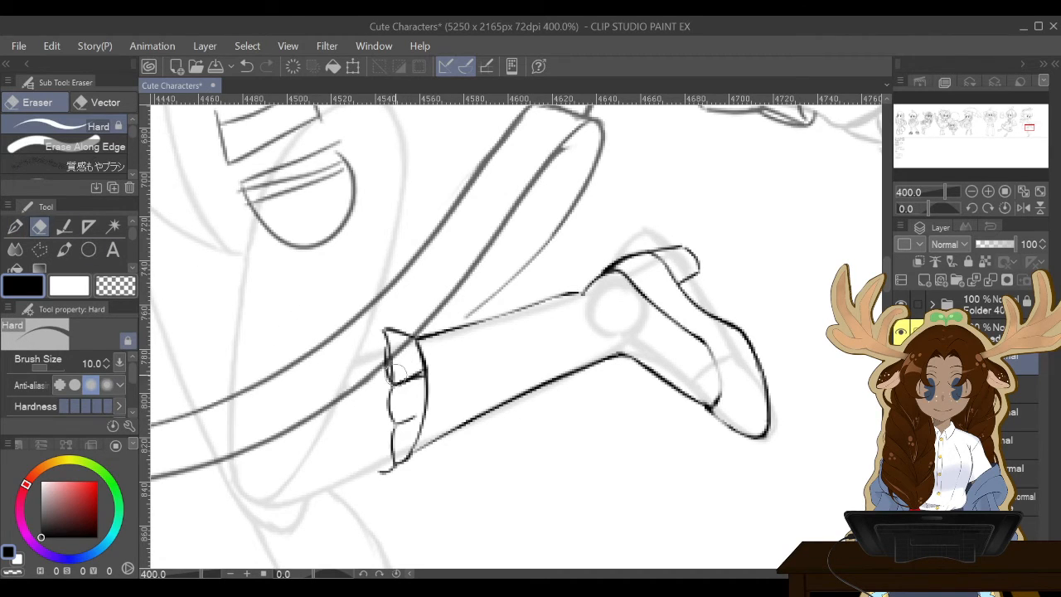
drag(396, 373, 385, 334)
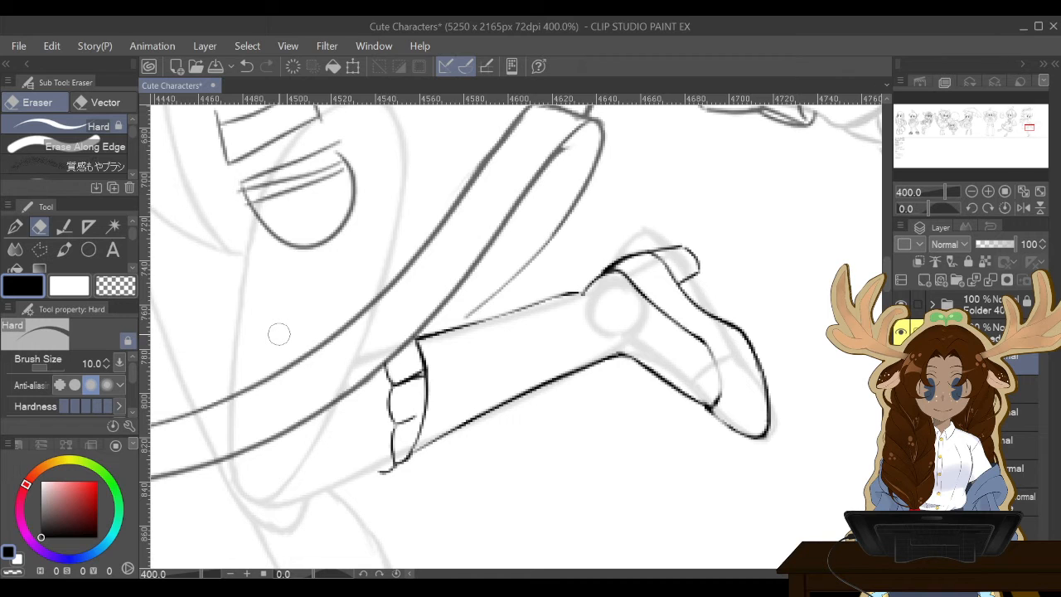
Check the cuff against the whole figure, then undo all of its ruffle strokes on the raised leg.
scroll(280, 334, down, 4)
scroll(275, 335, down, 1)
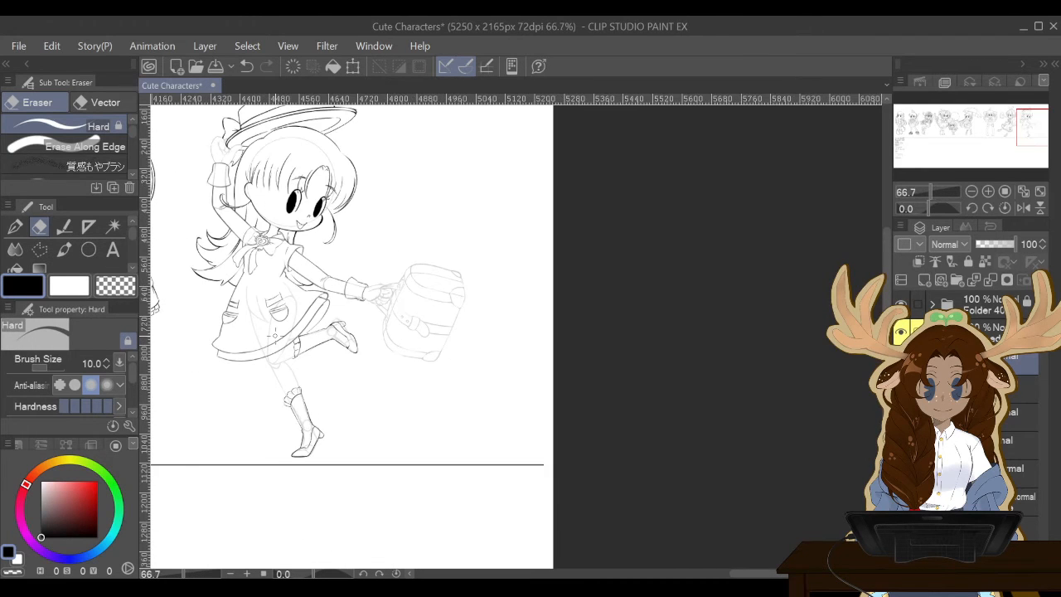
scroll(275, 335, up, 3)
scroll(275, 335, up, 2)
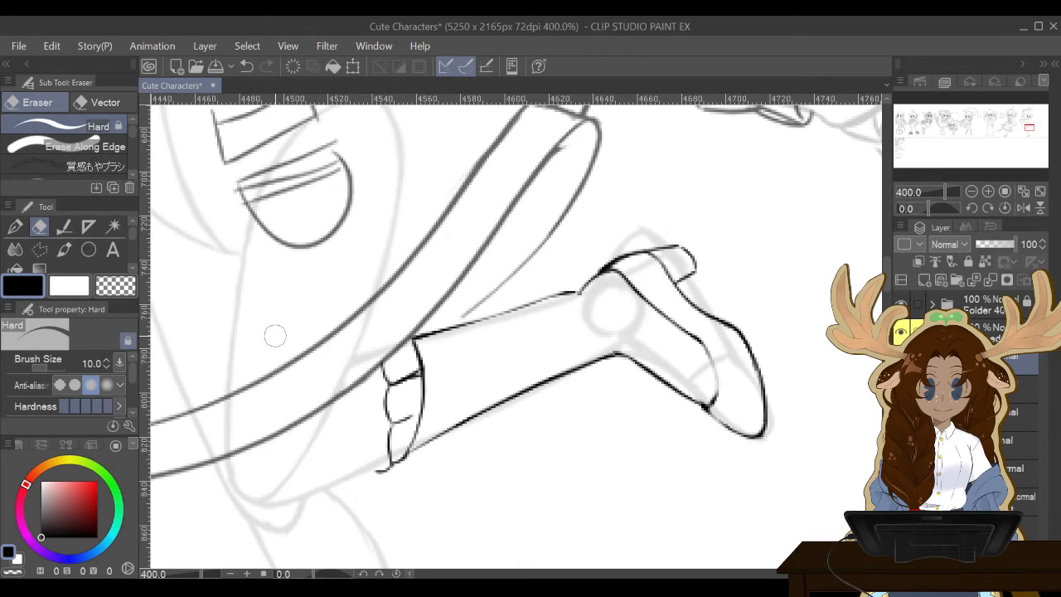
key(ctrl+z)
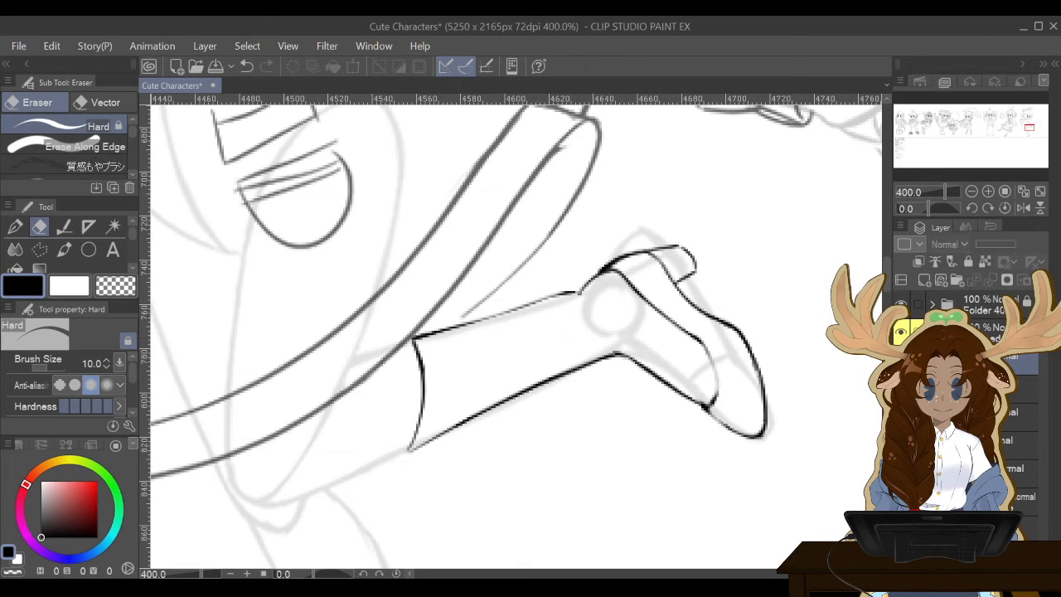
key(ctrl+y)
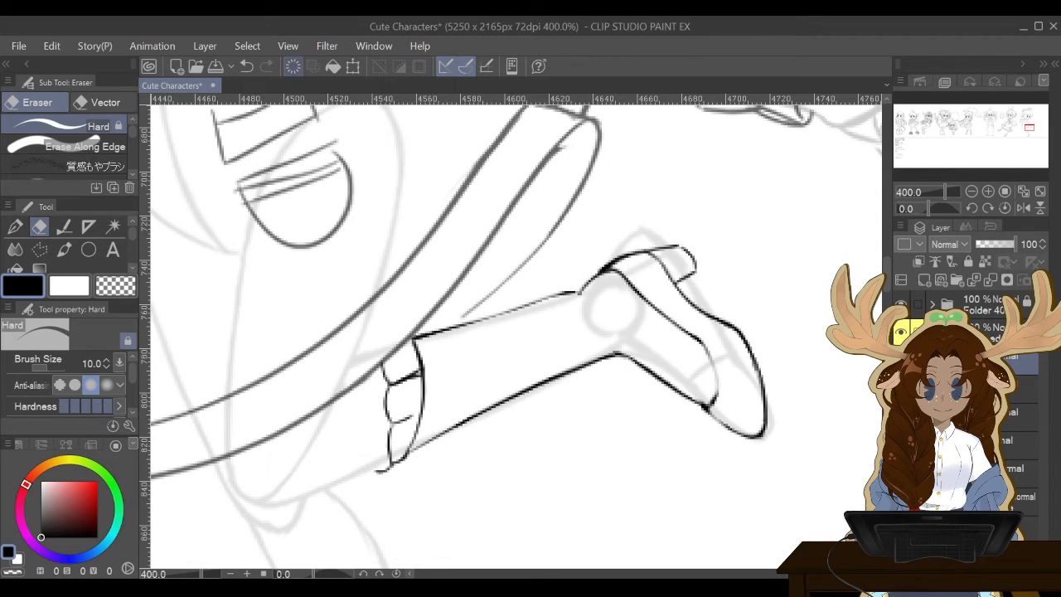
key(ctrl+z)
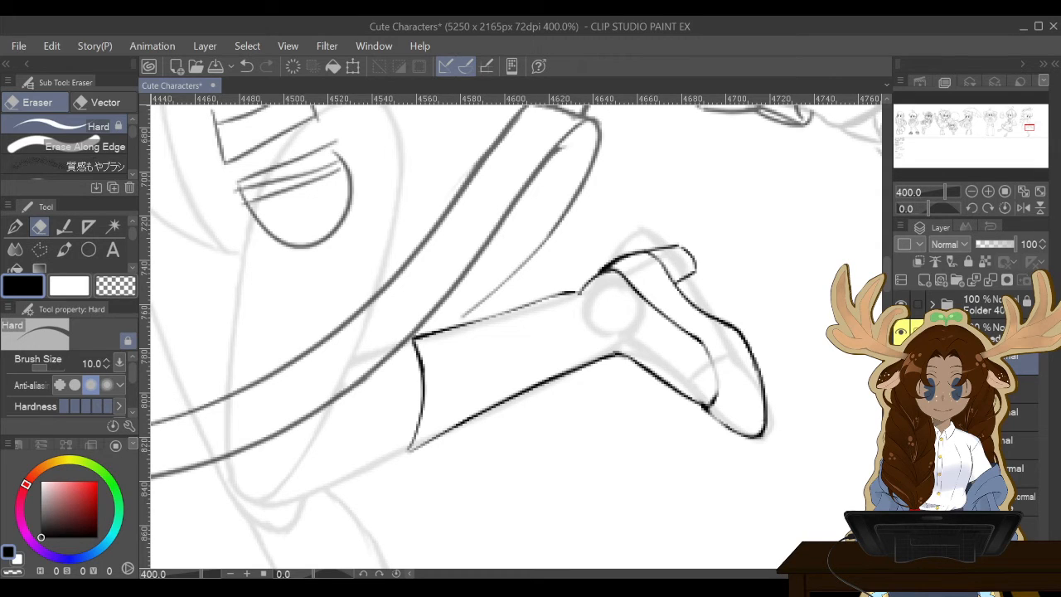
Ink a long curved outer edge for the new sock cuff and its lower edge, redoing the curve until it extends above the sock.
key(p)
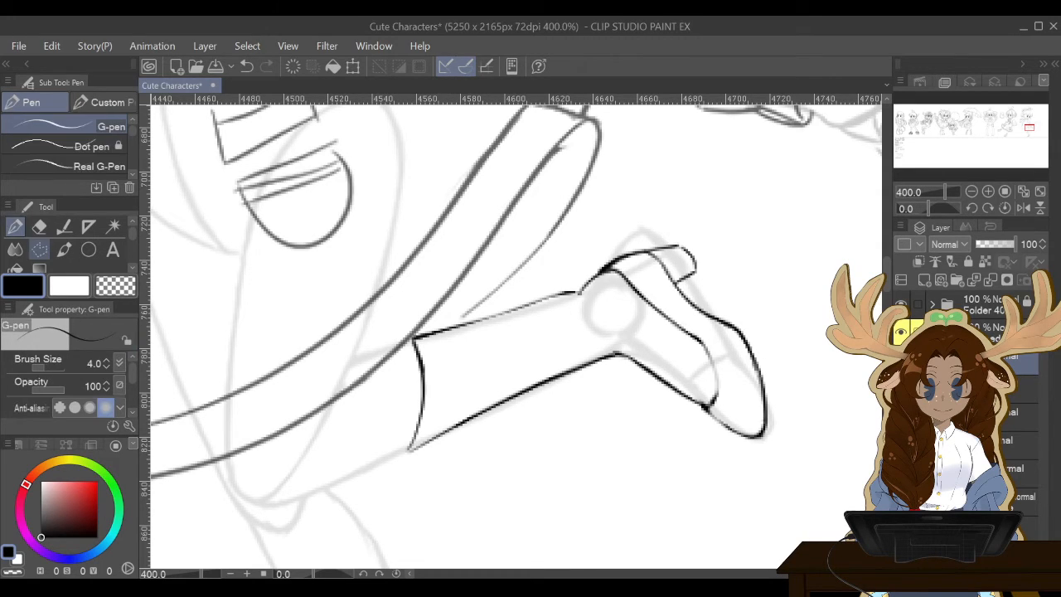
mouse_move(408, 450)
mouse_down()
mouse_move(372, 474)
mouse_move(390, 445)
mouse_move(381, 370)
mouse_up()
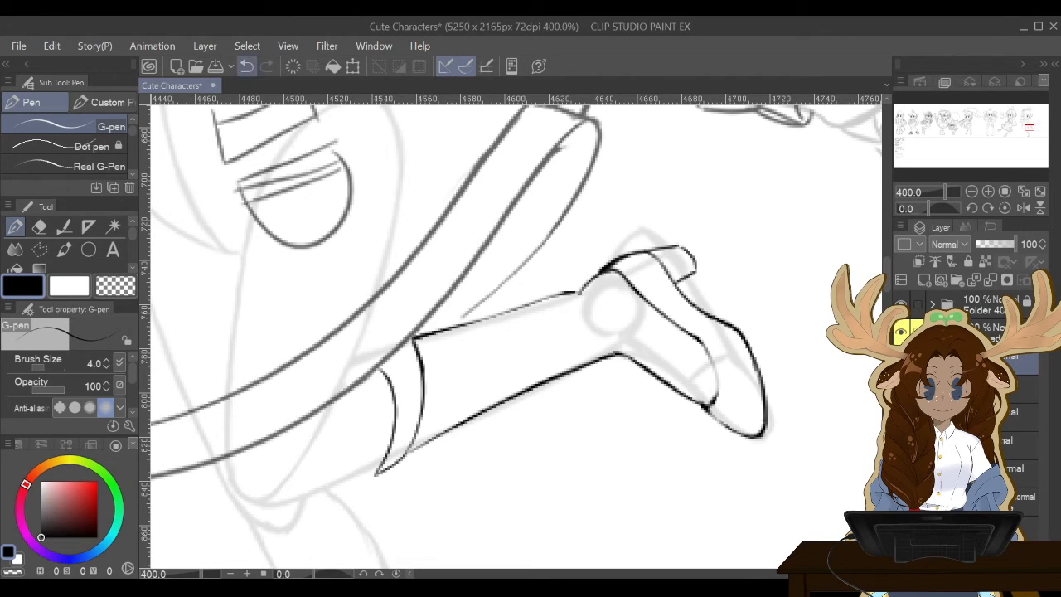
click(246, 65)
mouse_move(392, 340)
mouse_down()
mouse_move(399, 390)
mouse_move(364, 476)
mouse_up()
click(246, 66)
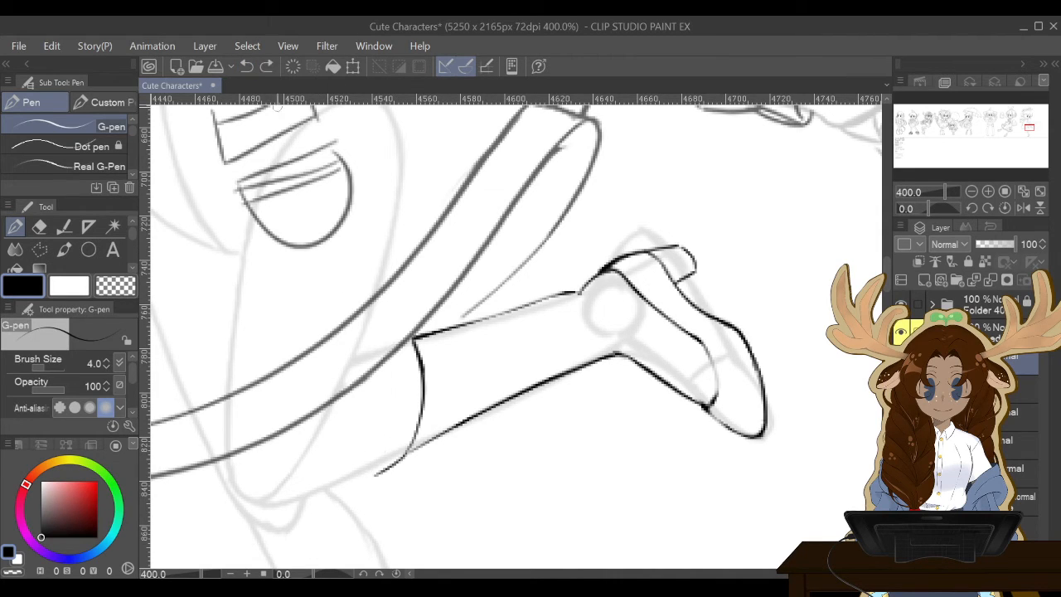
mouse_move(367, 310)
mouse_down()
mouse_move(393, 405)
mouse_move(362, 477)
mouse_up()
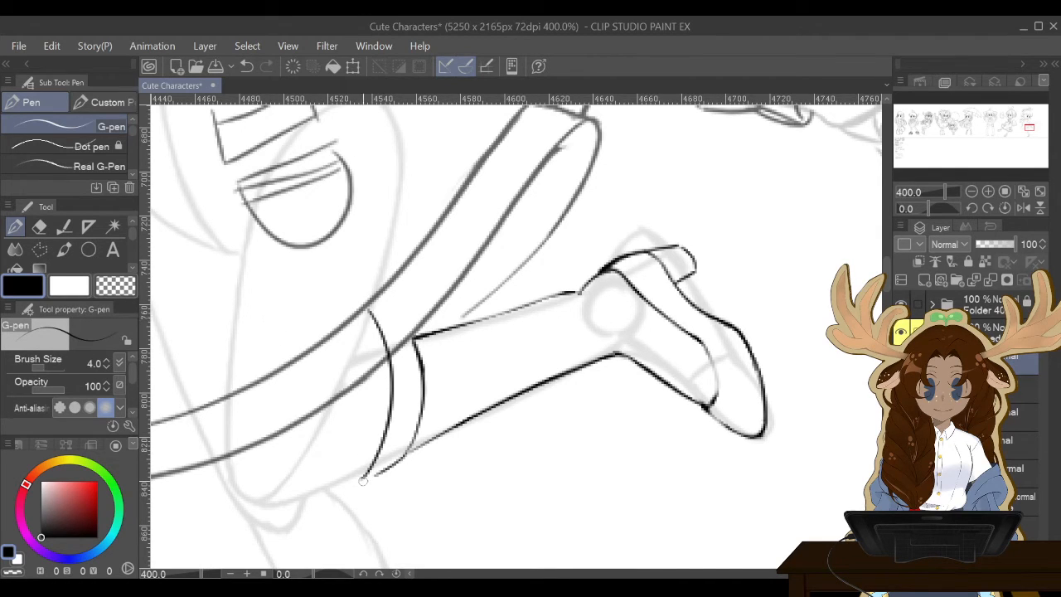
drag(362, 479, 408, 451)
mouse_move(360, 481)
mouse_down()
mouse_move(348, 478)
mouse_move(383, 474)
mouse_move(408, 452)
mouse_up()
Shape the cuff's lowest ruffle with a fold line and a re-inked slanted outer edge, erasing the overhanging lines.
drag(411, 439, 363, 444)
click(246, 65)
mouse_move(414, 425)
mouse_down()
mouse_move(369, 442)
mouse_move(363, 469)
mouse_up()
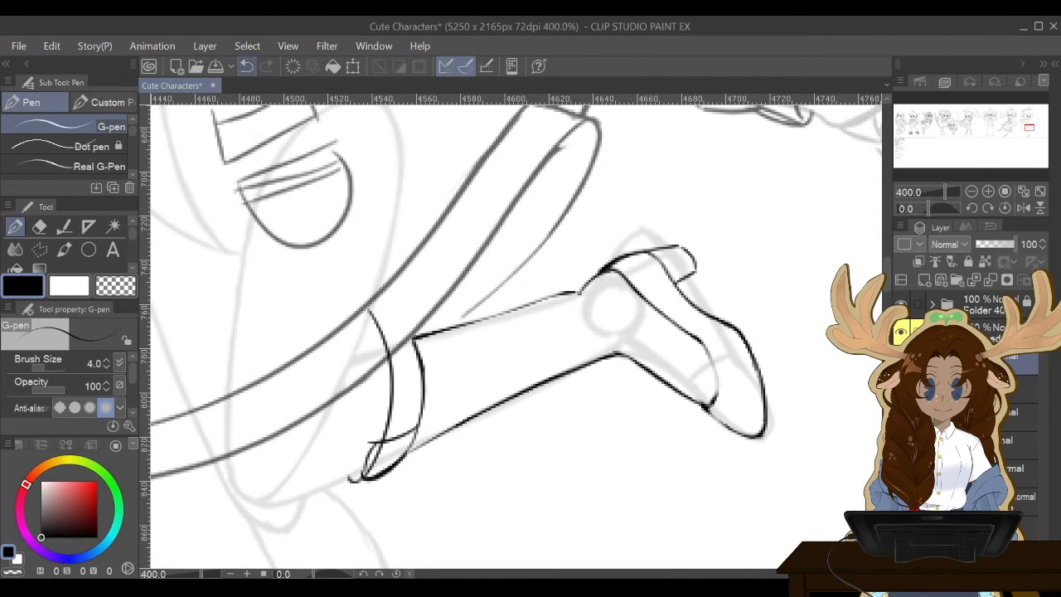
click(246, 65)
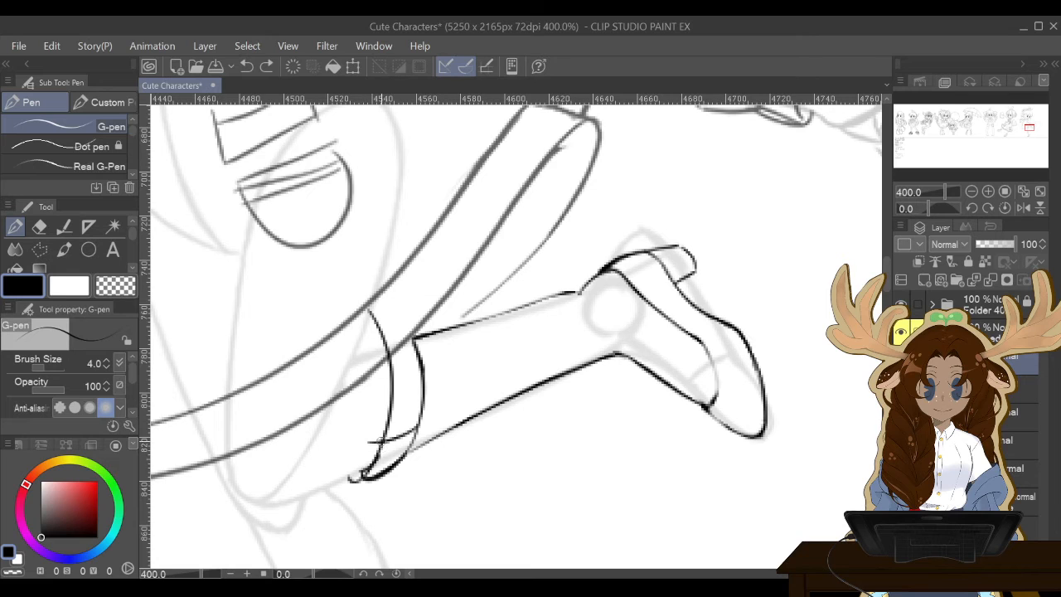
drag(382, 444, 377, 456)
key(e)
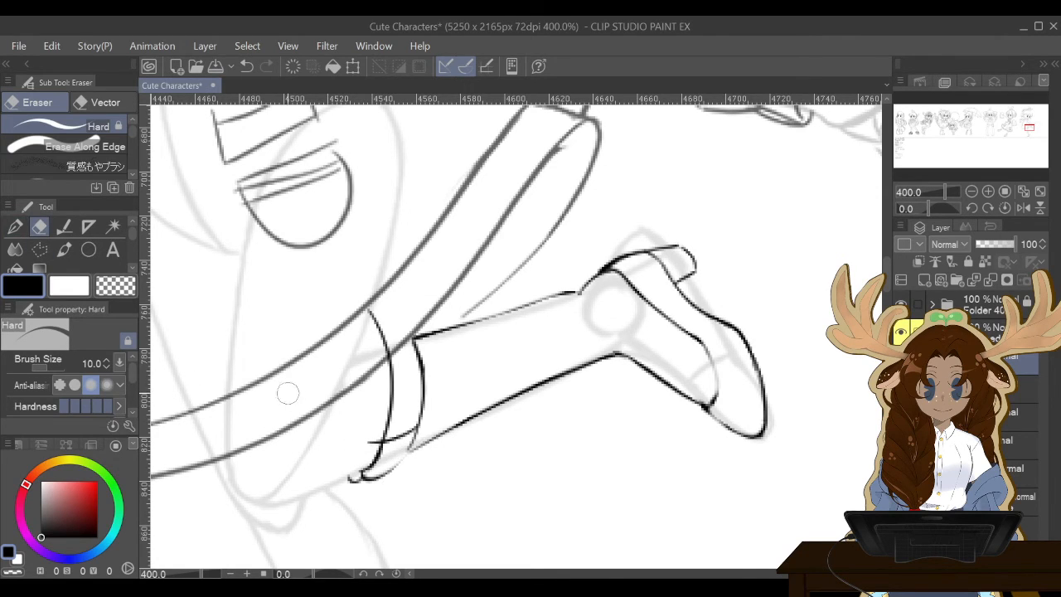
click(15, 225)
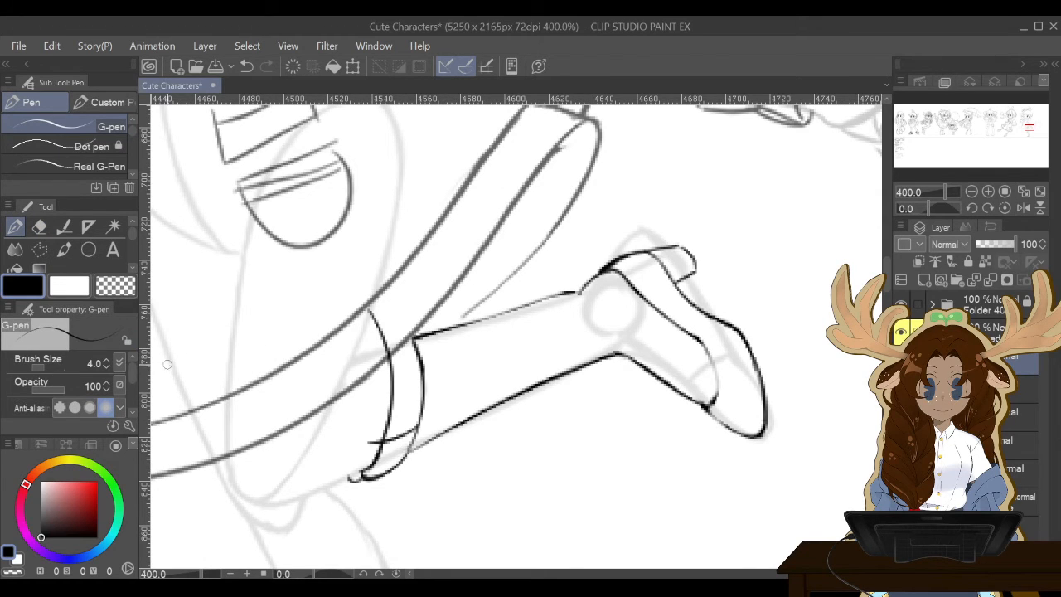
click(39, 225)
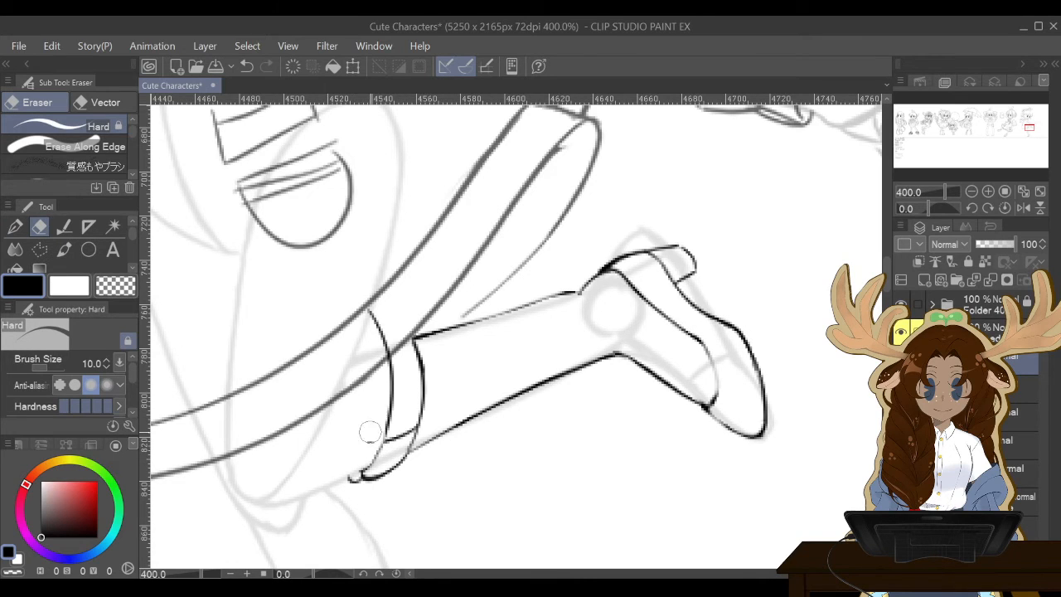
drag(372, 431, 359, 450)
click(14, 225)
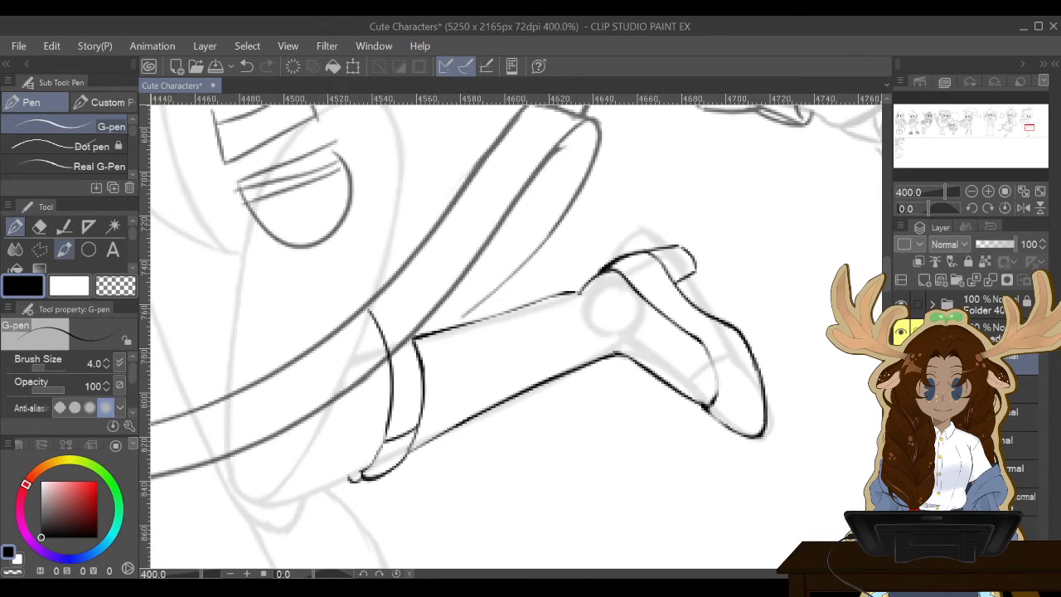
drag(386, 440, 362, 474)
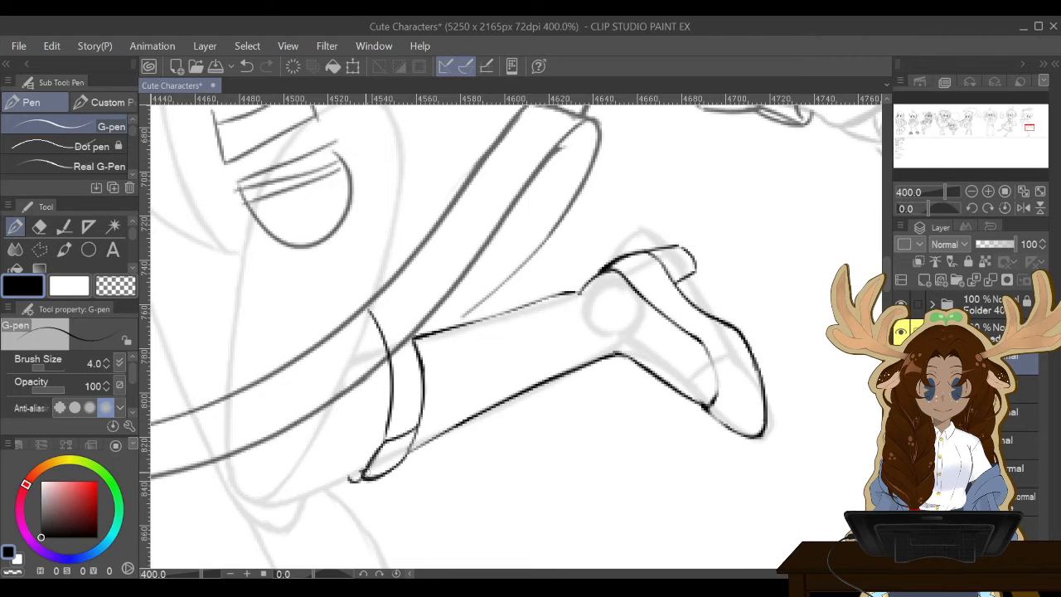
Ink the cuff's rounded middle and upper ruffles with their fold lines and erase the guide curve inside them.
mouse_move(386, 437)
mouse_down()
mouse_move(406, 381)
mouse_move(391, 396)
mouse_move(421, 399)
mouse_move(386, 409)
mouse_up()
key(e)
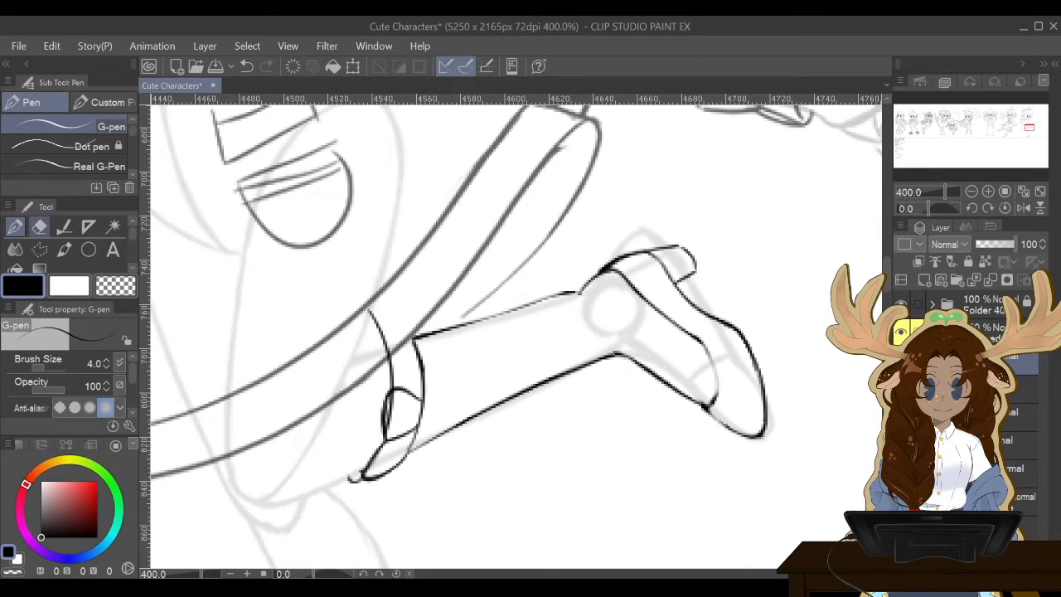
mouse_move(397, 425)
mouse_down()
mouse_move(394, 399)
mouse_move(410, 391)
mouse_move(413, 418)
mouse_up()
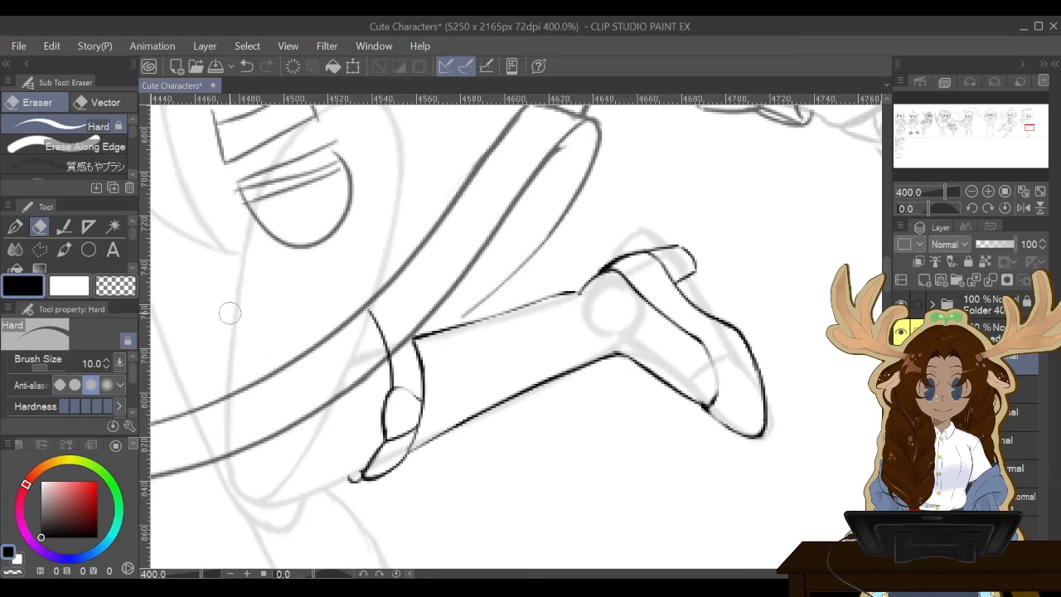
click(15, 226)
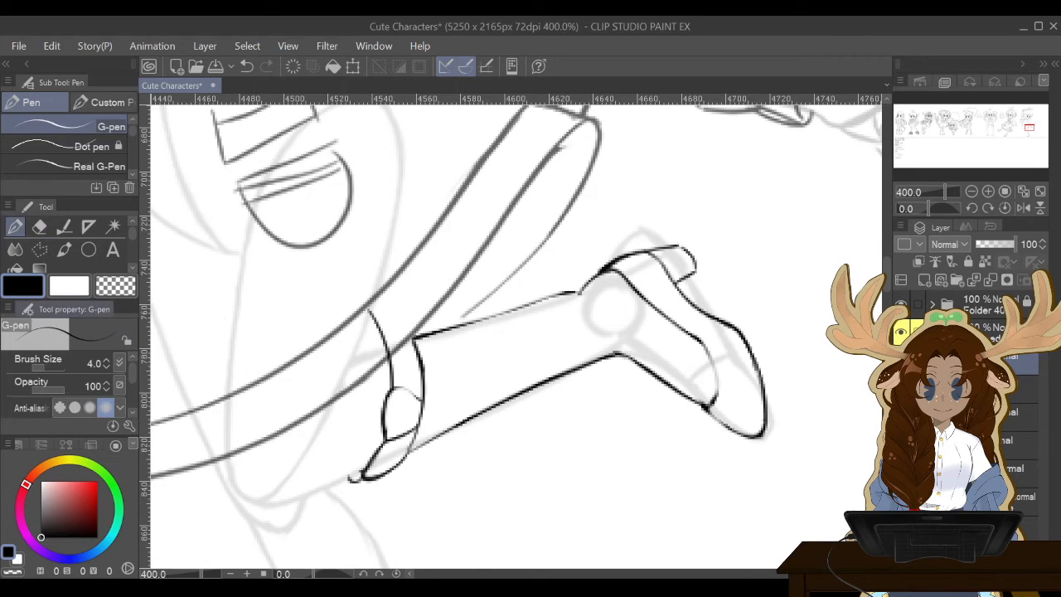
mouse_move(413, 345)
mouse_down()
mouse_move(389, 353)
mouse_move(386, 384)
mouse_up()
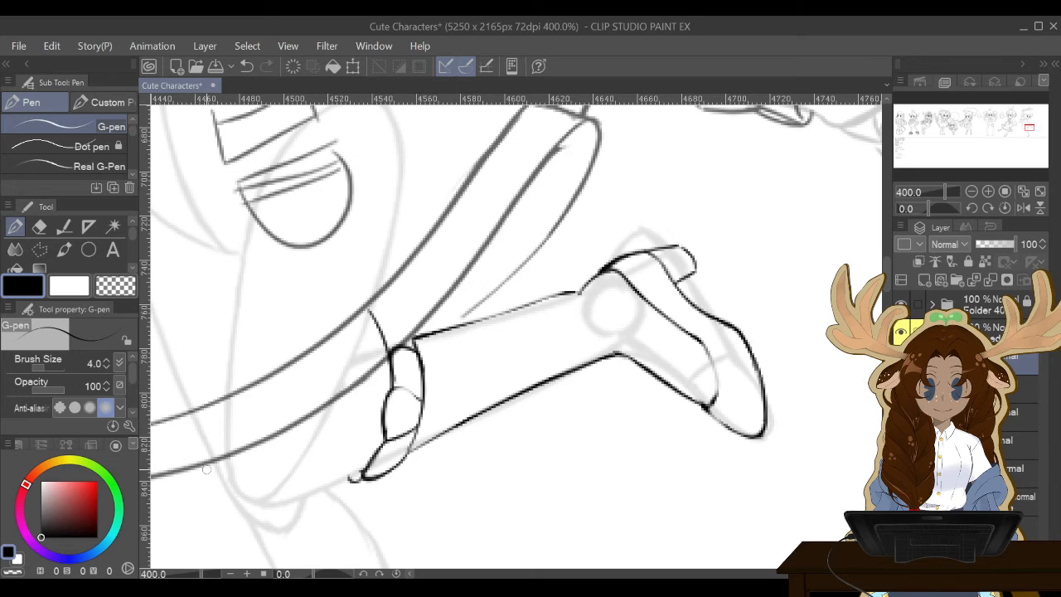
key(e)
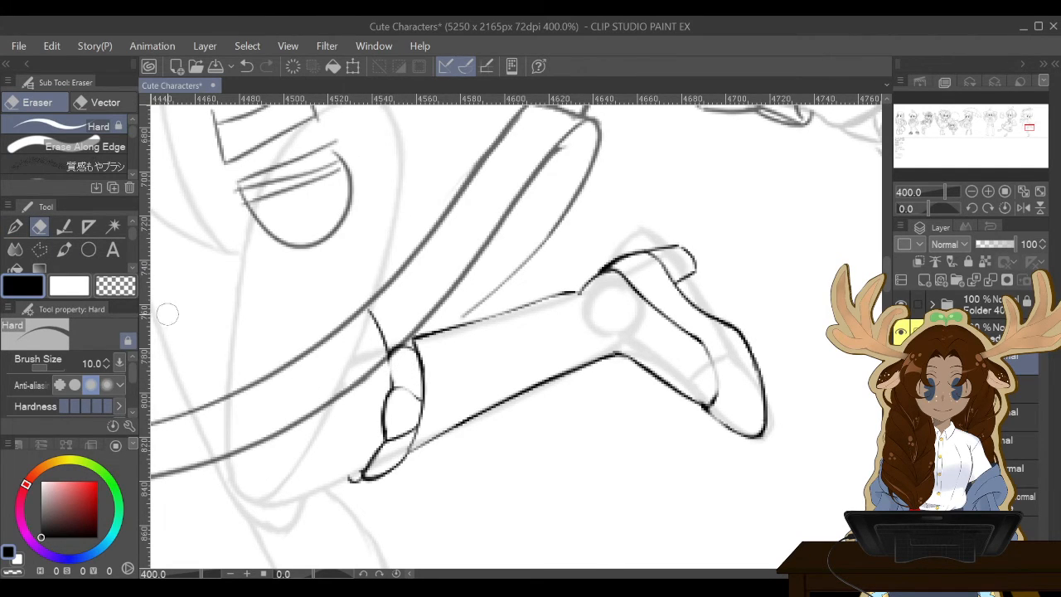
click(14, 226)
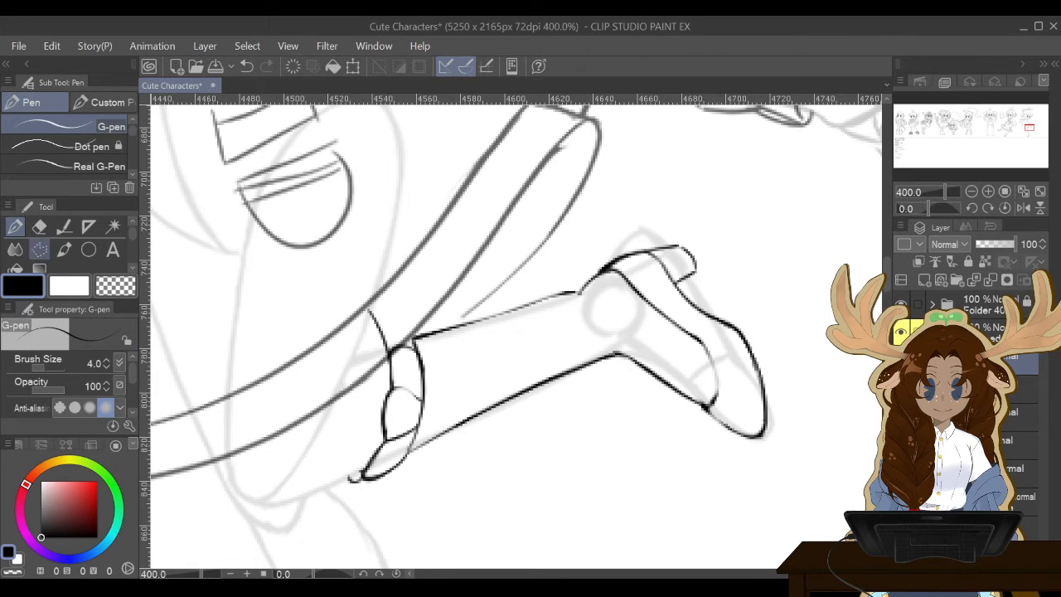
Select the stray guide line above the cuff with a polyline outline, delete it and clear the selection.
click(39, 249)
click(375, 364)
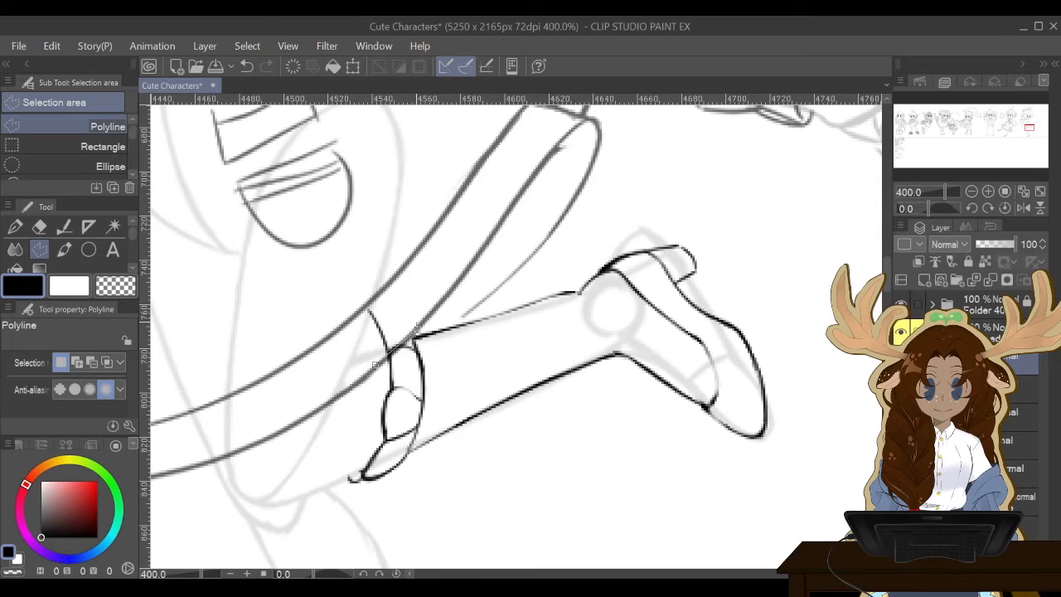
click(415, 330)
click(405, 299)
click(357, 287)
click(338, 332)
click(375, 364)
click(348, 390)
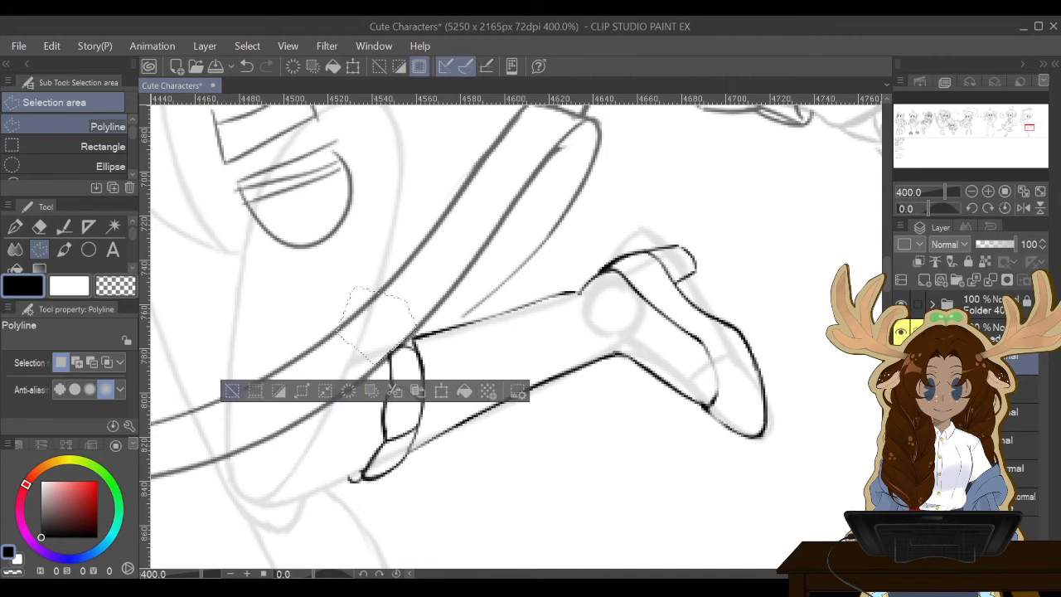
key(ctrl+d)
key(p)
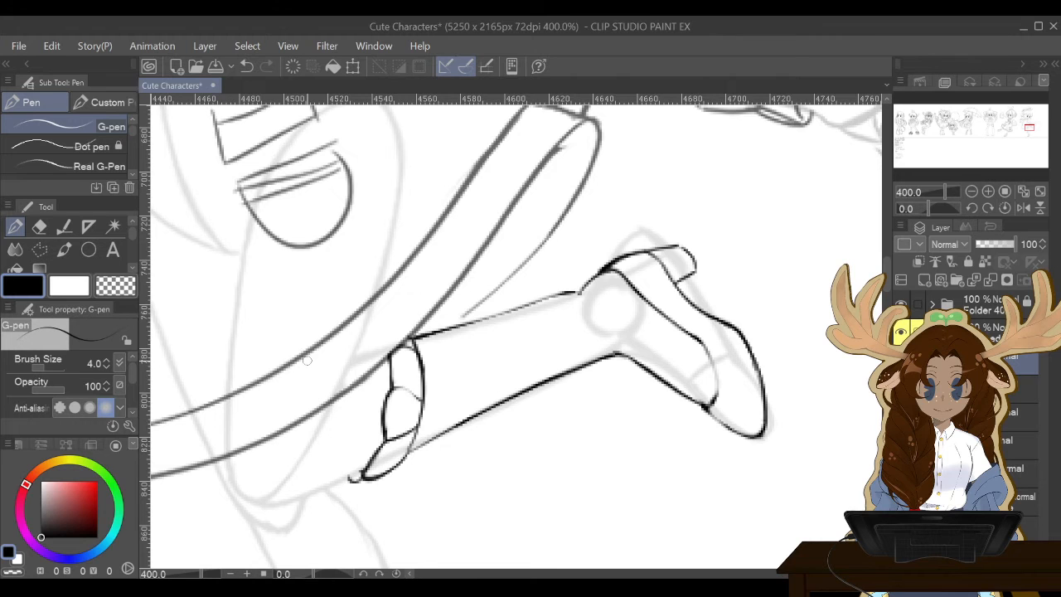
Compare the cuff with the whole figure, then free-transform the ruffles so their upper end slants away from the sock.
scroll(307, 360, down, 5)
scroll(307, 360, up, 3)
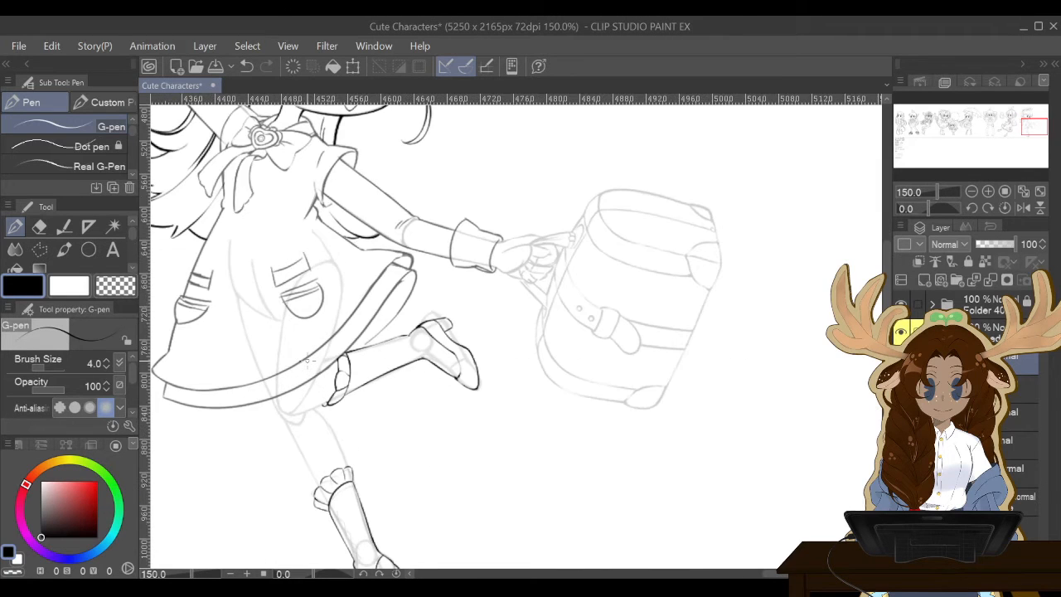
scroll(307, 360, up, 3)
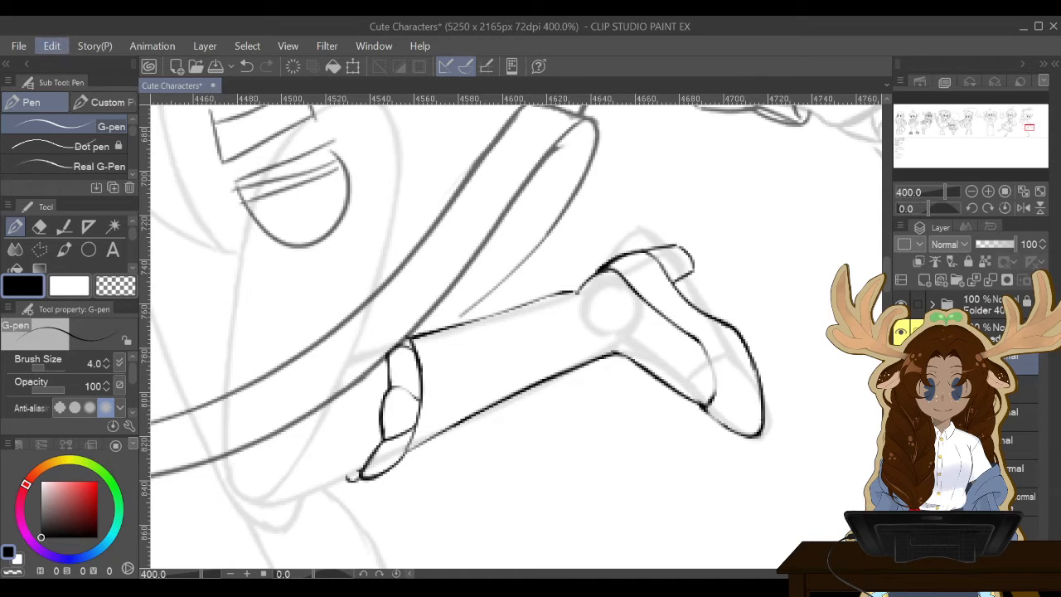
key(ctrl+shift+t)
drag(384, 334, 339, 352)
drag(372, 416, 370, 409)
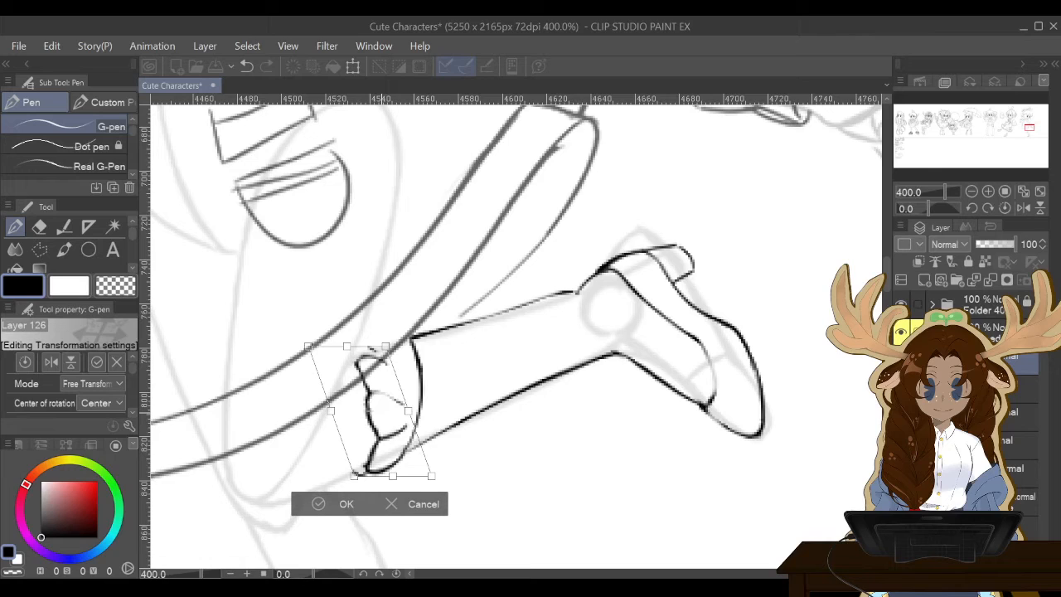
click(318, 496)
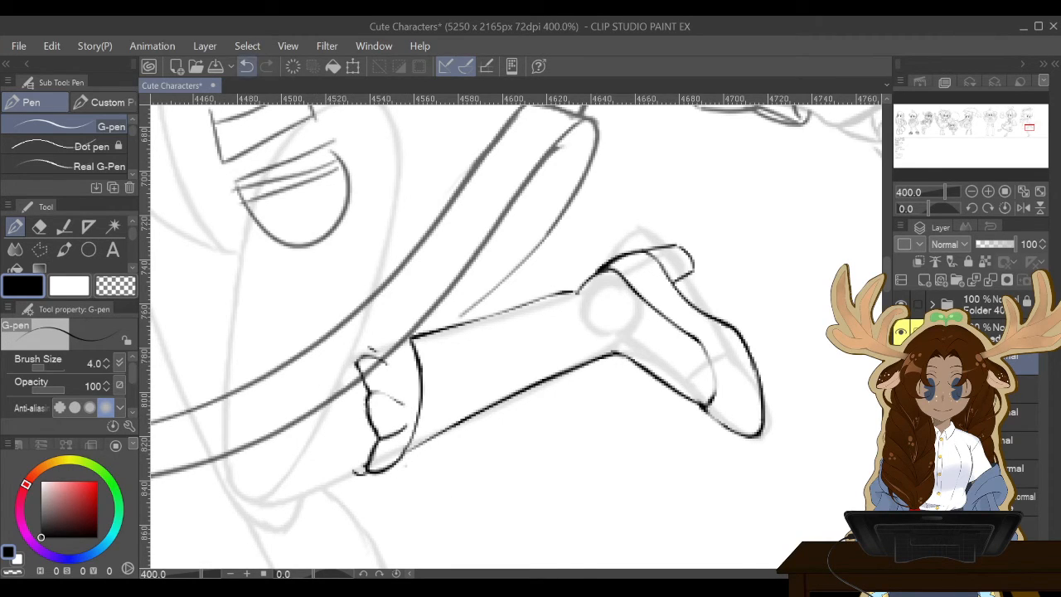
Outline the curved line at the raised sock's top edge with a polyline selection.
key(m)
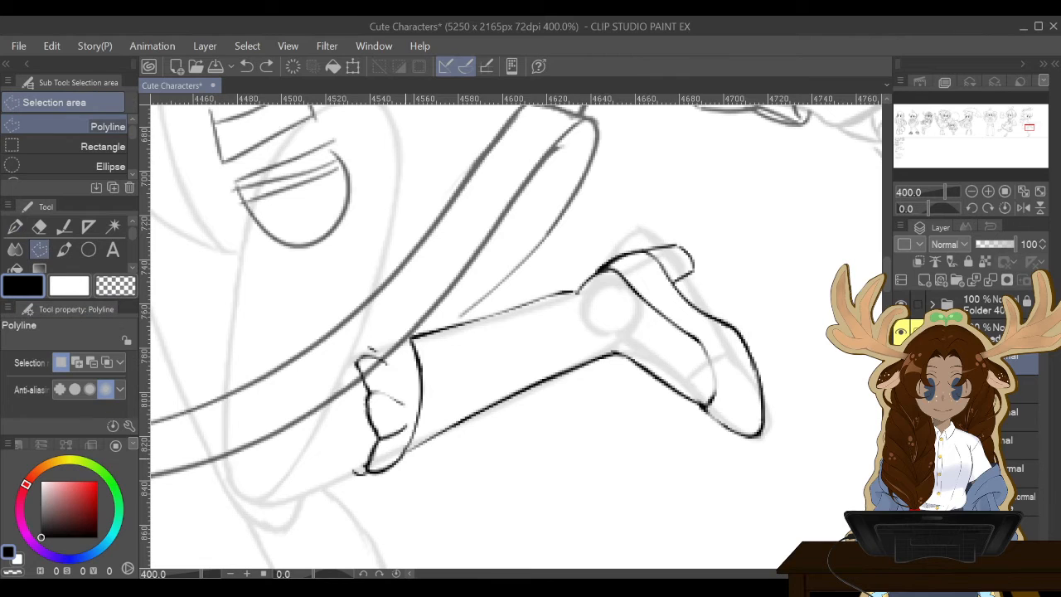
click(412, 421)
click(405, 462)
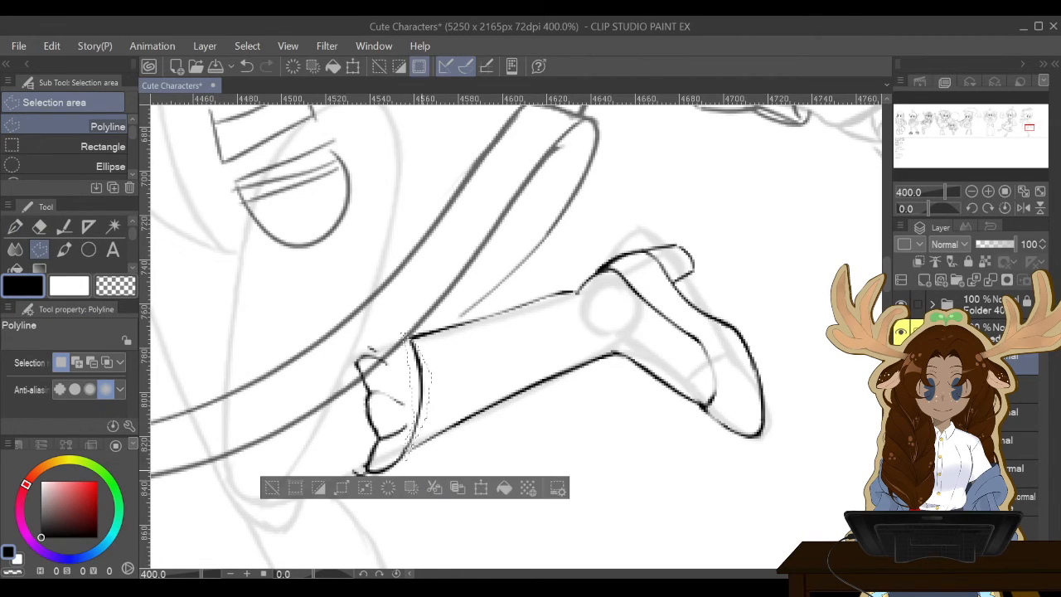
click(480, 489)
drag(369, 320, 354, 332)
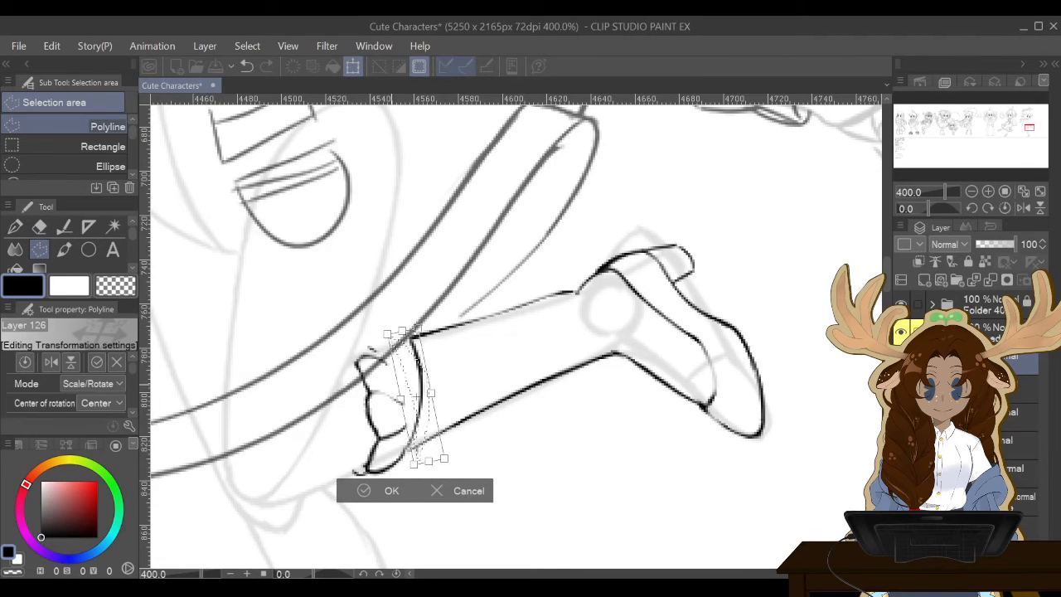
key(Return)
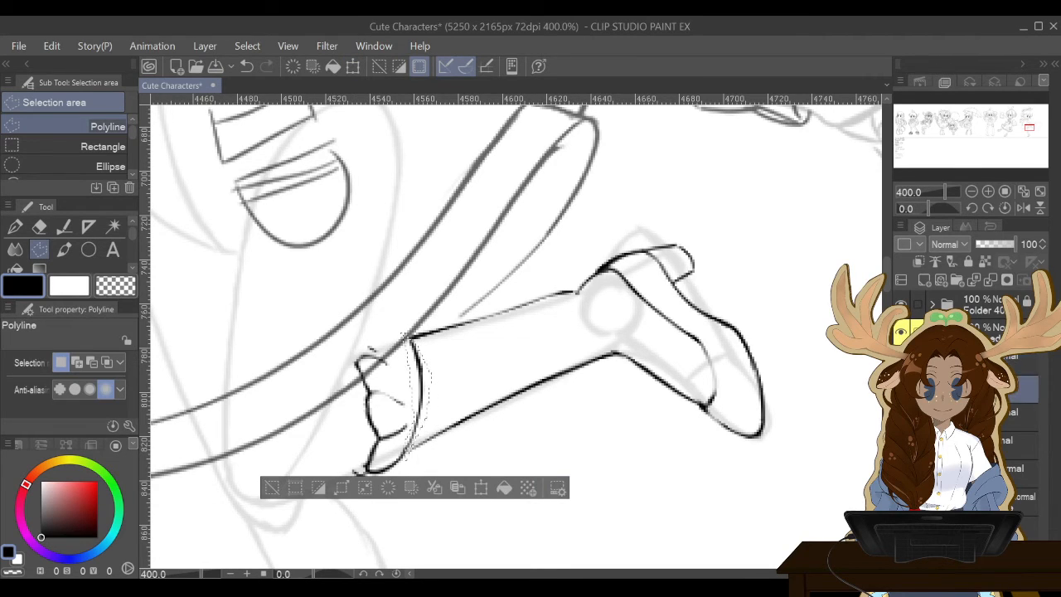
Toggle the visibility of neighbouring layers to find the one holding the sock's lines, and make that layer active.
click(1019, 416)
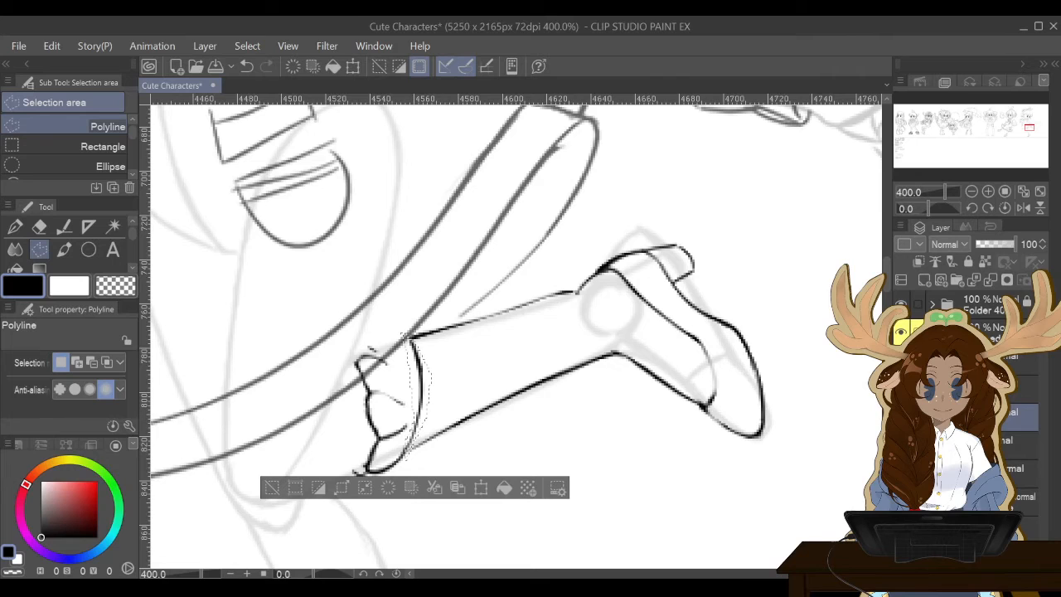
click(1019, 445)
click(900, 332)
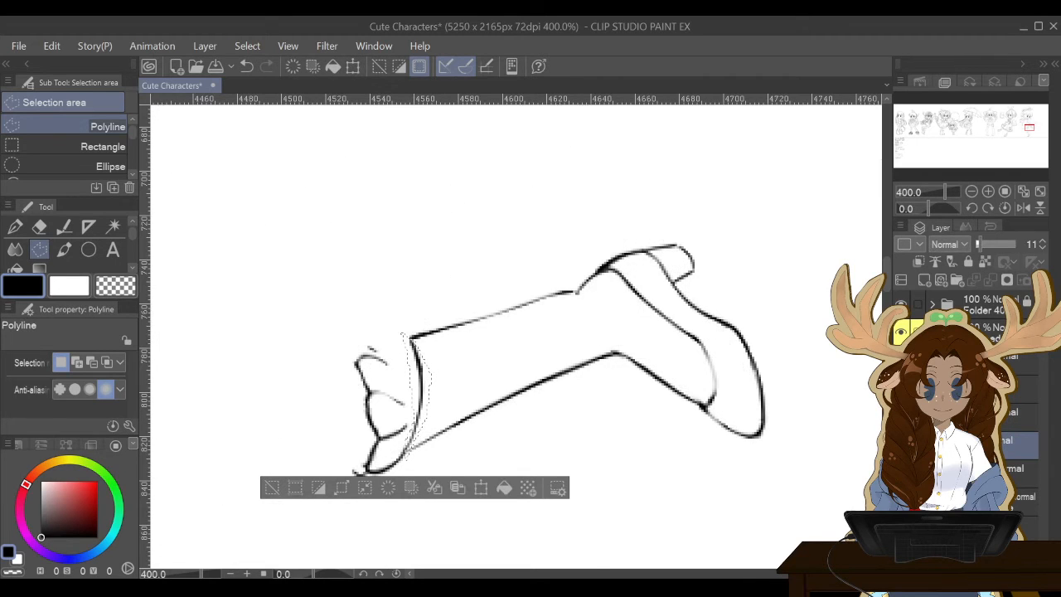
click(900, 332)
click(1018, 362)
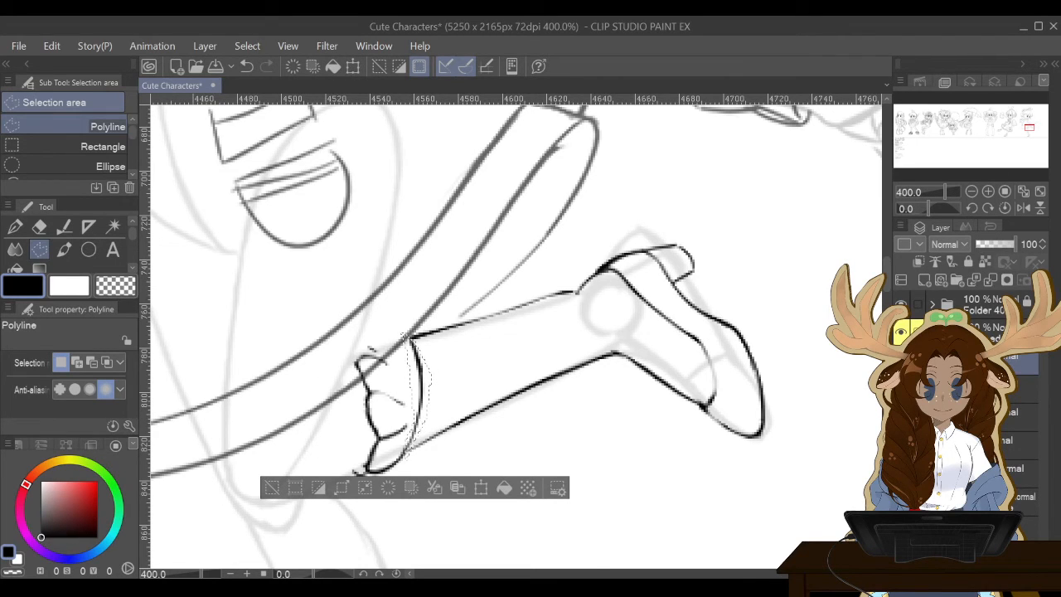
click(901, 362)
click(901, 362)
click(1019, 389)
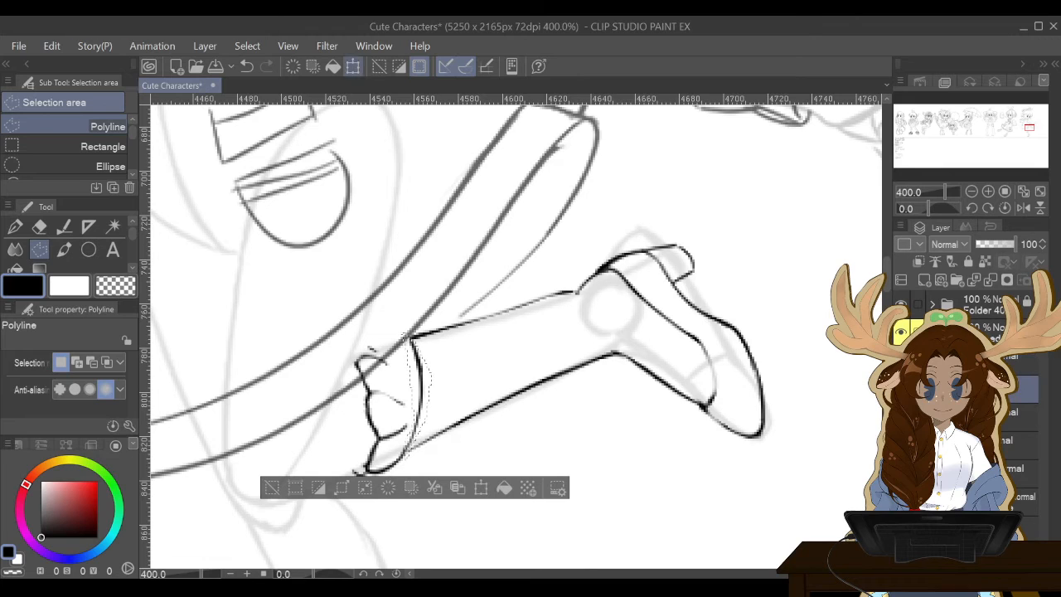
Rotate the selected sock edge so its upper end tilts toward the cuff, shift it onto the leg's end and clear the selection.
click(353, 66)
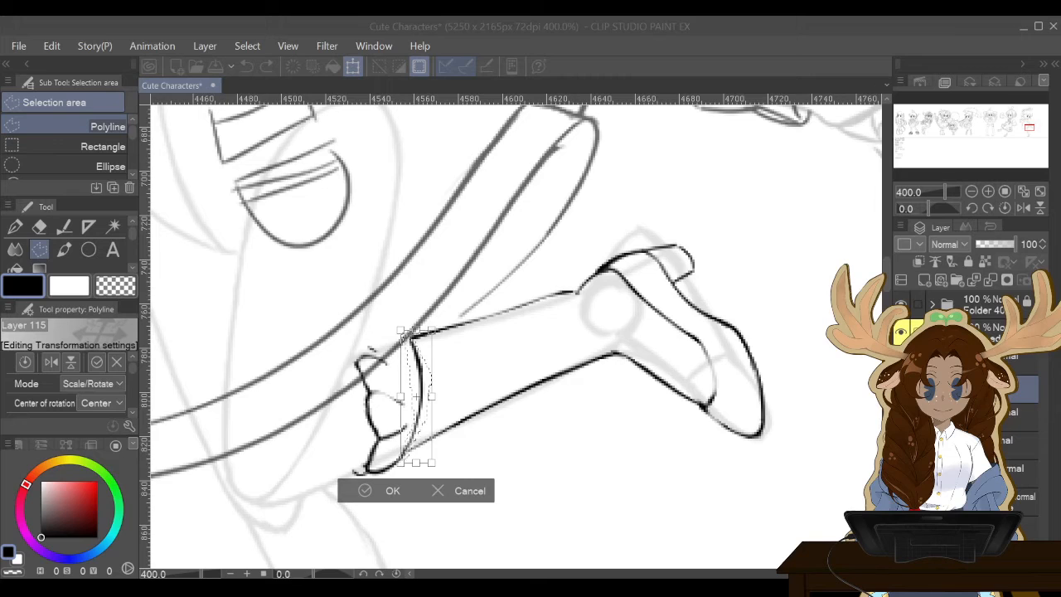
drag(403, 322, 385, 326)
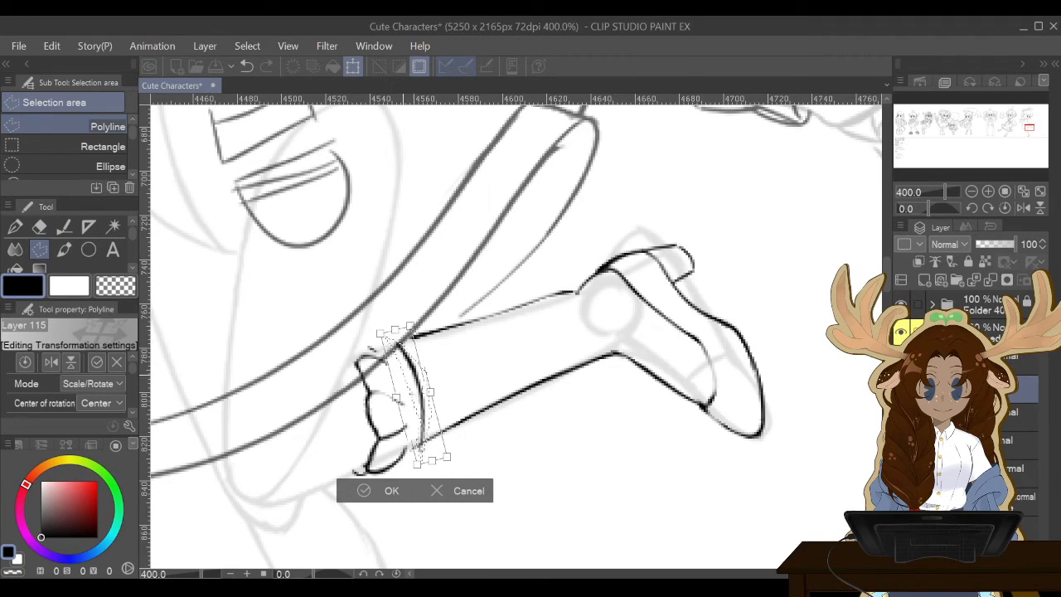
drag(408, 376, 399, 373)
click(365, 488)
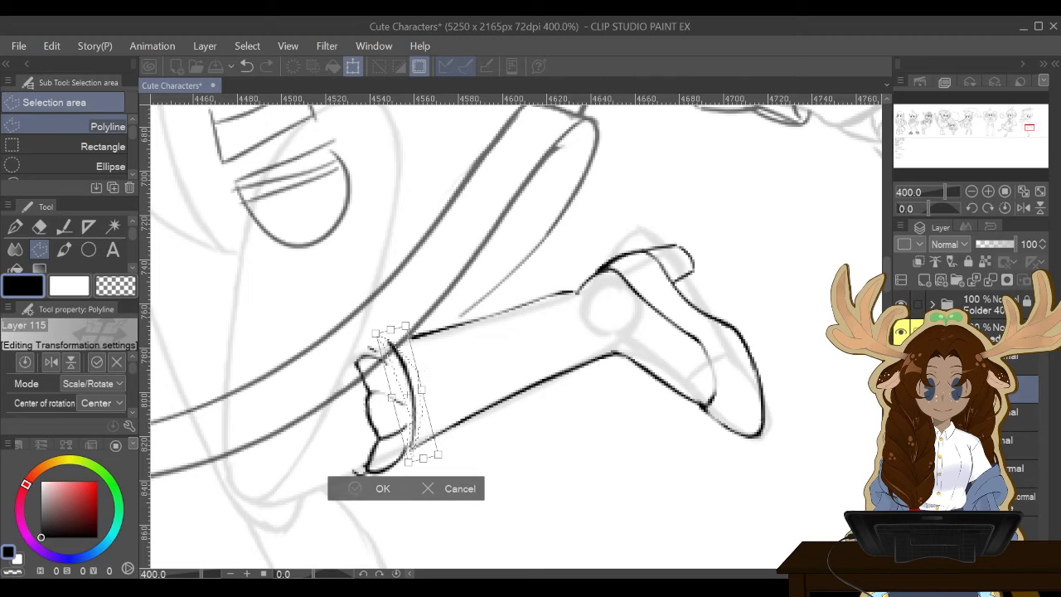
key(ctrl+d)
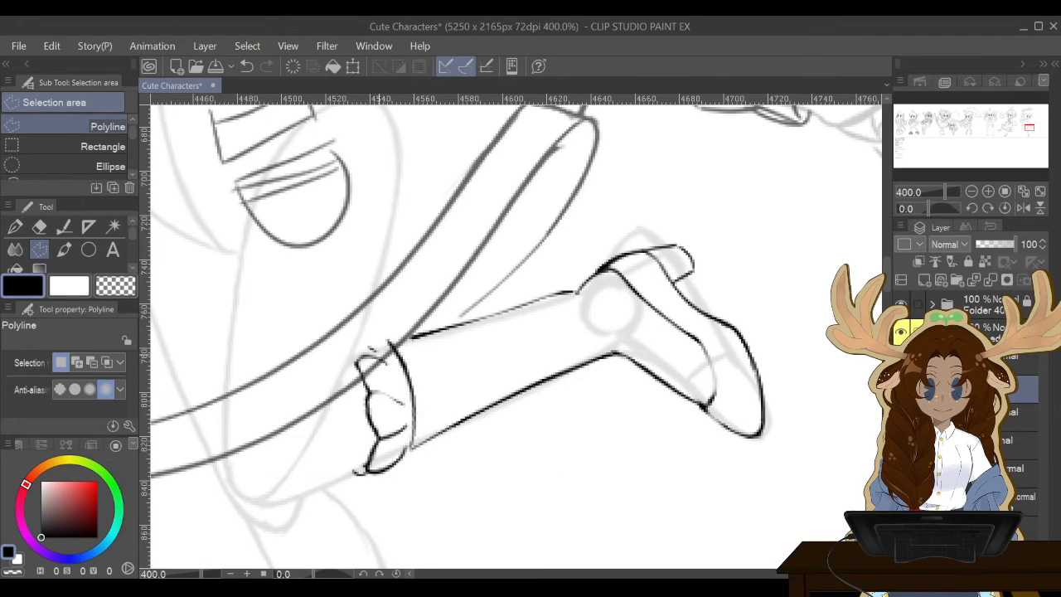
Outline the cuff's upper end overlapping the skirt hem, delete it from the cuff's layer and clear the selection.
click(353, 384)
click(386, 357)
click(409, 330)
click(365, 326)
click(333, 367)
click(353, 384)
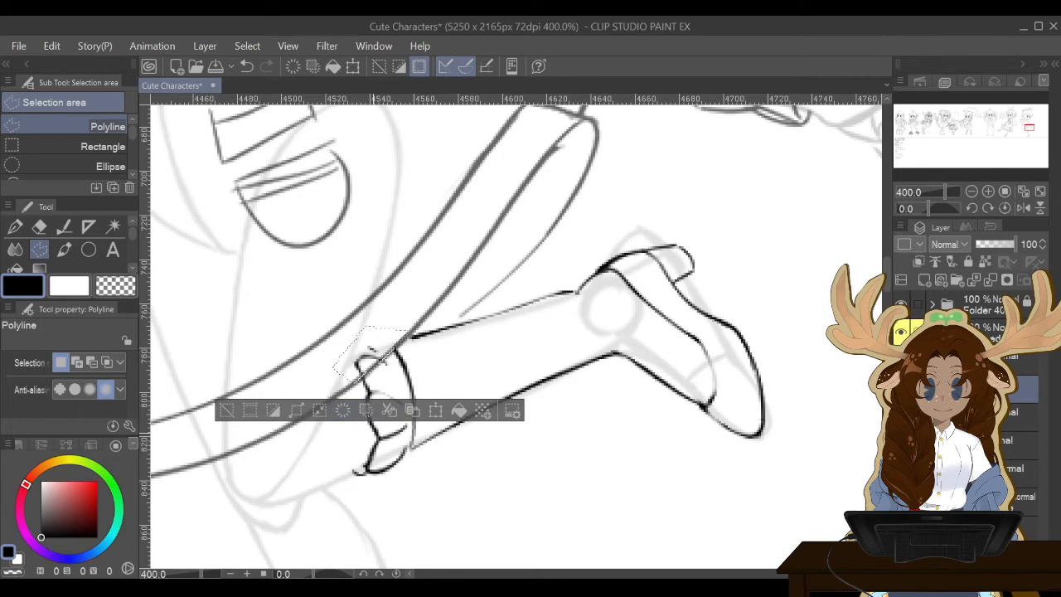
click(990, 280)
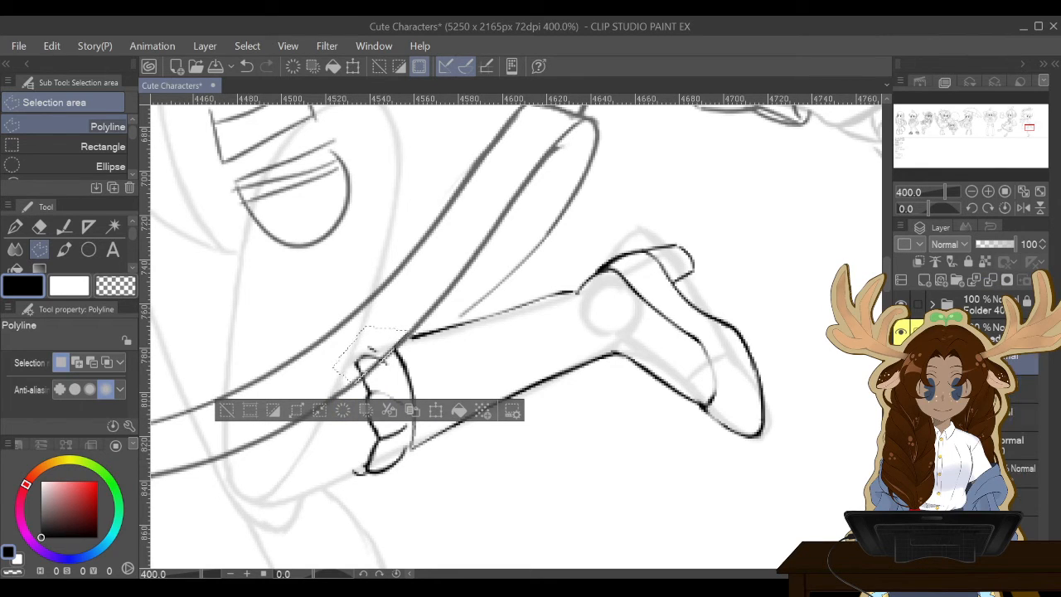
key(Delete)
key(ctrl+d)
Outline the whole ruffled cuff with a polyline selection, move it slightly toward the sock to meet its edge, and deselect.
click(410, 462)
click(409, 436)
click(411, 412)
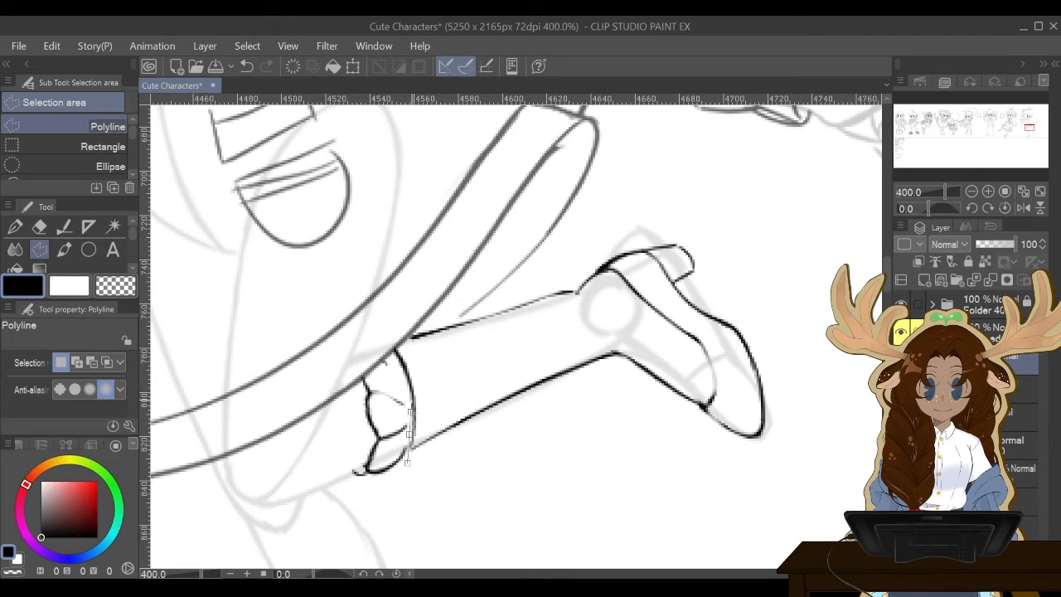
click(399, 370)
click(389, 347)
click(348, 363)
click(330, 415)
click(339, 488)
click(387, 491)
click(406, 462)
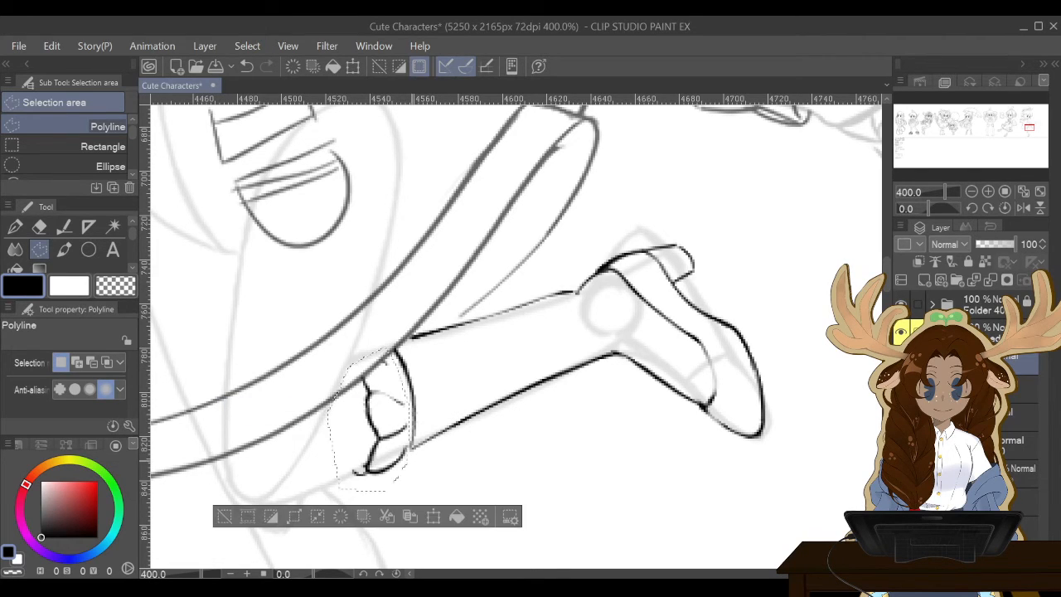
click(433, 516)
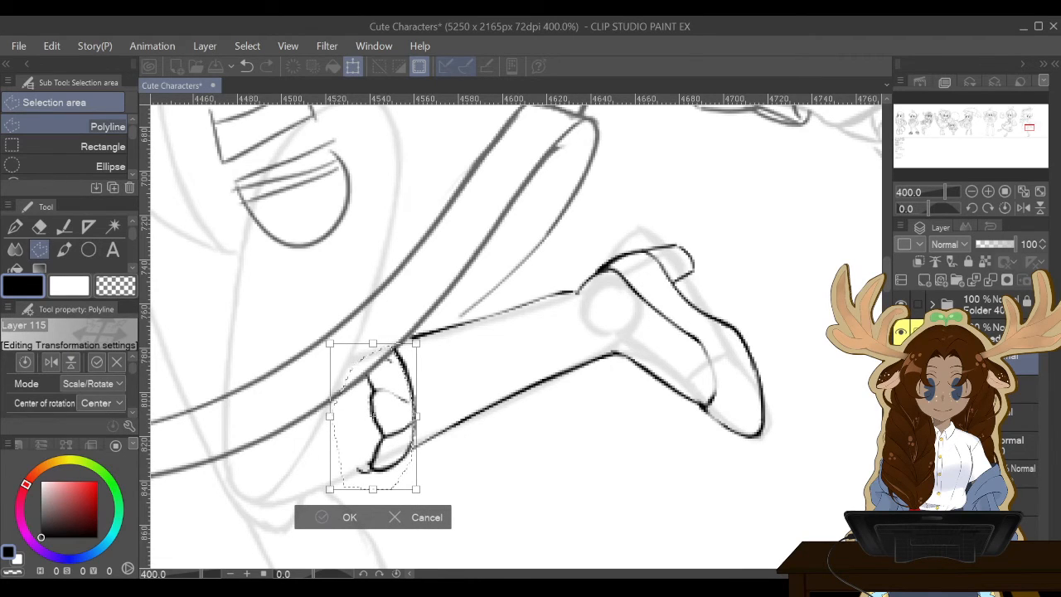
key(Return)
key(ctrl+d)
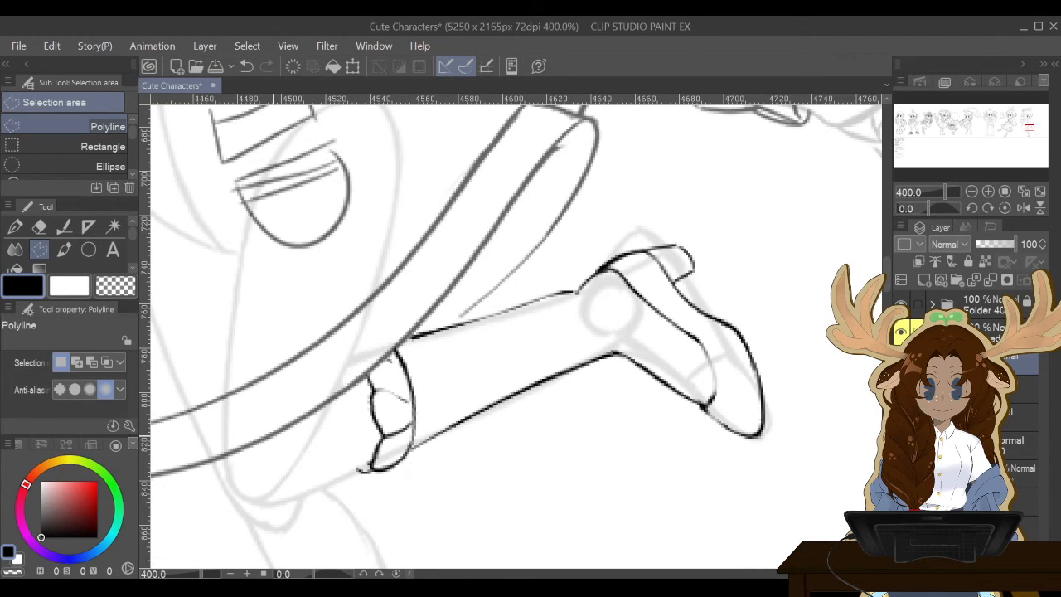
Re-ink the cuff's upper fold line with the G-pen and erase the old fold stroke and stray mark beside it.
key(p)
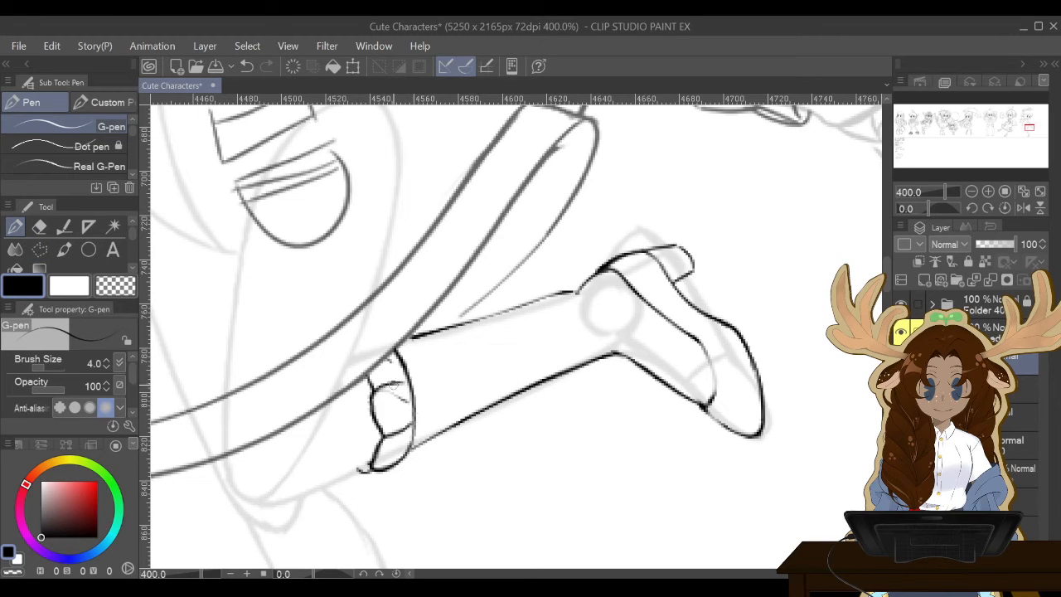
click(39, 227)
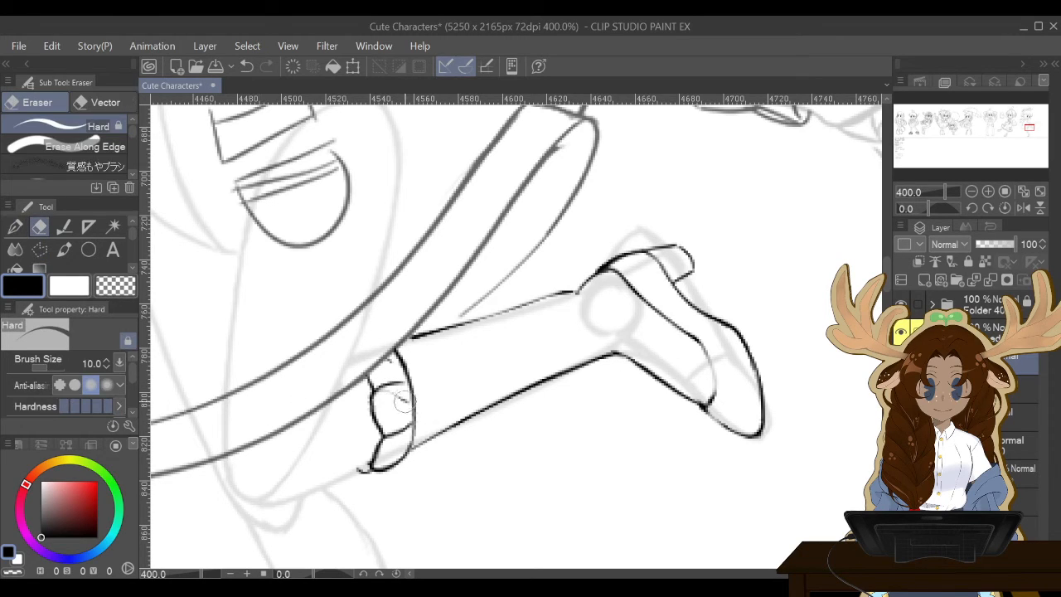
mouse_move(404, 401)
mouse_down()
mouse_move(393, 391)
mouse_move(382, 403)
mouse_move(402, 396)
mouse_move(400, 413)
mouse_up()
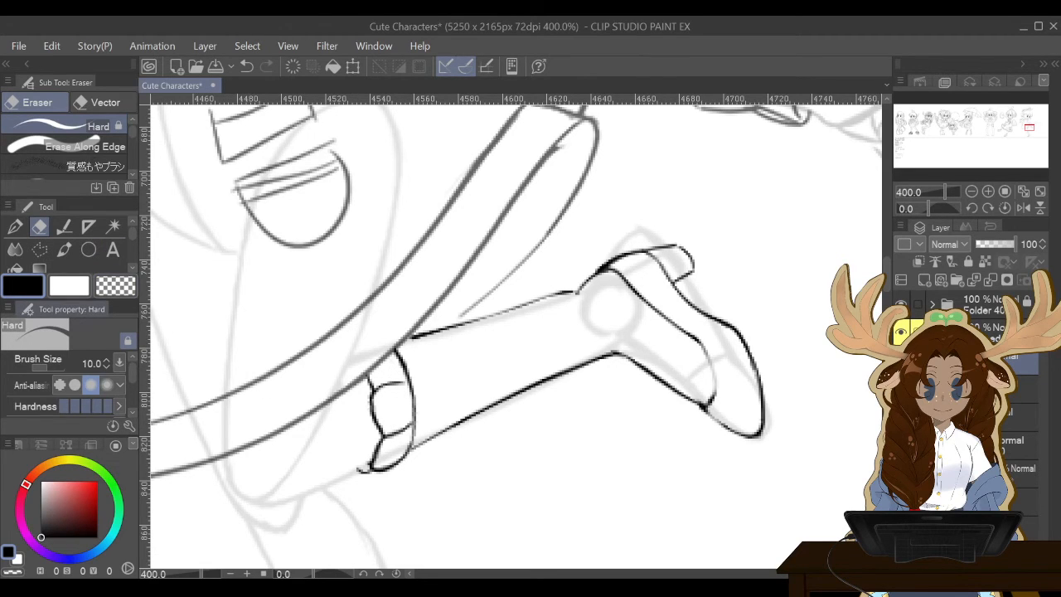
Examine the running girl from farther out, then the reference images IMG-7920, IMG-7921 and the Thumbelina cover IMG-7923.
key(ctrl+minus)
key(ctrl+minus)
key(ctrl+minus)
key(ctrl+plus)
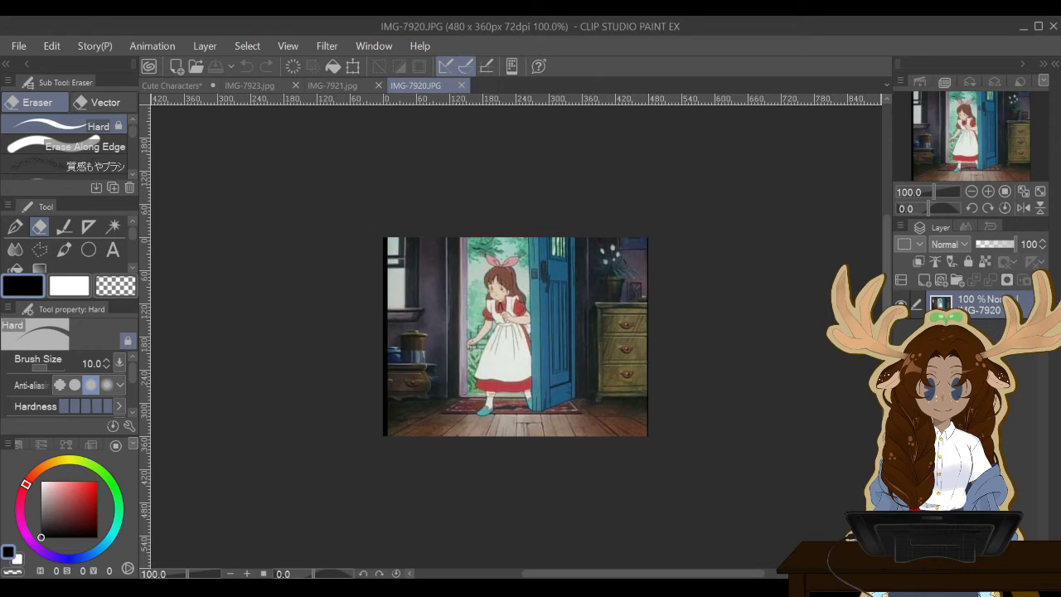
key(ctrl+plus)
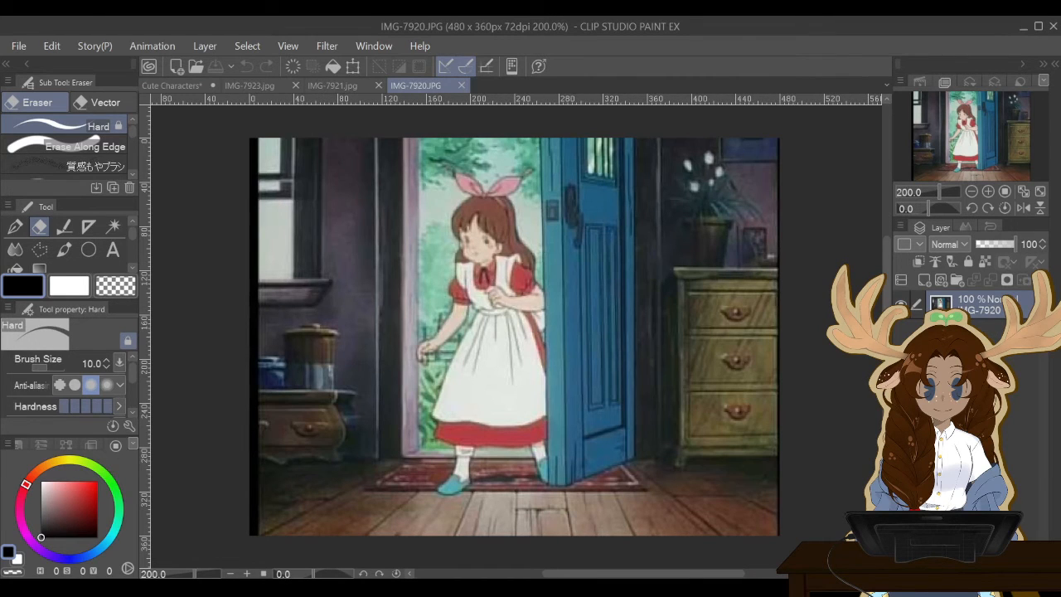
click(332, 85)
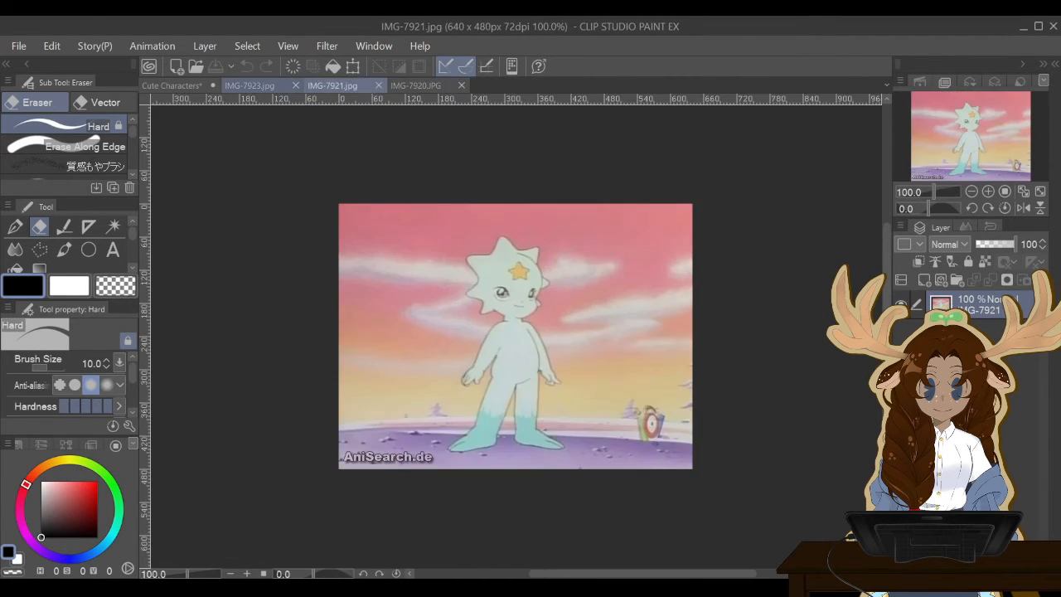
click(250, 85)
key(ctrl+plus)
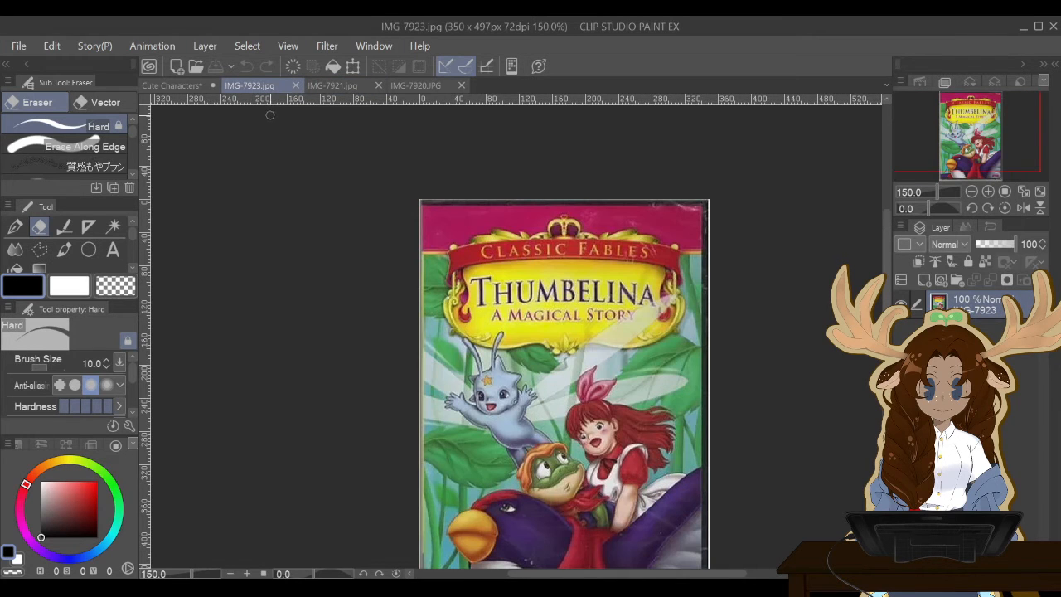
scroll(564, 348, down, 3)
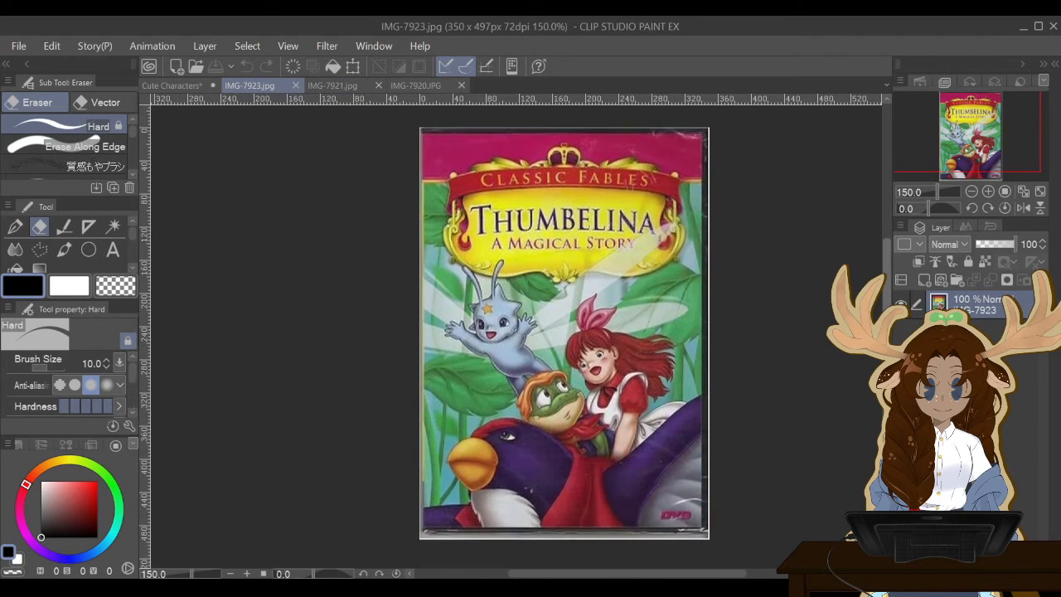
scroll(535, 340, right, 3)
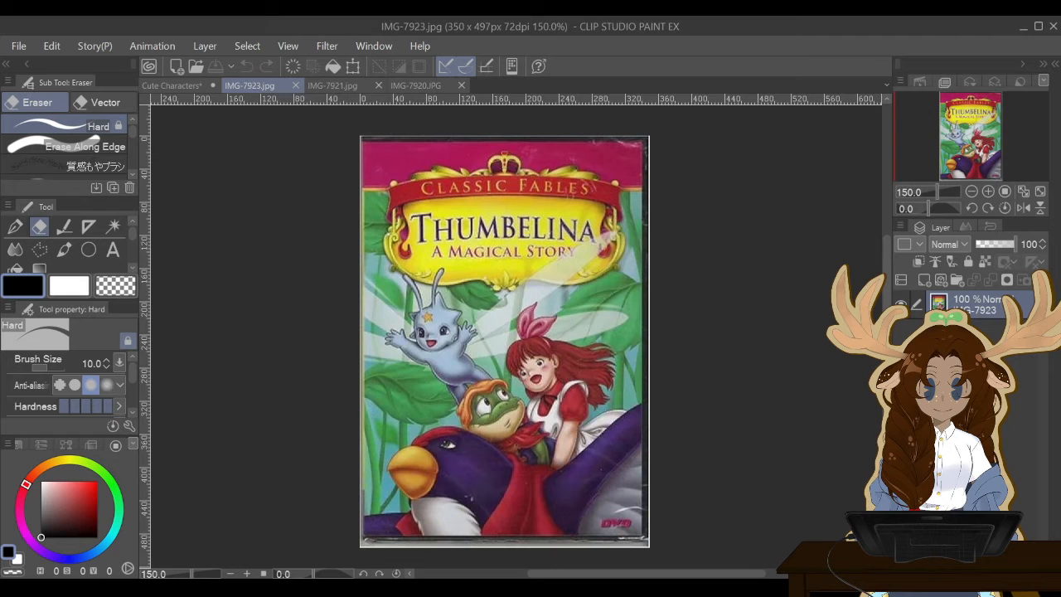
Return to the Cute Characters drawing and examine the running girl's whole figure, suitcase and legs at several magnifications.
click(171, 85)
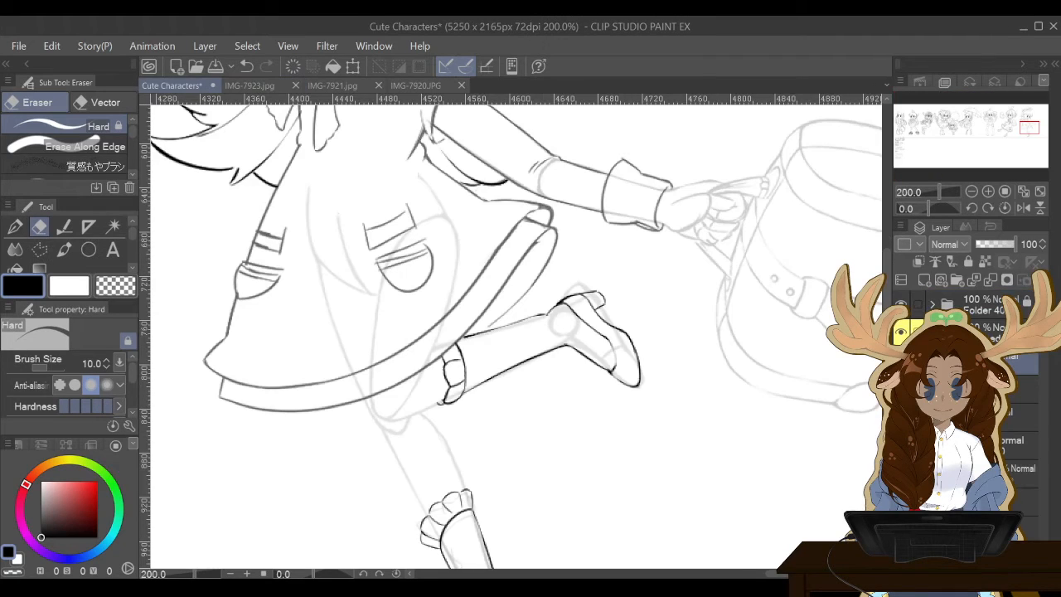
scroll(400, 200, down, 5)
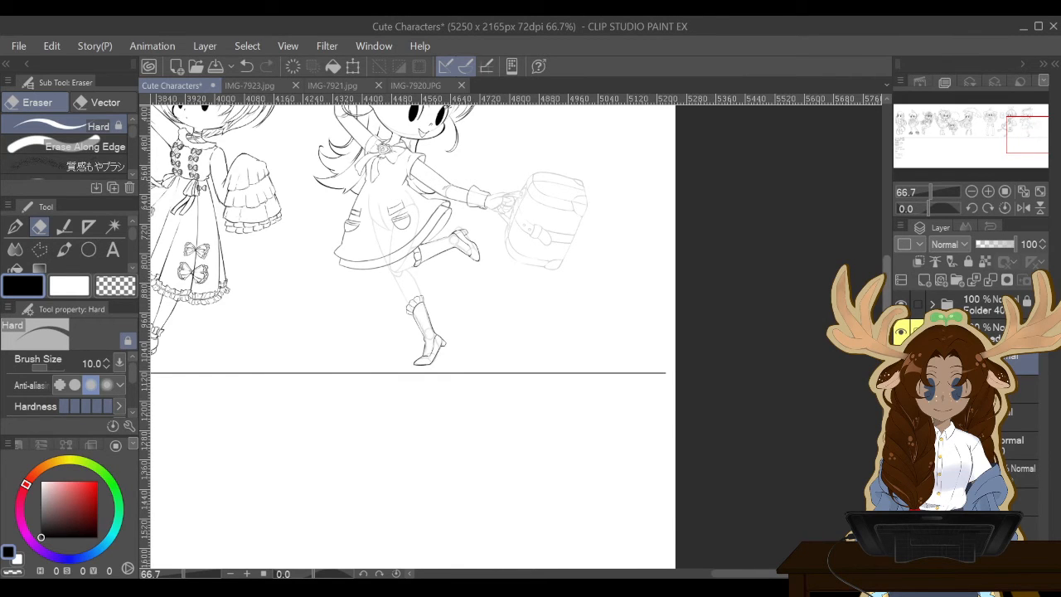
scroll(406, 332, up, 3)
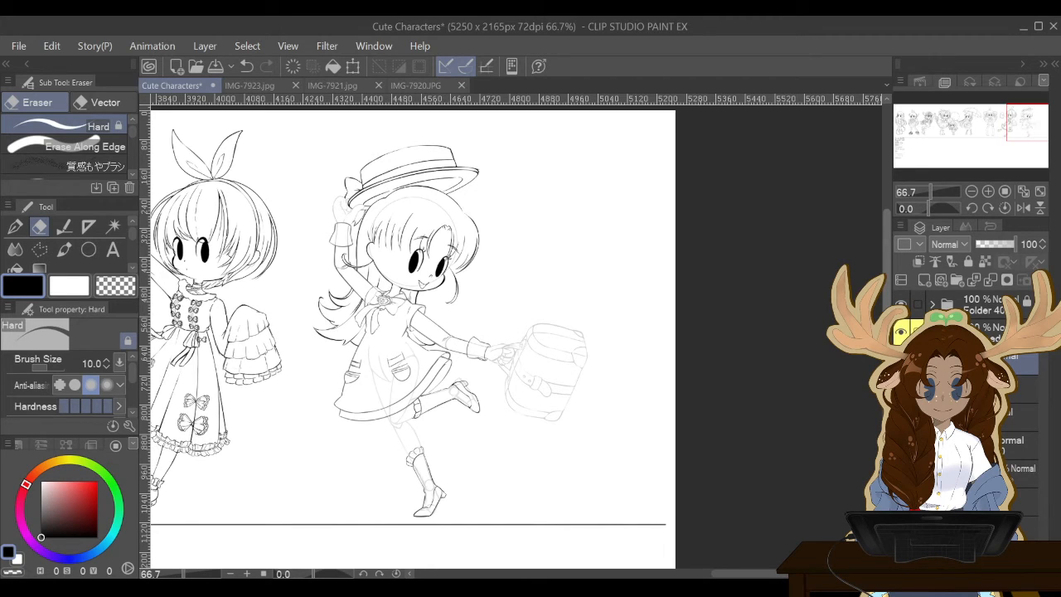
scroll(455, 387, down, 1)
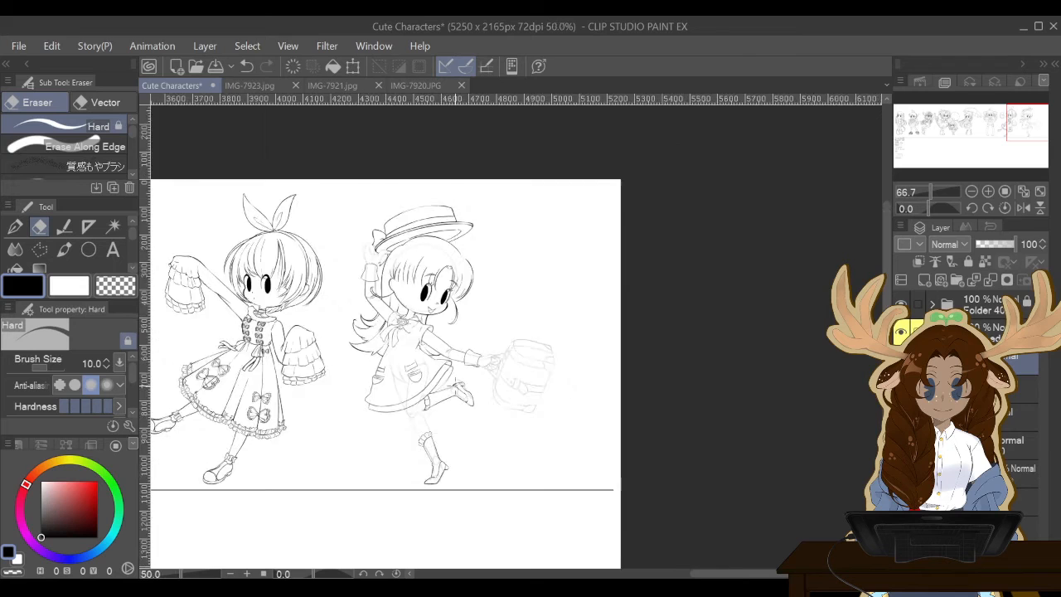
scroll(455, 387, up, 1)
scroll(455, 387, down, 2)
scroll(455, 387, up, 4)
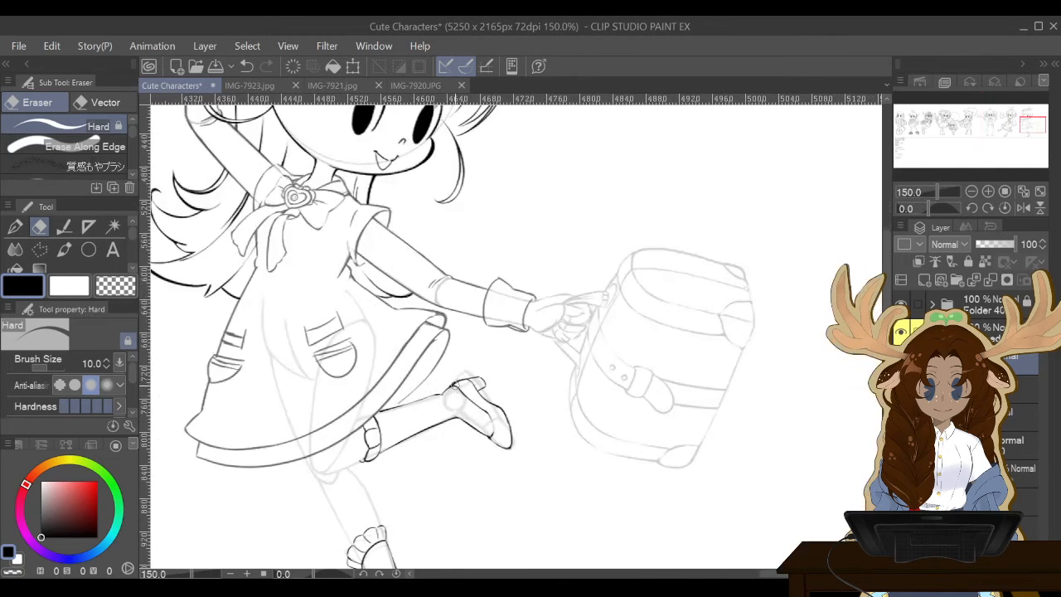
drag(886, 269, 886, 295)
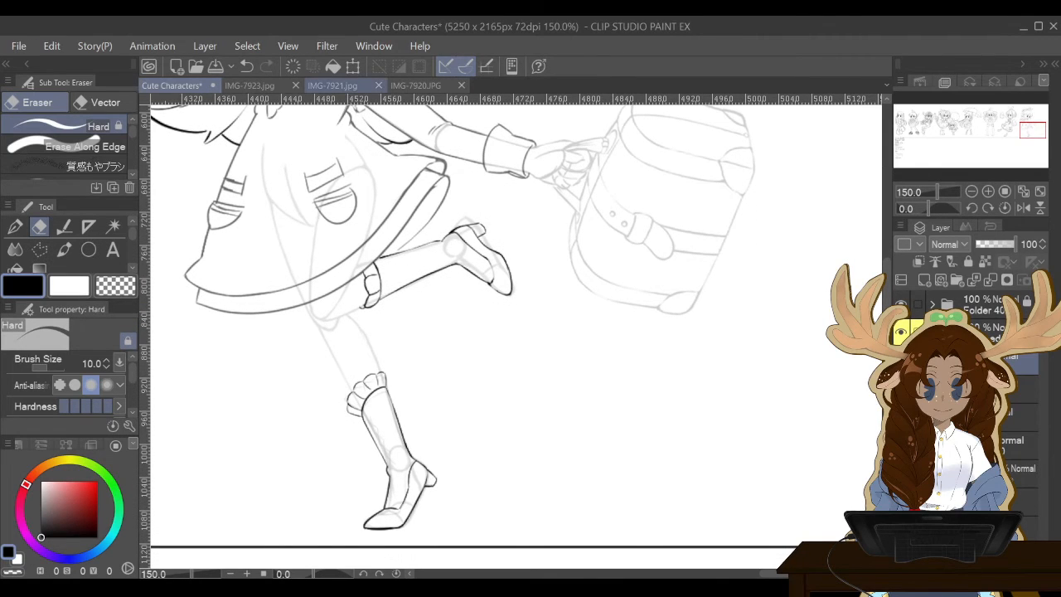
Circle the blue creature and the red-haired girl in red with the G-pen on the Thumbelina cover IMG-7923, and close that image.
click(332, 85)
click(248, 85)
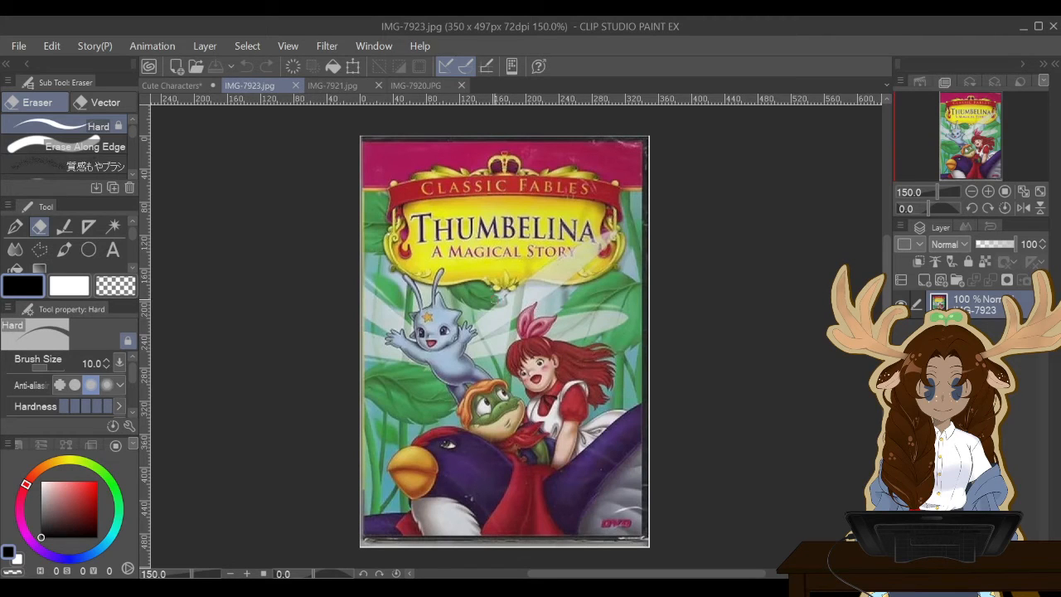
click(15, 226)
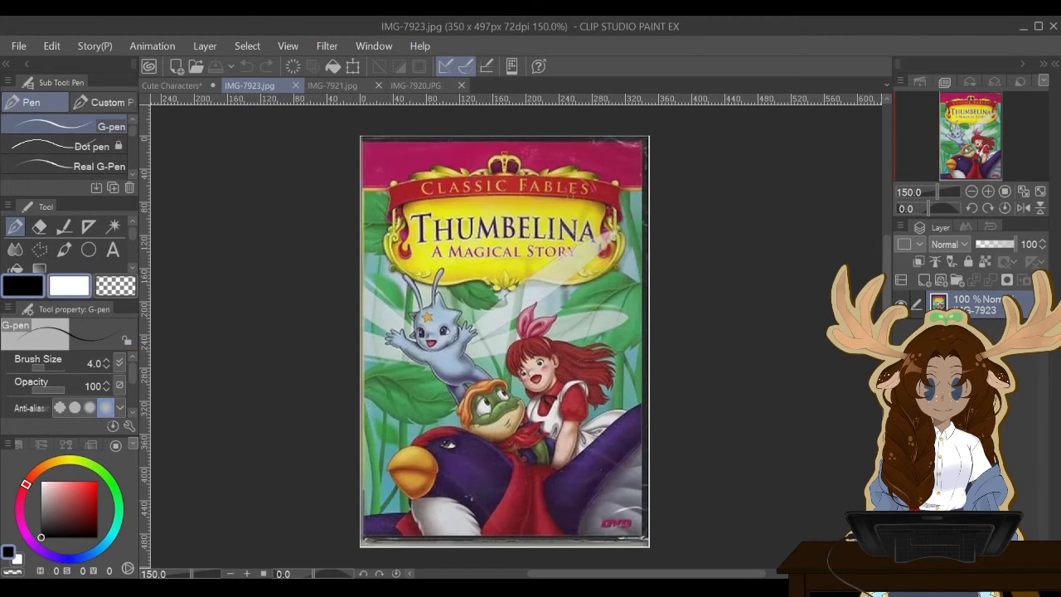
click(69, 285)
click(89, 488)
mouse_move(576, 327)
mouse_down()
mouse_move(503, 377)
mouse_move(590, 380)
mouse_up()
mouse_move(470, 277)
mouse_down()
mouse_move(439, 266)
mouse_move(421, 362)
mouse_move(468, 306)
mouse_move(446, 282)
mouse_up()
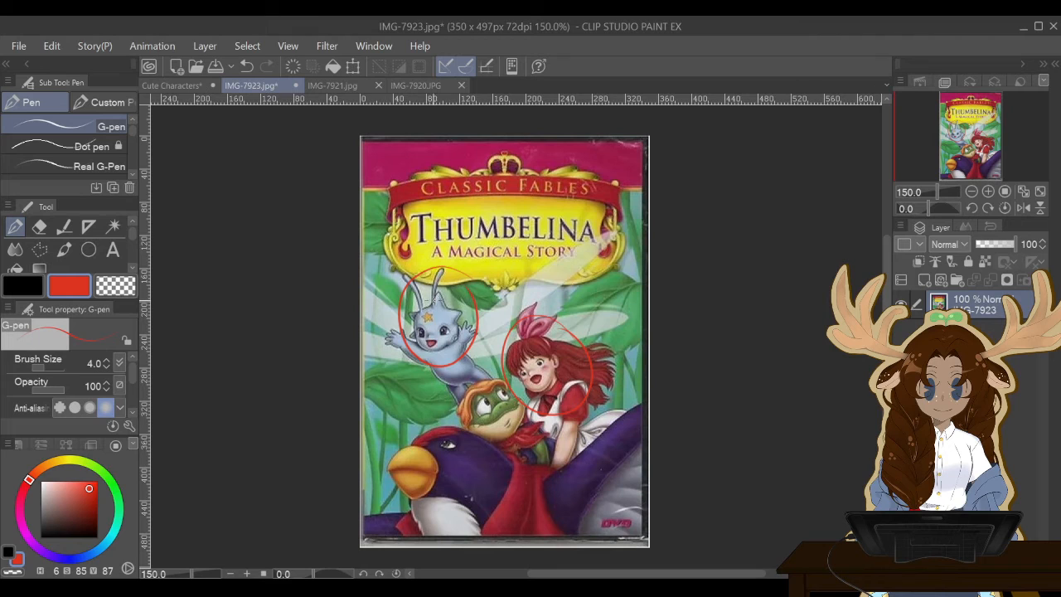
click(295, 86)
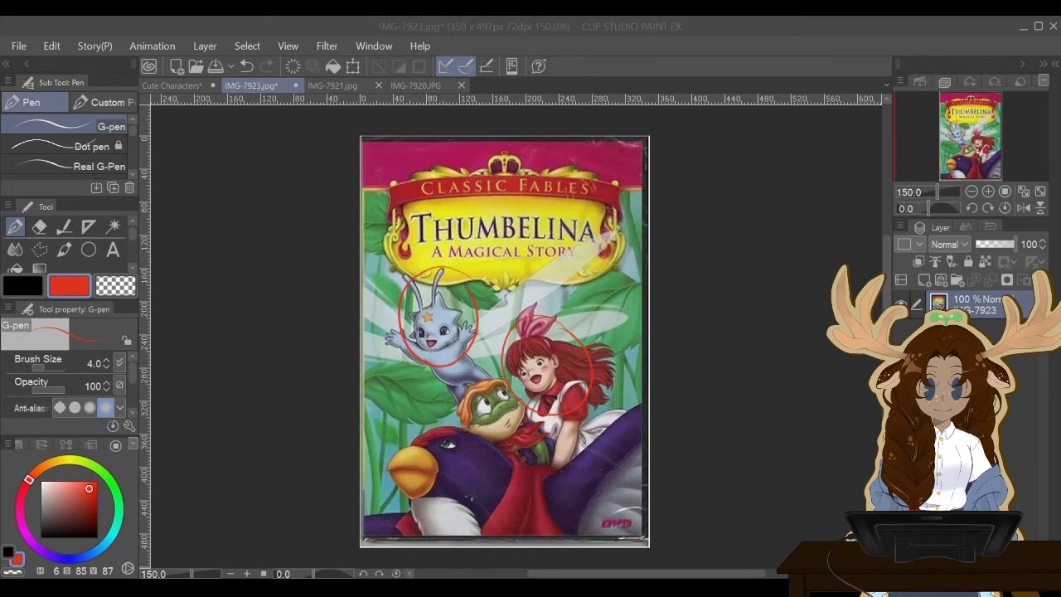
mouse_move(418, 280)
mouse_down()
mouse_move(468, 286)
mouse_move(402, 310)
mouse_move(430, 365)
mouse_move(482, 336)
mouse_move(435, 263)
mouse_move(421, 288)
mouse_up()
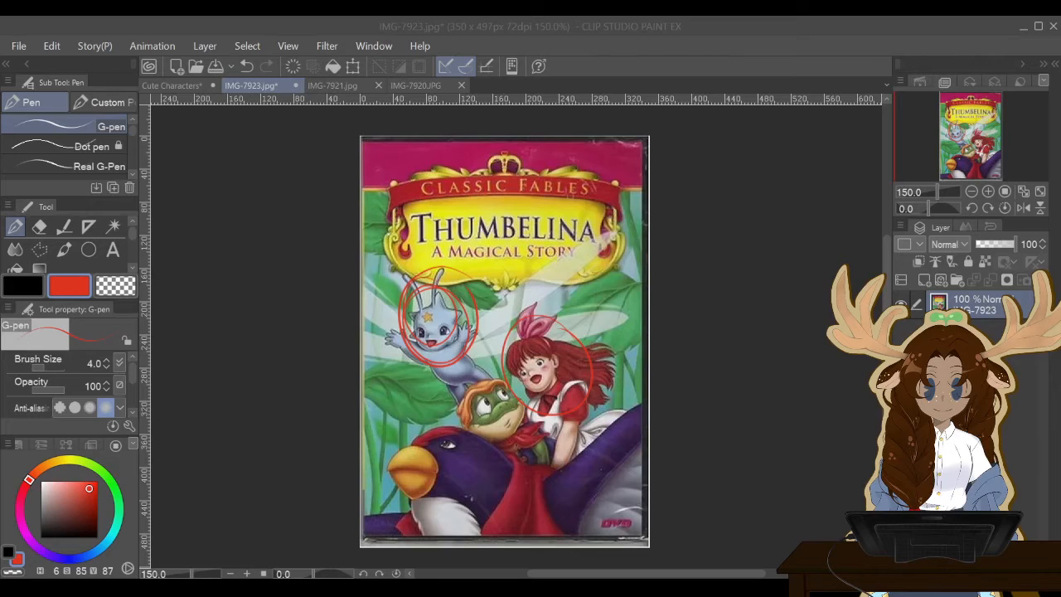
click(535, 244)
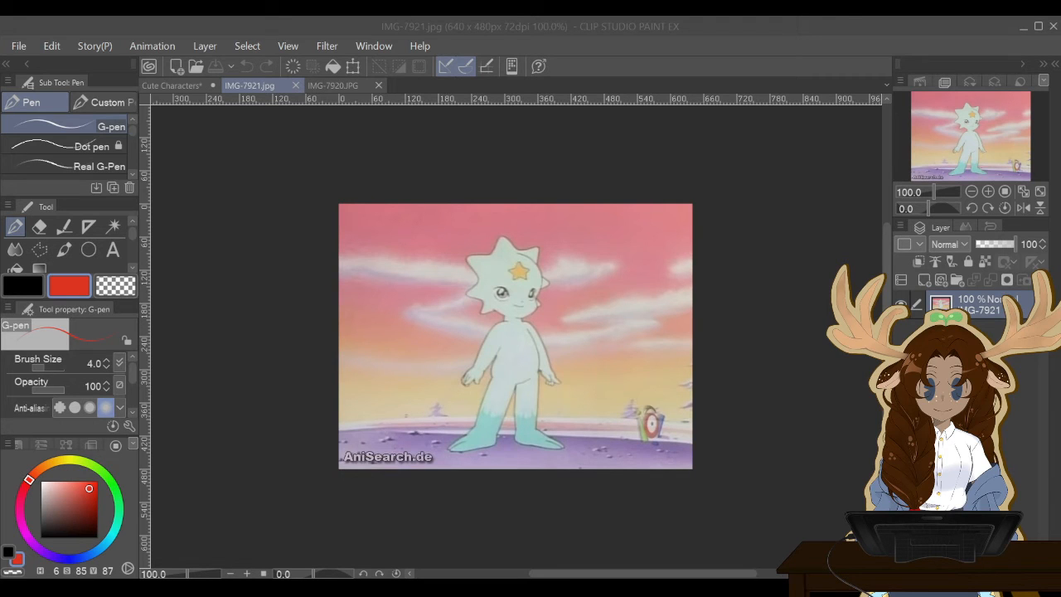
Examine reference image IMG-7920, and return to the running girl's raised back leg in the Cute Characters drawing.
click(332, 85)
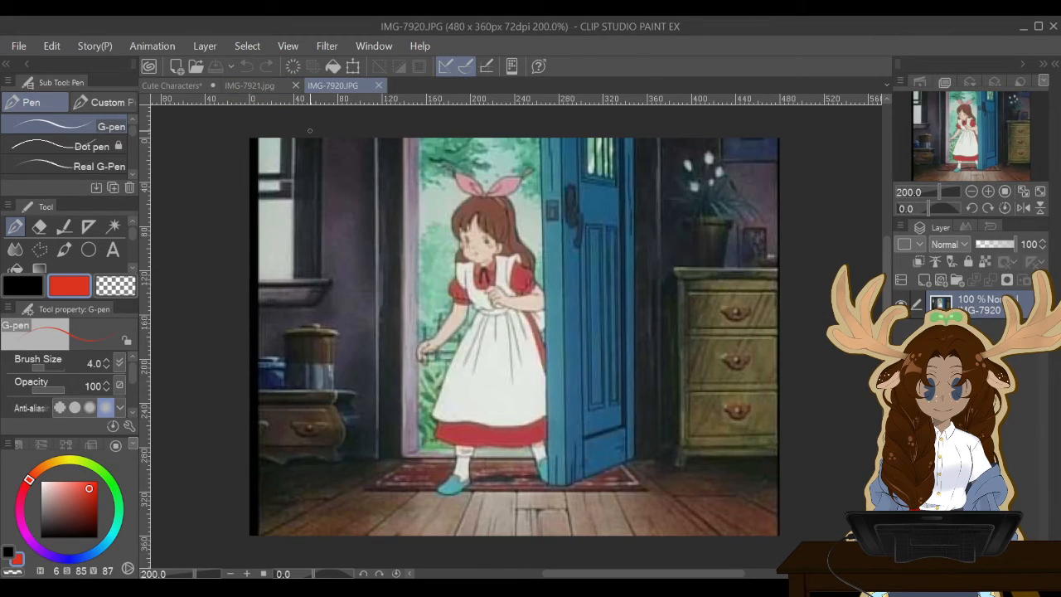
click(172, 85)
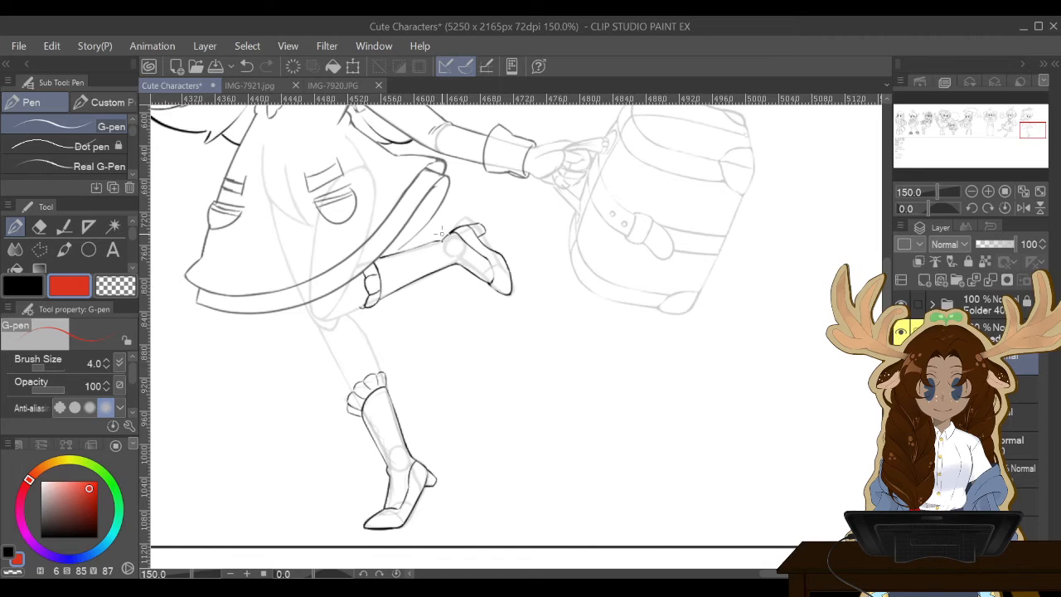
scroll(442, 232, up, 1)
scroll(443, 233, up, 4)
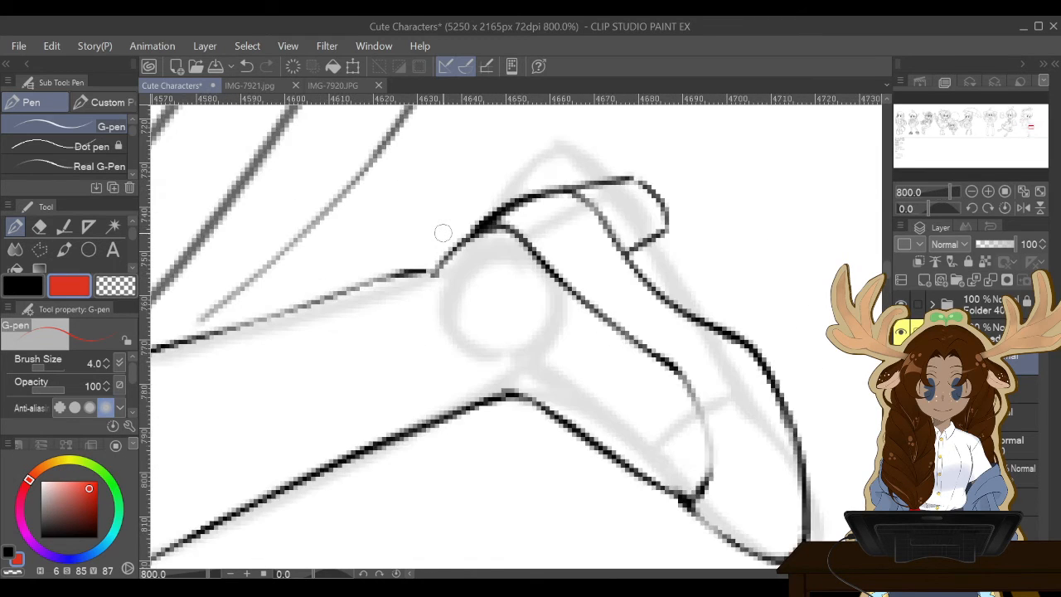
scroll(443, 232, down, 2)
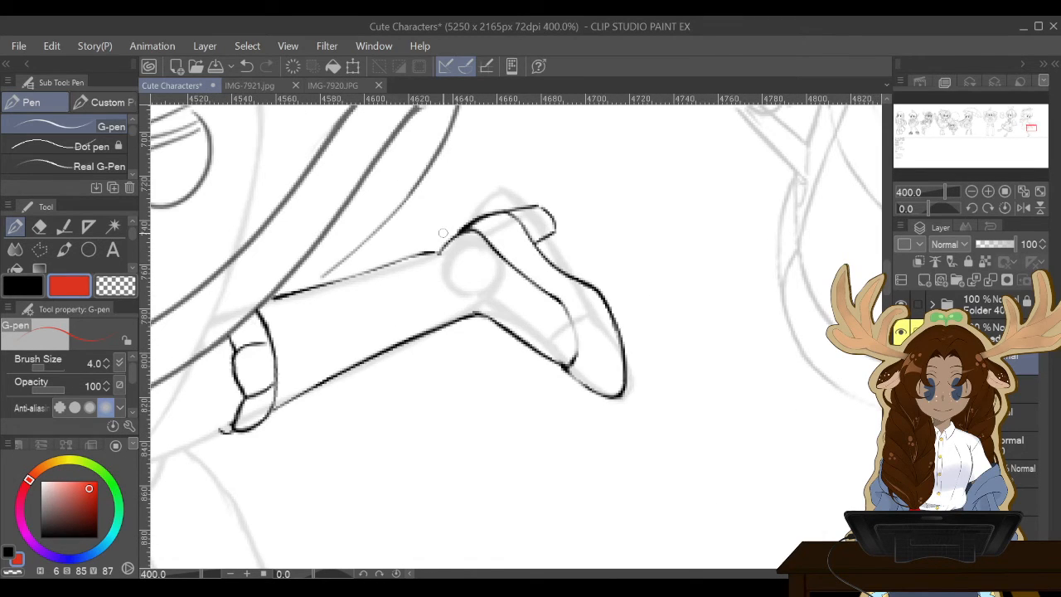
Redraw the raised leg's lower sock edge from cuff to ankle, erase the old stroke above it, and recolor the new line black.
drag(270, 409, 475, 312)
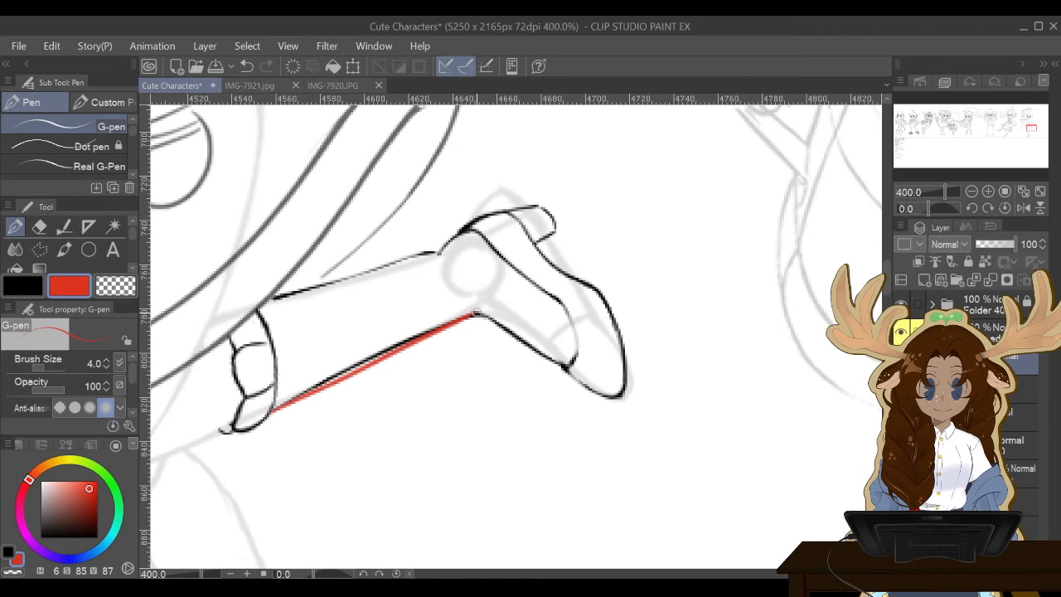
key(e)
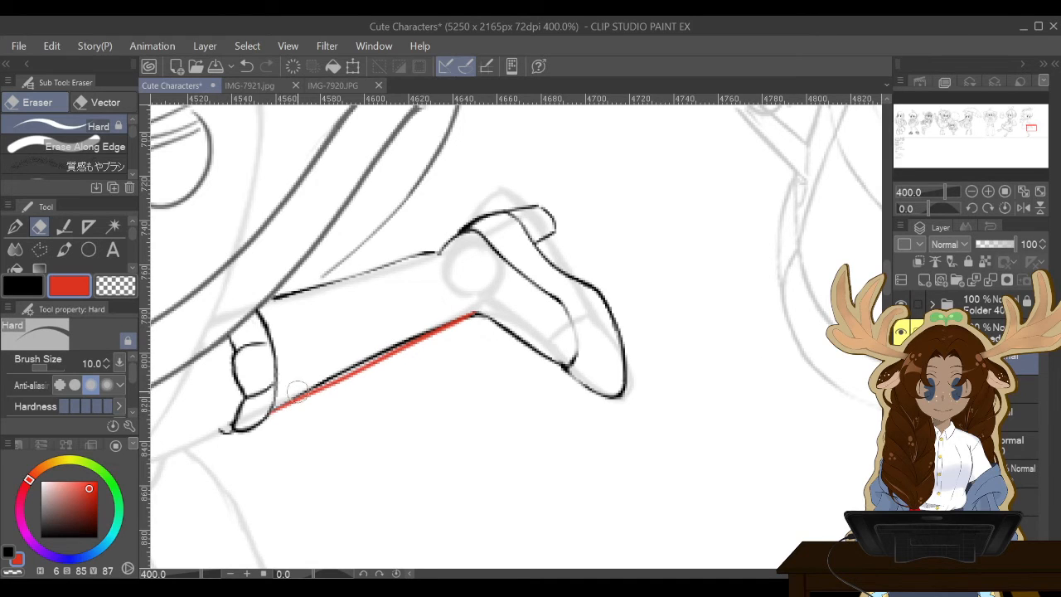
drag(297, 390, 416, 325)
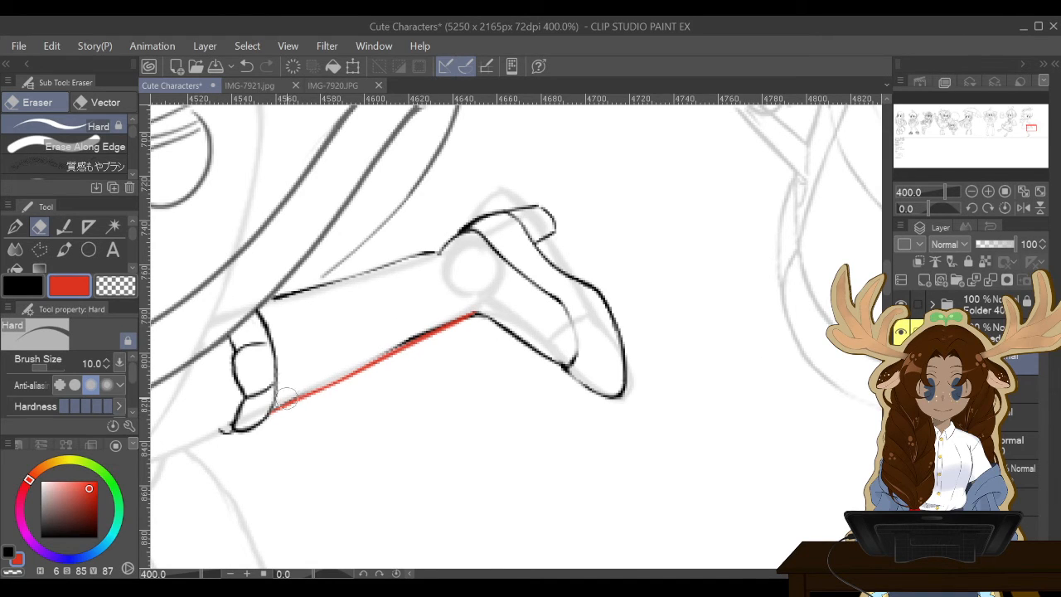
drag(282, 401, 484, 284)
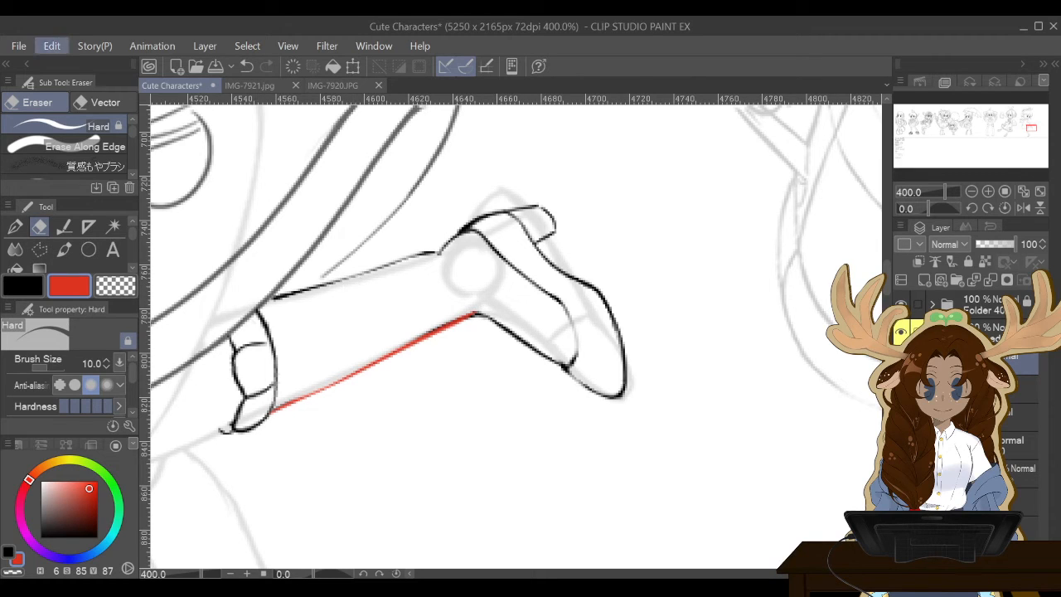
key(x)
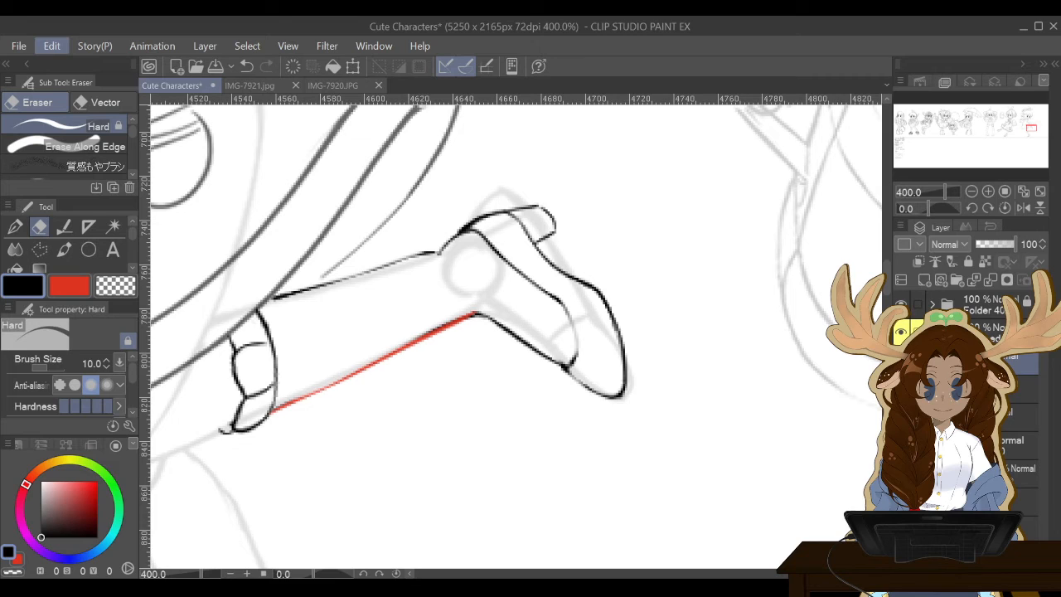
key(alt+Delete)
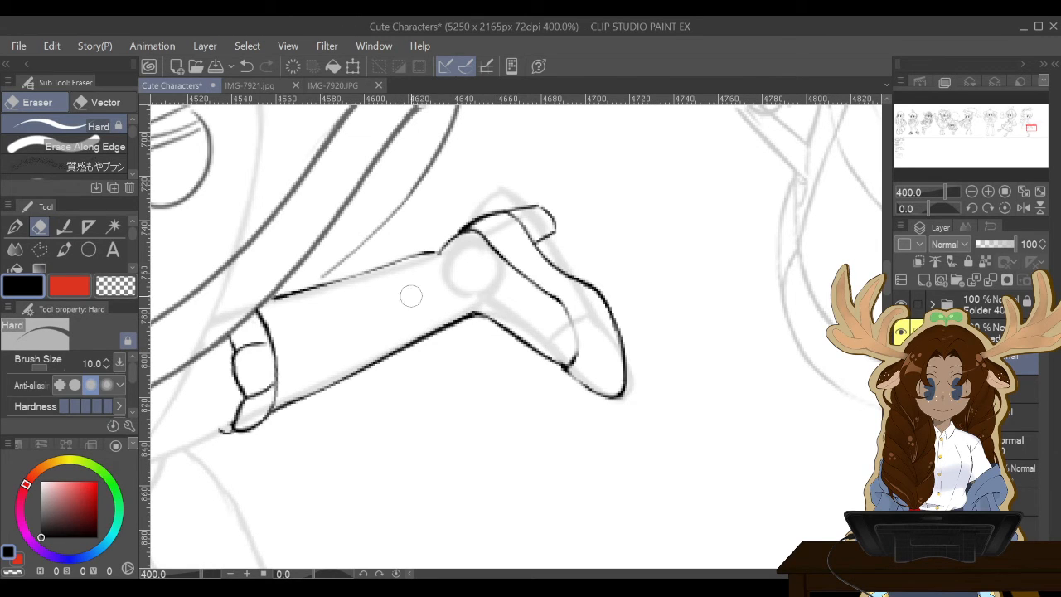
Try several G-pen strokes just inside the raised leg's lower sock edge to narrow it, undoing each one.
click(15, 226)
drag(447, 330, 269, 408)
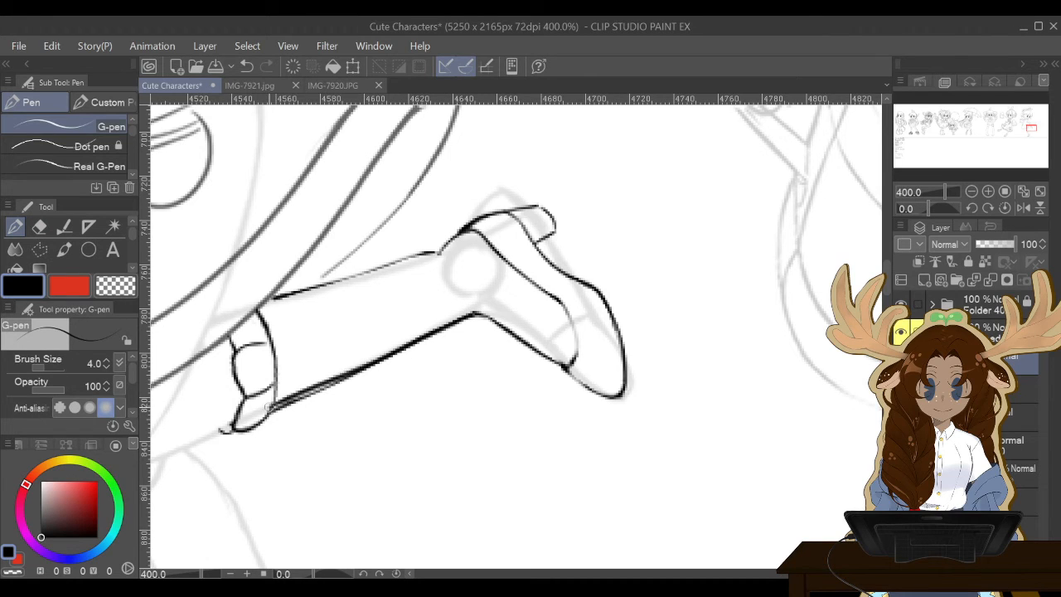
click(246, 66)
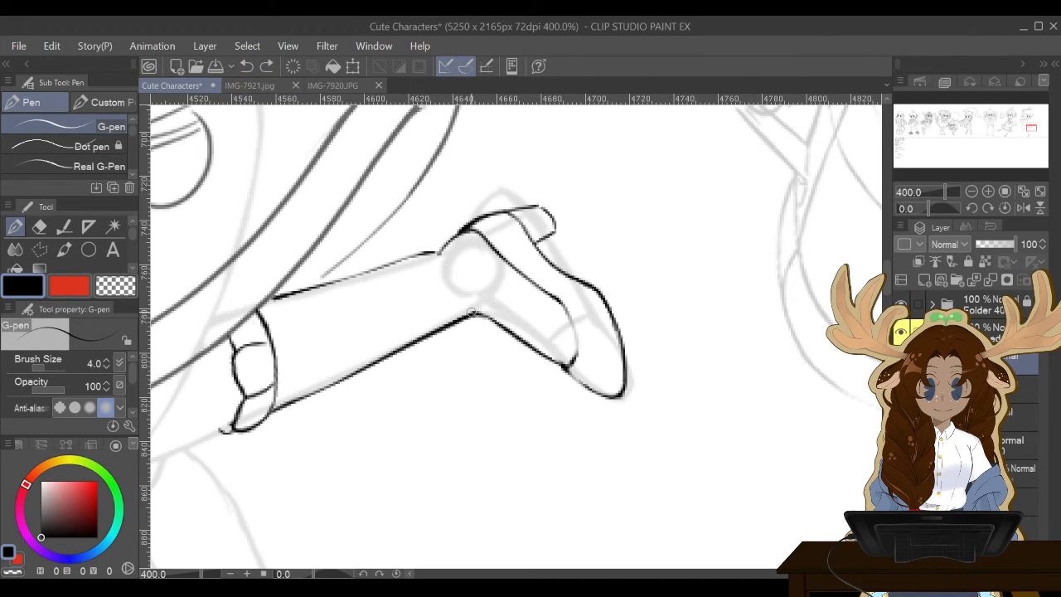
drag(472, 312, 291, 389)
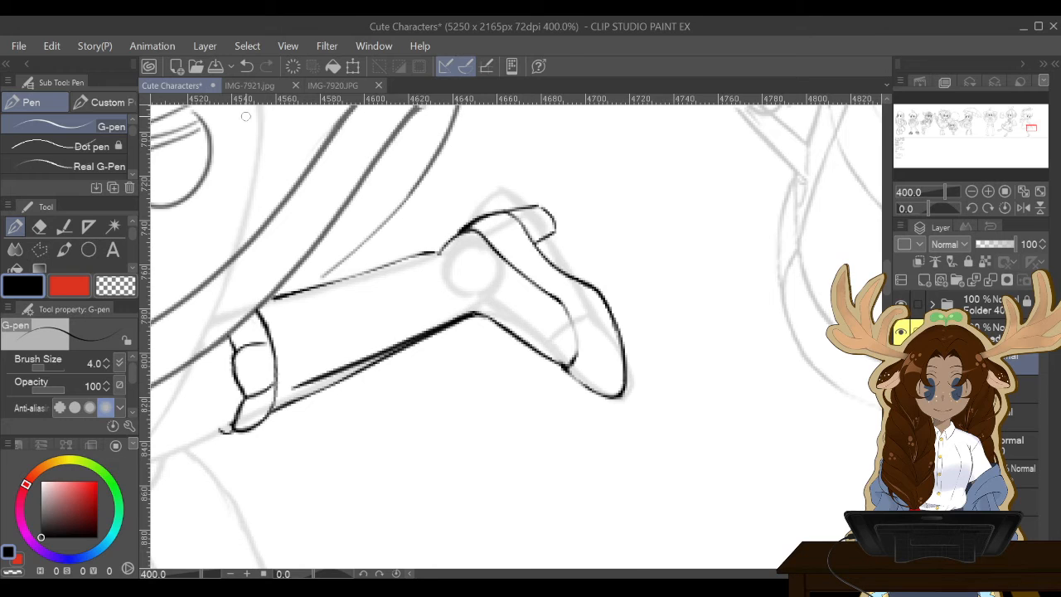
click(246, 66)
mouse_move(471, 314)
mouse_down()
mouse_move(276, 401)
mouse_move(464, 318)
mouse_up()
click(246, 65)
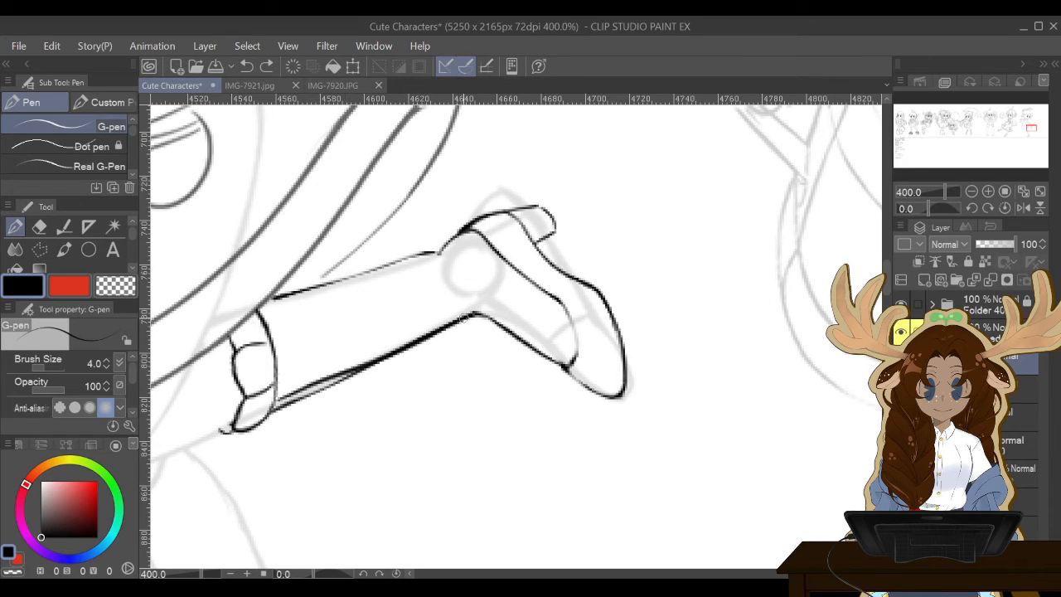
click(246, 66)
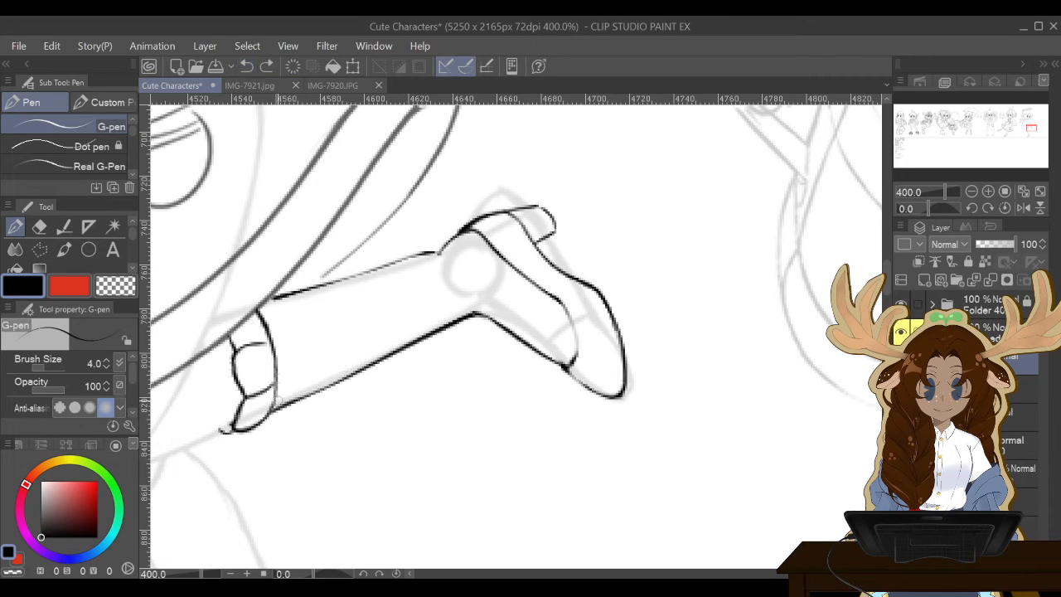
drag(277, 401, 414, 333)
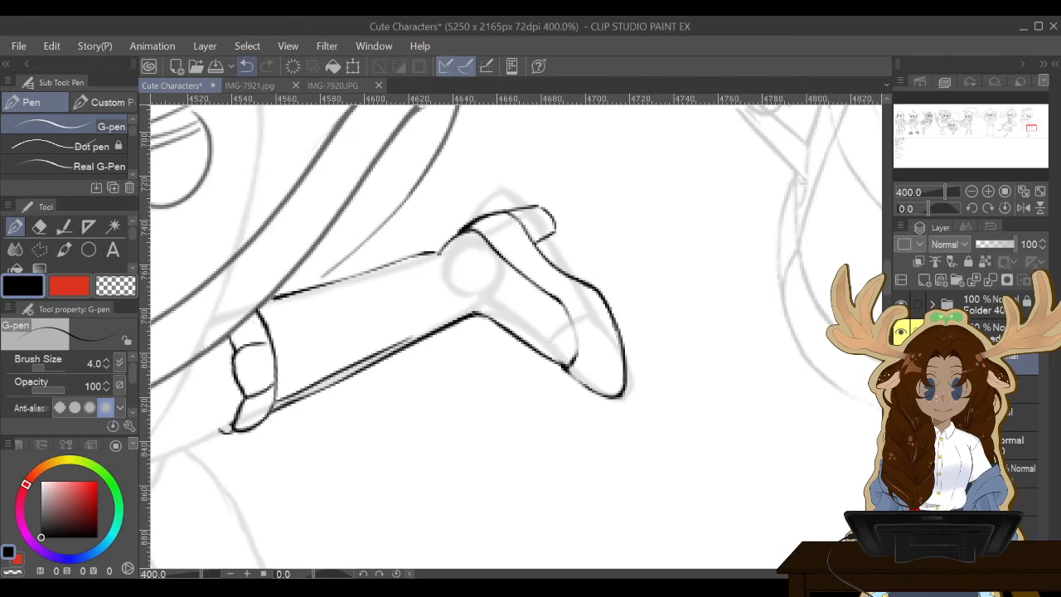
click(246, 65)
Rotate the canvas to about 115.9° so the raised leg stands upright, and try re-inking its sock edge slightly inward.
key(shift+space)
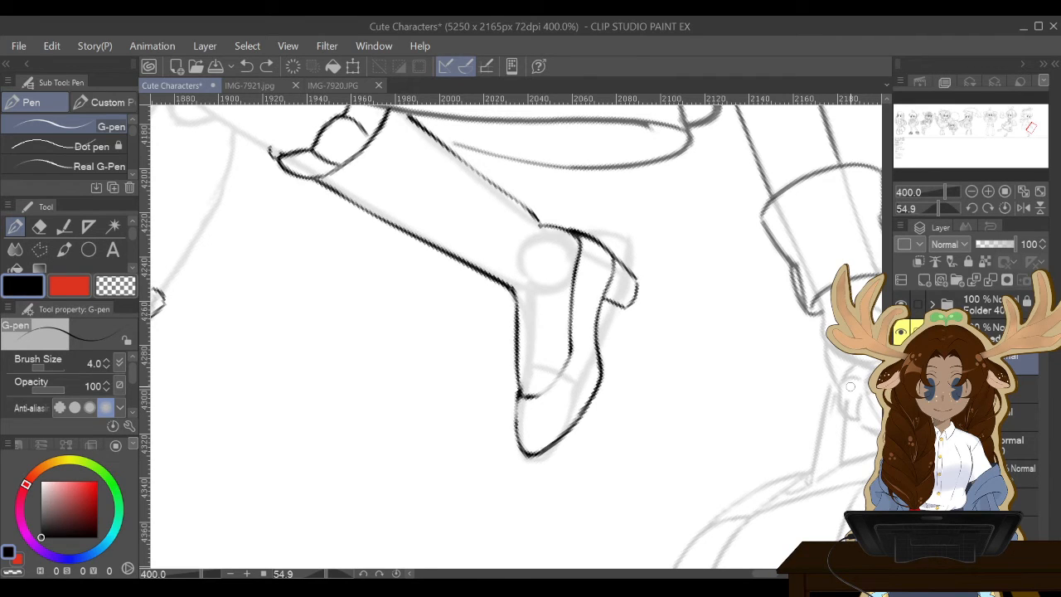
key(shift+space)
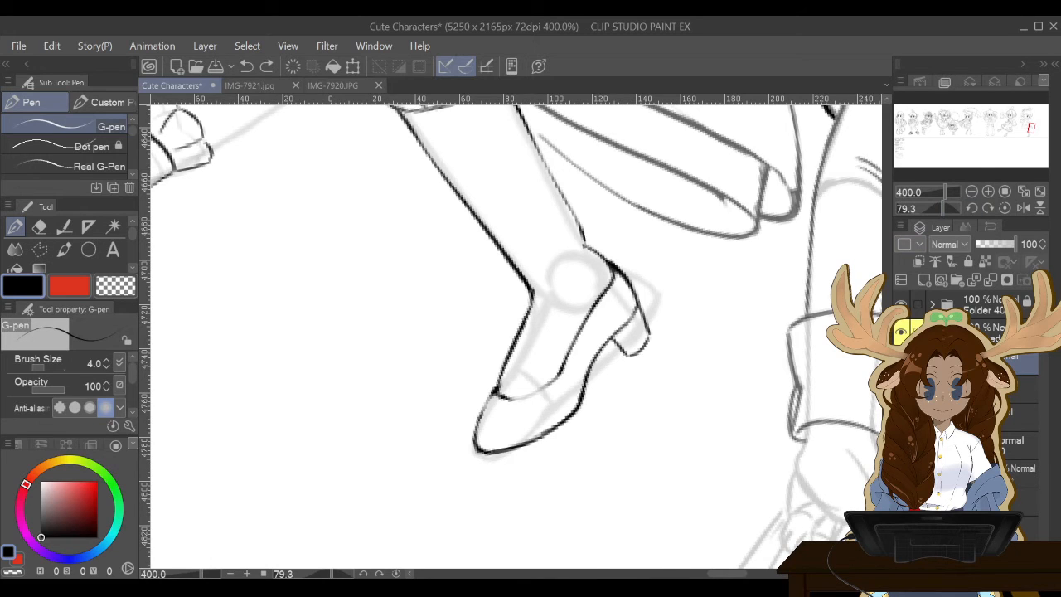
click(949, 208)
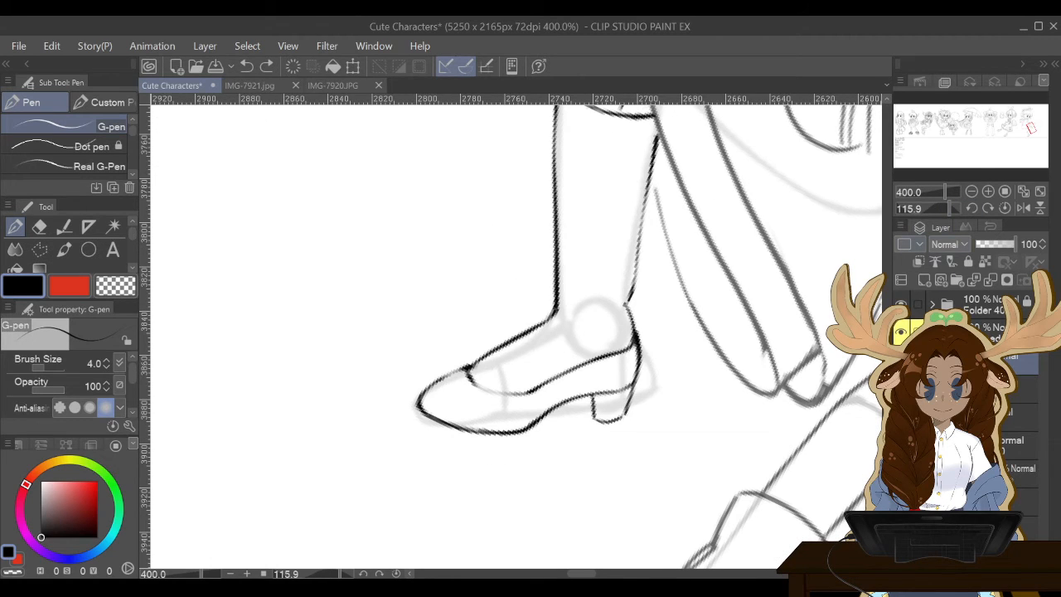
drag(885, 454, 881, 405)
scroll(515, 337, down, 8)
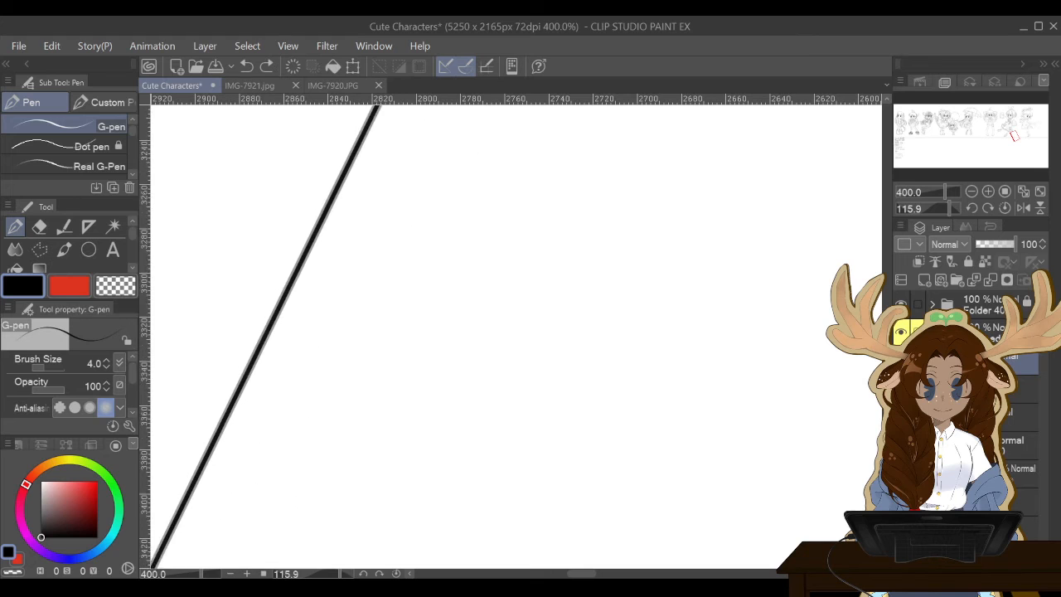
scroll(515, 336, down, 10)
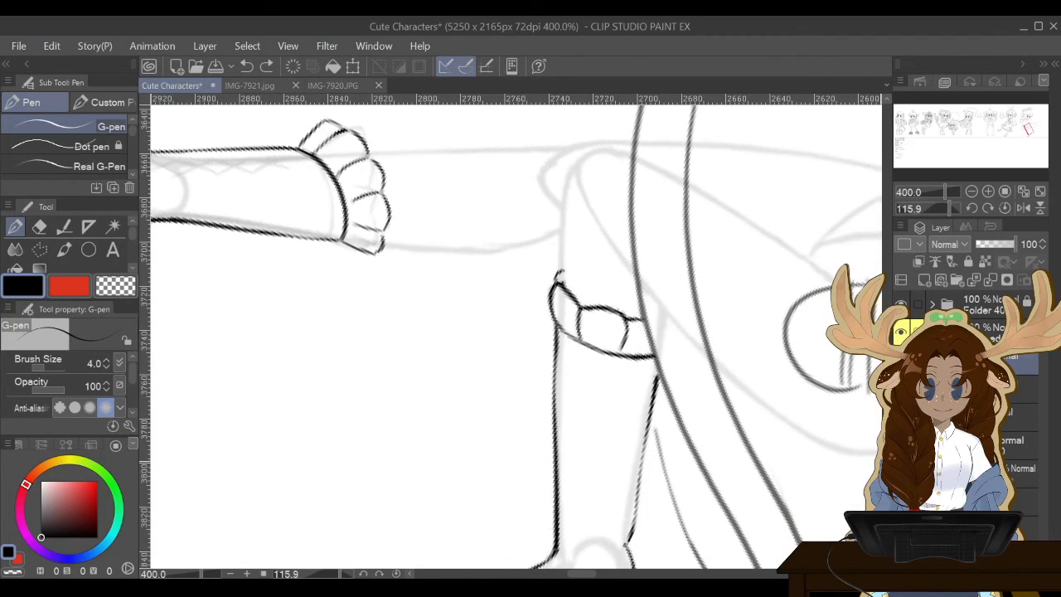
drag(557, 325, 555, 492)
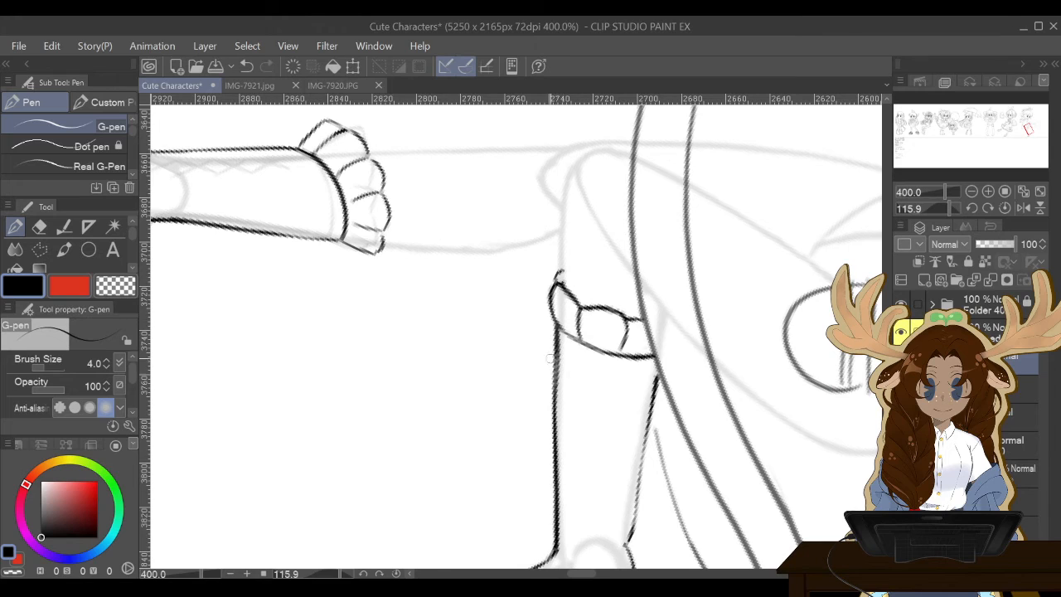
drag(558, 324, 562, 497)
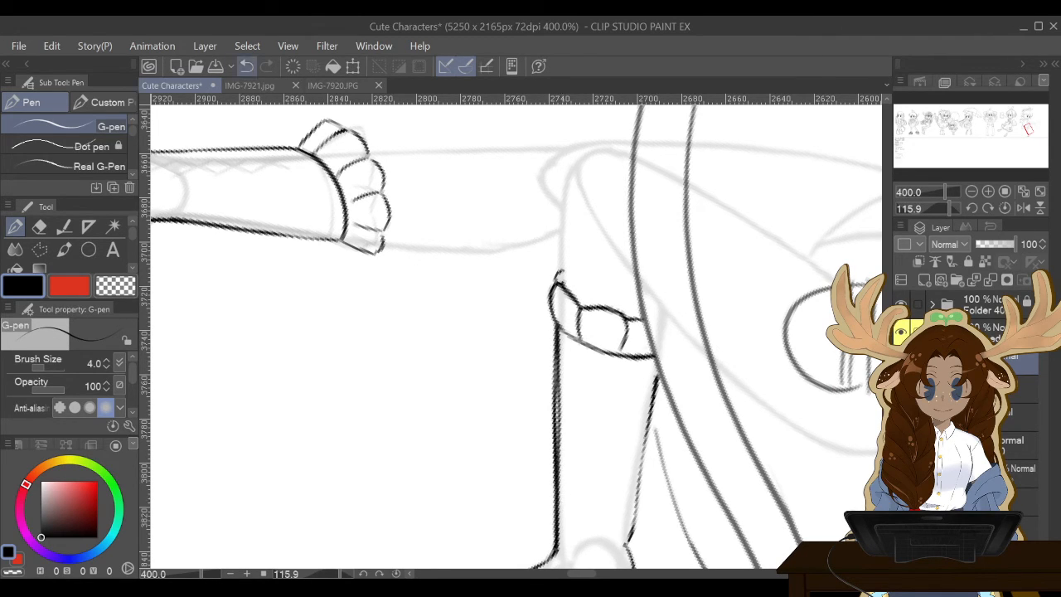
key(ctrl+z)
key(ctrl+z)
Re-ink the upper part of the raised leg's sock edge slightly inward with the G-pen, and erase the old outer stroke.
drag(556, 324, 559, 454)
drag(557, 391, 559, 500)
click(39, 226)
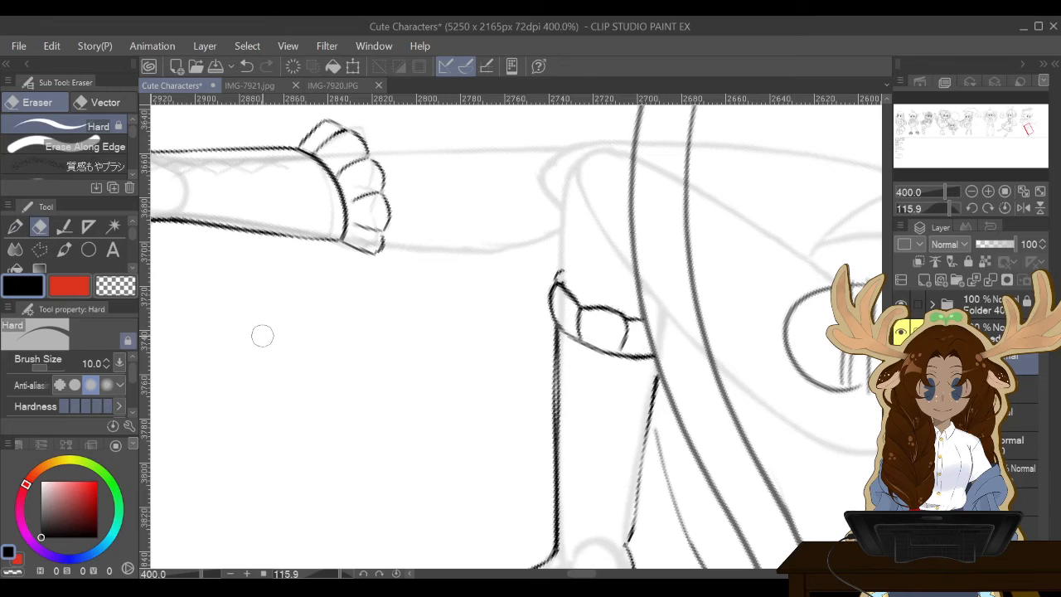
drag(556, 322, 554, 348)
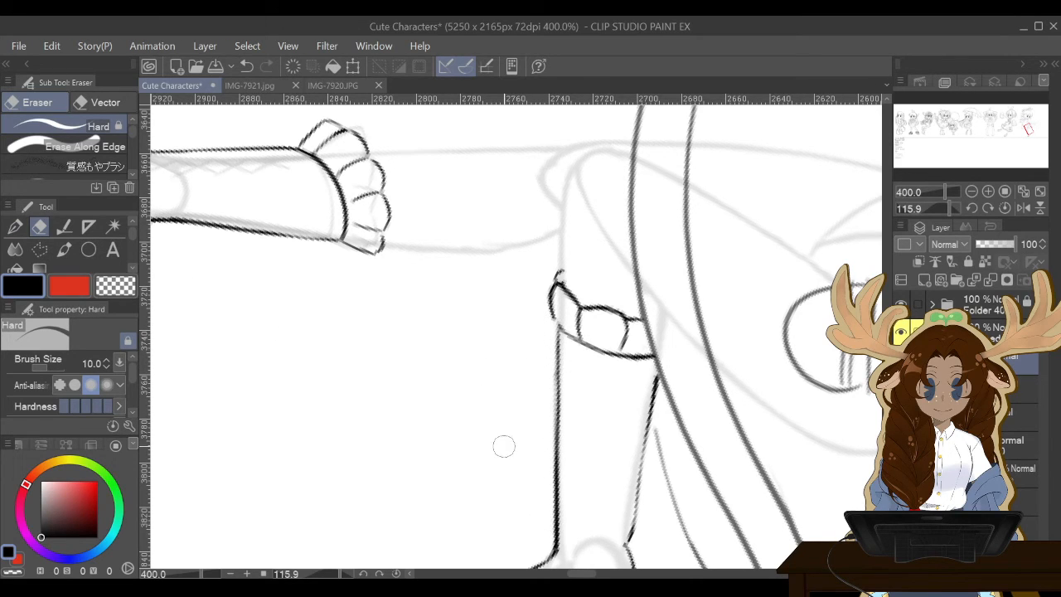
Re-ink the ruffled cuff's outer side curve so it meets the narrowed sock edge.
key(p)
drag(548, 294, 558, 335)
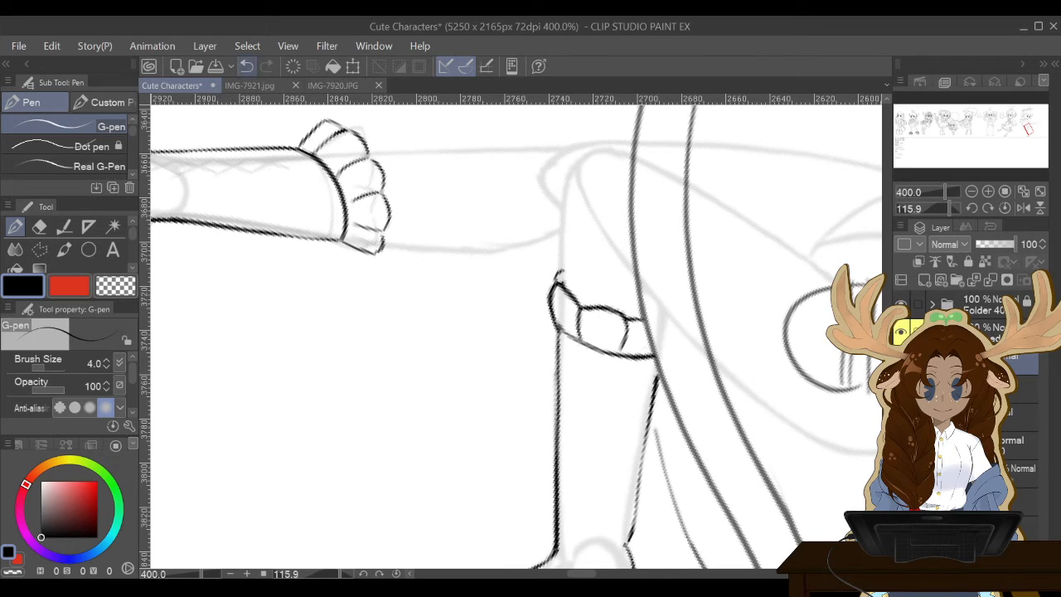
click(246, 66)
drag(550, 297, 560, 334)
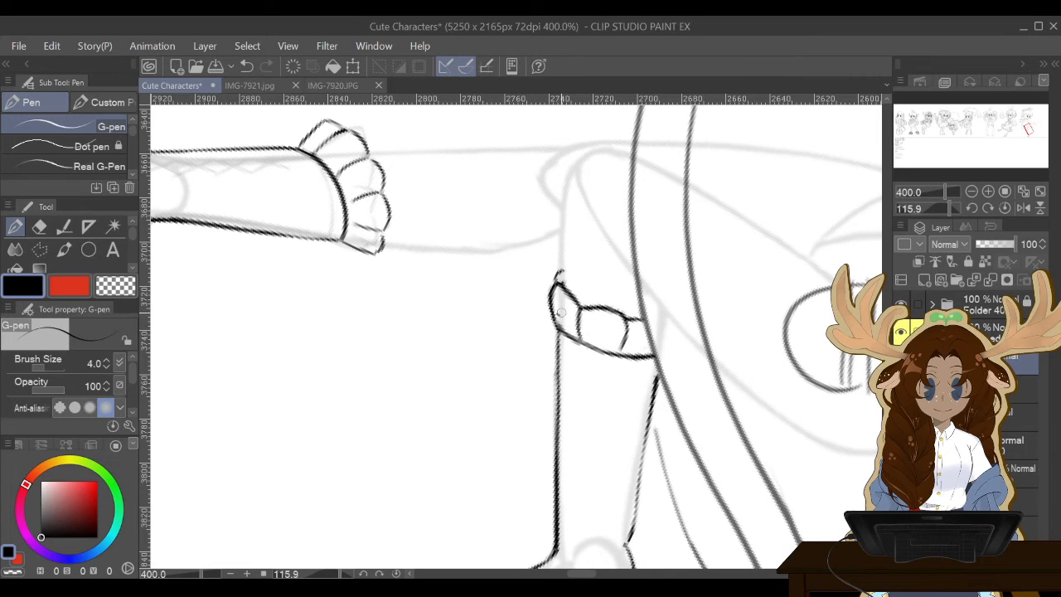
Erase the curved seam between the ruffled cuff and the sock along with the lower ends of the folds, and return to the G-pen.
key(e)
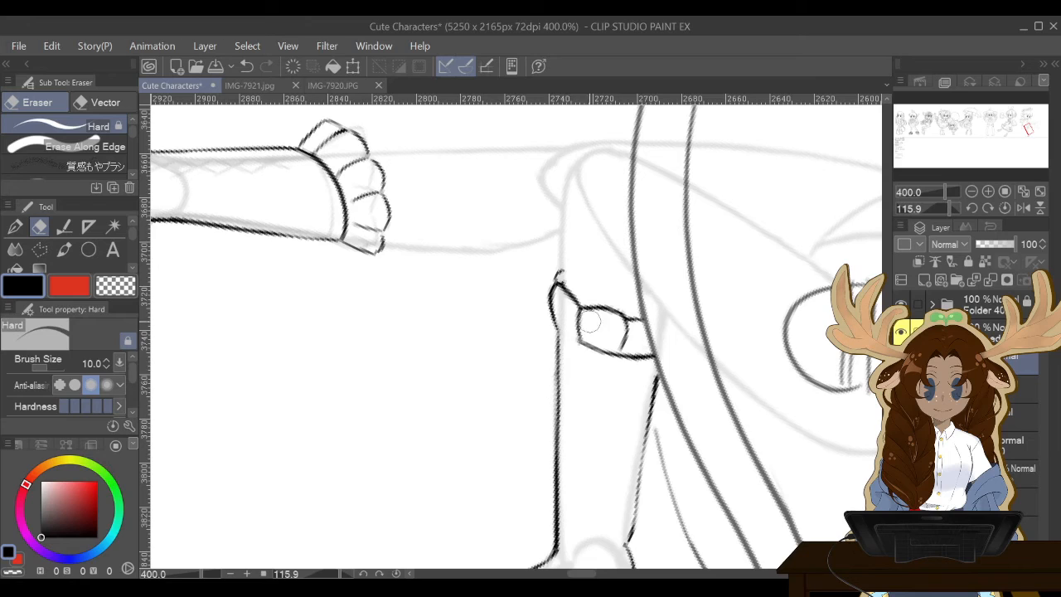
mouse_move(587, 329)
mouse_down()
mouse_move(617, 363)
mouse_move(652, 353)
mouse_up()
key(p)
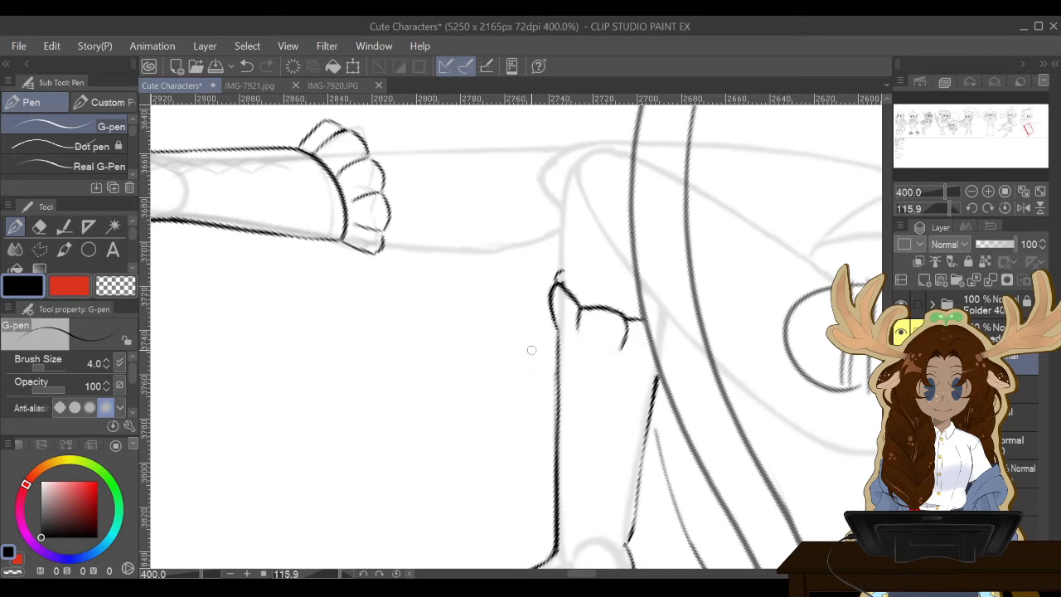
Reshape the outer corner of the raised leg's ruffled cuff with the G-pen, adding a short fold line and erasing the overlapping stroke.
mouse_move(558, 287)
mouse_down()
mouse_move(569, 305)
mouse_move(568, 272)
mouse_up()
key(e)
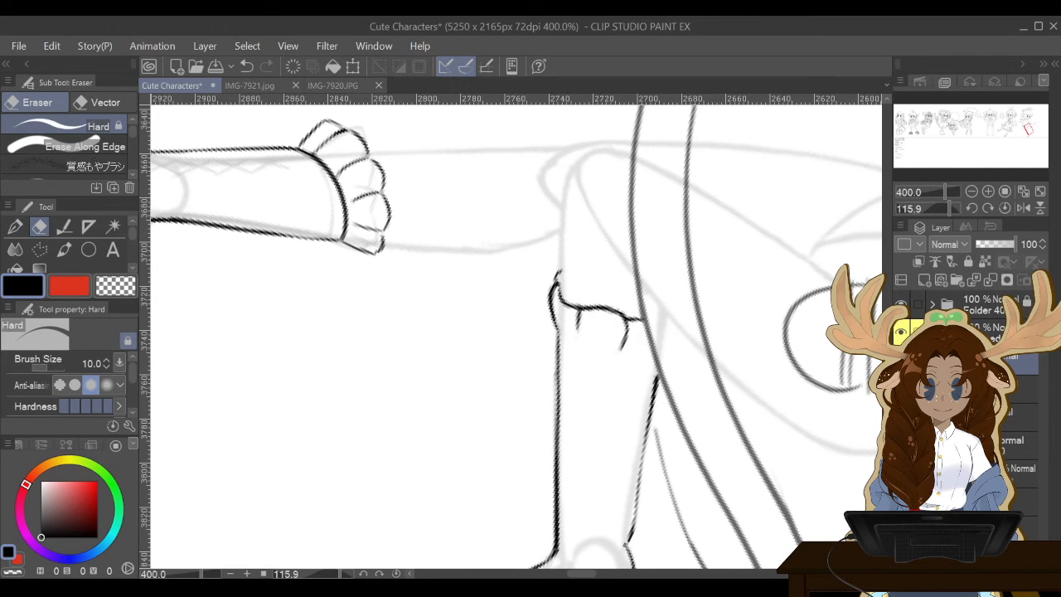
click(15, 226)
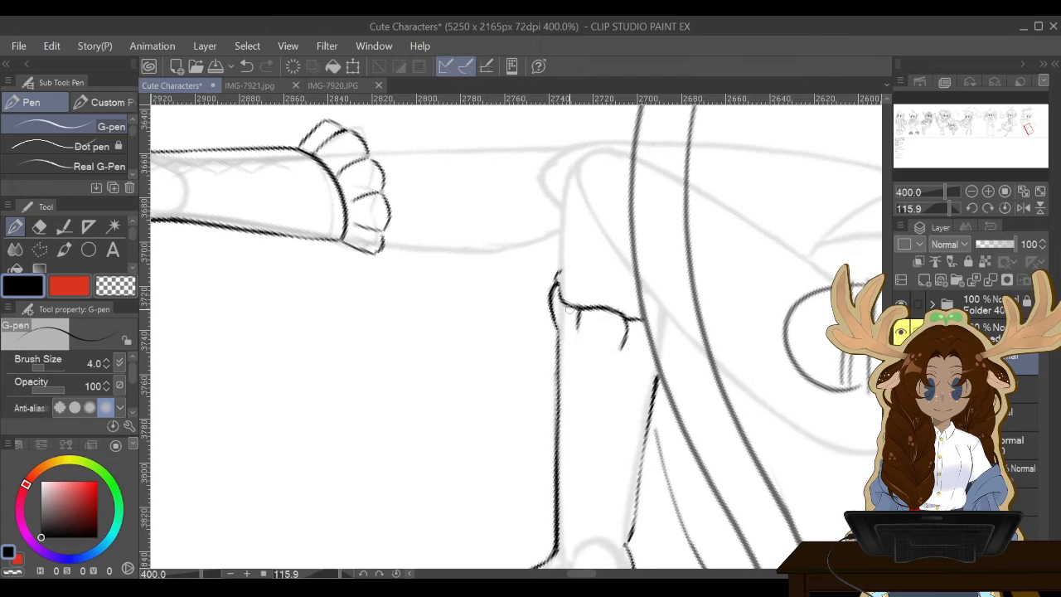
mouse_move(569, 308)
mouse_down()
mouse_move(569, 328)
mouse_move(558, 284)
mouse_up()
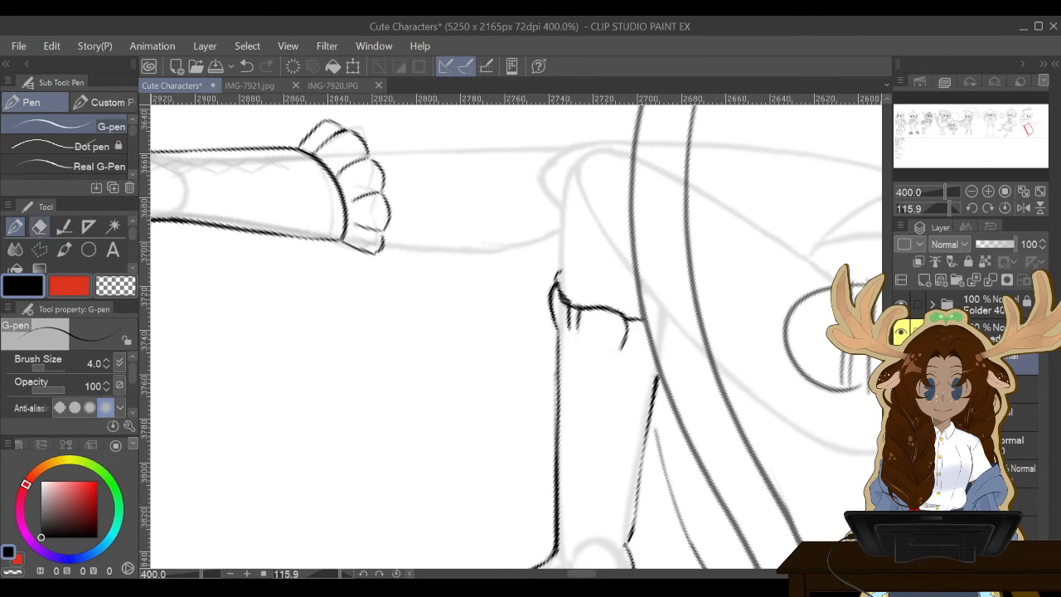
click(39, 226)
drag(565, 306, 556, 291)
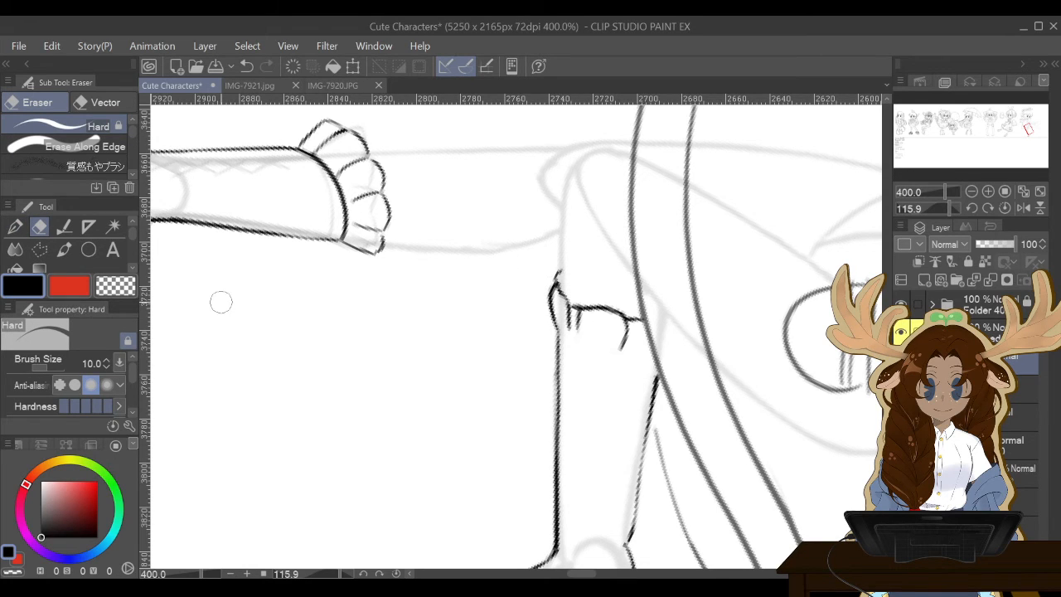
Replace the middle of the raised leg's cuff edge with an arched scallop, and trim the fold next to the skirt hem.
click(14, 227)
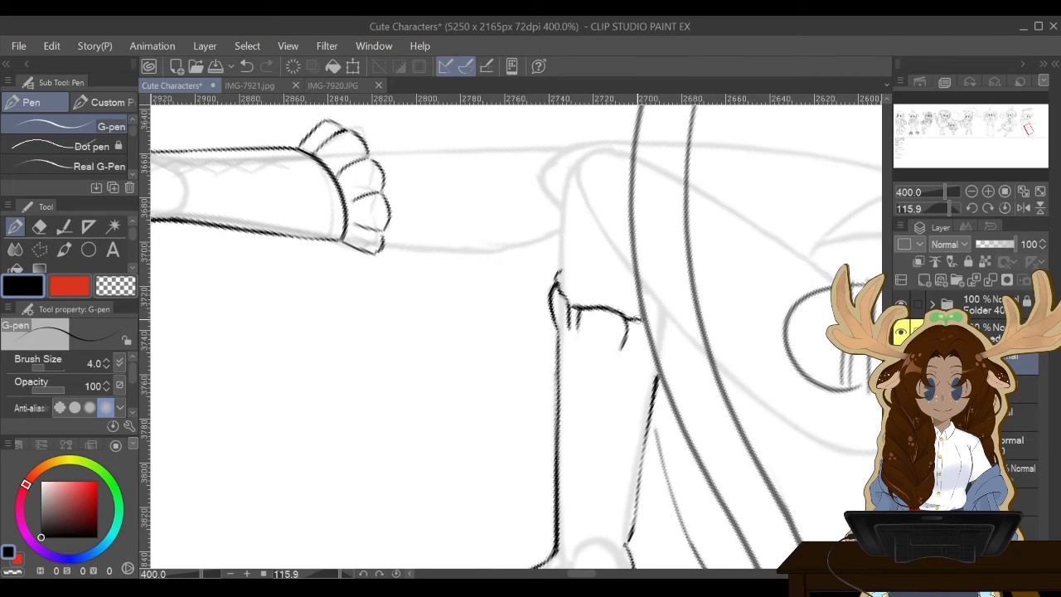
mouse_move(636, 316)
mouse_down()
mouse_move(620, 348)
mouse_move(590, 298)
mouse_up()
click(39, 227)
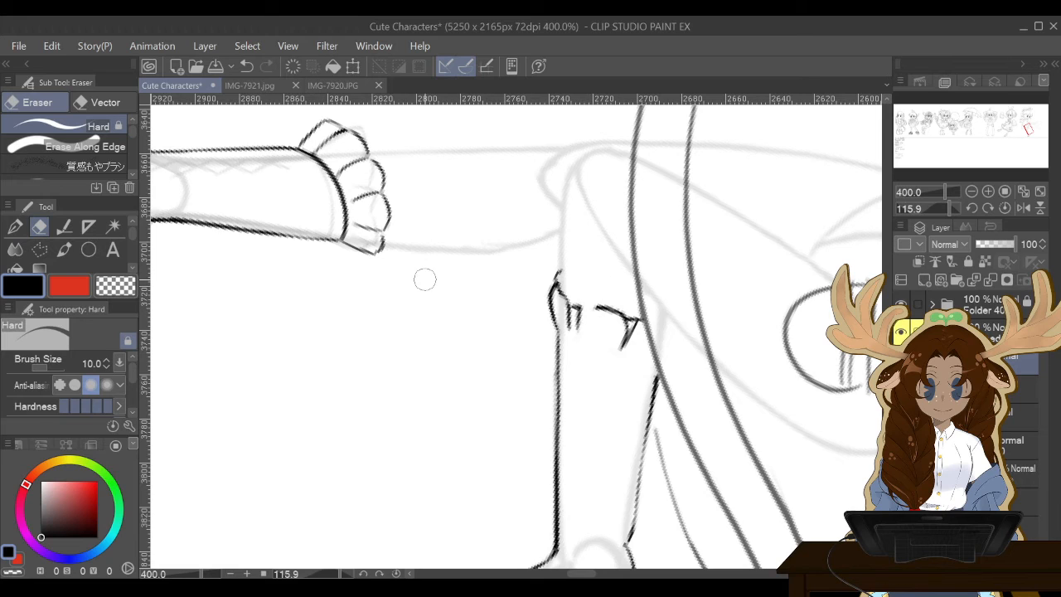
click(14, 226)
mouse_move(573, 305)
mouse_down()
mouse_move(604, 303)
mouse_move(636, 321)
mouse_up()
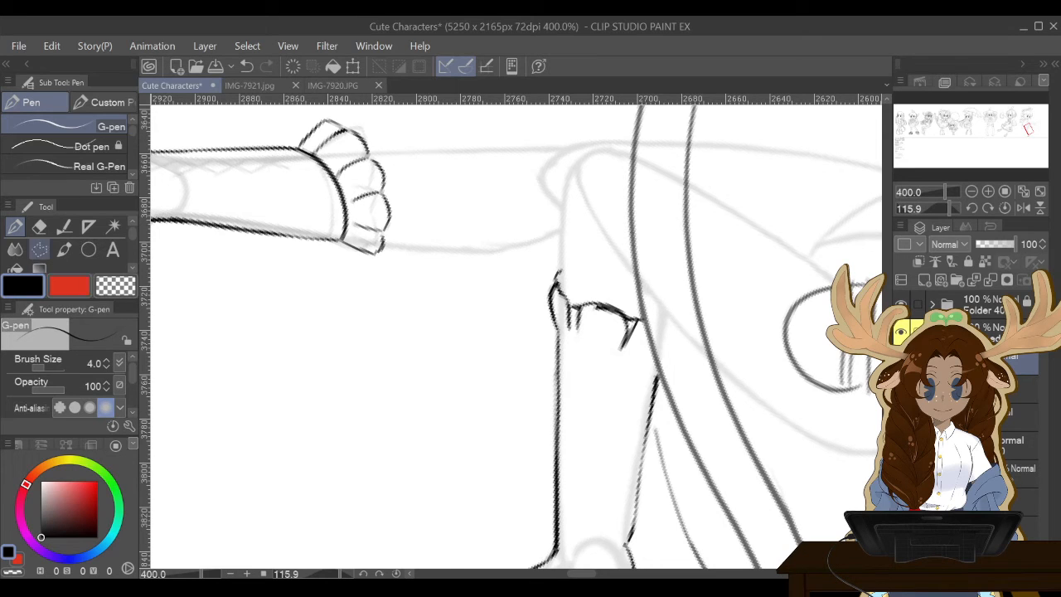
click(39, 226)
mouse_move(616, 324)
mouse_down()
mouse_move(590, 357)
mouse_move(622, 346)
mouse_up()
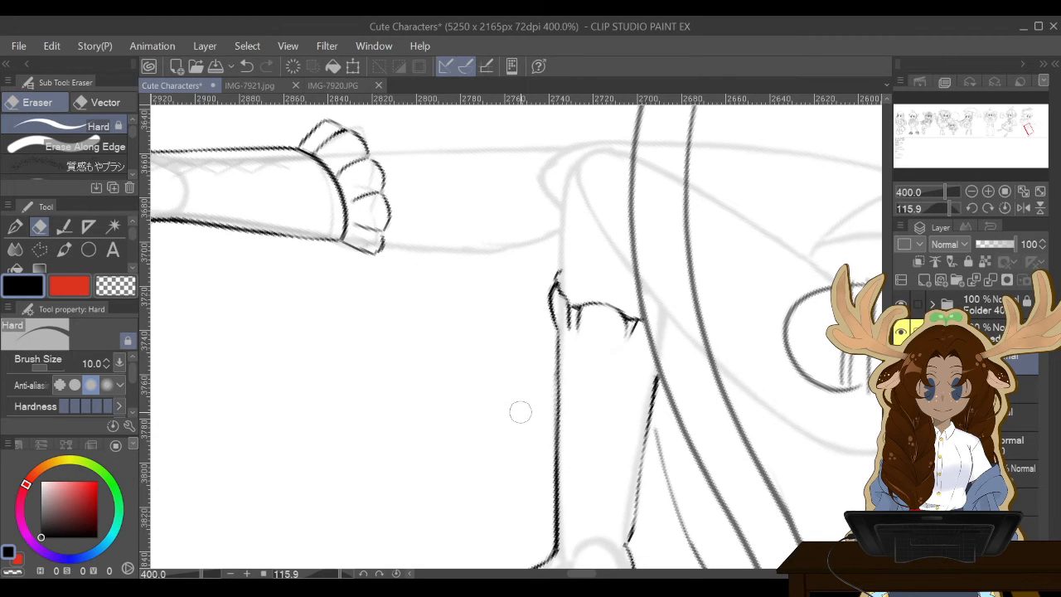
Join the raised leg's cuff edge to the skirt hem, and re-ink the middle scallop with a higher arch.
key(p)
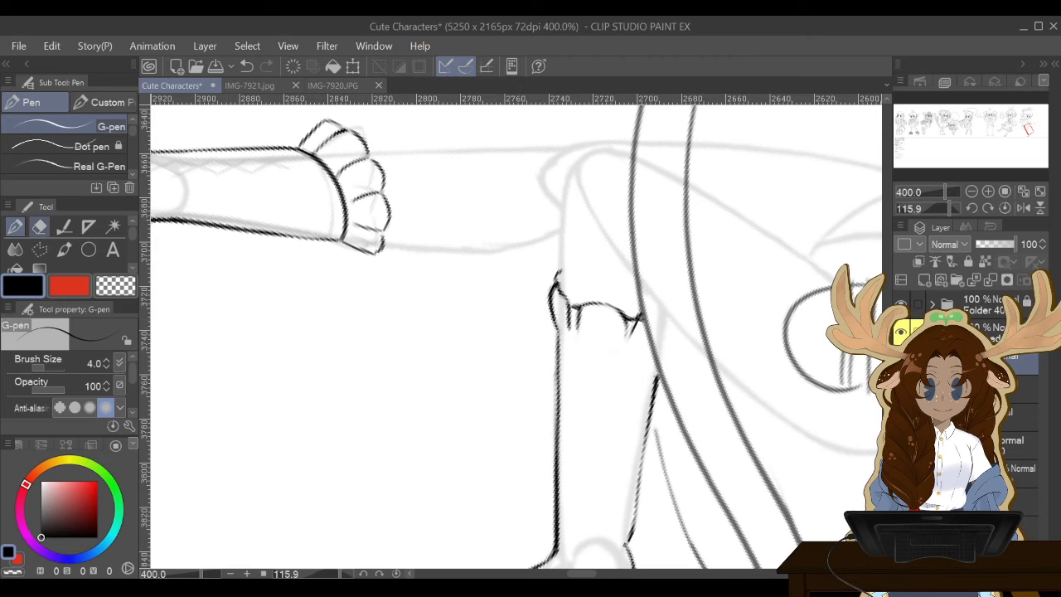
key(e)
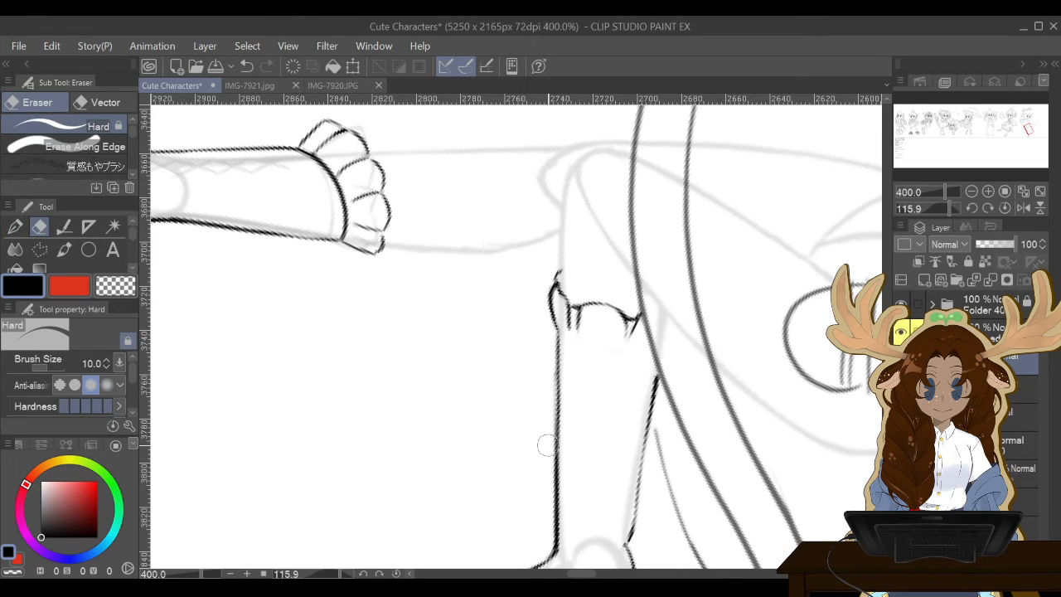
key(p)
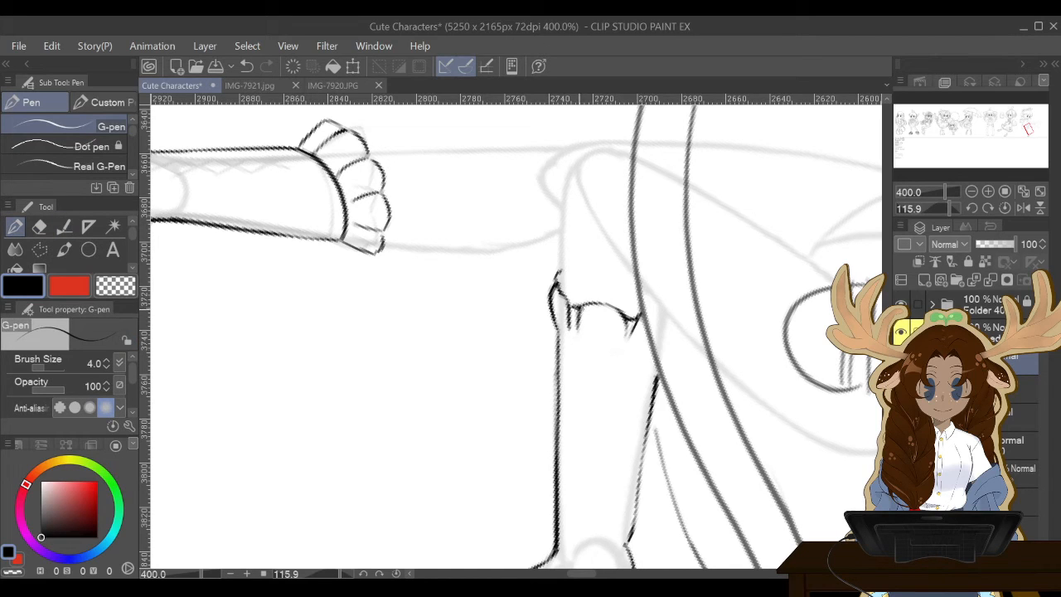
mouse_move(578, 308)
mouse_down()
mouse_move(593, 300)
mouse_move(627, 317)
mouse_move(609, 354)
mouse_up()
key(e)
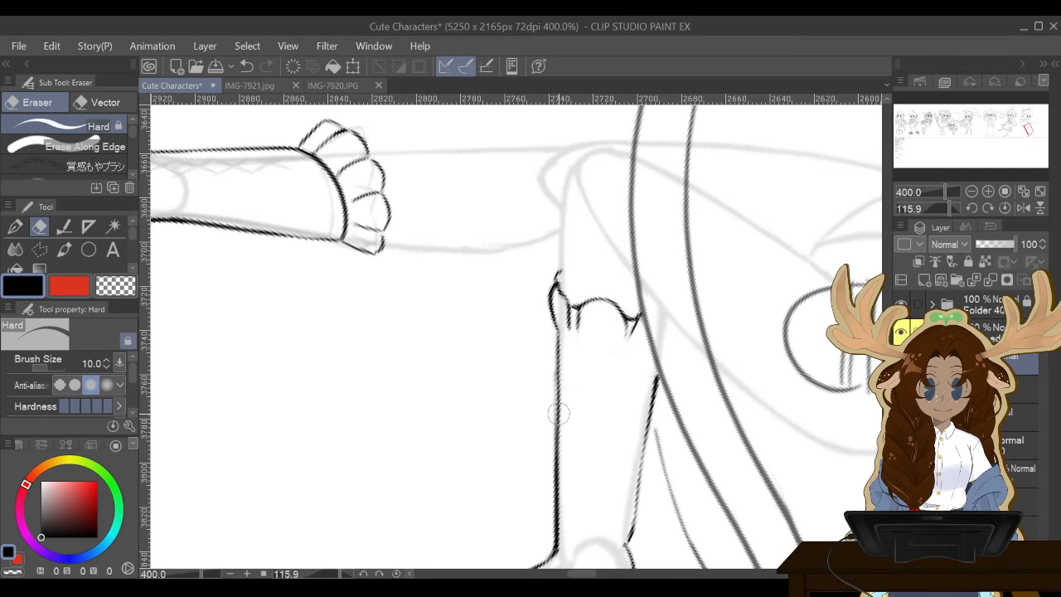
Try inking a seam between the raised leg's ruffled cuff and the sock.
scroll(558, 413, down, 6)
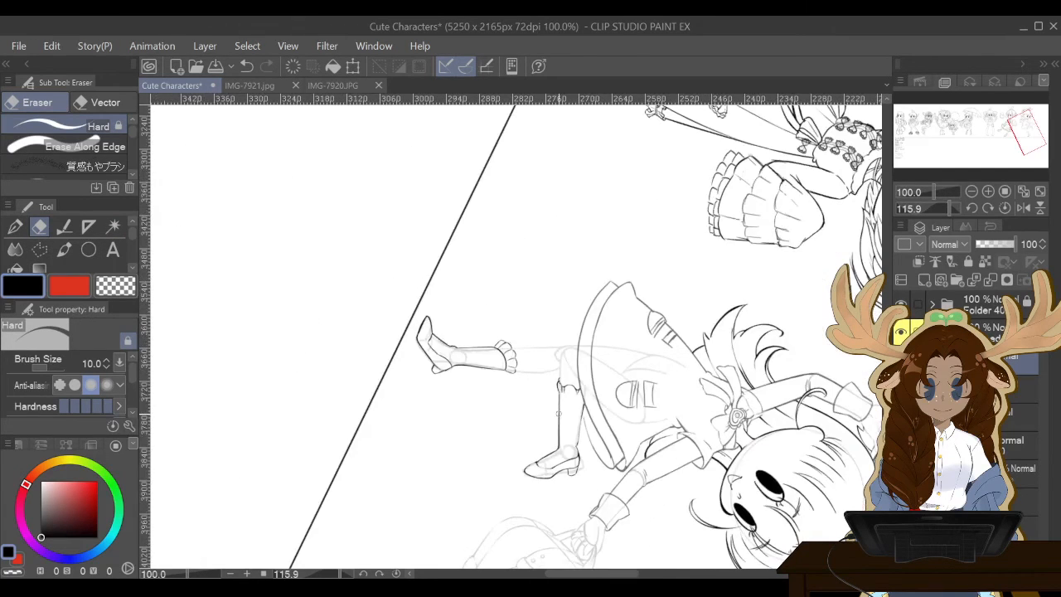
scroll(558, 412, up, 4)
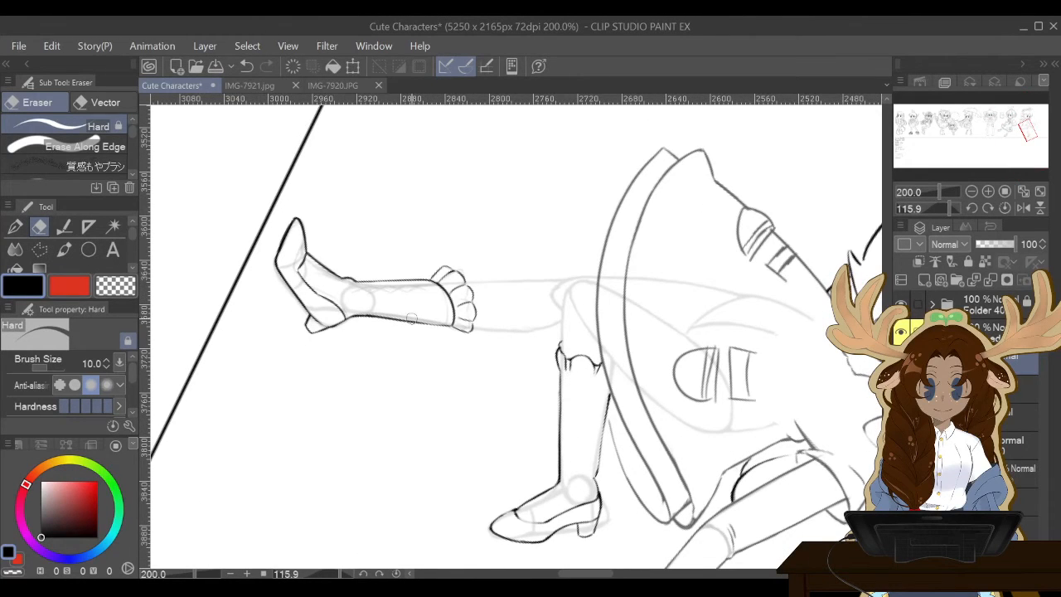
click(15, 226)
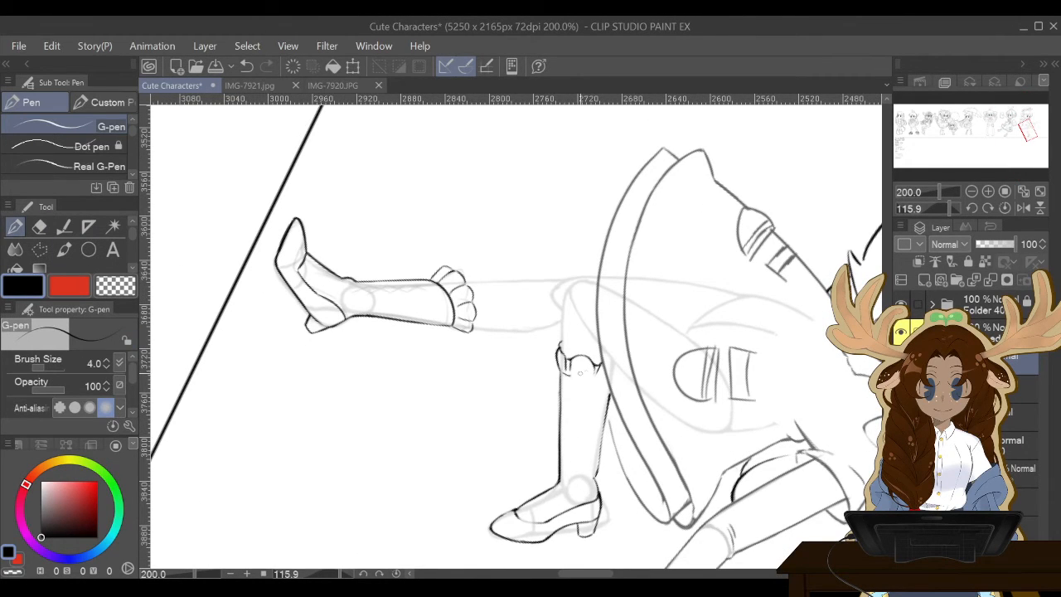
key(ctrl+z)
drag(565, 374, 585, 373)
key(e)
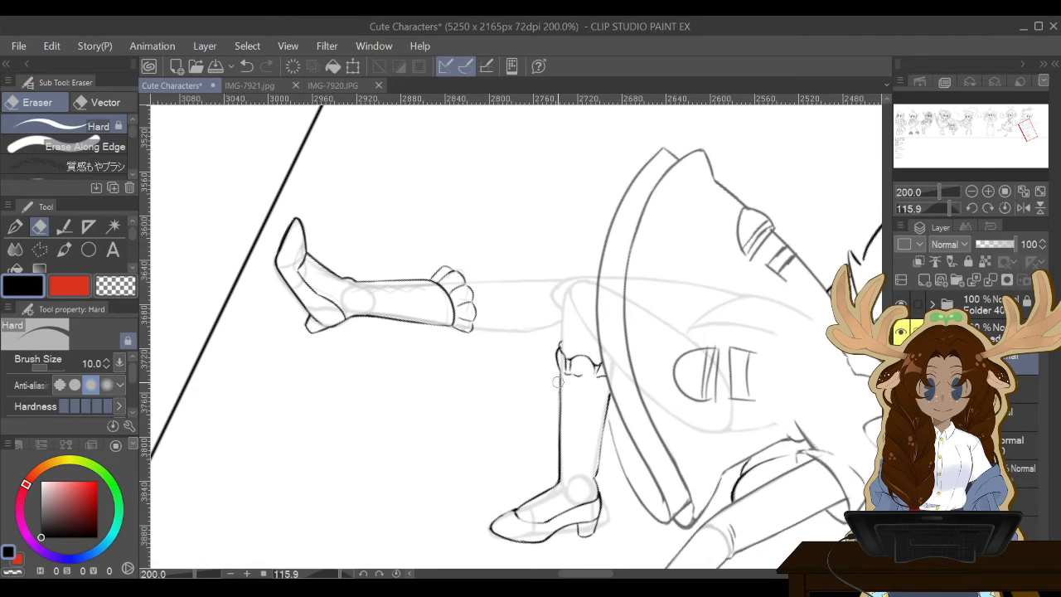
key(p)
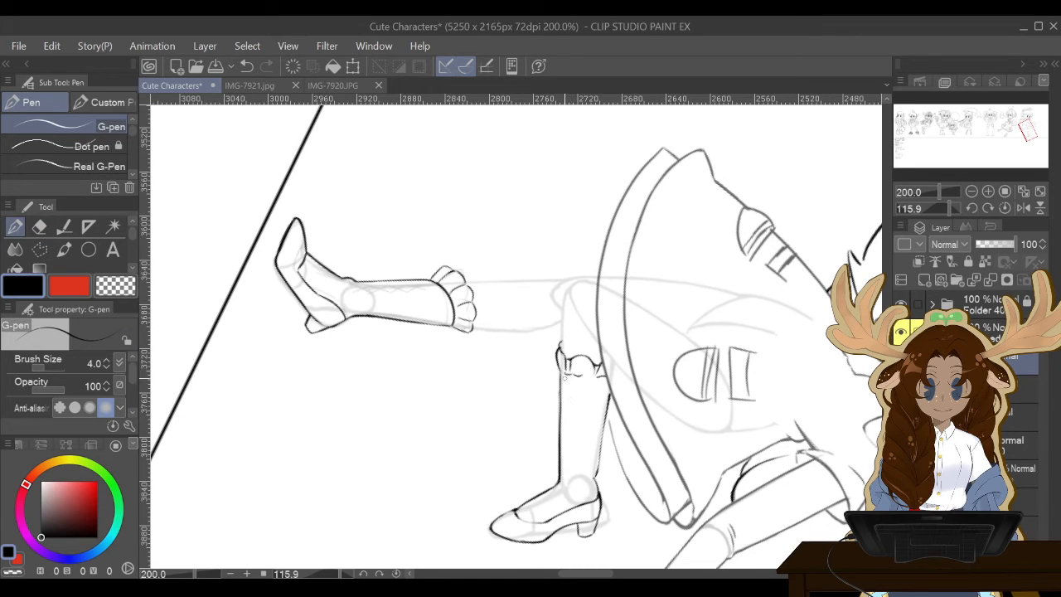
drag(570, 376, 608, 374)
click(246, 66)
click(246, 66)
click(266, 65)
Reset the canvas rotation to 0°, and ink a curved seam between the raised leg's cuff and sock up to the skirt hem.
click(1004, 208)
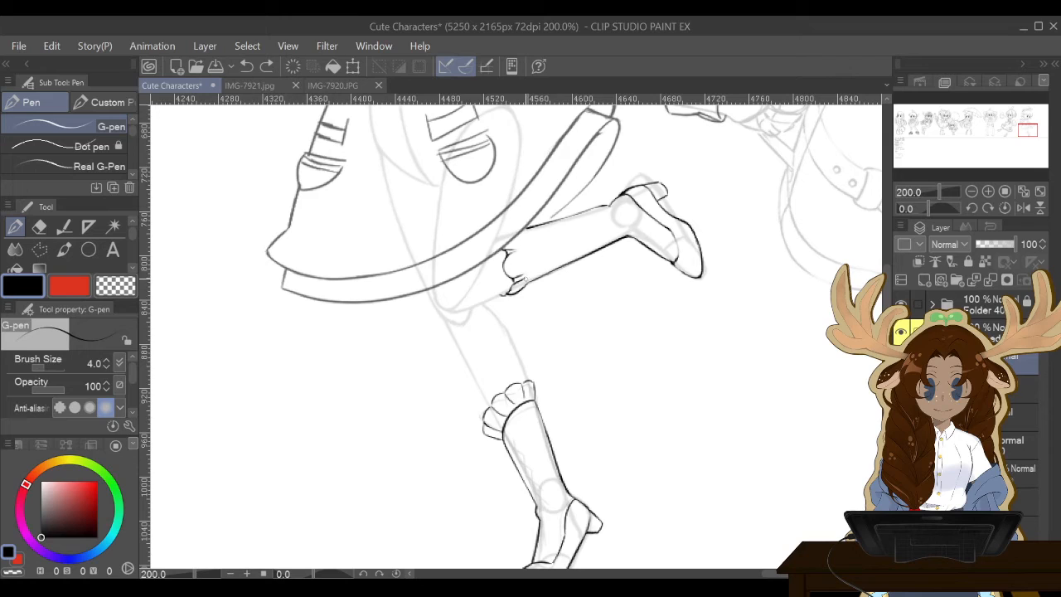
drag(530, 283, 508, 239)
scroll(403, 261, up, 2)
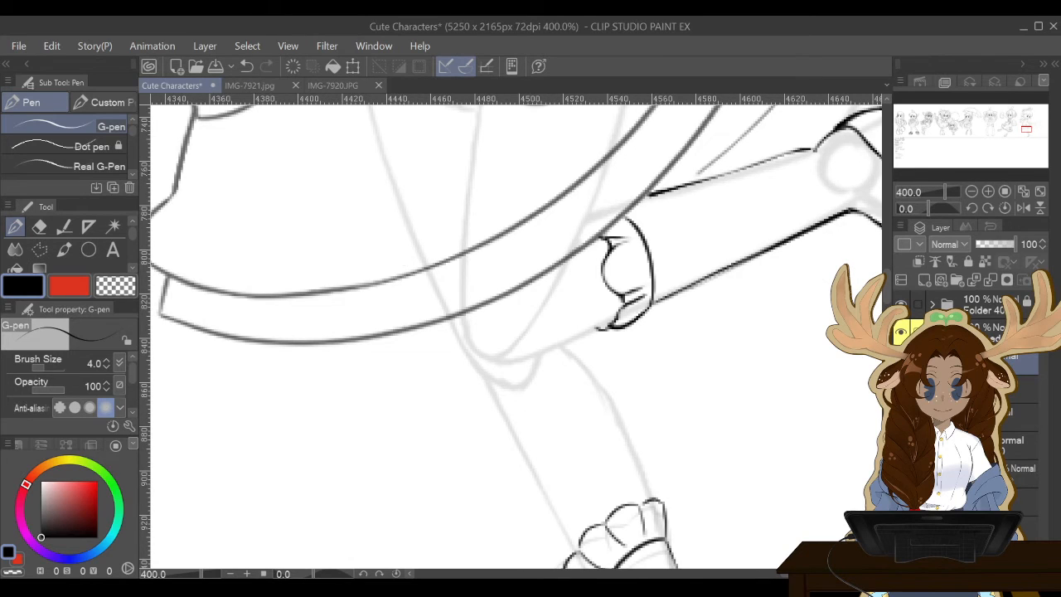
key(ctrl+z)
drag(655, 305, 628, 201)
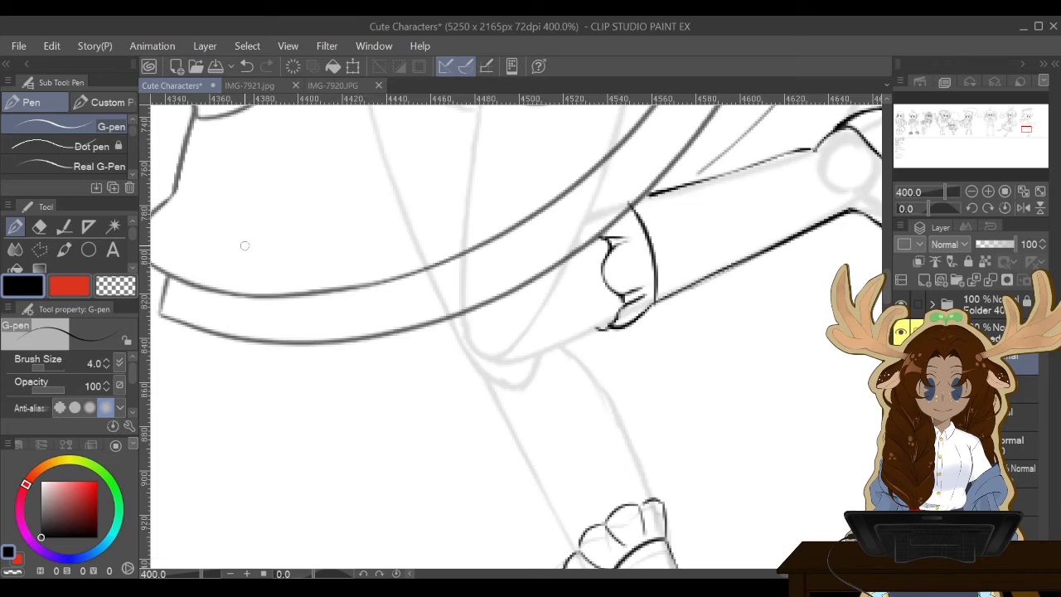
click(247, 66)
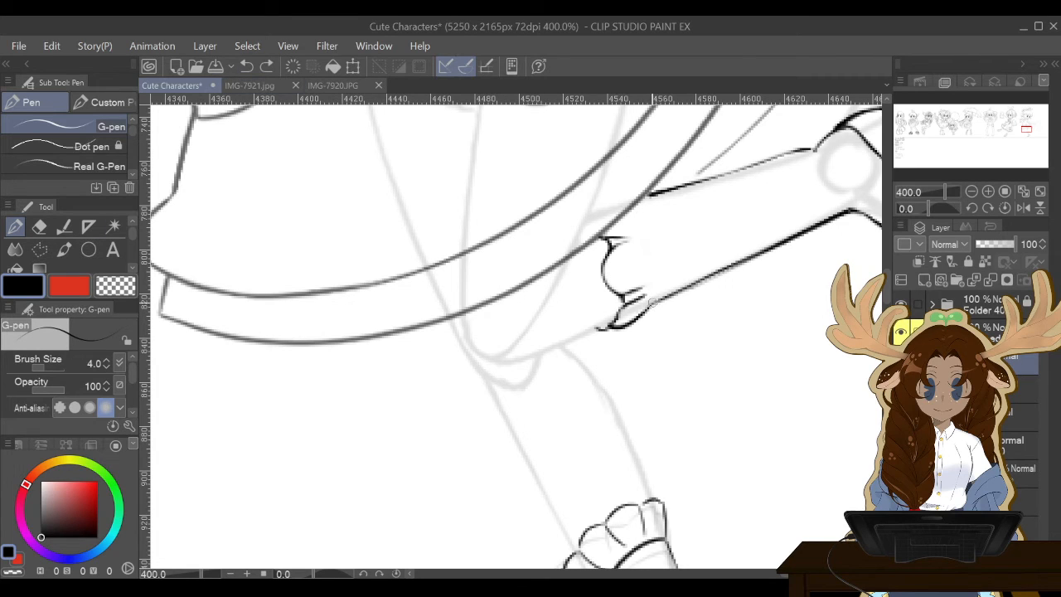
mouse_move(653, 303)
mouse_down()
mouse_move(636, 212)
mouse_move(614, 183)
mouse_move(622, 201)
mouse_up()
key(e)
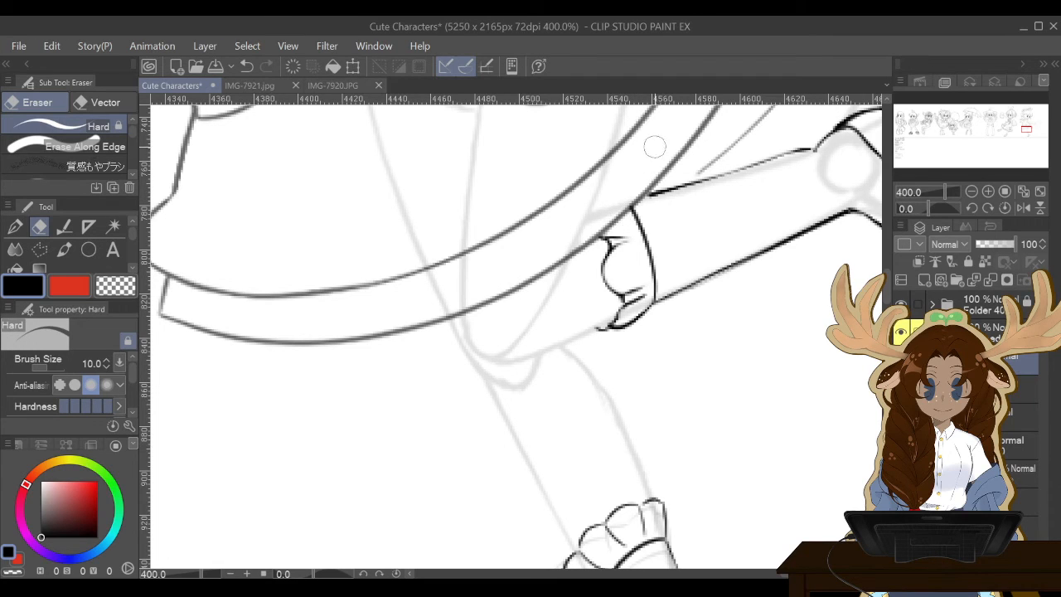
Re-ink the outermost scallop of the supporting leg's ruffled cuff with a taller tip and fold lines inside it.
scroll(648, 169, down, 5)
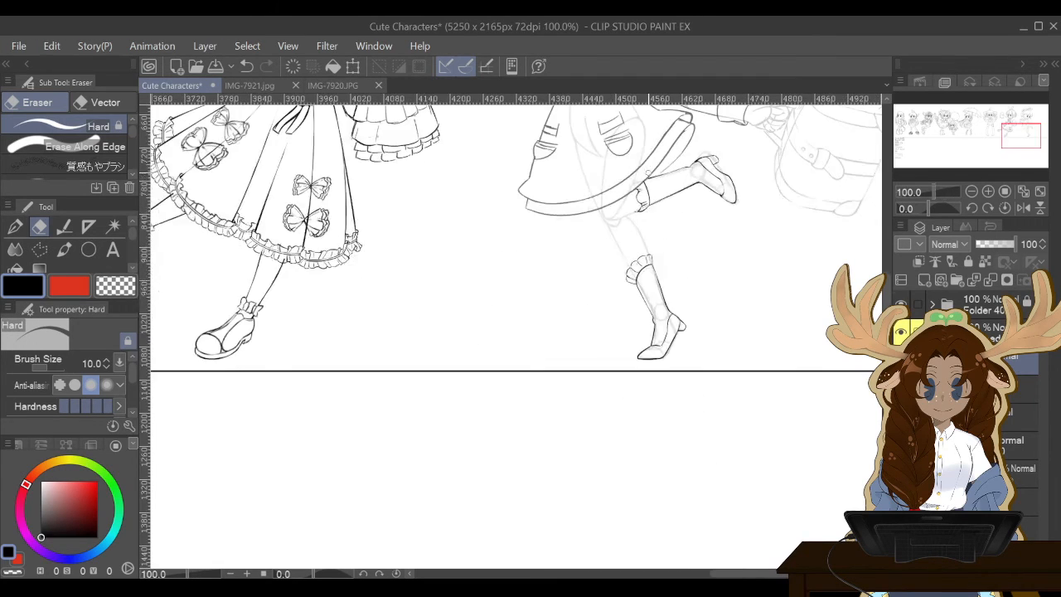
scroll(649, 171, up, 4)
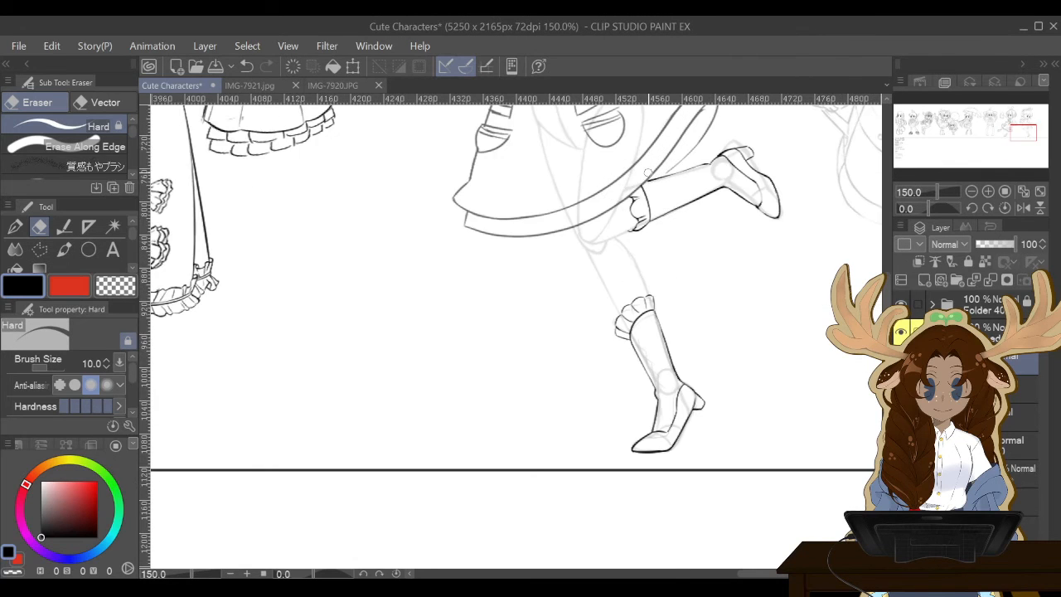
scroll(649, 171, up, 2)
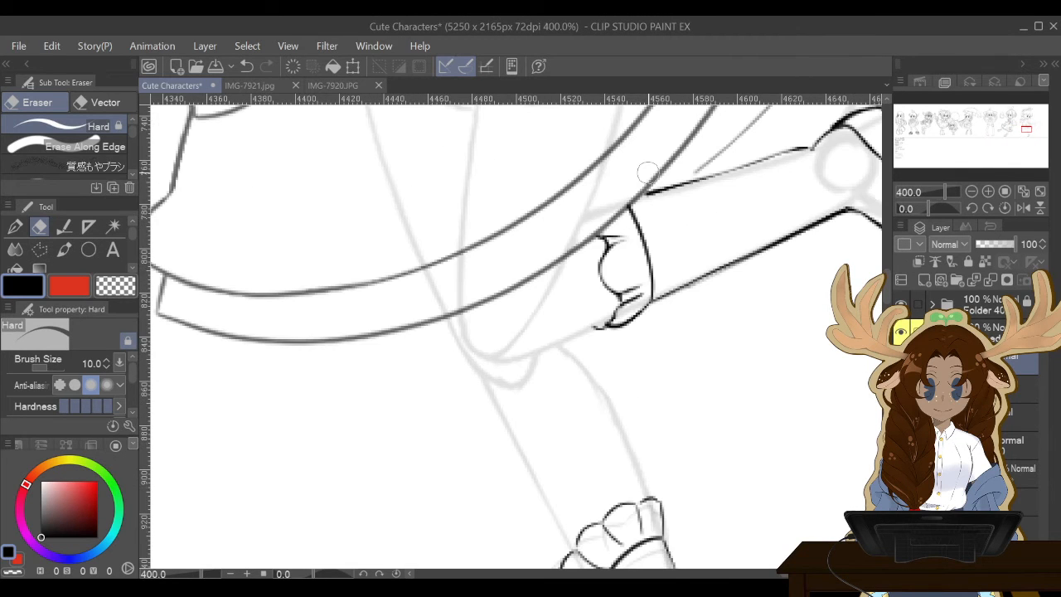
scroll(510, 336, down, 2)
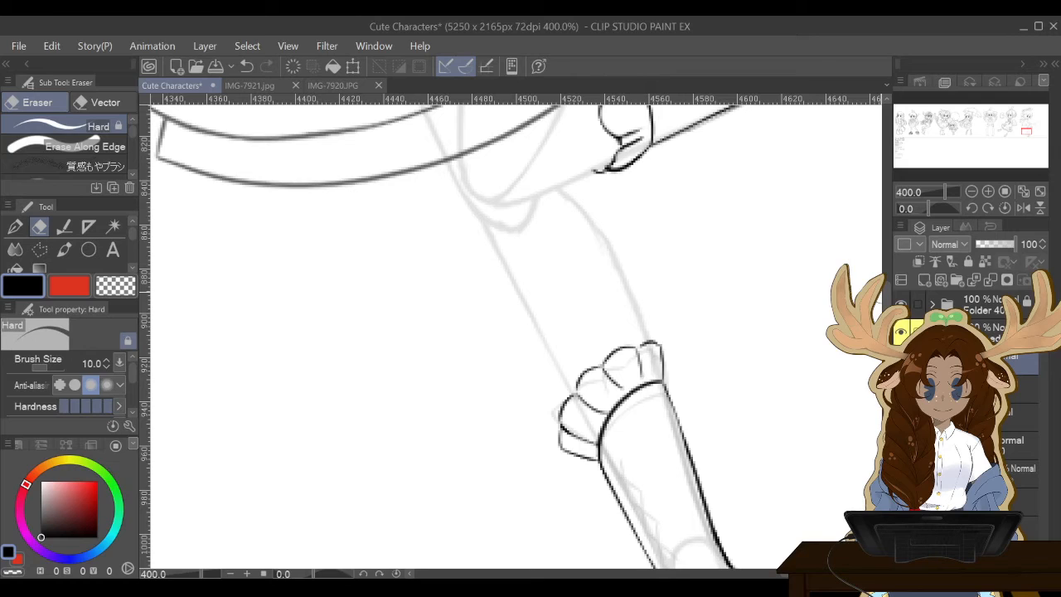
key(p)
mouse_move(662, 374)
mouse_down()
mouse_move(657, 334)
mouse_move(635, 348)
mouse_move(650, 378)
mouse_up()
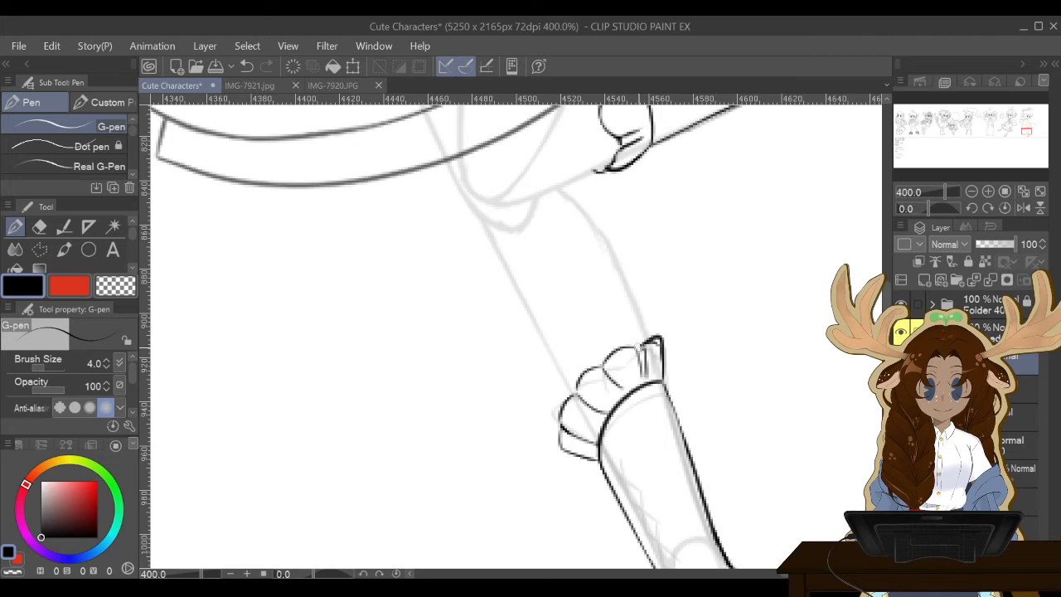
Toggle the visibility of the layer below to check its lines, and merge the current line layer into it.
click(39, 226)
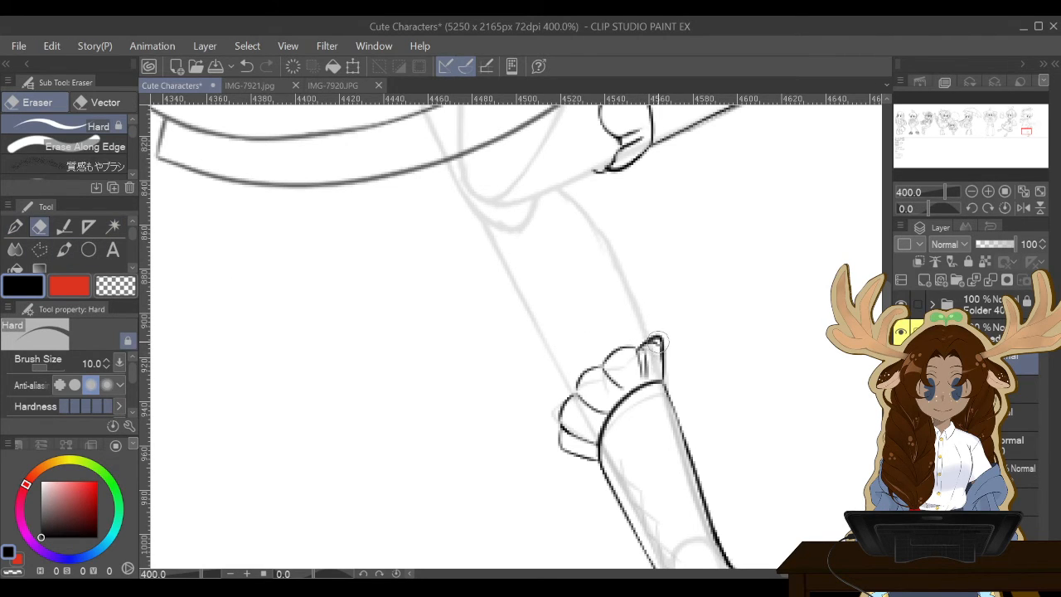
click(901, 389)
click(901, 389)
click(990, 280)
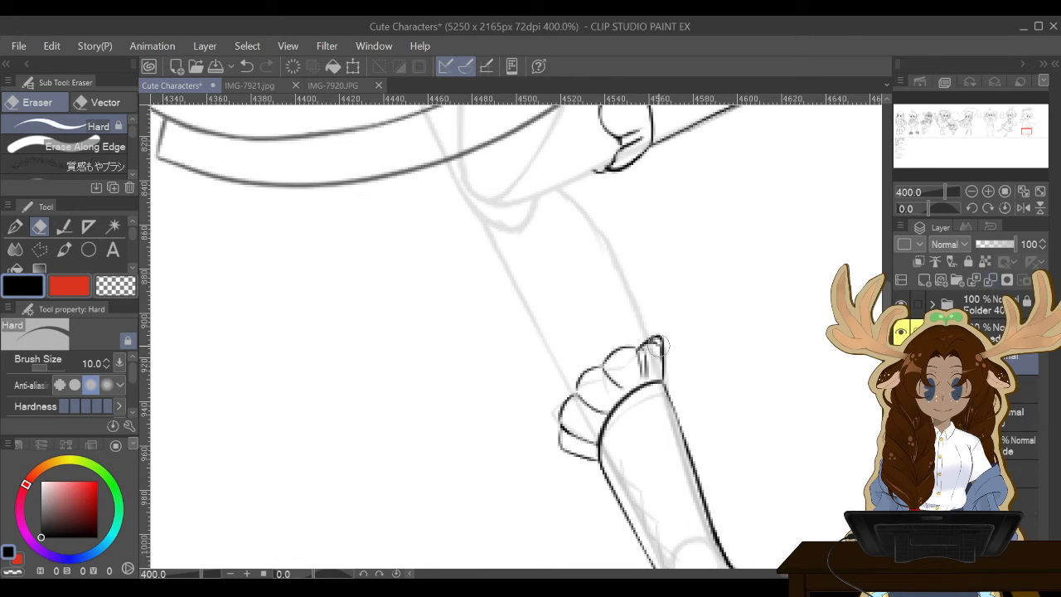
Erase the old strokes inside the supporting leg's outermost scallop and the neighbouring scallop with its fold.
drag(661, 345, 649, 346)
drag(655, 355, 643, 379)
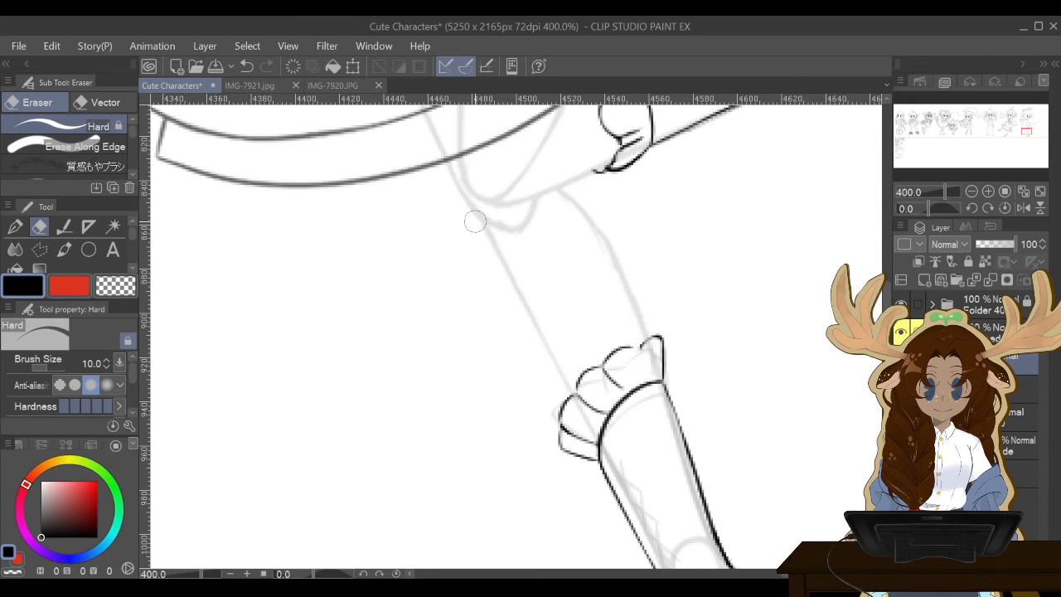
mouse_move(623, 387)
mouse_down()
mouse_move(588, 348)
mouse_move(630, 346)
mouse_up()
Ink new folds beside the outermost scallop of the supporting leg's cuff, and redraw the adjoining end of the sock seam.
key(p)
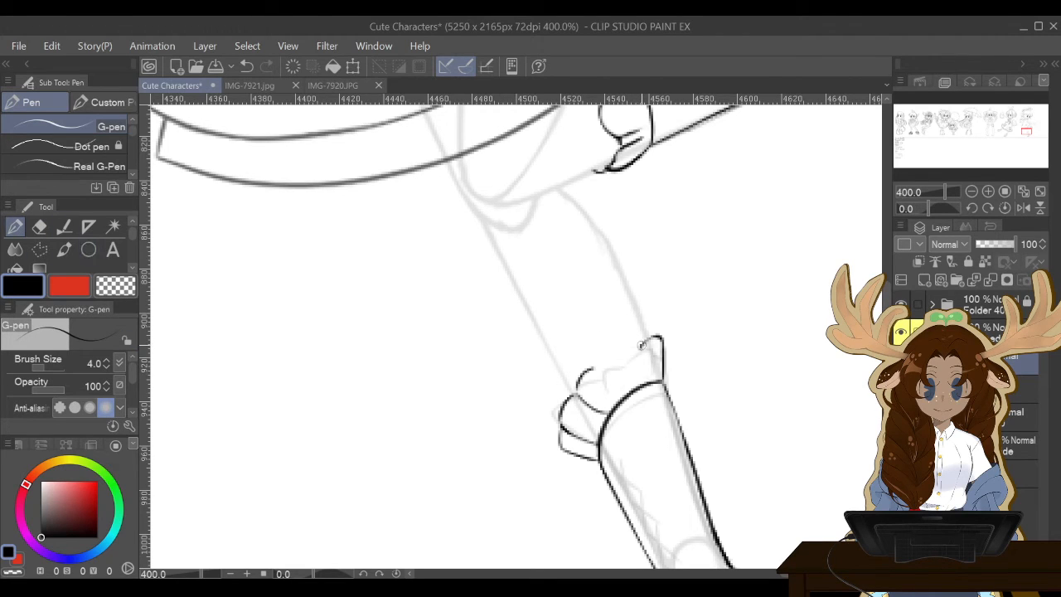
mouse_move(640, 356)
mouse_down()
mouse_move(645, 382)
mouse_move(632, 381)
mouse_up()
key(e)
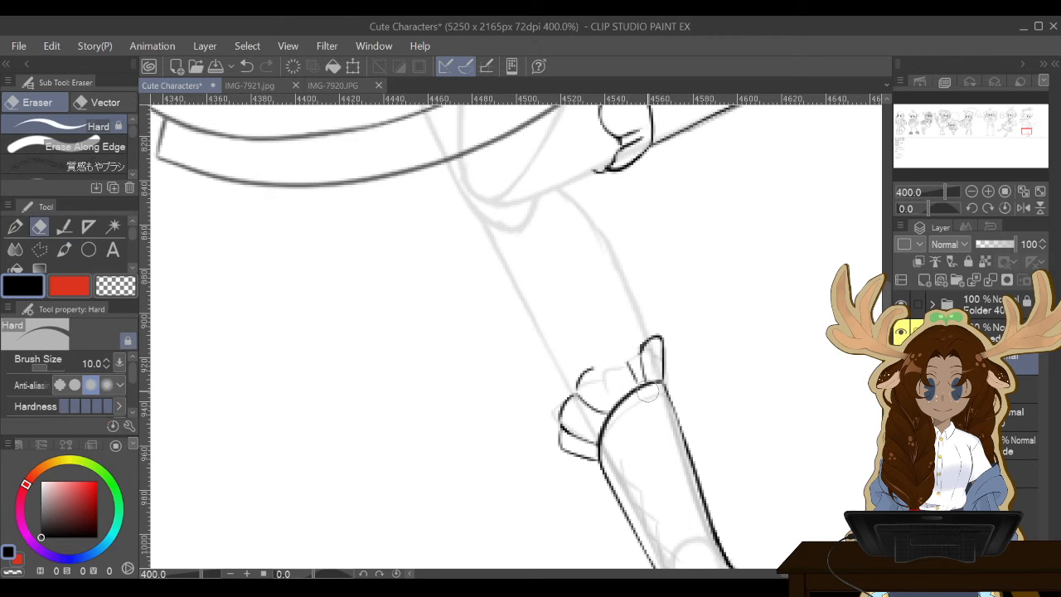
click(15, 225)
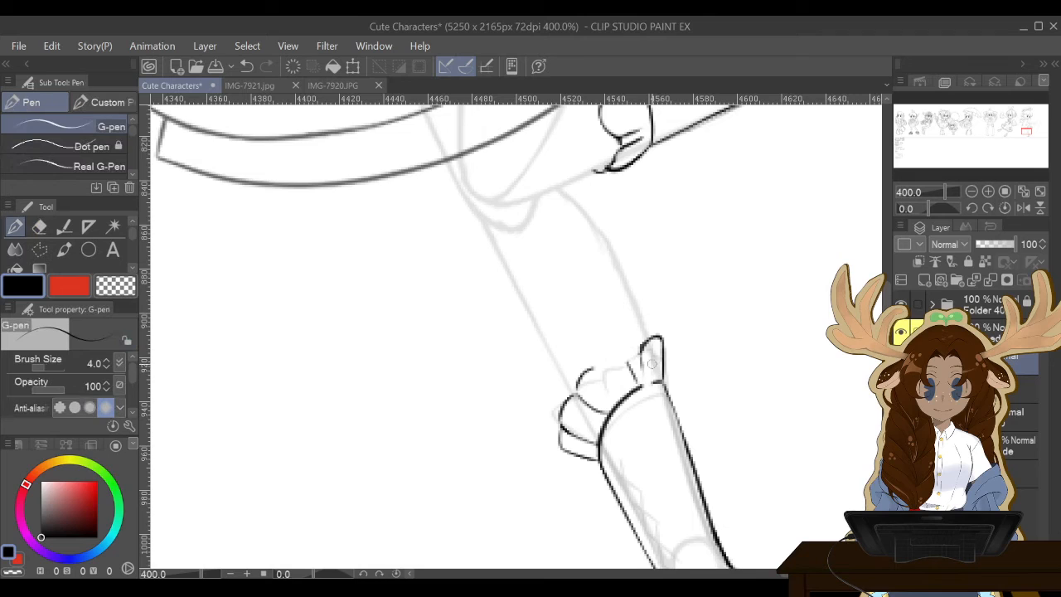
key(e)
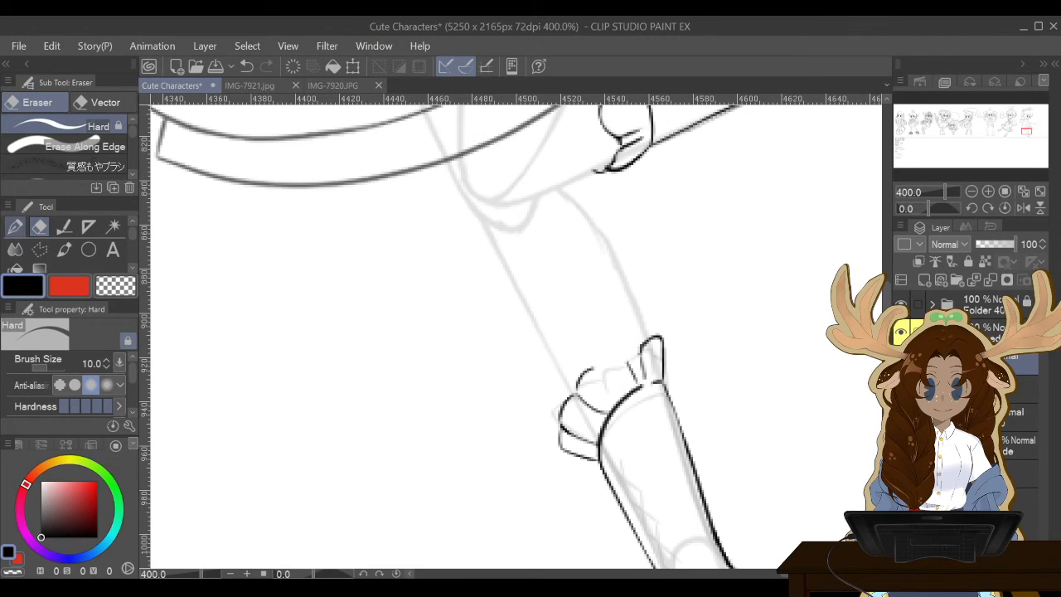
click(15, 227)
drag(635, 387, 660, 381)
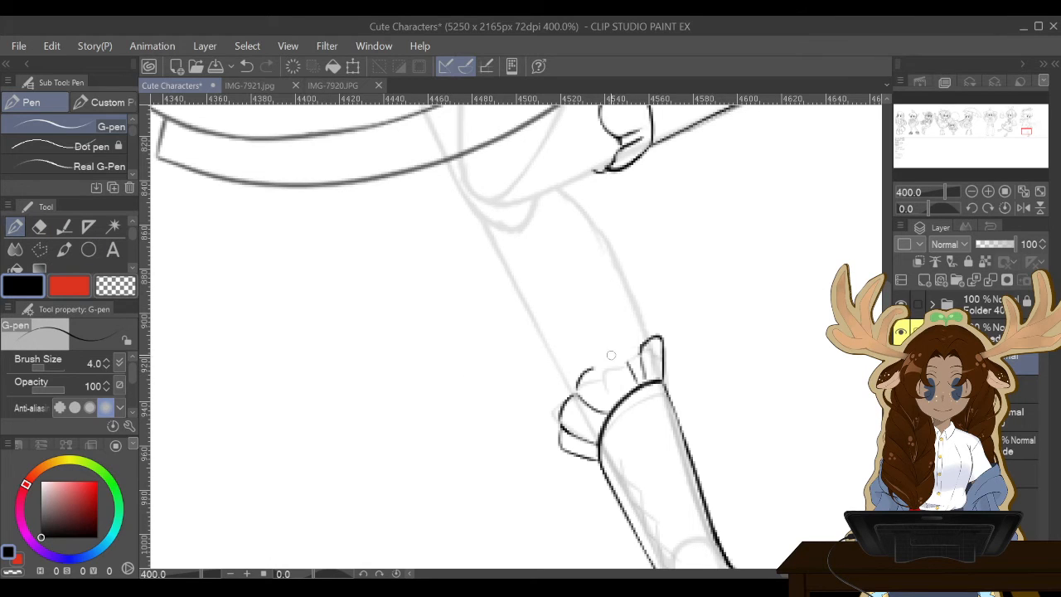
Ink the upper edge of the middle scallop on the supporting leg's cuff, and clean up the fold where it meets the outermost scallop.
mouse_move(615, 359)
mouse_down()
mouse_move(627, 359)
mouse_move(591, 369)
mouse_move(629, 365)
mouse_up()
key(e)
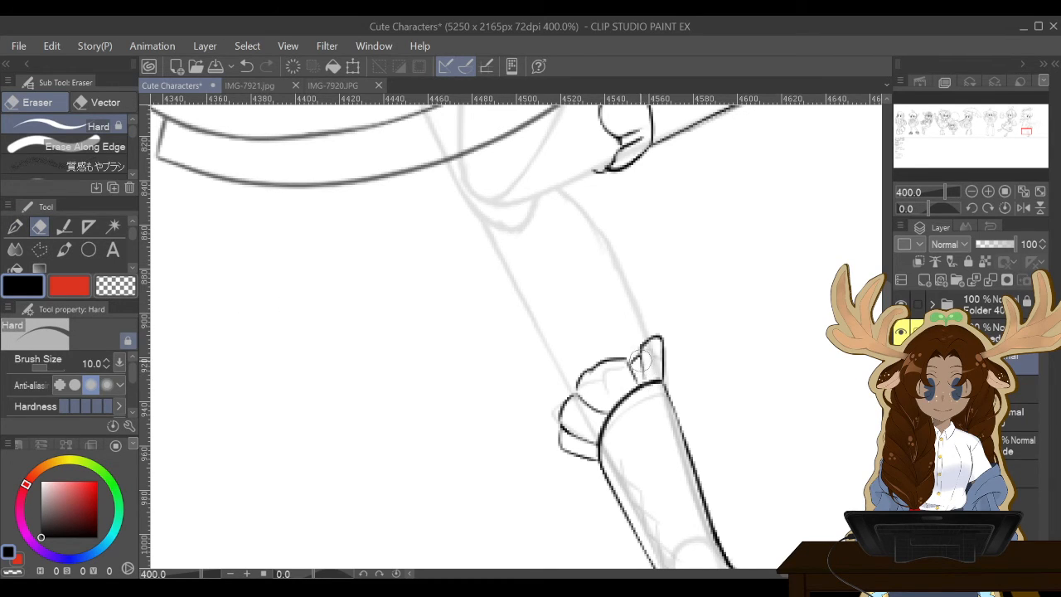
drag(640, 373, 637, 383)
key(p)
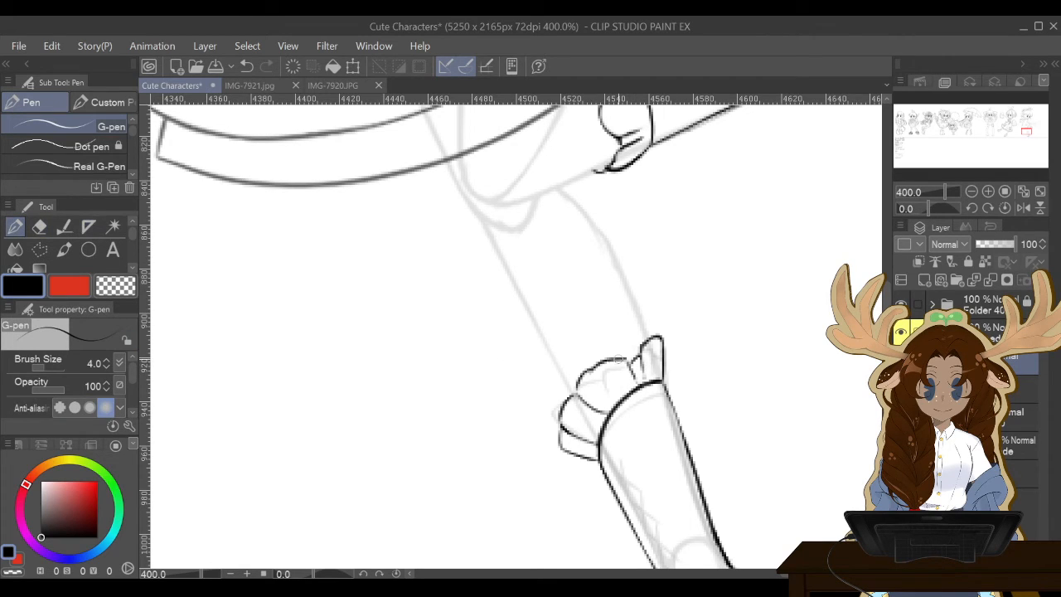
key(e)
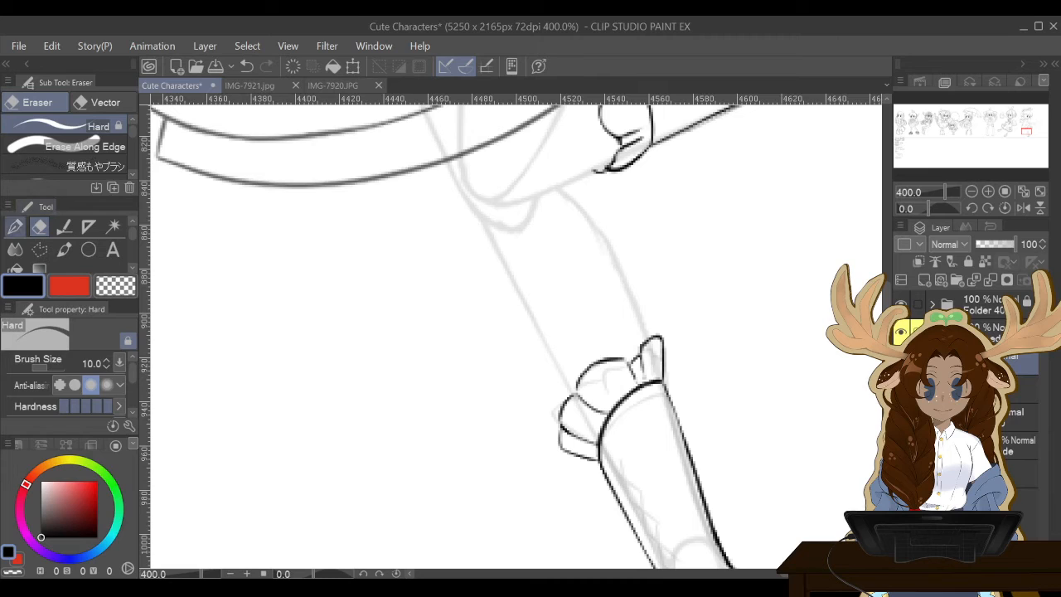
key(p)
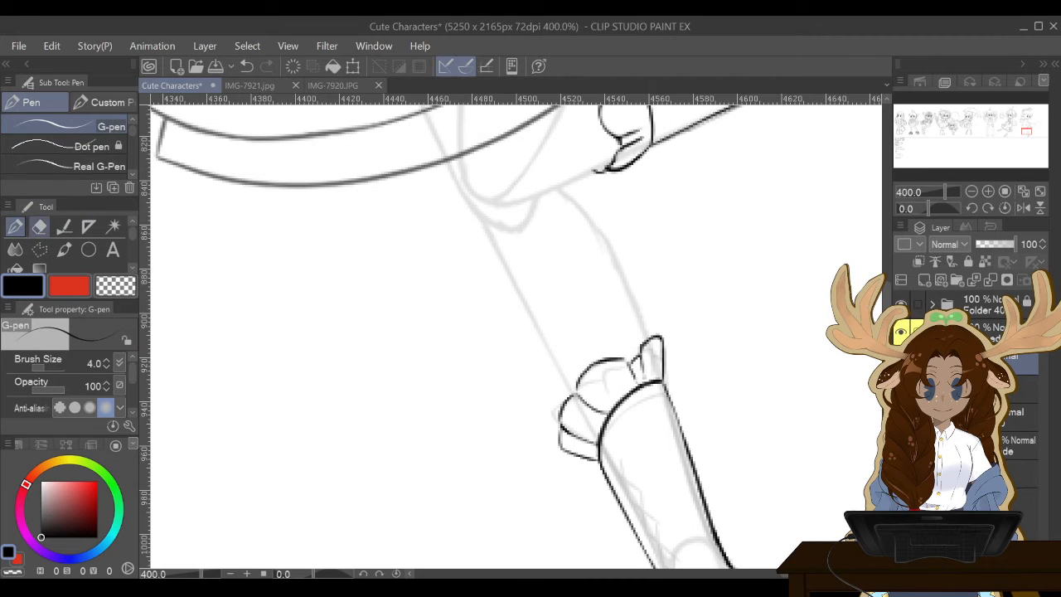
Erase the tip of the cuff's front scallop, and re-ink it with a fold running down toward the sock's edge.
key(e)
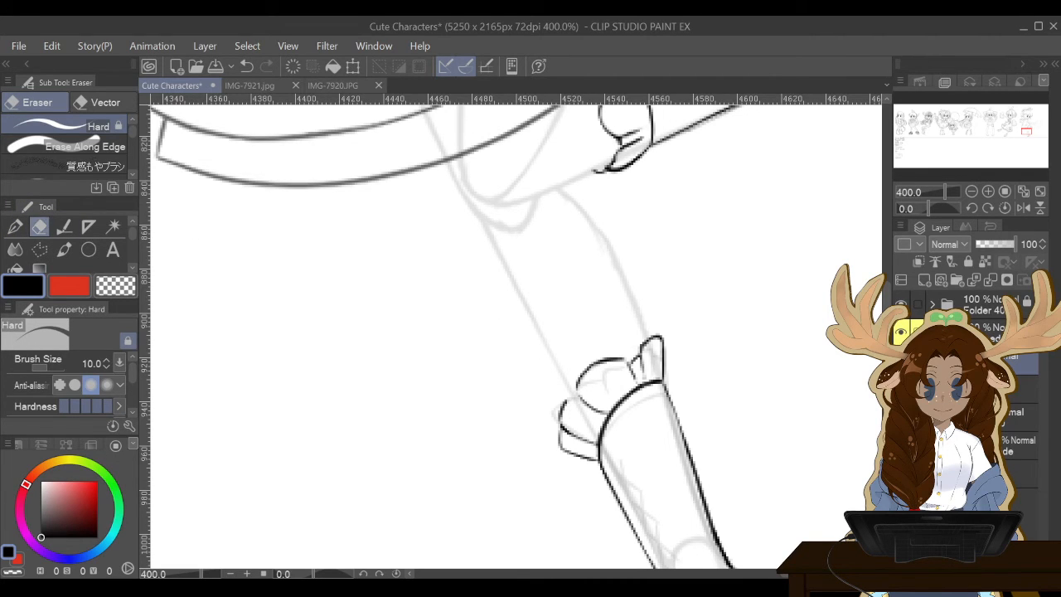
click(15, 227)
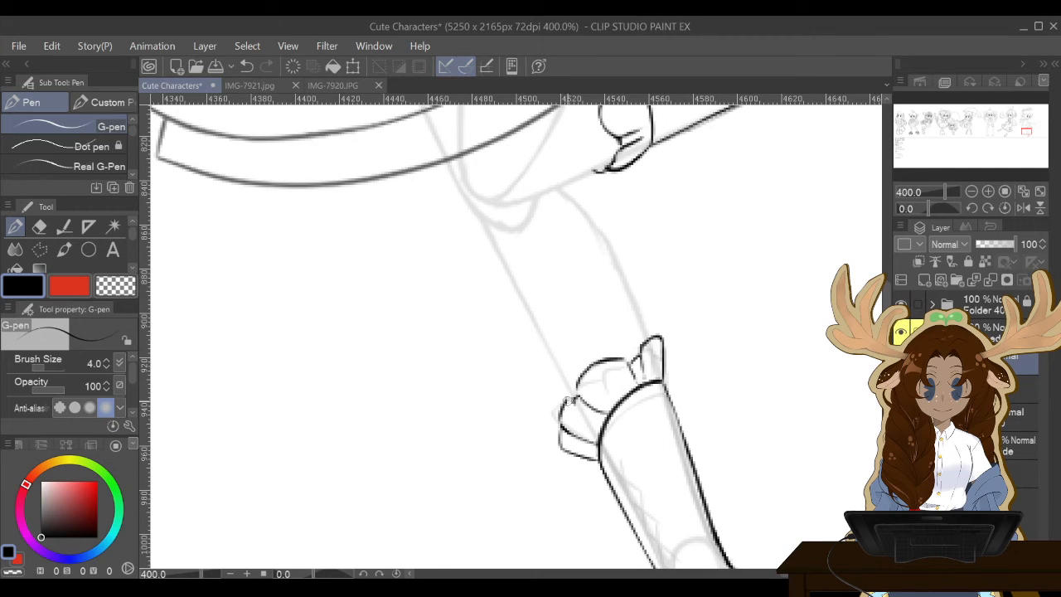
drag(565, 401, 597, 424)
key(e)
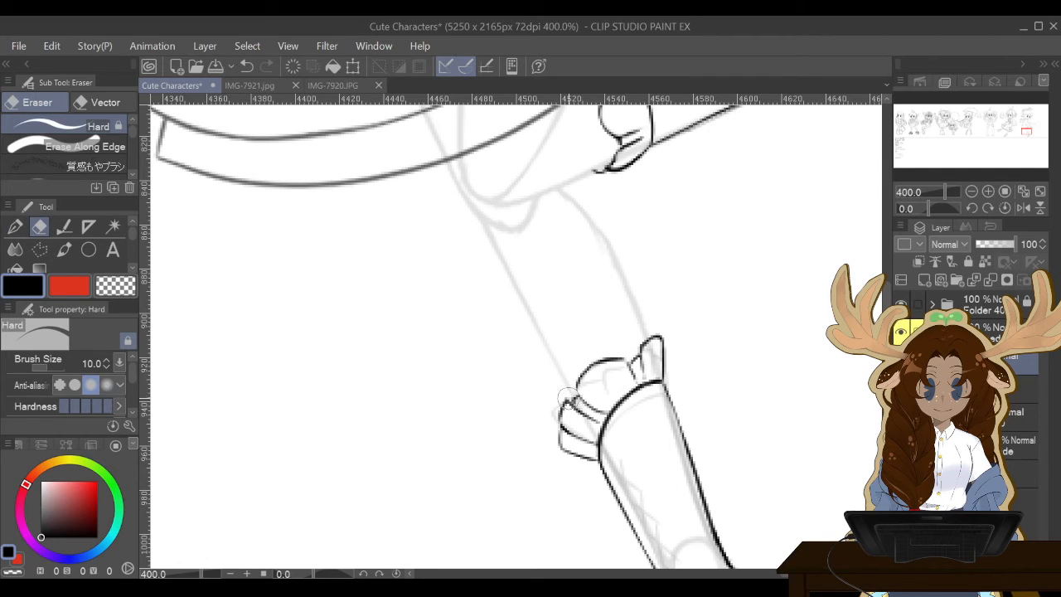
key(p)
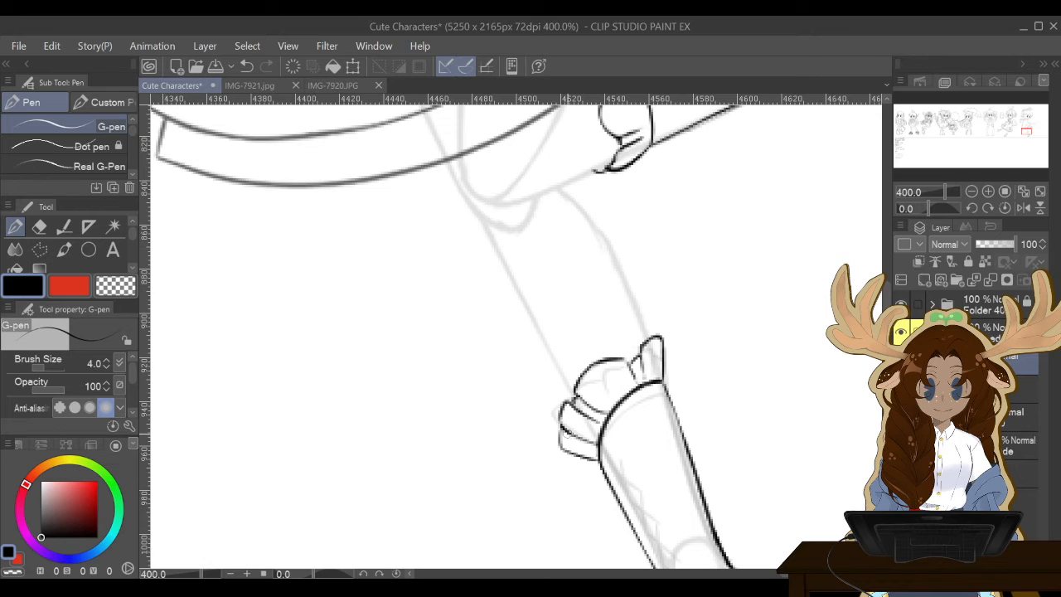
Rework the lower part of the cuff's front scallop, undoing a trial fold, trimming the old line and inking a short fold near its bottom edge.
drag(566, 437, 598, 447)
click(246, 67)
click(39, 227)
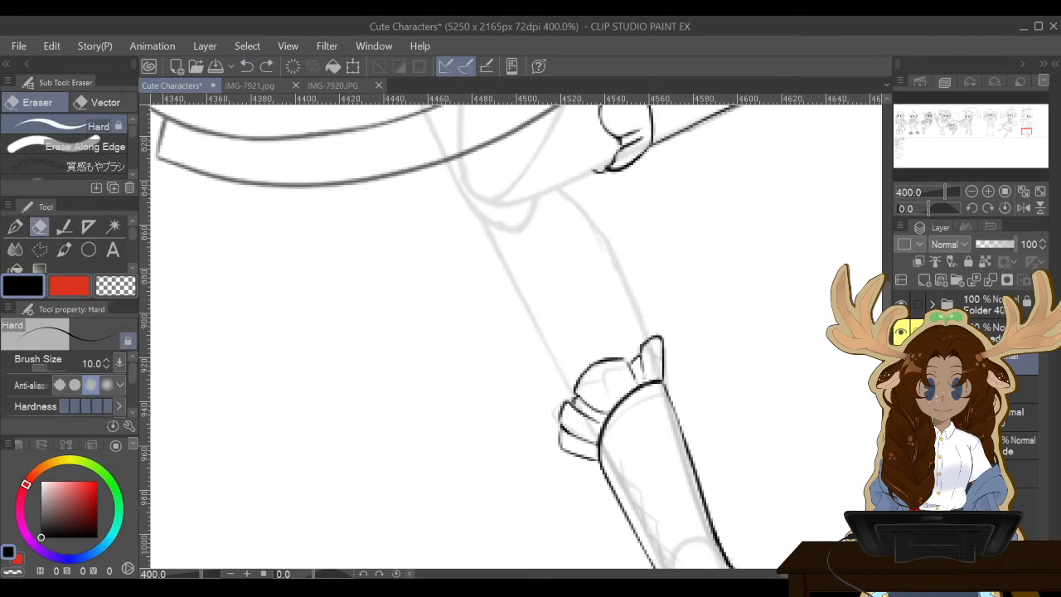
drag(592, 448, 588, 432)
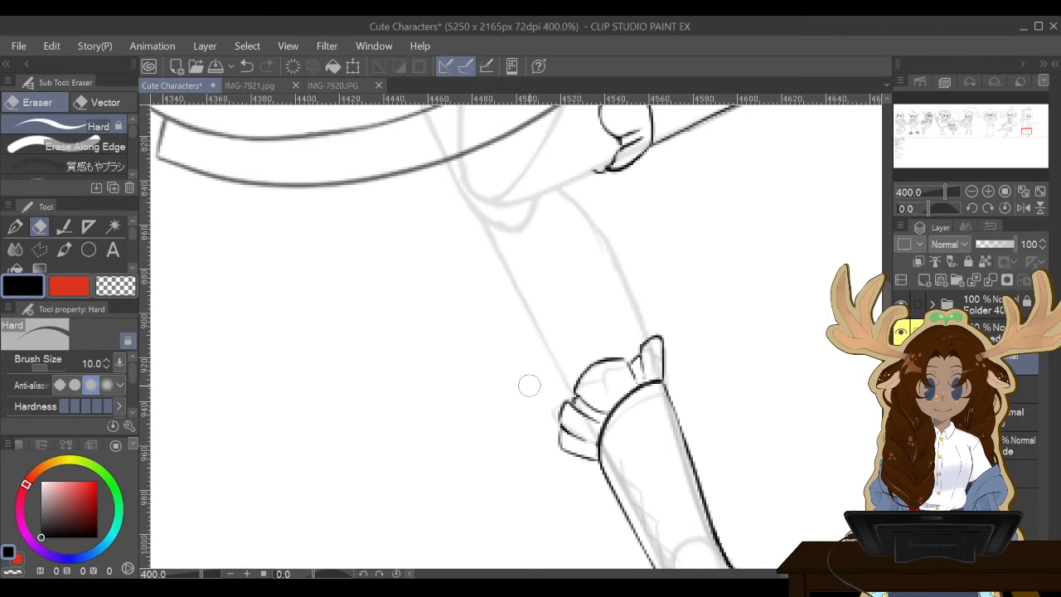
click(15, 226)
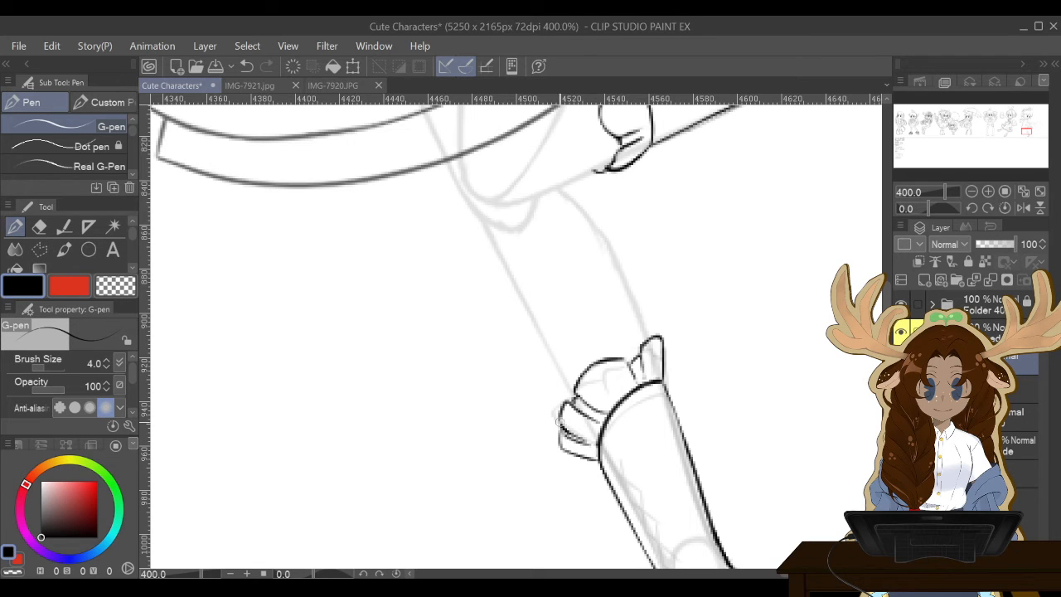
scroll(560, 423, down, 5)
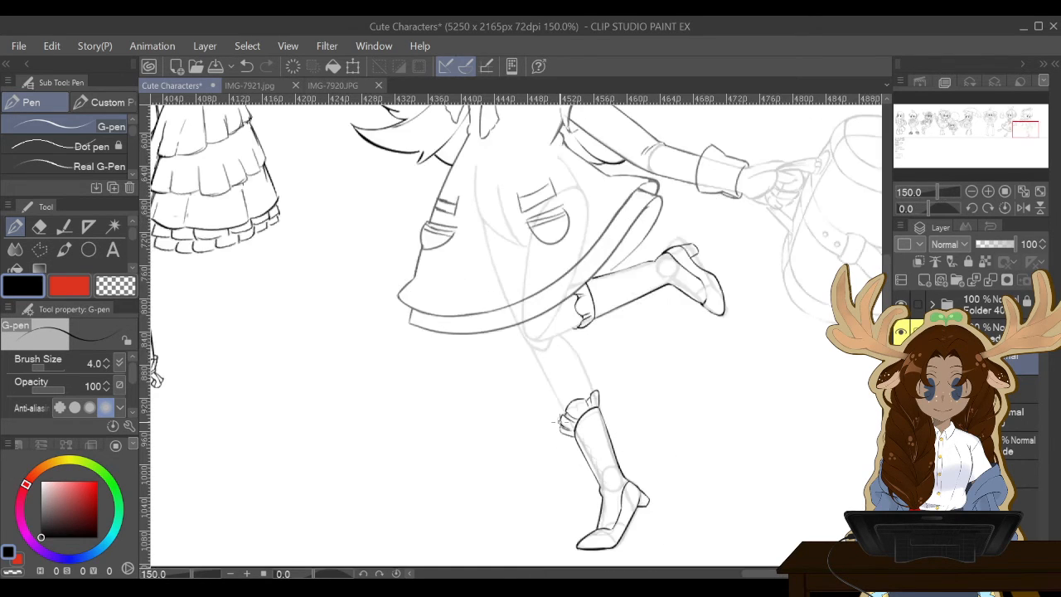
scroll(554, 422, up, 5)
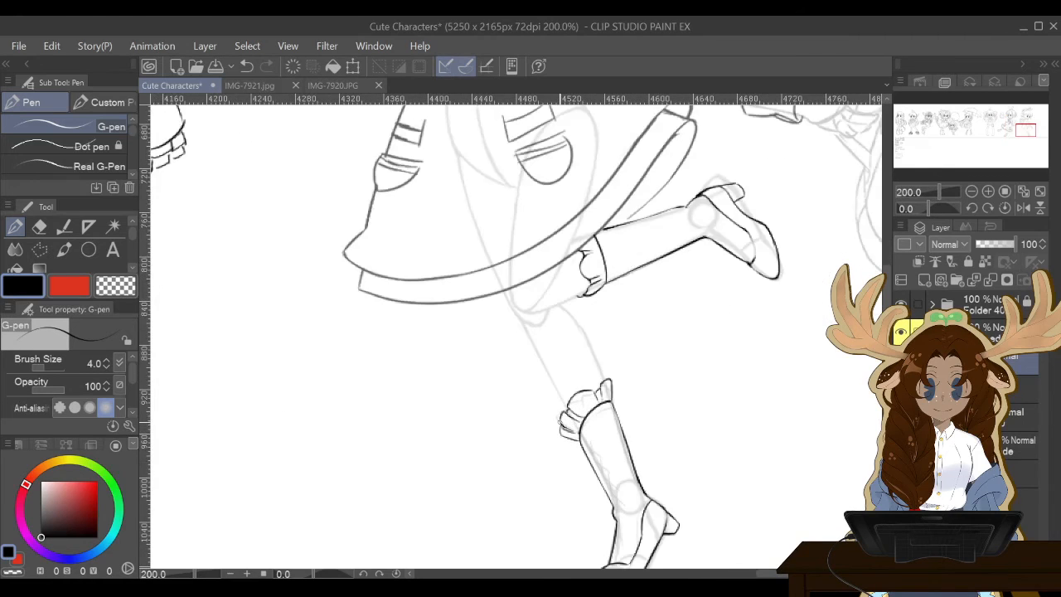
Select the lowest ruffle fold on the standing leg's boot top, pull it in slightly with Free Transform, and clear the selection.
click(38, 250)
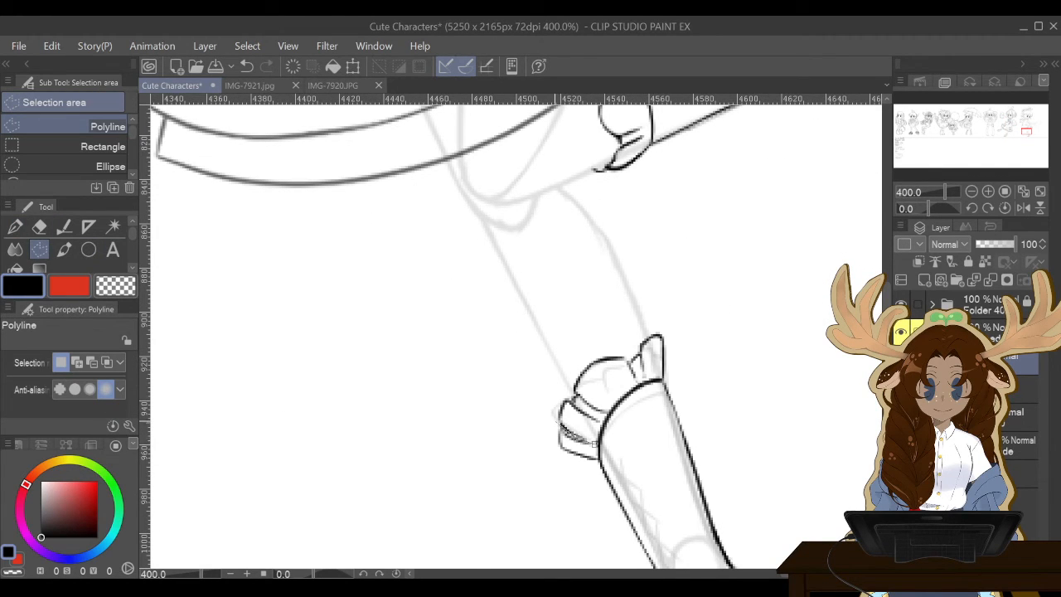
click(560, 424)
click(548, 441)
click(560, 466)
click(590, 472)
click(597, 463)
click(594, 444)
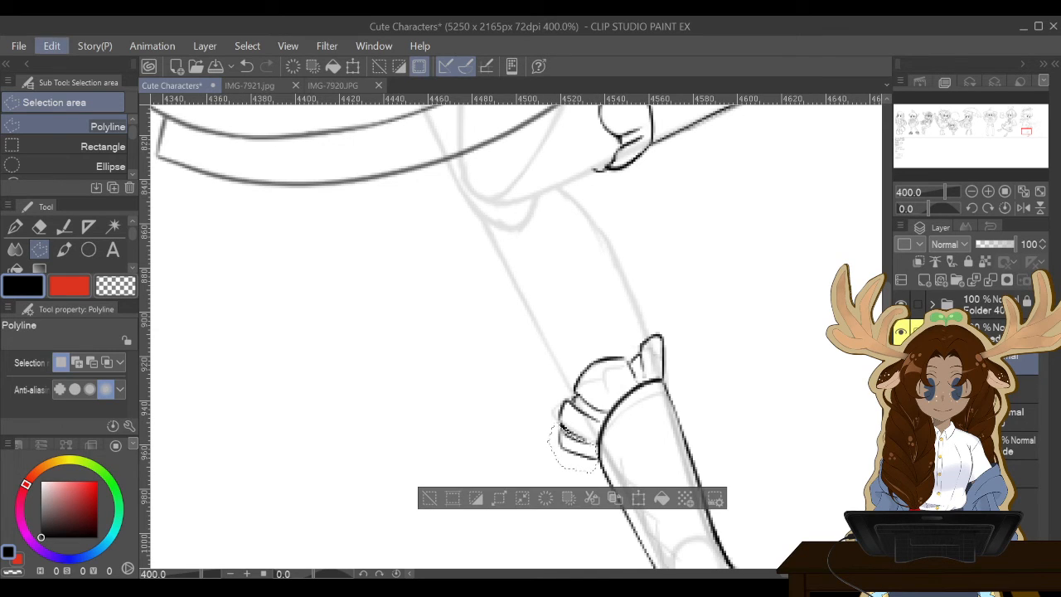
key(ctrl+shift+t)
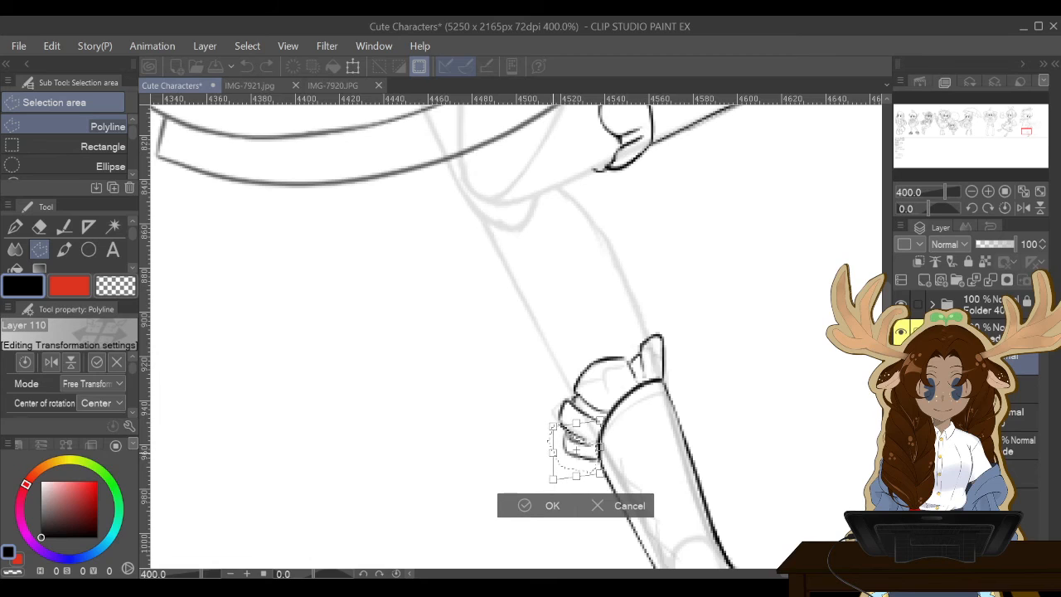
key(Return)
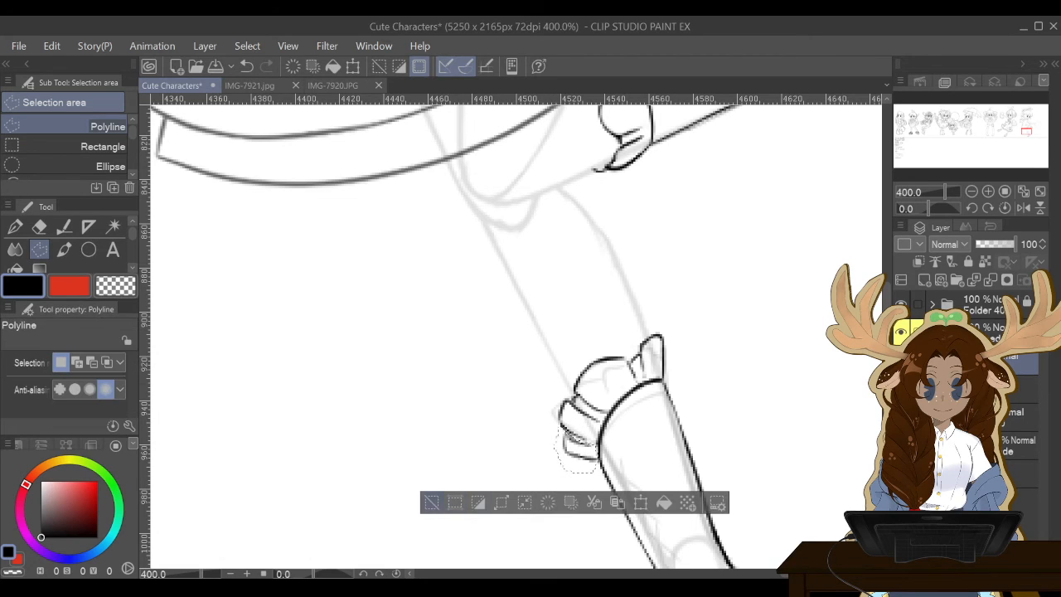
key(ctrl+d)
Redraw the outer edge of the boot's lowest ruffle fold with the black G-pen at size 4.
key(p)
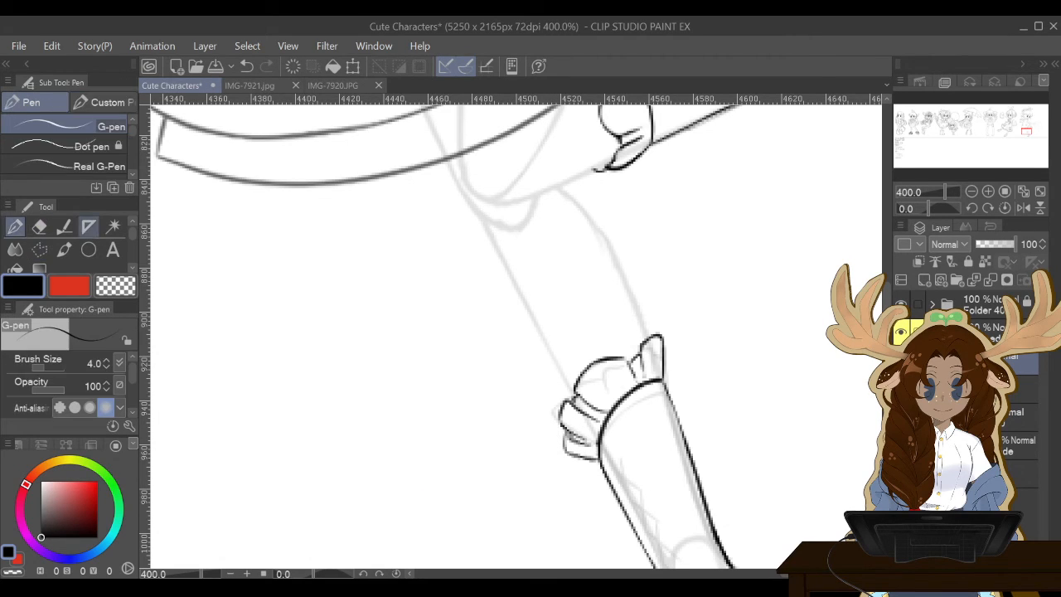
mouse_move(561, 439)
mouse_down()
mouse_move(564, 452)
mouse_move(598, 458)
mouse_up()
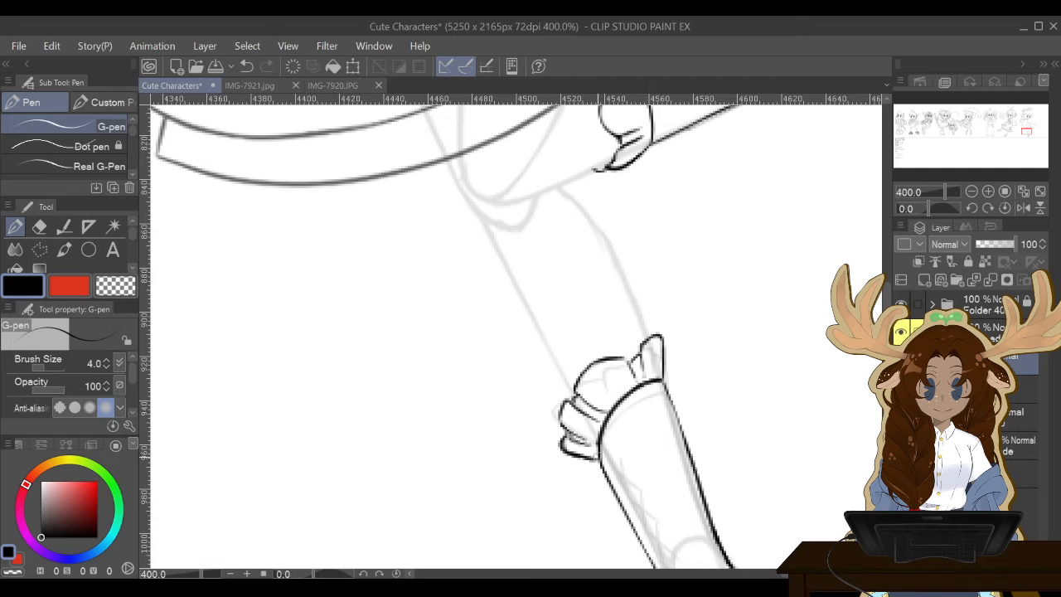
click(39, 227)
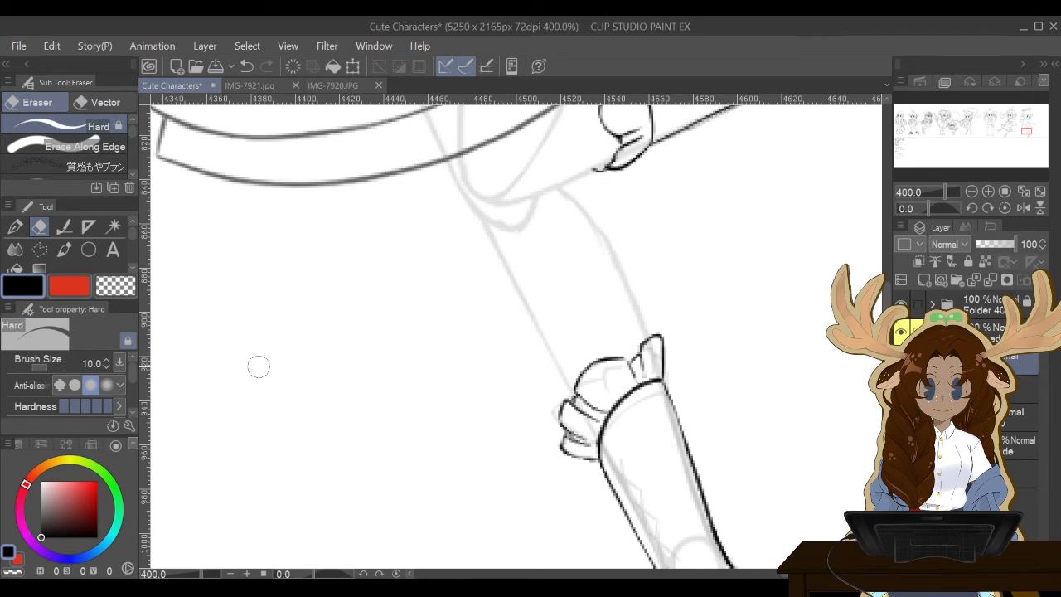
Examine the running girl's boots and legs up close and against the neighbouring characters for overall proportion.
scroll(258, 368, down, 4)
scroll(259, 370, up, 2)
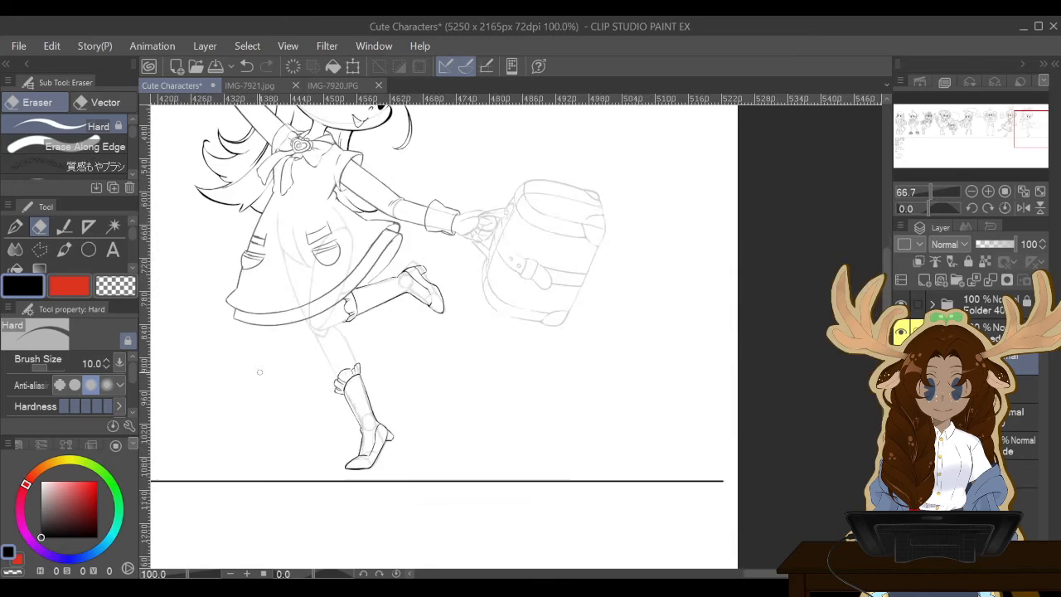
scroll(259, 372, up, 1)
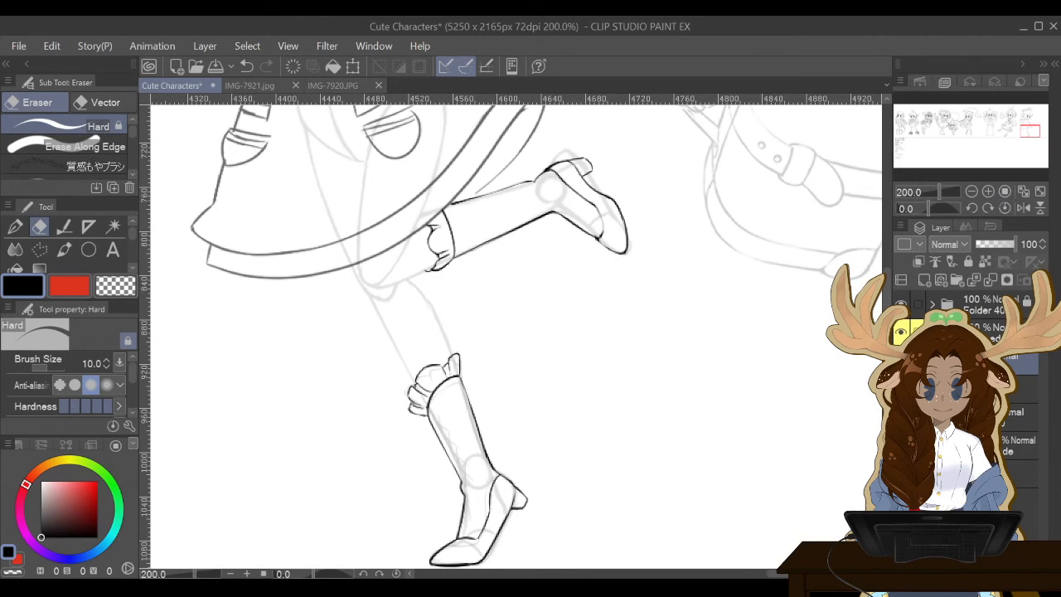
scroll(544, 331, down, 4)
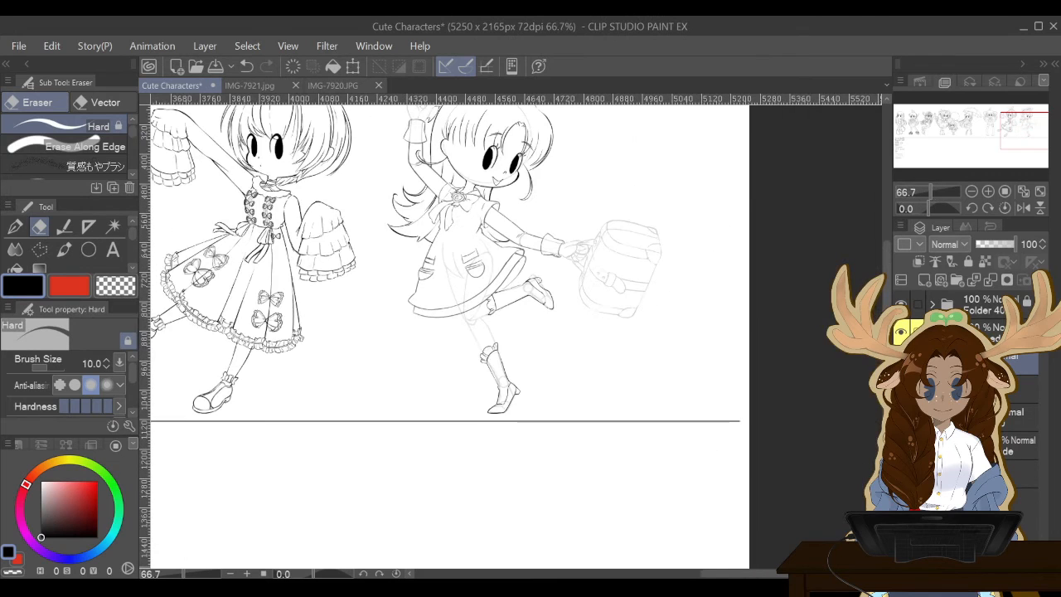
scroll(515, 338, up, 1)
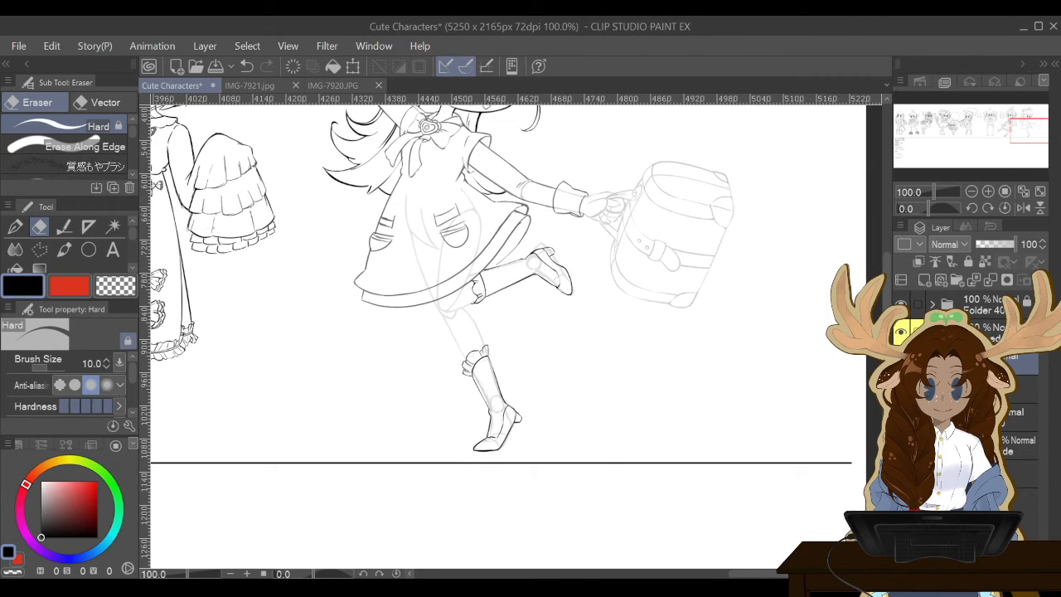
scroll(520, 335, up, 2)
scroll(518, 336, down, 3)
scroll(517, 335, down, 3)
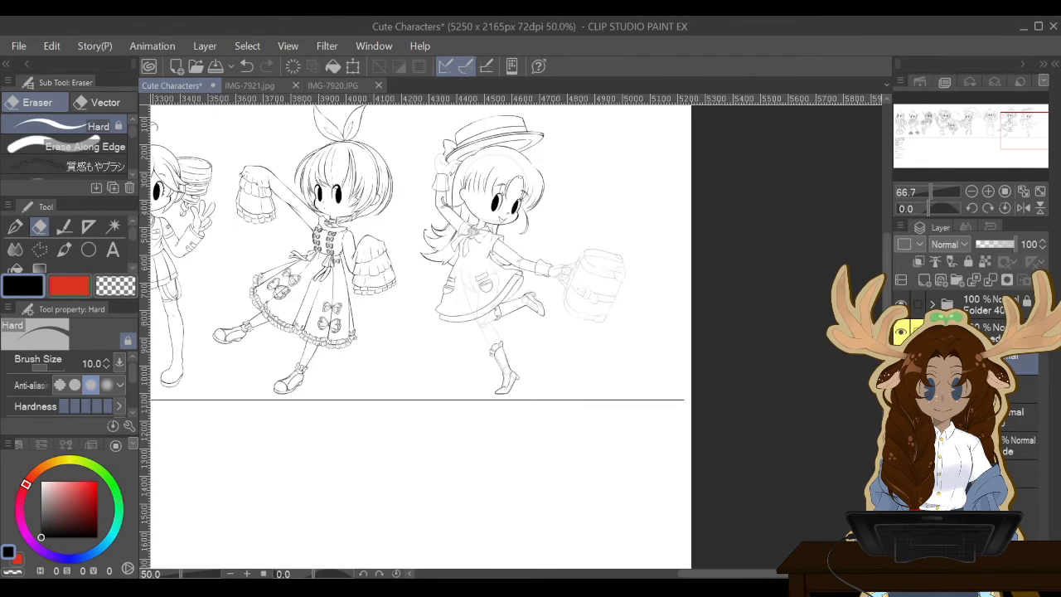
scroll(514, 326, up, 4)
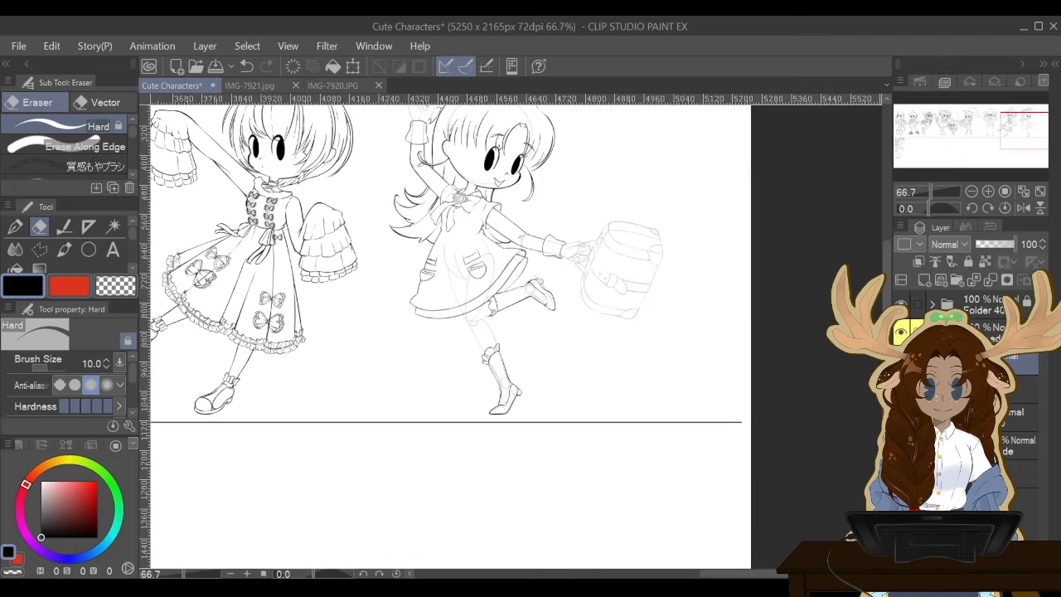
drag(886, 280, 886, 239)
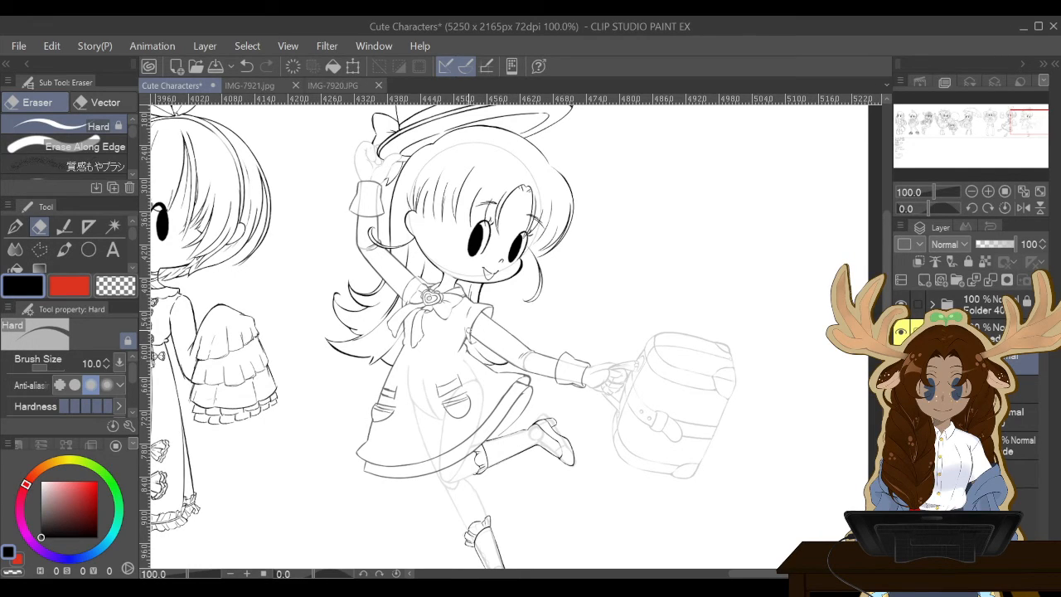
Add a new layer folder to the running girl's layer stack.
scroll(467, 332, up, 6)
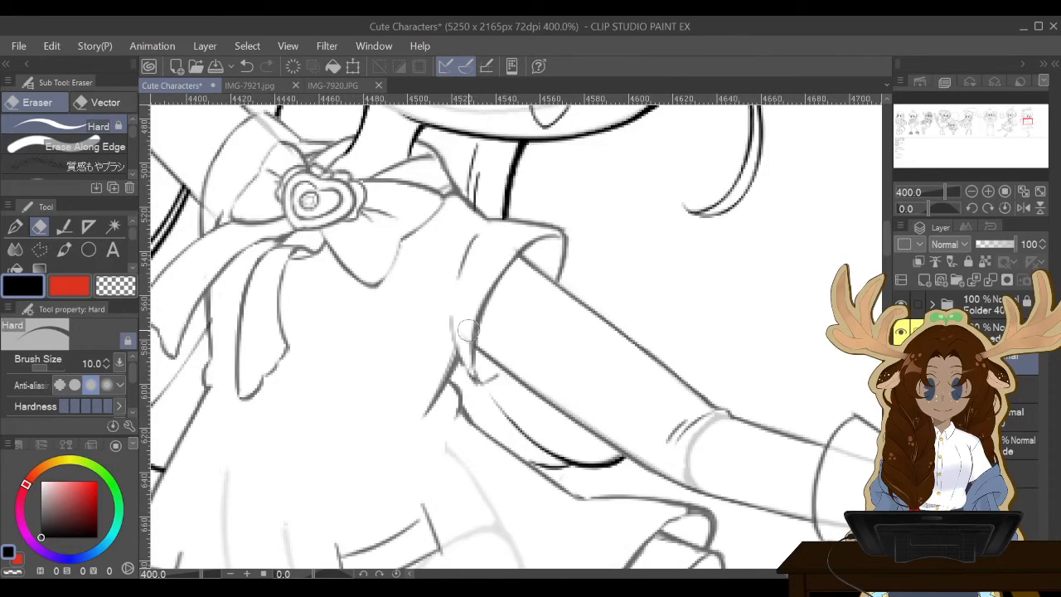
click(468, 331)
click(956, 280)
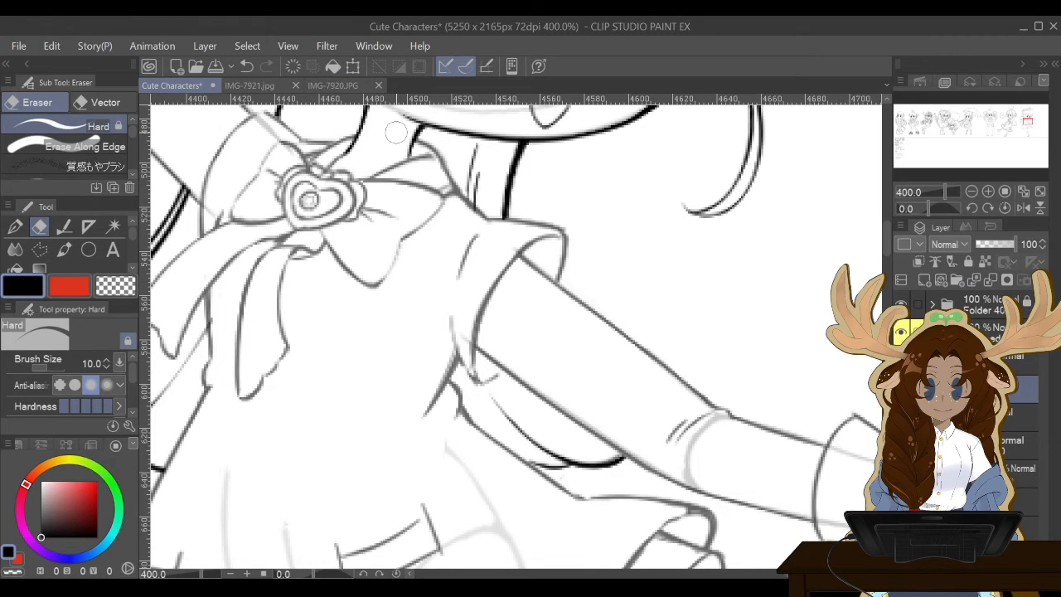
scroll(396, 131, down, 5)
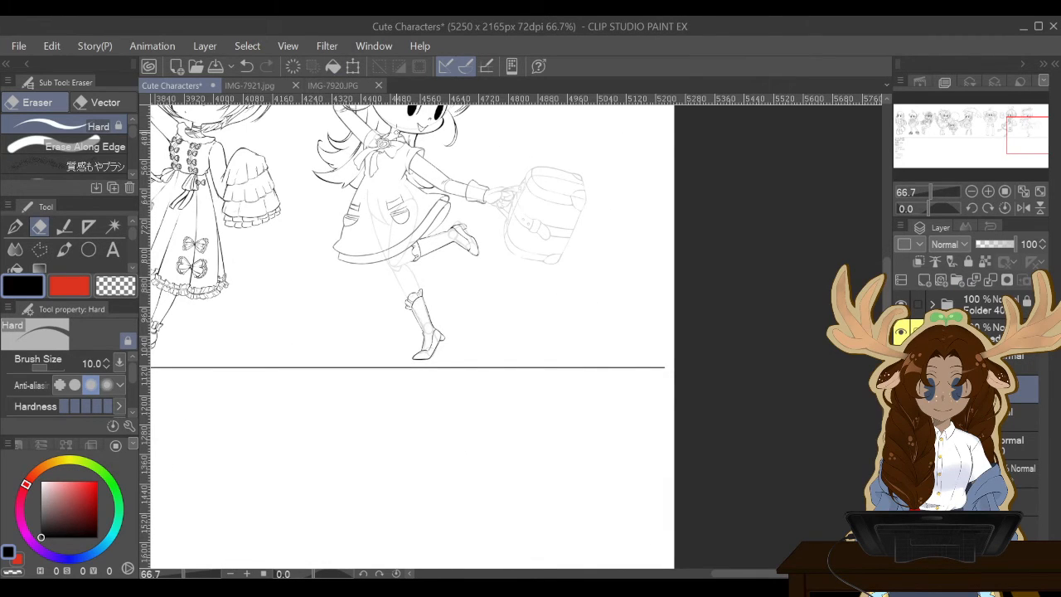
click(1018, 417)
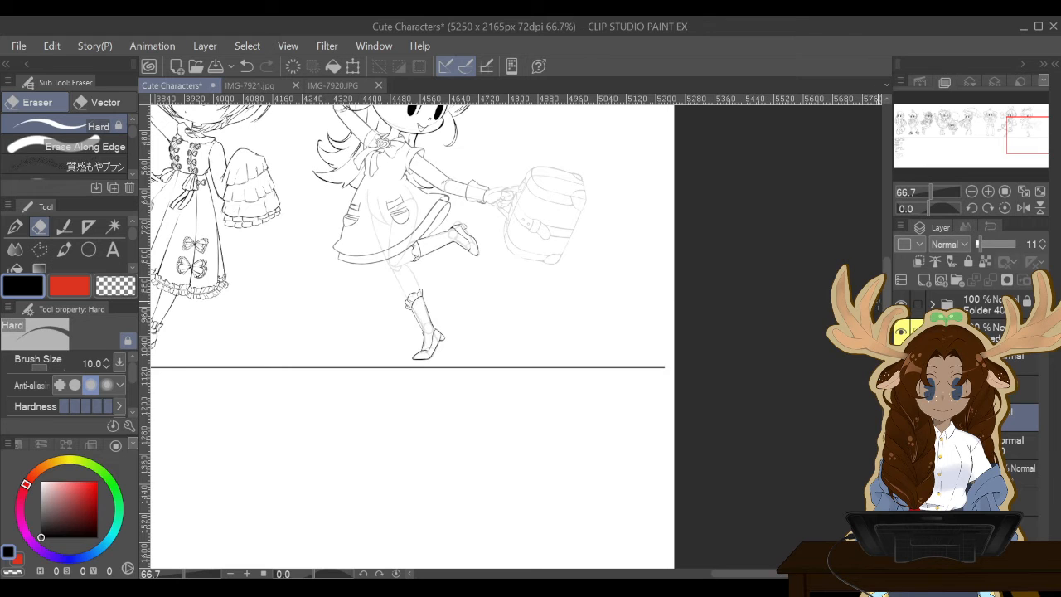
scroll(406, 332, up, 3)
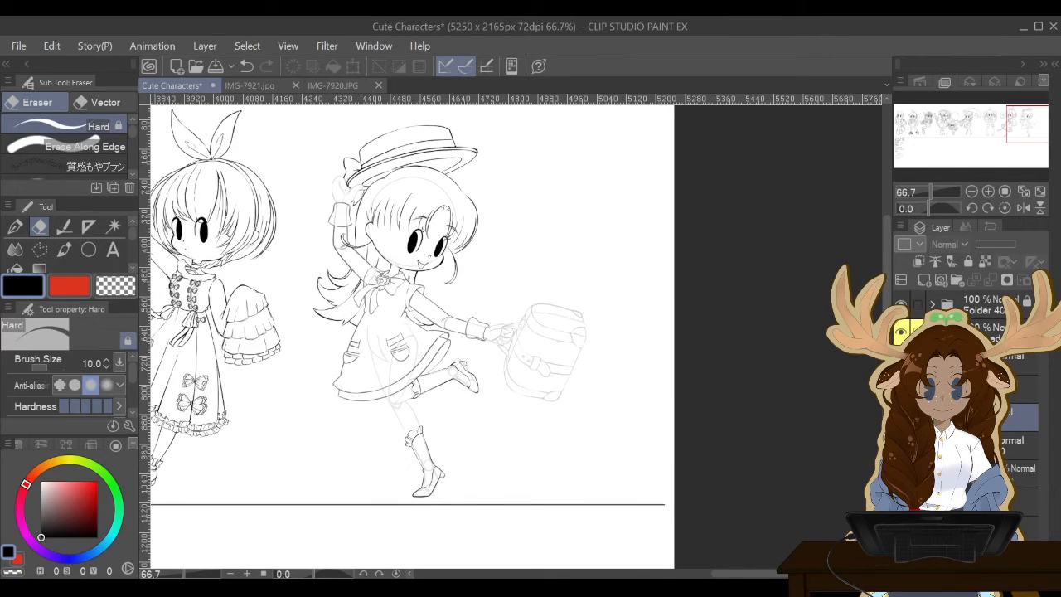
key(ctrl+t)
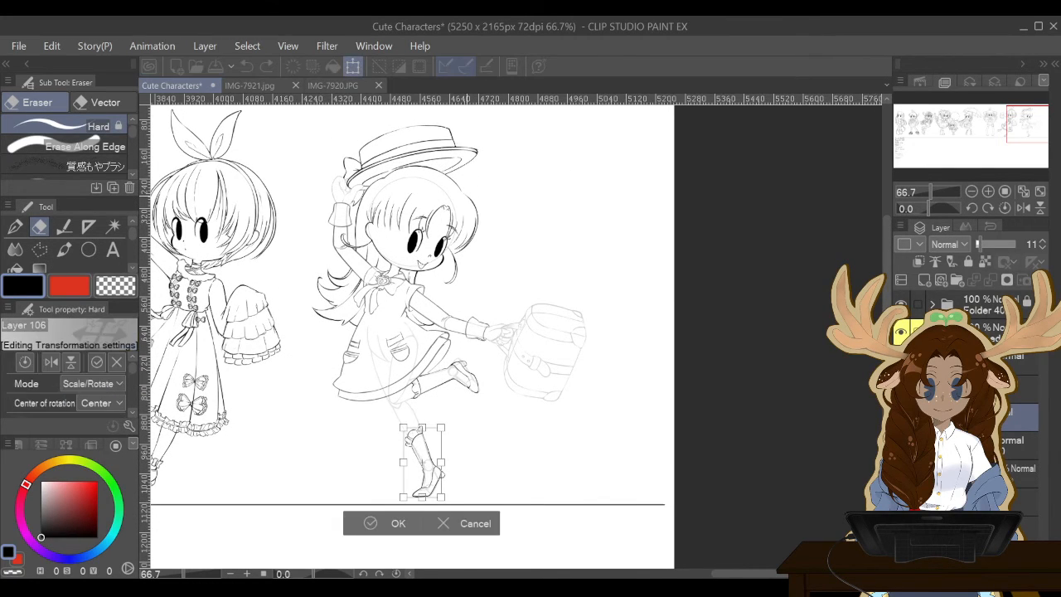
click(443, 523)
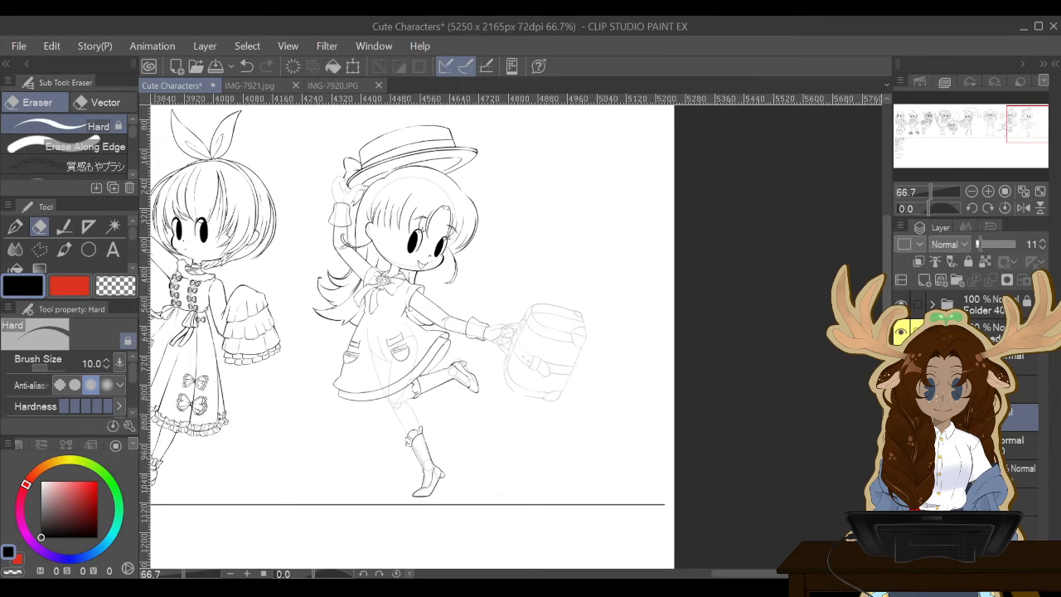
Merge the 11% opacity boot layer into the one below and move the entry above it lower in the layer stack.
key(ctrl+e)
click(1020, 388)
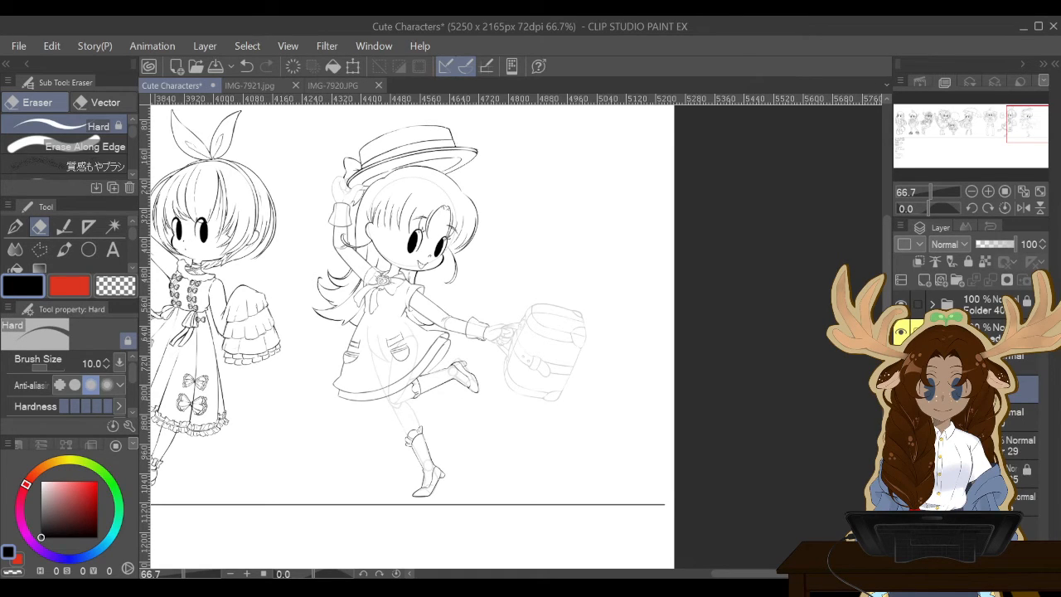
drag(1019, 389, 1019, 431)
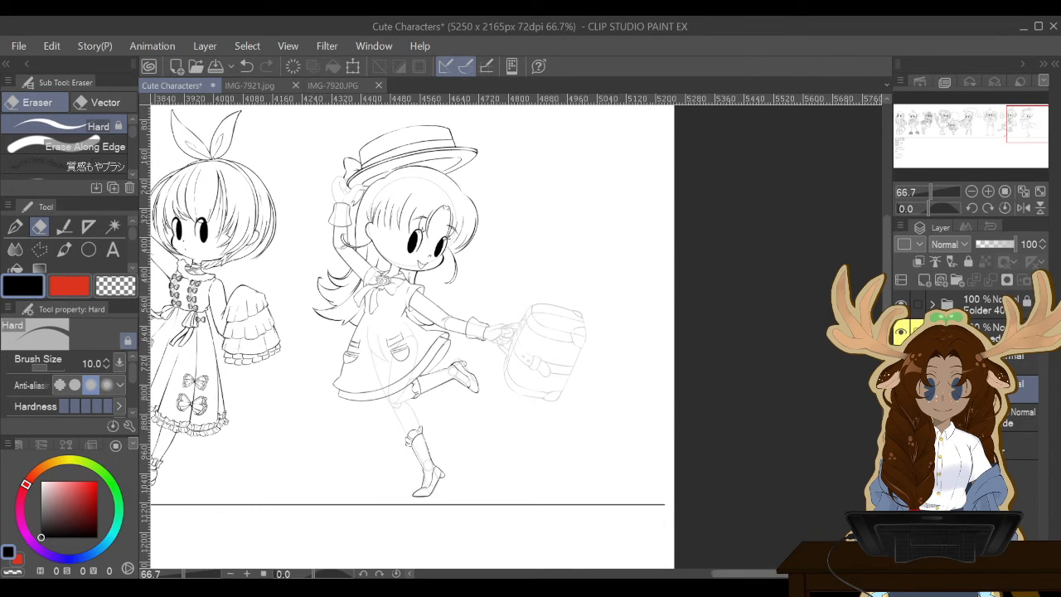
Outline the running girl's raised leg and boot with a polyline selection.
drag(732, 573, 712, 573)
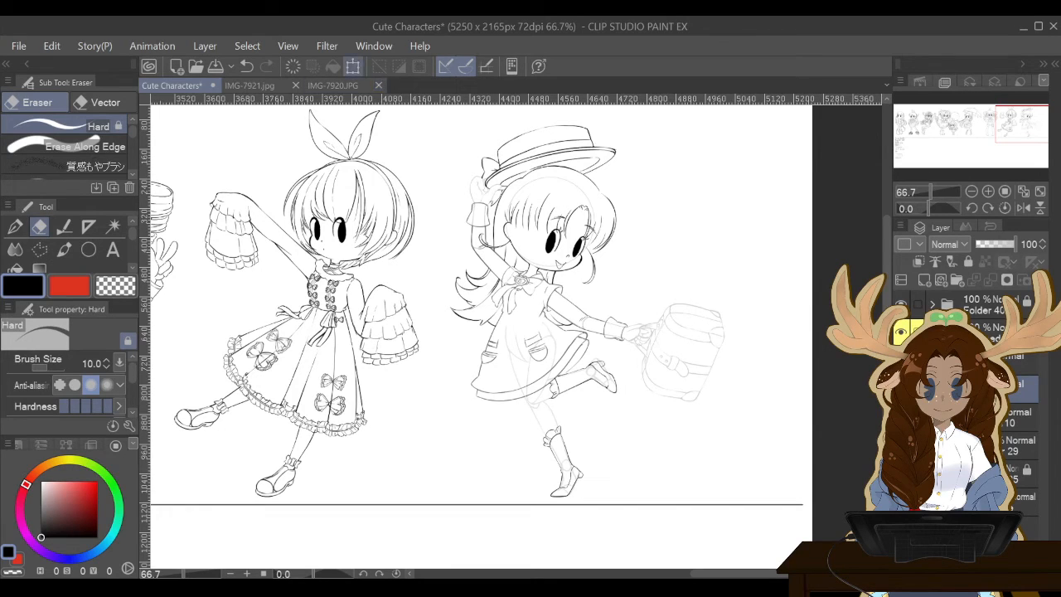
click(39, 249)
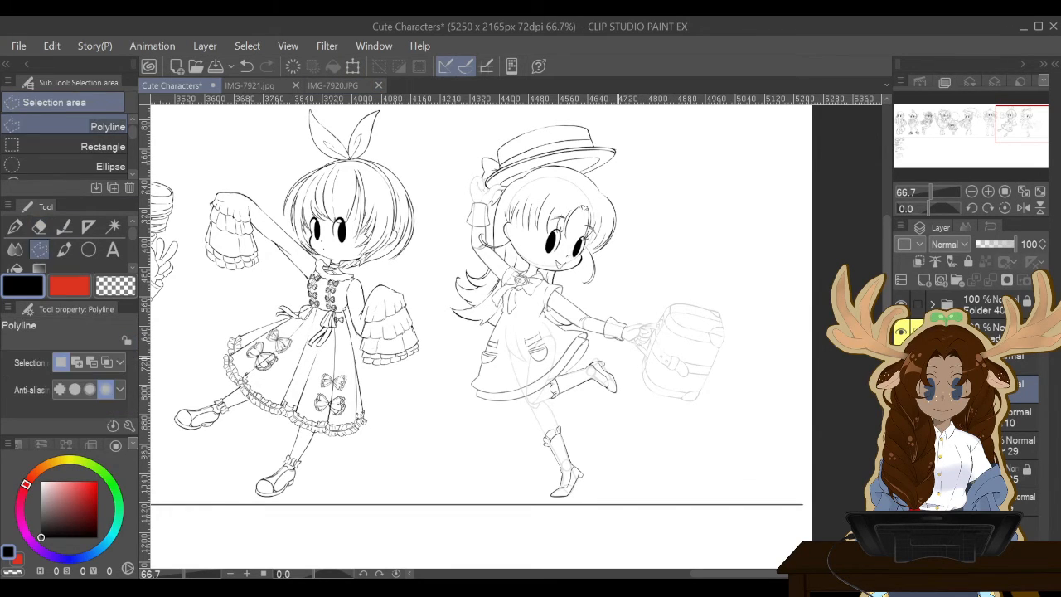
click(622, 352)
click(567, 353)
click(534, 375)
click(542, 404)
click(572, 412)
click(618, 405)
click(633, 385)
click(622, 352)
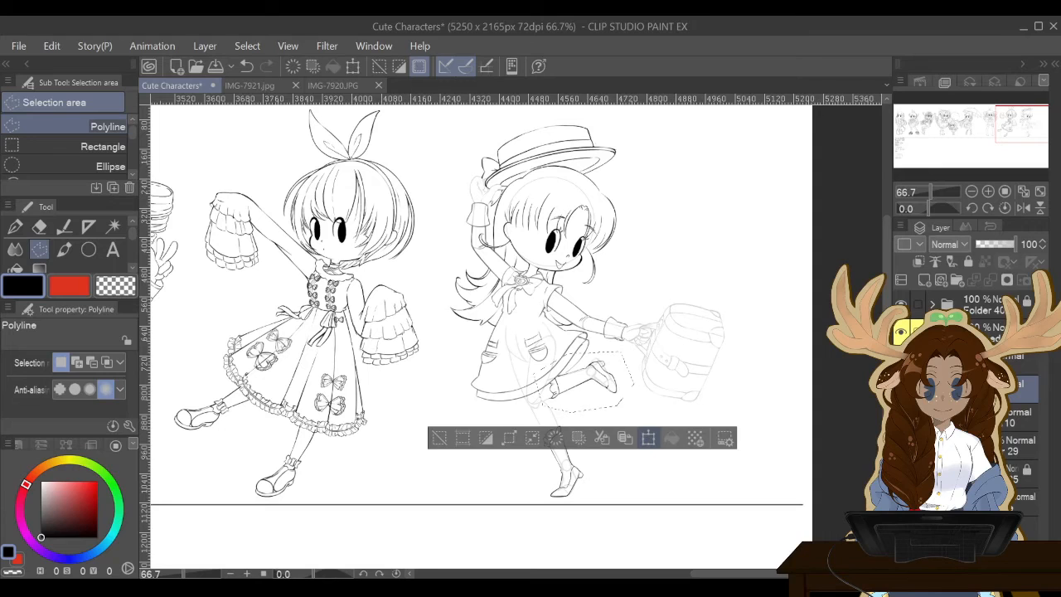
click(648, 438)
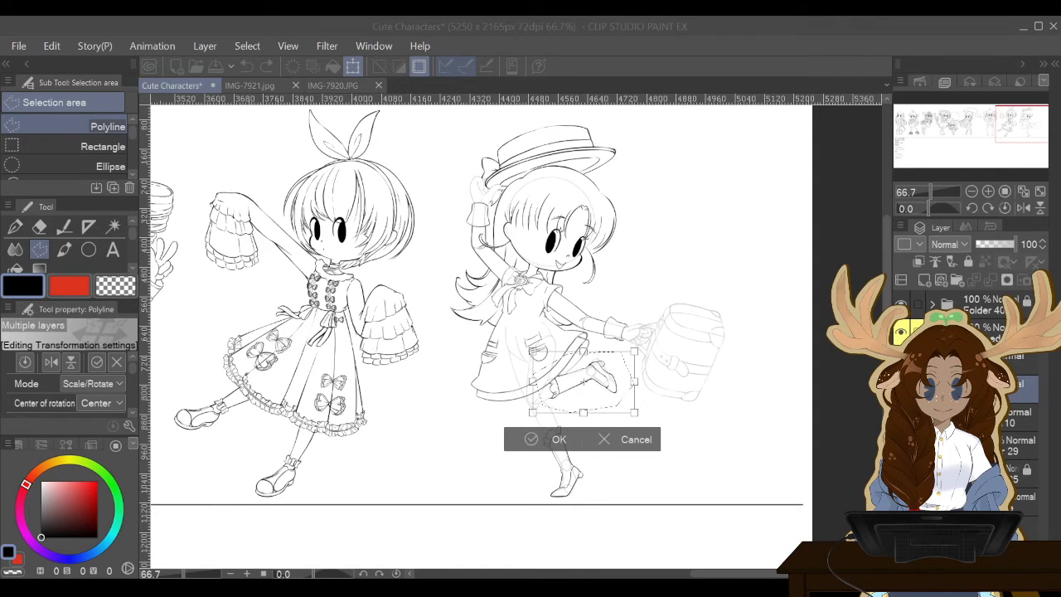
key(Return)
On the boot line art layer, enlarge the selected raised leg slightly, nudge it into place against the skirt hem, and deselect.
click(1019, 416)
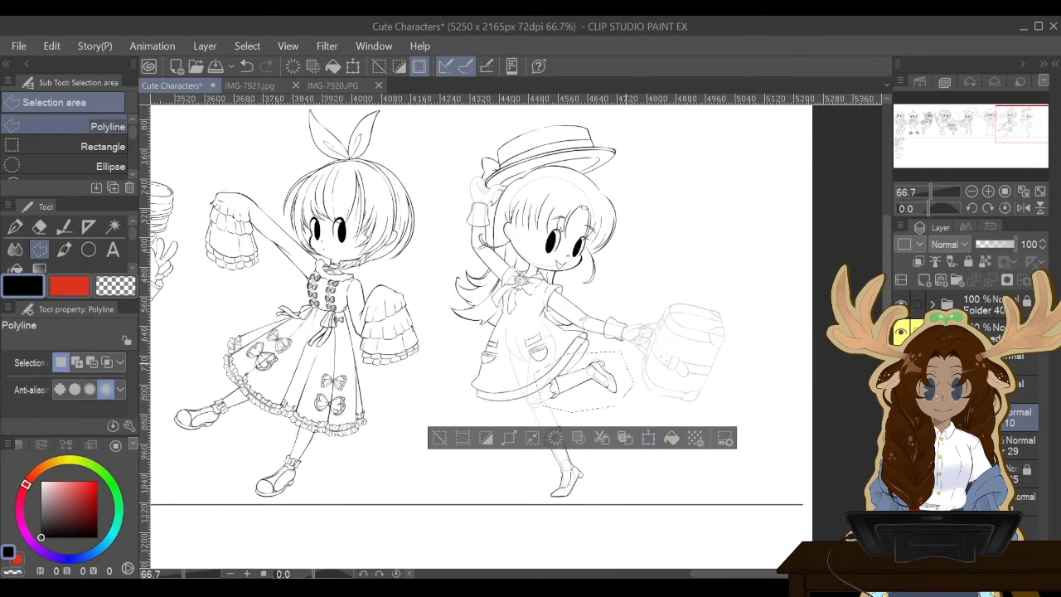
click(648, 437)
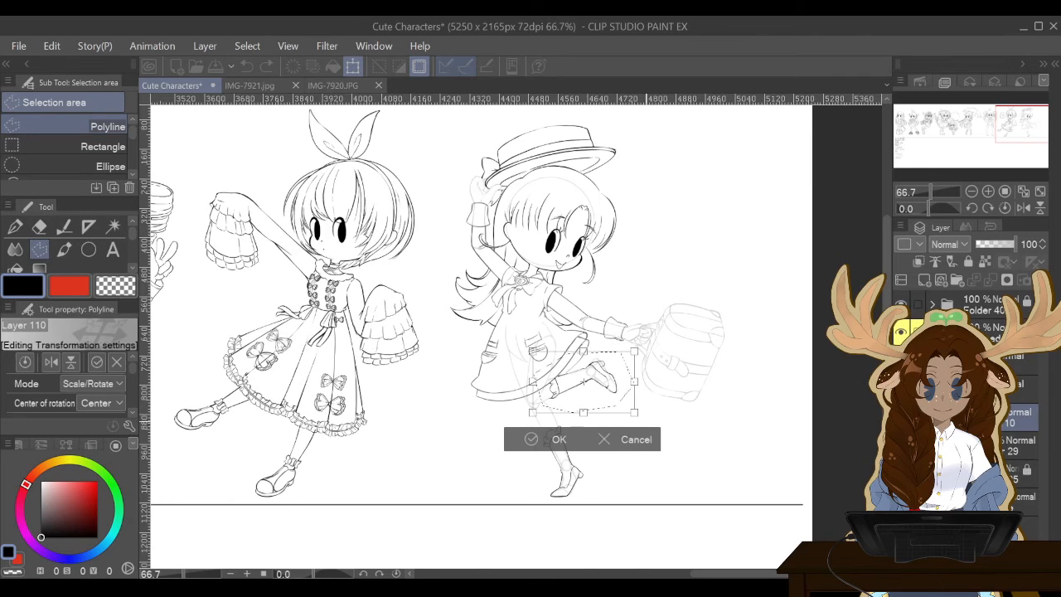
drag(634, 351, 643, 346)
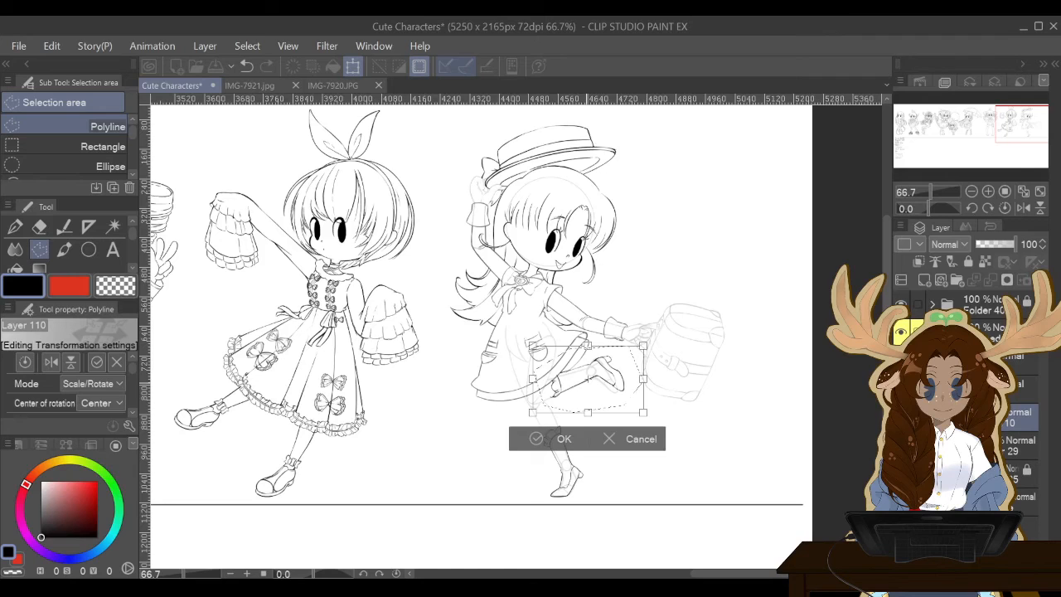
scroll(585, 383, up, 3)
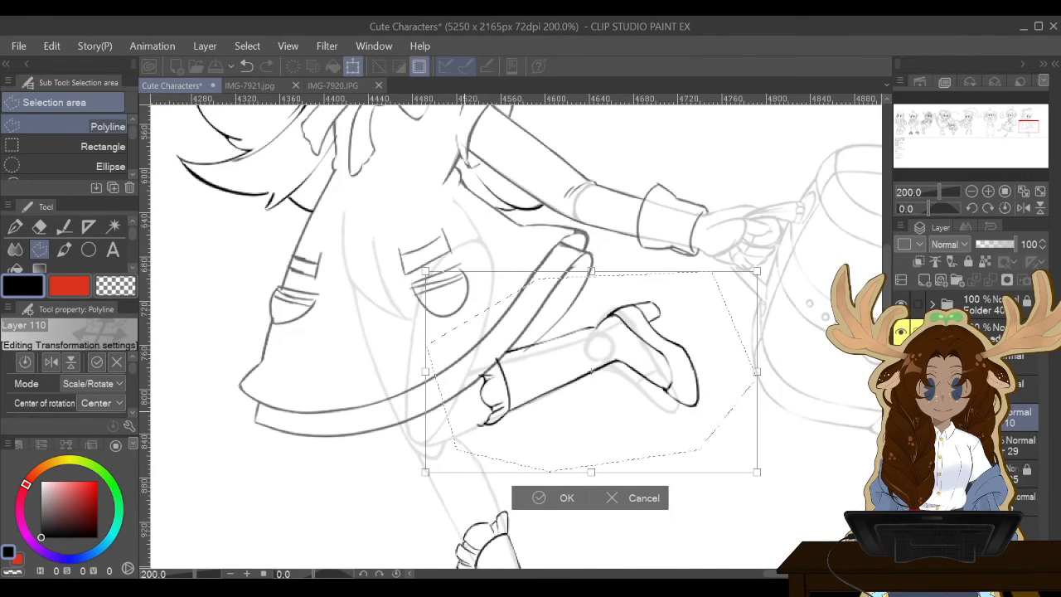
drag(464, 411, 466, 412)
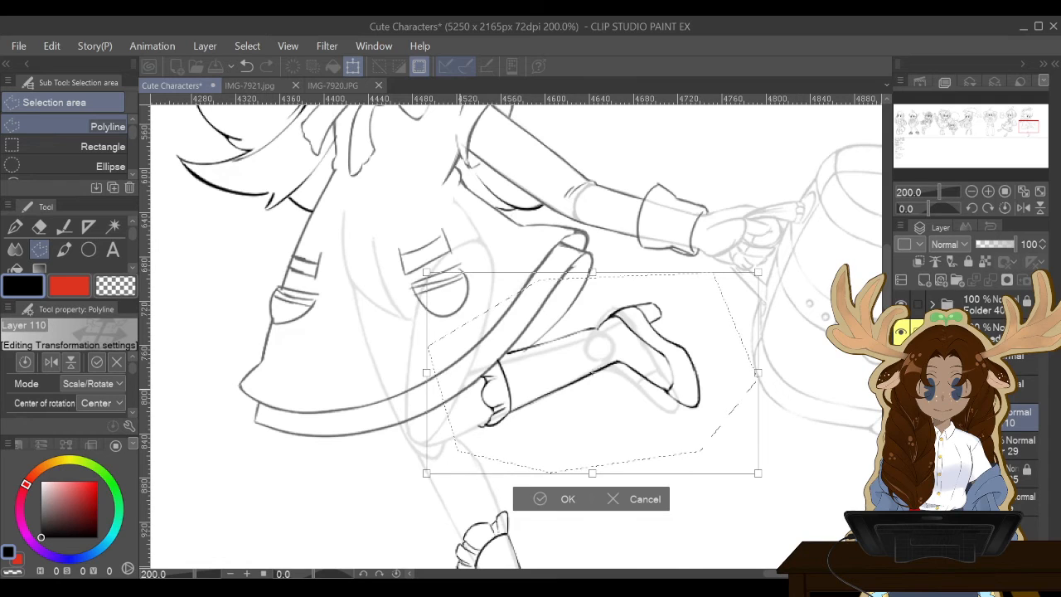
drag(591, 372, 593, 374)
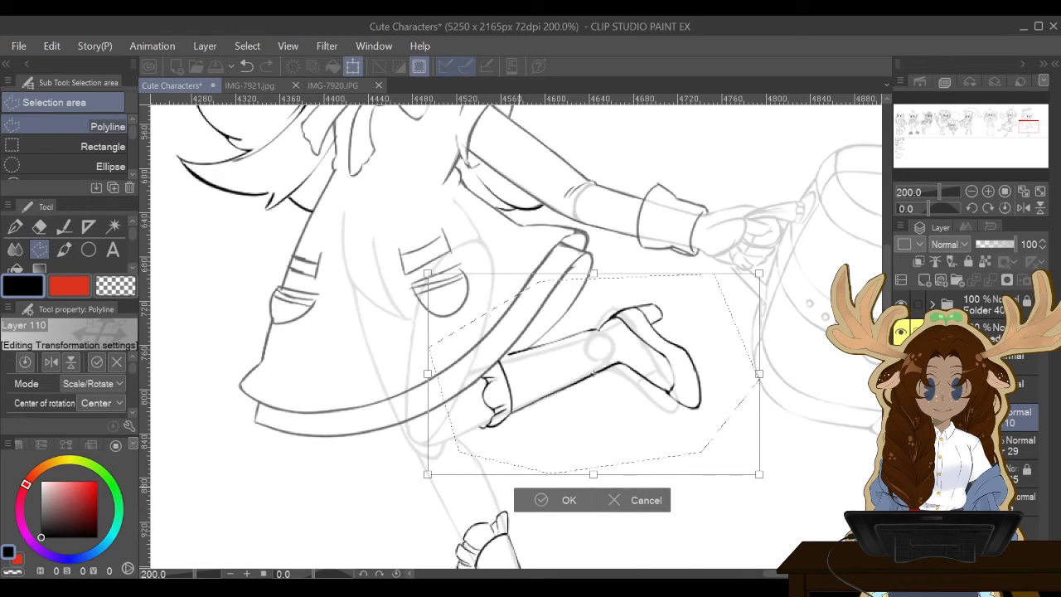
key(Return)
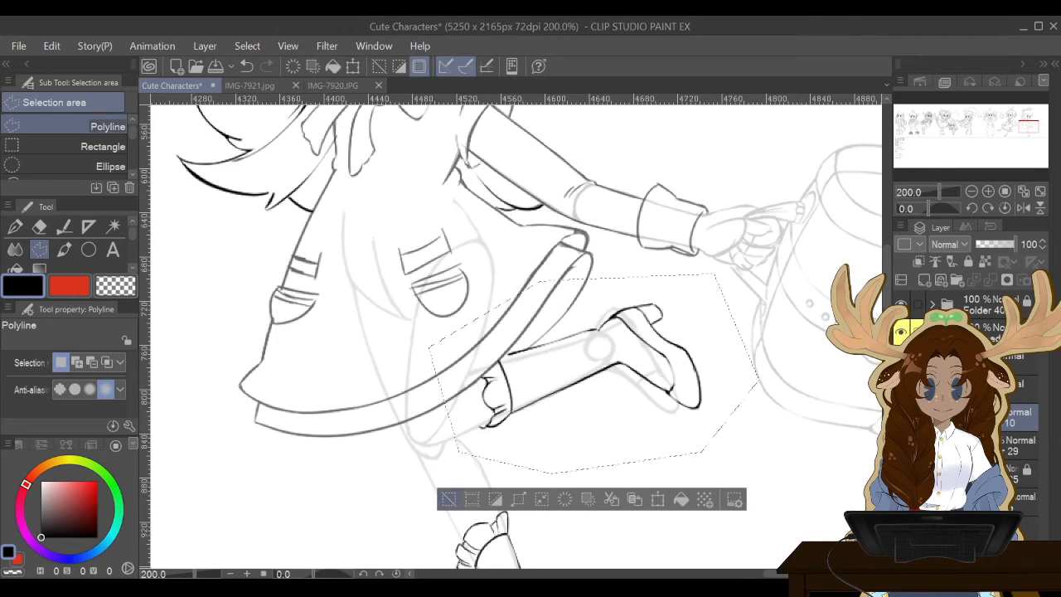
click(448, 498)
scroll(514, 331, down, 5)
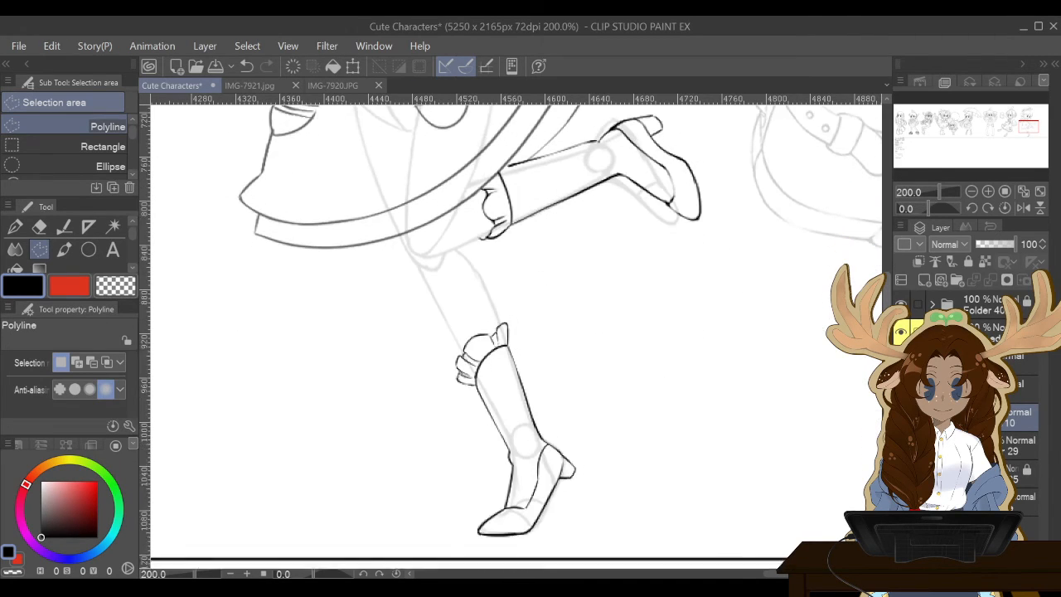
Outline the running girl's standing leg and boot with a closed polyline selection.
click(485, 278)
click(464, 278)
click(417, 339)
click(437, 449)
click(460, 532)
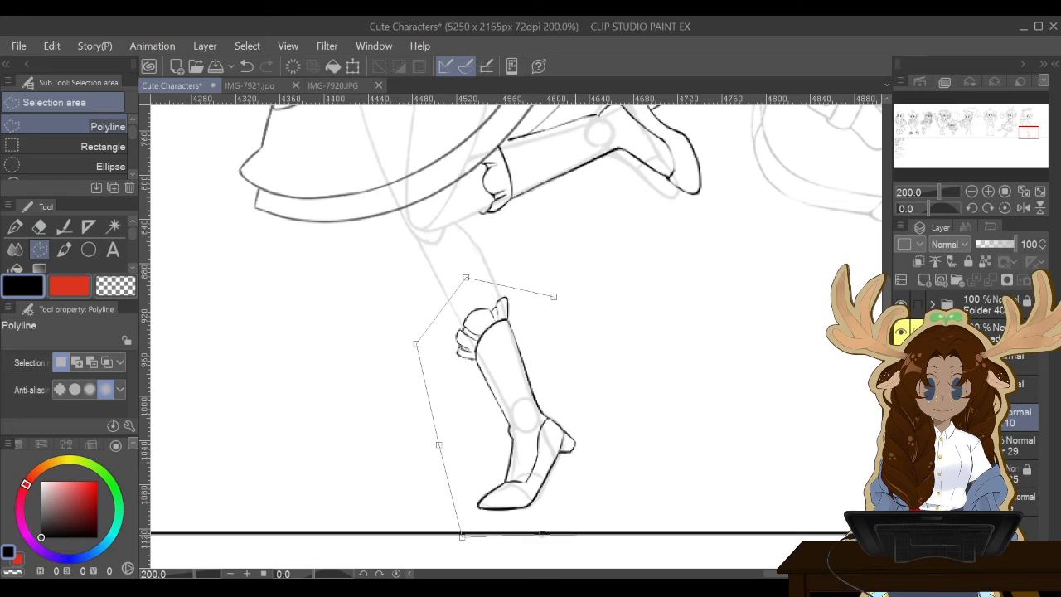
click(543, 533)
click(607, 499)
click(612, 413)
click(553, 296)
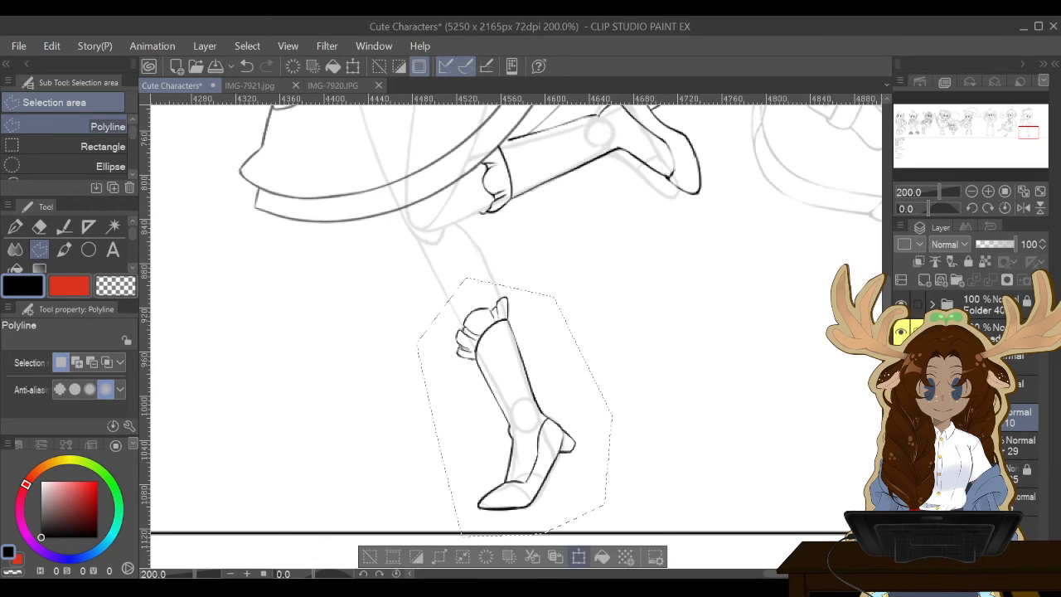
Enlarge the selected standing leg and boot slightly, extending the foot downward, and deselect.
click(579, 556)
drag(514, 537, 520, 550)
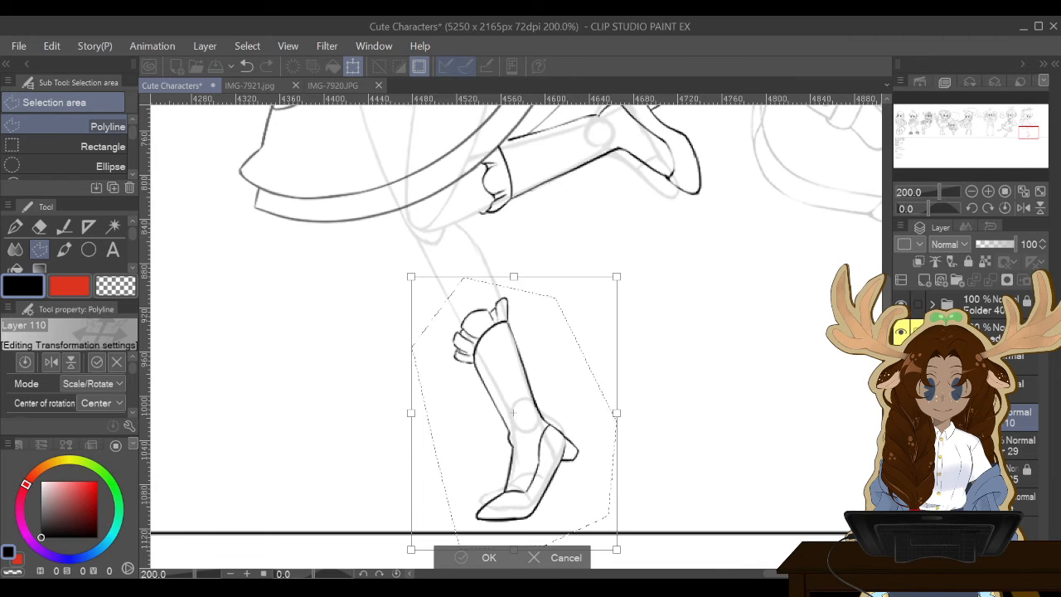
key(Return)
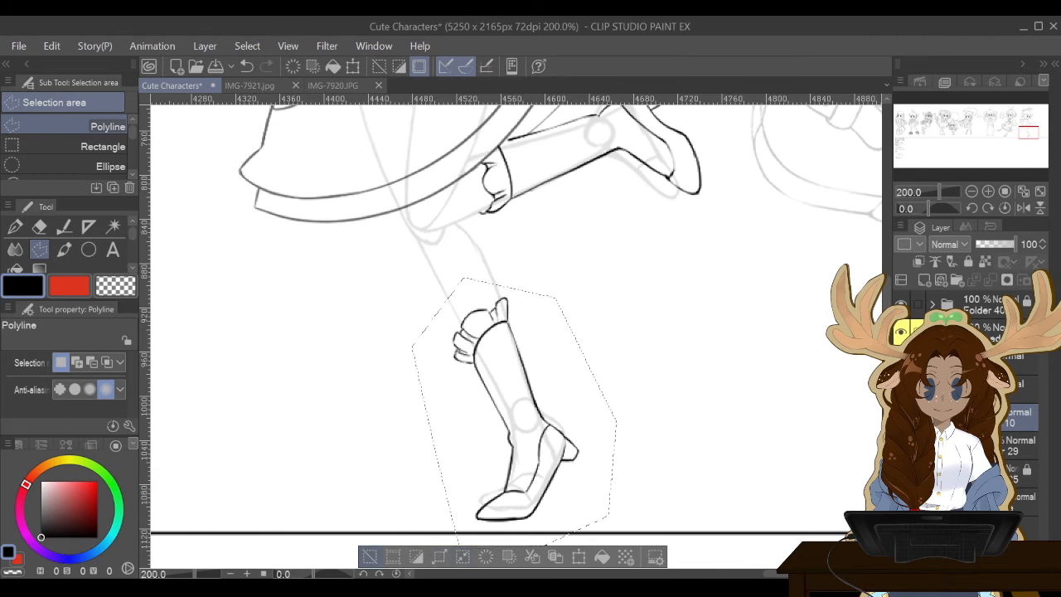
click(369, 556)
scroll(372, 555, up, 4)
scroll(372, 554, down, 7)
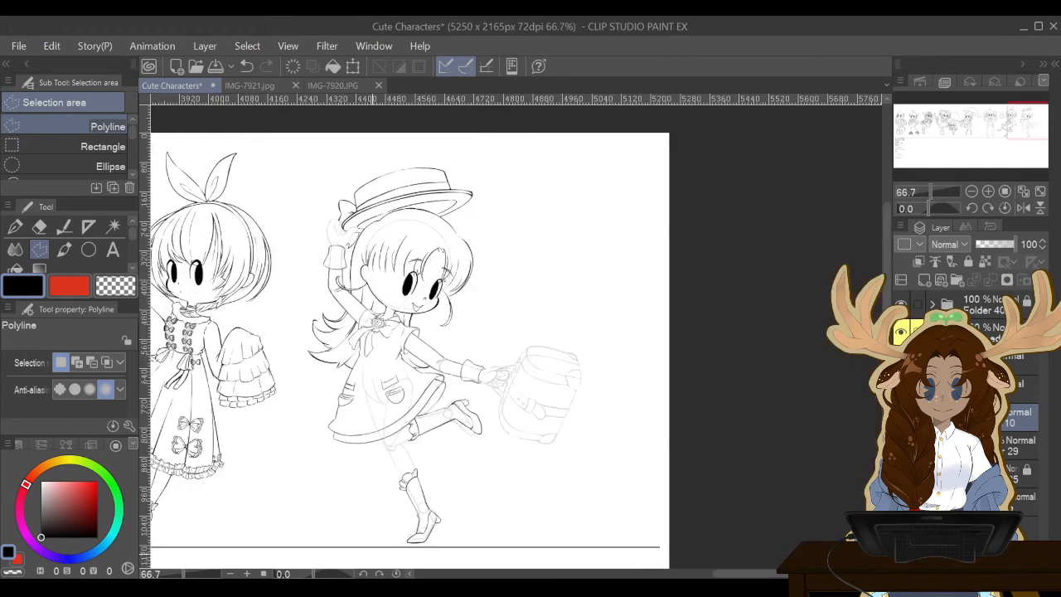
Examine the running girl's overall pose and proportions, checking a line art layer by toggling its visibility.
scroll(372, 554, up, 2)
click(932, 383)
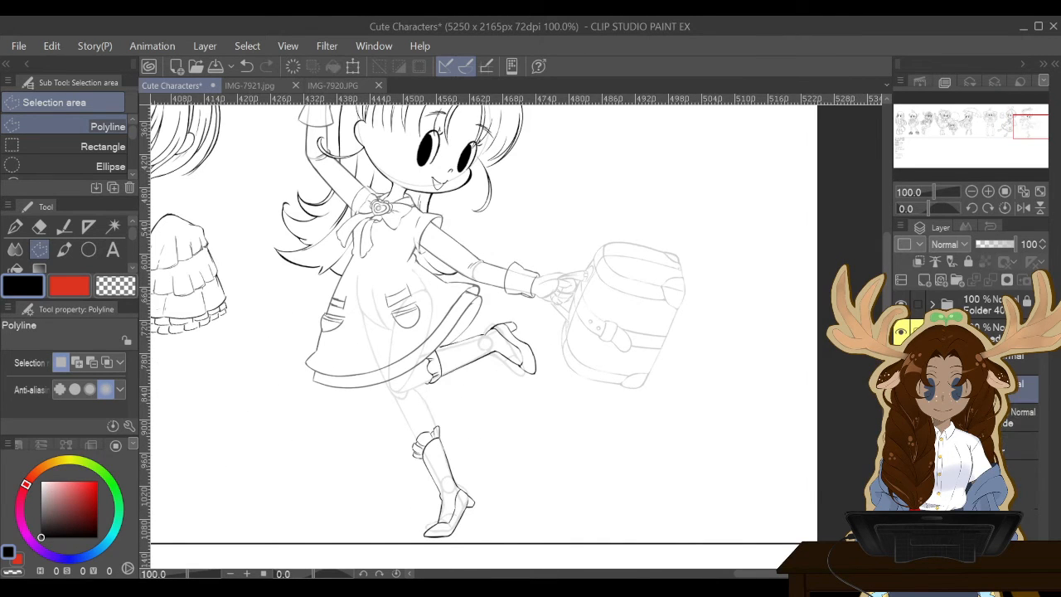
click(900, 387)
click(900, 387)
drag(885, 270, 886, 228)
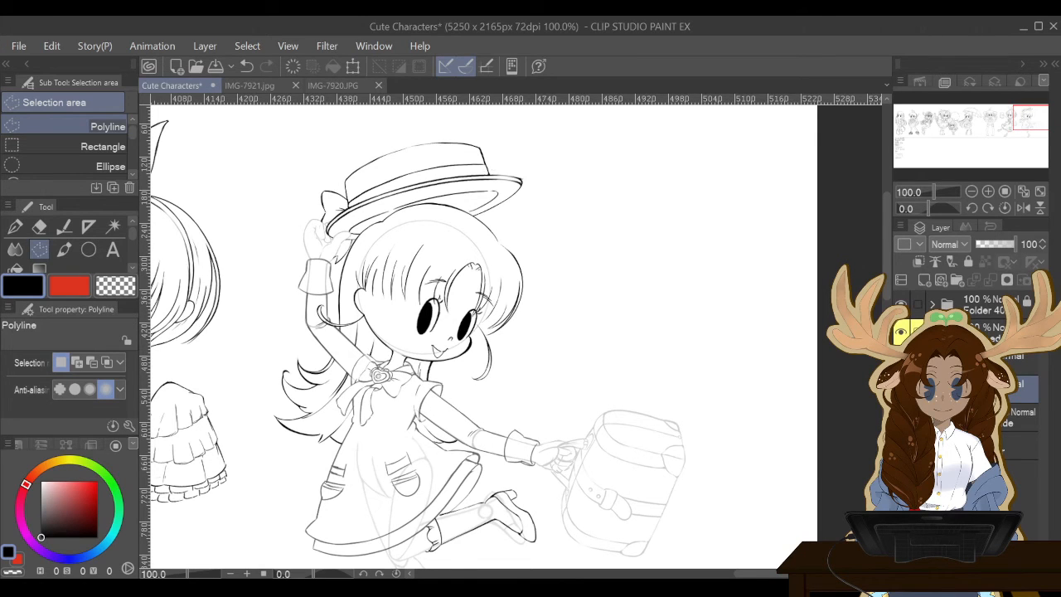
key(ctrl+minus)
key(ctrl+minus)
key(ctrl+plus)
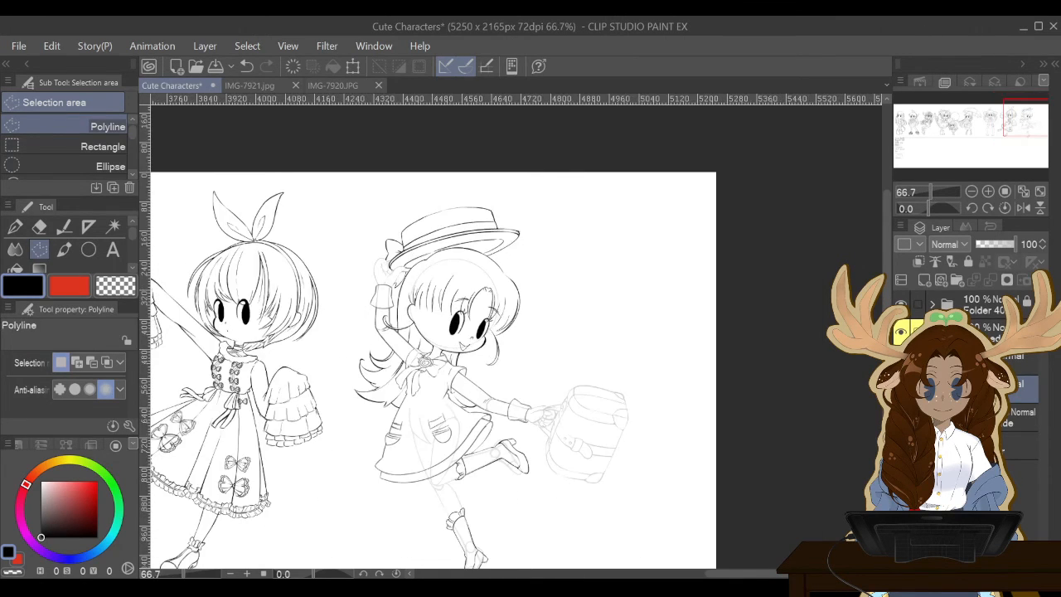
key(ctrl+plus)
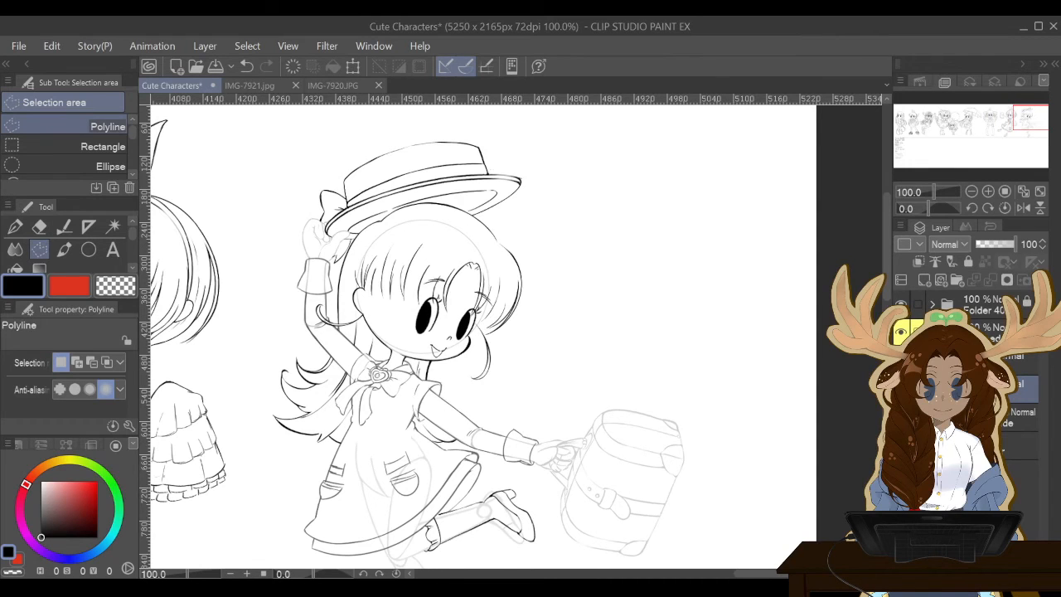
key(ctrl+plus)
key(ctrl+minus)
key(ctrl+plus)
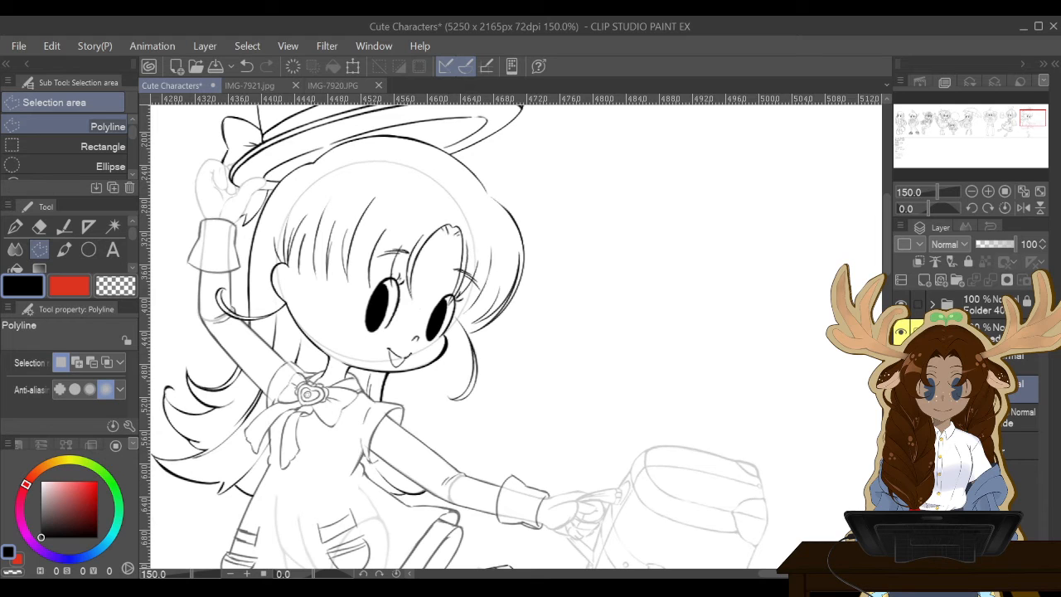
key(ctrl+minus)
key(ctrl+minus)
key(ctrl+minus)
key(ctrl+plus)
key(ctrl+plus)
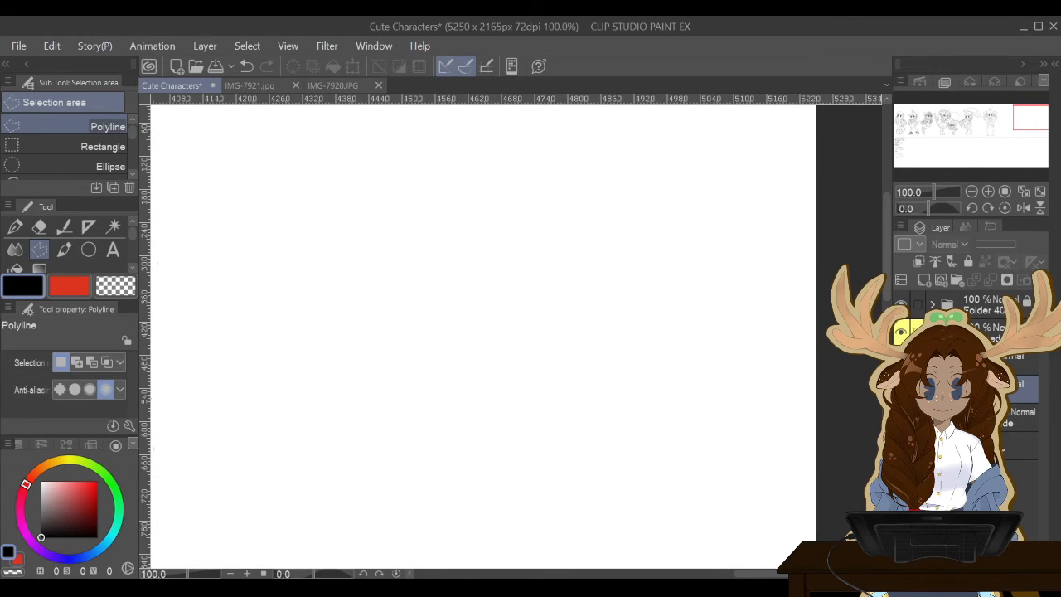
Delete Folder 27 from the running girl's layer stack.
click(1019, 445)
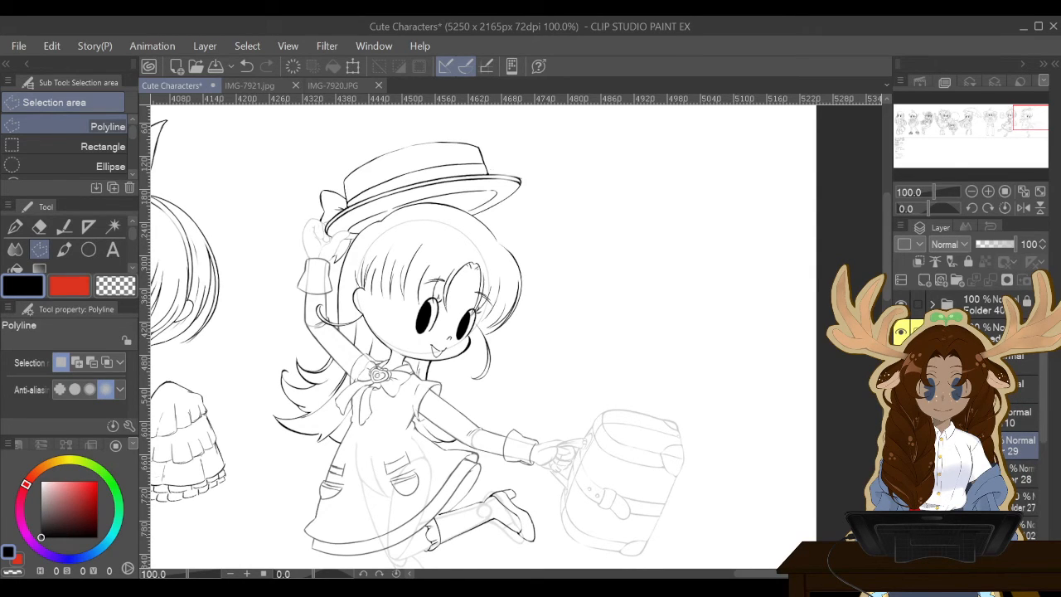
click(1019, 501)
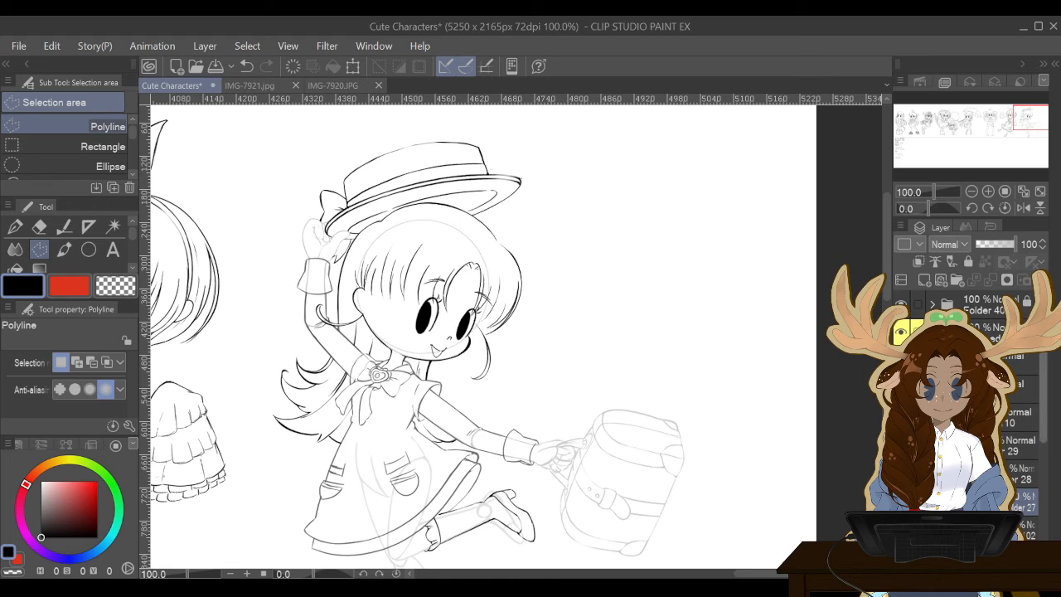
drag(1042, 397, 1019, 393)
click(976, 403)
click(1019, 430)
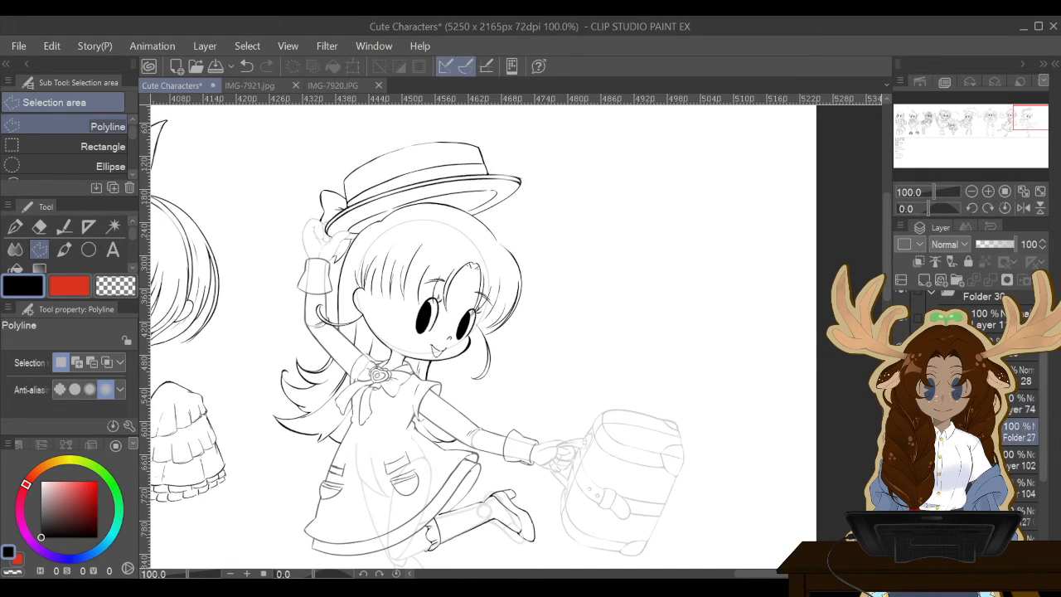
key(Delete)
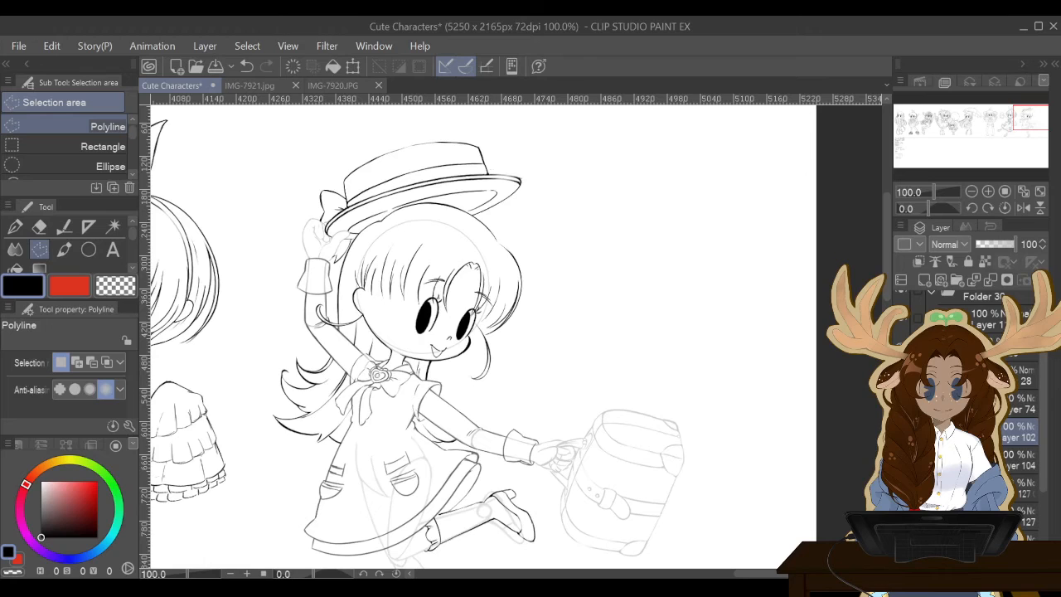
Merge Layer 104 into Layer 127 below it.
click(1019, 454)
click(990, 279)
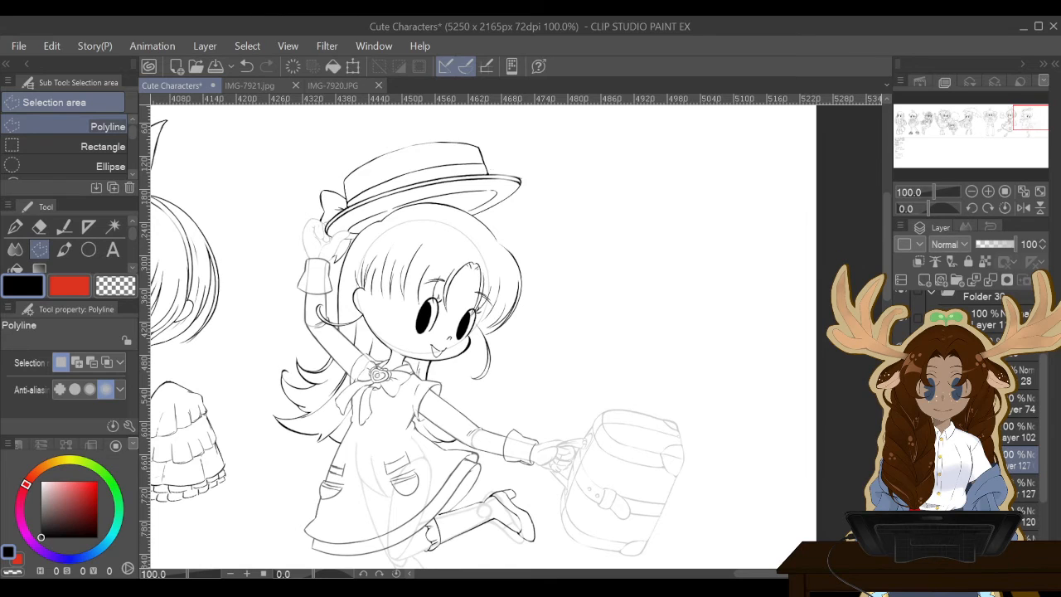
click(990, 280)
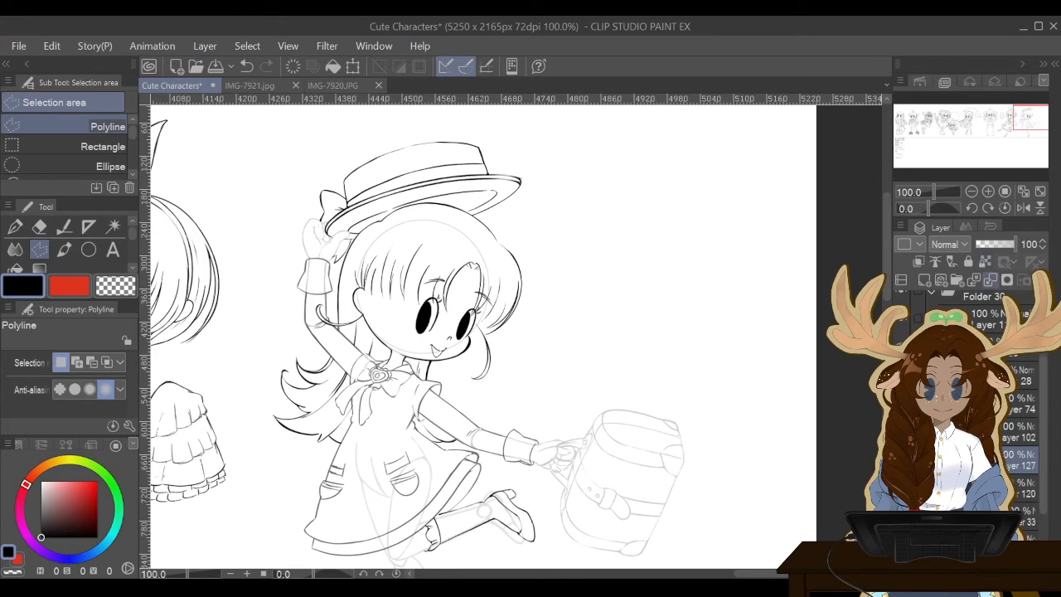
Compare the running girl with her hair and facial line art hidden and shown to identify their layers.
key(ctrl+z)
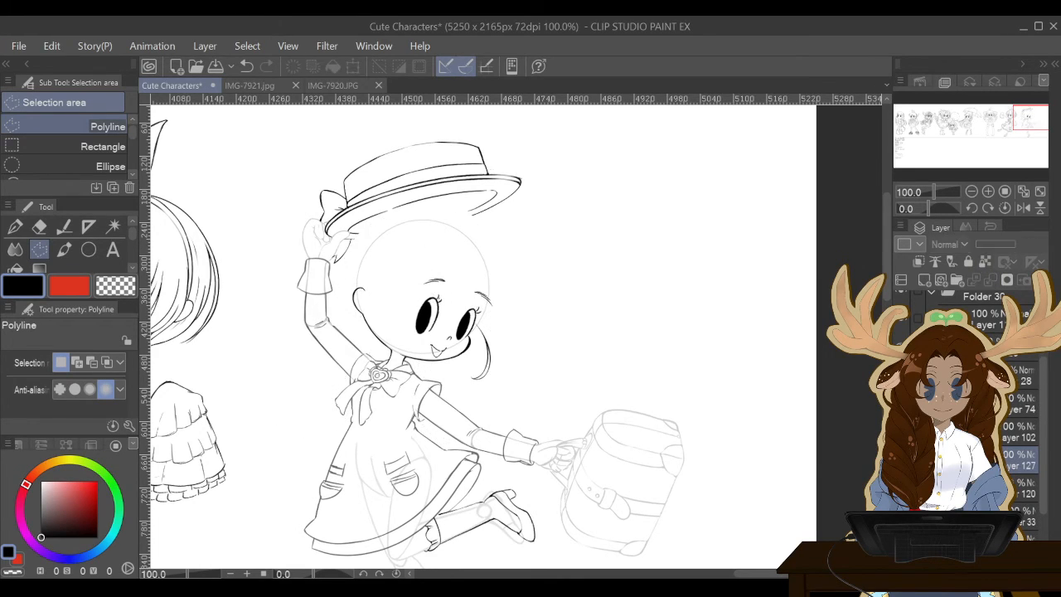
key(ctrl+y)
key(ctrl+z)
key(ctrl+y)
key(ctrl+z)
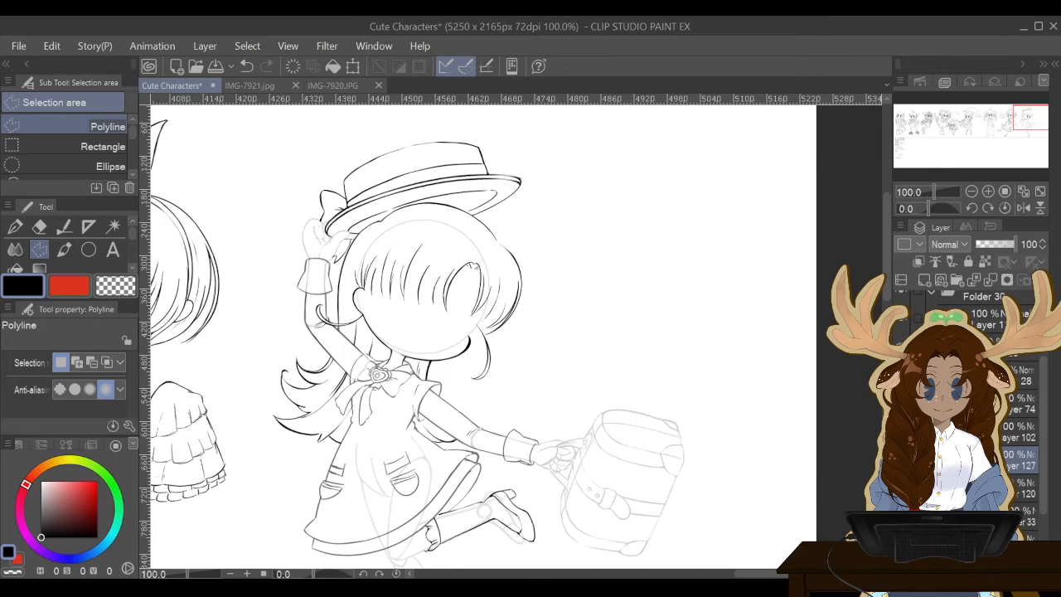
key(ctrl+y)
key(ctrl+z)
key(ctrl+y)
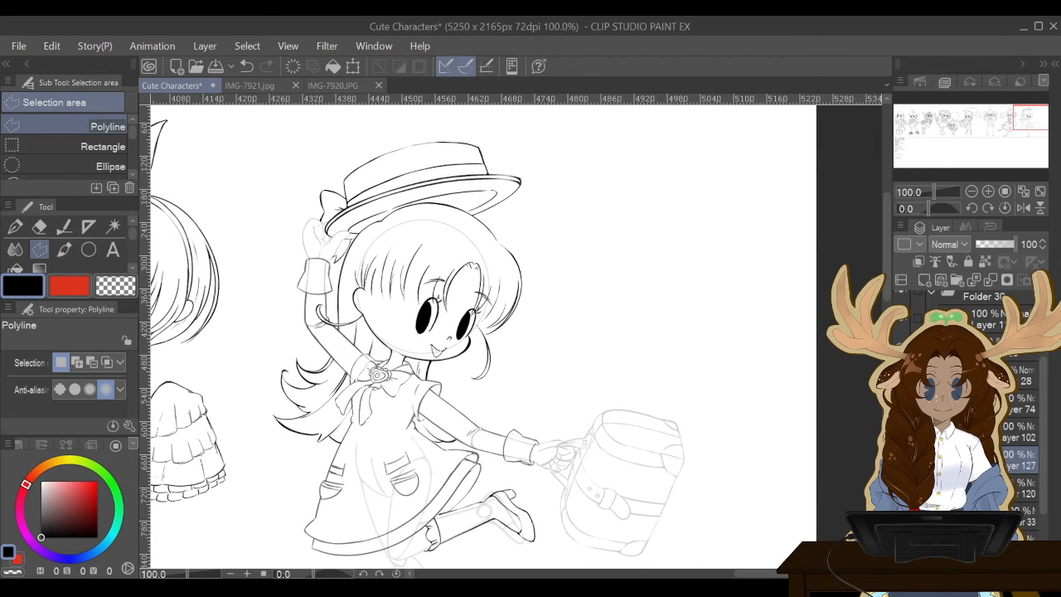
Try to merge Layer 127 into Layer 120.
click(990, 280)
key(ctrl+z)
key(ctrl+y)
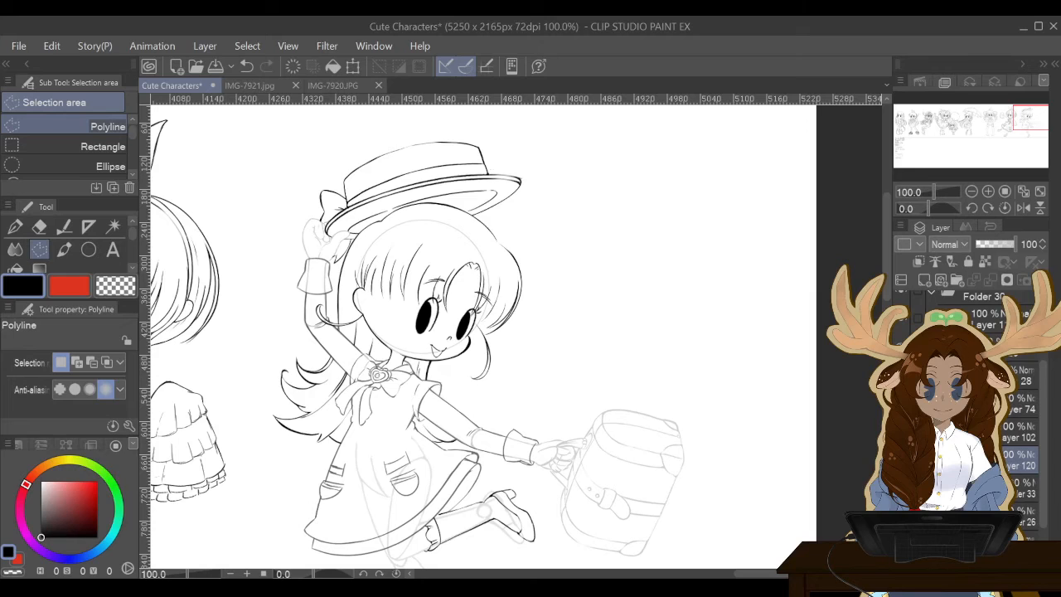
key(ctrl+z)
Merge Layer 102 into Layer 127 in the running girl's layer stack.
key(ctrl+z)
key(ctrl+y)
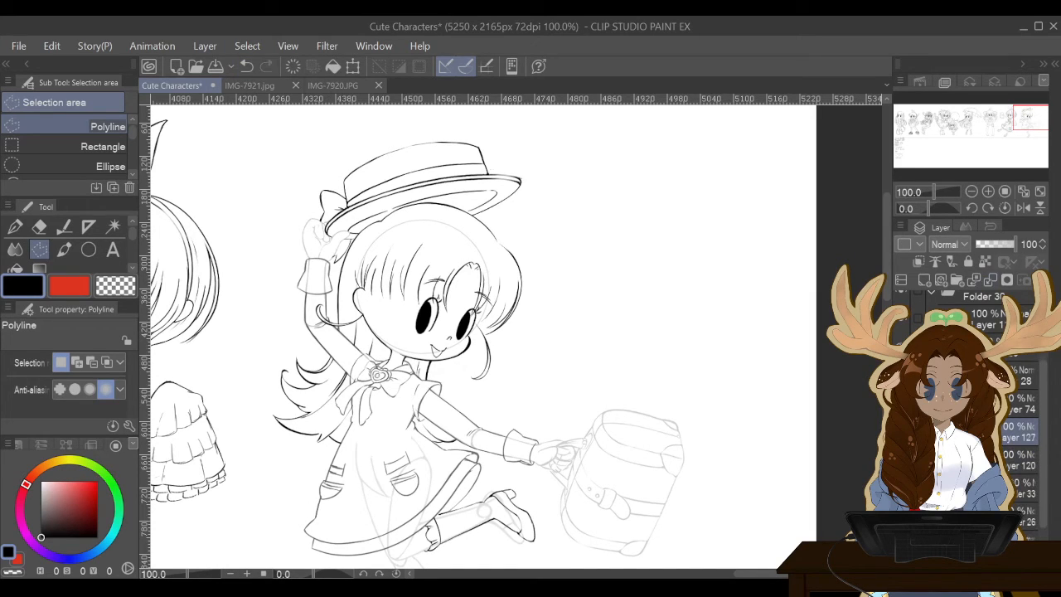
key(ctrl+z)
key(ctrl+y)
key(ctrl+z)
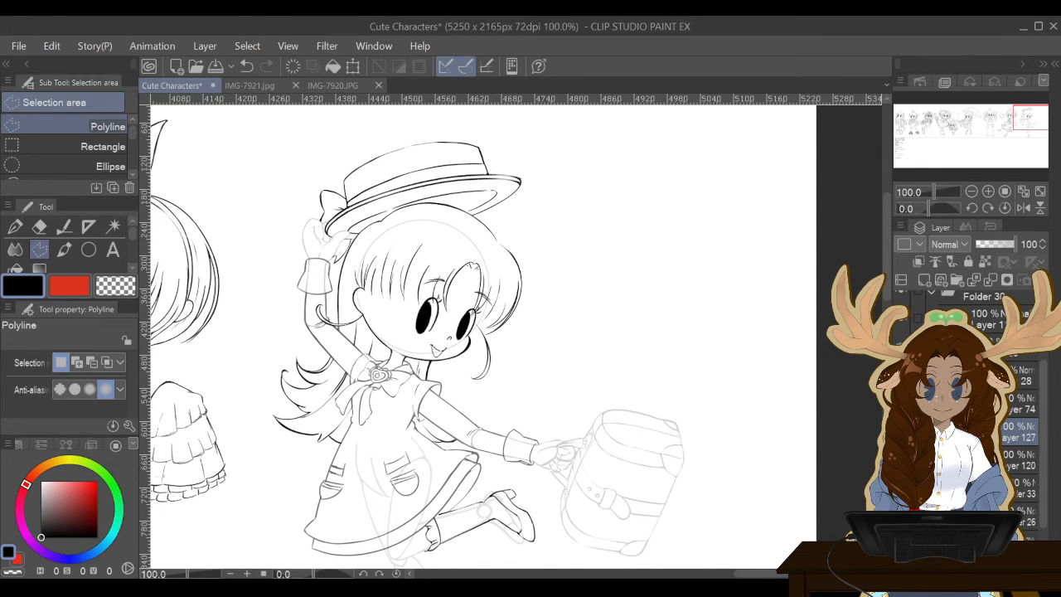
On Layer 120, outline the running girl's eye and eyebrow under the fringe with a polyline selection.
click(1018, 460)
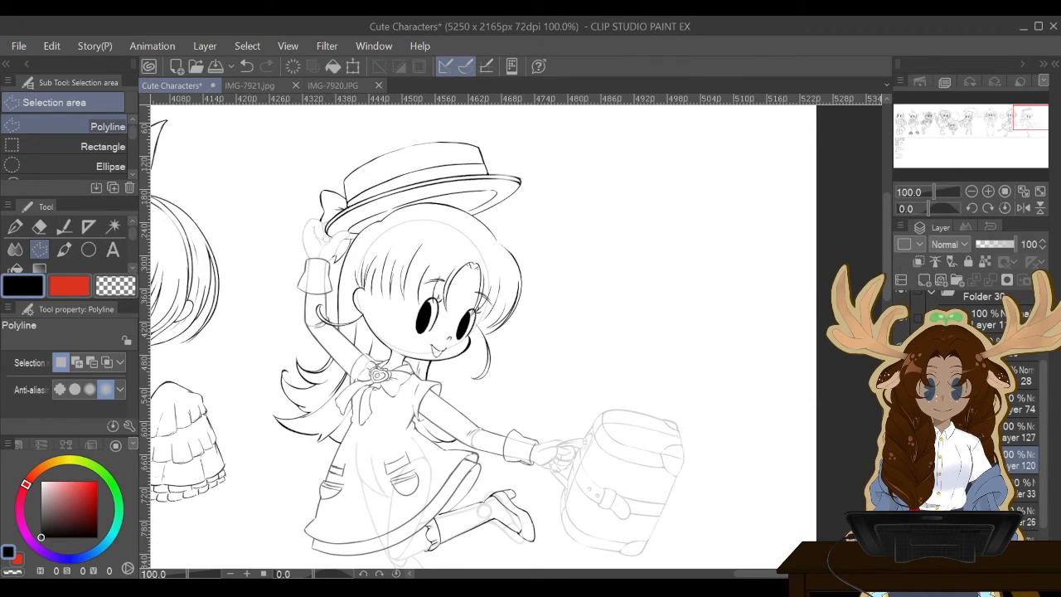
scroll(428, 295, up, 1)
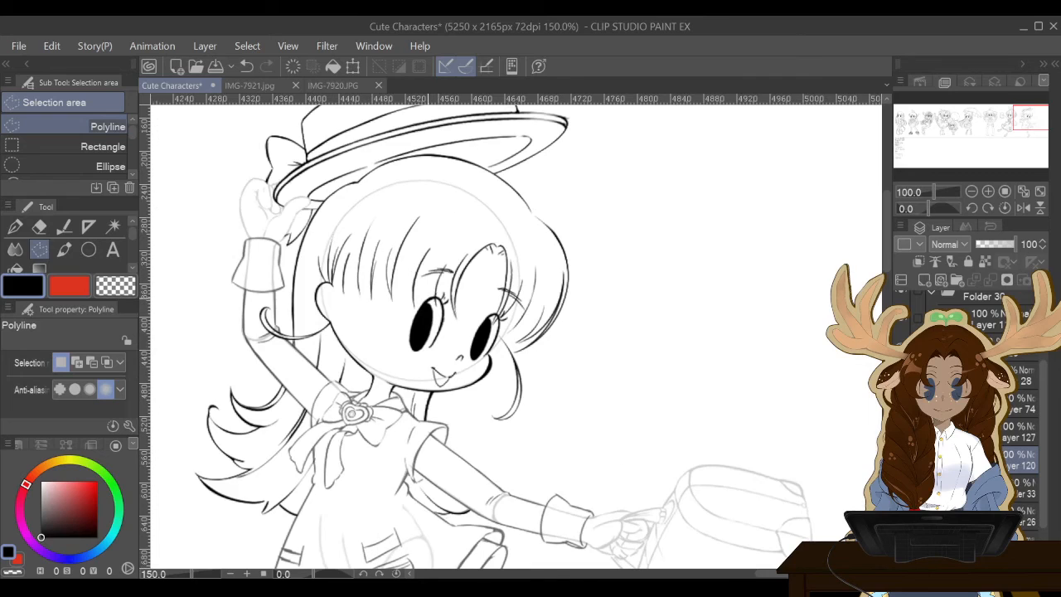
click(476, 263)
click(411, 248)
click(397, 354)
click(439, 358)
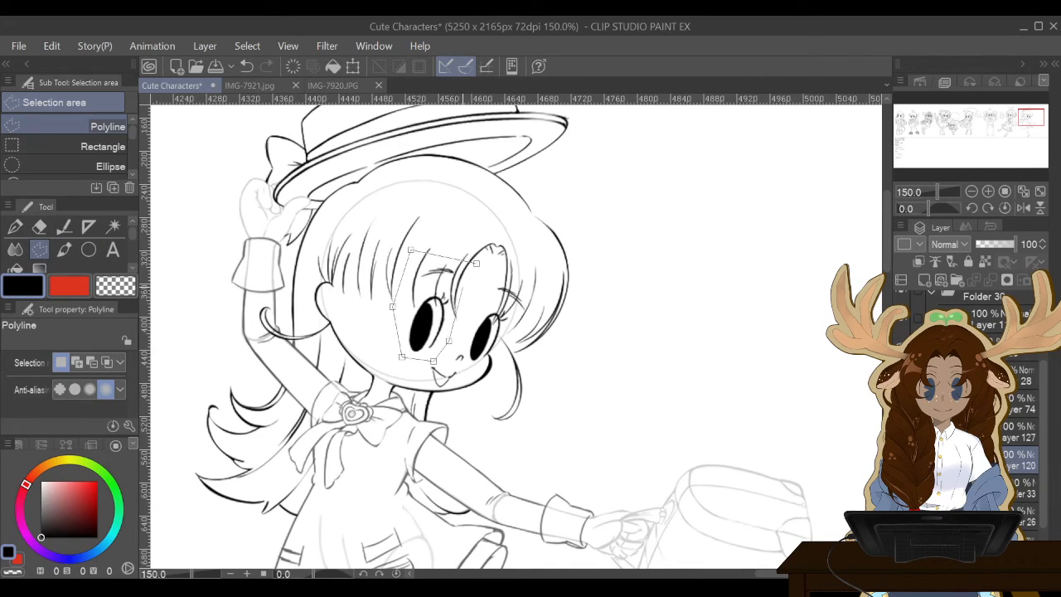
click(474, 264)
Nudge the selected eye and eyebrow slightly up and to the left, and deselect.
click(498, 386)
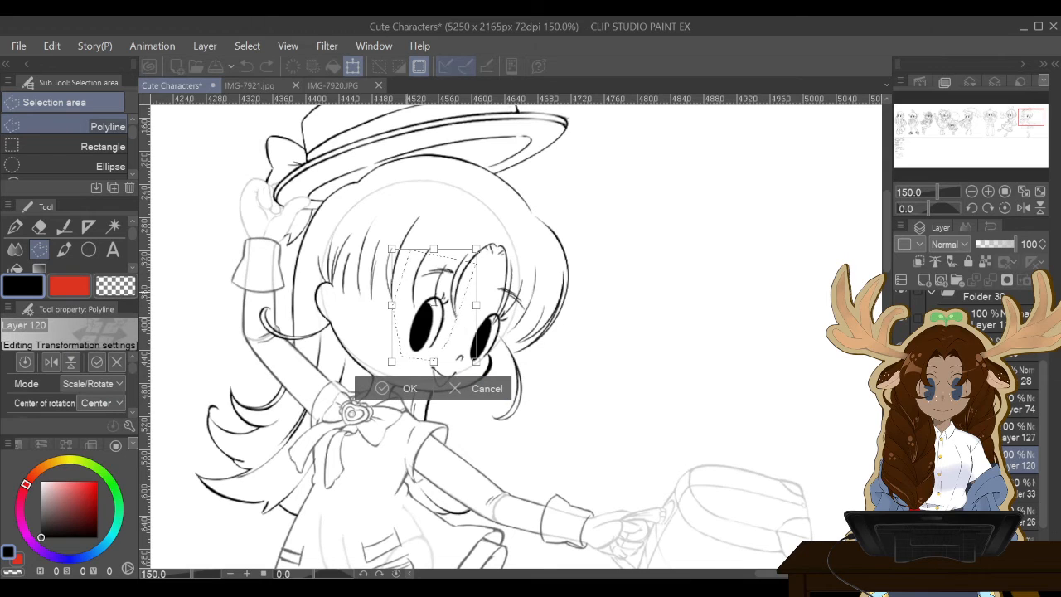
key(Up)
key(Up)
key(Up)
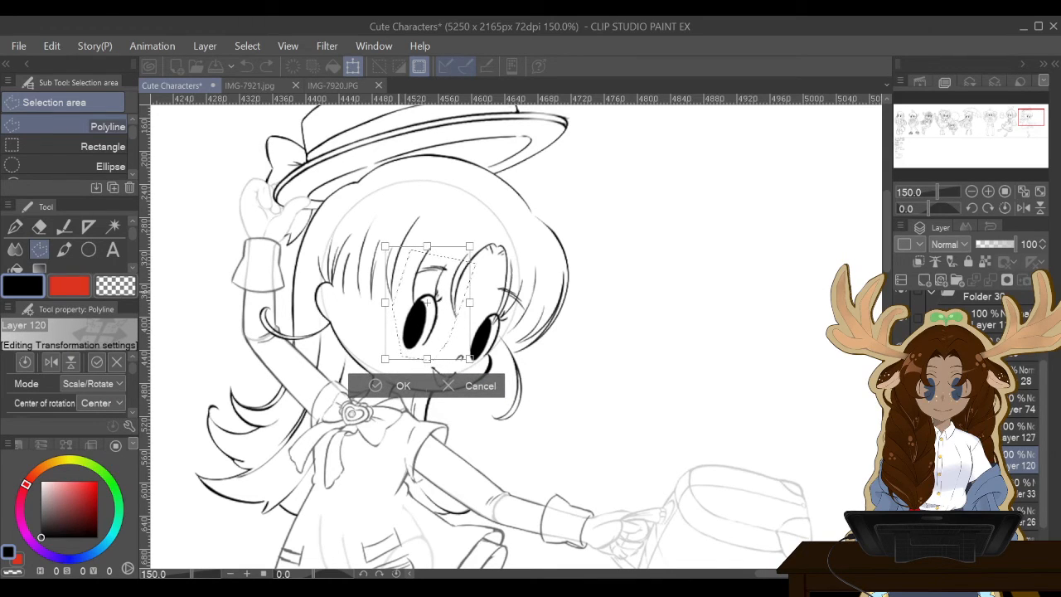
key(Right)
key(Right)
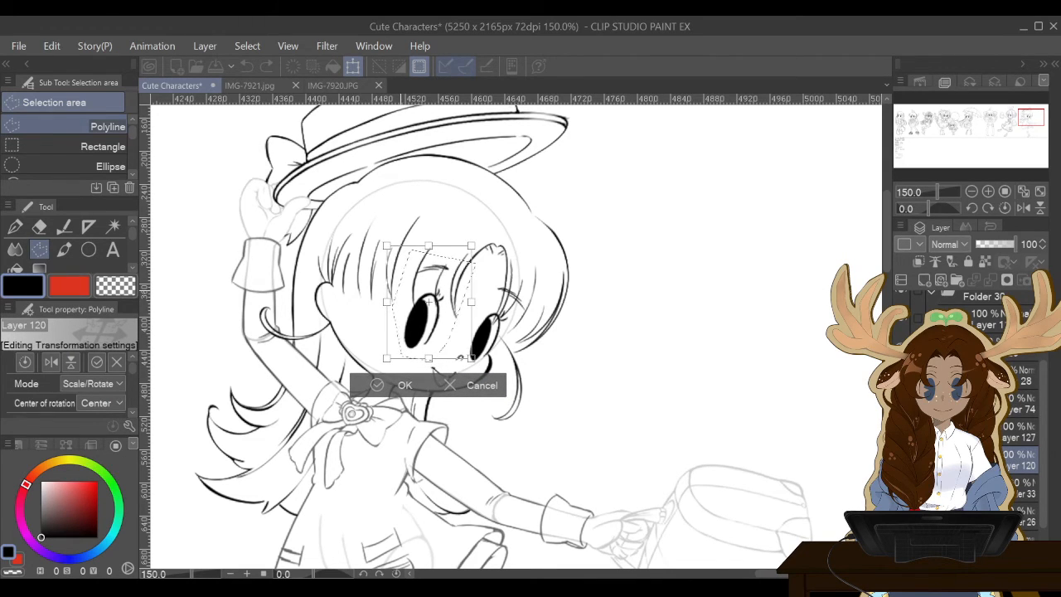
key(Return)
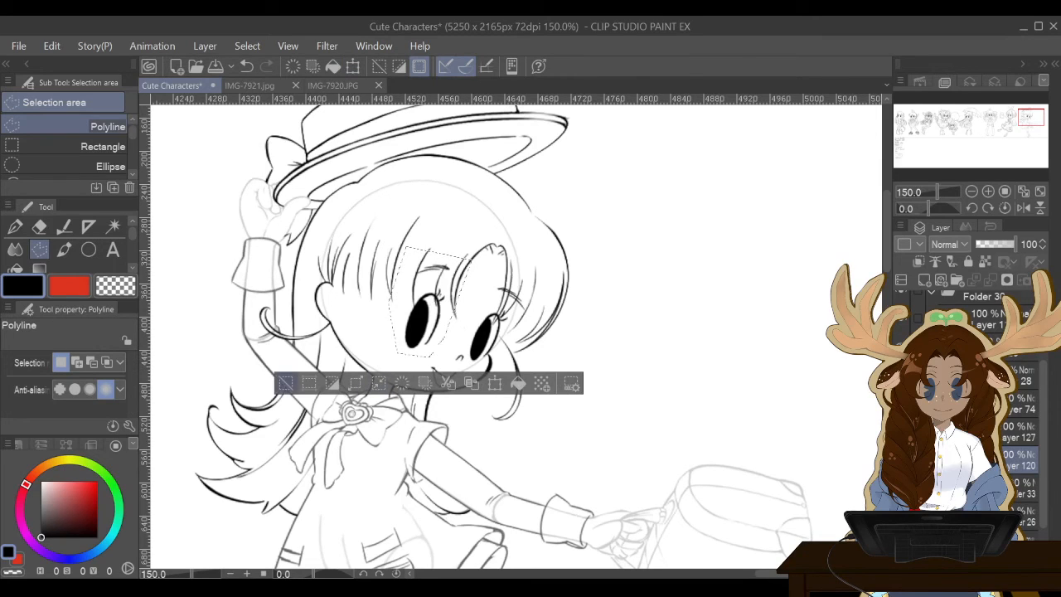
key(ctrl+d)
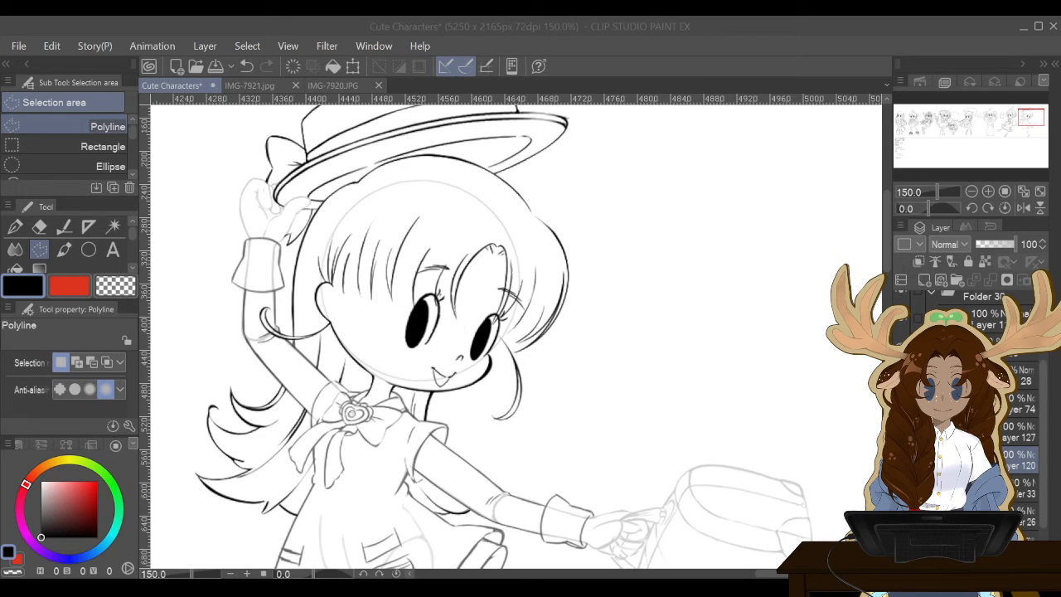
Undo the move of the eye and eyebrow along with its polyline selection.
click(246, 66)
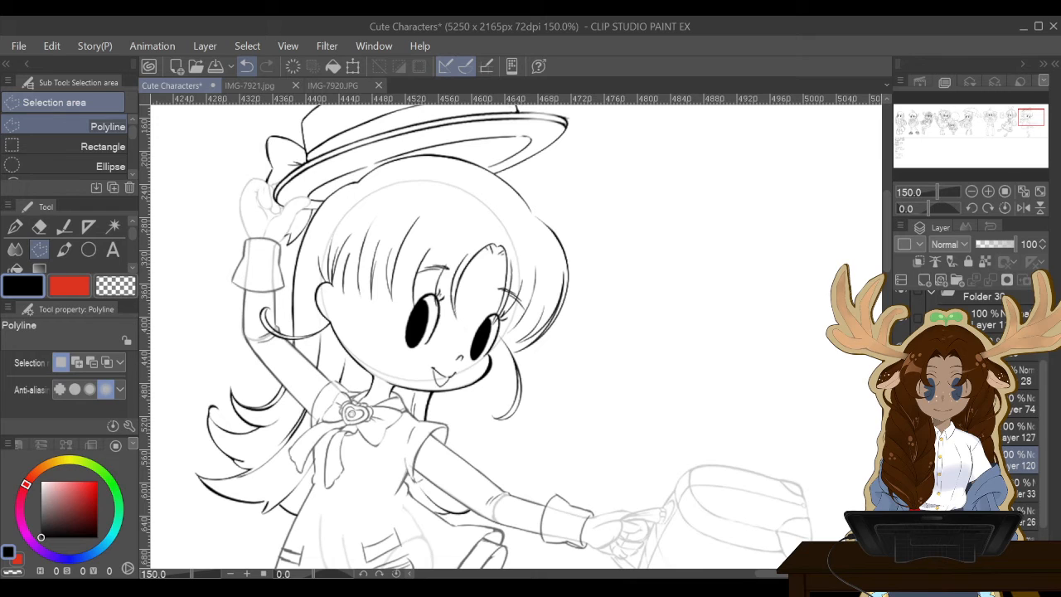
click(246, 67)
click(246, 67)
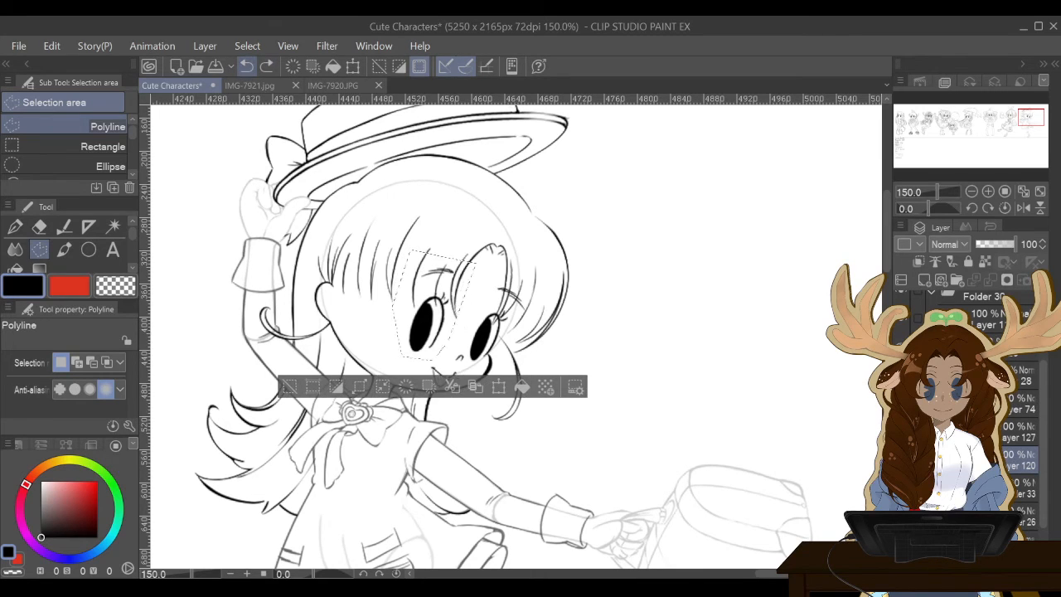
click(246, 66)
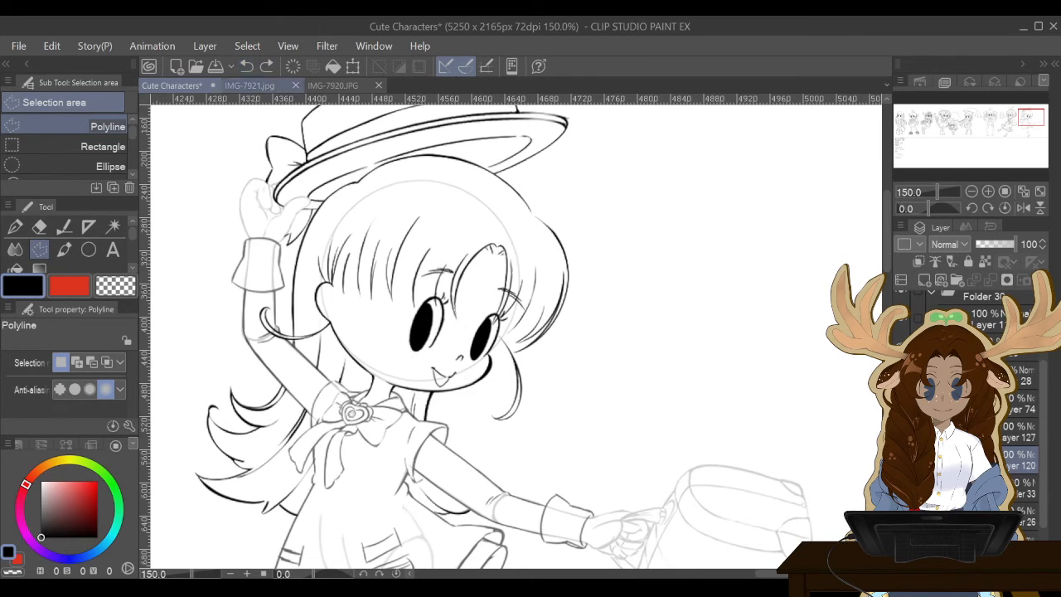
key(ctrl+minus)
key(ctrl+minus)
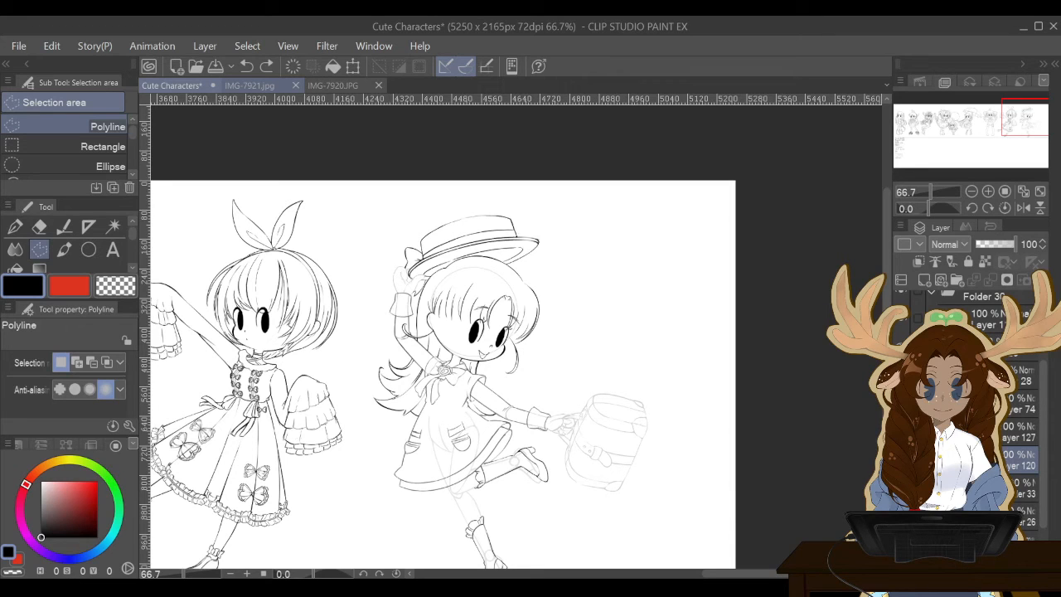
Add a new raster layer above Folder 28 for the line art of the suitcase-holding hand.
scroll(509, 306, up, 1)
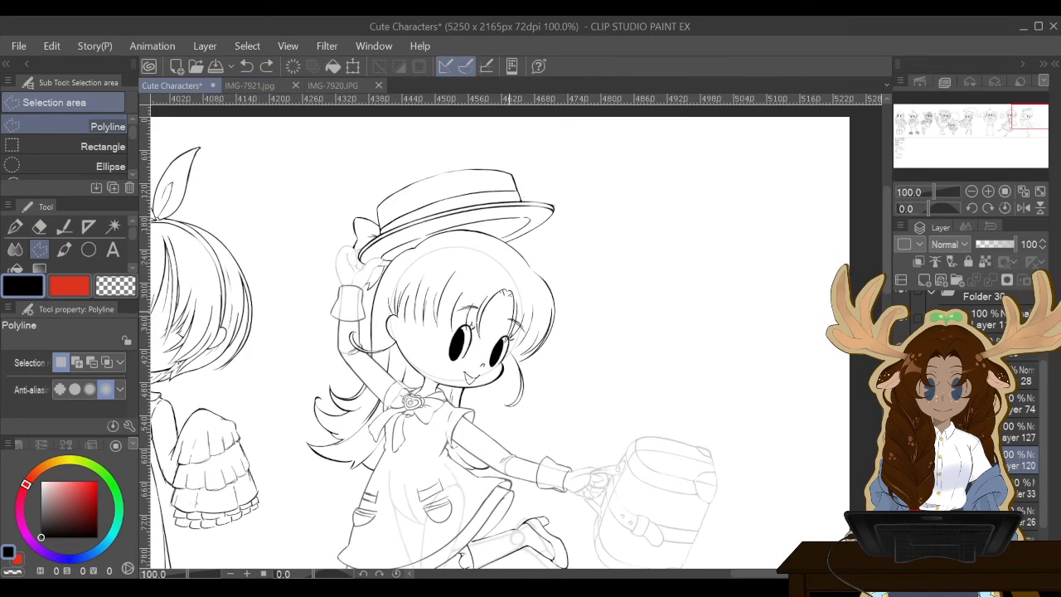
scroll(508, 303, up, 1)
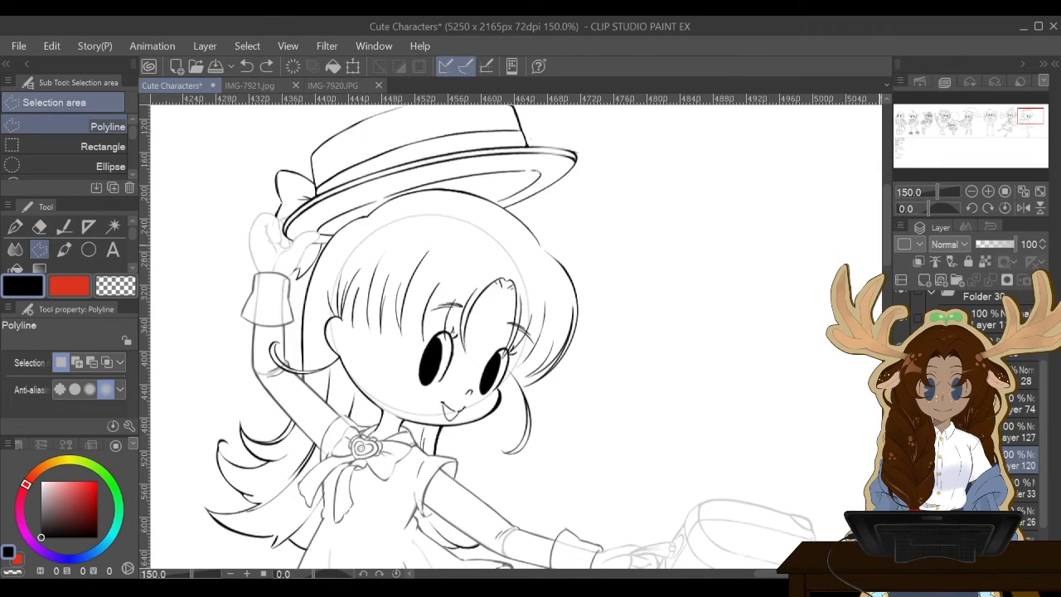
mouse_move(886, 225)
mouse_down()
mouse_move(886, 207)
mouse_move(885, 327)
mouse_move(886, 212)
mouse_move(886, 224)
mouse_up()
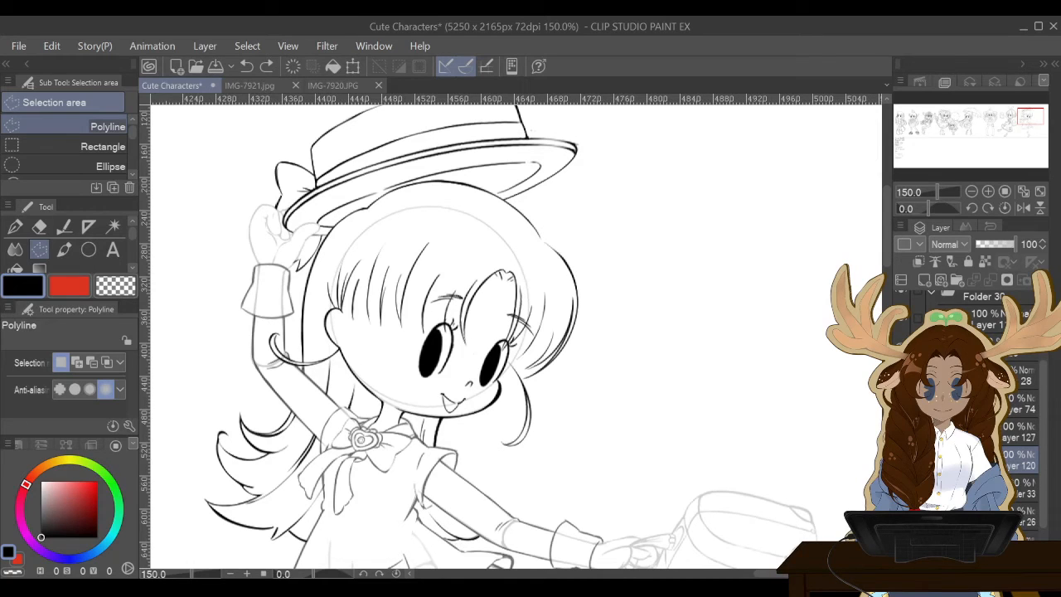
click(955, 376)
drag(886, 232, 885, 264)
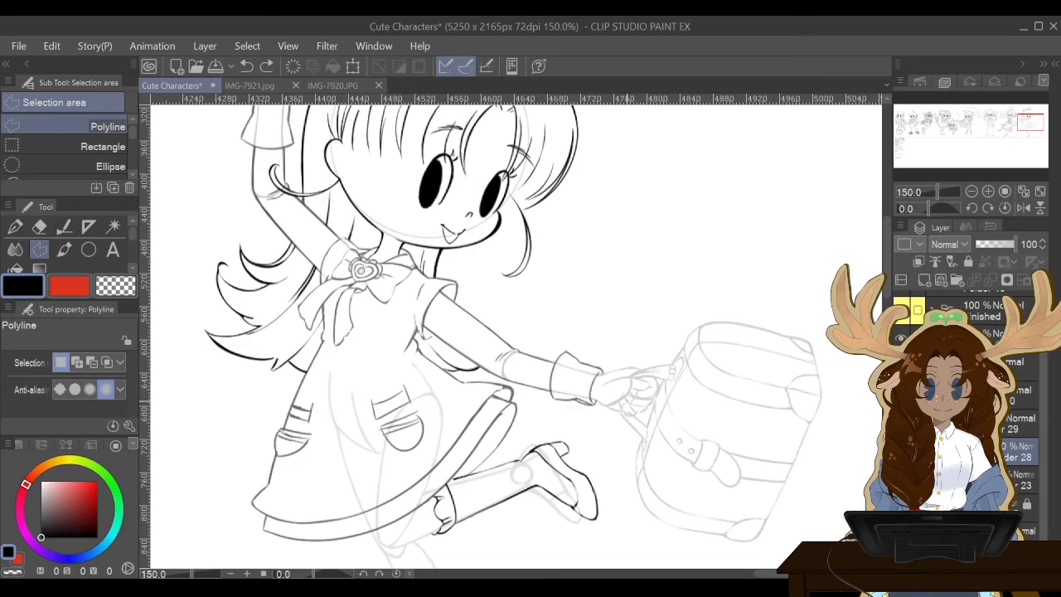
scroll(625, 402, down, 2)
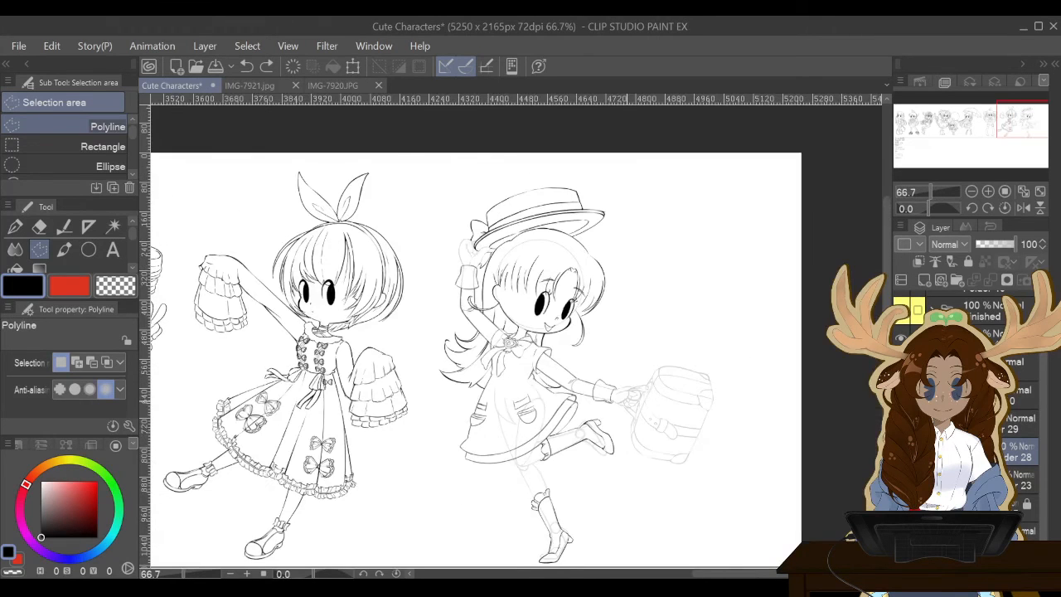
scroll(634, 389, up, 2)
scroll(633, 389, up, 1)
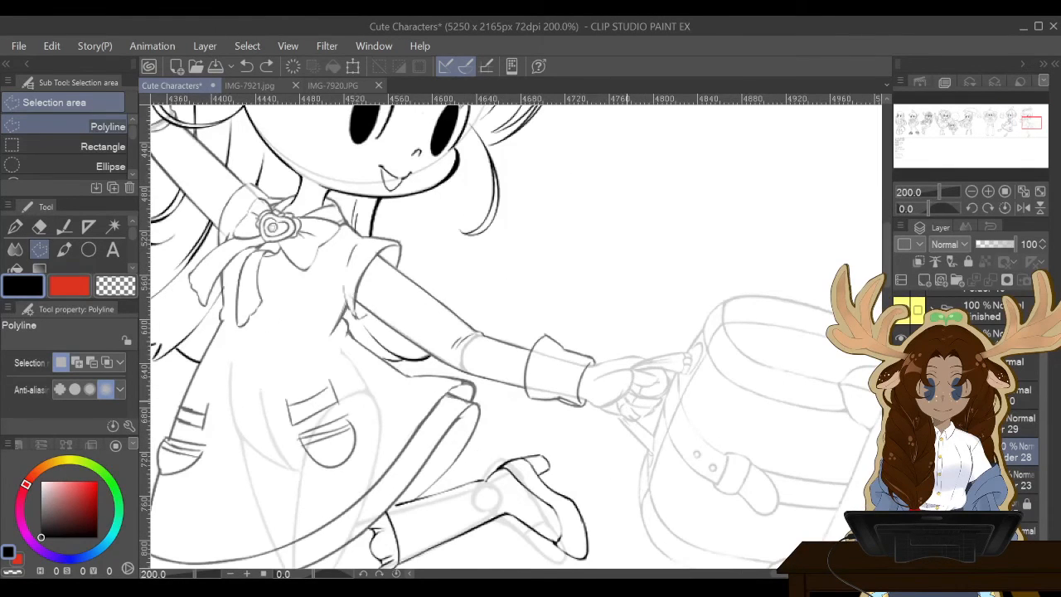
key(p)
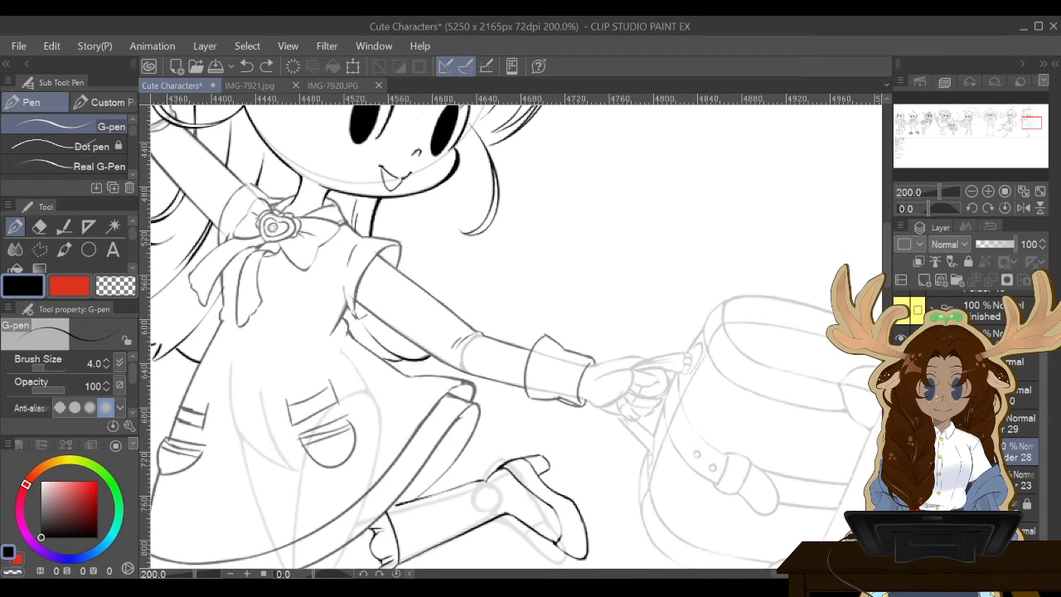
click(923, 280)
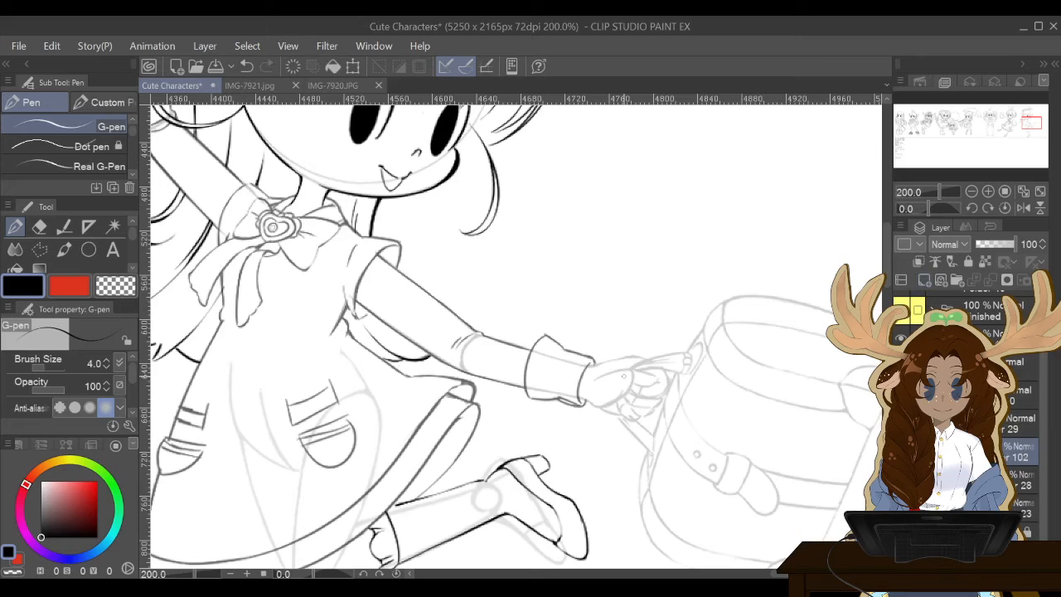
Try inking the thumb of the suitcase-holding hand with the G-pen, erasing the stray line inside it.
scroll(641, 371, up, 2)
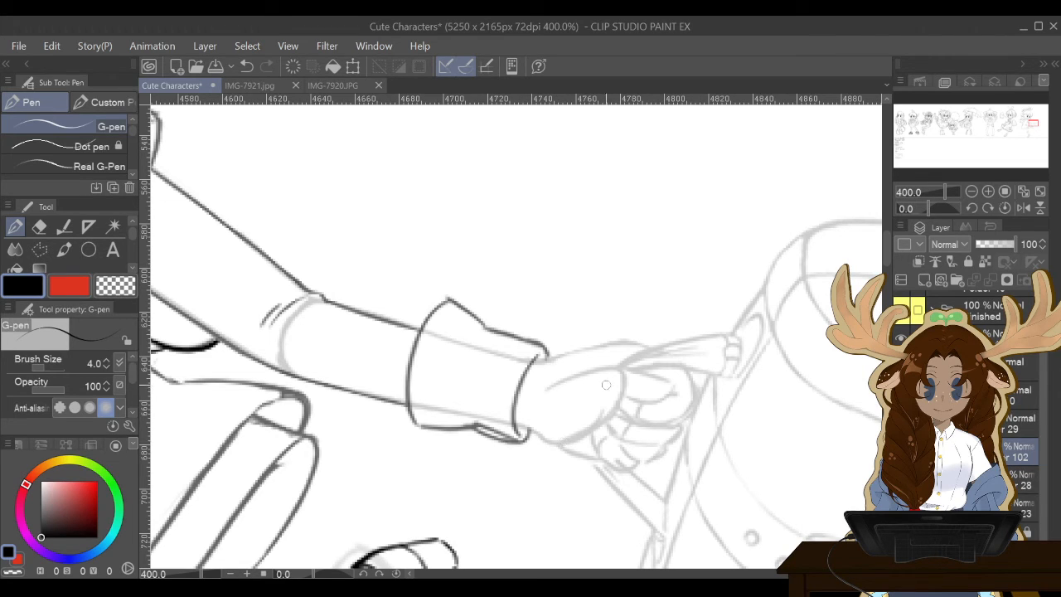
mouse_move(648, 398)
mouse_down()
mouse_move(666, 401)
mouse_move(613, 402)
mouse_up()
mouse_move(549, 387)
mouse_down()
mouse_move(610, 365)
mouse_move(669, 376)
mouse_move(678, 391)
mouse_move(648, 415)
mouse_move(594, 405)
mouse_up()
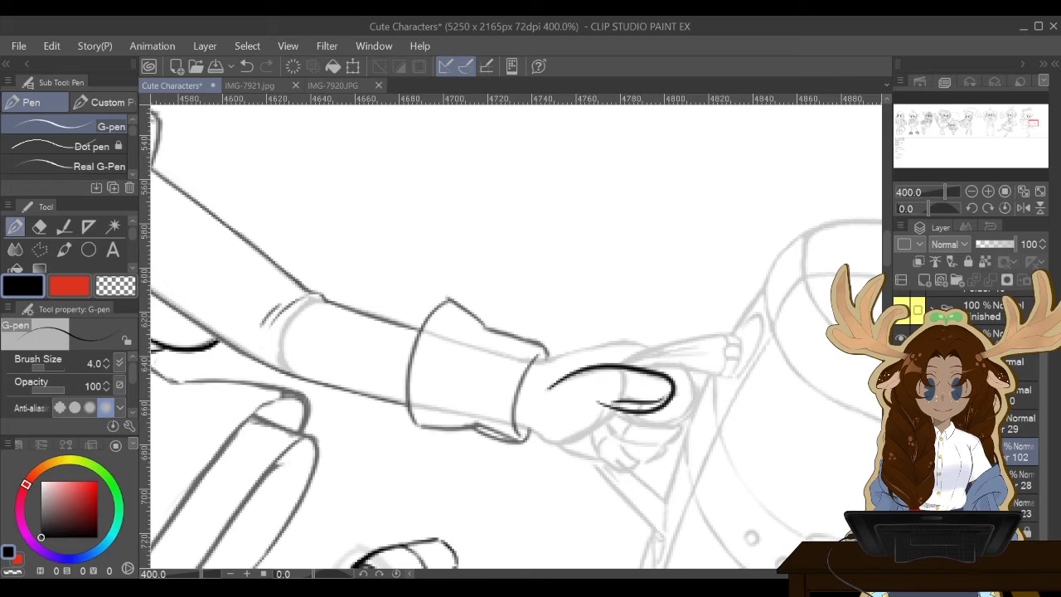
key(e)
drag(660, 394, 605, 393)
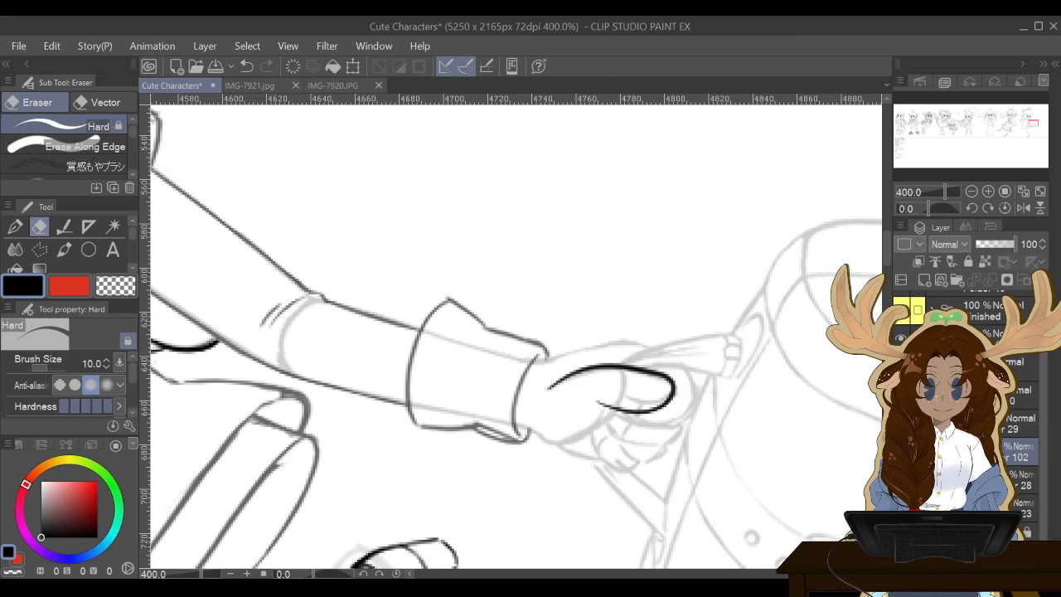
Try inking the palm's lower edge from the cuff to the thumb, erasing the doubled lines.
key(p)
drag(613, 414, 549, 441)
key(e)
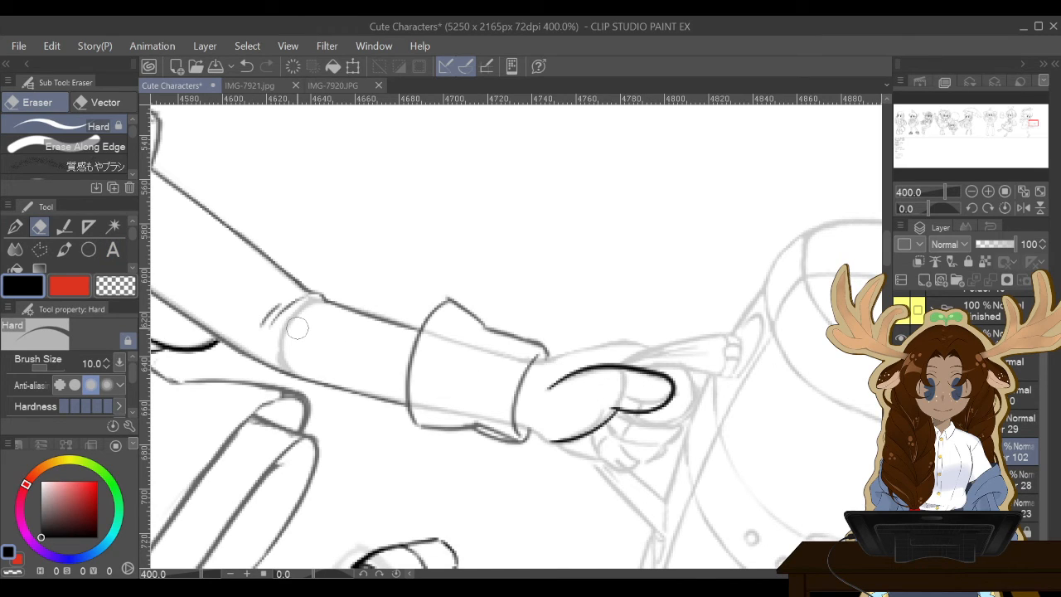
key(p)
mouse_move(517, 424)
mouse_down()
mouse_move(588, 442)
mouse_move(608, 408)
mouse_up()
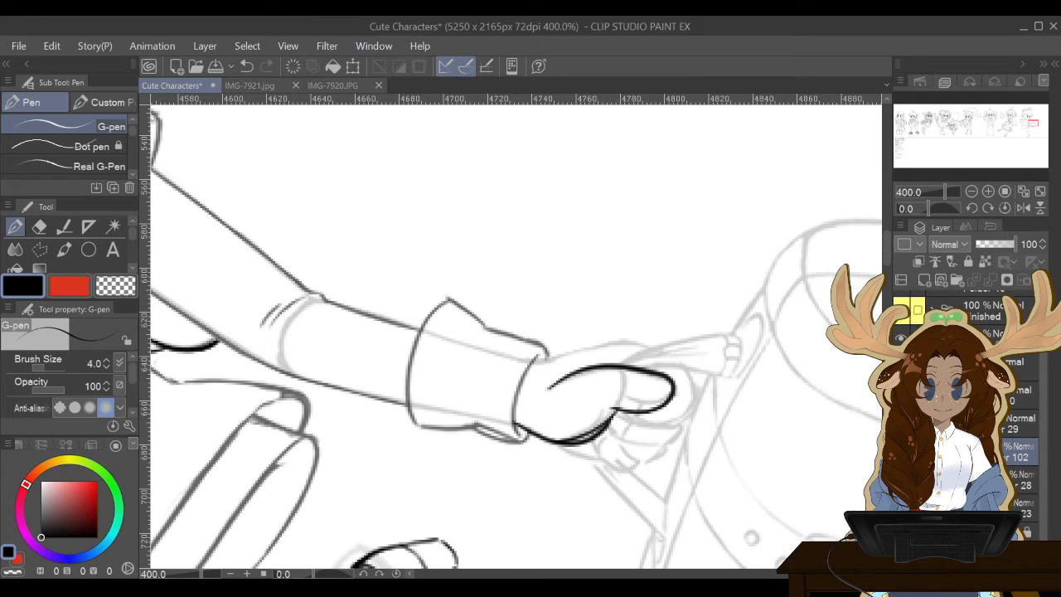
key(e)
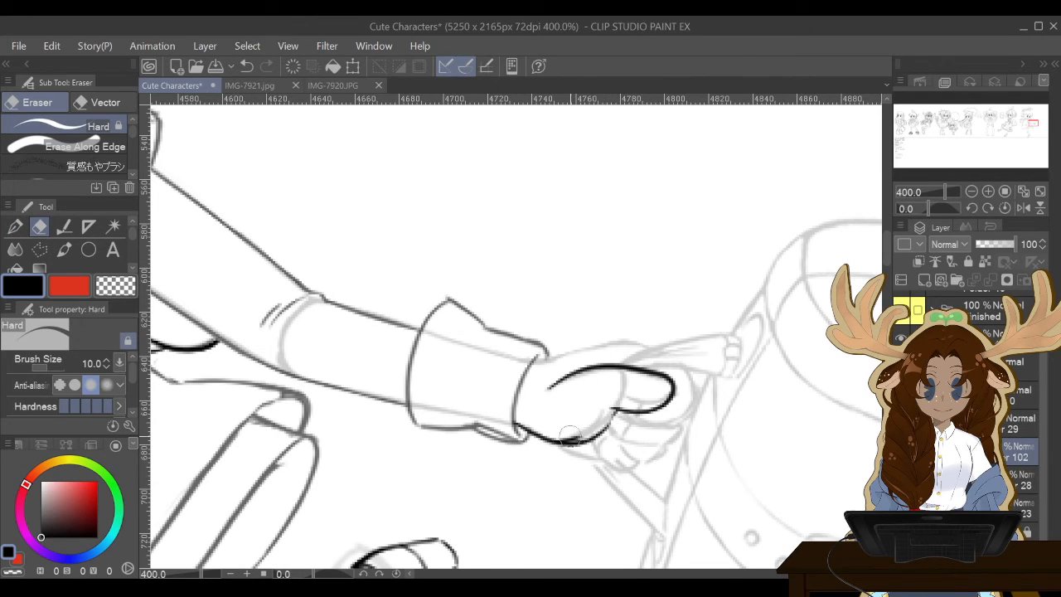
key(p)
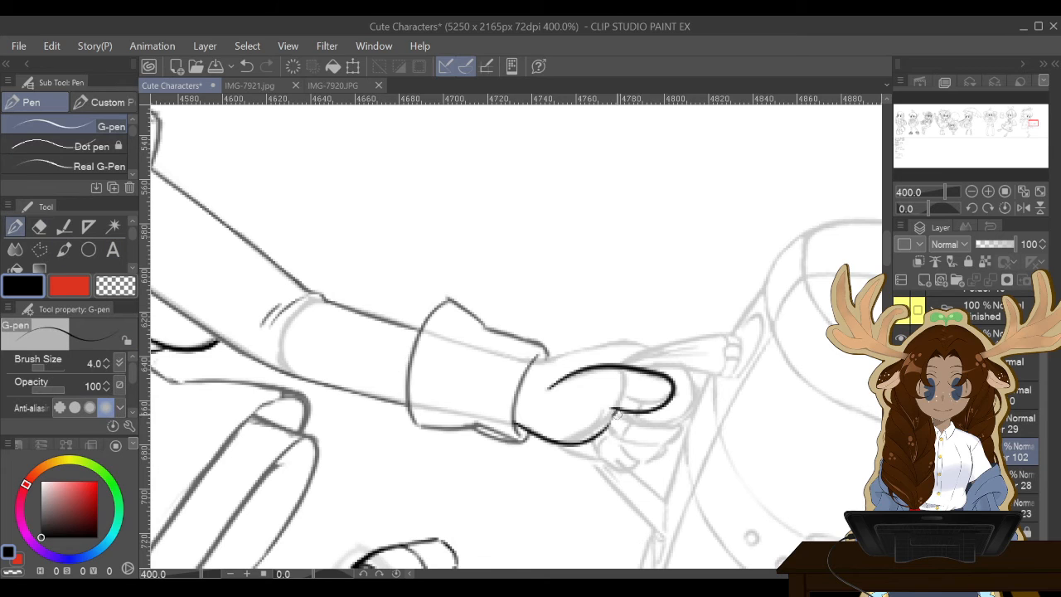
drag(615, 405, 603, 435)
click(39, 227)
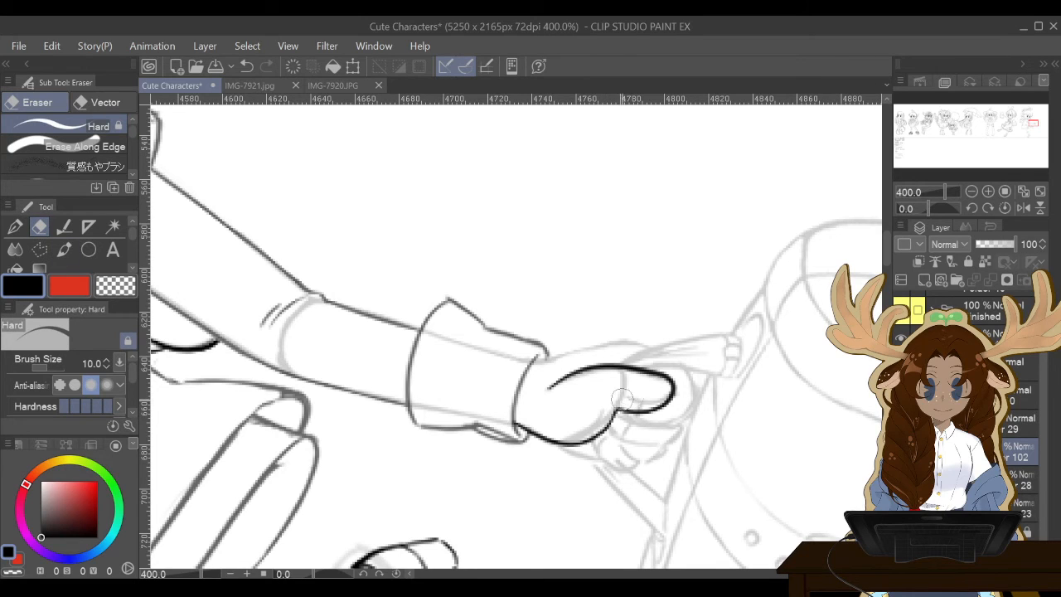
click(14, 226)
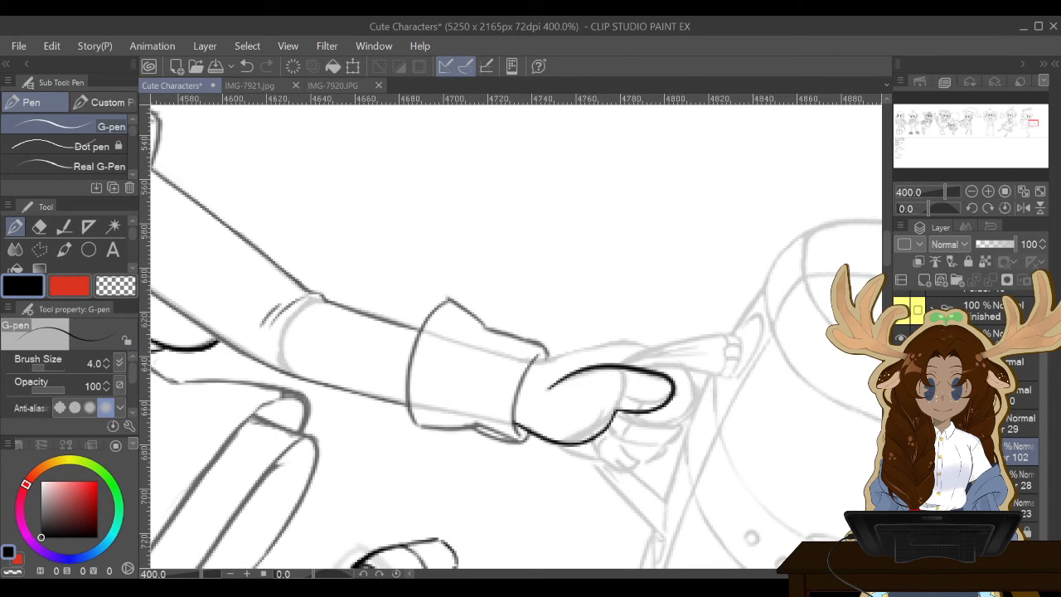
drag(620, 410, 606, 404)
Try inking the back of the hand from the cuff over the thumb, redoing the curve's end shorter.
mouse_move(532, 362)
mouse_down()
mouse_move(642, 340)
mouse_move(625, 339)
mouse_move(694, 374)
mouse_move(701, 395)
mouse_move(689, 419)
mouse_move(639, 423)
mouse_up()
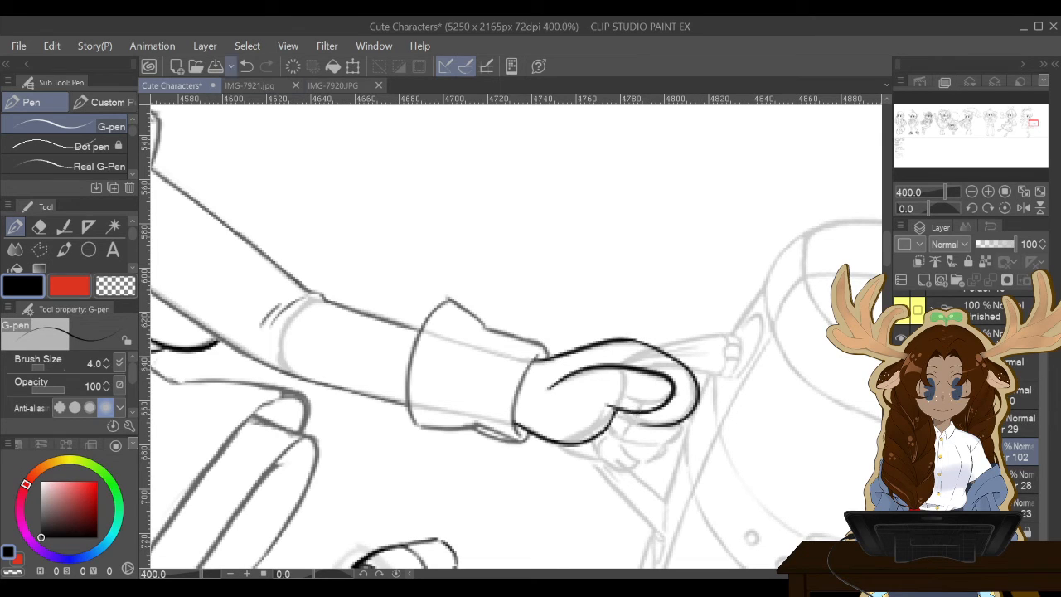
click(246, 66)
mouse_move(638, 345)
mouse_down()
mouse_move(663, 349)
mouse_move(681, 380)
mouse_up()
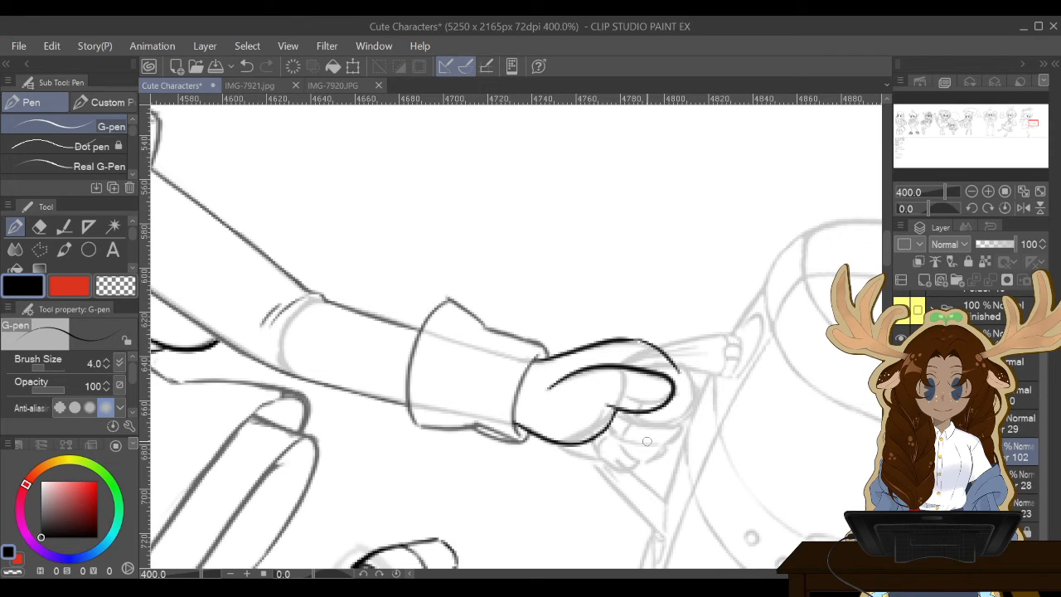
Delete the inked thumb through a polyline selection, and clear the remaining hand lines from the layer.
click(39, 249)
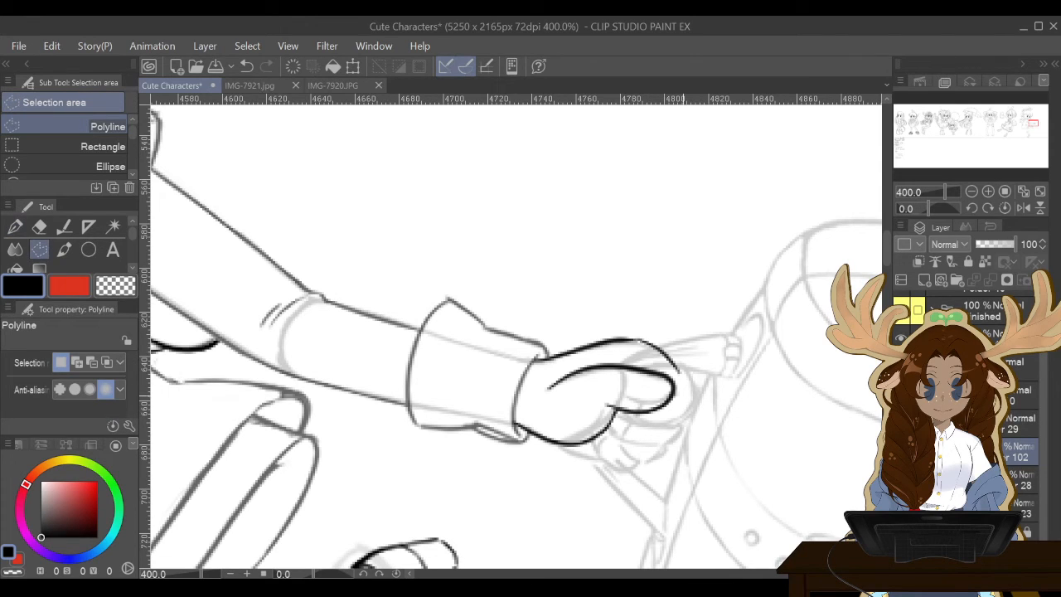
click(684, 395)
click(680, 375)
click(647, 364)
click(615, 355)
click(591, 358)
click(556, 372)
click(536, 387)
click(547, 407)
click(606, 412)
click(624, 419)
click(670, 424)
click(688, 402)
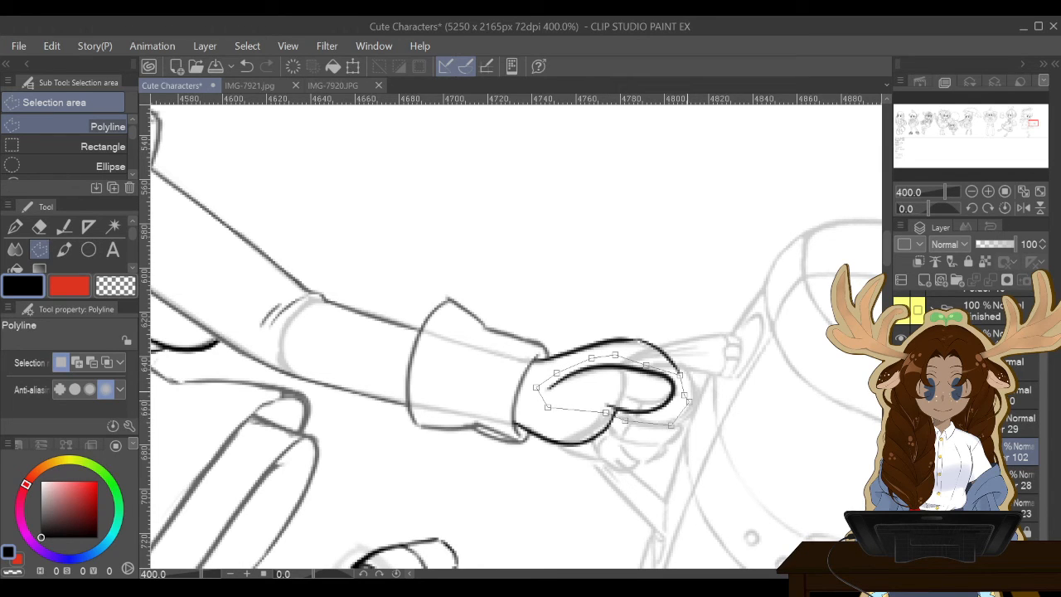
click(684, 395)
click(584, 451)
click(473, 451)
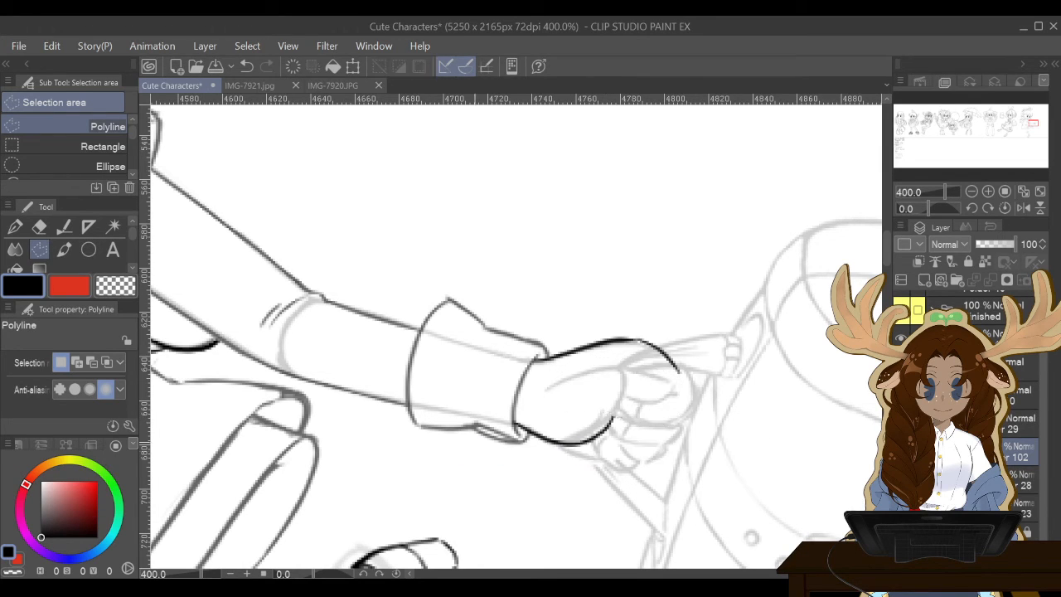
click(292, 66)
Try a short rounded thumb outline over the hand sketch, and clear it from the layer.
key(p)
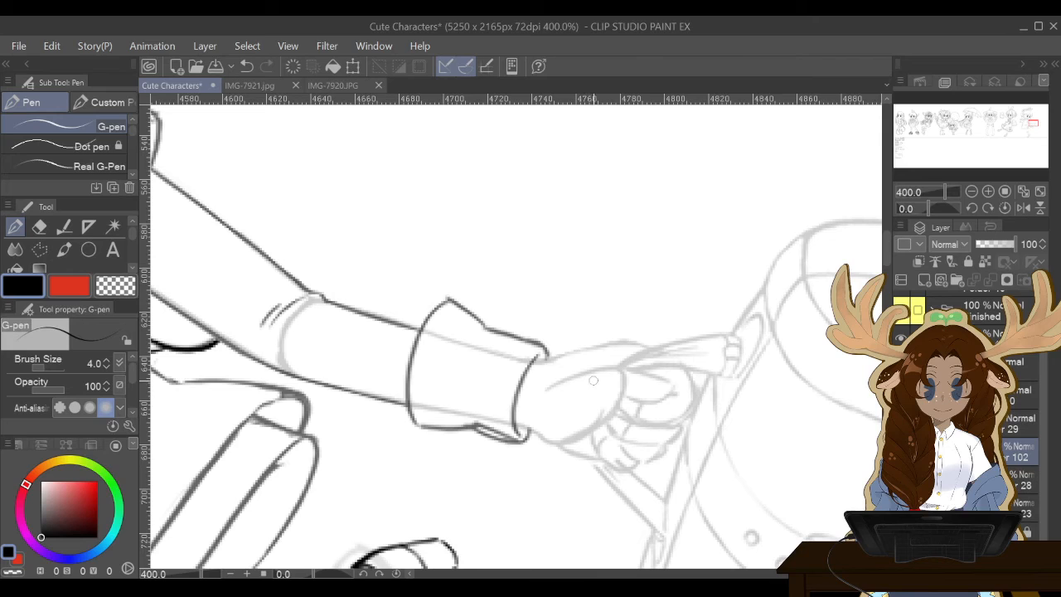
mouse_move(598, 380)
mouse_down()
mouse_move(657, 383)
mouse_move(666, 403)
mouse_move(638, 418)
mouse_move(600, 414)
mouse_up()
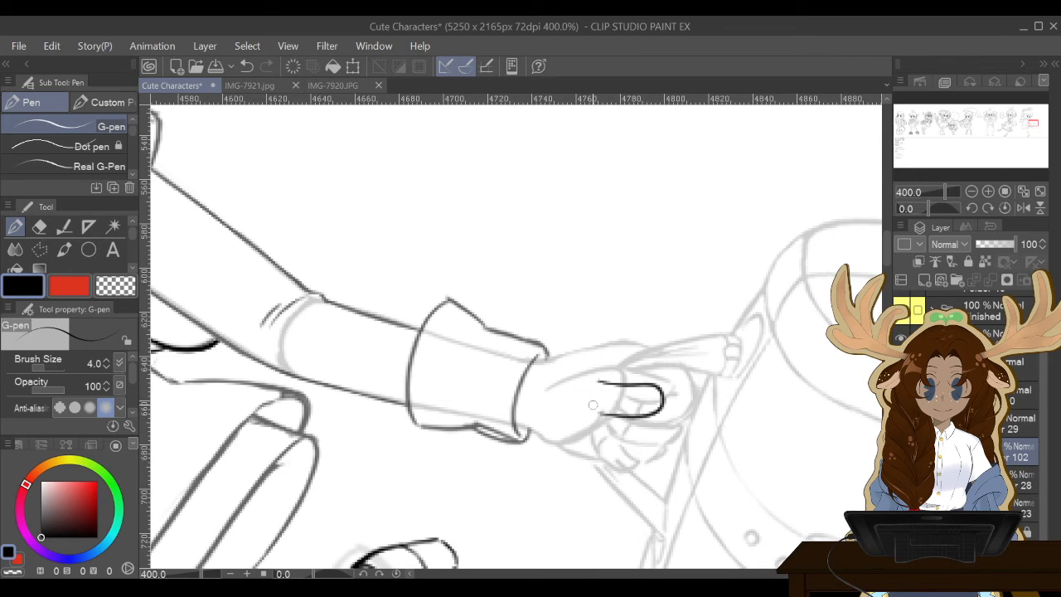
click(292, 65)
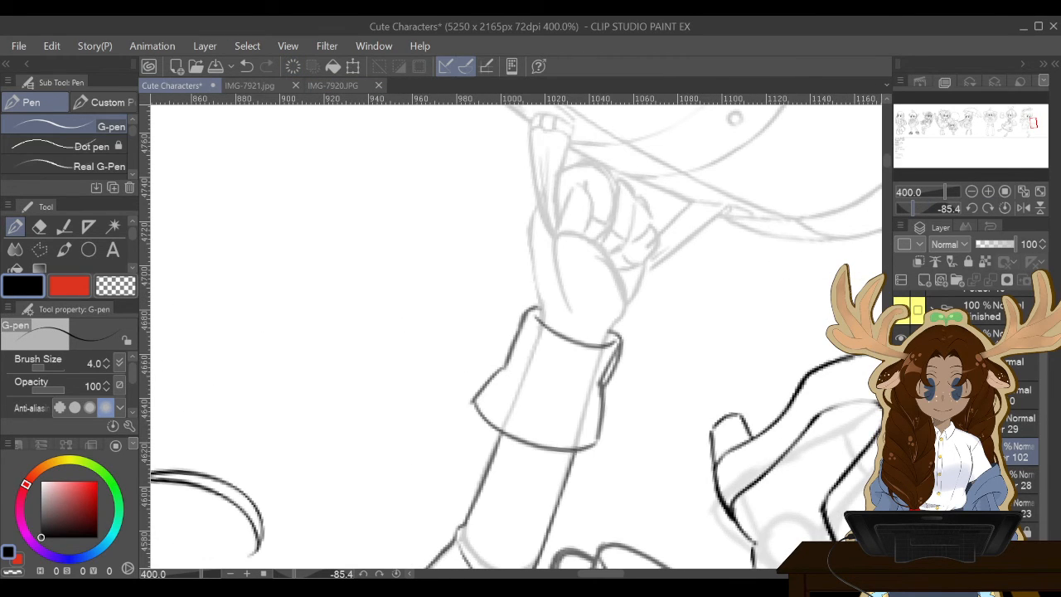
Try inking the palm's outer edge and thumb as one continuous contour from the cuff, and clear the layer.
drag(886, 161, 886, 156)
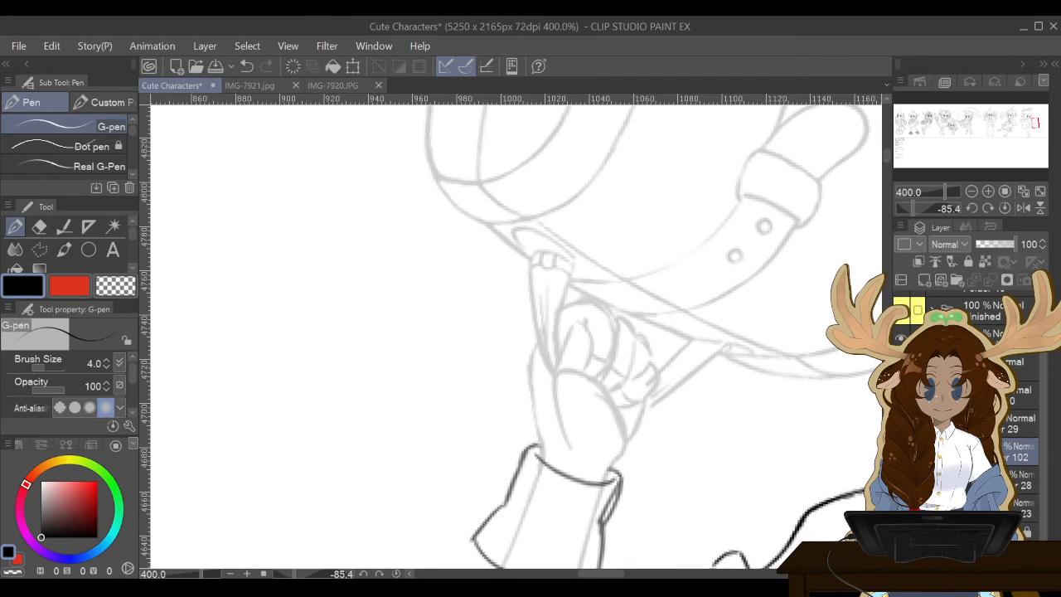
click(971, 208)
click(971, 208)
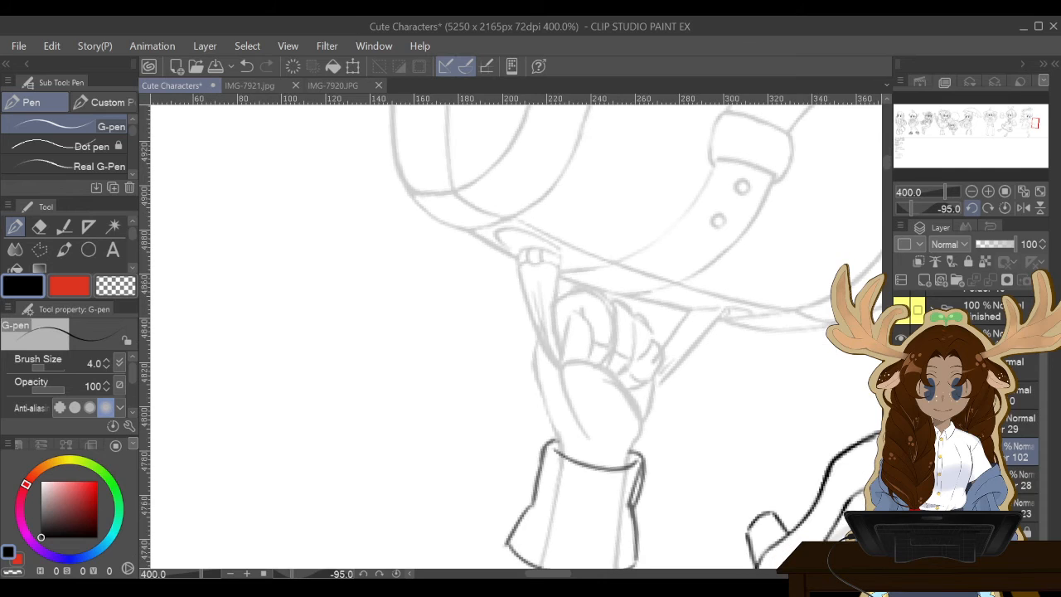
click(971, 208)
click(971, 208)
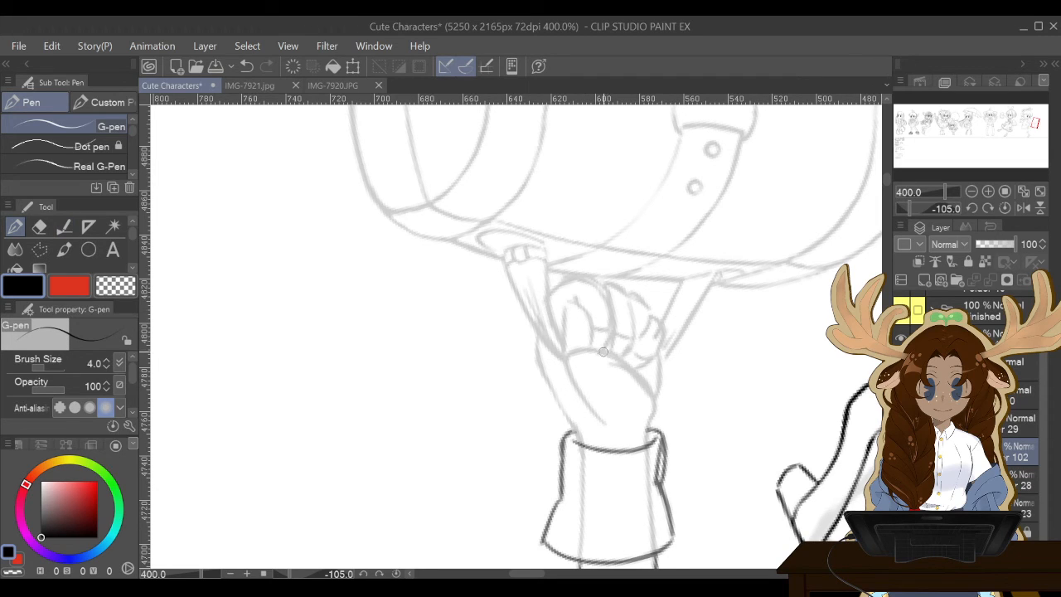
mouse_move(608, 355)
mouse_down()
mouse_move(577, 295)
mouse_move(562, 300)
mouse_move(564, 350)
mouse_up()
key(ctrl+z)
mouse_move(647, 441)
mouse_down()
mouse_move(633, 366)
mouse_move(590, 329)
mouse_move(608, 345)
mouse_move(592, 308)
mouse_move(560, 308)
mouse_move(589, 303)
mouse_move(566, 291)
mouse_move(550, 312)
mouse_move(566, 361)
mouse_up()
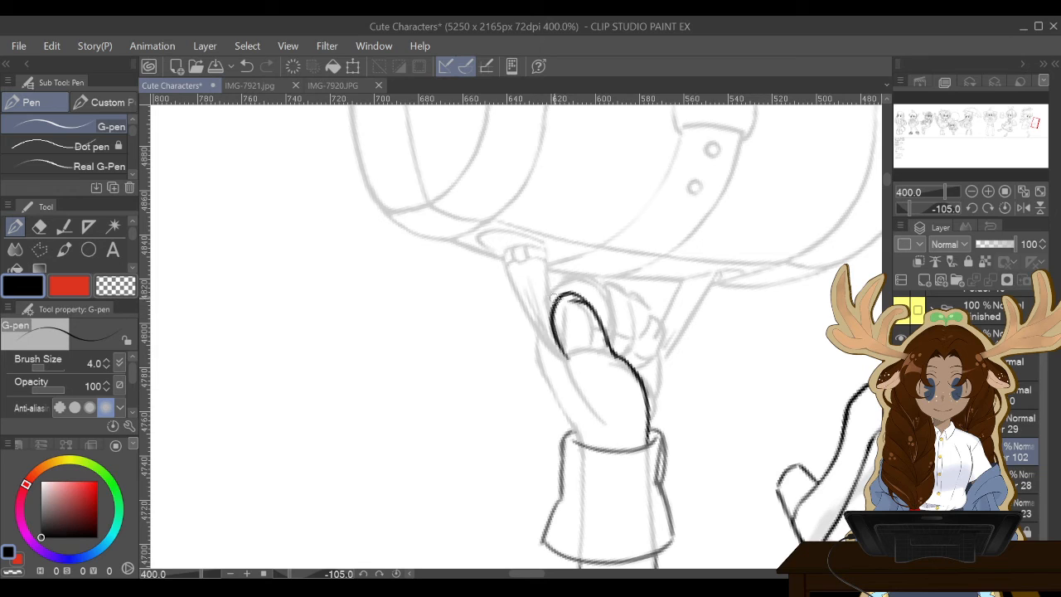
drag(553, 297, 572, 374)
mouse_move(555, 335)
mouse_down()
mouse_move(569, 381)
mouse_move(583, 396)
mouse_move(569, 362)
mouse_move(599, 420)
mouse_up()
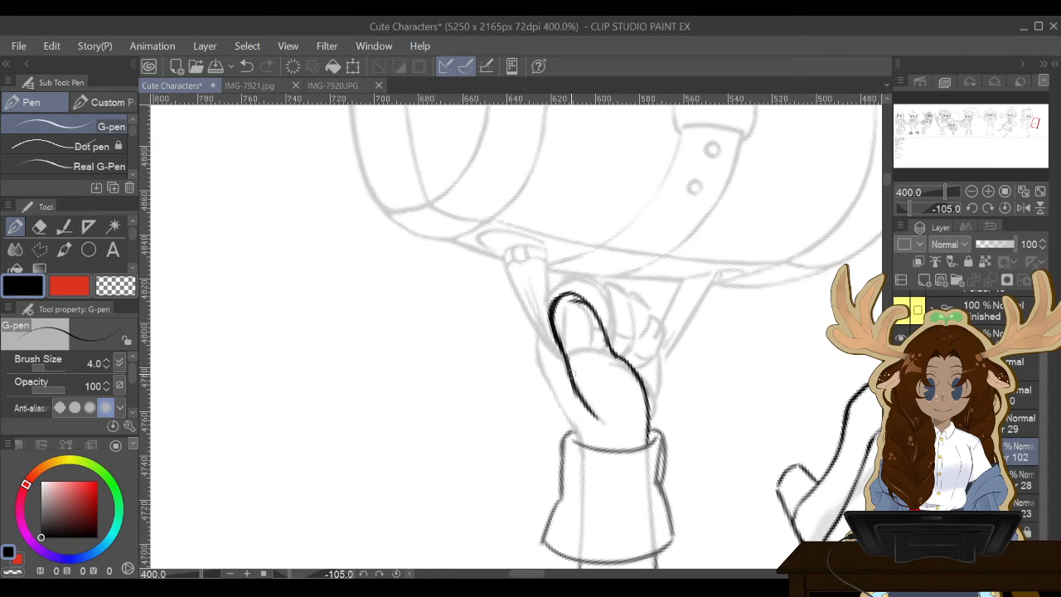
click(292, 67)
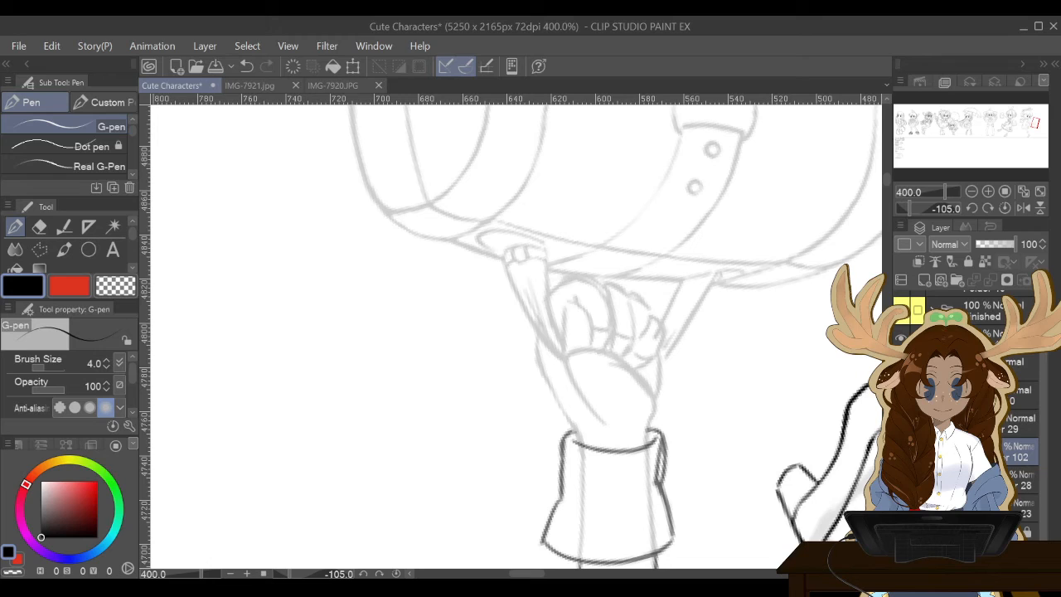
Ink the palm's outer edge up from the cuff and the thumb in two segments, replacing the first thumb stroke.
mouse_move(589, 297)
mouse_down()
mouse_move(570, 291)
mouse_move(567, 355)
mouse_move(598, 418)
mouse_up()
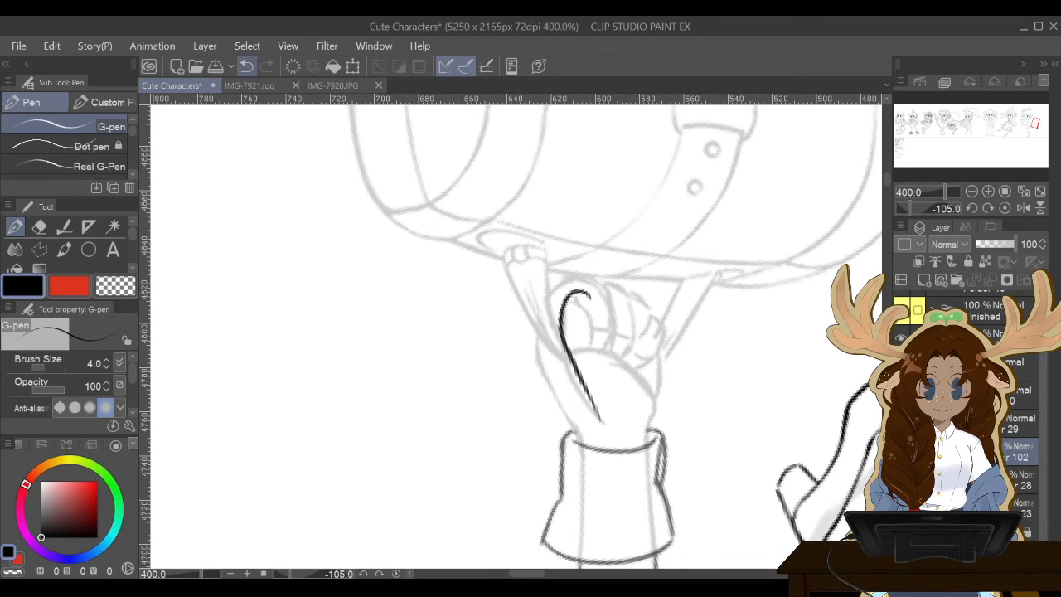
click(246, 66)
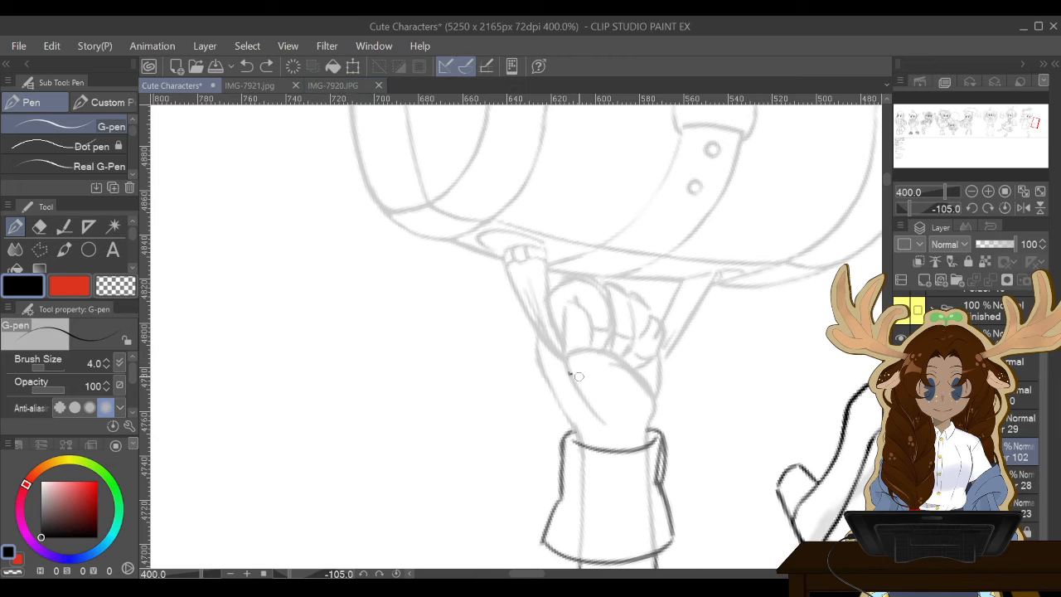
mouse_move(571, 374)
mouse_down()
mouse_move(613, 358)
mouse_move(644, 378)
mouse_move(643, 430)
mouse_up()
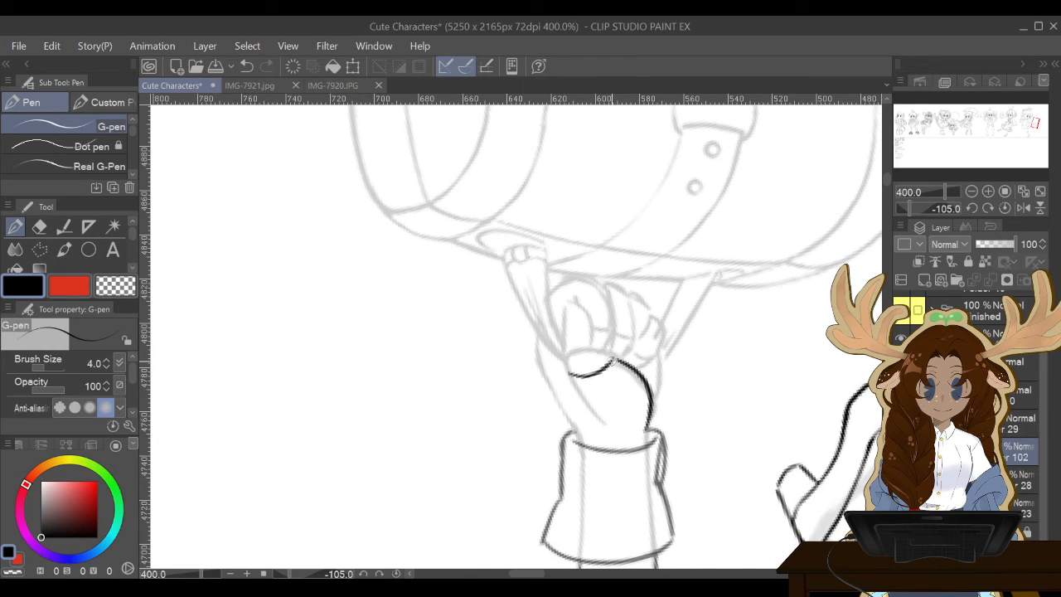
mouse_move(612, 360)
mouse_down()
mouse_move(586, 339)
mouse_move(558, 348)
mouse_move(556, 338)
mouse_move(593, 342)
mouse_move(562, 296)
mouse_move(585, 313)
mouse_move(586, 332)
mouse_up()
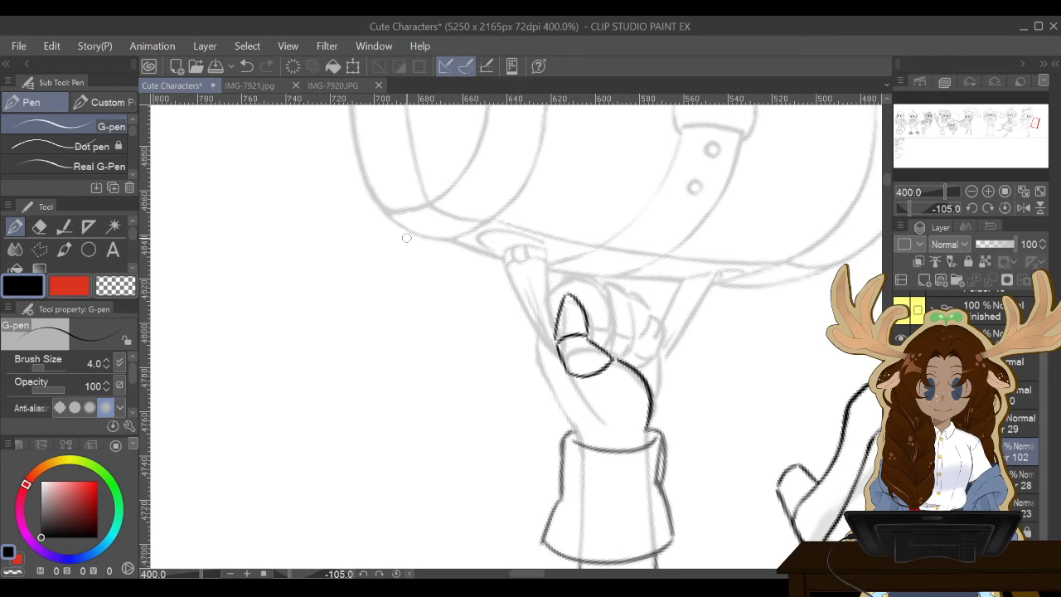
Redraw the rounded thumb outline over the sketch, and erase the old crease and doubled lines inside it.
mouse_move(586, 339)
mouse_down()
mouse_move(563, 293)
mouse_move(548, 306)
mouse_move(551, 341)
mouse_up()
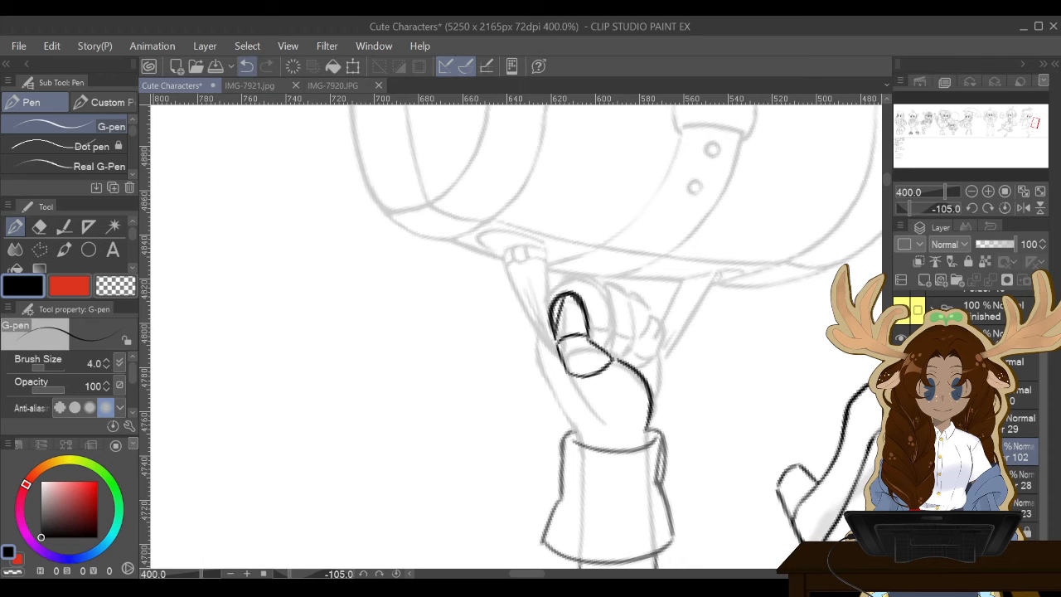
click(246, 66)
mouse_move(587, 331)
mouse_down()
mouse_move(557, 298)
mouse_move(557, 370)
mouse_up()
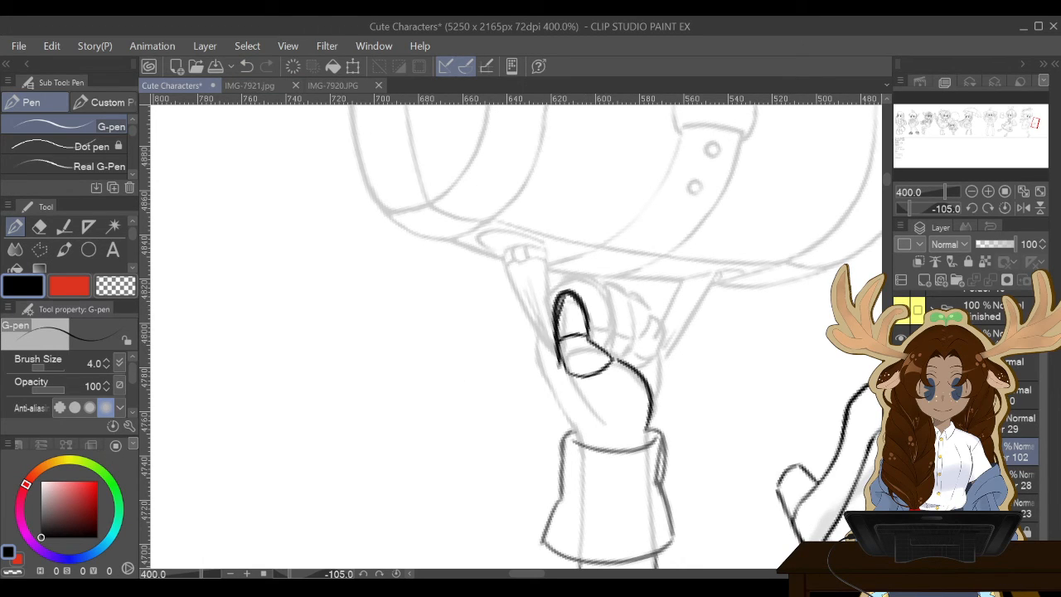
key(e)
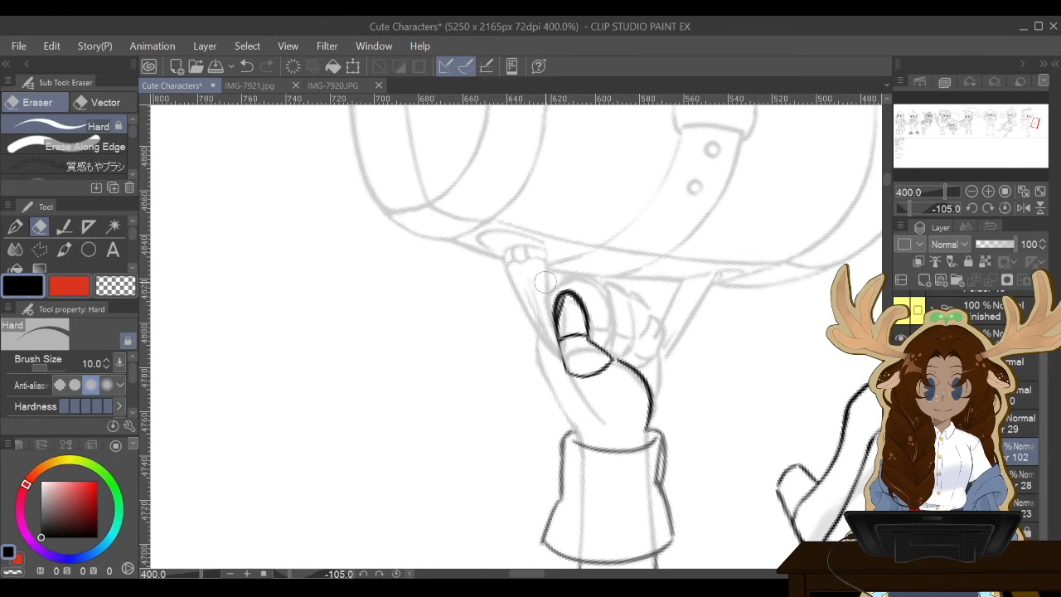
mouse_move(544, 282)
mouse_down()
mouse_move(565, 303)
mouse_move(576, 348)
mouse_move(564, 331)
mouse_move(579, 347)
mouse_move(568, 308)
mouse_move(609, 375)
mouse_move(599, 371)
mouse_move(595, 391)
mouse_move(579, 365)
mouse_move(585, 386)
mouse_move(590, 372)
mouse_up()
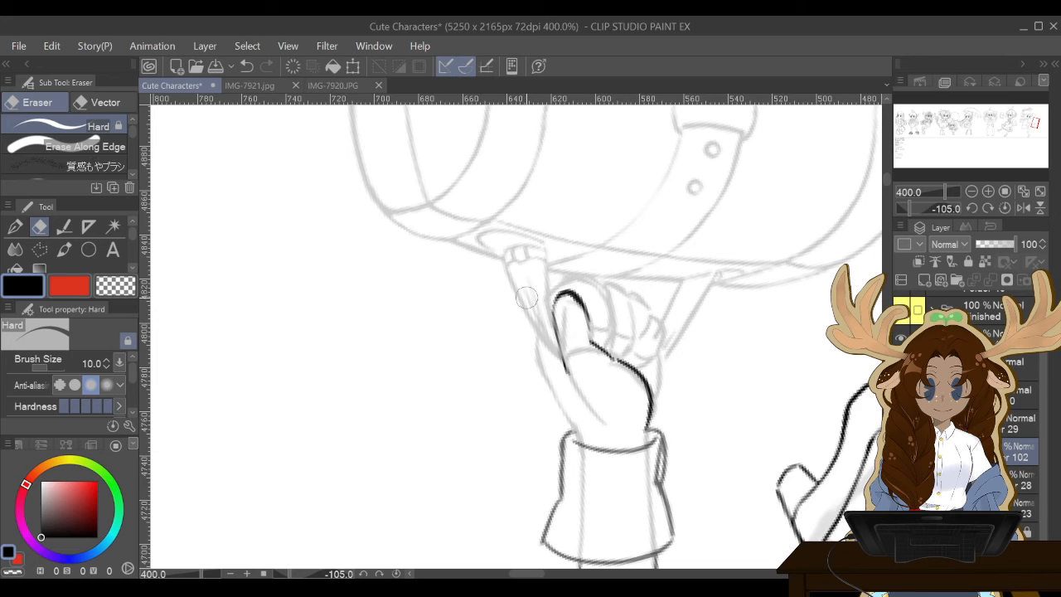
key(p)
key(e)
key(p)
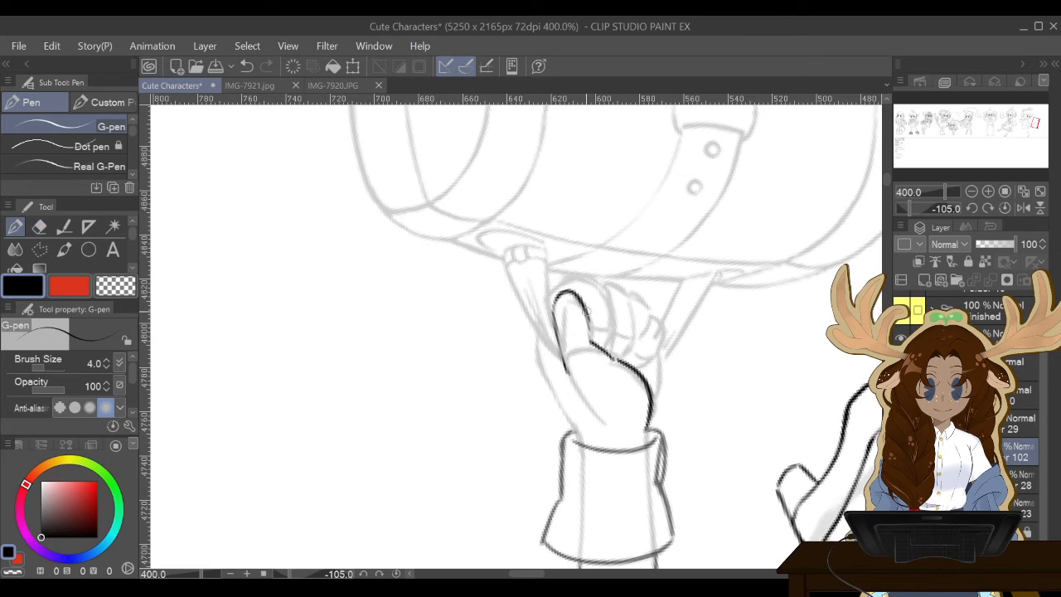
Re-ink the thumb's tip and sides down toward the palm, and erase the excess line around them.
key(ctrl+z)
drag(590, 341, 575, 293)
mouse_move(554, 298)
mouse_down()
mouse_move(570, 369)
mouse_move(536, 317)
mouse_up()
click(39, 226)
drag(569, 389, 520, 283)
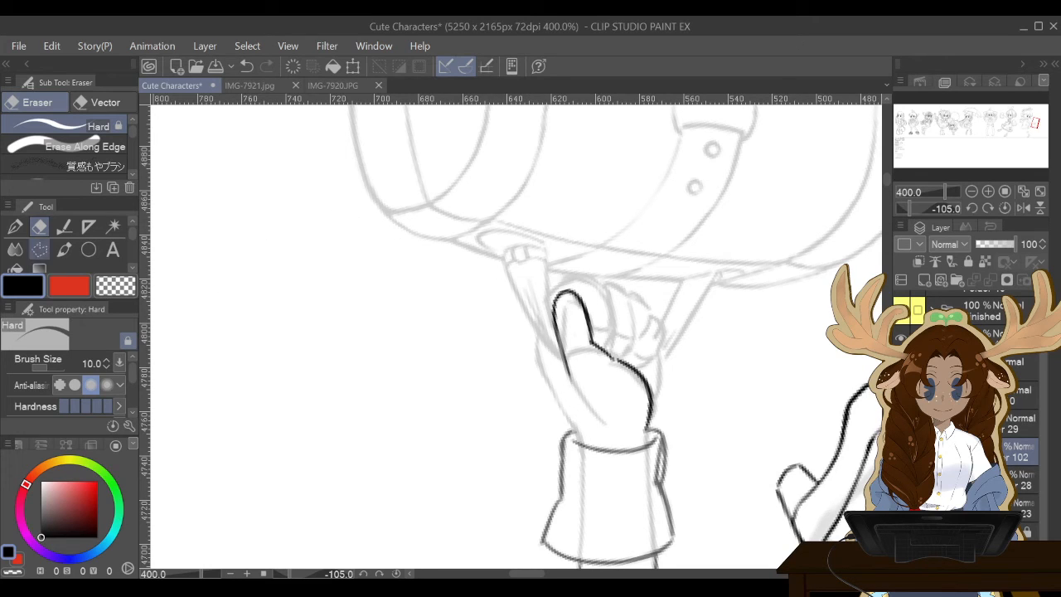
Ink the hand's outer edge from the cuff up and over the index finger's knuckle, replacing the first stroke.
click(14, 226)
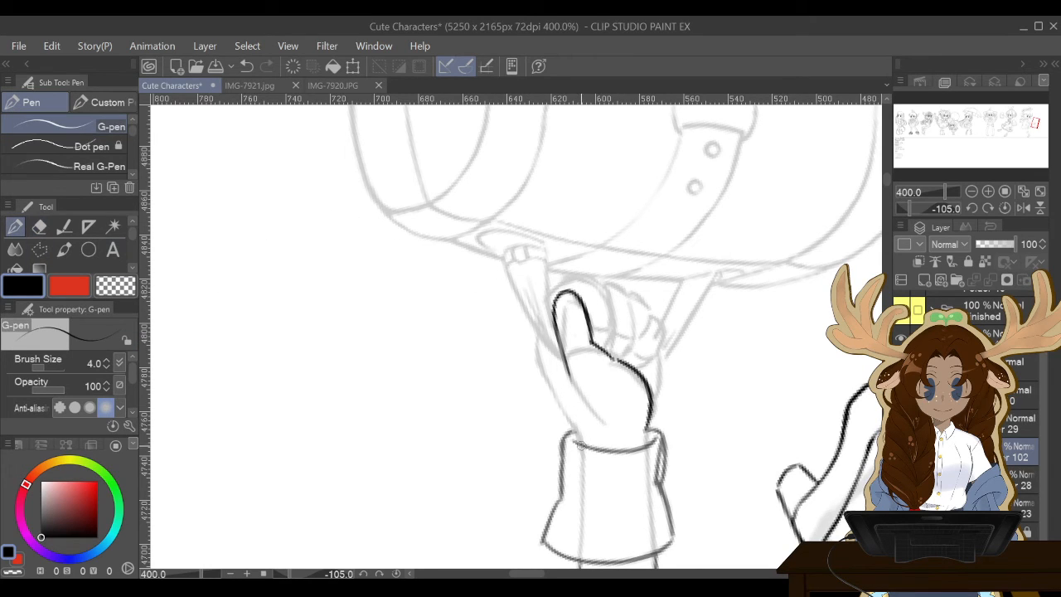
drag(569, 425, 536, 332)
click(247, 67)
mouse_move(573, 425)
mouse_down()
mouse_move(533, 341)
mouse_move(557, 285)
mouse_move(600, 288)
mouse_move(535, 341)
mouse_up()
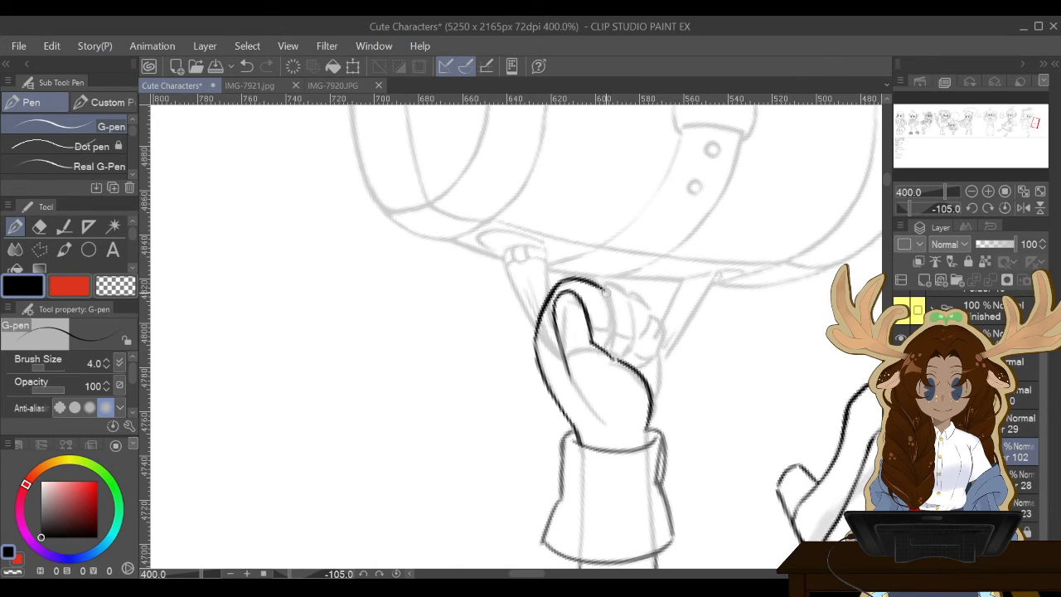
Try inking the index finger's inner edge and the curve of the finger beside it, and undo the strokes.
mouse_move(605, 291)
mouse_down()
mouse_move(612, 324)
mouse_move(599, 344)
mouse_up()
click(246, 65)
drag(603, 285, 633, 303)
click(246, 66)
mouse_move(603, 282)
mouse_down()
mouse_move(635, 304)
mouse_move(610, 290)
mouse_move(623, 284)
mouse_move(636, 311)
mouse_move(623, 347)
mouse_up()
click(246, 66)
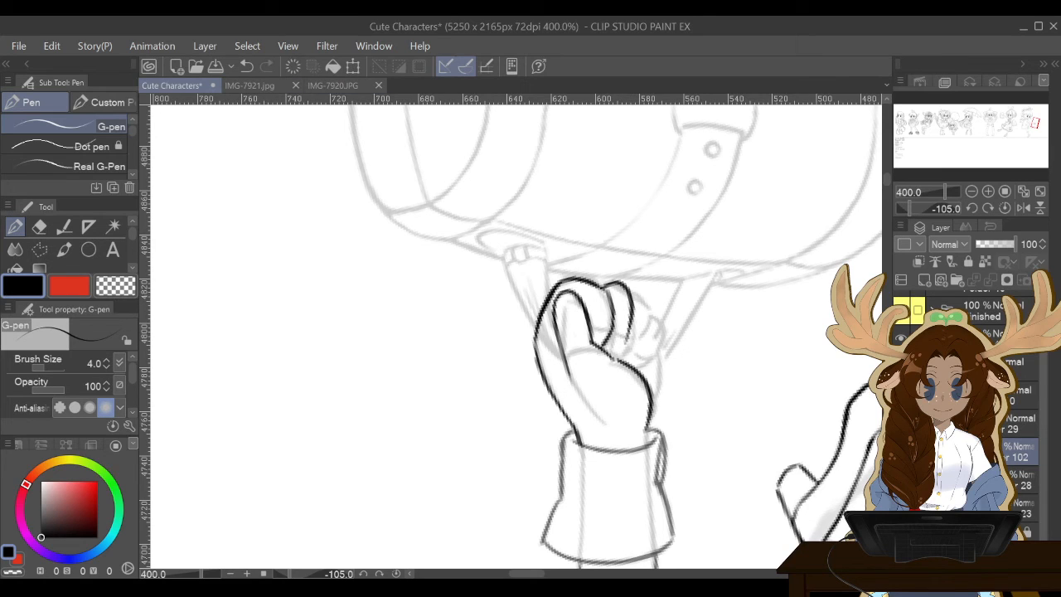
click(246, 66)
click(246, 65)
click(246, 65)
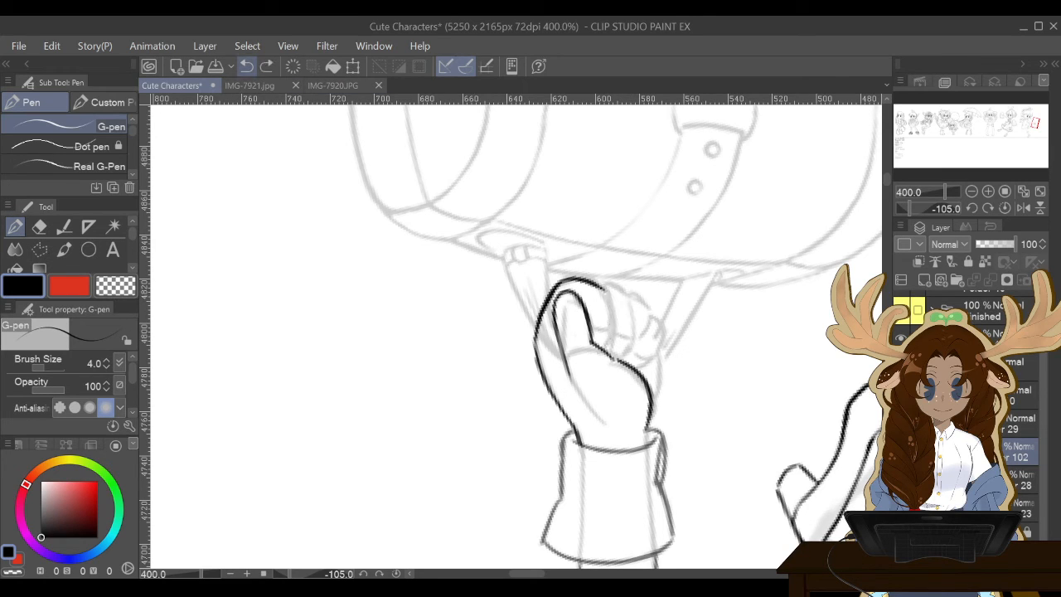
Ink the index finger's closing curve and the curled outlines of the remaining fingers along the palm edge.
mouse_move(605, 350)
mouse_down()
mouse_move(608, 312)
mouse_move(582, 280)
mouse_up()
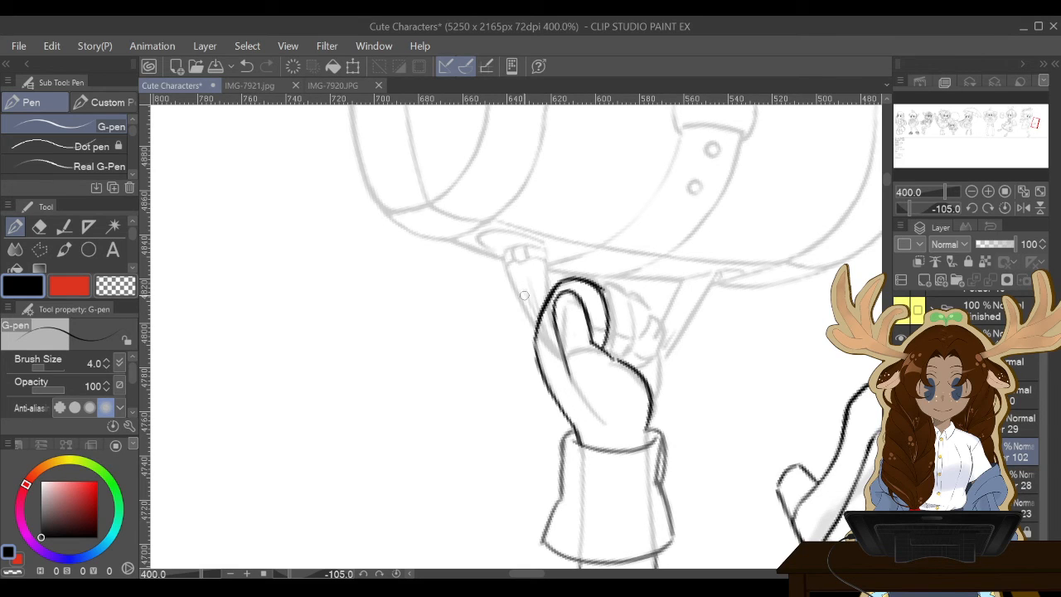
click(39, 227)
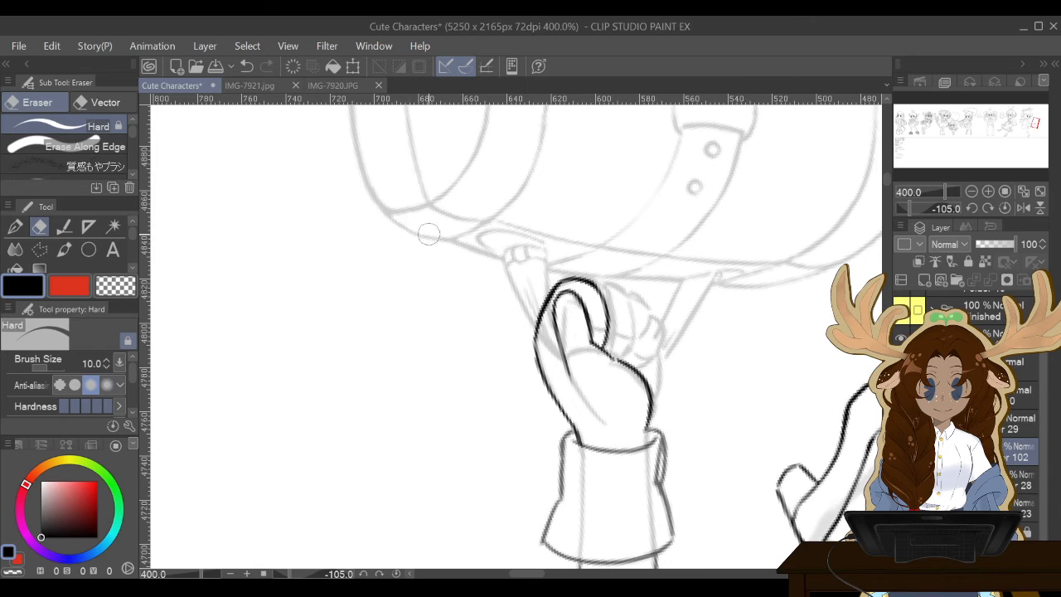
click(15, 226)
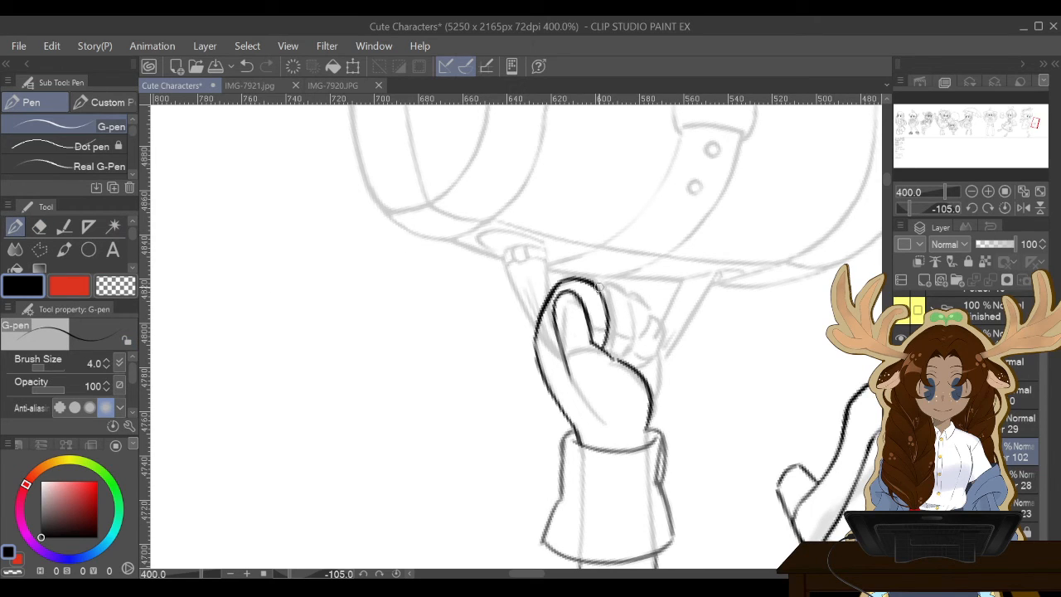
mouse_move(598, 285)
mouse_down()
mouse_move(658, 324)
mouse_move(647, 345)
mouse_move(640, 323)
mouse_move(654, 328)
mouse_move(624, 299)
mouse_move(631, 356)
mouse_move(633, 327)
mouse_move(609, 277)
mouse_move(643, 324)
mouse_move(645, 309)
mouse_move(647, 342)
mouse_move(646, 332)
mouse_move(632, 355)
mouse_move(635, 332)
mouse_move(632, 366)
mouse_up()
drag(663, 325, 660, 351)
drag(659, 351, 639, 364)
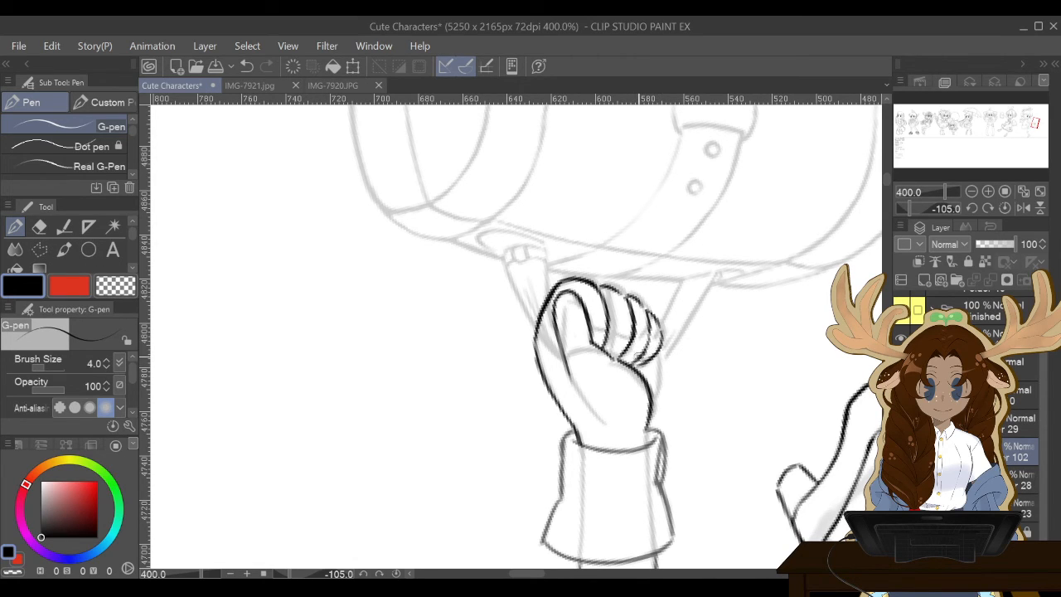
Move the lowest finger's outer curve slightly closer to the hand through a polyline selection, and deselect it.
click(1004, 208)
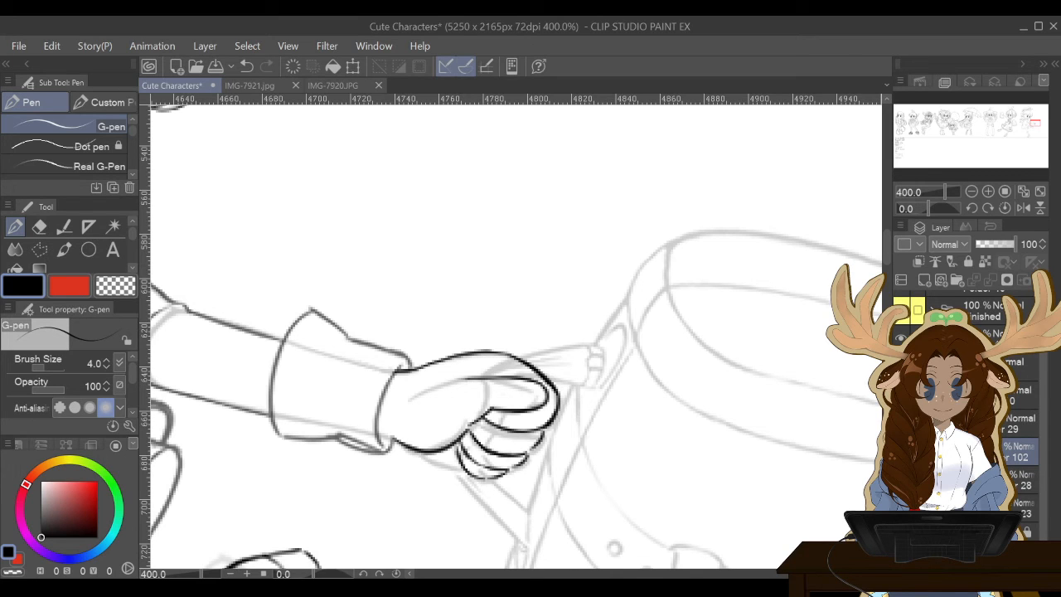
scroll(514, 340, down, 3)
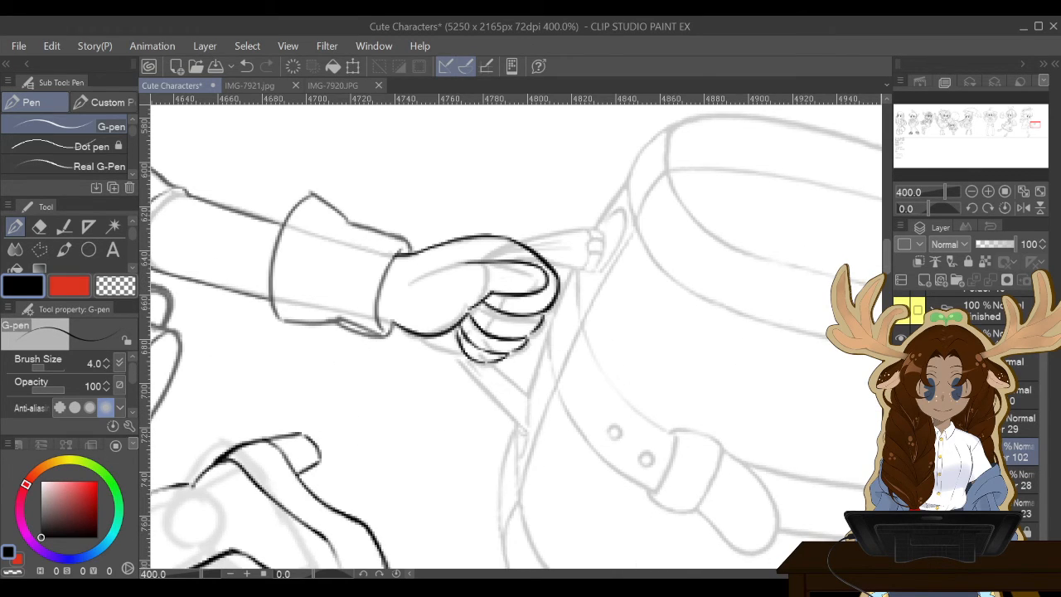
key(e)
key(m)
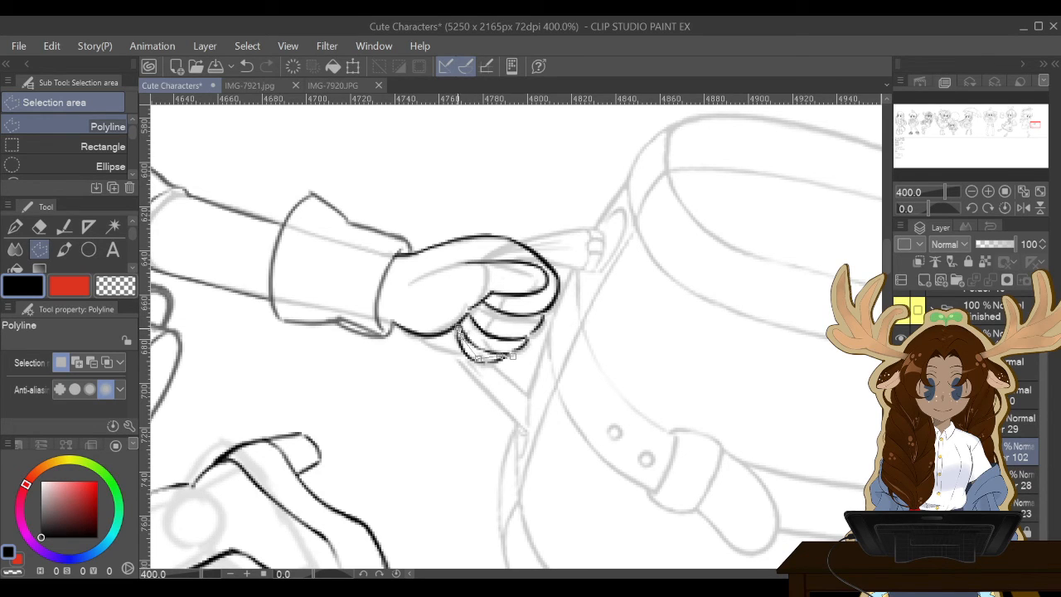
click(454, 378)
click(502, 378)
double_click(510, 362)
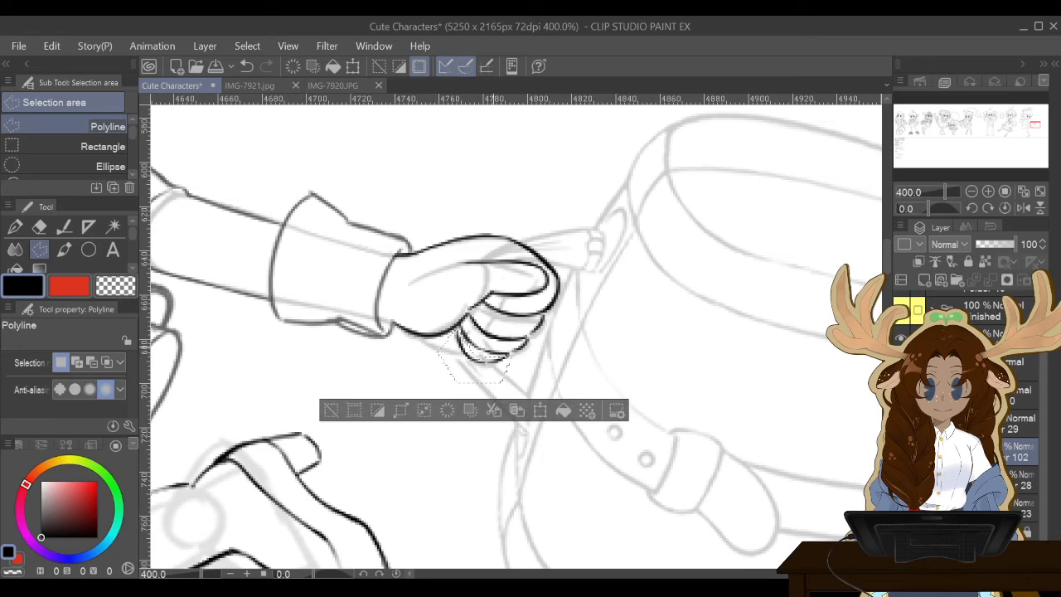
click(539, 410)
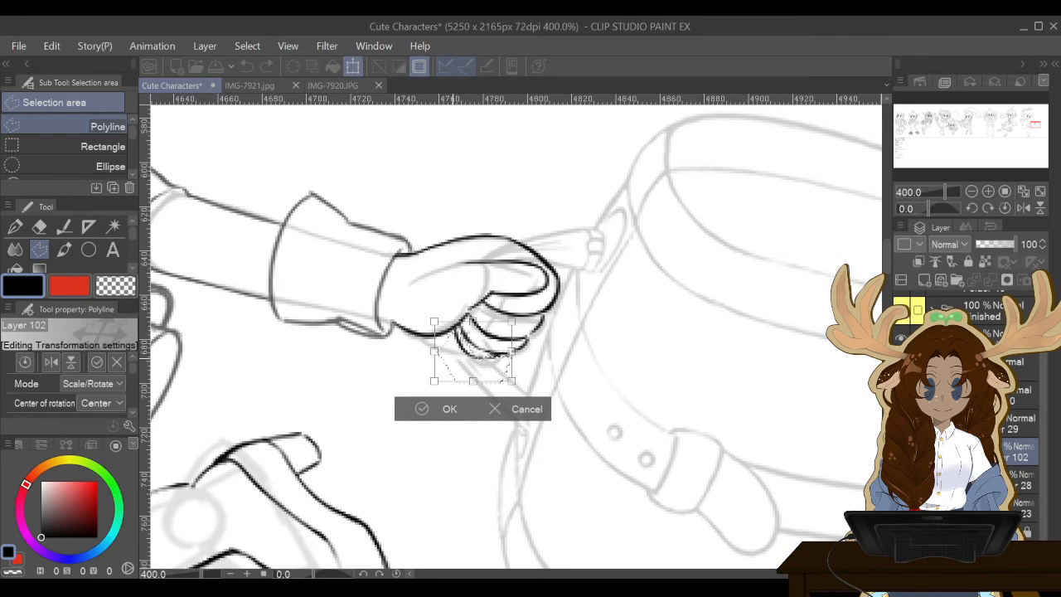
drag(452, 386, 450, 380)
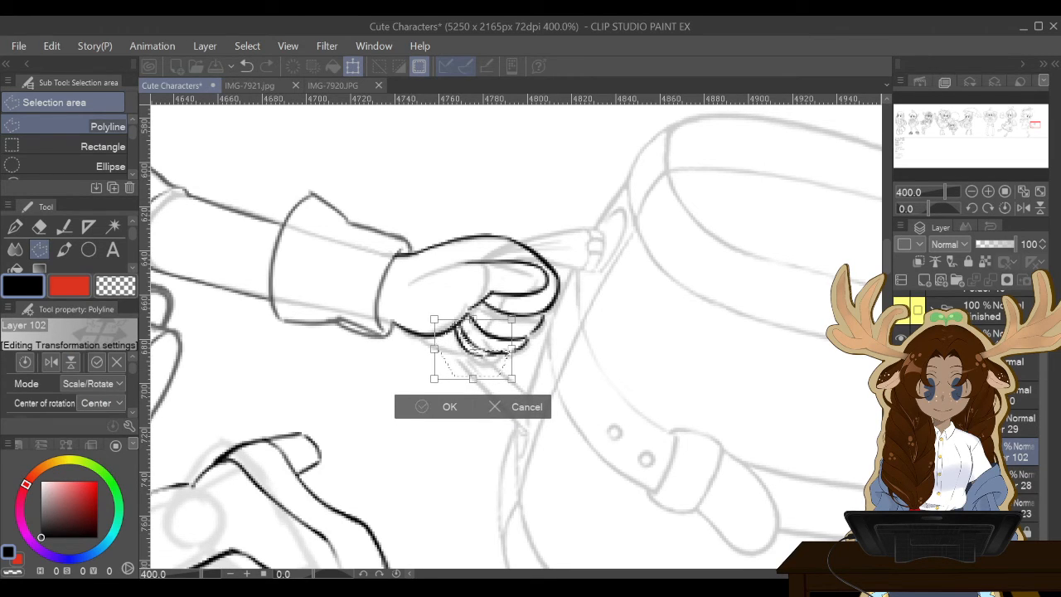
key(Return)
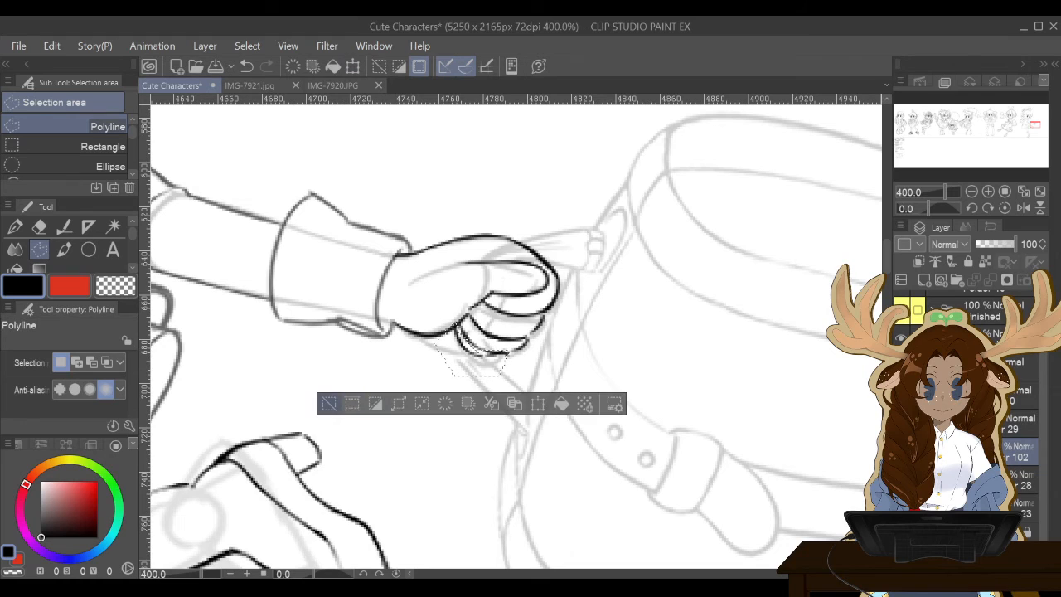
key(ctrl+d)
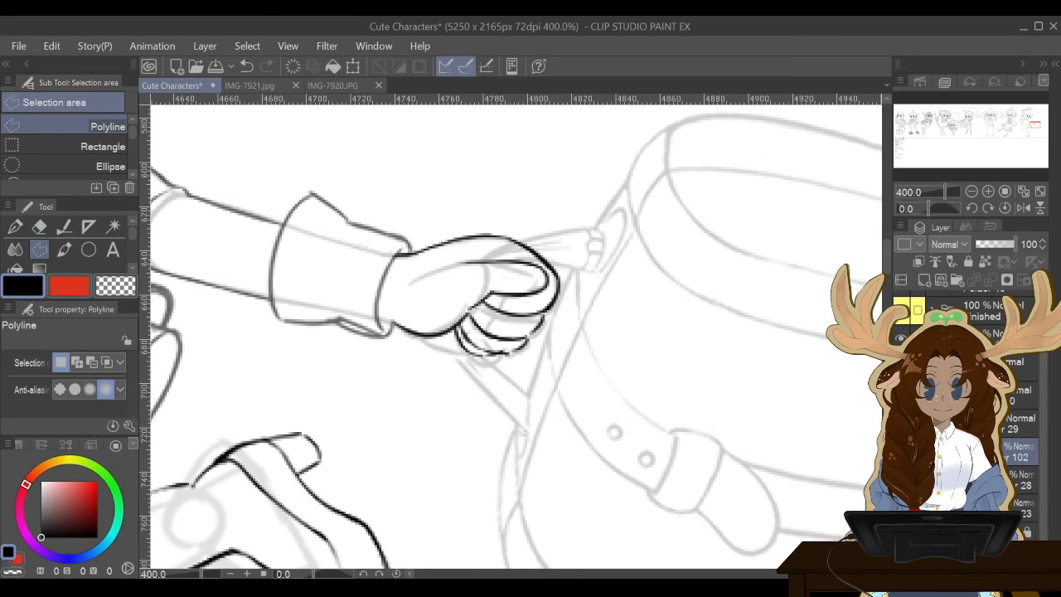
Inspect the inked hand within the whole figure, hiding and restoring the sketch to check the clean lines.
click(39, 227)
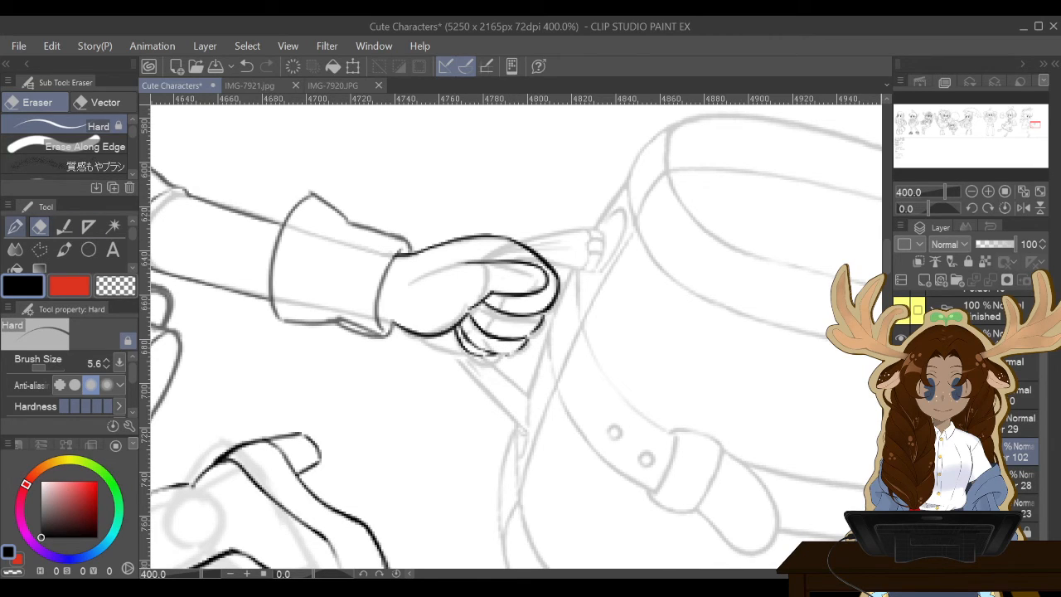
click(15, 226)
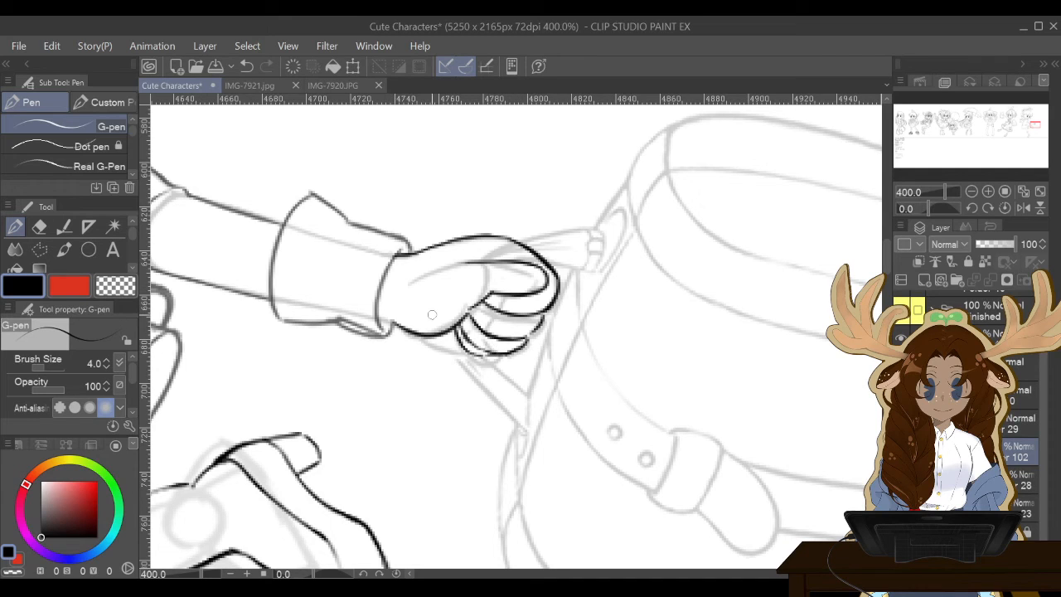
click(39, 227)
click(38, 367)
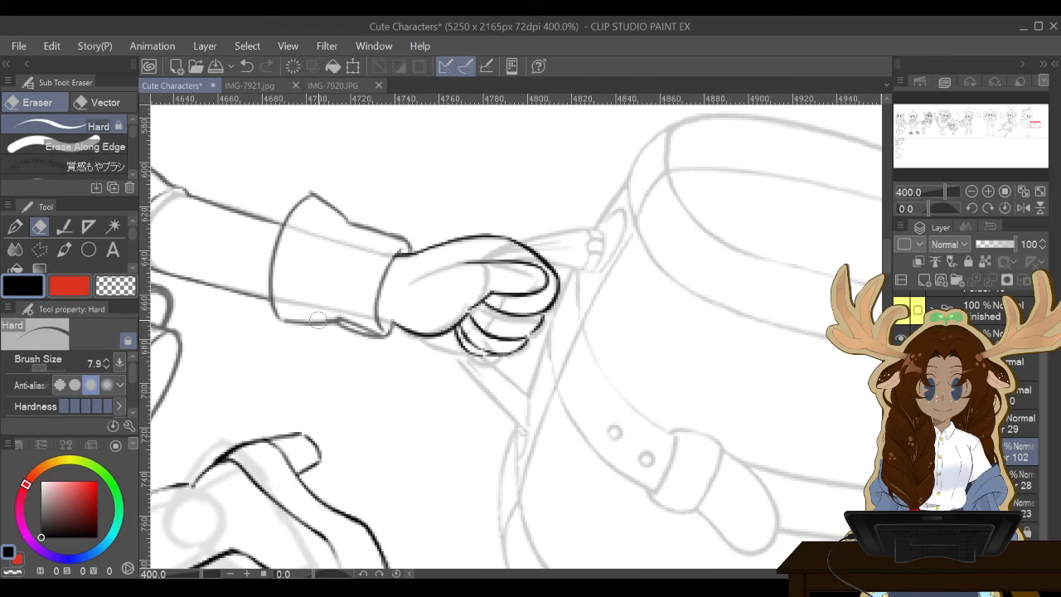
scroll(317, 320, down, 4)
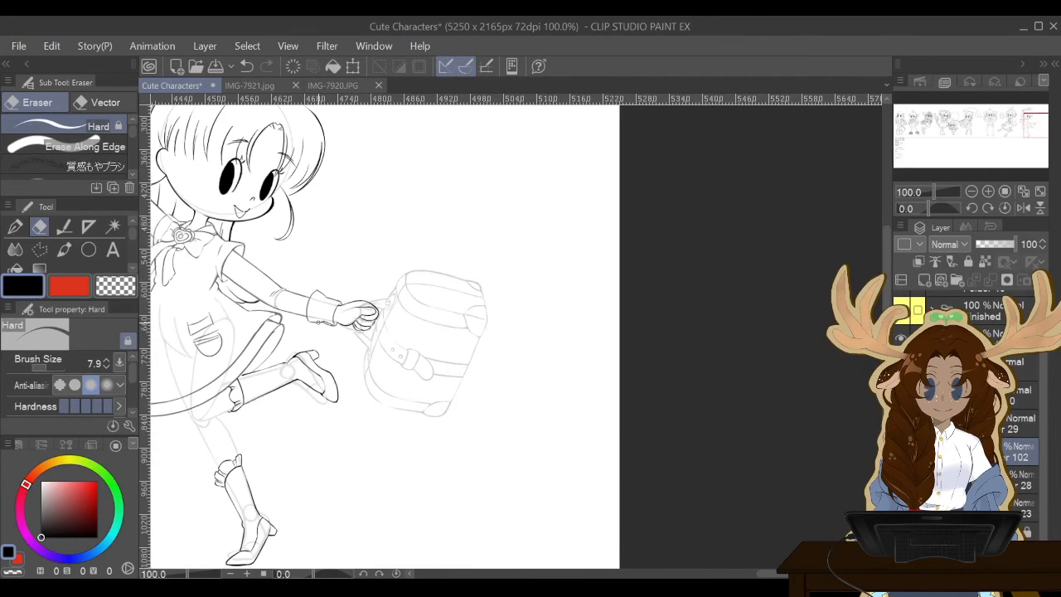
scroll(319, 324, up, 1)
scroll(319, 323, down, 2)
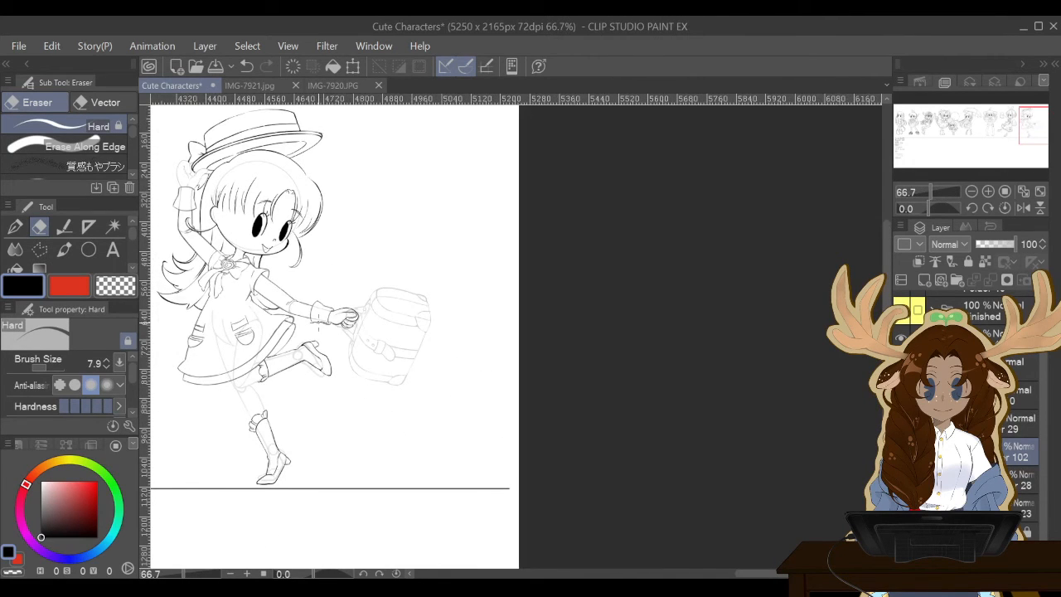
scroll(317, 320, up, 3)
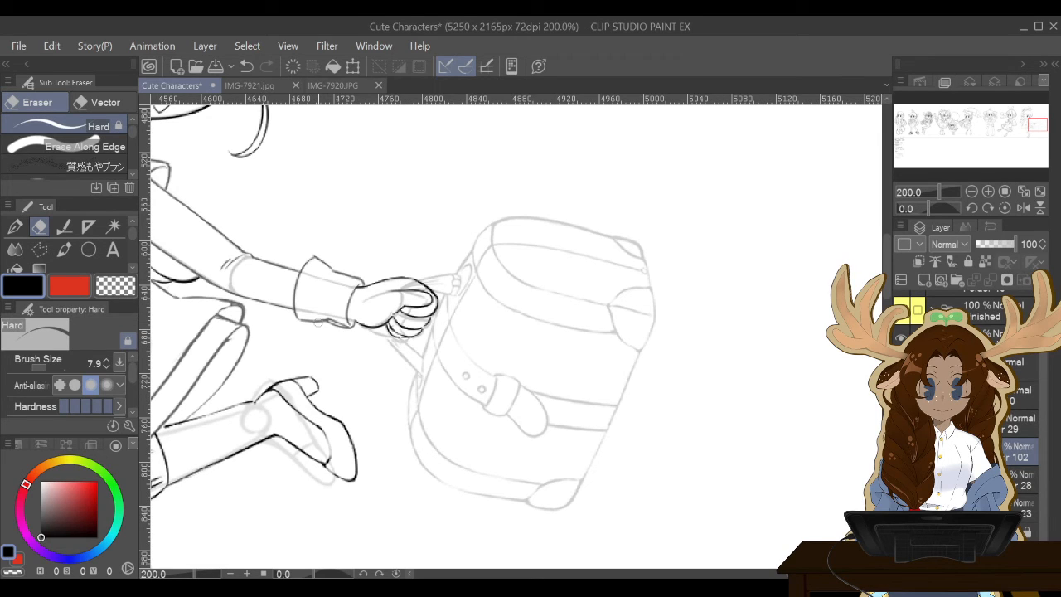
key(p)
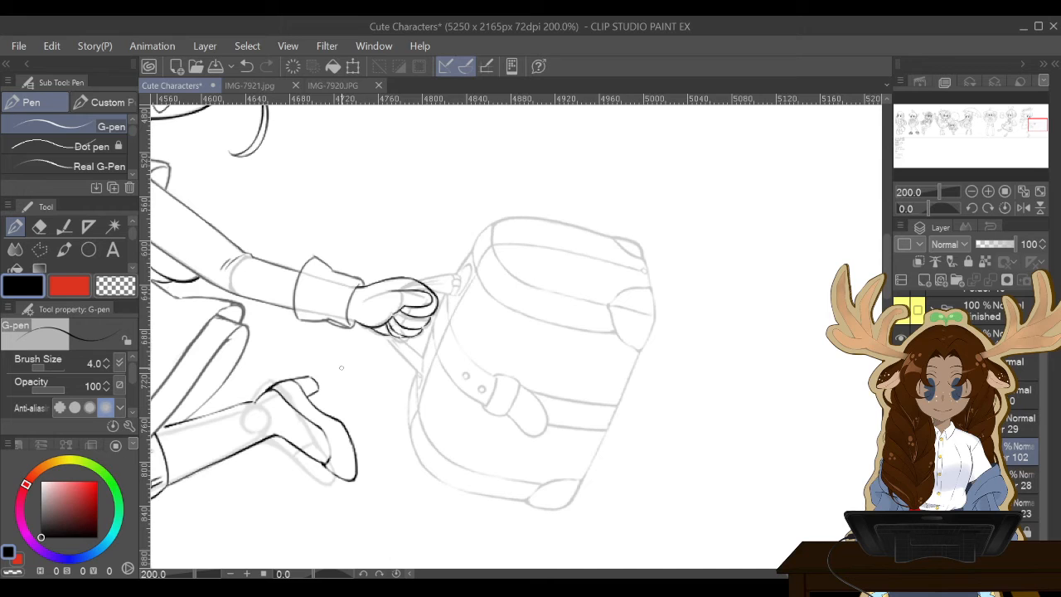
click(901, 478)
click(901, 479)
click(901, 506)
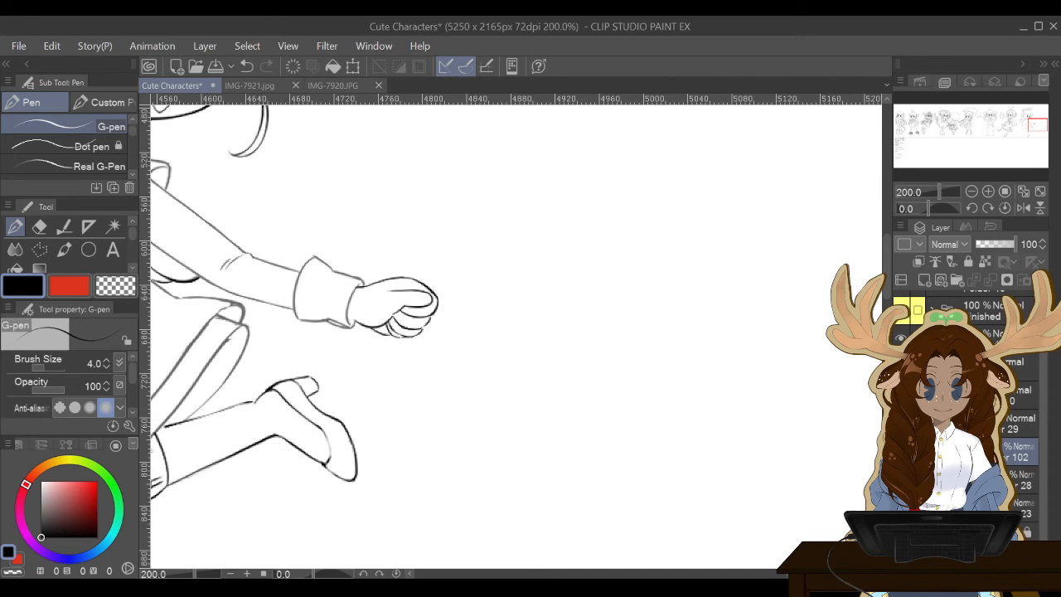
click(901, 506)
Ink the thumb's contour line running into the palm, replacing the first stroke and shortening its palm end.
mouse_move(817, 573)
mouse_down()
mouse_move(767, 574)
mouse_move(798, 574)
mouse_up()
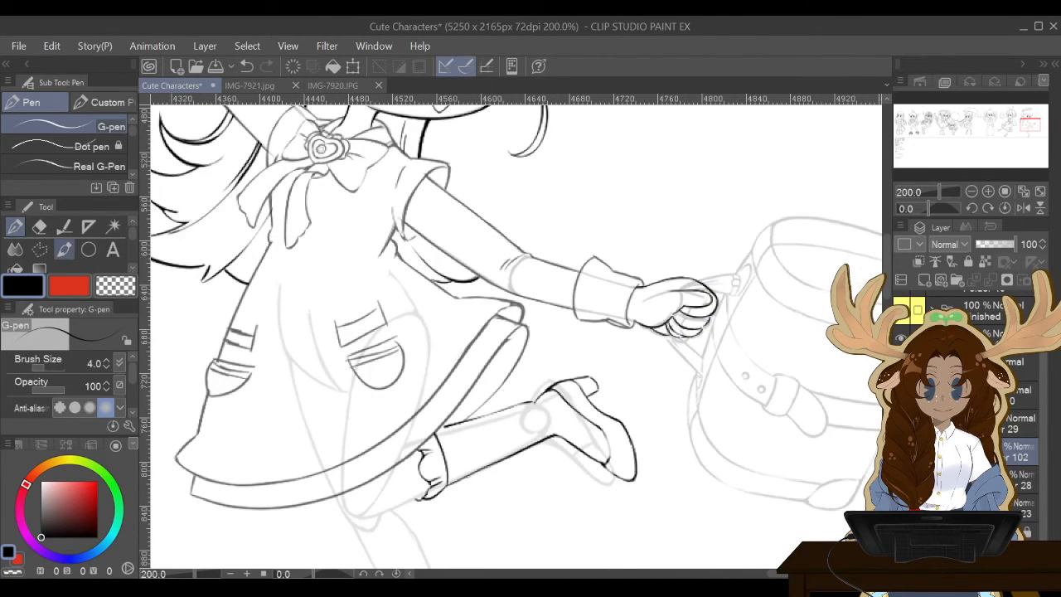
drag(666, 294, 701, 291)
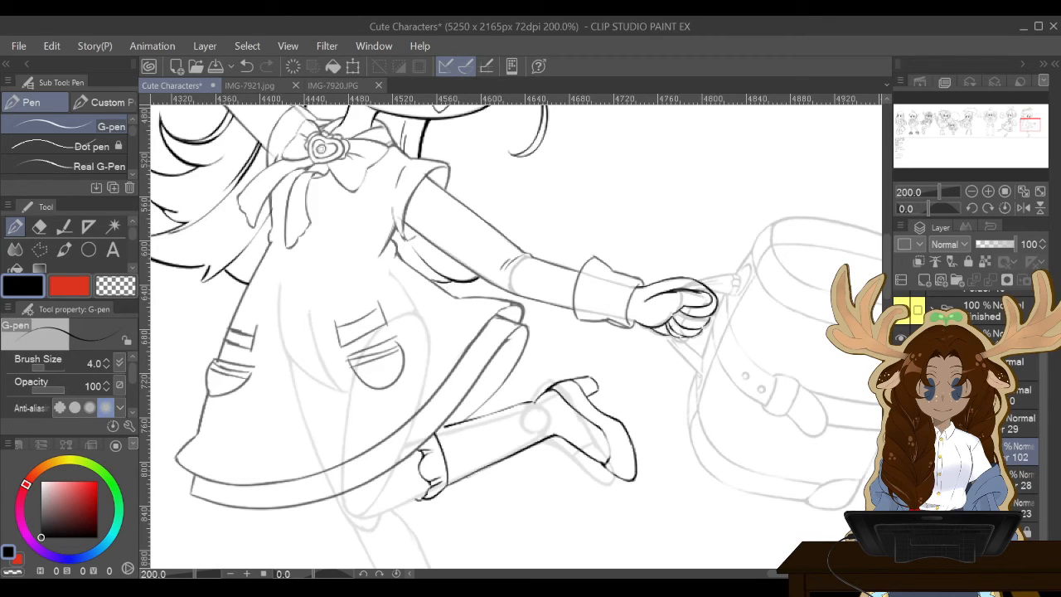
key(ctrl+z)
scroll(719, 303, up, 2)
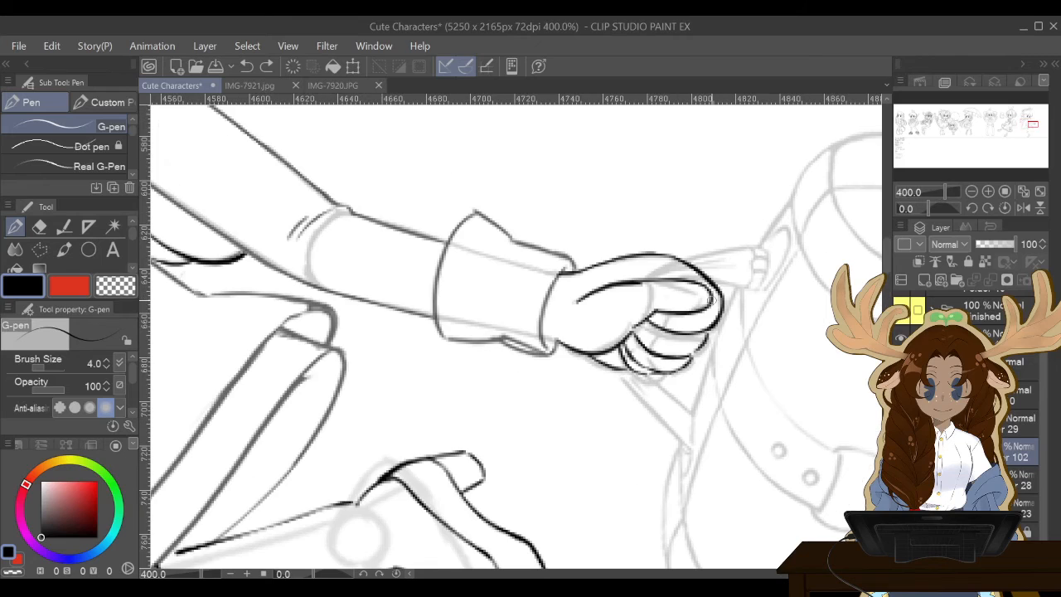
mouse_move(703, 306)
mouse_down()
mouse_move(708, 287)
mouse_move(616, 280)
mouse_up()
click(39, 226)
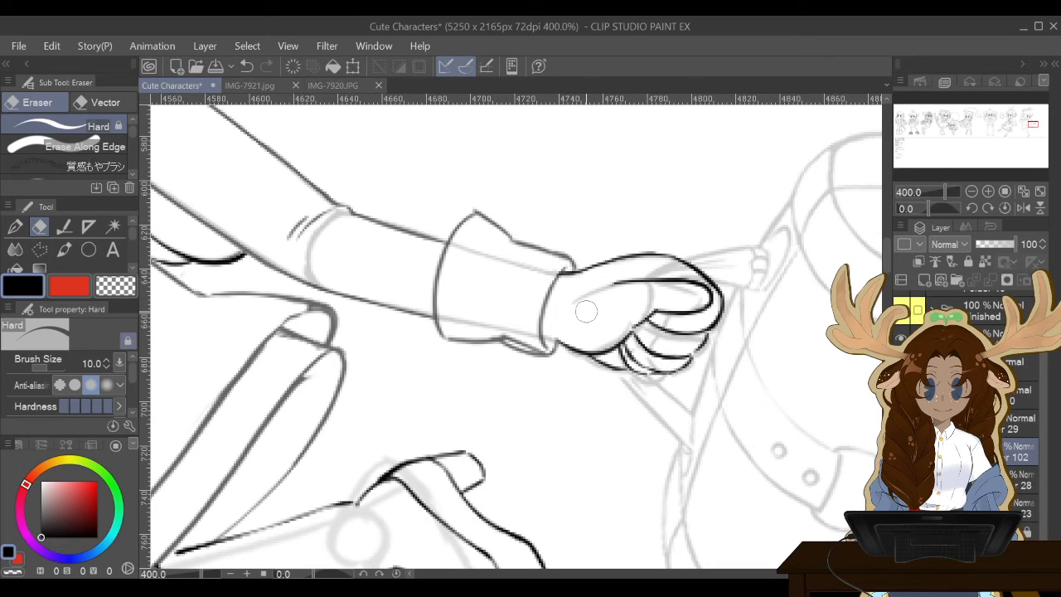
scroll(586, 311, down, 5)
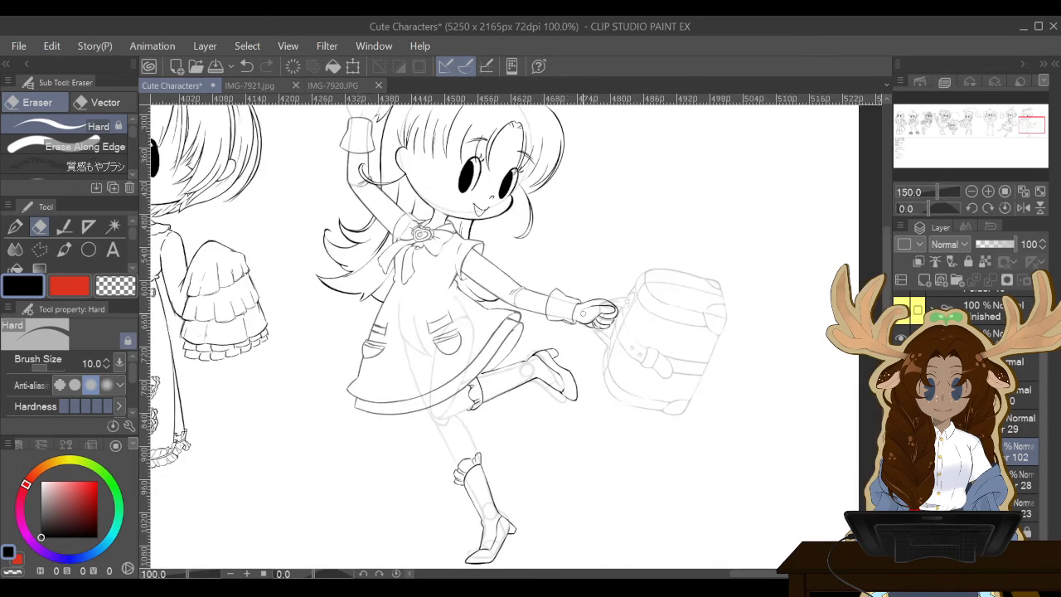
Fade the inked suitcase hand's layer to 44% opacity and add a new layer for a trial redraw.
scroll(583, 313, up, 2)
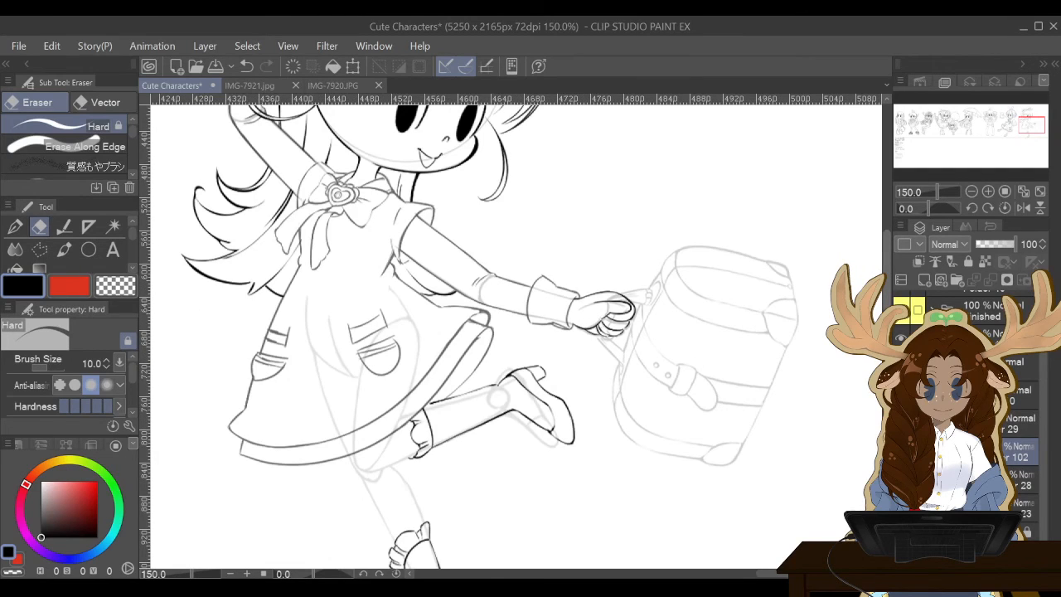
drag(886, 269, 884, 252)
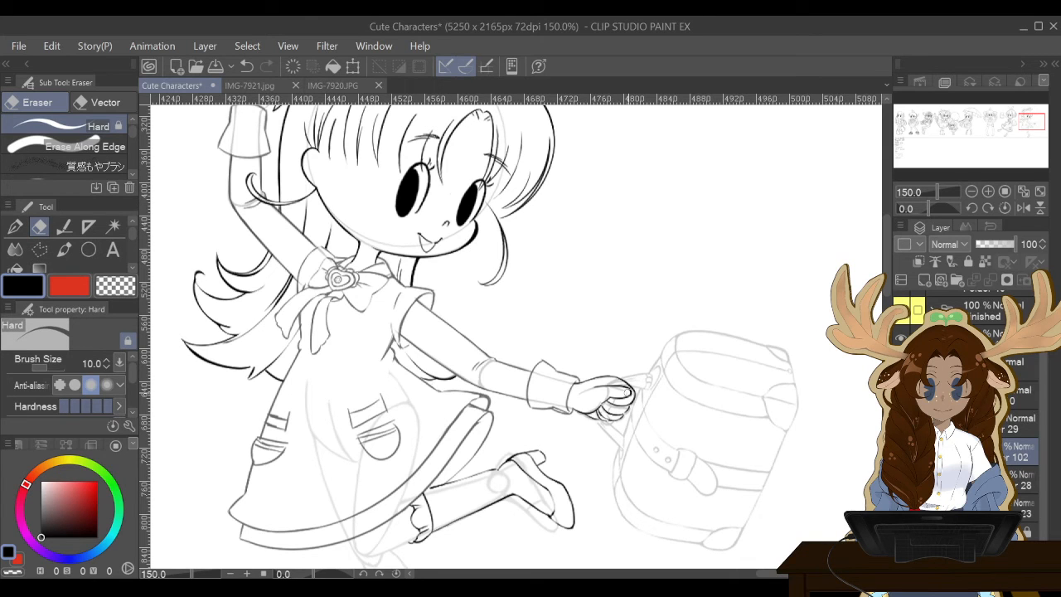
scroll(636, 393, up, 3)
scroll(639, 394, up, 1)
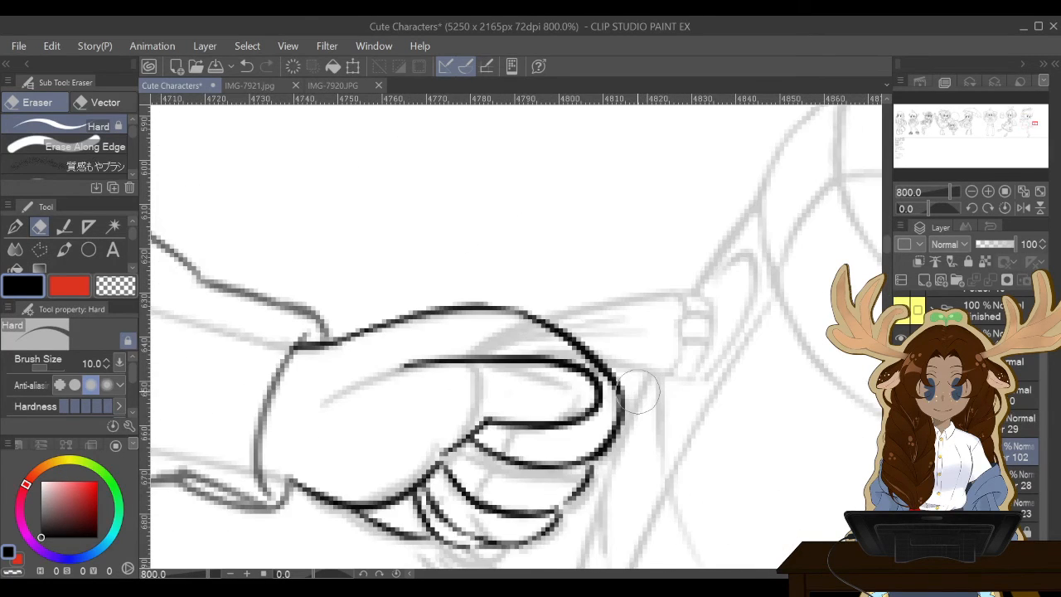
scroll(639, 393, down, 1)
click(992, 243)
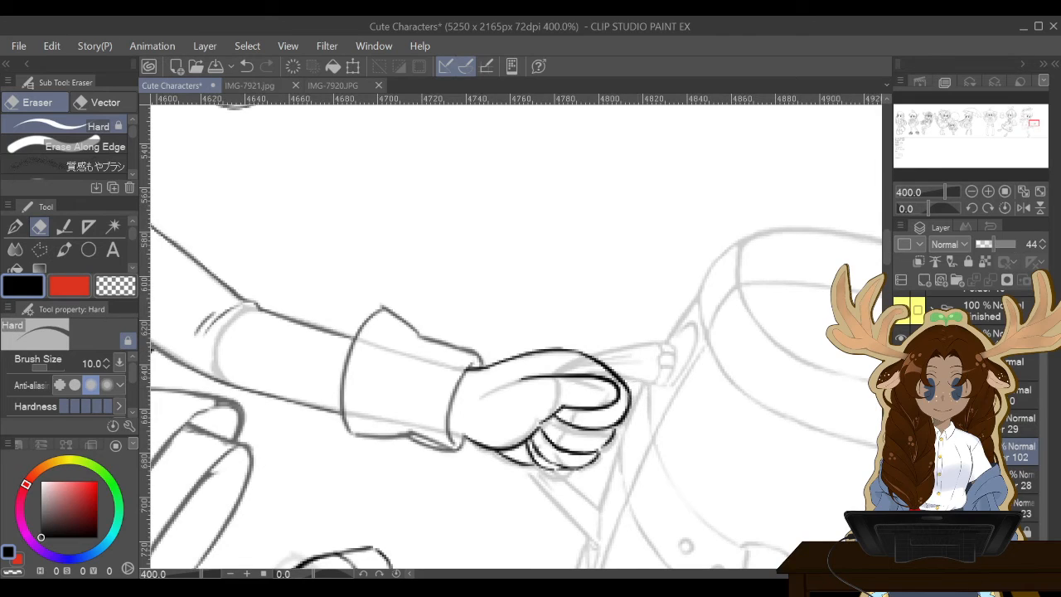
click(924, 280)
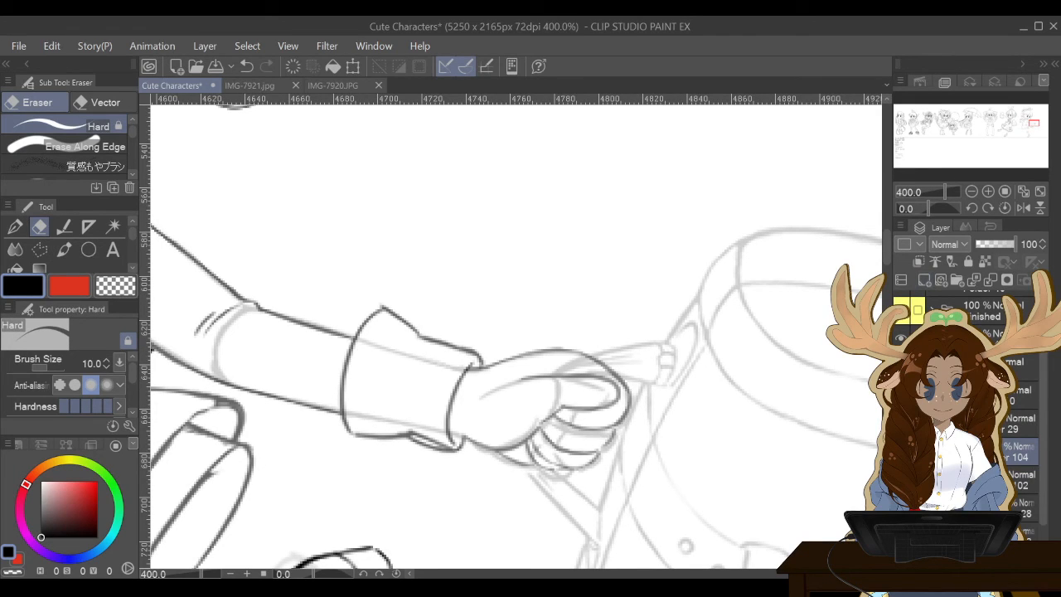
Draw a trial knuckle line across the hand with the G-pen at size 4 and block in the index finger's angular shape.
click(15, 226)
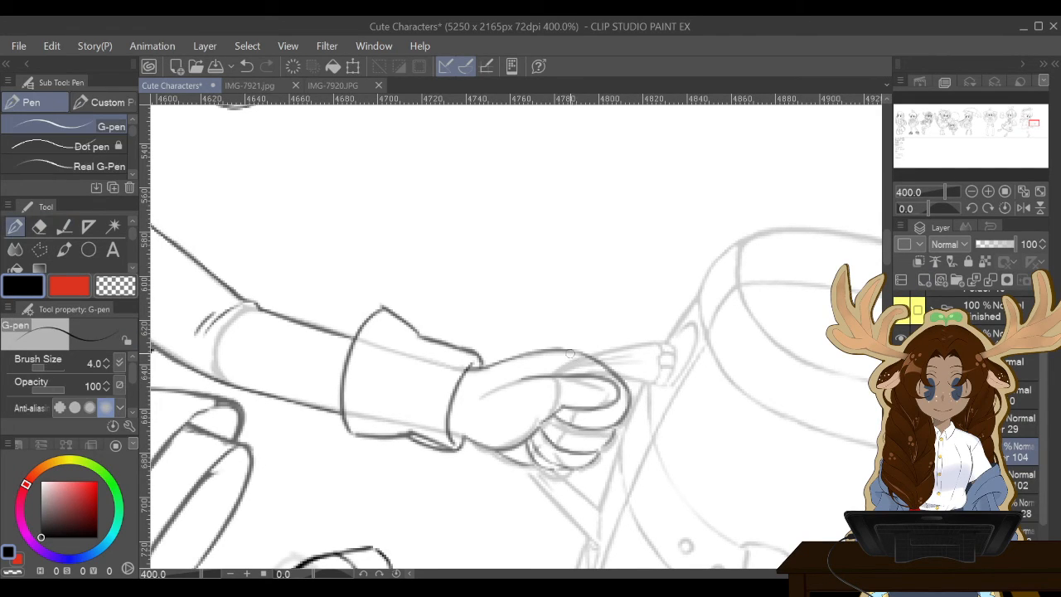
mouse_move(570, 351)
mouse_down()
mouse_move(567, 399)
mouse_move(546, 446)
mouse_move(525, 463)
mouse_up()
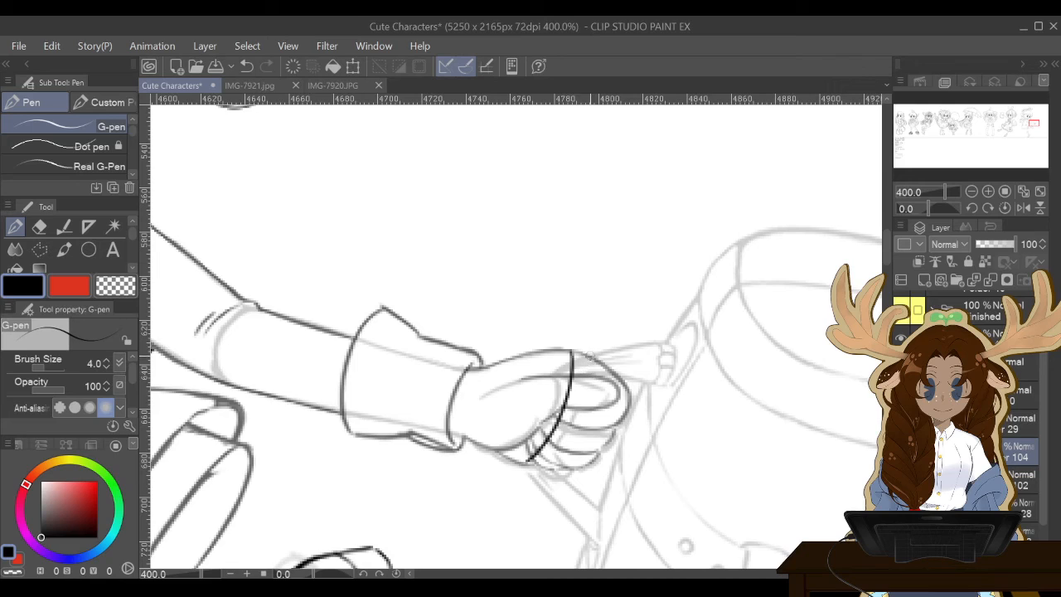
mouse_move(573, 351)
mouse_down()
mouse_move(603, 369)
mouse_move(608, 410)
mouse_up()
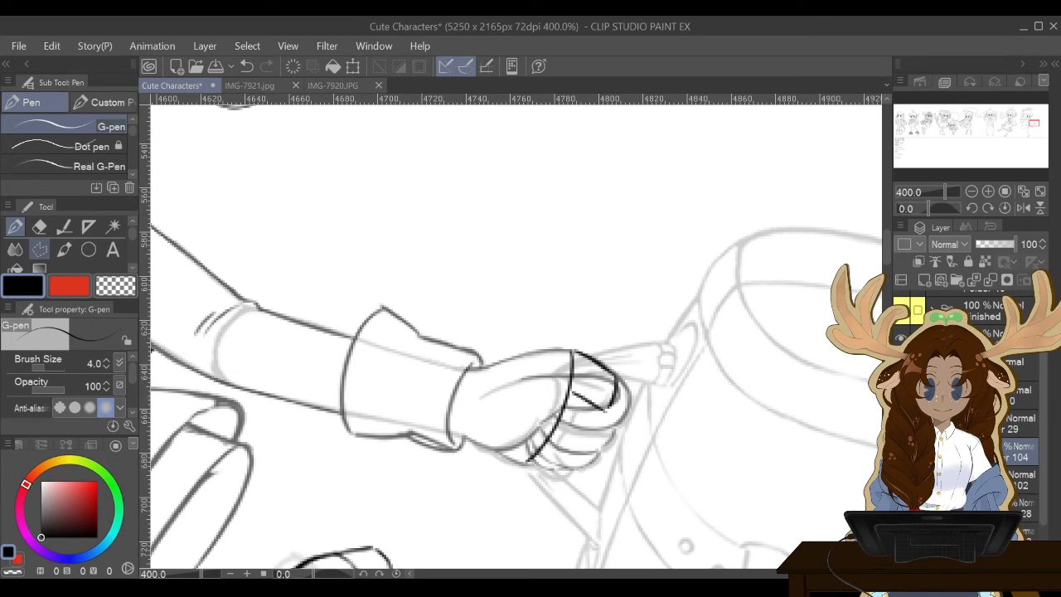
Enclose the trial index finger in a polyline selection, scale it down slightly at the knuckle line, and deselect it.
key(m)
click(571, 338)
click(625, 374)
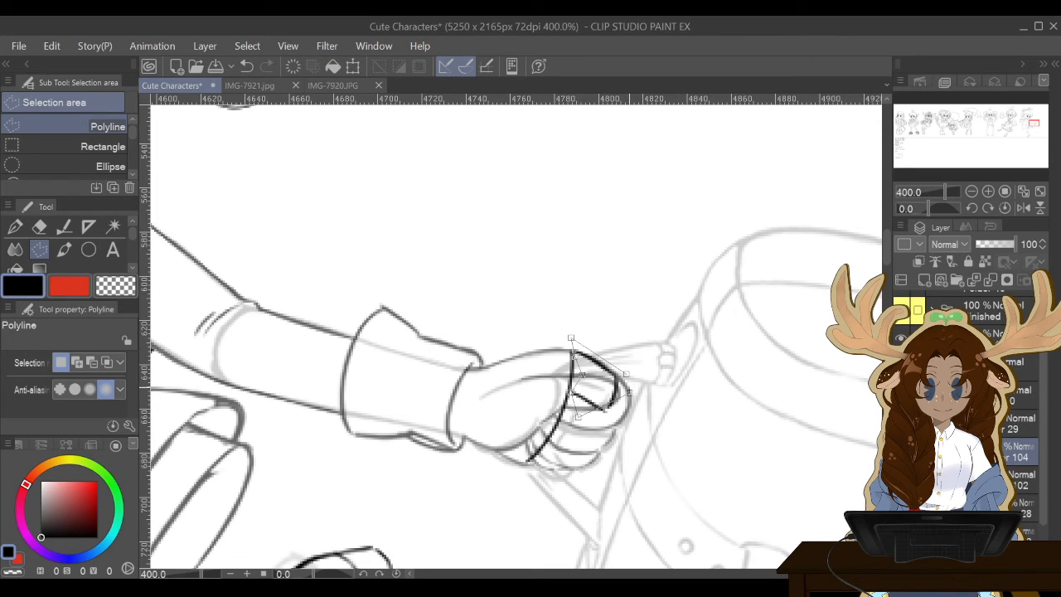
click(626, 376)
click(636, 372)
click(583, 329)
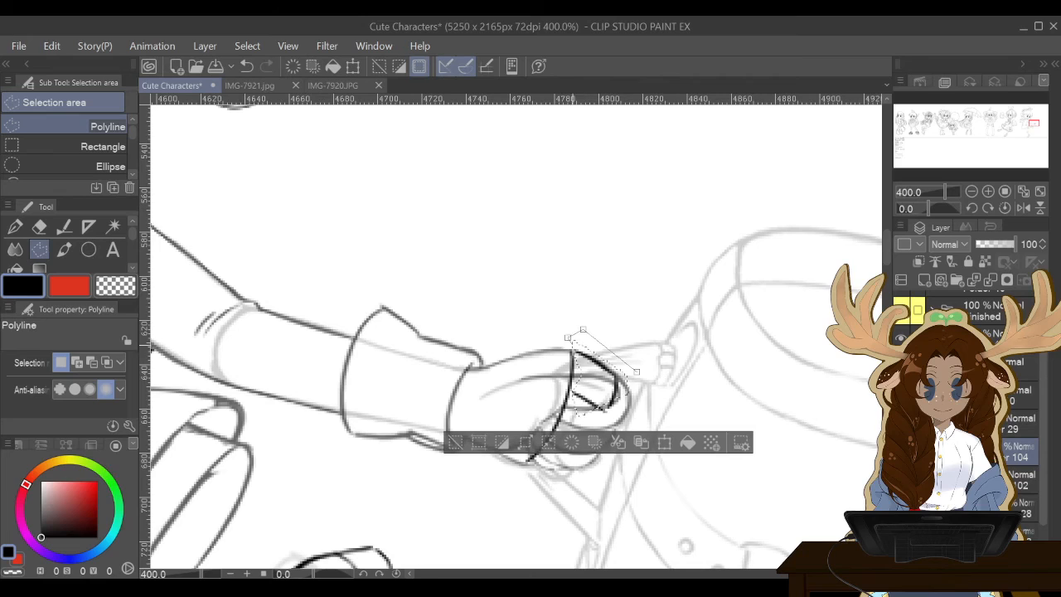
click(573, 387)
click(587, 421)
double_click(615, 424)
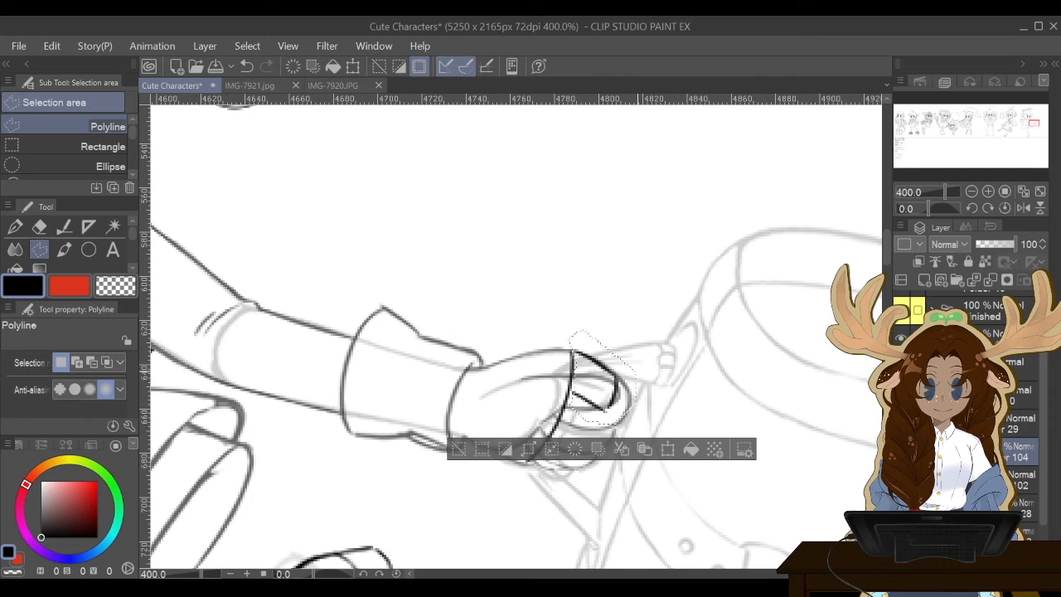
key(ctrl+t)
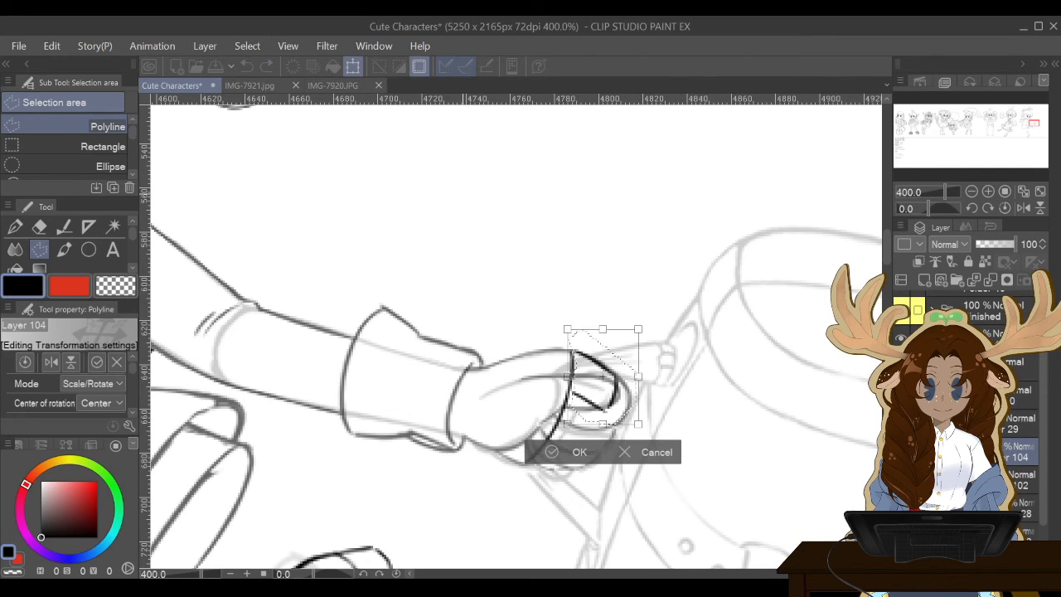
drag(633, 420, 633, 416)
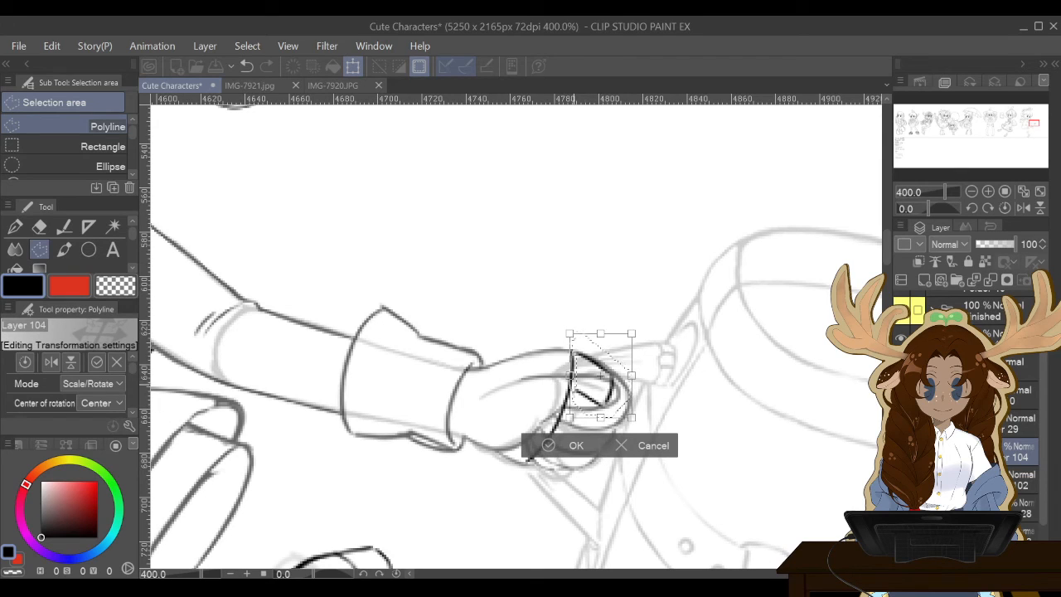
drag(633, 329, 629, 331)
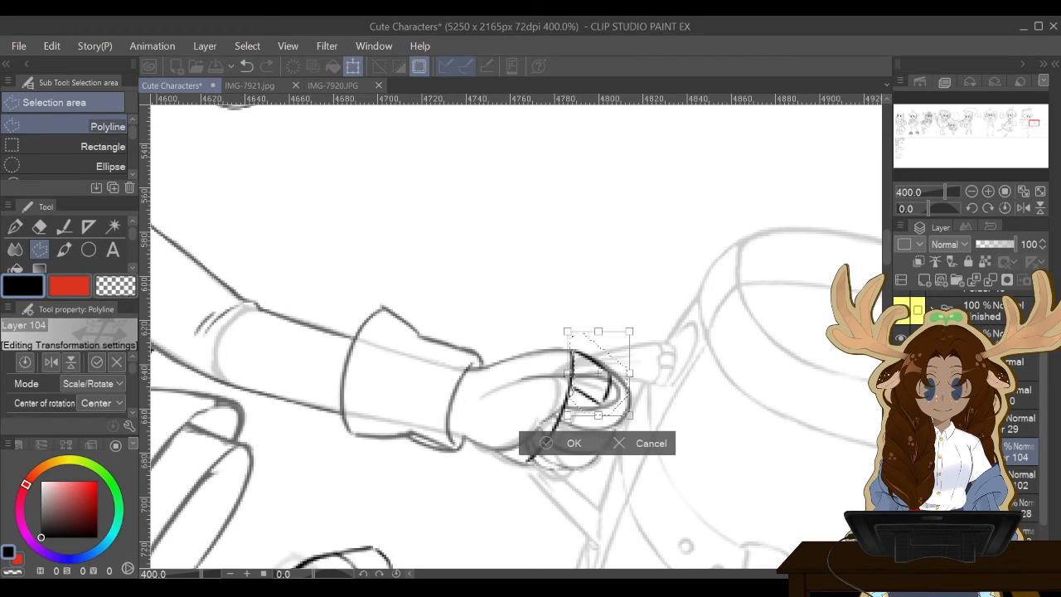
key(Return)
key(p)
key(ctrl+d)
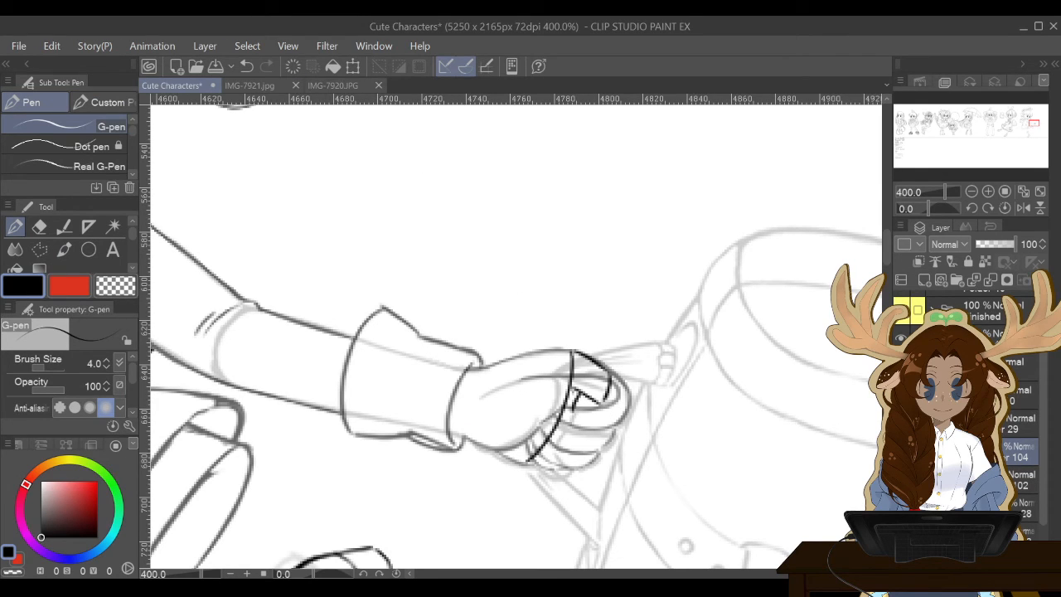
Delete the trial layer and restore the inked suitcase hand's layer to 100% opacity.
key(Delete)
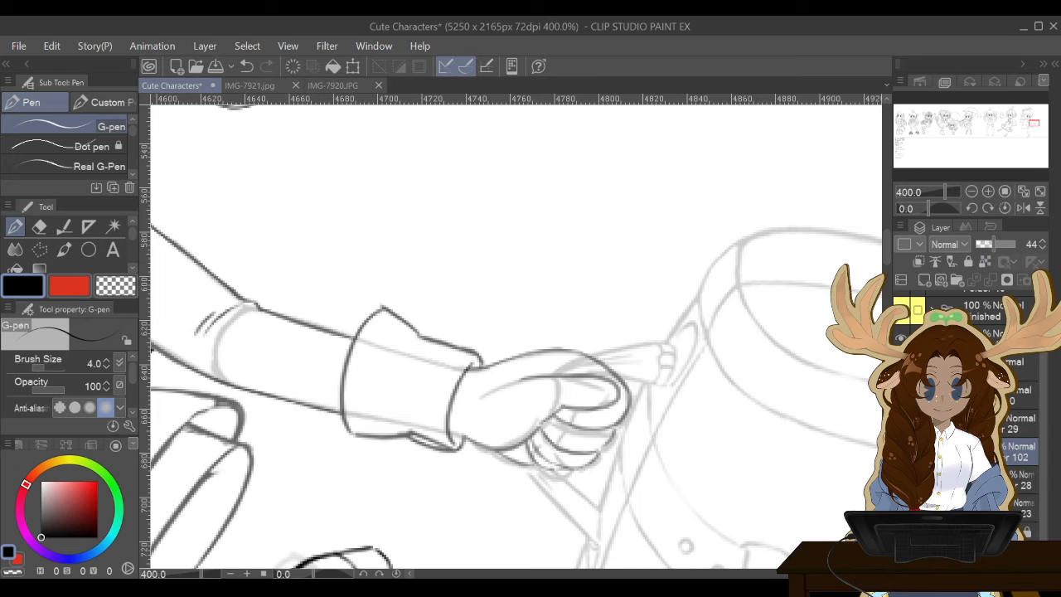
drag(994, 244, 1016, 244)
Inspect the inked suitcase hand against the whole running figure and the neighbouring character.
key(ctrl+minus)
key(ctrl+minus)
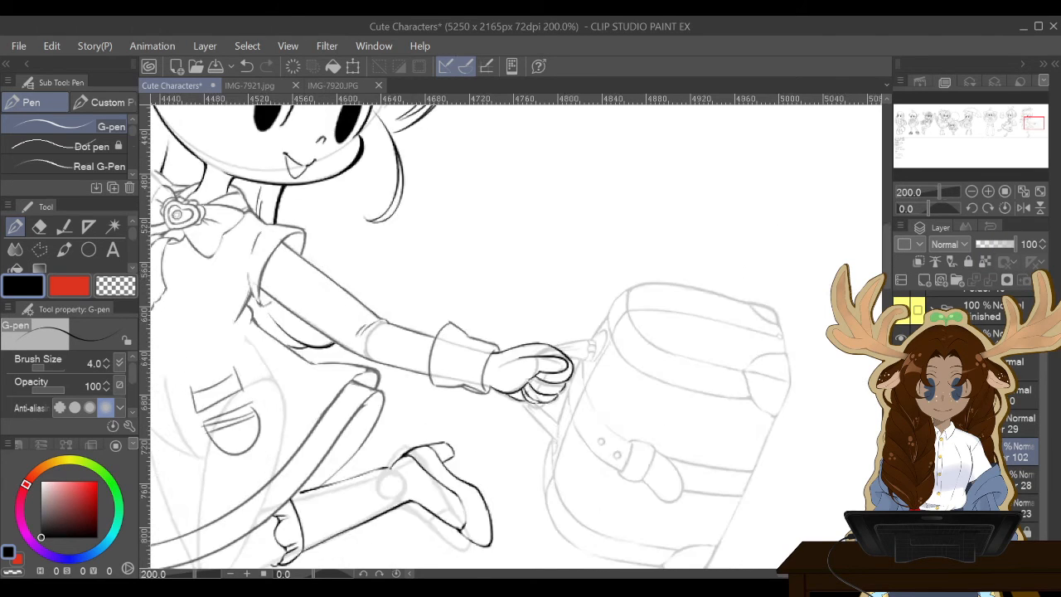
key(ctrl+minus)
key(ctrl+minus)
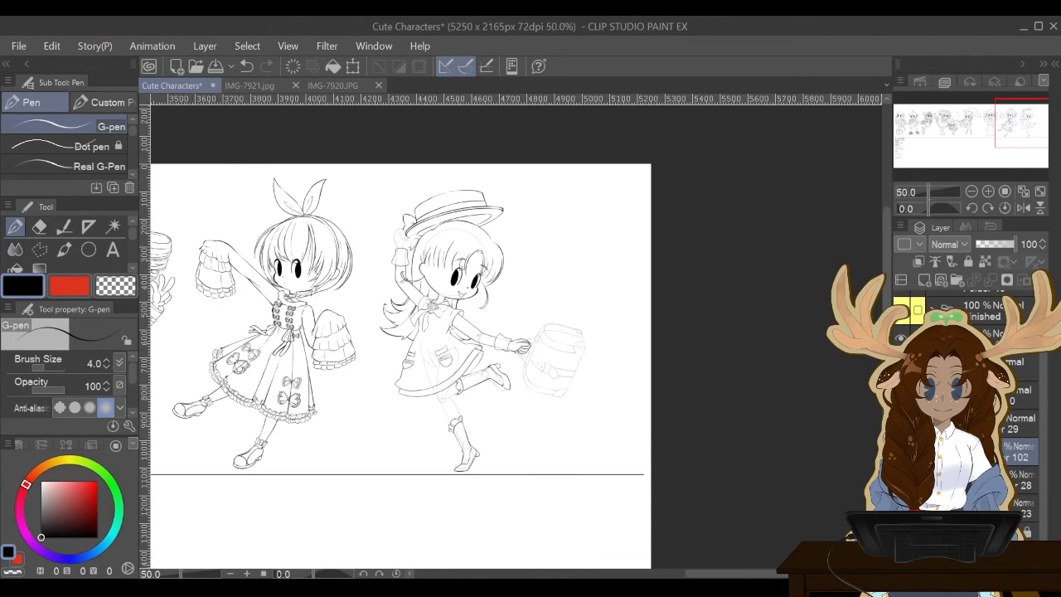
key(ctrl+plus)
key(ctrl+plus)
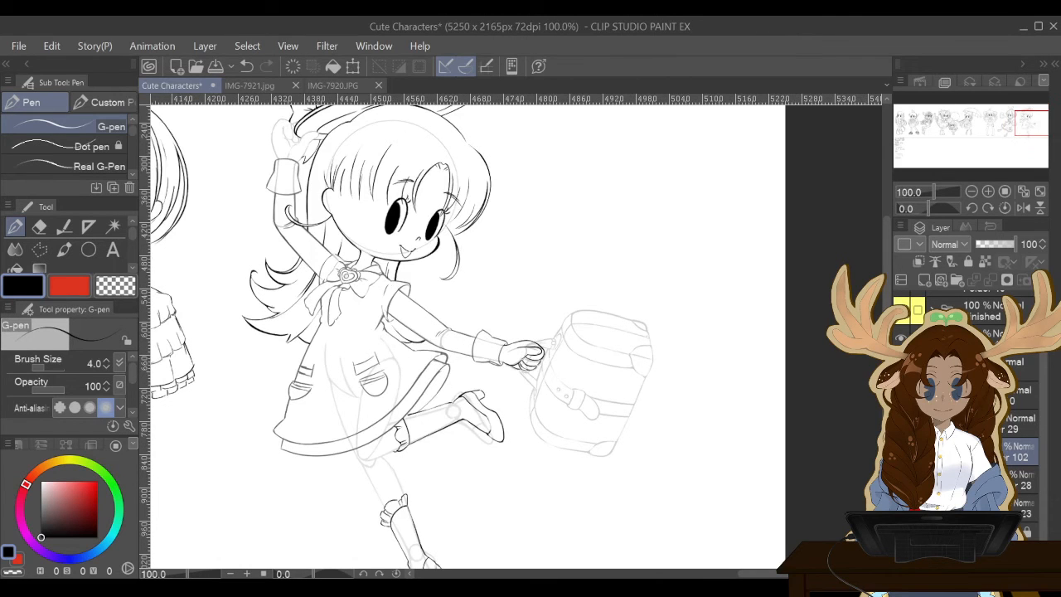
key(ctrl+plus)
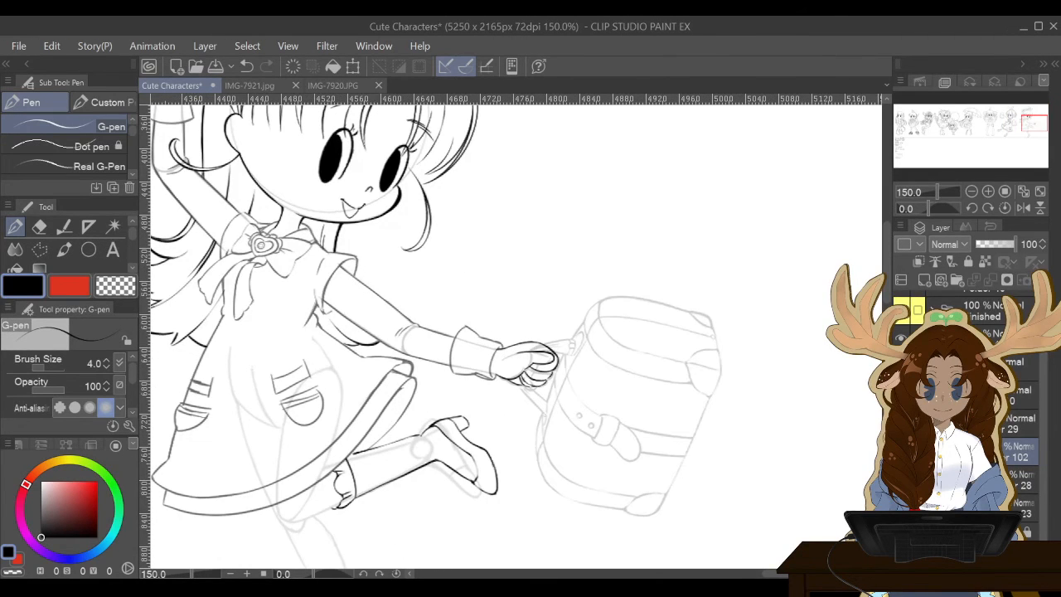
scroll(513, 331, up, 3)
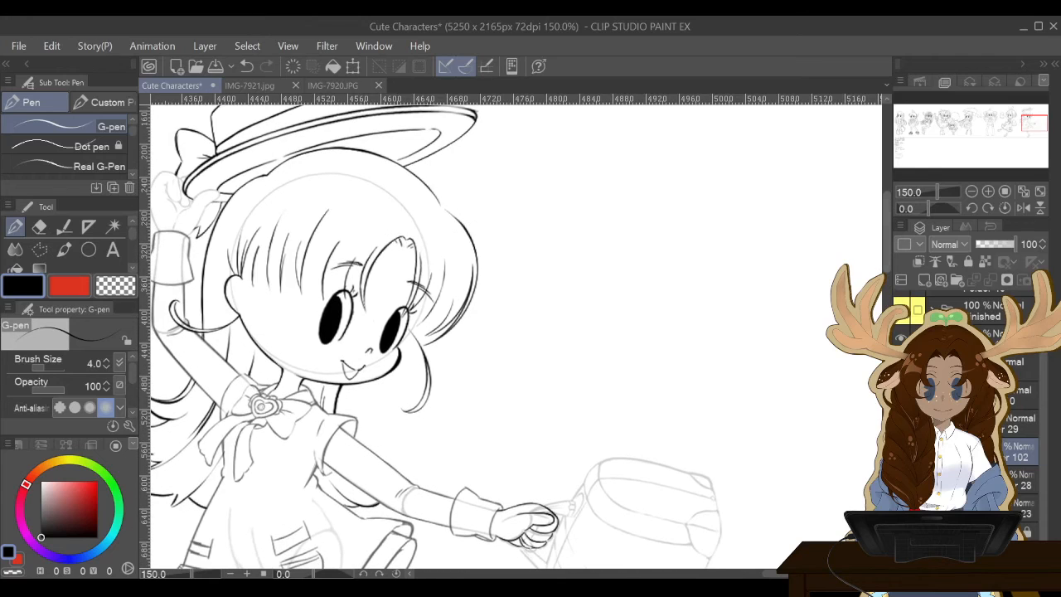
drag(529, 505, 525, 543)
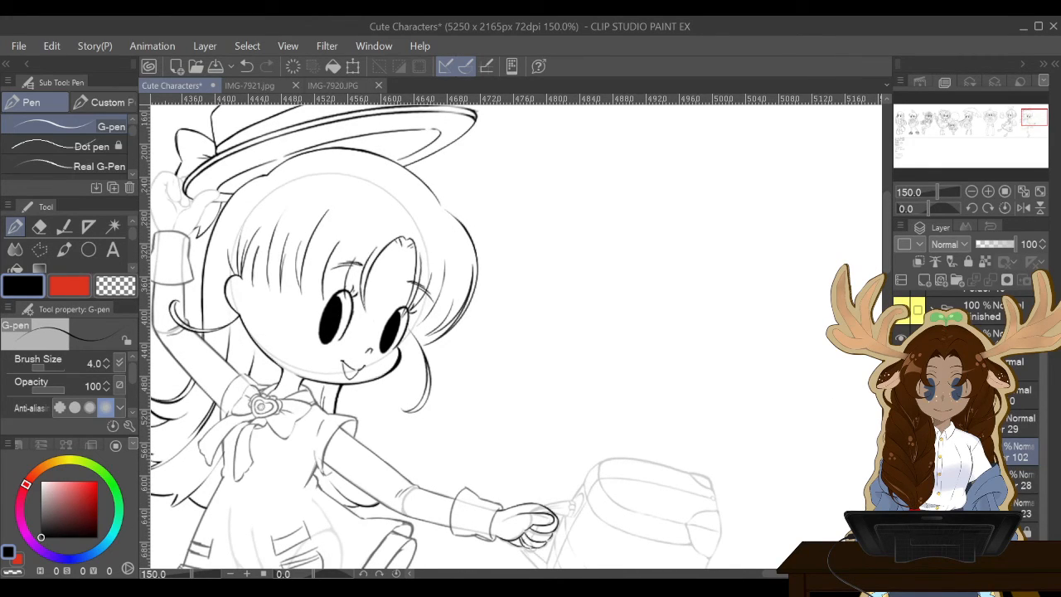
Toggle the running girl's layers and folders one by one to find which holds the raised hand's sketch.
click(945, 421)
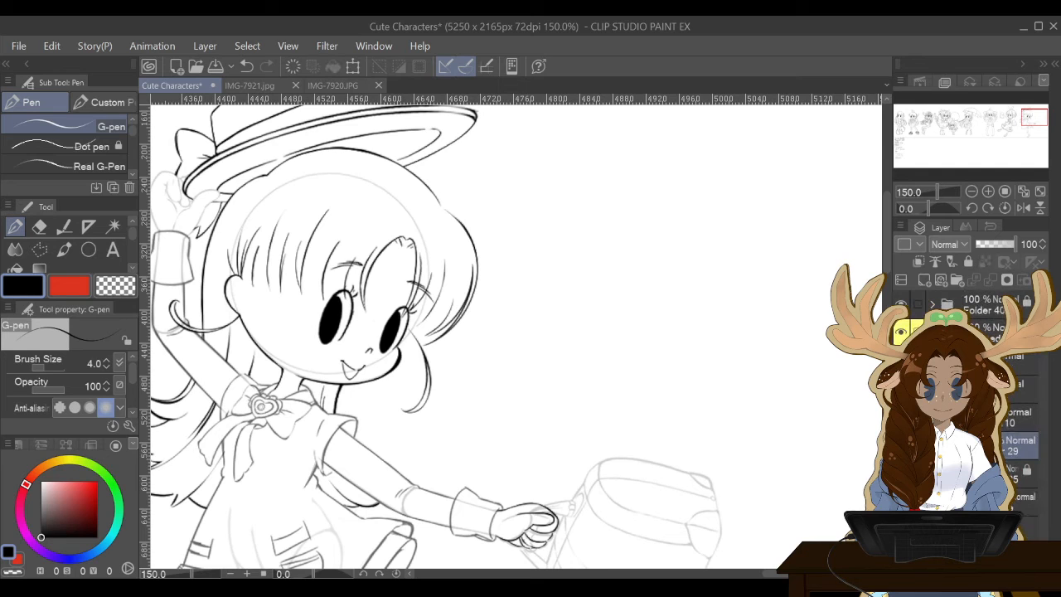
click(901, 445)
click(901, 444)
click(946, 445)
scroll(964, 414, down, 2)
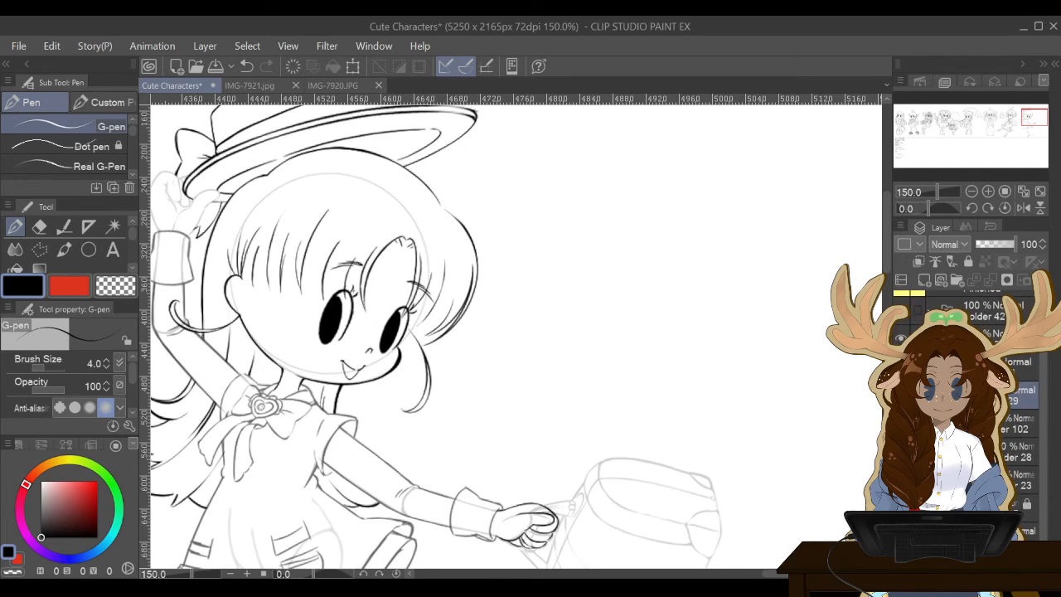
click(901, 479)
click(900, 479)
click(1018, 479)
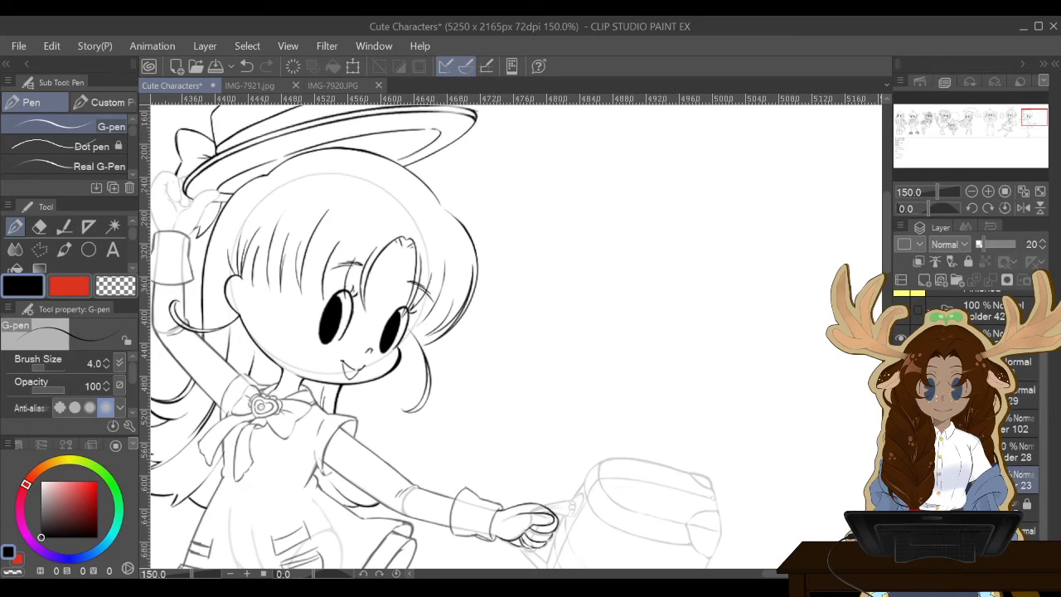
click(901, 479)
click(901, 478)
Enclose the raised hand at the hat brim in a polyline selection ending along the top edge of the cuff.
drag(772, 572, 743, 573)
click(39, 249)
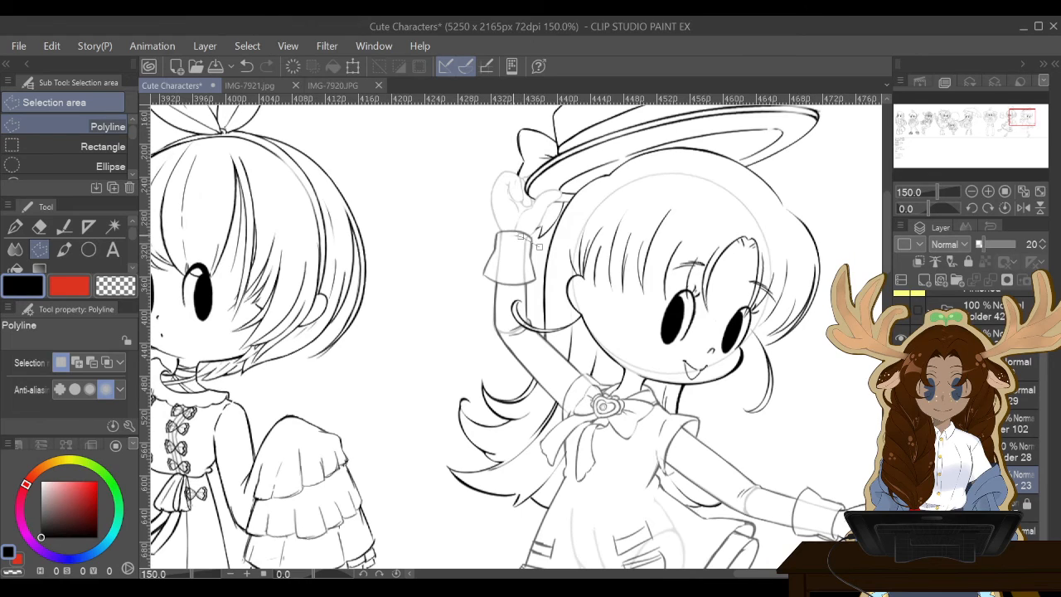
click(525, 232)
click(502, 232)
click(484, 236)
click(464, 185)
click(467, 142)
click(517, 128)
click(606, 139)
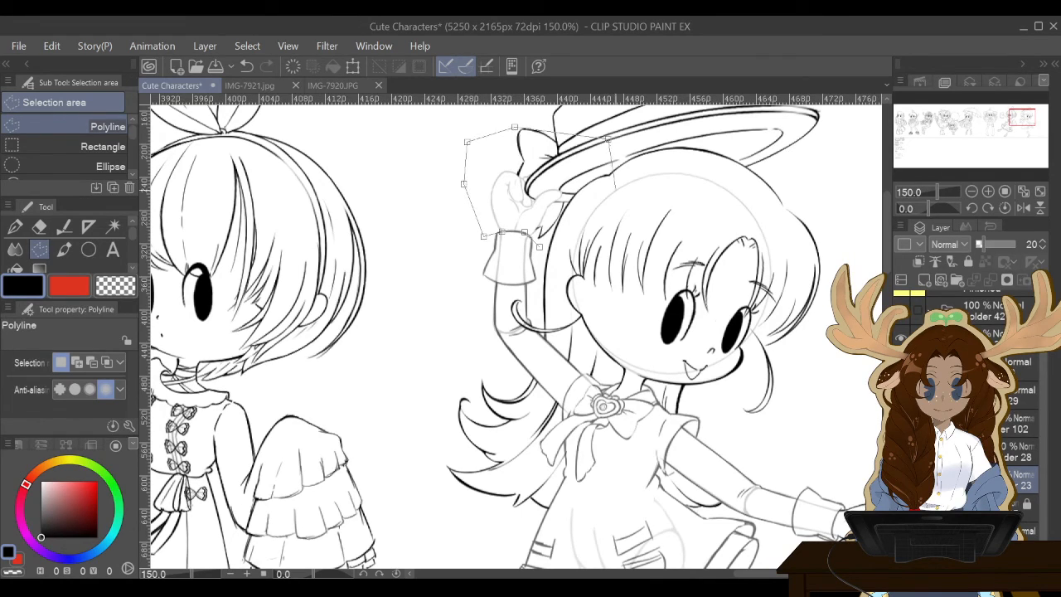
click(613, 199)
click(570, 237)
click(539, 247)
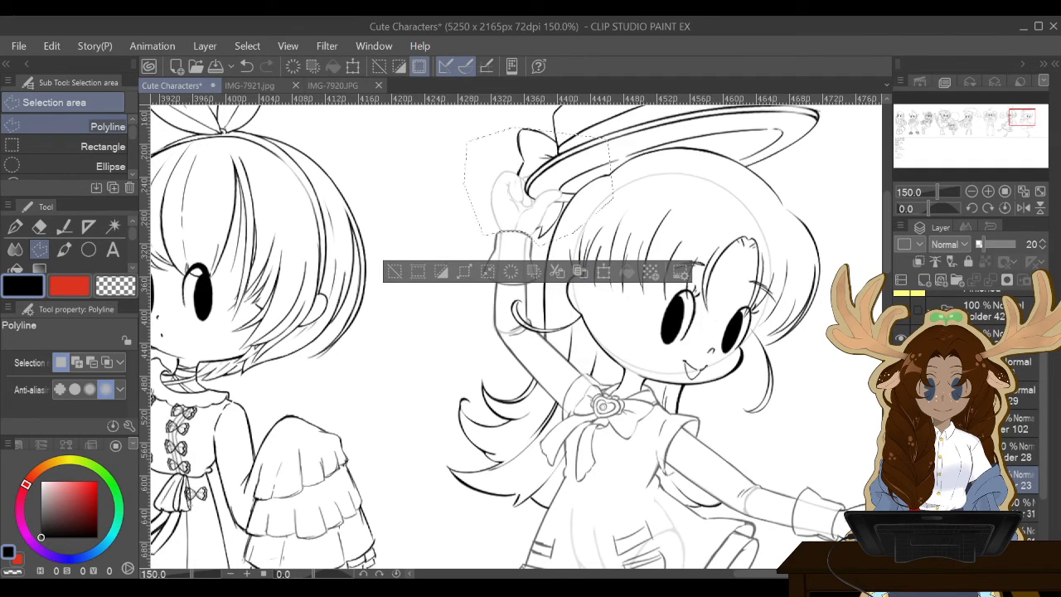
Locate Folder 31 in the layer stack and clear the raised hand's sketch lines inside the selection.
click(1021, 507)
drag(1044, 439, 1043, 479)
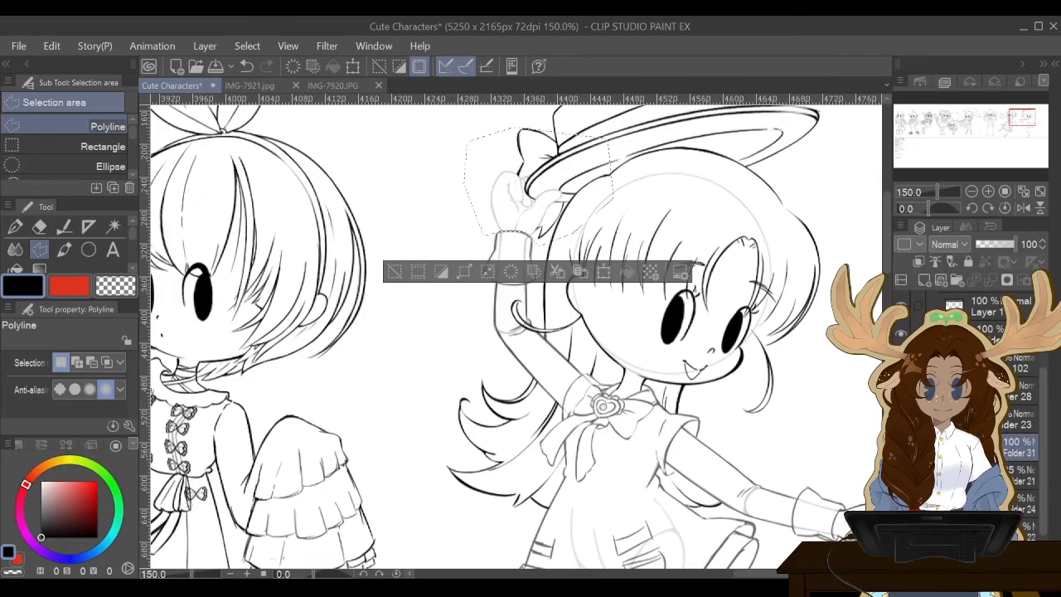
click(1021, 552)
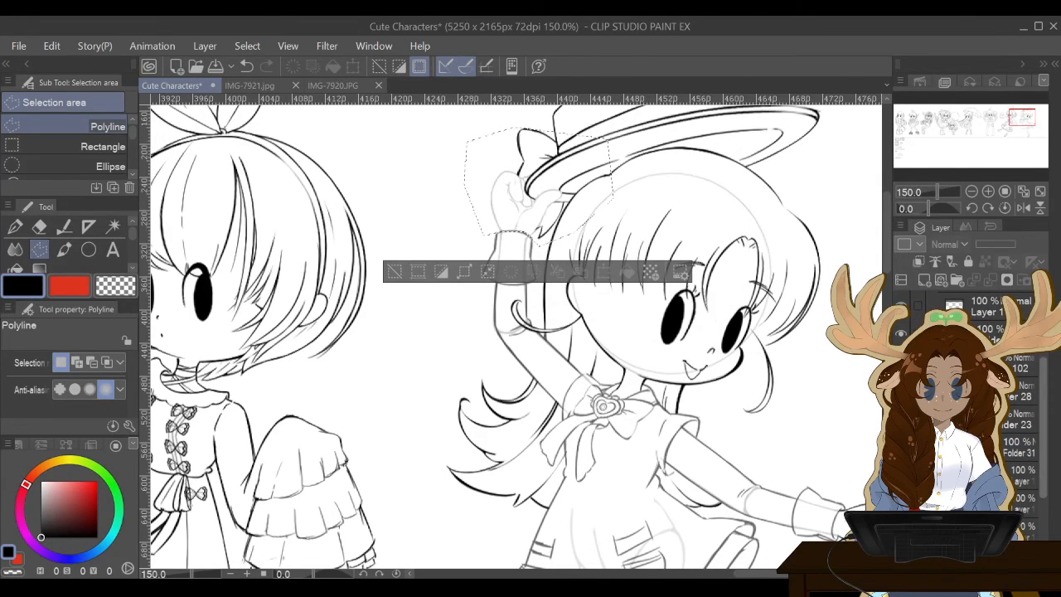
drag(1043, 427, 1043, 482)
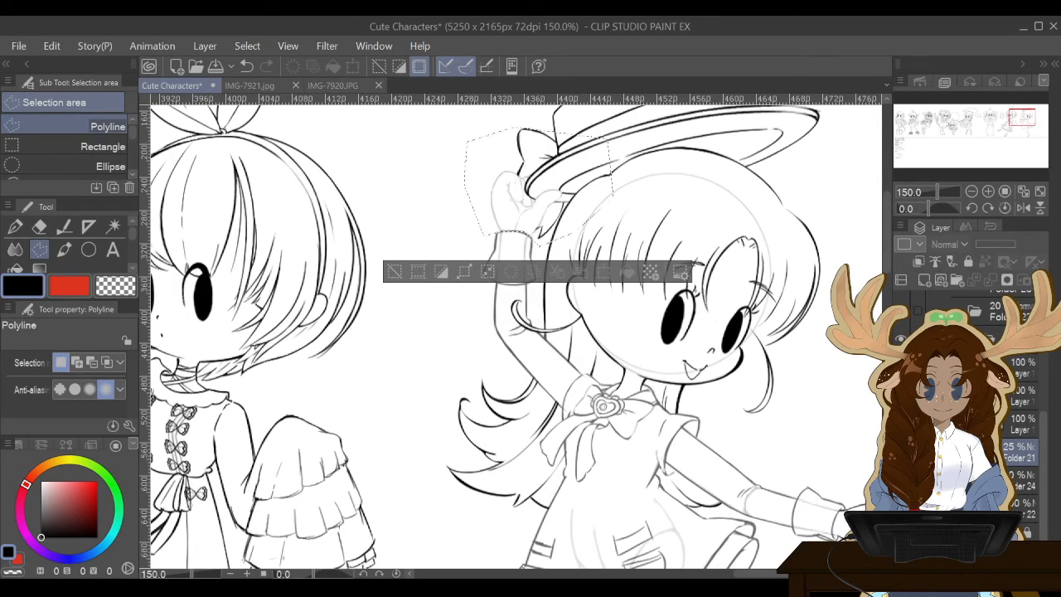
click(1021, 396)
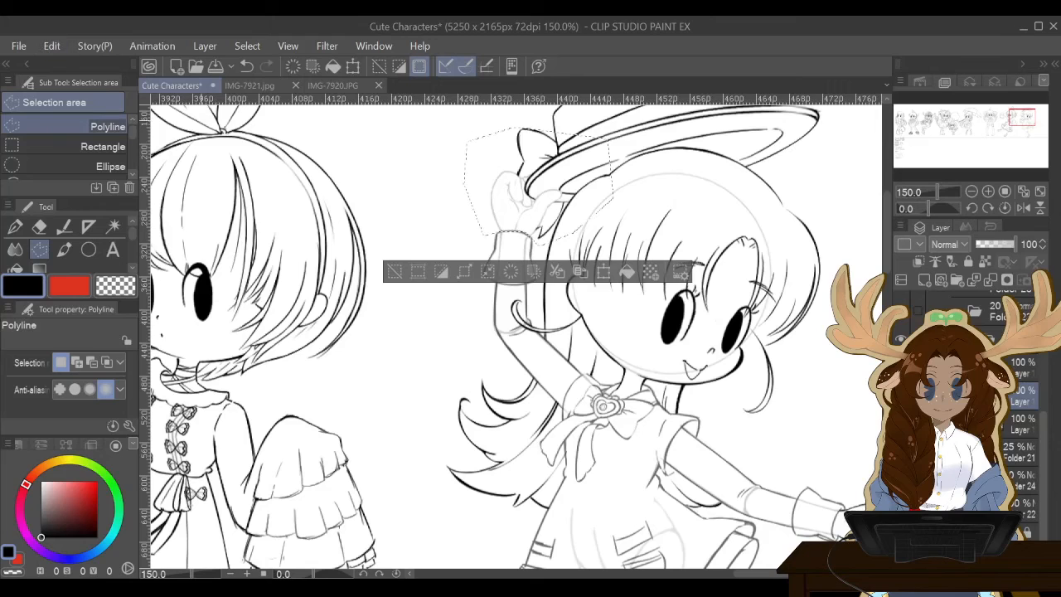
click(991, 336)
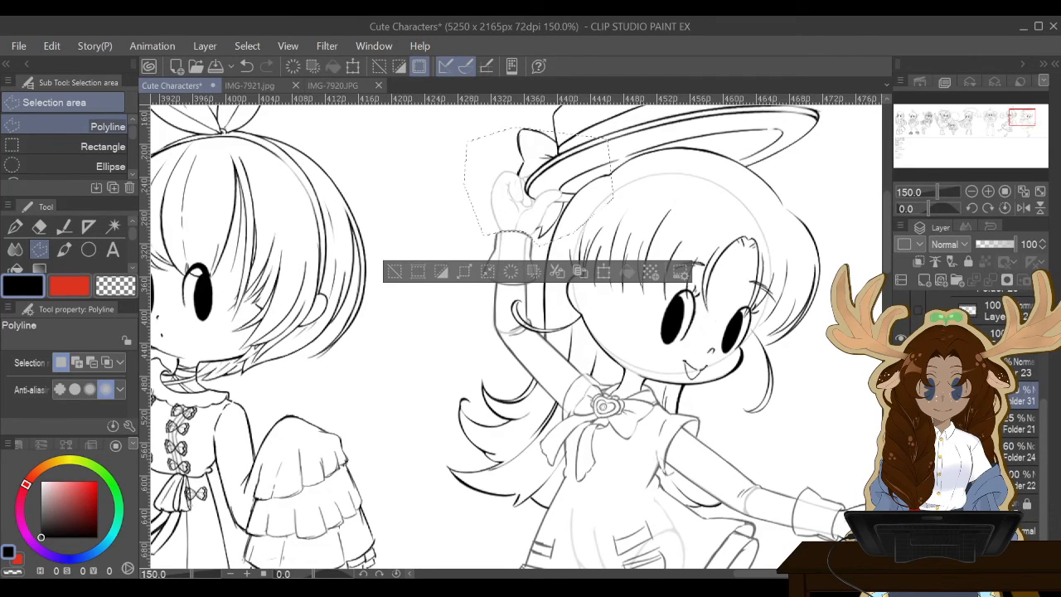
click(982, 395)
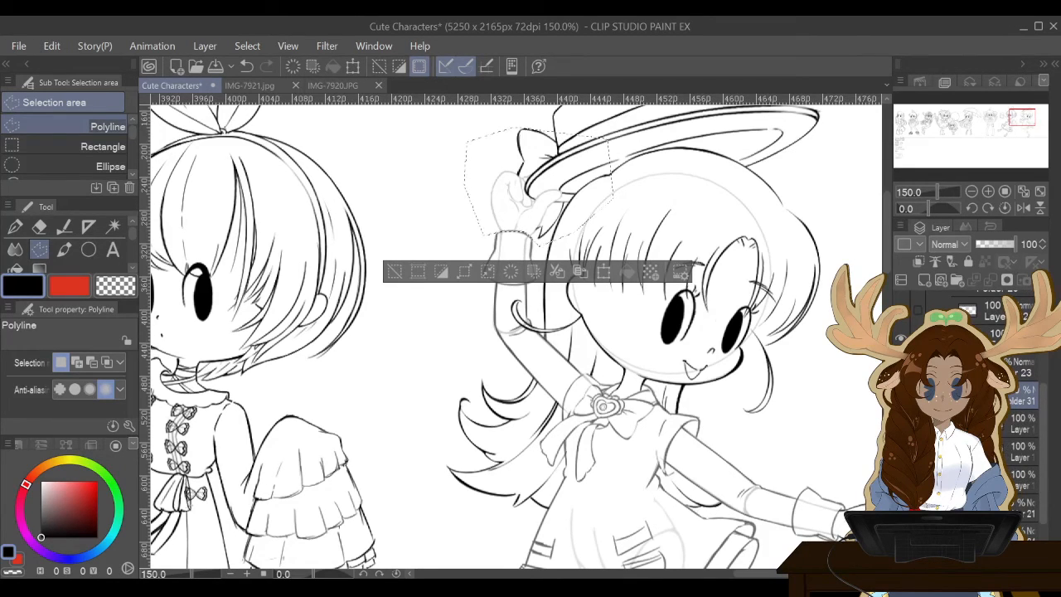
key(Delete)
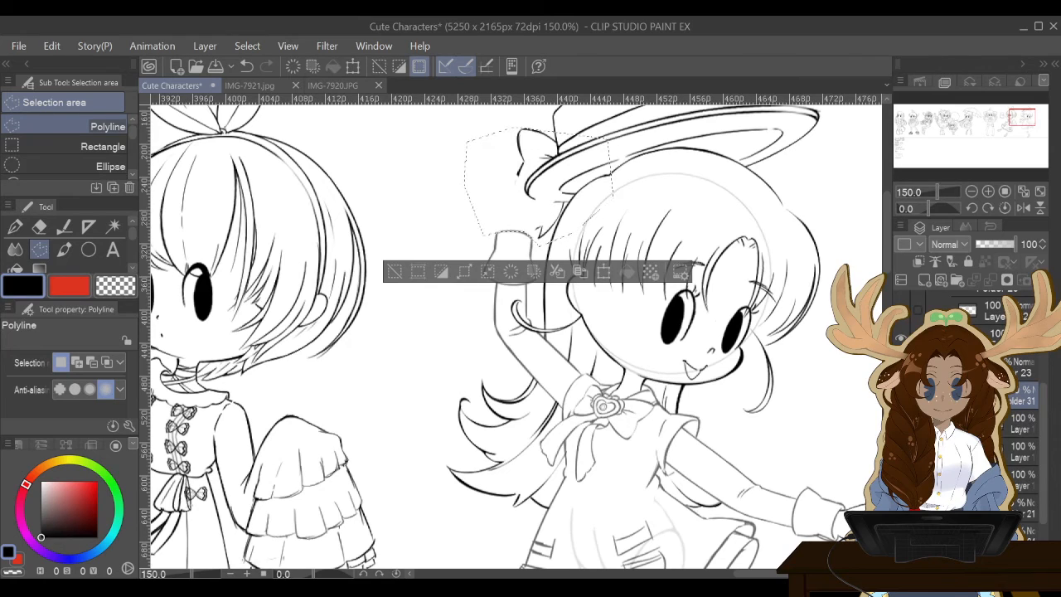
Paste the cut raised hand as a new layer above Layer 110 and clear the selection.
click(981, 394)
click(971, 365)
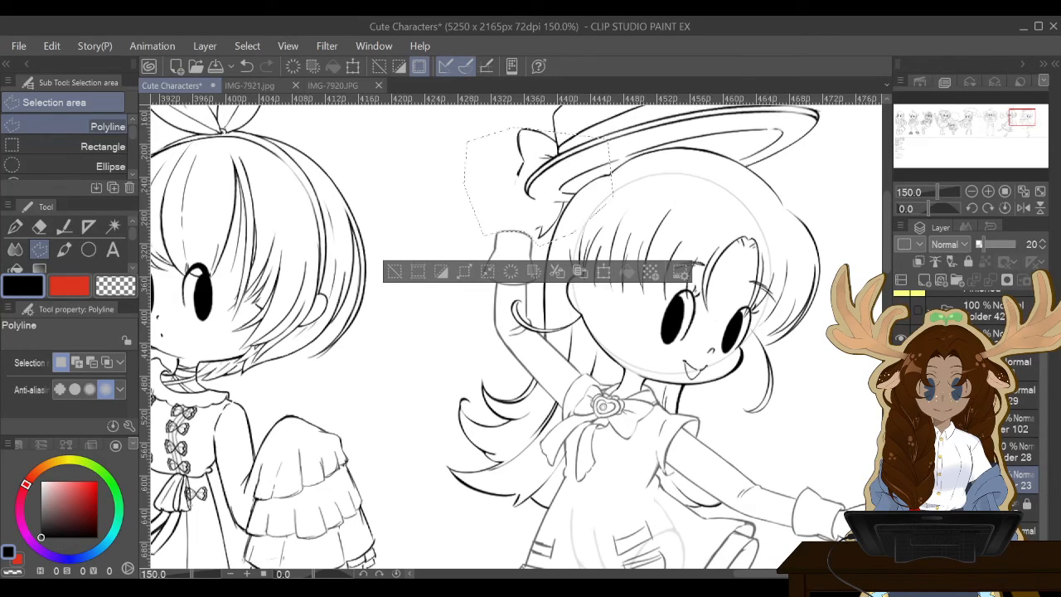
click(935, 338)
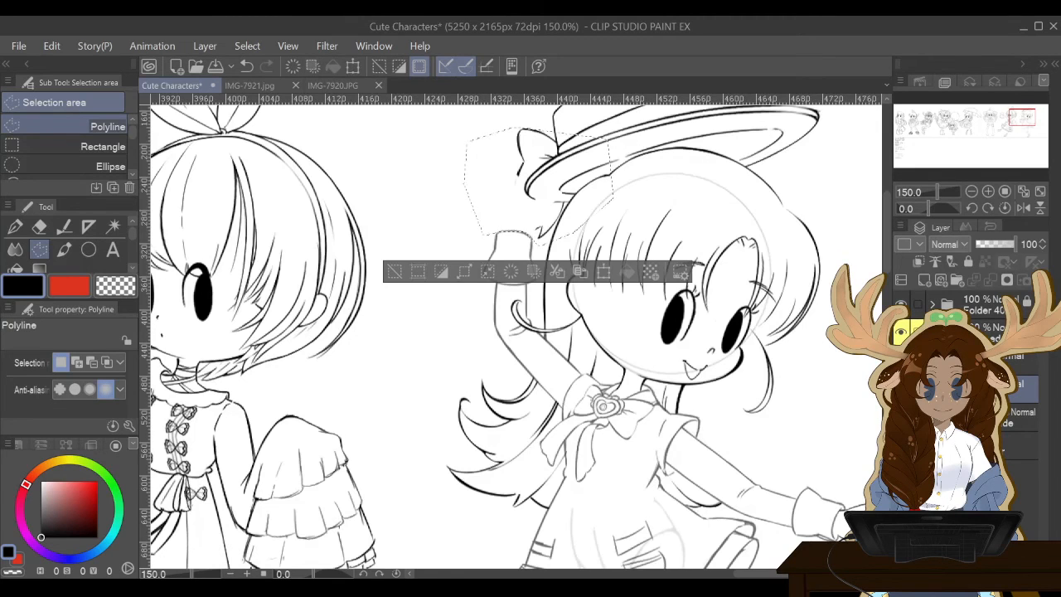
click(935, 386)
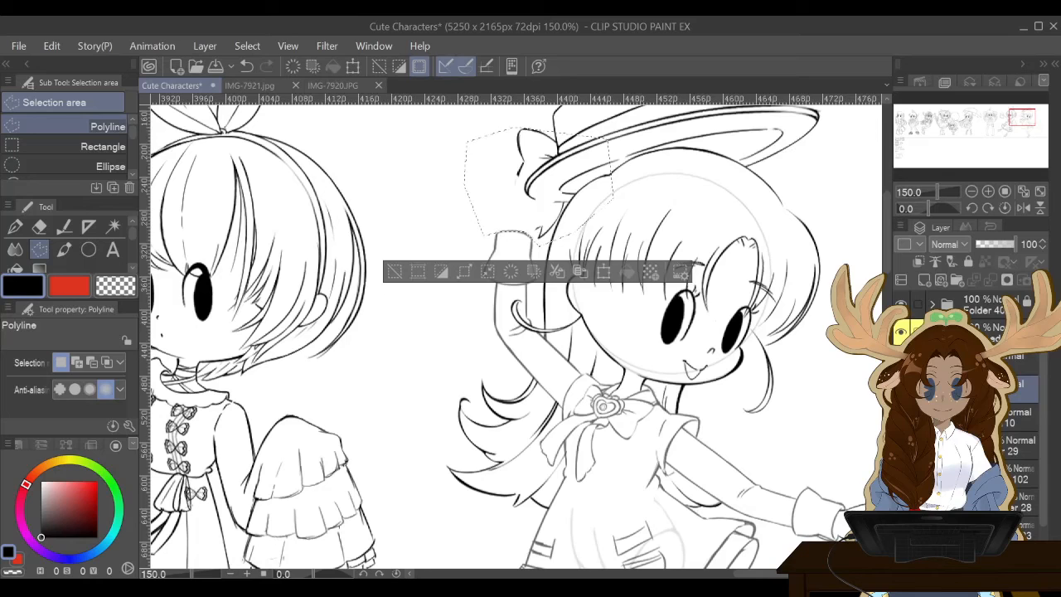
click(944, 417)
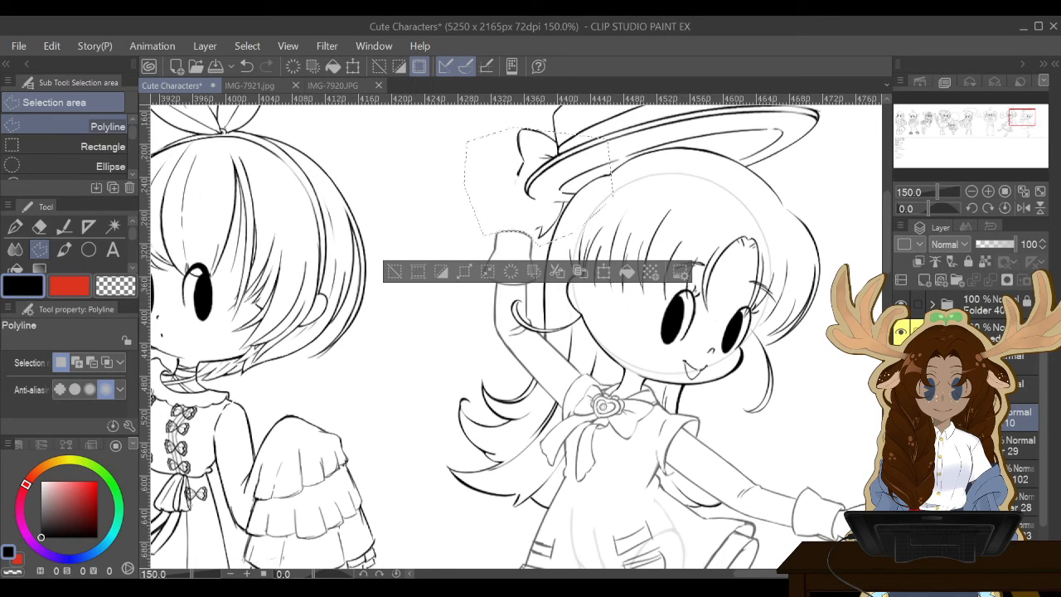
click(935, 440)
click(901, 440)
click(901, 440)
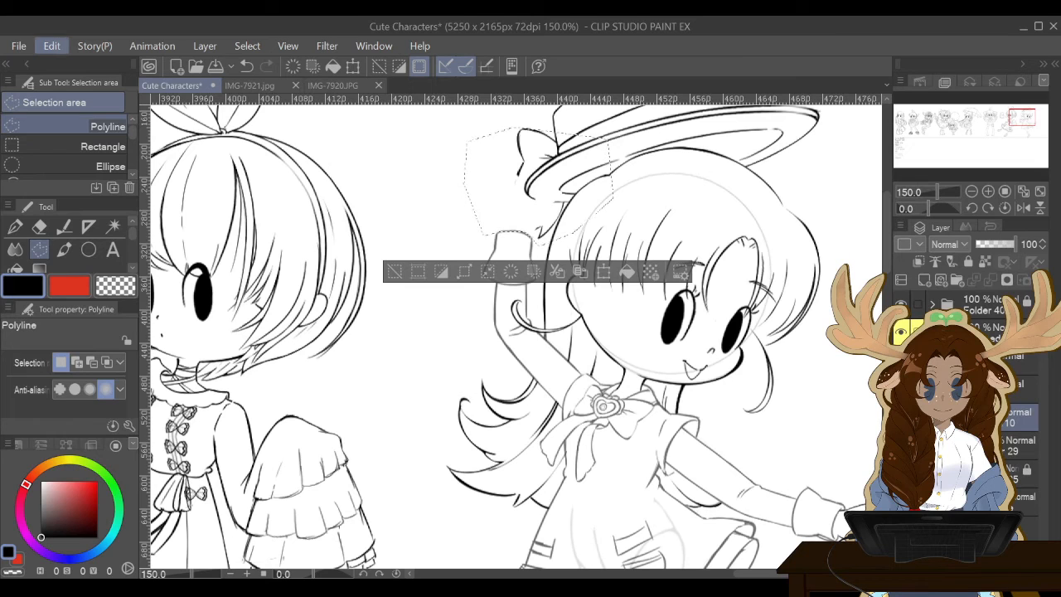
key(ctrl+v)
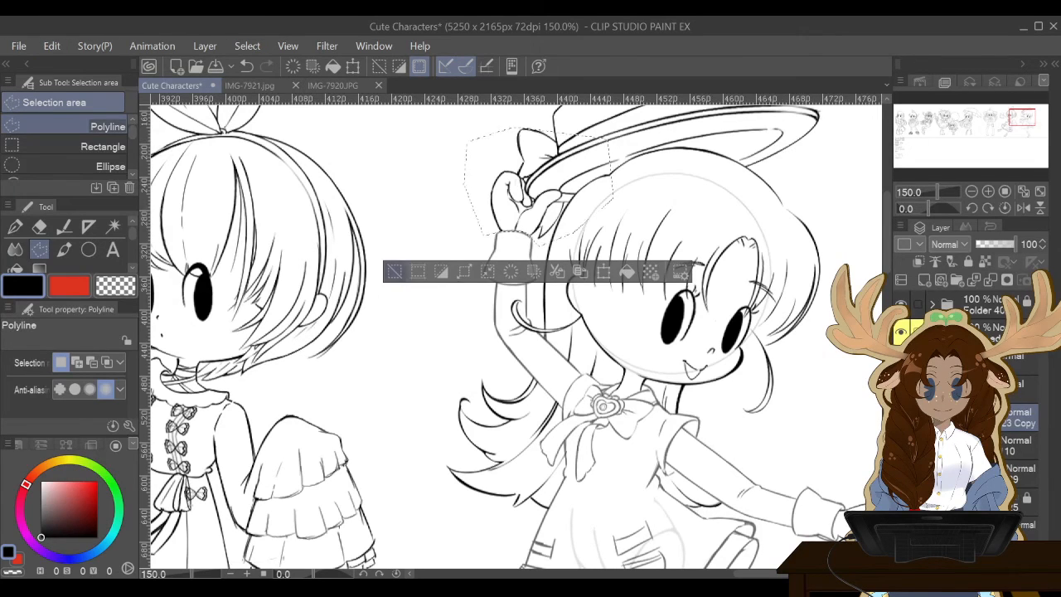
key(ctrl+d)
Move the pasted hand layer and Layer 110 into Folder 28 and check which lines that folder holds.
key(ctrl+minus)
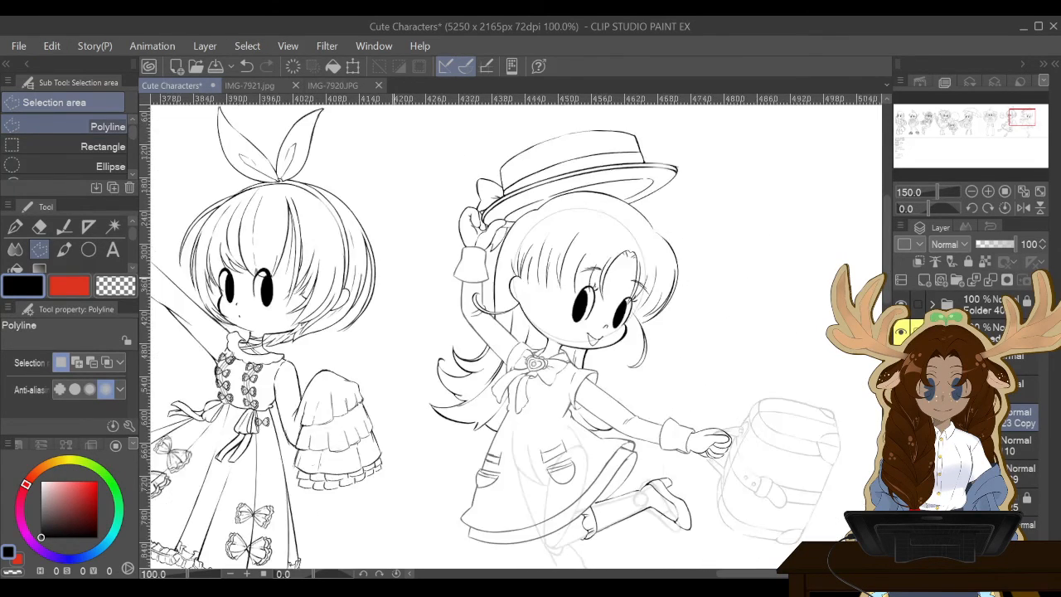
key(ctrl+plus)
key(ctrl+plus)
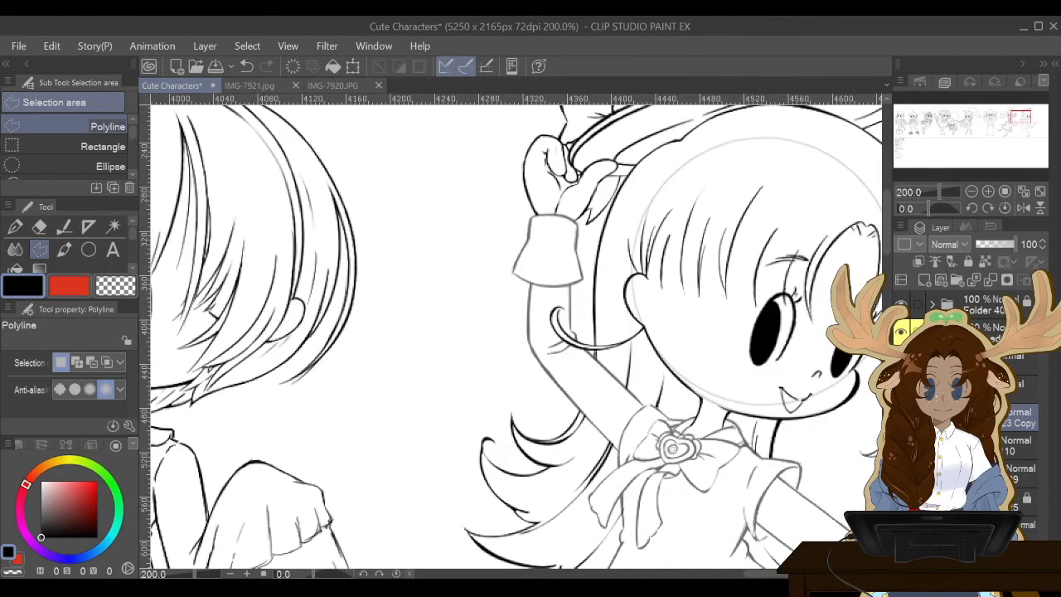
key(ctrl+z)
key(ctrl+y)
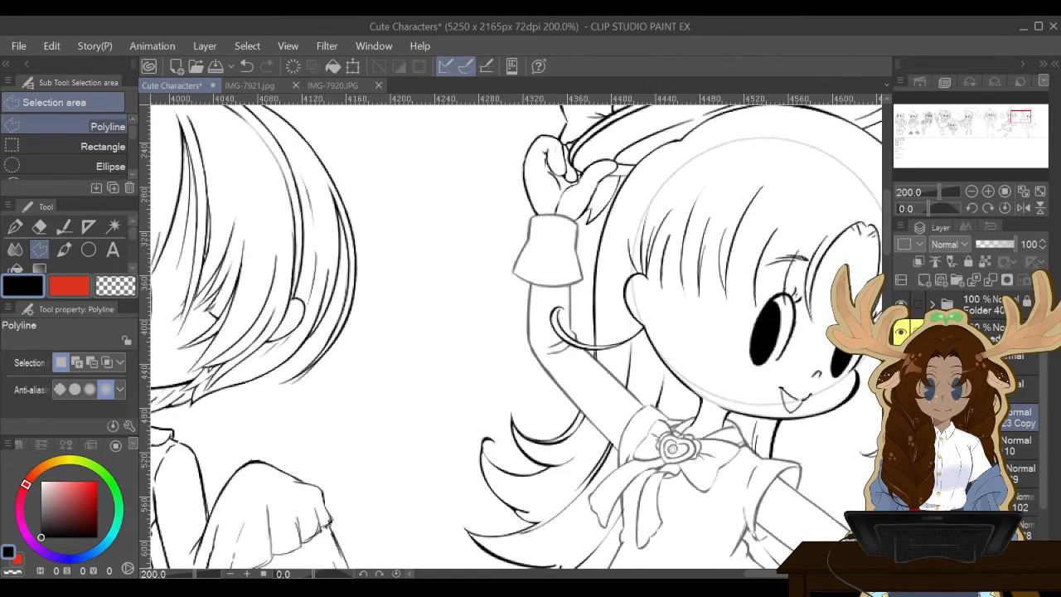
ctrl+click(1019, 445)
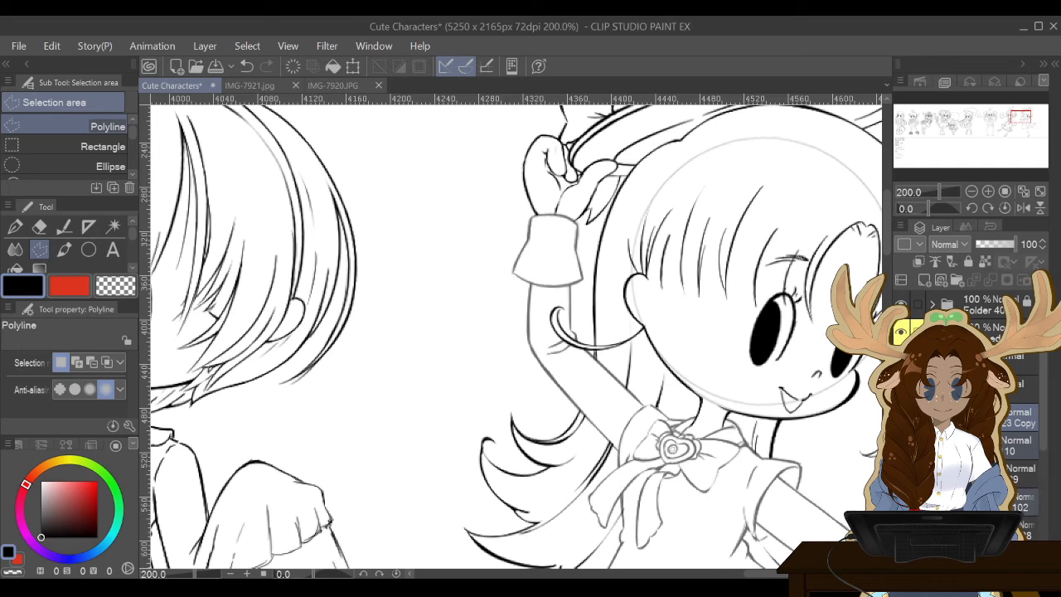
drag(1024, 515, 1024, 528)
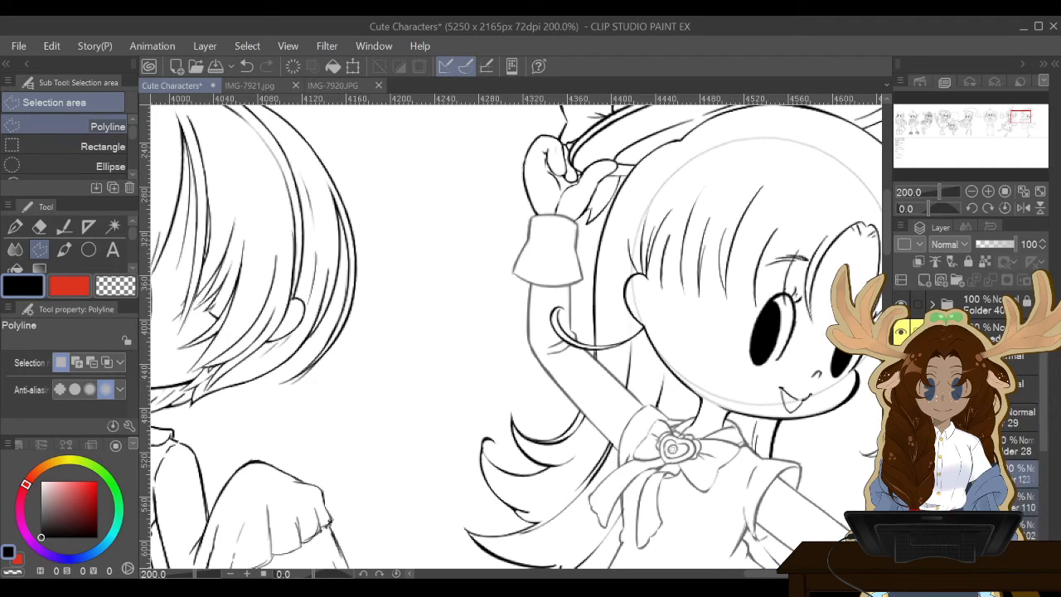
click(932, 445)
click(901, 445)
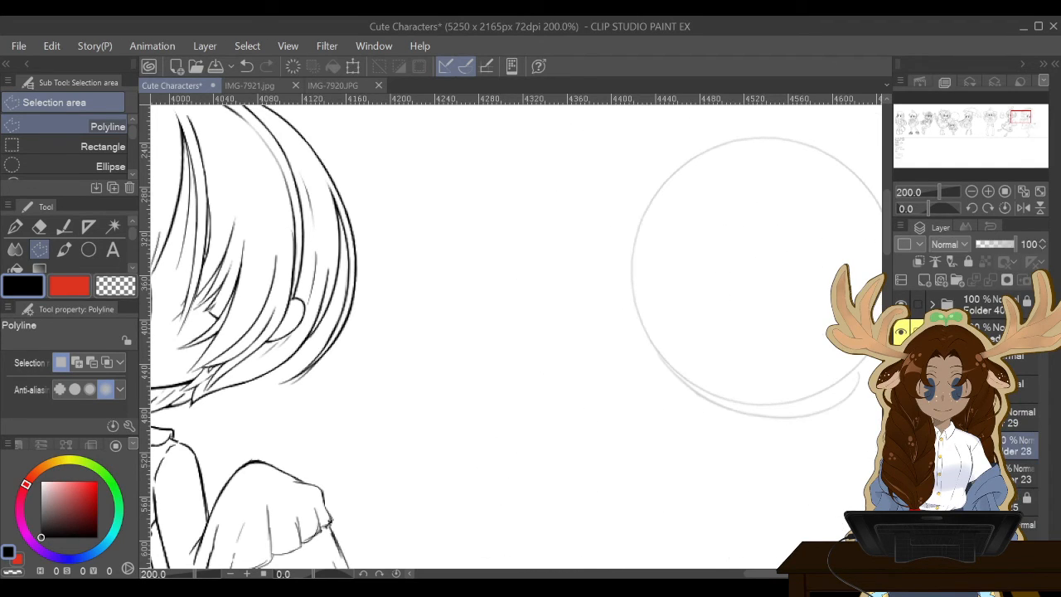
click(901, 445)
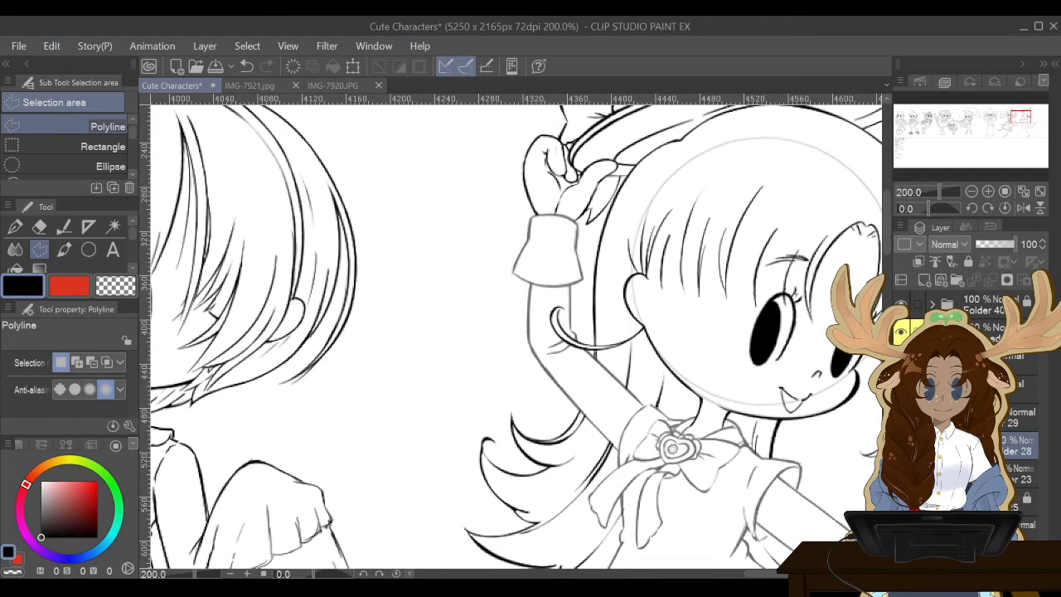
Inspect the running girl from the raised hand at the hat down to the boots and the suitcase.
key(ctrl+plus)
key(ctrl+plus)
key(ctrl+minus)
key(ctrl+minus)
key(ctrl+minus)
key(ctrl+minus)
key(ctrl+minus)
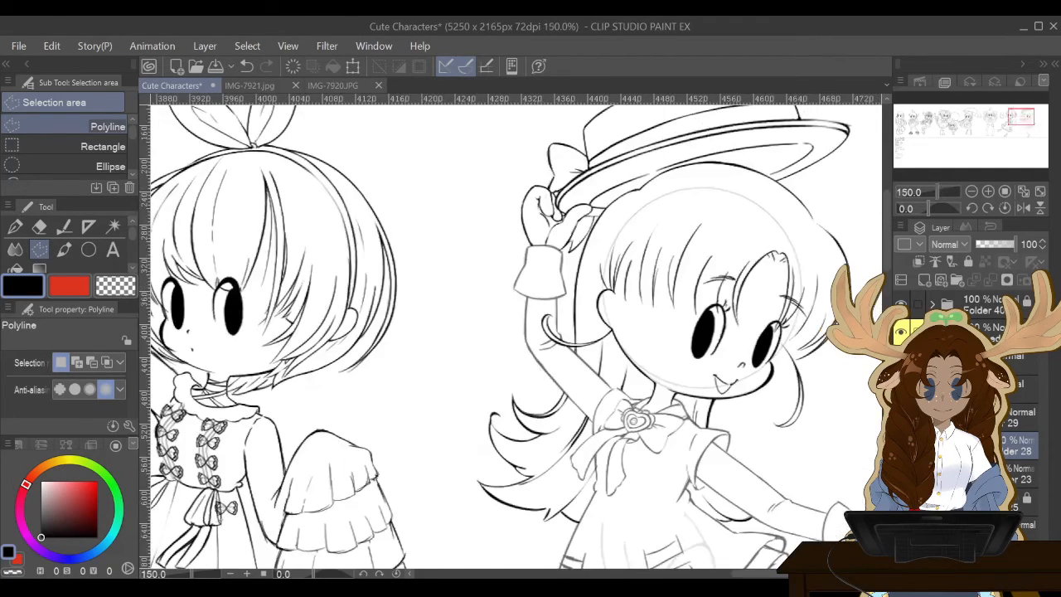
key(ctrl+plus)
key(ctrl+plus)
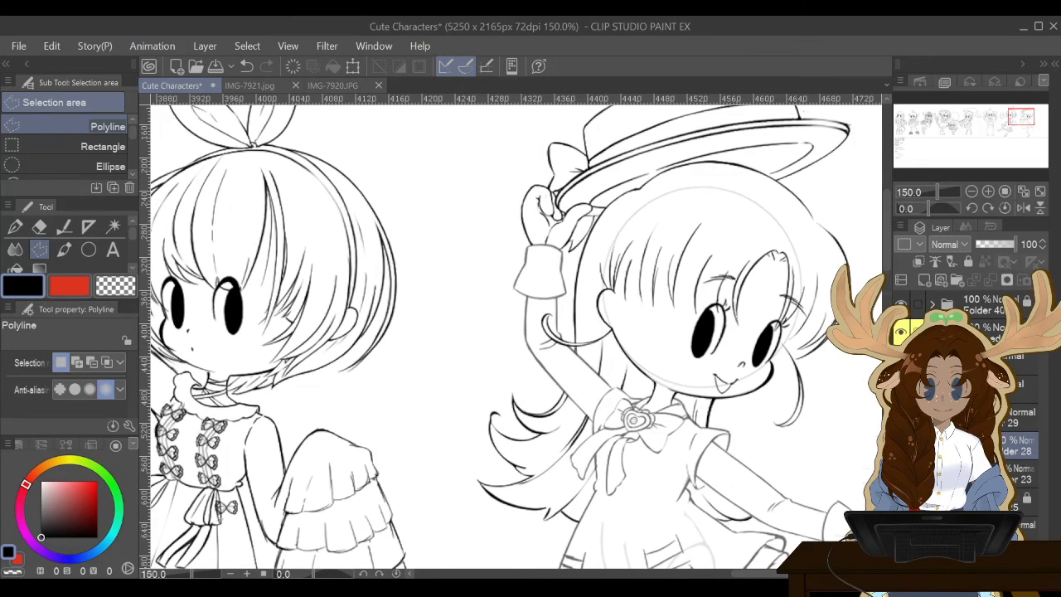
key(ctrl+minus)
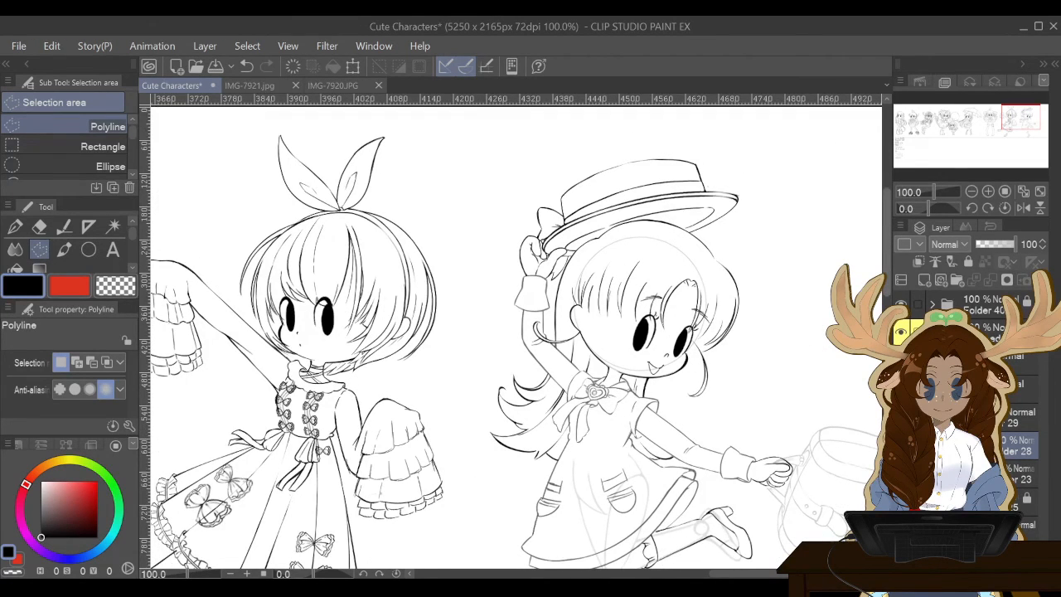
scroll(516, 337, down, 5)
scroll(516, 336, down, 2)
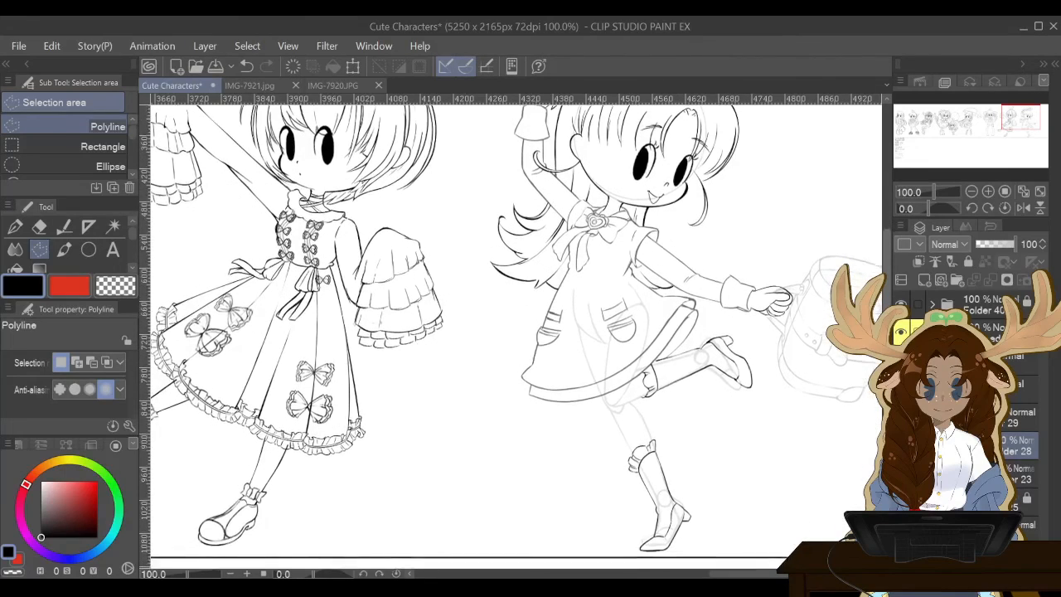
key(ctrl+plus)
key(ctrl+plus)
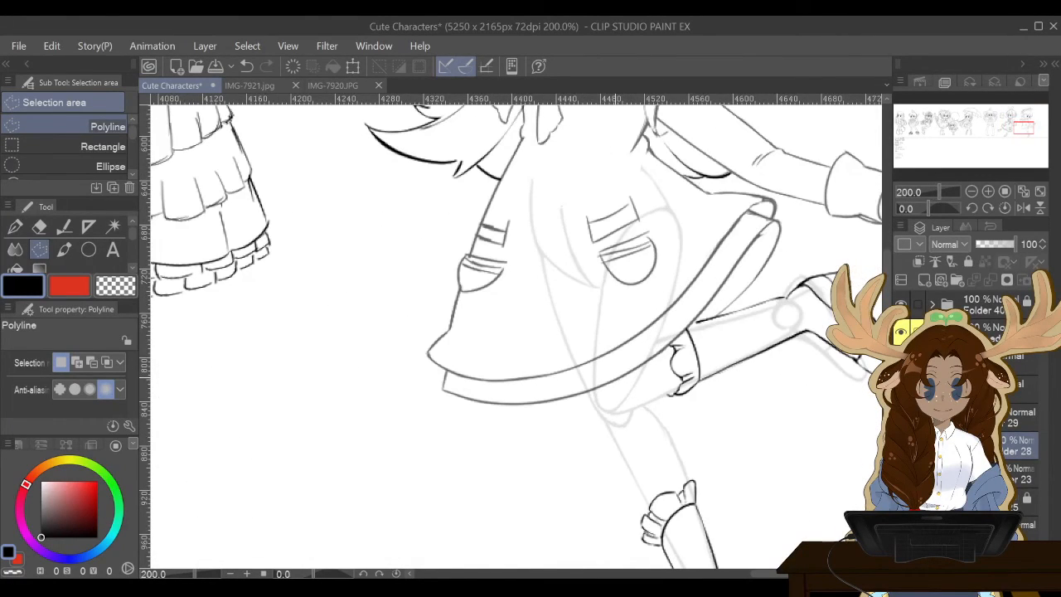
scroll(516, 331, right, 10)
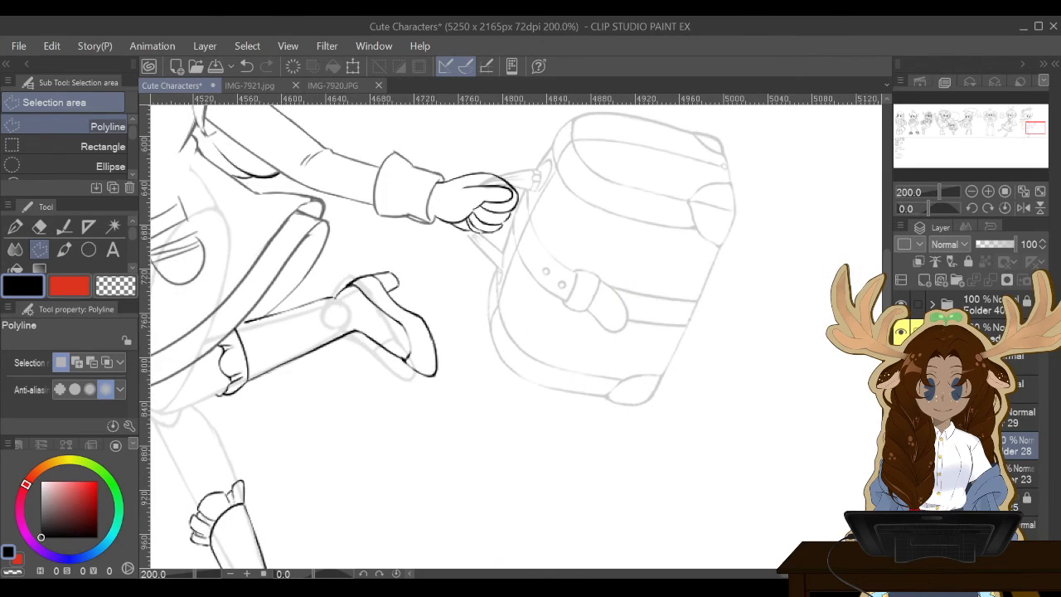
Find the suitcase's line layer inside Folder 31 and move it out to directly above Folder 29.
click(932, 445)
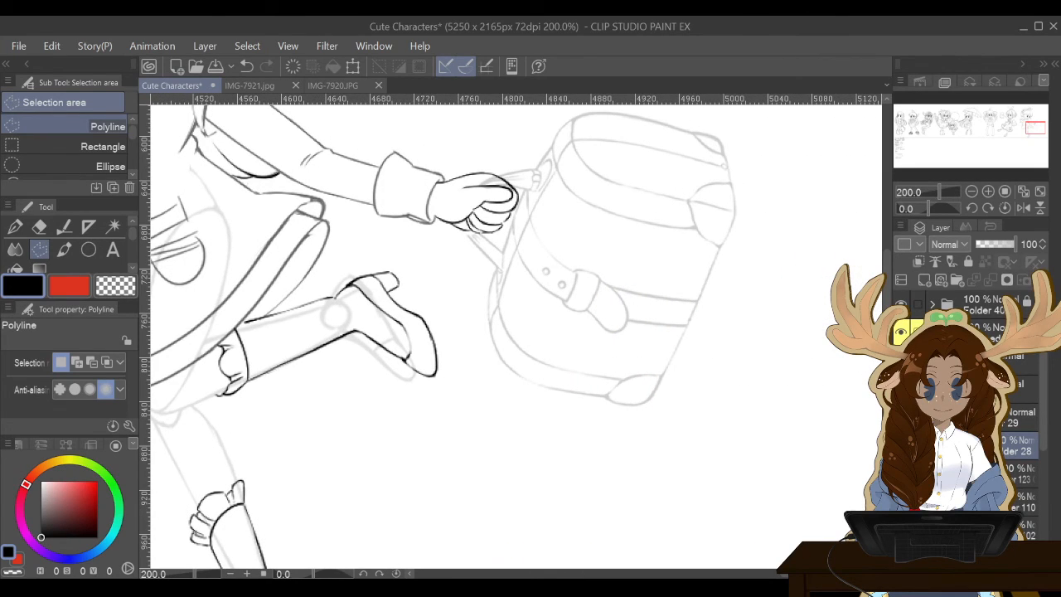
click(945, 416)
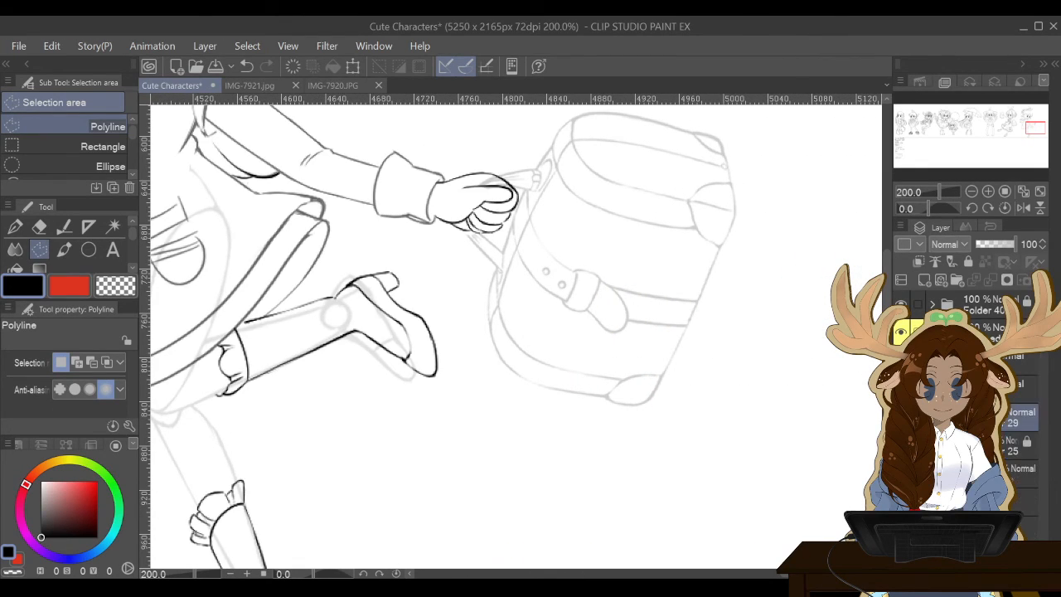
click(945, 417)
click(959, 445)
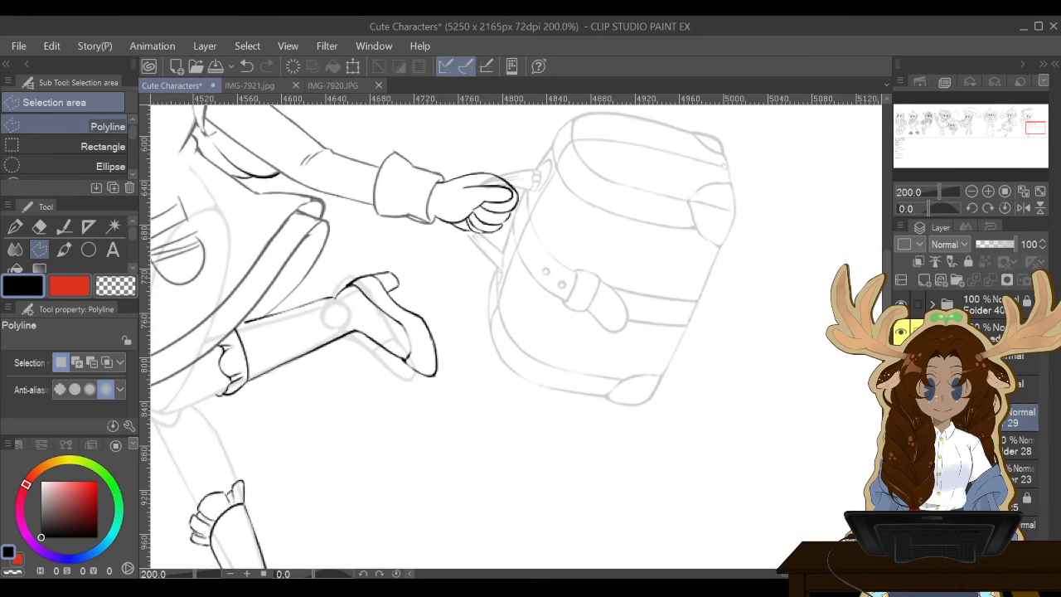
drag(1042, 422, 1042, 469)
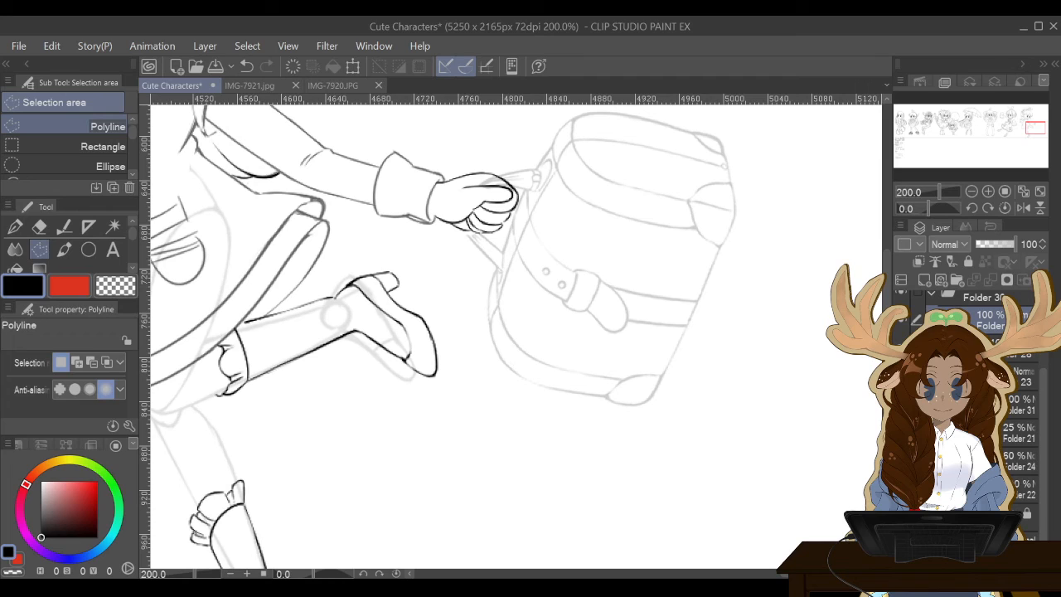
click(901, 404)
click(900, 405)
click(972, 404)
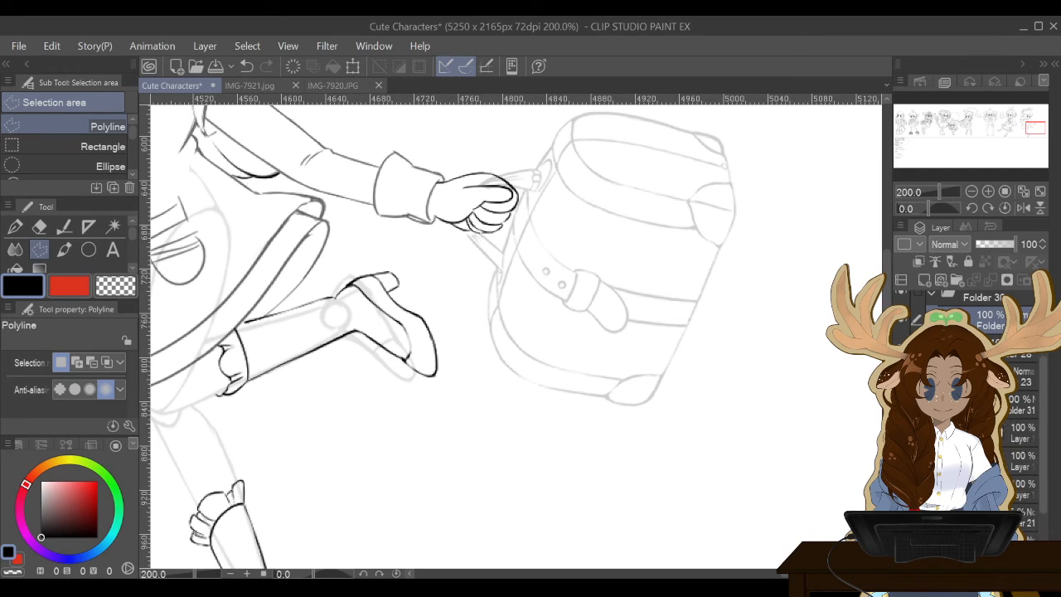
click(900, 488)
click(901, 489)
click(1021, 489)
drag(1021, 489, 994, 315)
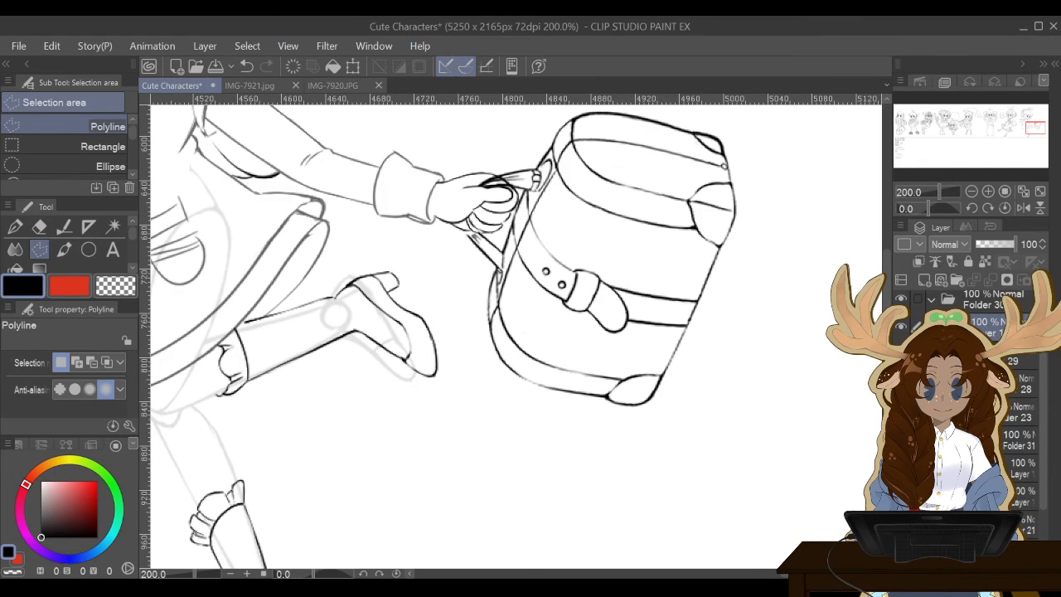
scroll(965, 373, up, 2)
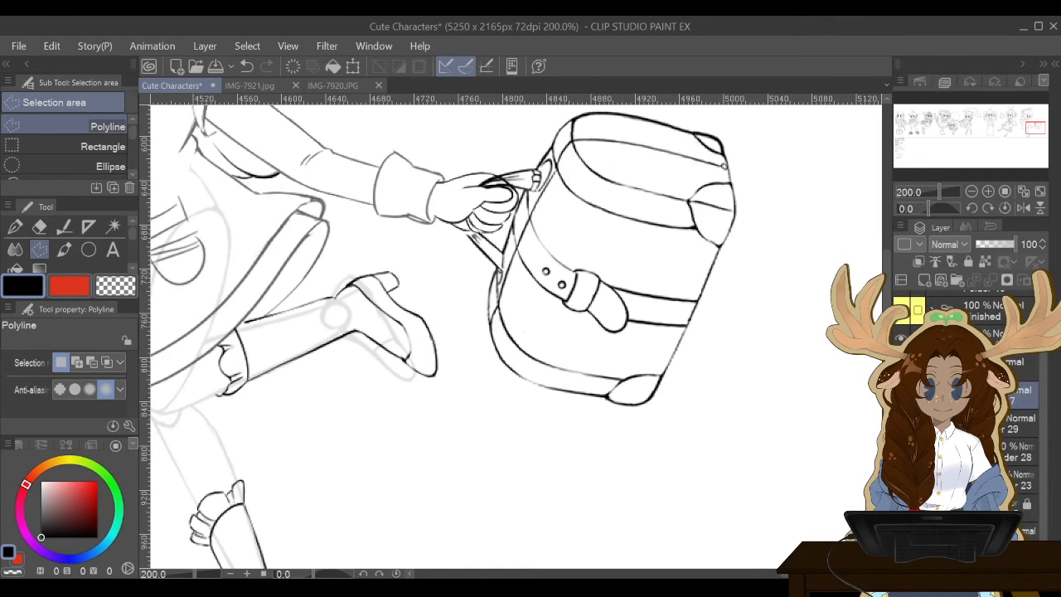
scroll(966, 373, up, 1)
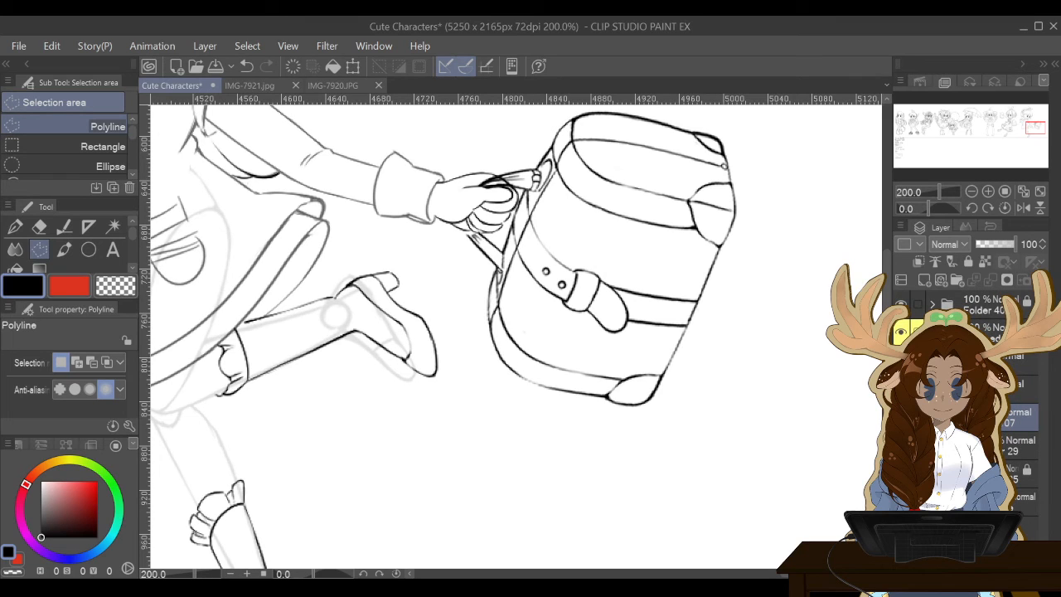
Try taking Folder 28 out of Folder 29 and stacking it beneath that folder.
click(940, 445)
click(1019, 473)
click(901, 474)
click(900, 473)
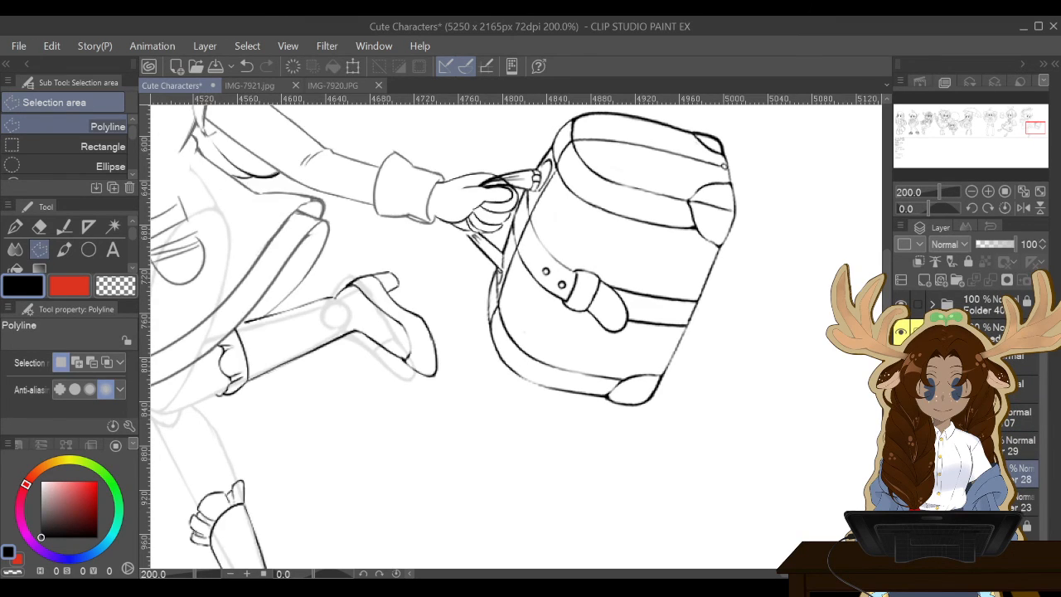
drag(1019, 473, 1019, 433)
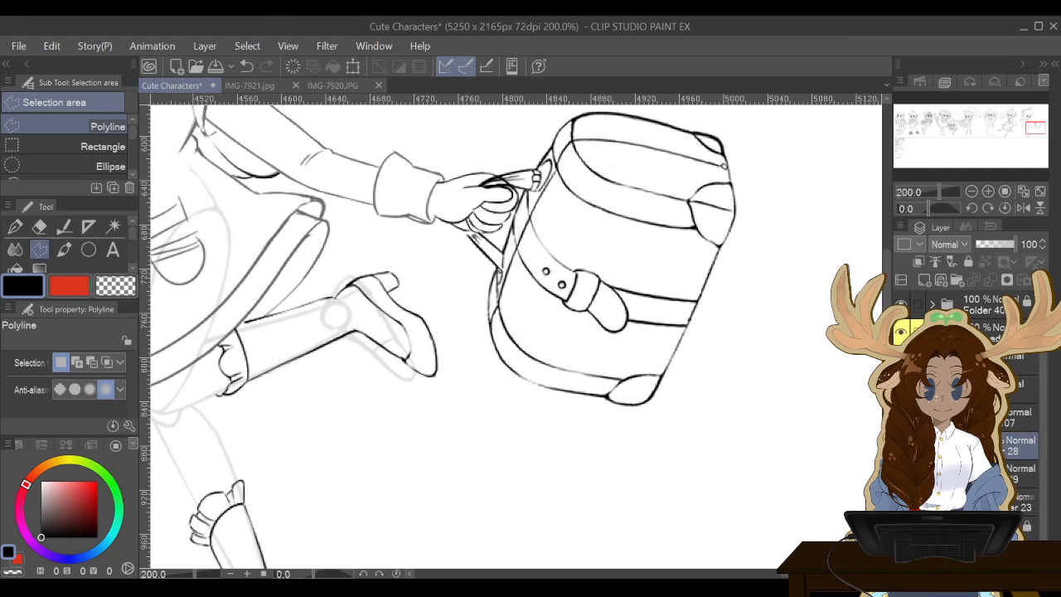
drag(1019, 473, 1019, 439)
Toggle Folder 23, the suitcase's layer and the running girl's folder to check which lines each one holds.
click(1019, 473)
click(901, 473)
click(900, 474)
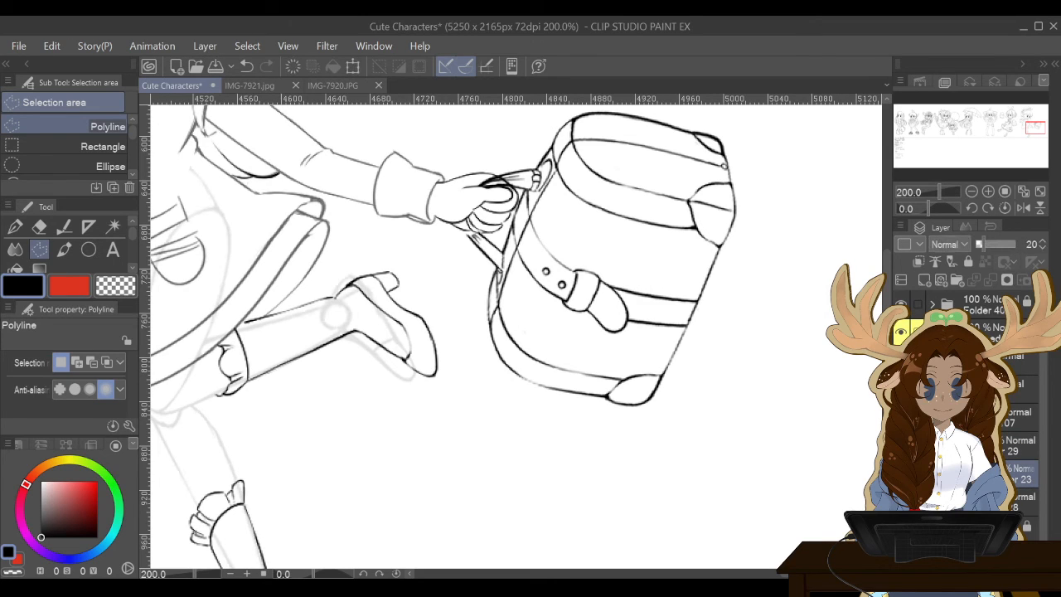
click(1019, 417)
click(900, 417)
click(901, 417)
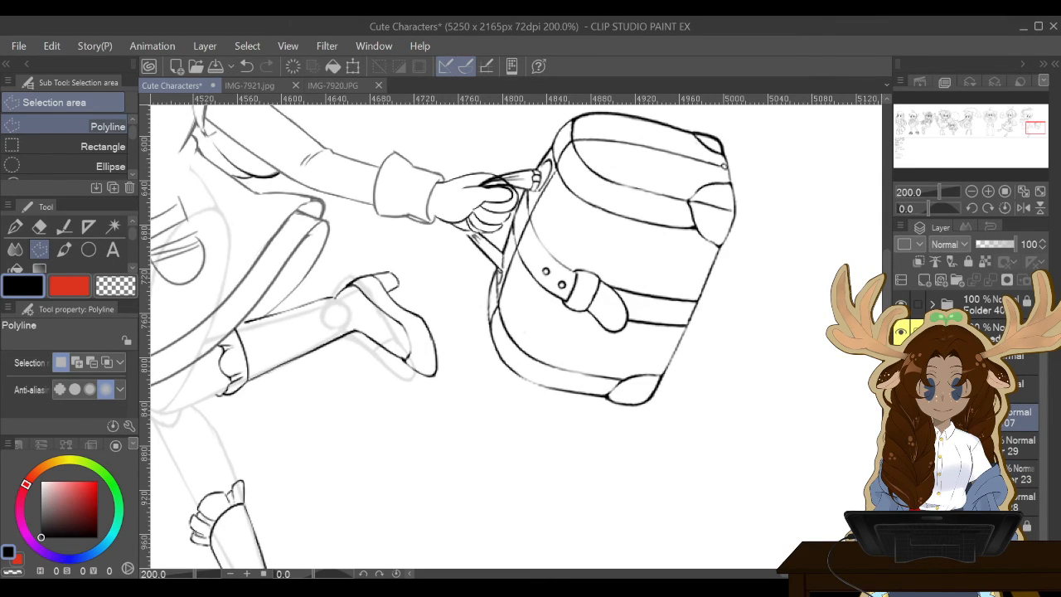
click(900, 474)
click(901, 474)
click(900, 444)
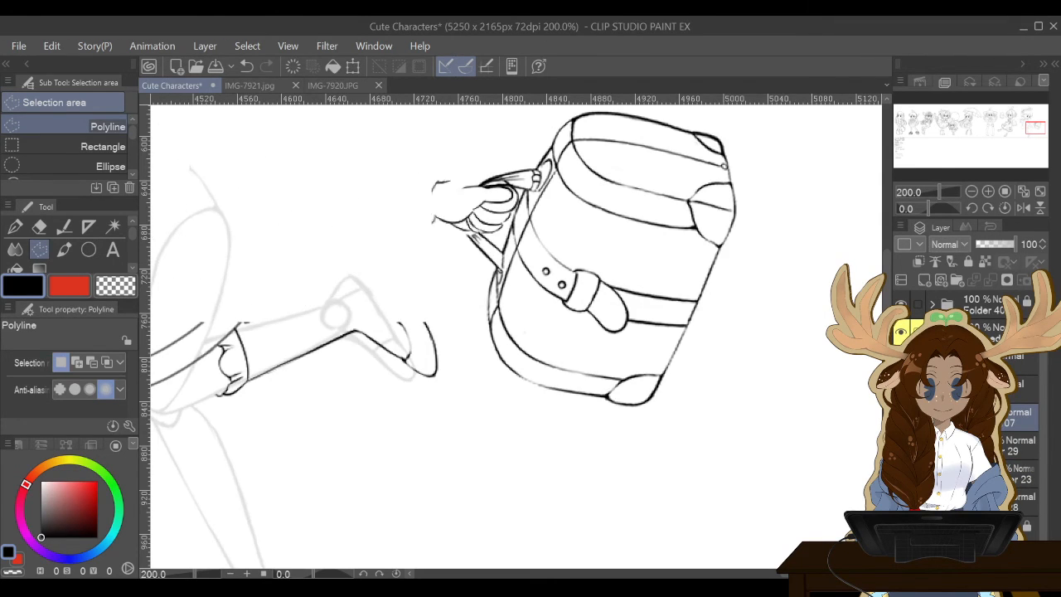
click(901, 445)
Place Folder 28 above Folder 29 with the suitcase's layer filed inside it, and collapse both folders.
drag(1021, 501, 1019, 455)
click(1020, 416)
click(942, 445)
click(942, 416)
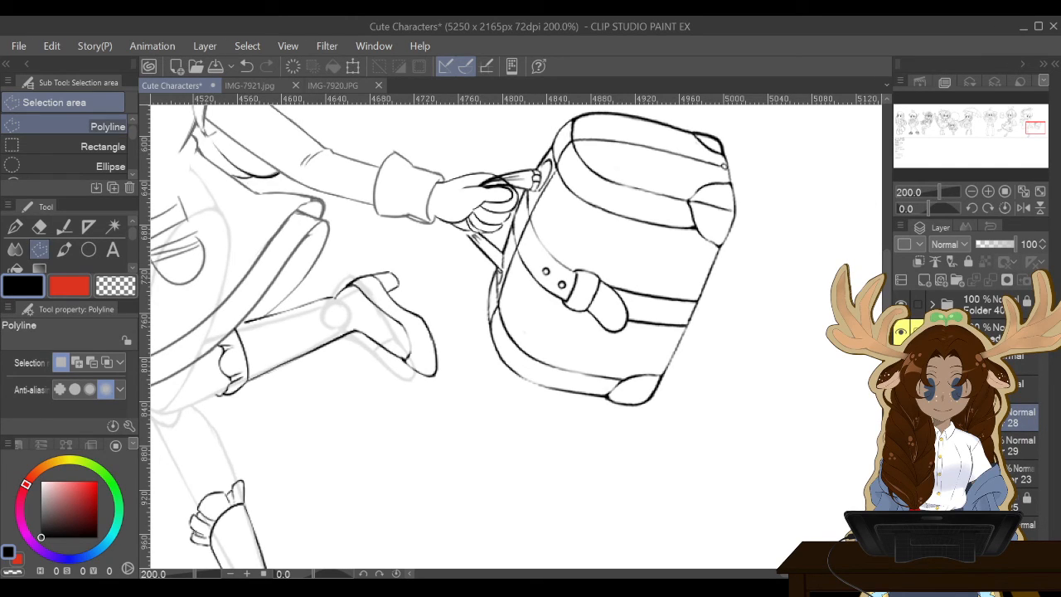
click(942, 445)
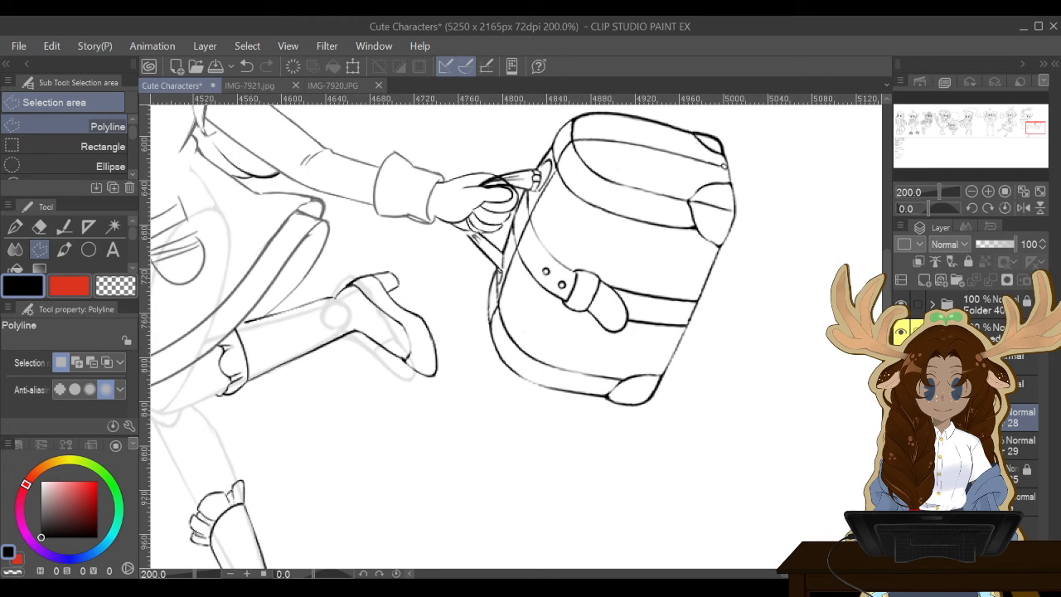
scroll(515, 336, left, 6)
scroll(515, 336, right, 2)
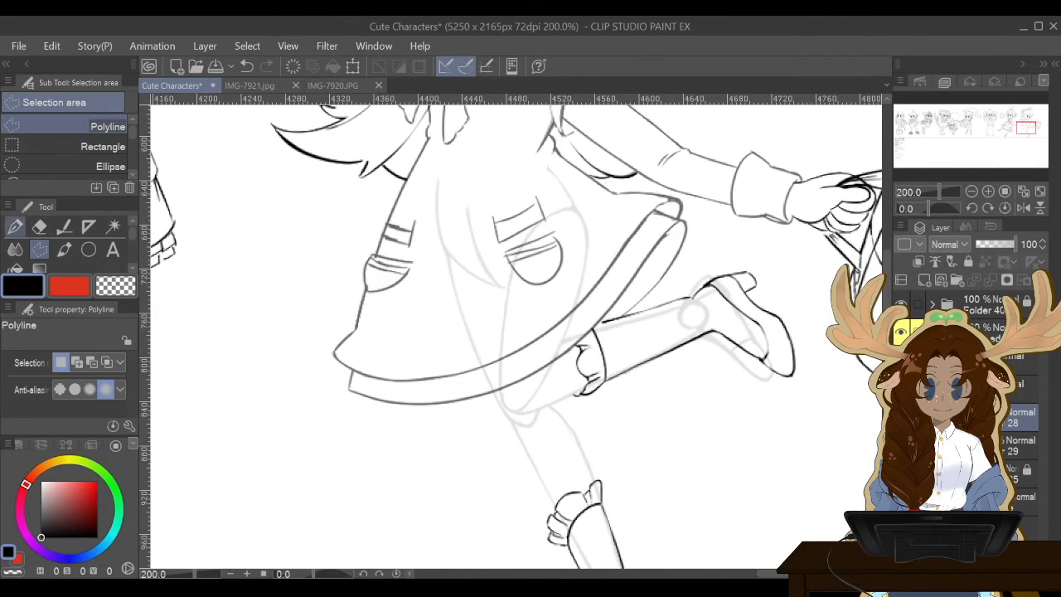
Add a new layer above Folder 28 and ink the raised leg's knee and thigh lines between the skirt and boot frill with the size 4.0 G-pen.
key(p)
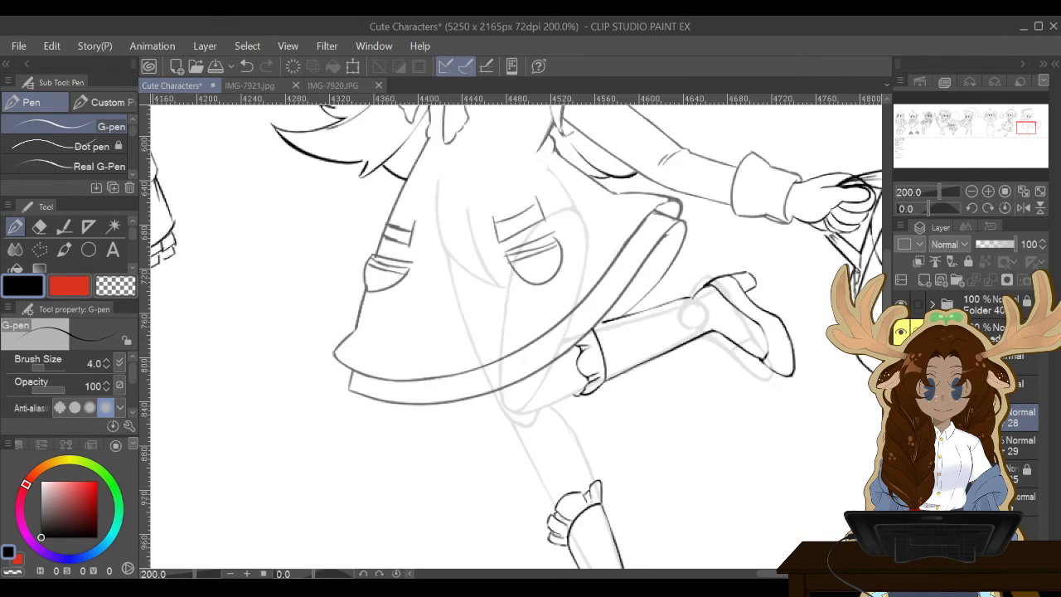
click(924, 279)
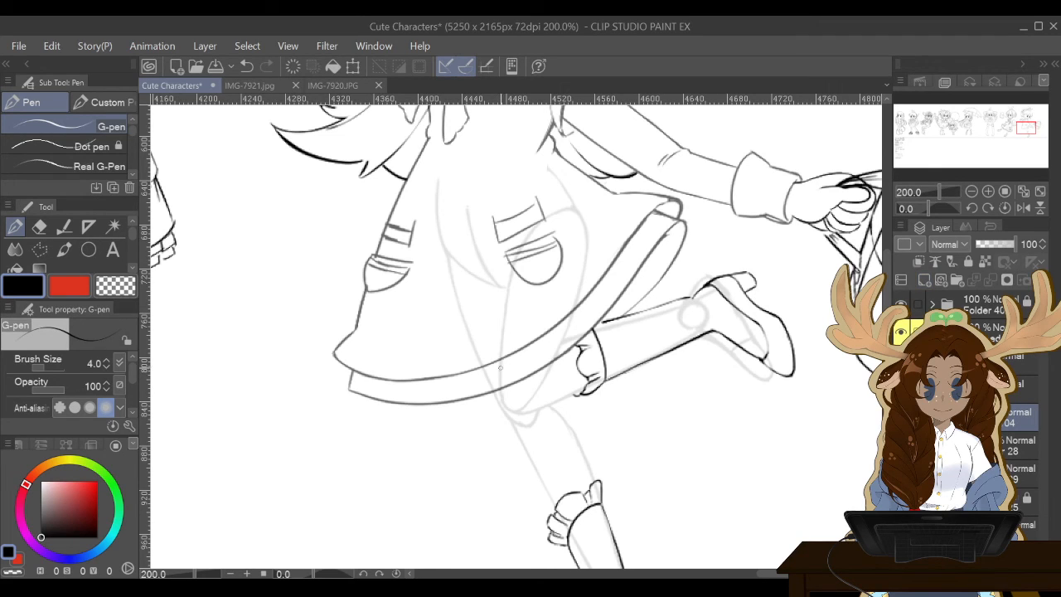
mouse_move(500, 359)
mouse_down()
mouse_move(502, 403)
mouse_move(539, 410)
mouse_move(589, 381)
mouse_up()
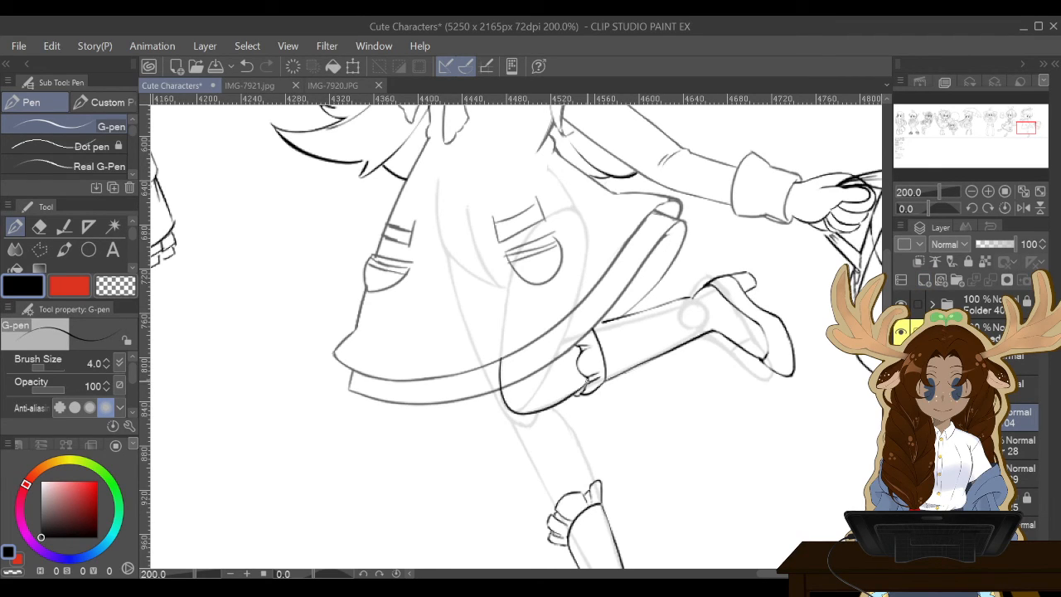
key(ctrl+z)
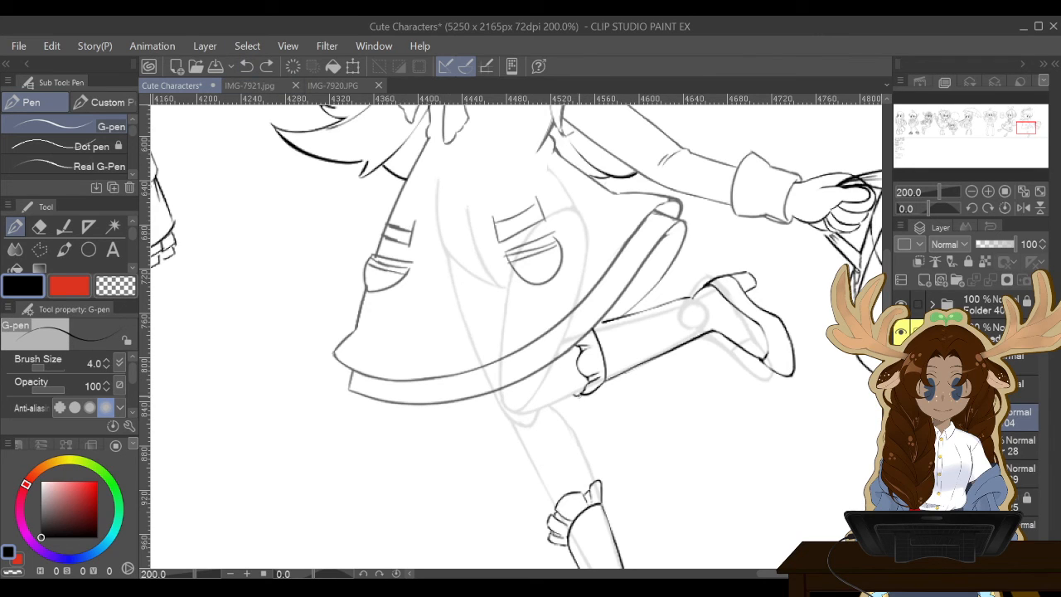
drag(572, 393, 510, 411)
mouse_move(499, 371)
mouse_down()
mouse_move(500, 399)
mouse_move(534, 415)
mouse_up()
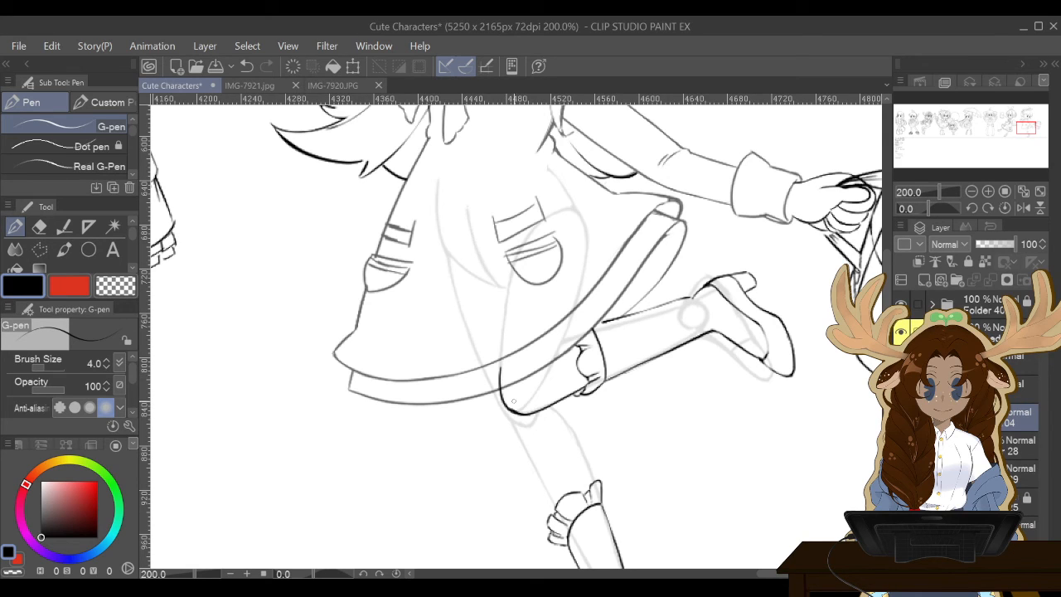
key(e)
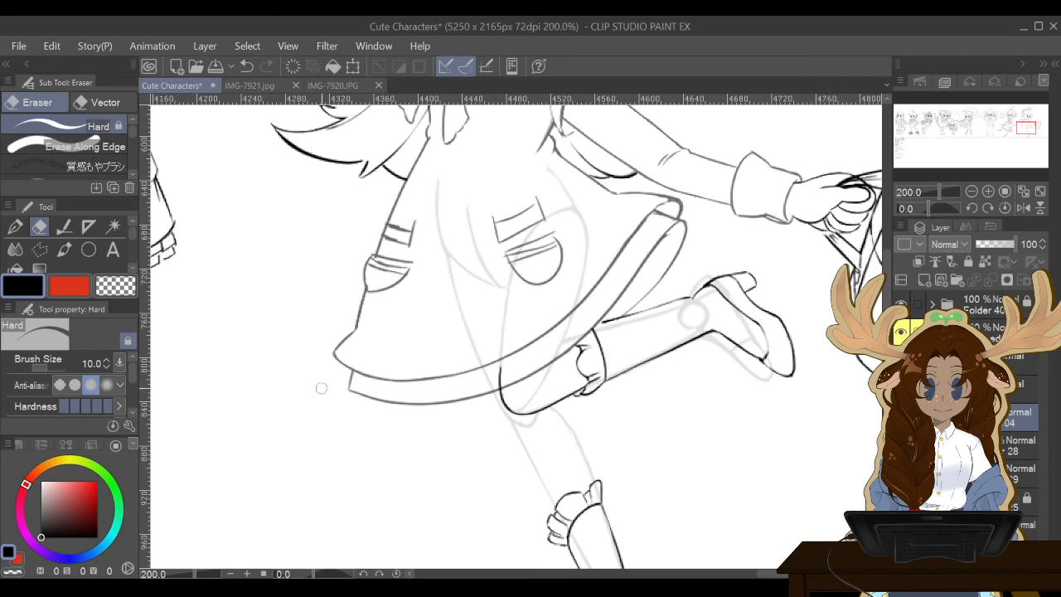
click(15, 226)
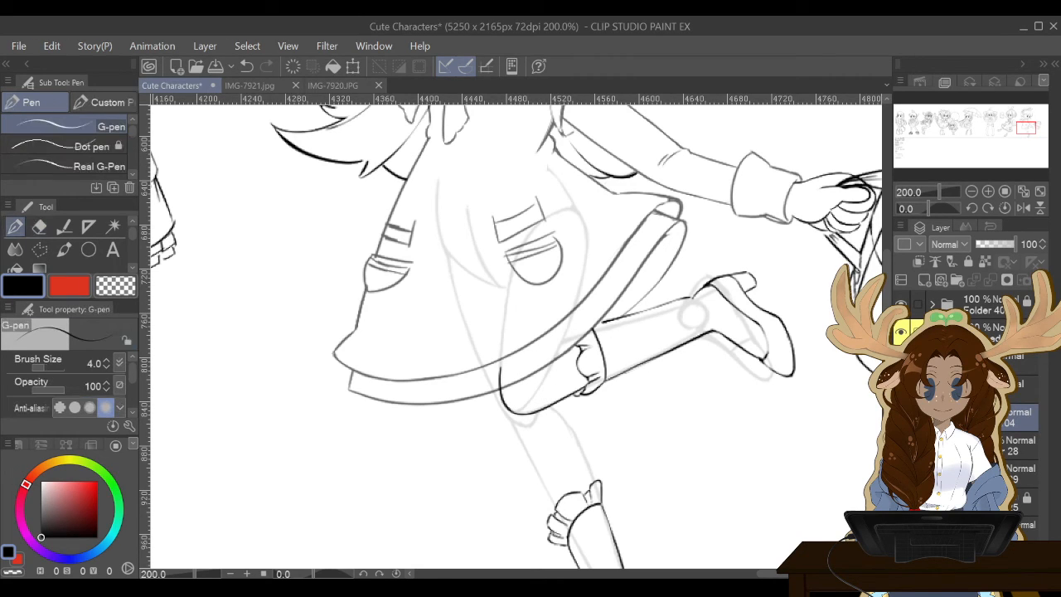
drag(550, 370, 555, 331)
Clear the raised leg's lines that overlap the skirt by deleting them within a polyline selection, and deselect.
click(39, 250)
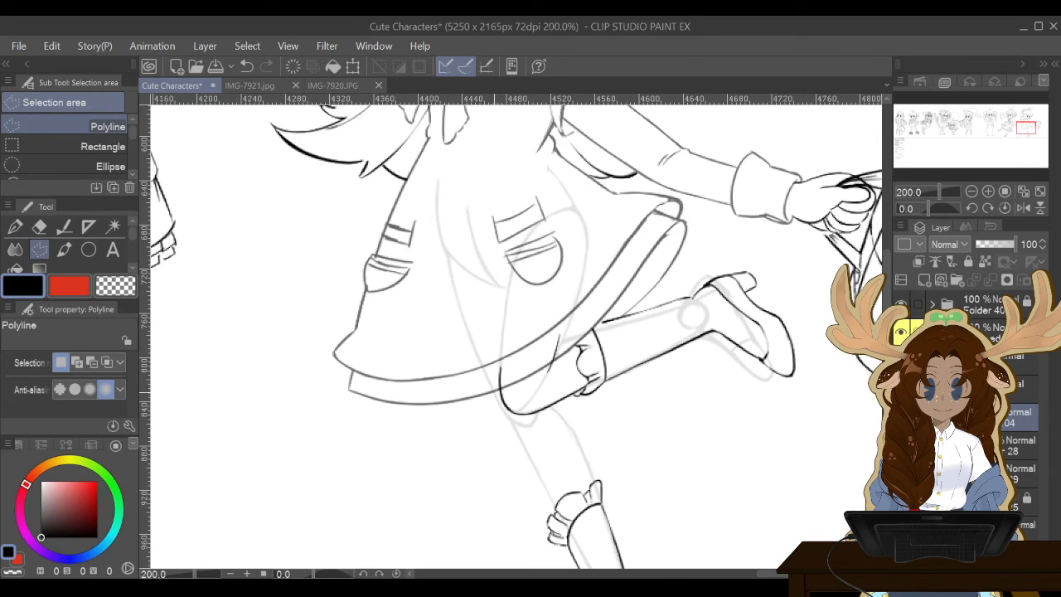
click(493, 391)
click(571, 324)
click(548, 319)
click(482, 350)
click(494, 391)
click(498, 417)
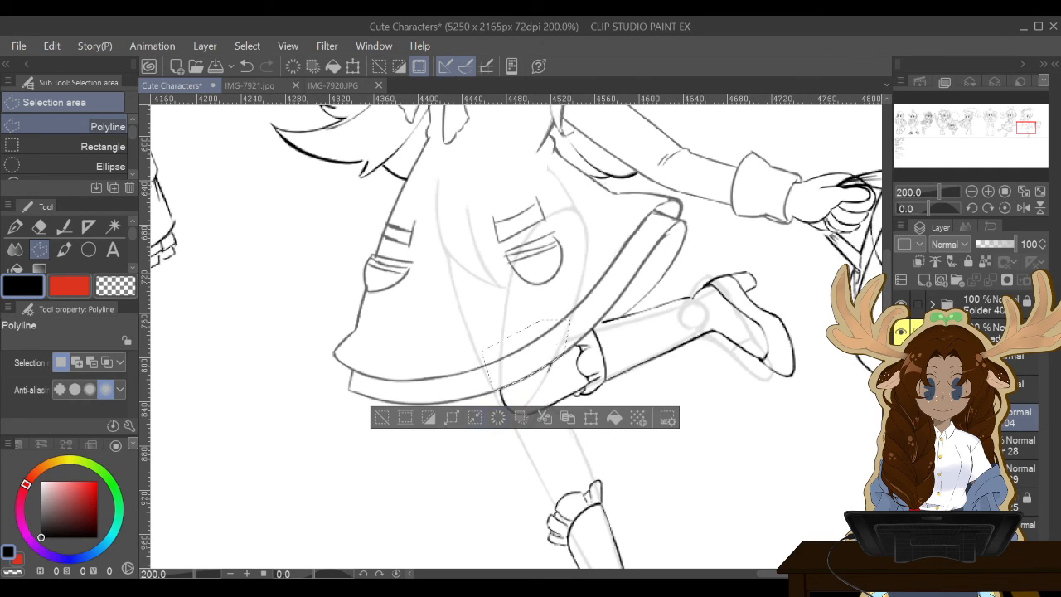
click(382, 417)
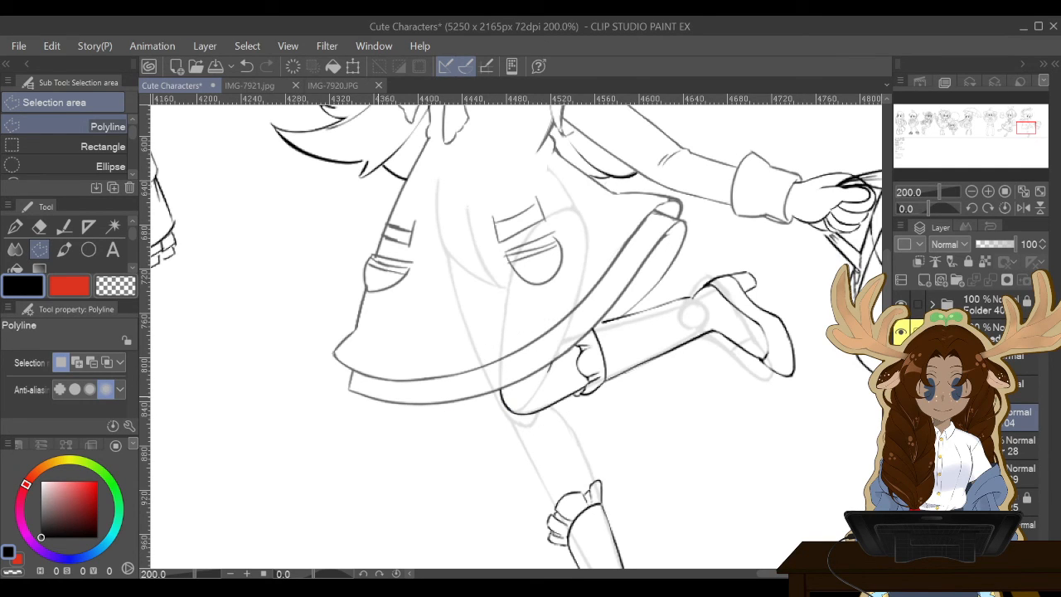
Ink the standing leg's left outline from the skirt hem down to the boot frill.
click(15, 226)
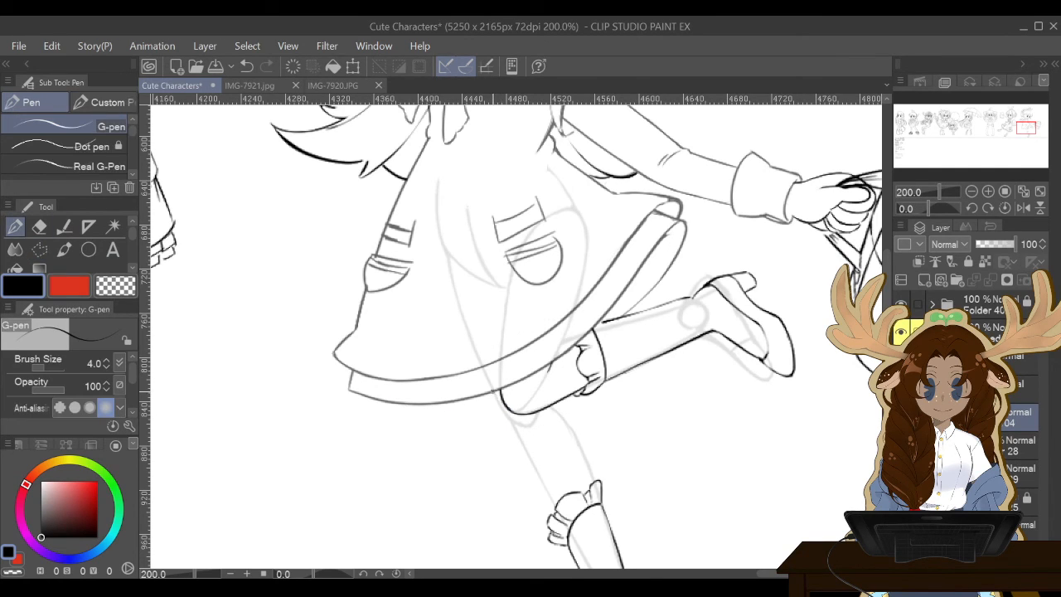
drag(492, 391, 552, 500)
click(246, 65)
click(246, 65)
mouse_move(509, 419)
mouse_down()
mouse_move(555, 504)
mouse_move(494, 396)
mouse_up()
click(39, 227)
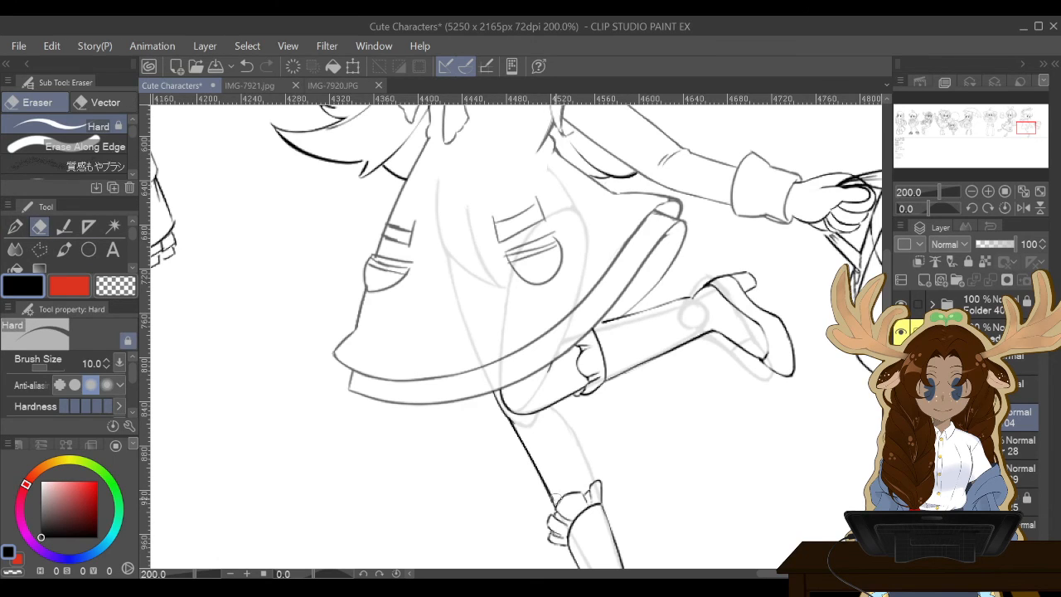
Retrace the standing leg's left outline, set the G-pen size to 6.0 and rework the line's upper end at the skirt hem.
click(14, 226)
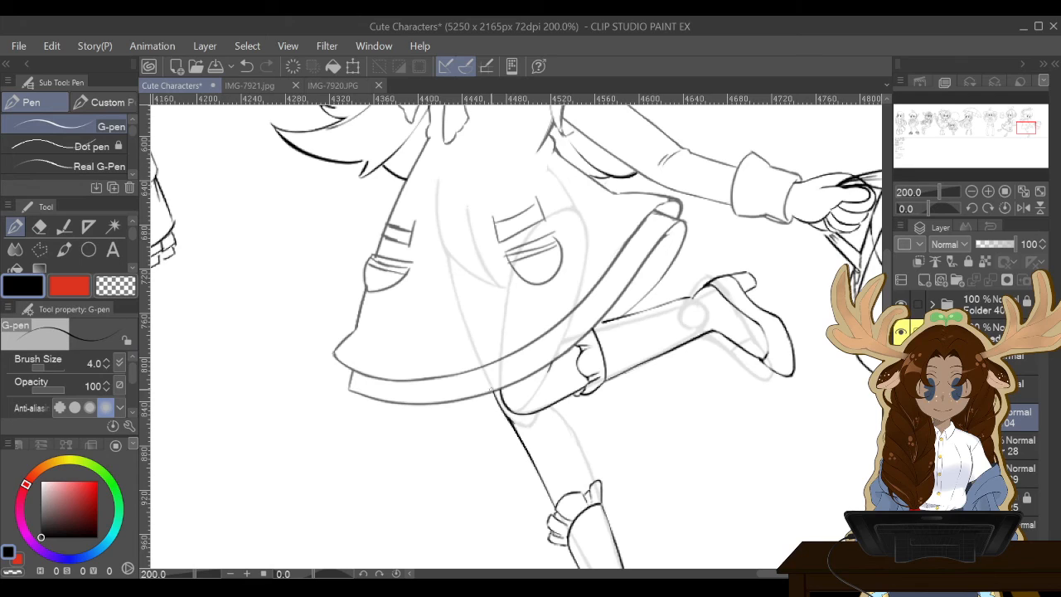
drag(509, 420, 557, 512)
key(bracketright)
key(bracketright)
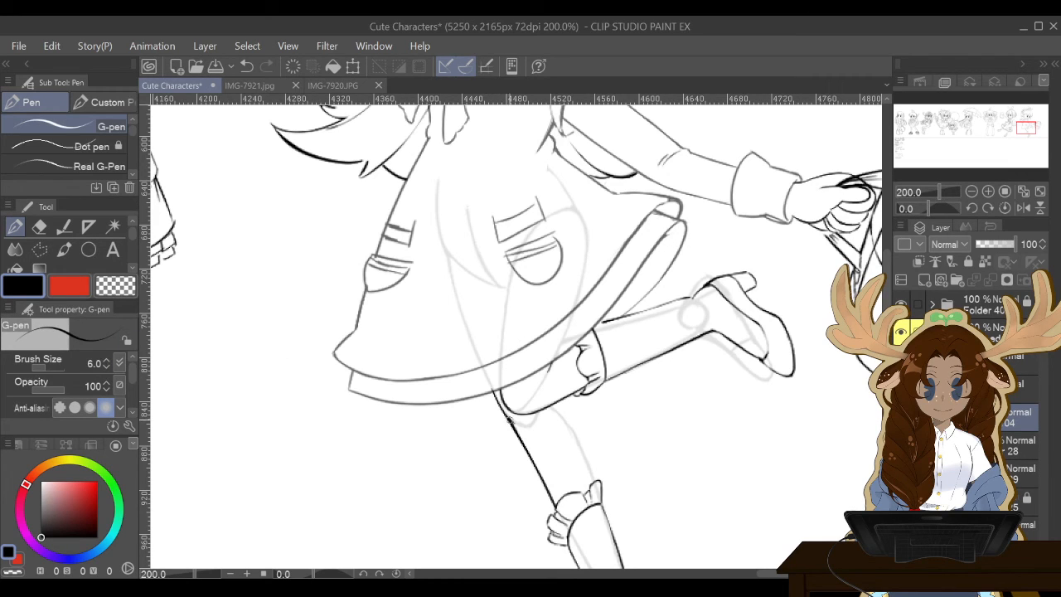
drag(509, 419, 484, 386)
click(39, 226)
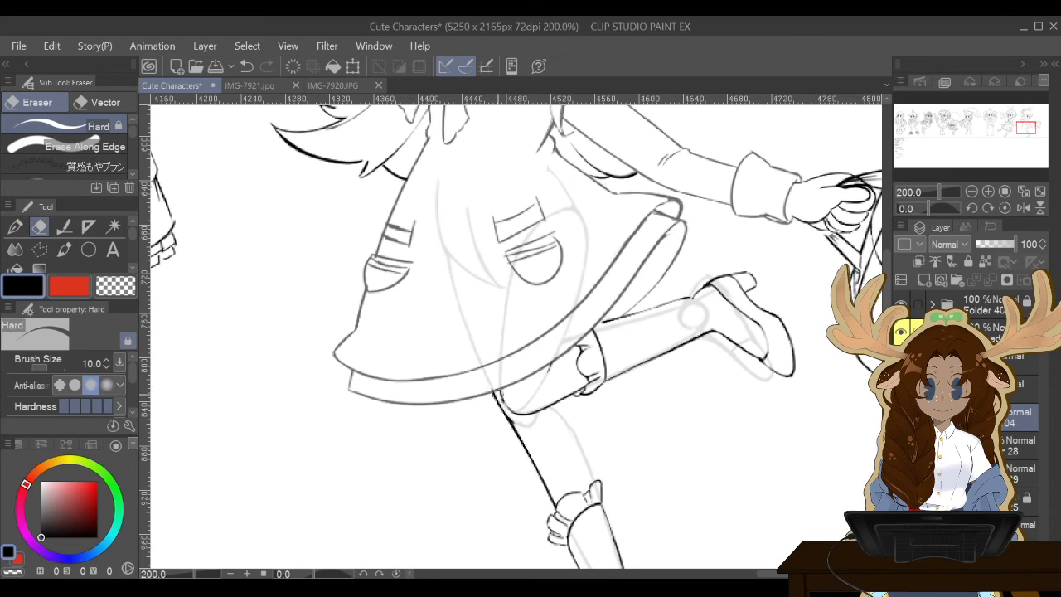
key(ctrl+z)
drag(500, 403, 485, 371)
Ink the standing leg's right outline from the raised knee down to the boot frill, redrawing the curve and tidying it with the eraser.
click(15, 226)
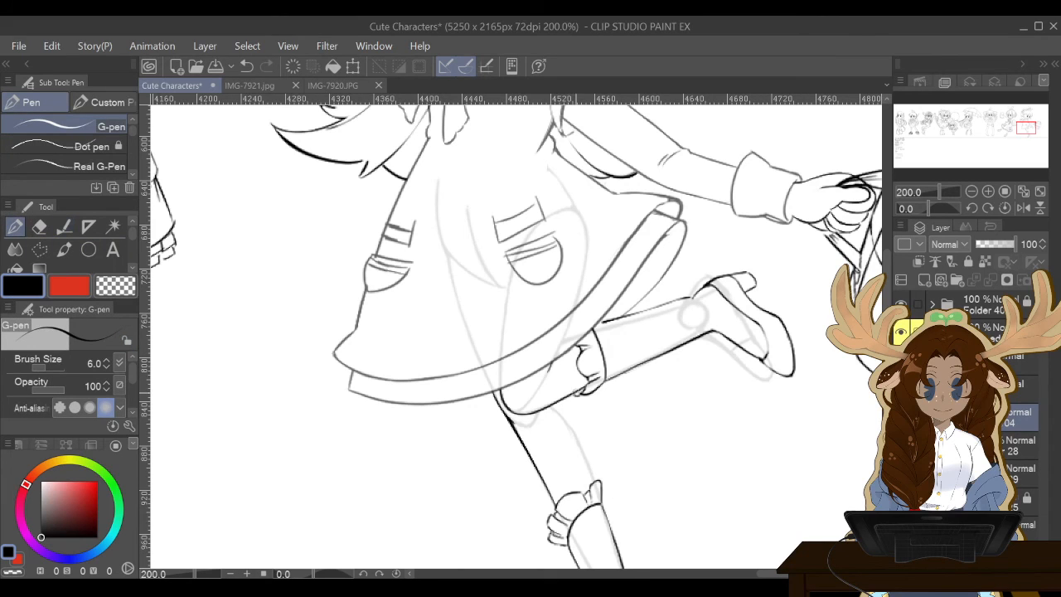
mouse_move(547, 406)
mouse_down()
mouse_move(572, 431)
mouse_move(593, 497)
mouse_up()
key(ctrl+z)
drag(549, 405, 594, 497)
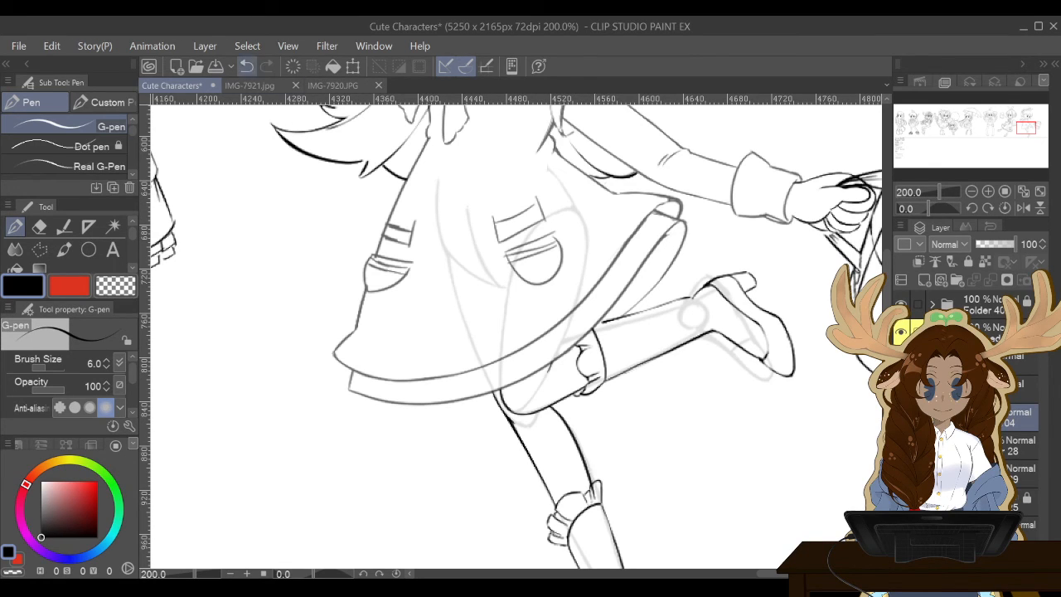
key(ctrl+z)
drag(549, 406, 593, 497)
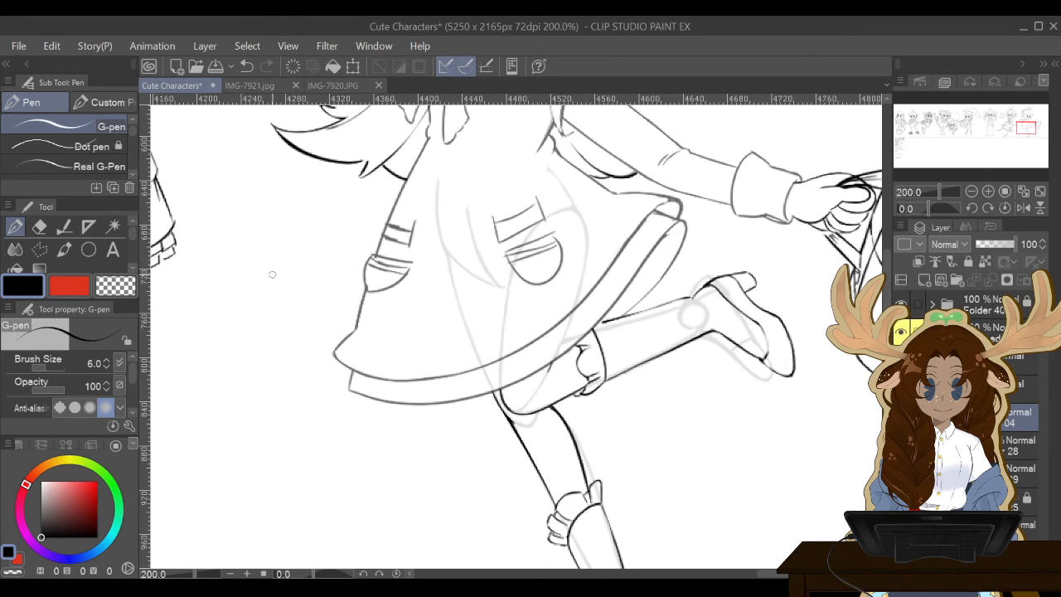
click(39, 227)
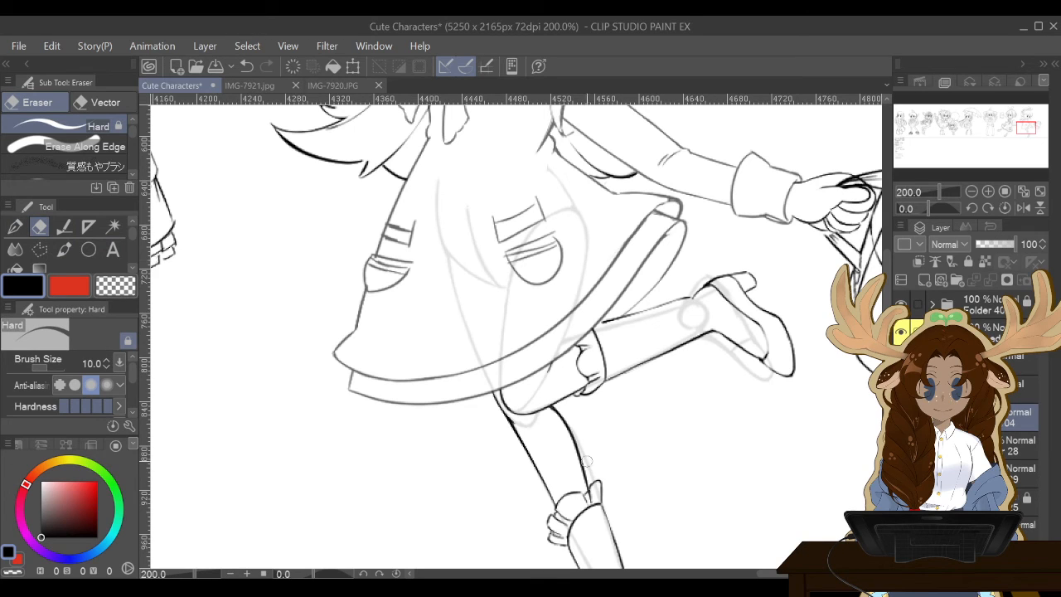
mouse_move(587, 460)
mouse_down()
mouse_move(592, 506)
mouse_move(591, 468)
mouse_up()
Delete the end of the standing leg's line that crosses the skirt hem within a small polyline selection, and deselect.
scroll(504, 419, down, 3)
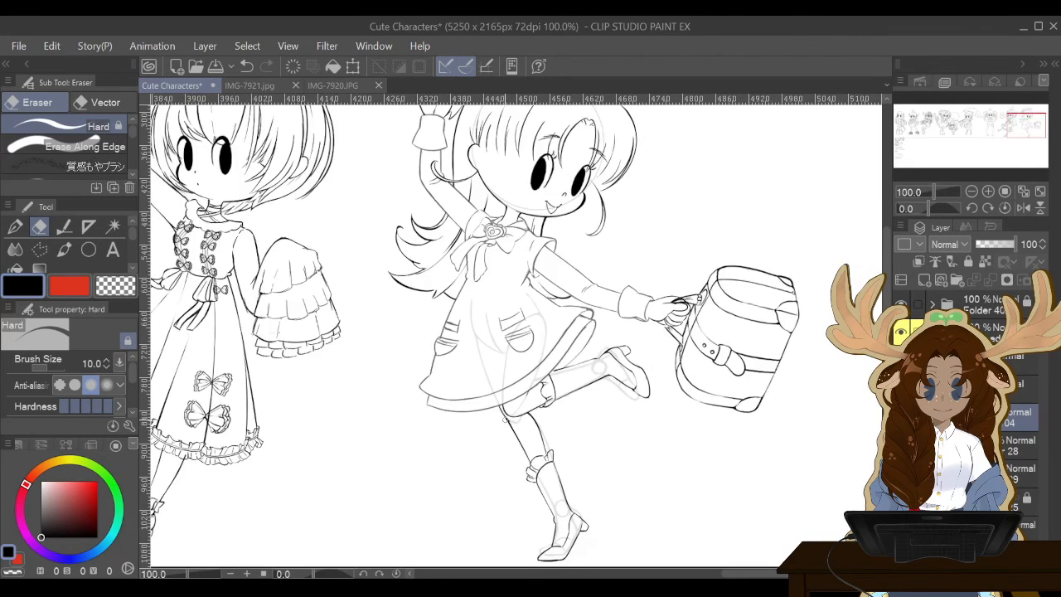
scroll(504, 419, up, 3)
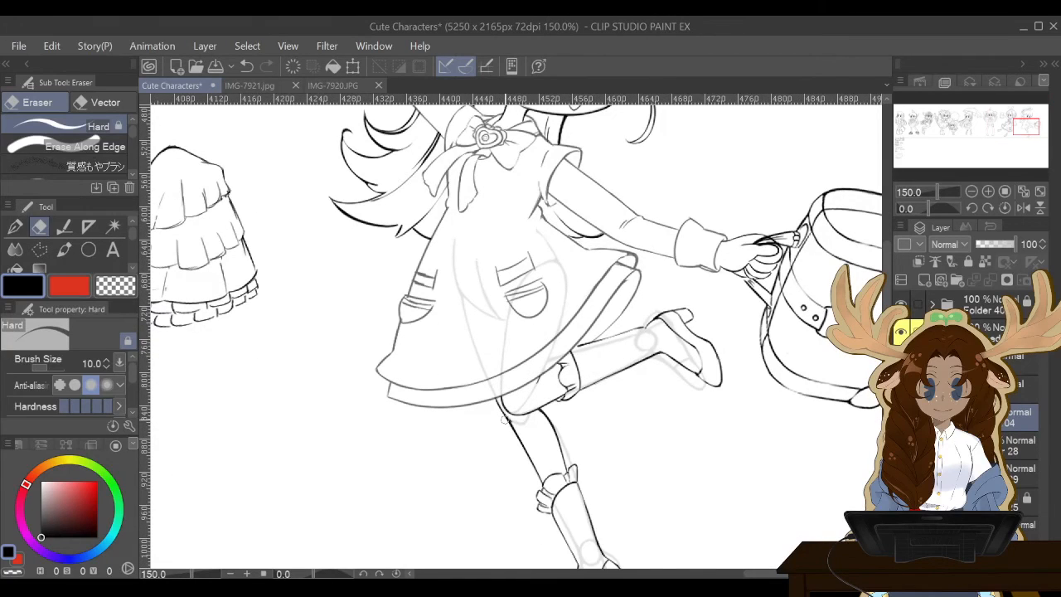
key(p)
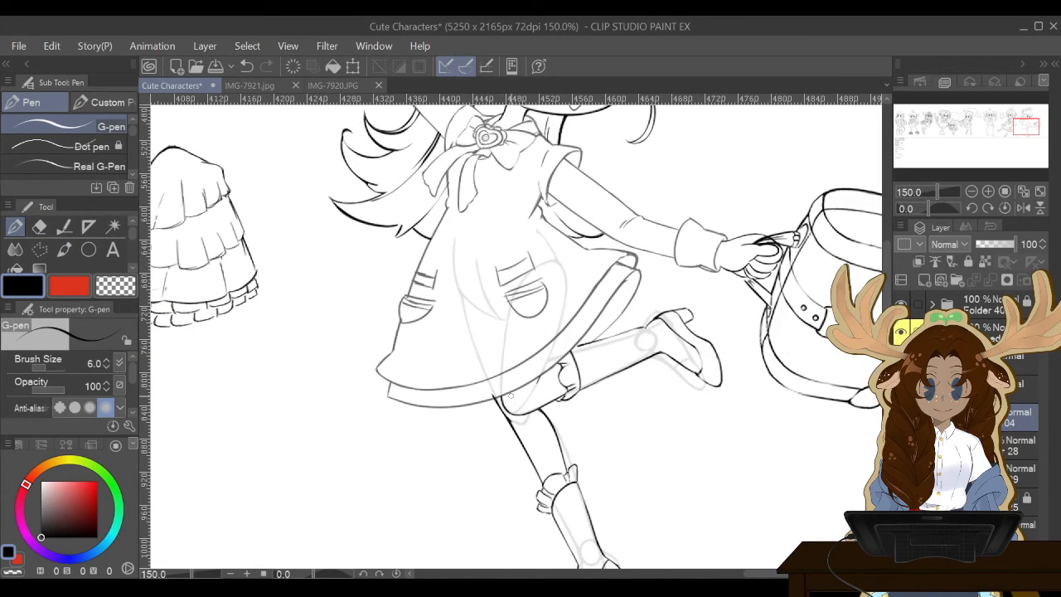
scroll(513, 389, up, 1)
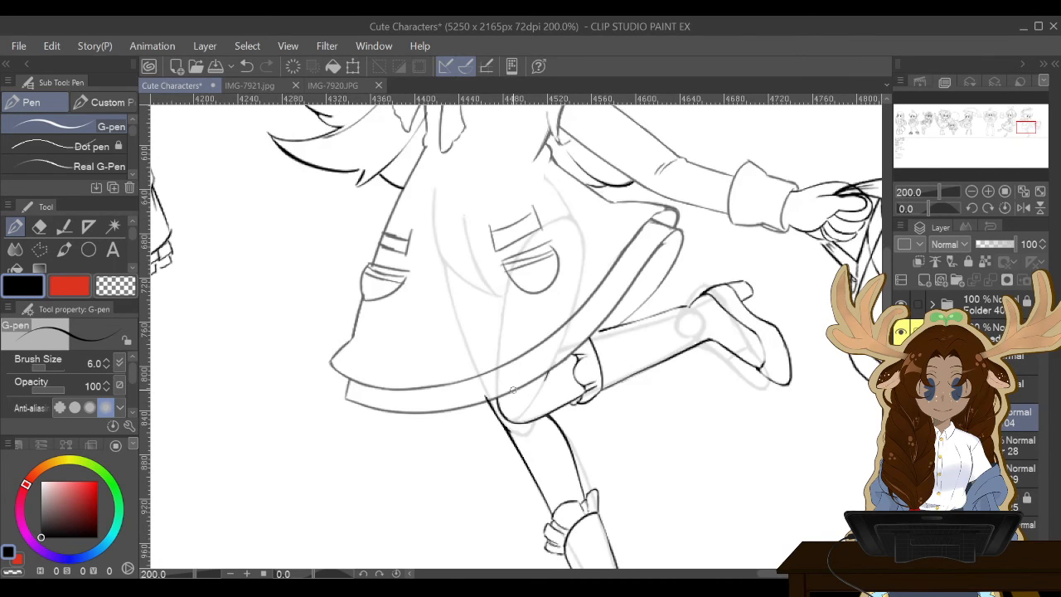
key(m)
click(478, 404)
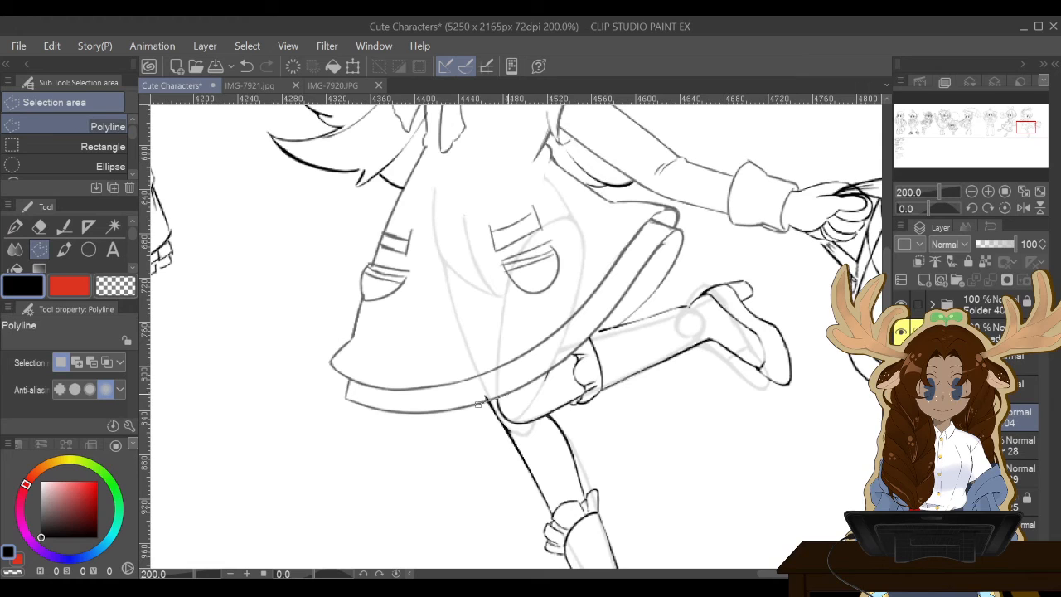
click(508, 393)
click(477, 380)
click(468, 399)
click(478, 404)
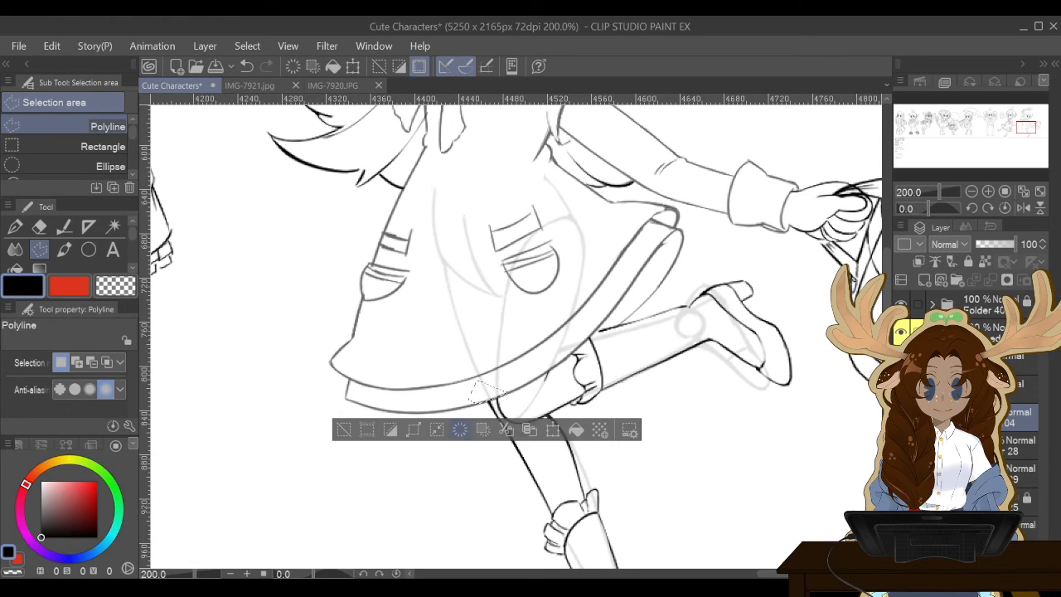
key(ctrl+d)
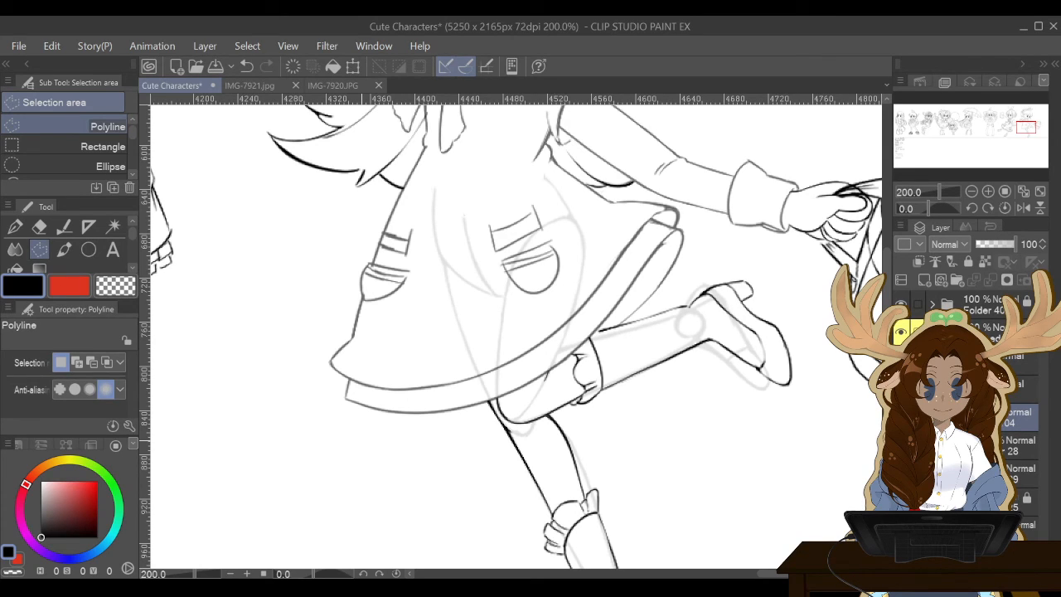
Handwrite the word "legal" in quotation marks beside the skirt with the G-pen.
key(p)
mouse_move(206, 400)
mouse_down()
mouse_move(198, 432)
mouse_move(206, 427)
mouse_move(239, 474)
mouse_move(270, 446)
mouse_move(288, 461)
mouse_up()
mouse_move(302, 441)
mouse_down()
mouse_move(291, 443)
mouse_move(275, 504)
mouse_move(325, 449)
mouse_move(329, 467)
mouse_up()
drag(335, 386, 344, 476)
drag(329, 379, 334, 414)
drag(338, 383, 343, 420)
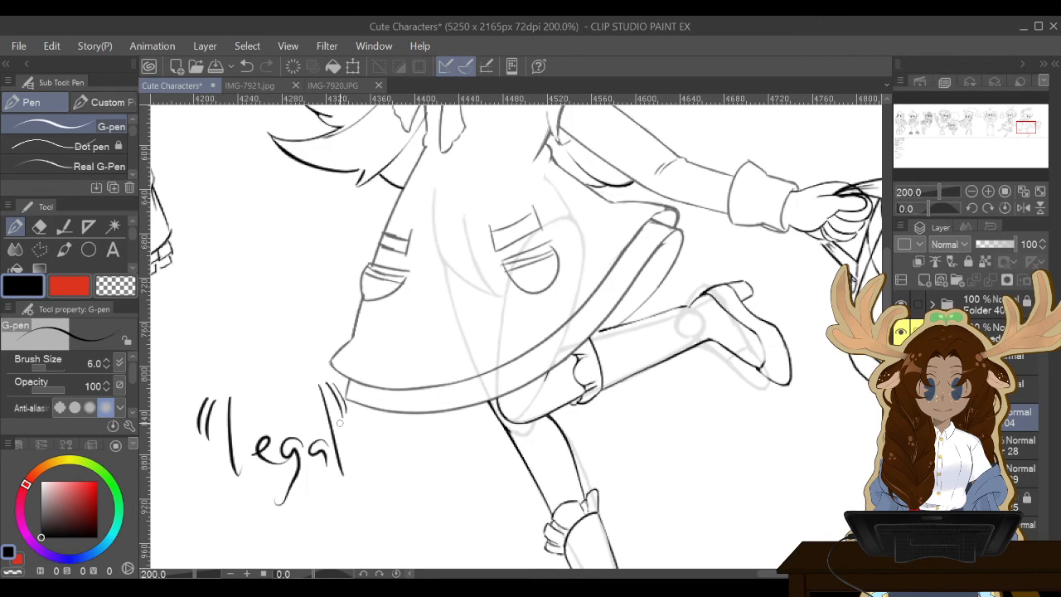
scroll(339, 422, down, 2)
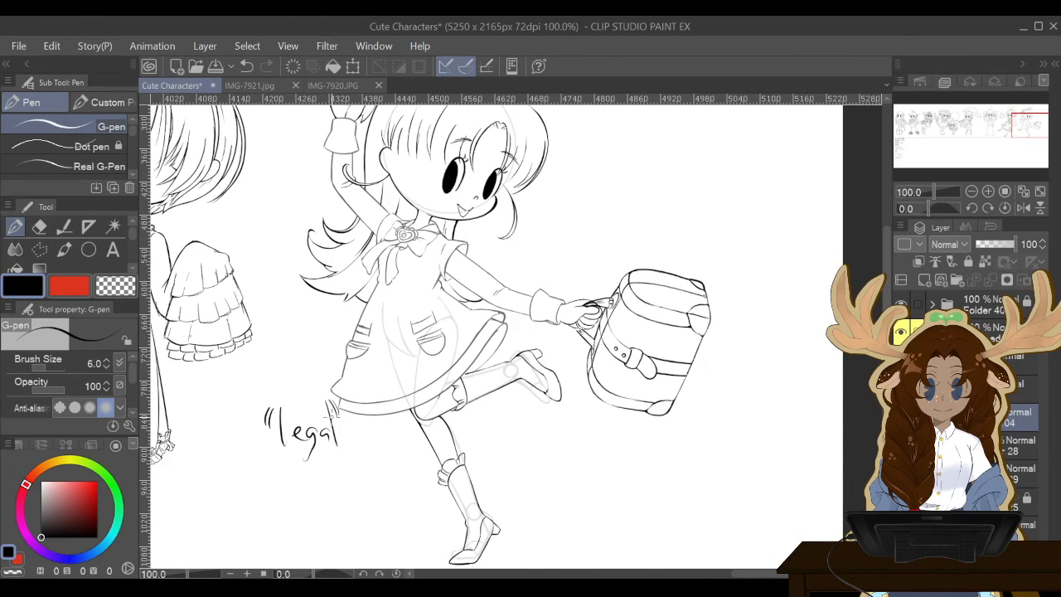
scroll(331, 419, up, 1)
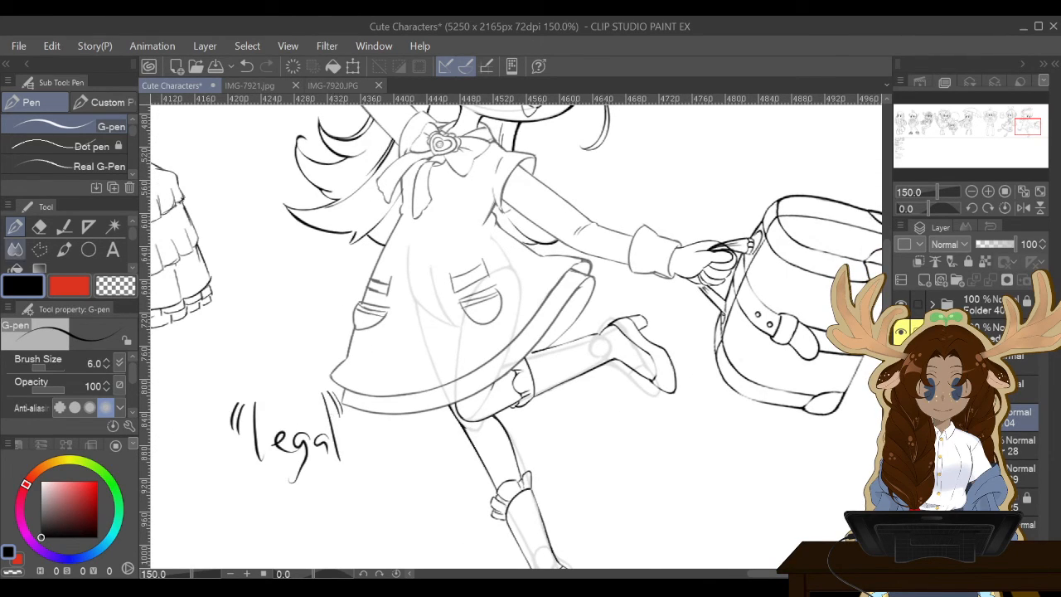
Undo all the strokes of the handwritten word beside the skirt.
click(246, 66)
click(246, 66)
click(246, 66)
click(246, 67)
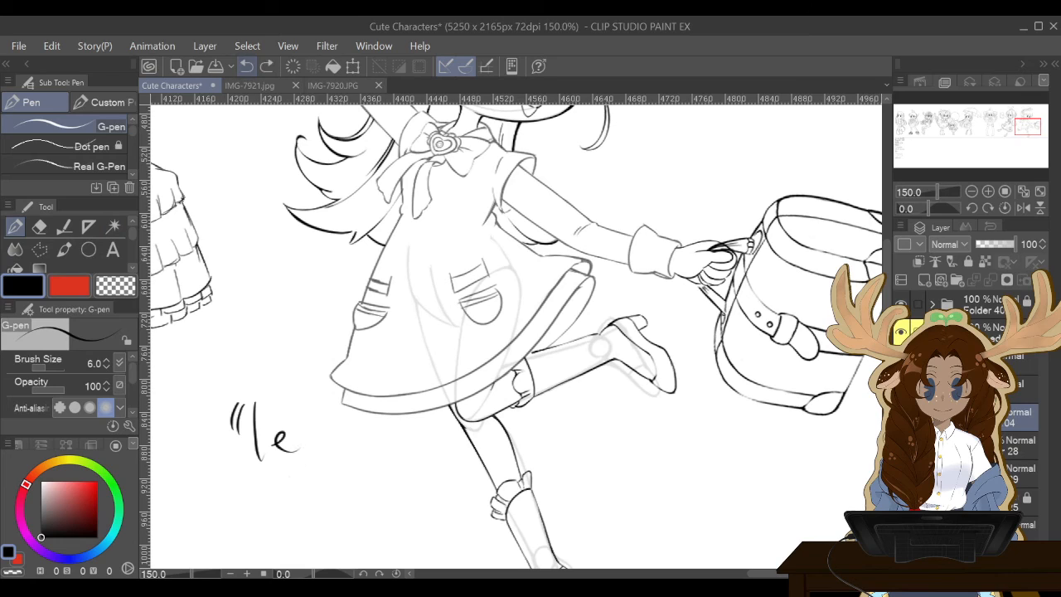
click(246, 67)
click(246, 67)
click(246, 66)
click(247, 66)
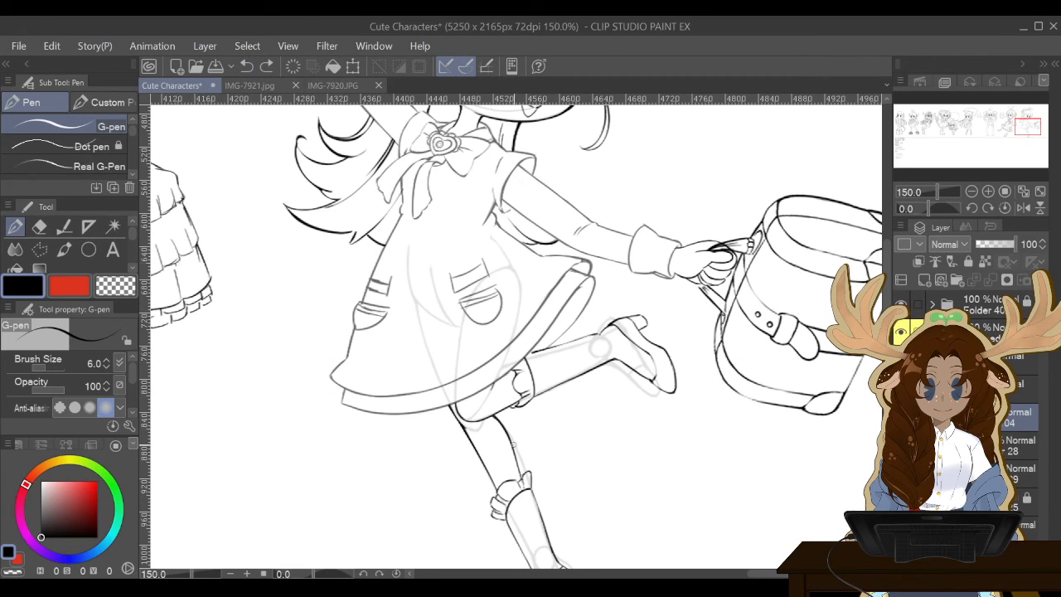
Rework the lower part of the standing leg's right outline down to the boot frill with the G-pen and the Hard eraser.
drag(509, 438, 522, 472)
click(39, 226)
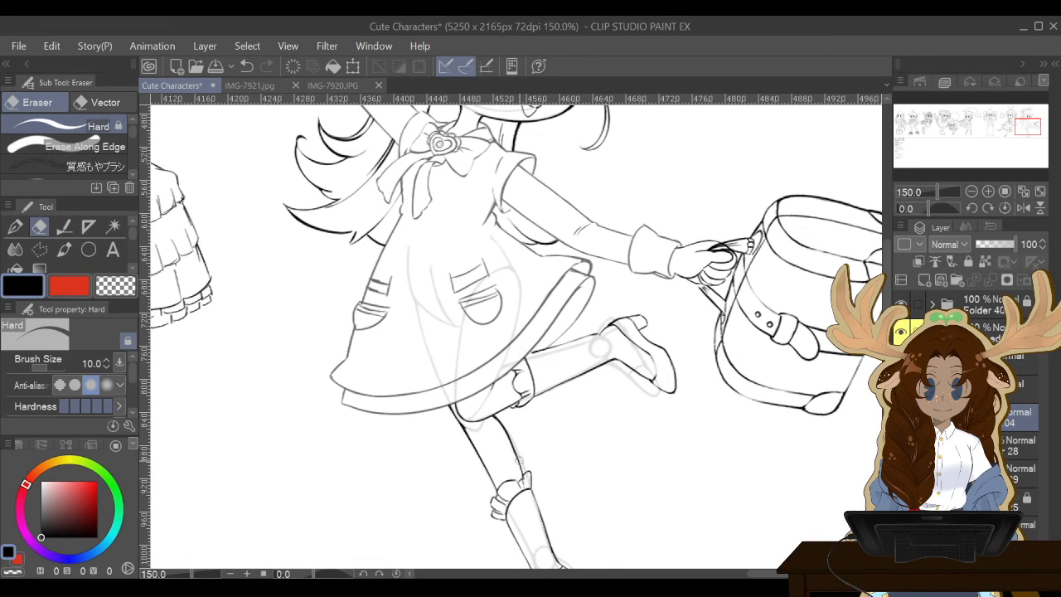
key(p)
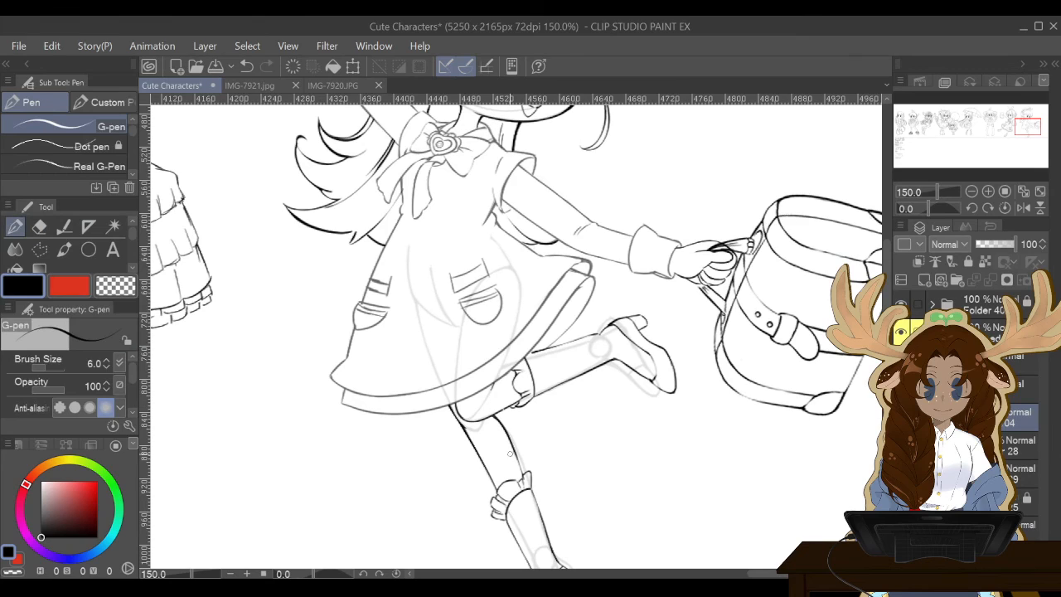
drag(513, 451, 523, 479)
click(39, 226)
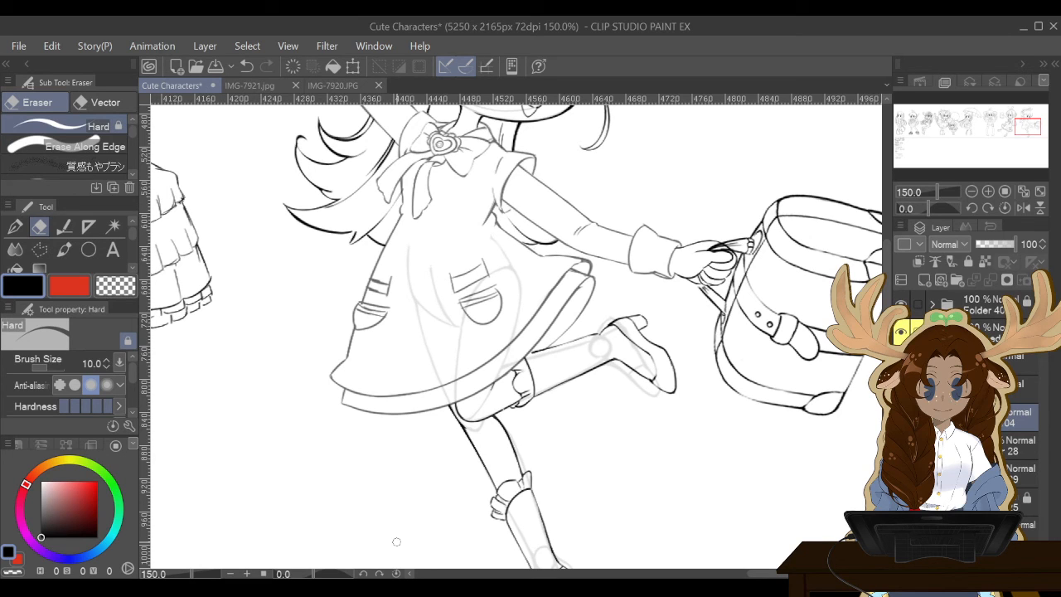
scroll(396, 541, down, 4)
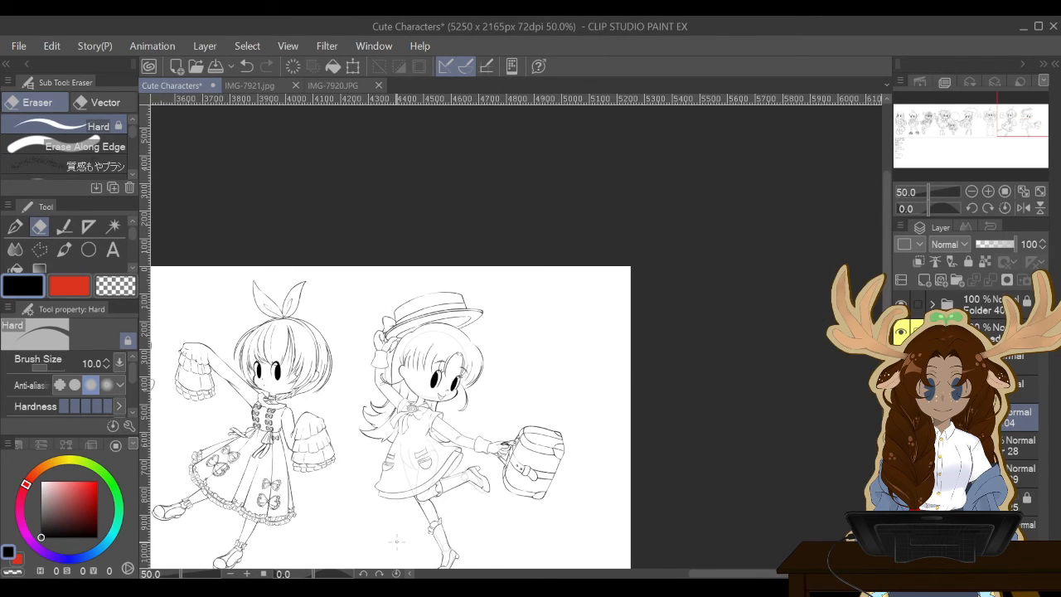
Hide the sketch guides in Folder 29 and expand Folder 25.
scroll(396, 541, down, 1)
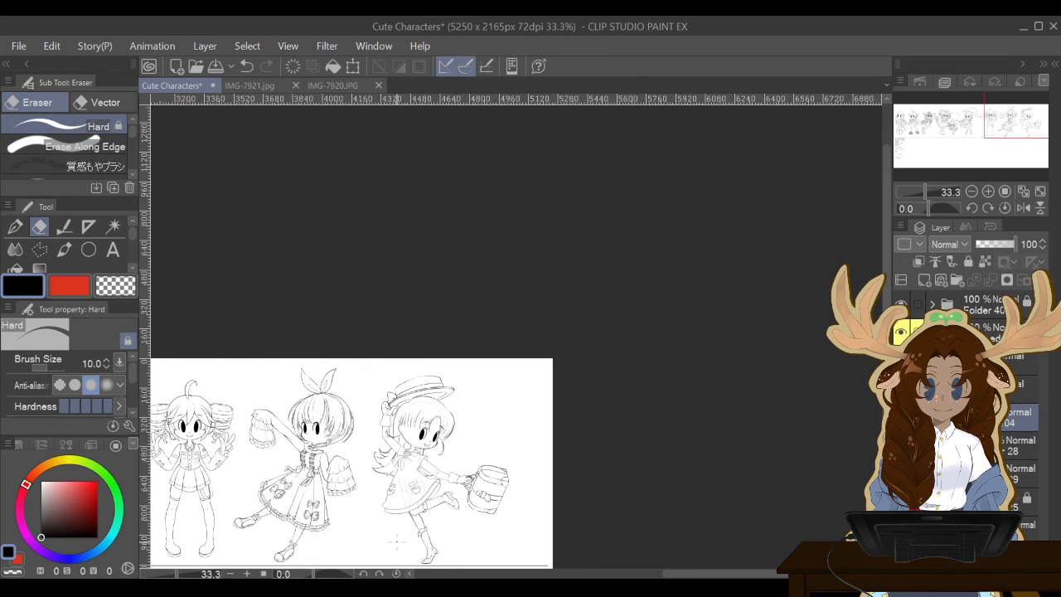
scroll(396, 541, up, 2)
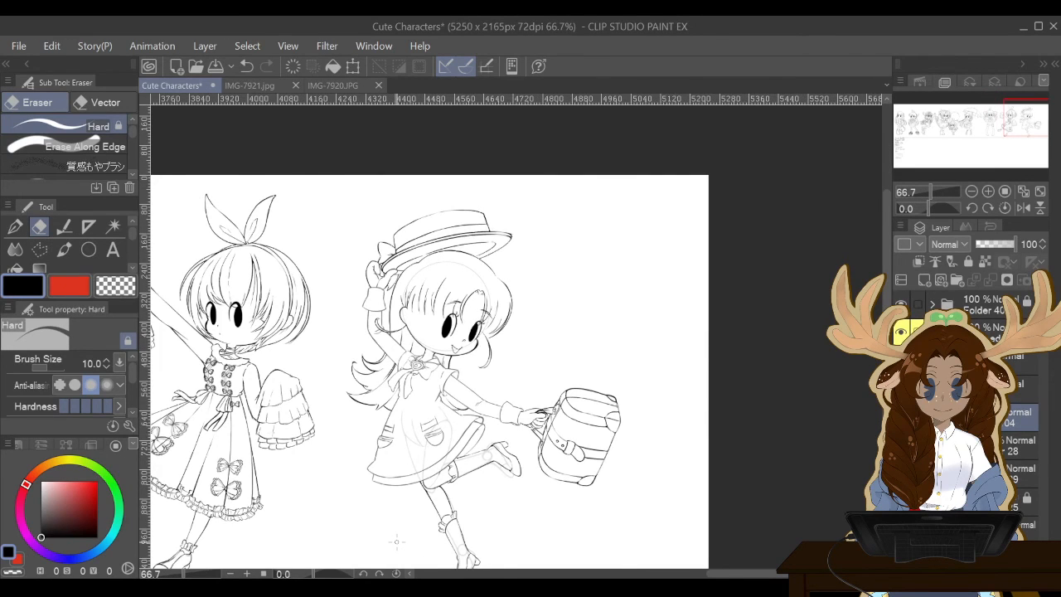
scroll(396, 541, up, 1)
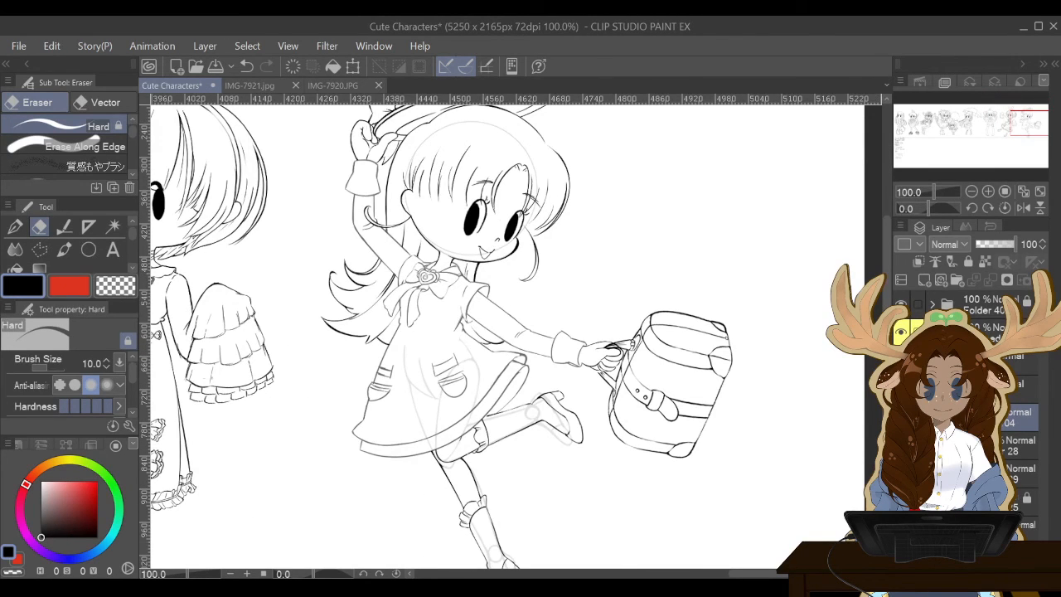
click(1020, 473)
click(901, 473)
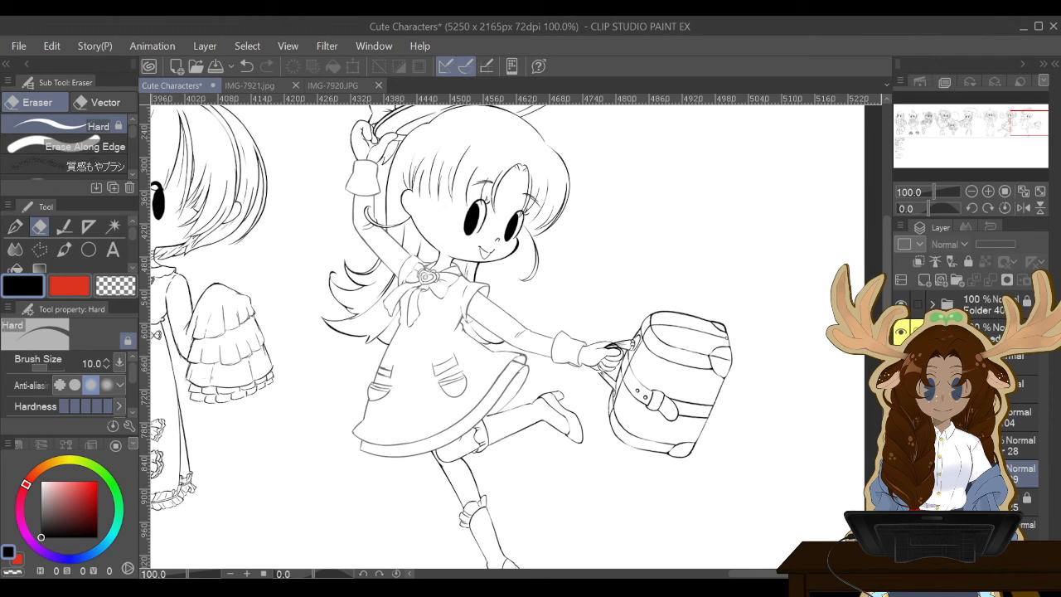
click(901, 502)
click(901, 501)
click(933, 501)
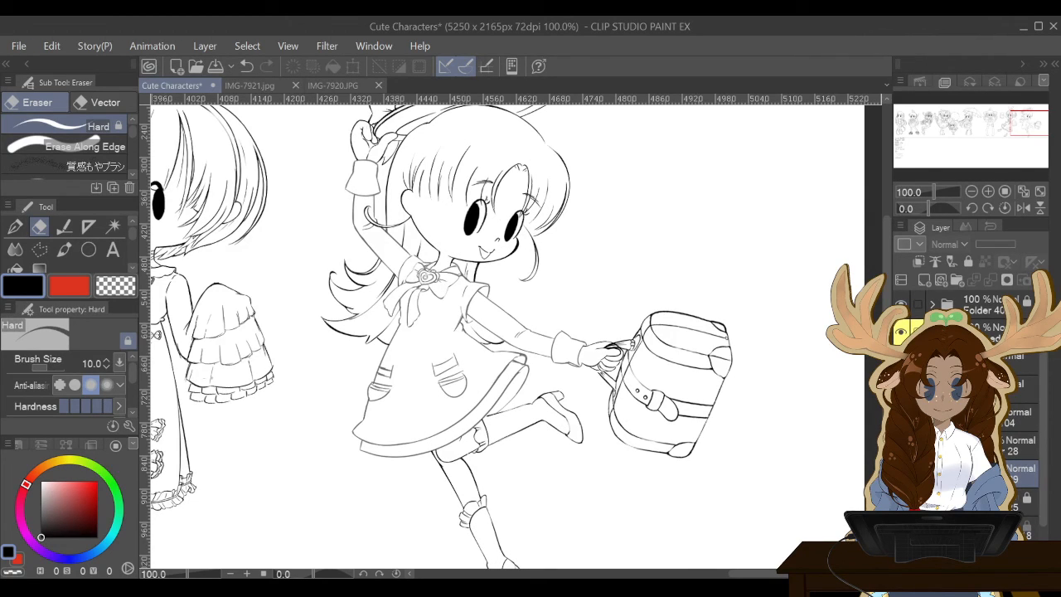
Move Layer 104 into Folder 28 and collapse that folder.
click(1020, 417)
click(933, 445)
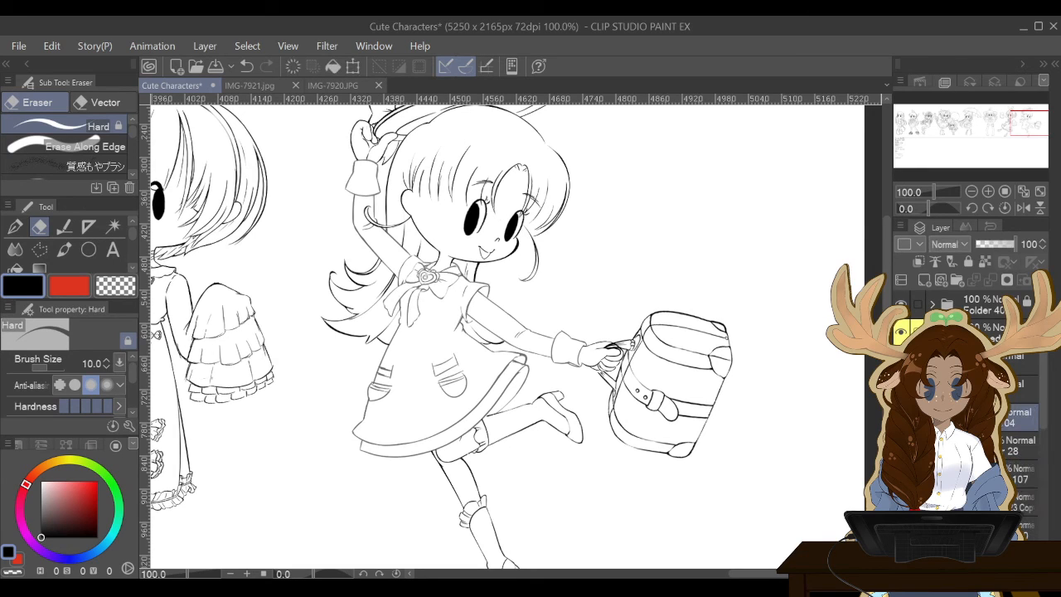
drag(1020, 417, 1020, 457)
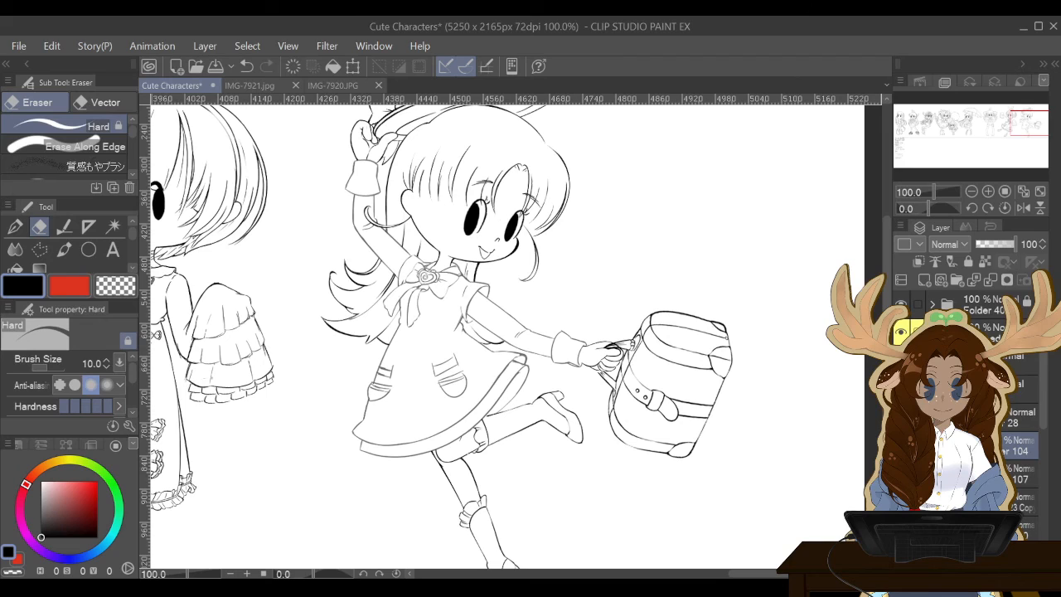
click(932, 417)
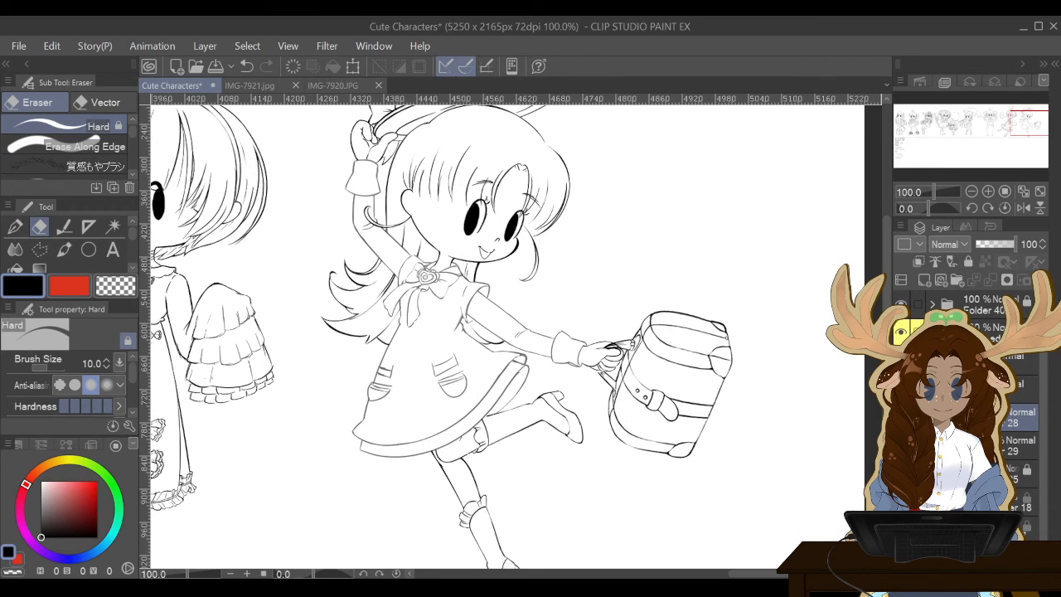
Set the opacity of the running girl's dress line art inside Folder 28 to 100%.
click(932, 416)
click(932, 417)
click(932, 417)
scroll(965, 398, down, 5)
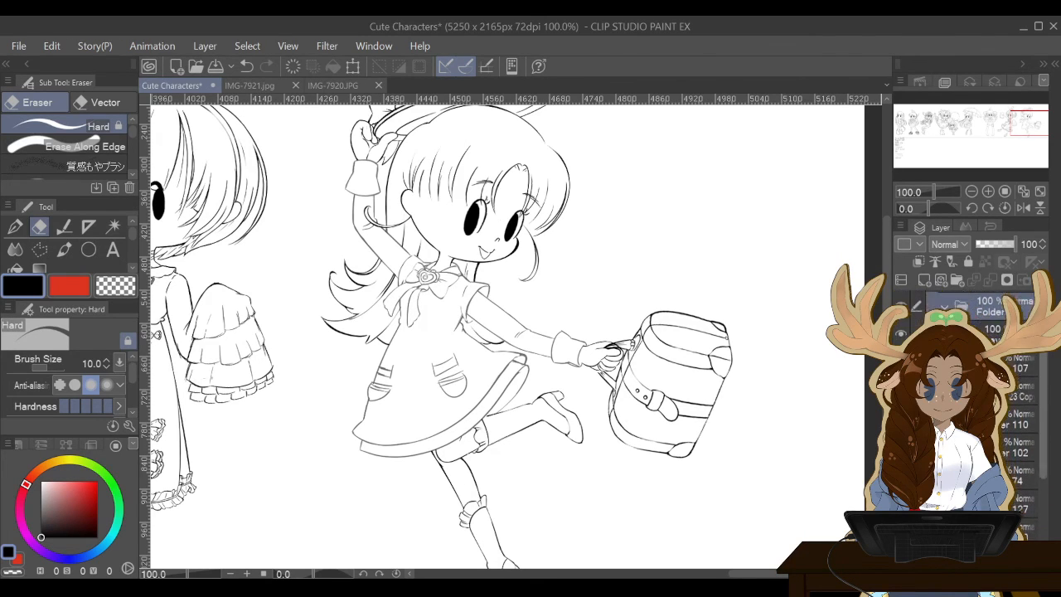
scroll(965, 398, down, 1)
click(994, 504)
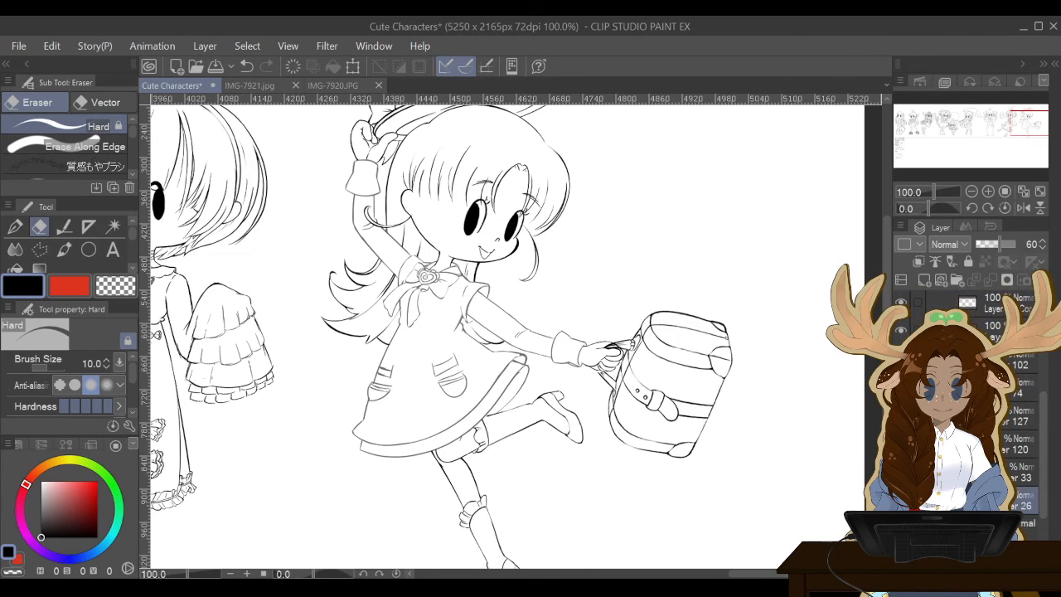
click(900, 504)
click(900, 504)
drag(999, 243, 1016, 244)
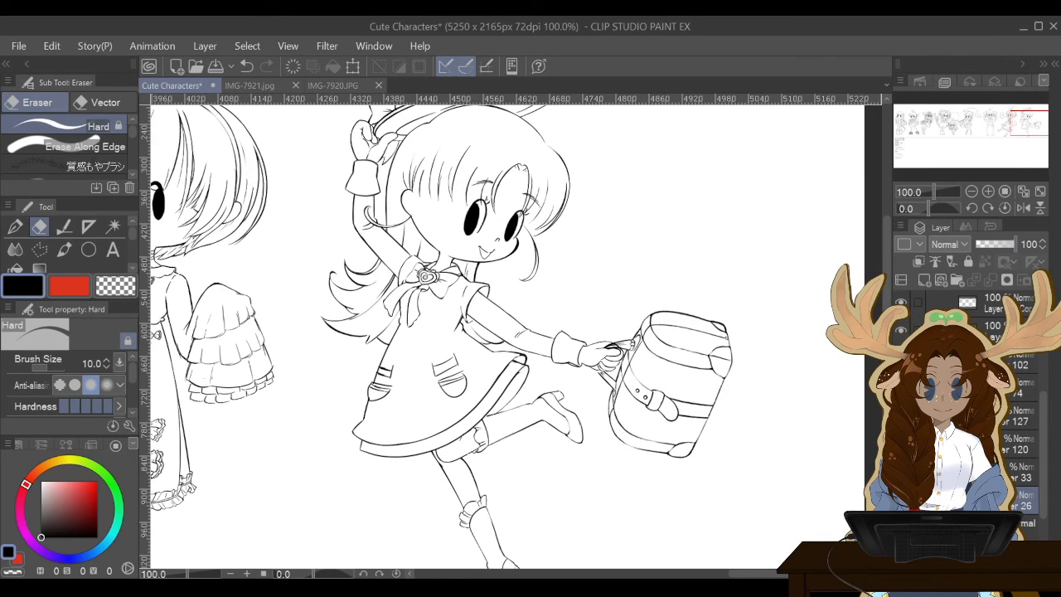
Move Folder 23 out of Folder 29 and delete Folder 29.
scroll(965, 398, up, 3)
scroll(965, 398, down, 3)
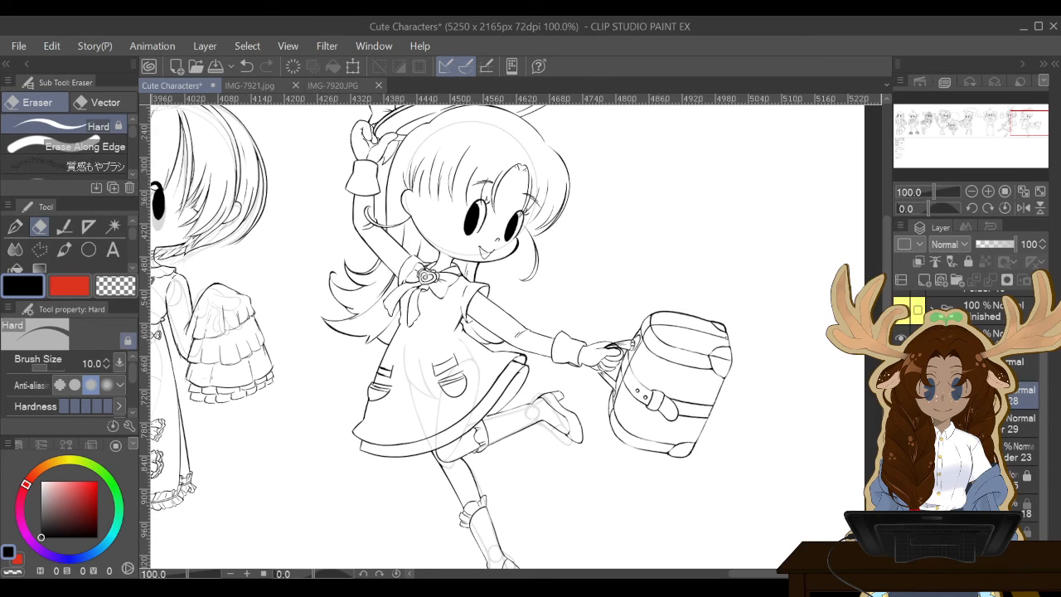
drag(1018, 451, 1018, 410)
click(1018, 452)
key(Delete)
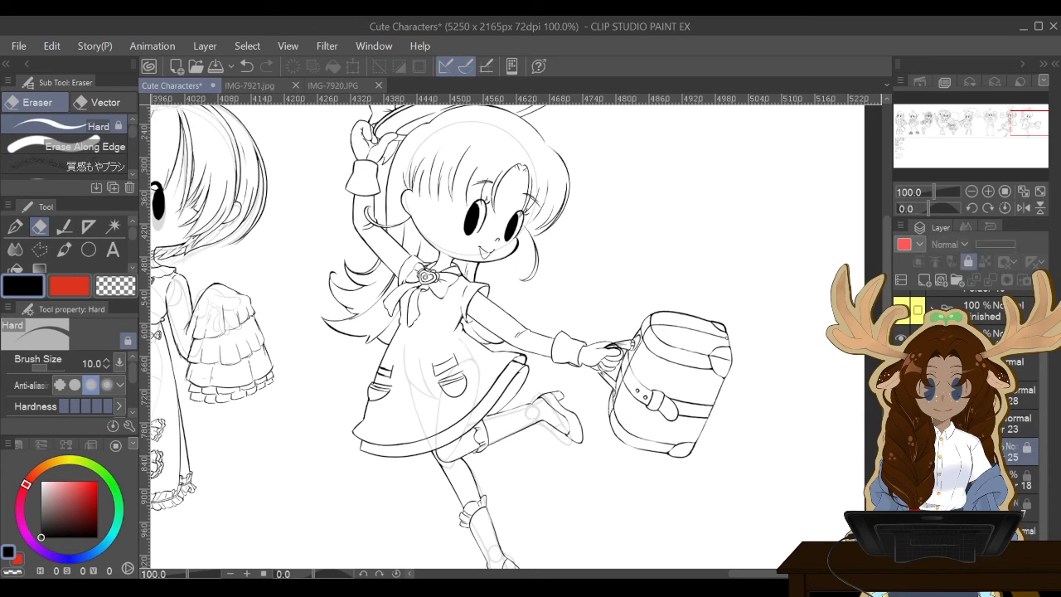
Set the opacity of Folder 21 and Folder 24 inside Folder 23 to 100%.
click(1018, 423)
click(947, 422)
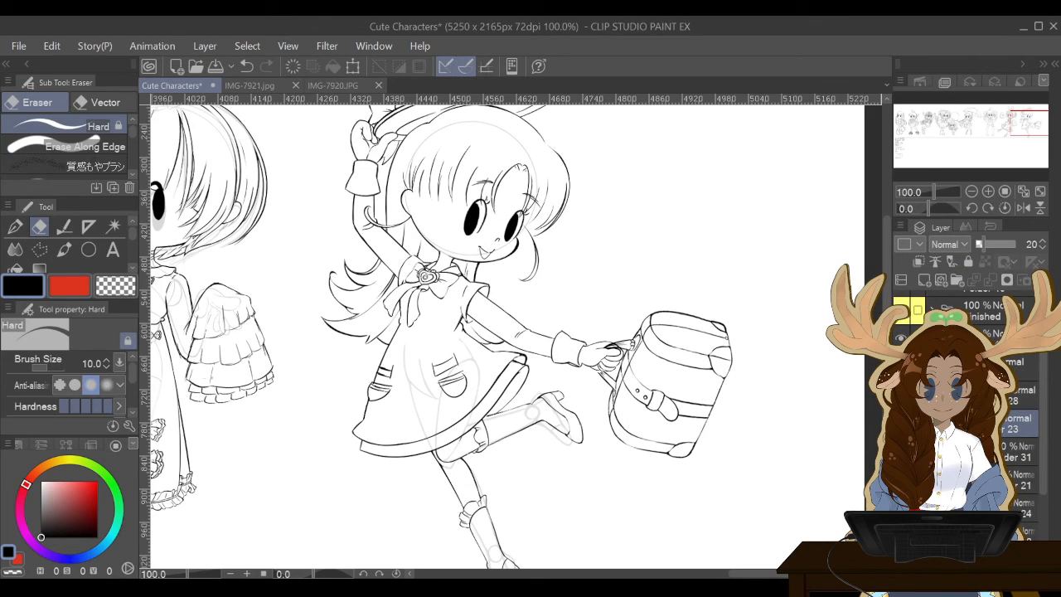
click(1018, 479)
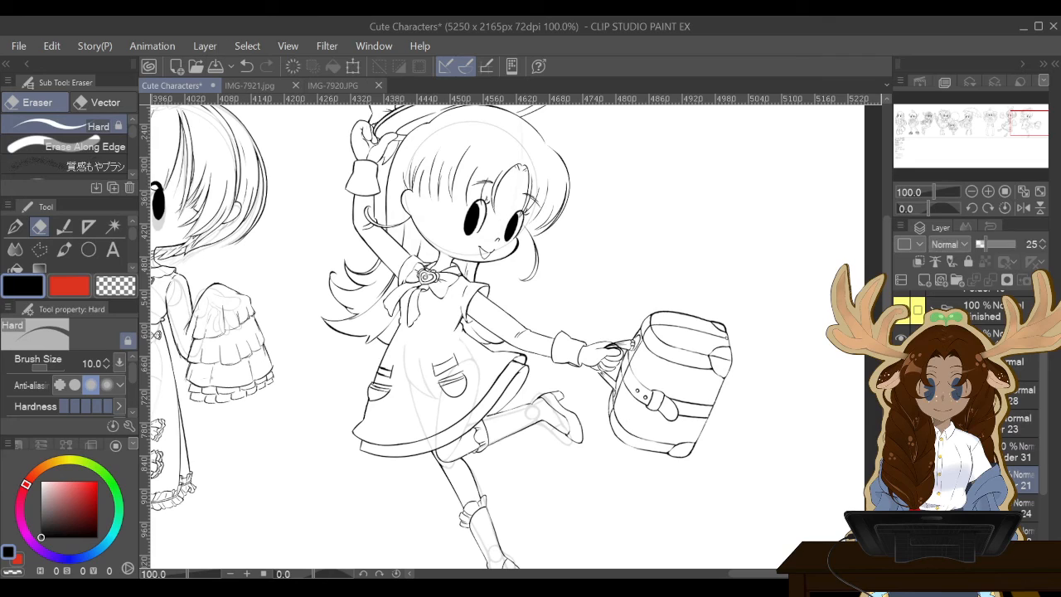
drag(984, 243, 1016, 244)
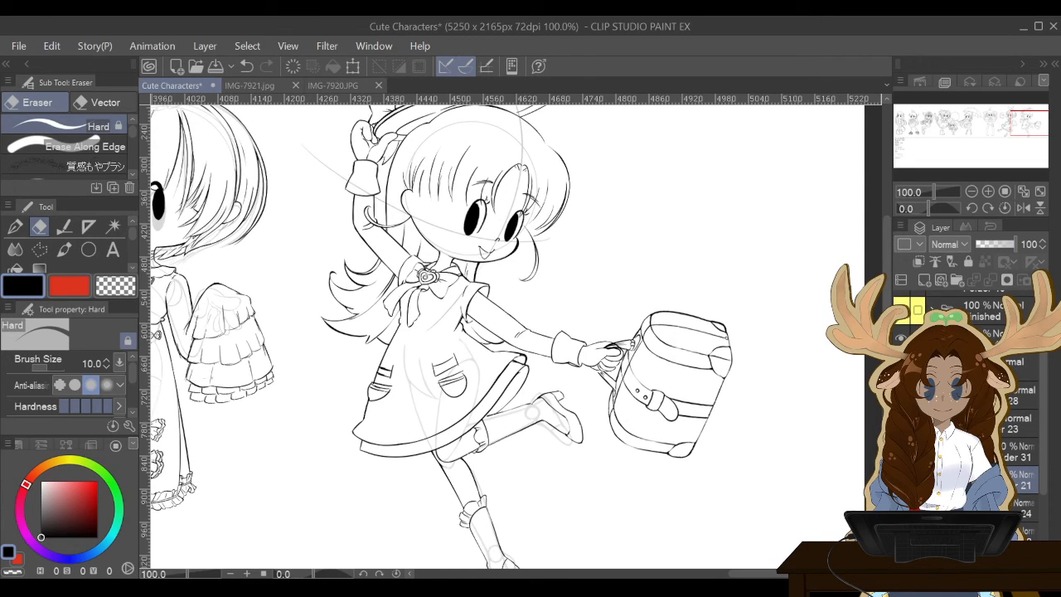
click(1021, 507)
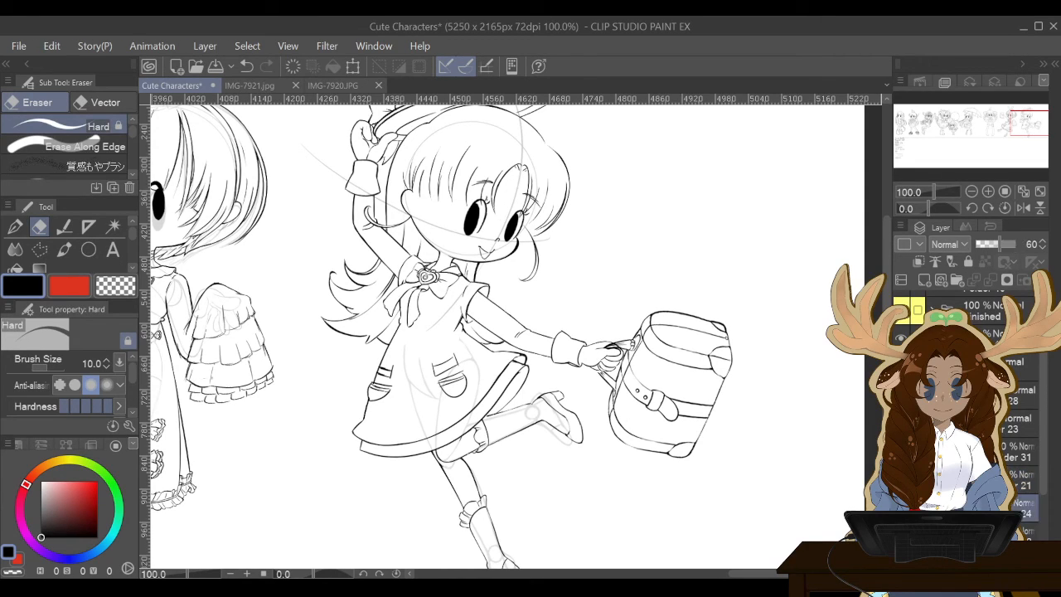
drag(994, 244, 1015, 243)
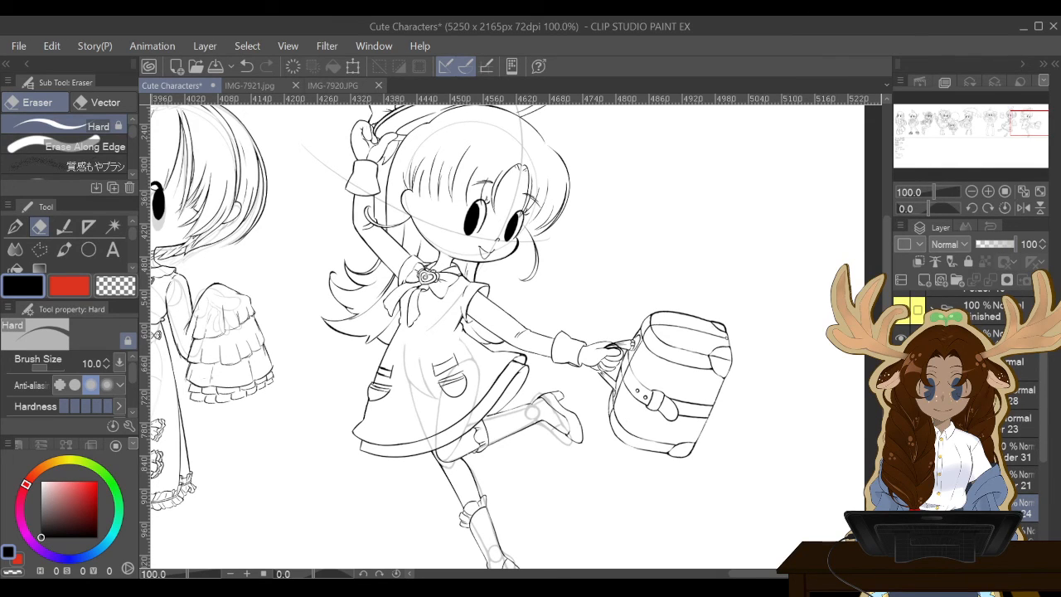
Strengthen the torso sketch inside Folder 24 and set Folder 23's overall opacity to 25%.
scroll(961, 414, down, 3)
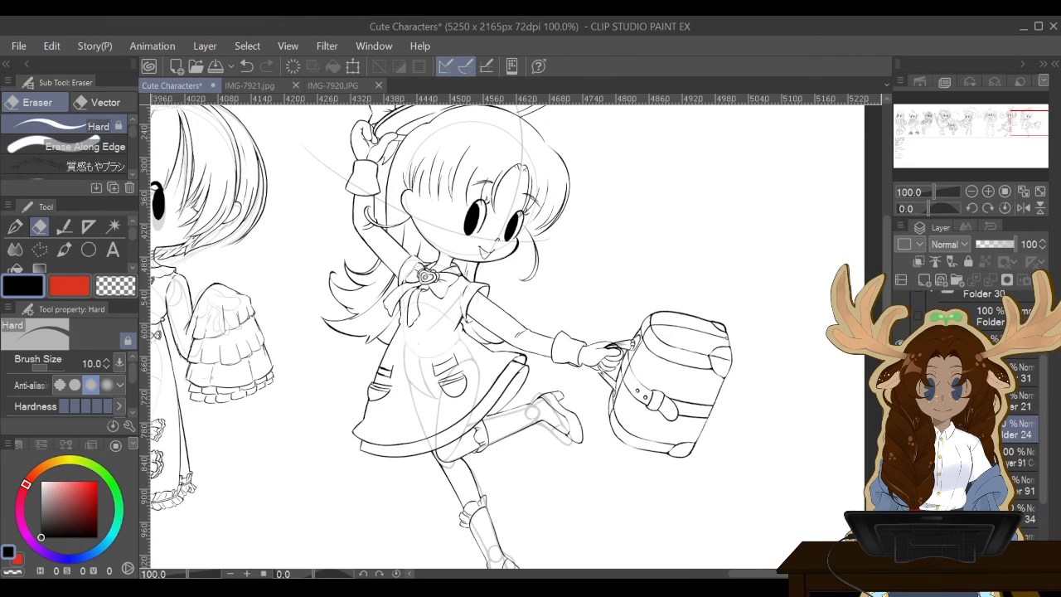
click(1026, 485)
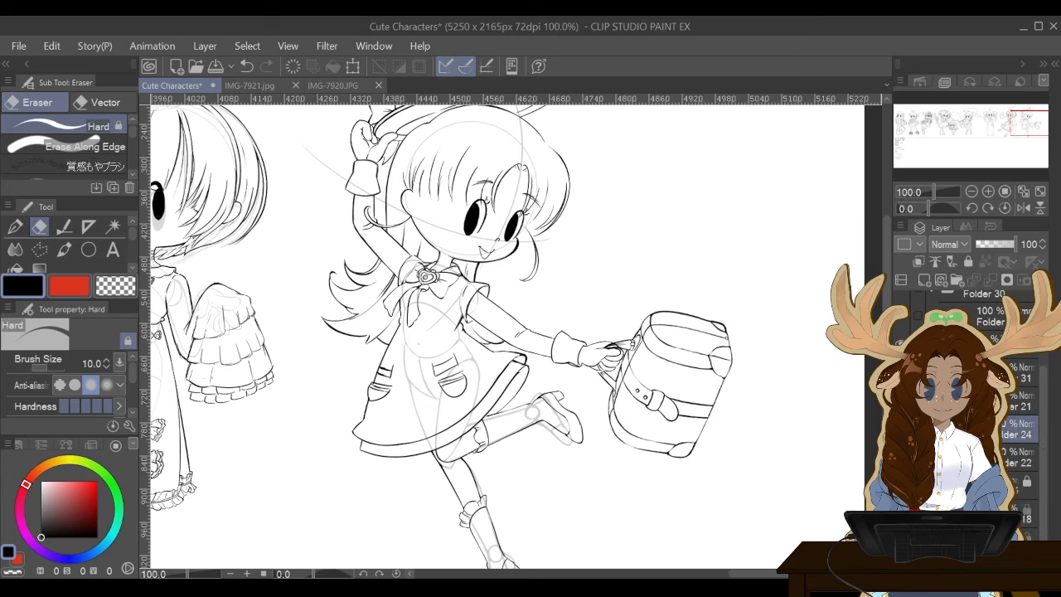
click(1021, 423)
click(990, 243)
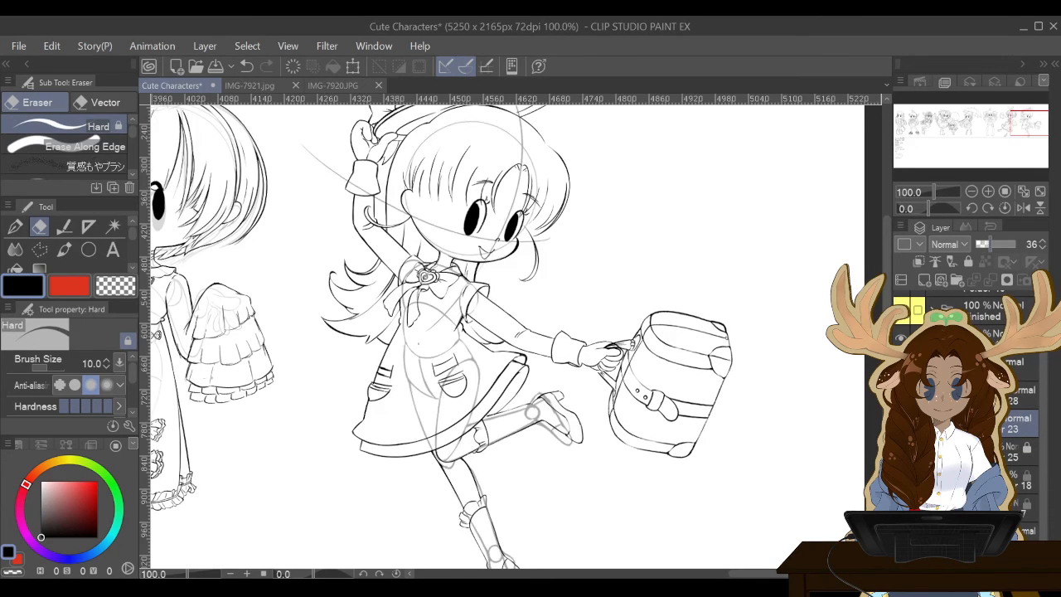
drag(990, 244, 981, 244)
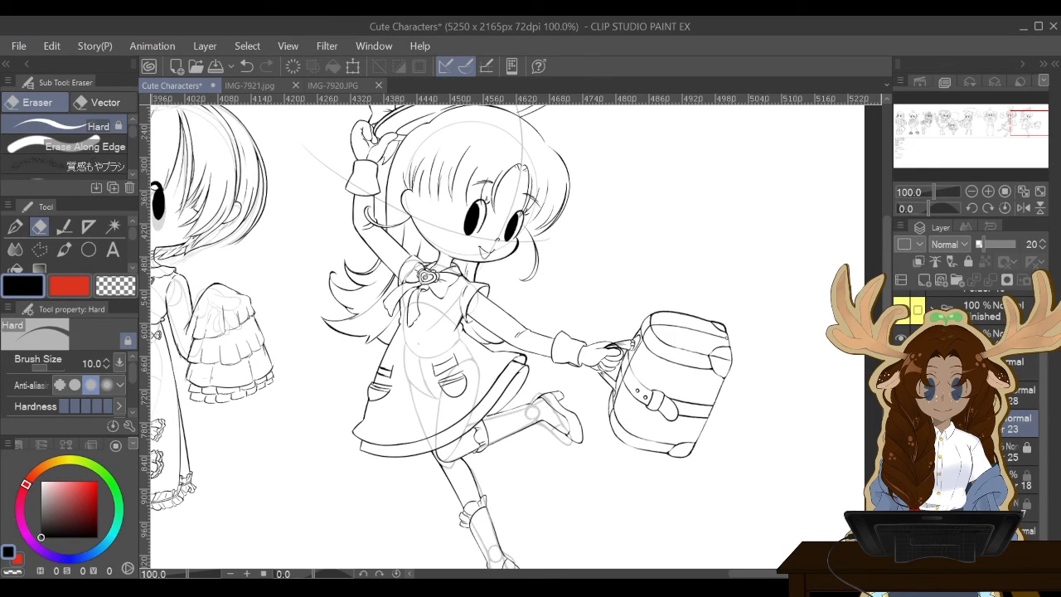
drag(980, 244, 984, 244)
Move Folder 18 out of Folder 25 to sit under Folder 28, and place Folder 23 inside the collapsed Folder 25.
drag(1019, 480, 1020, 409)
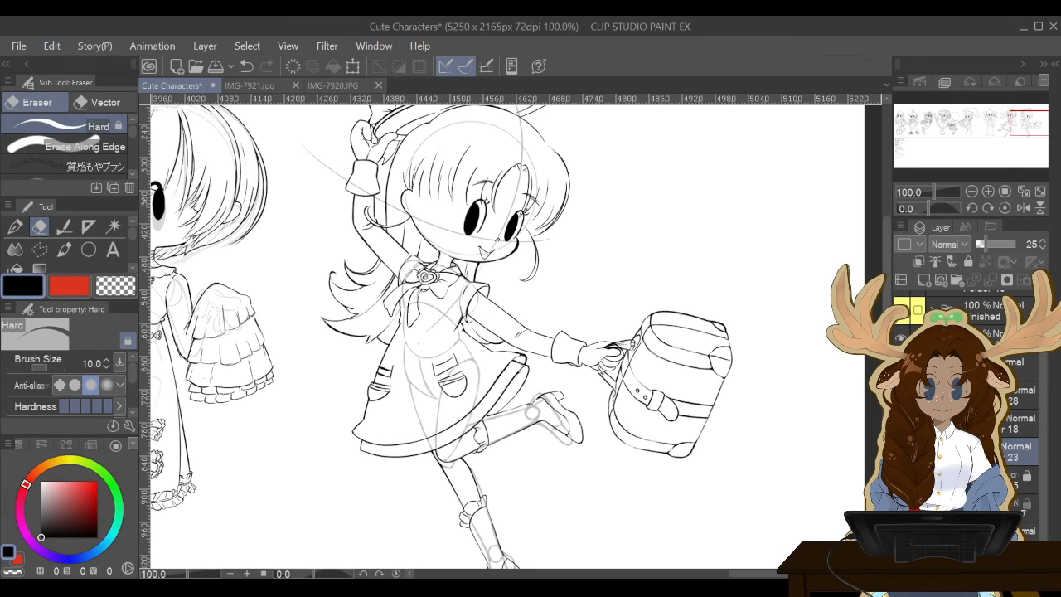
drag(1019, 451, 1019, 492)
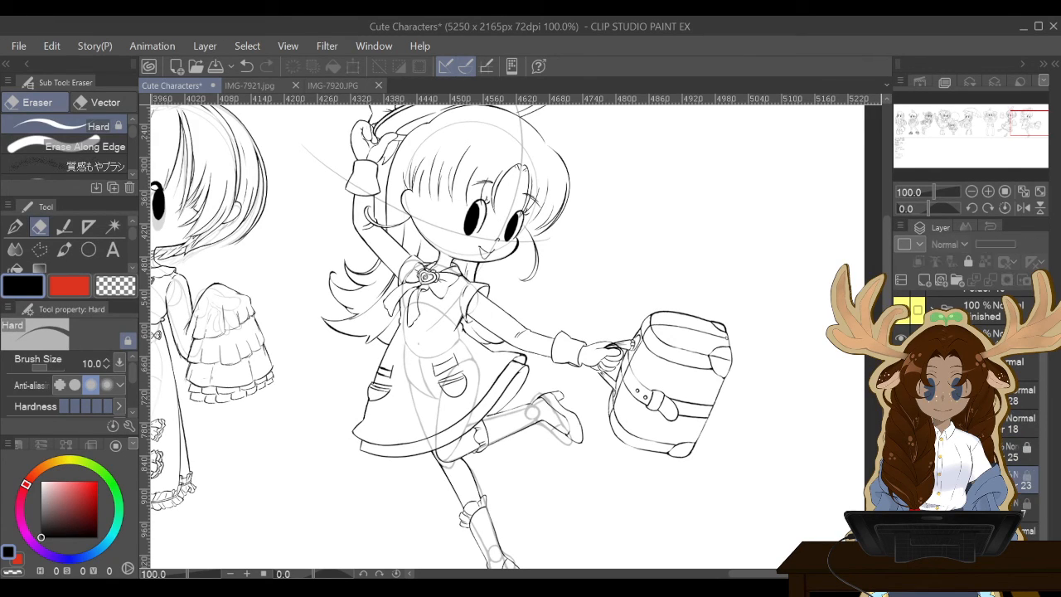
click(938, 452)
Collapse the folder directly above Folder 28 and select it.
key(ctrl+minus)
key(ctrl+minus)
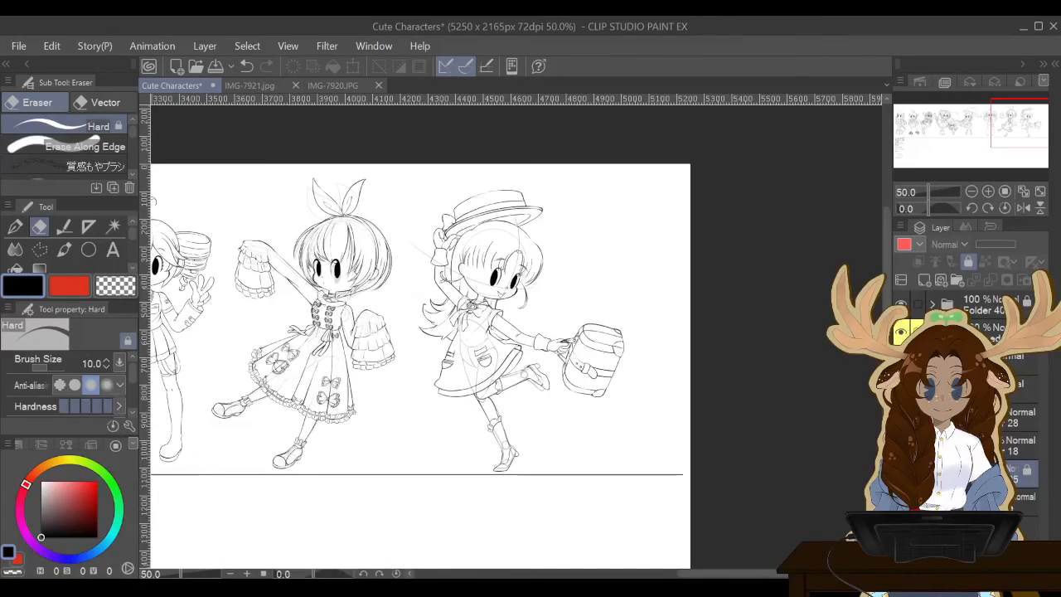
key(ctrl+plus)
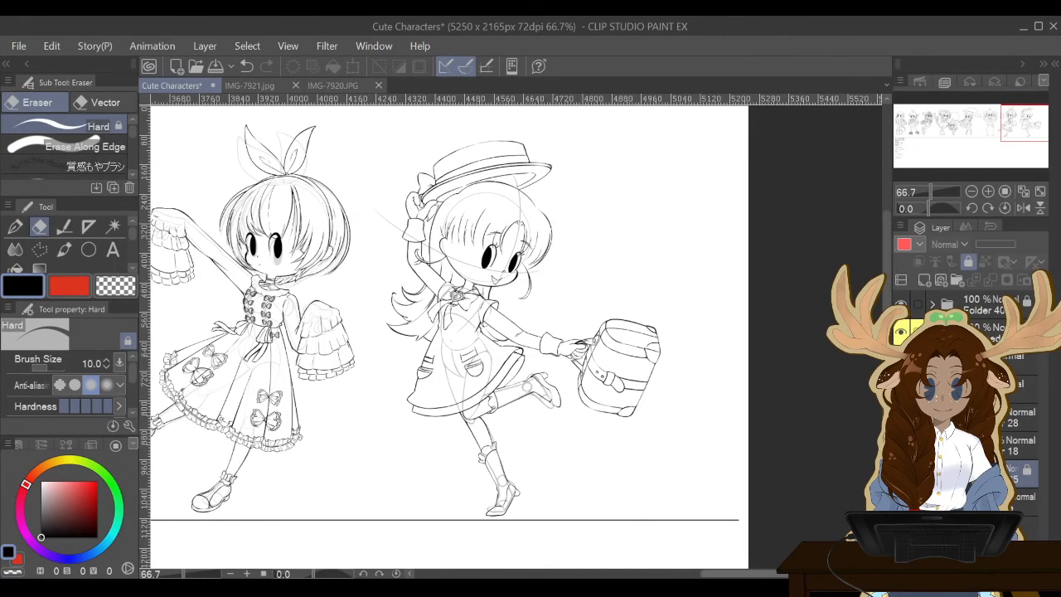
drag(742, 572, 711, 572)
click(1024, 382)
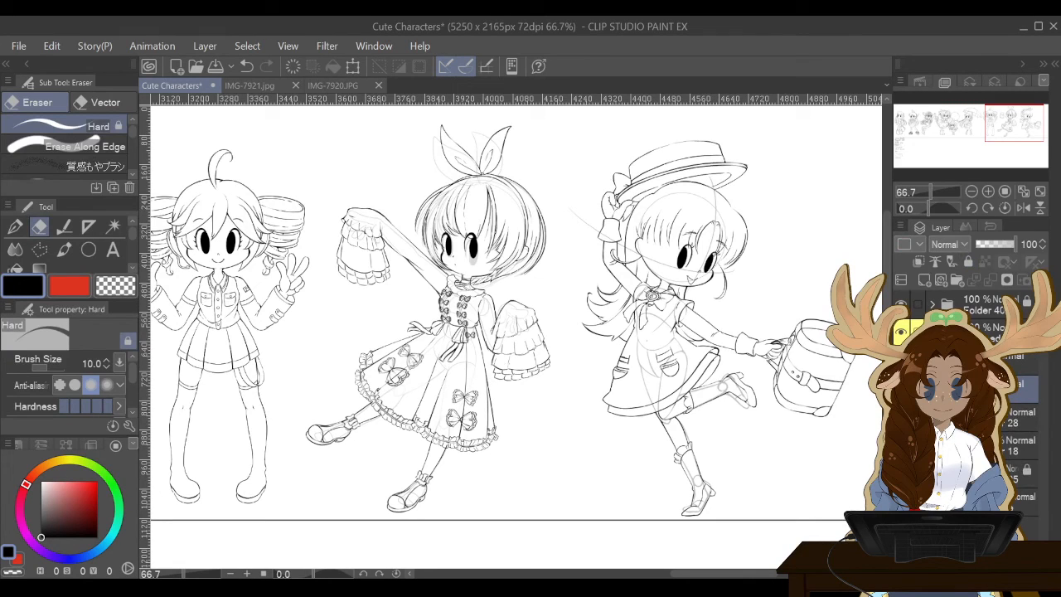
click(1023, 471)
click(1019, 417)
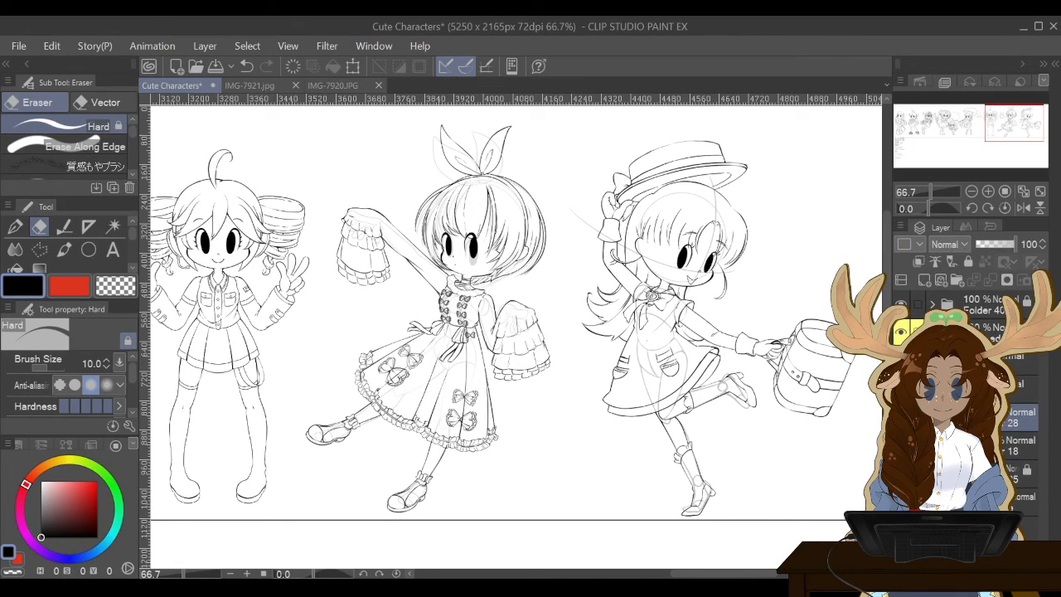
click(1019, 472)
click(932, 383)
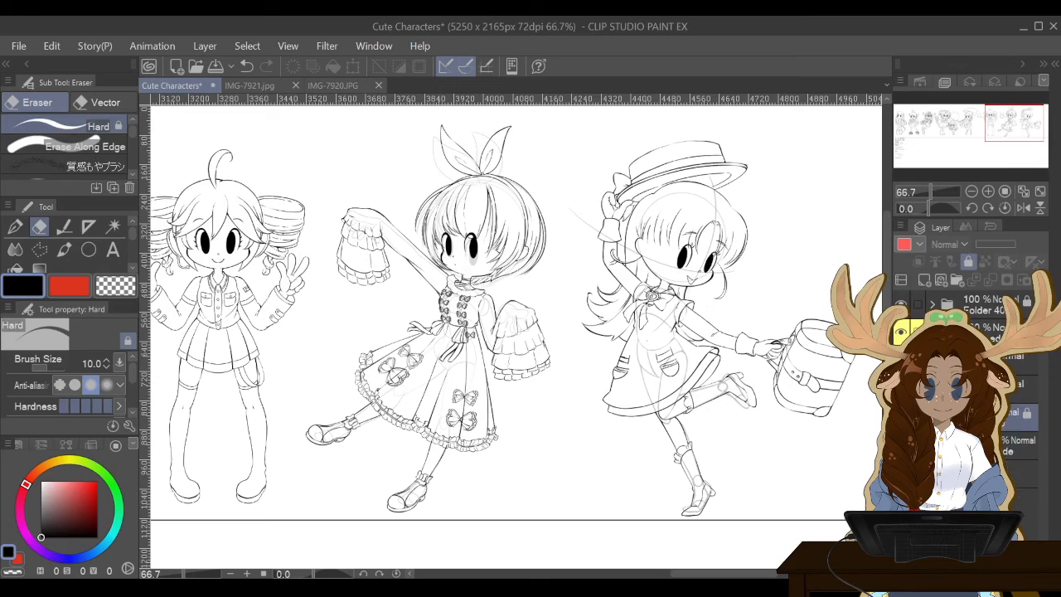
click(1024, 388)
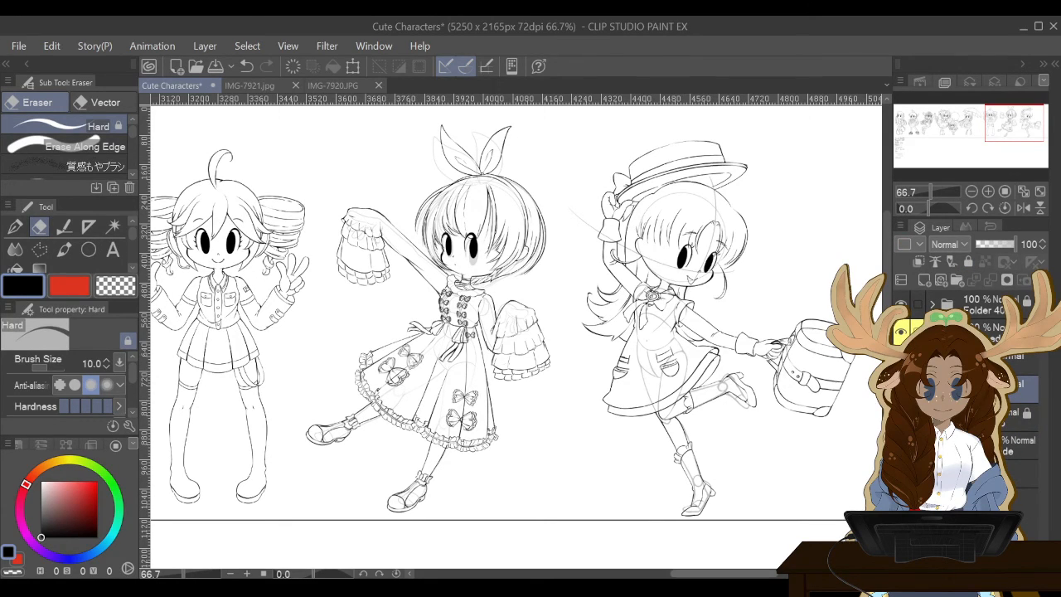
Examine the running girl's line art against her sketch guides at several magnifications.
scroll(514, 315, right, 5)
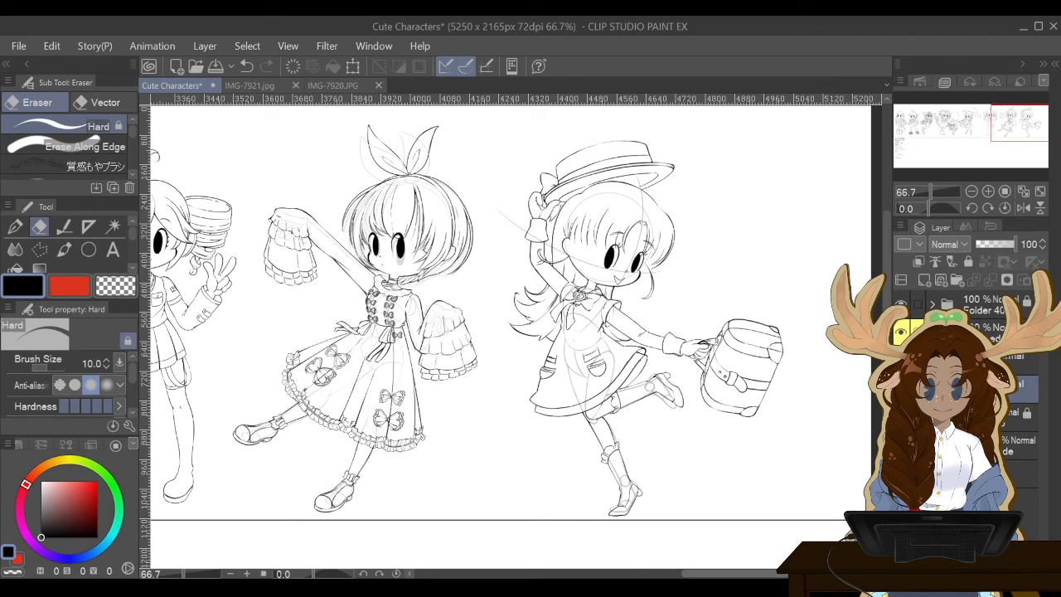
key(ctrl+plus)
key(ctrl+plus)
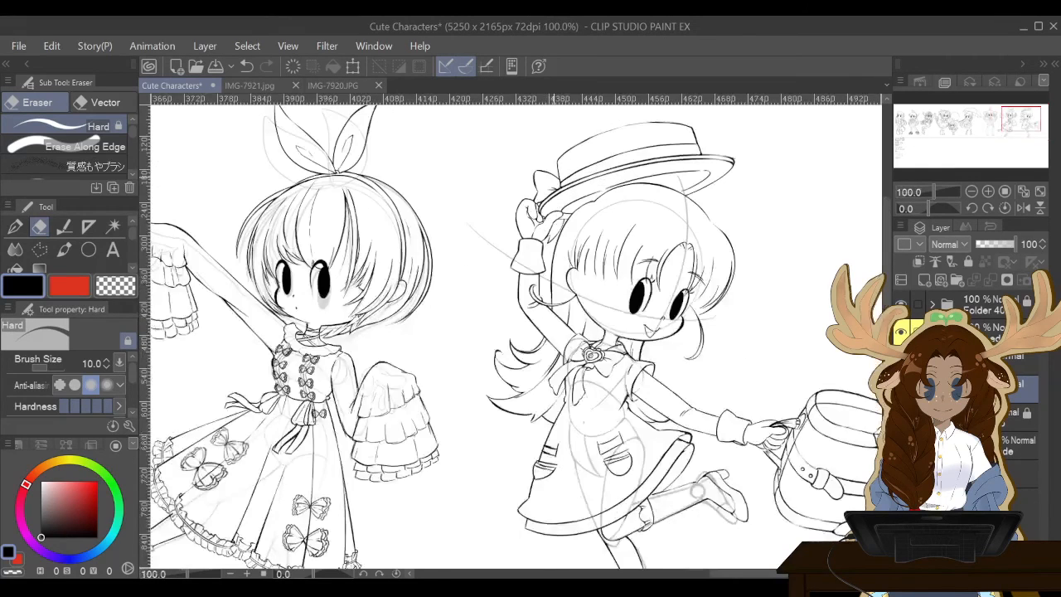
key(ctrl+plus)
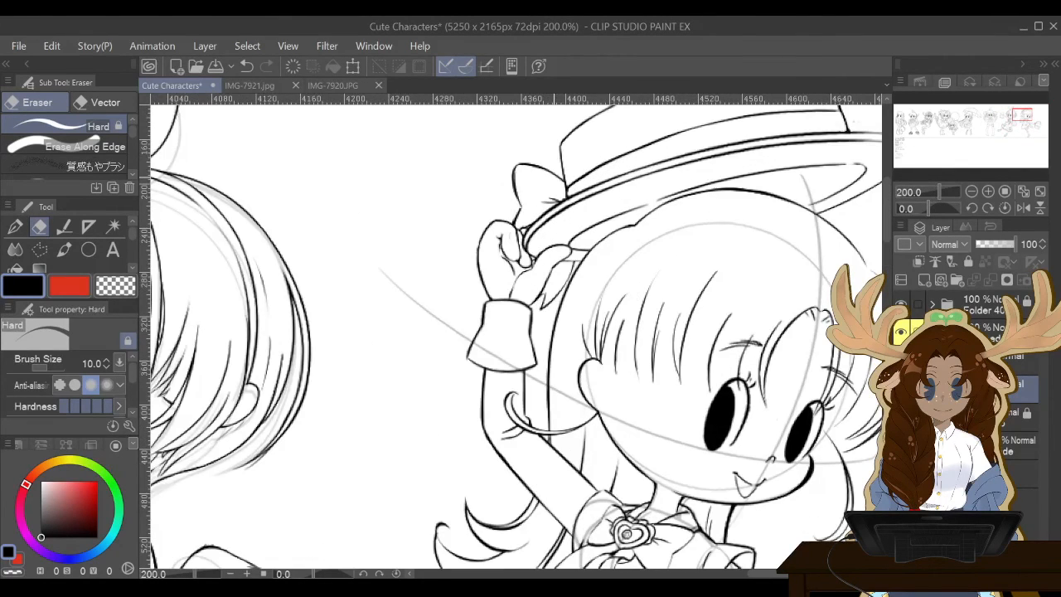
key(ctrl+minus)
key(ctrl+minus)
key(ctrl+minus)
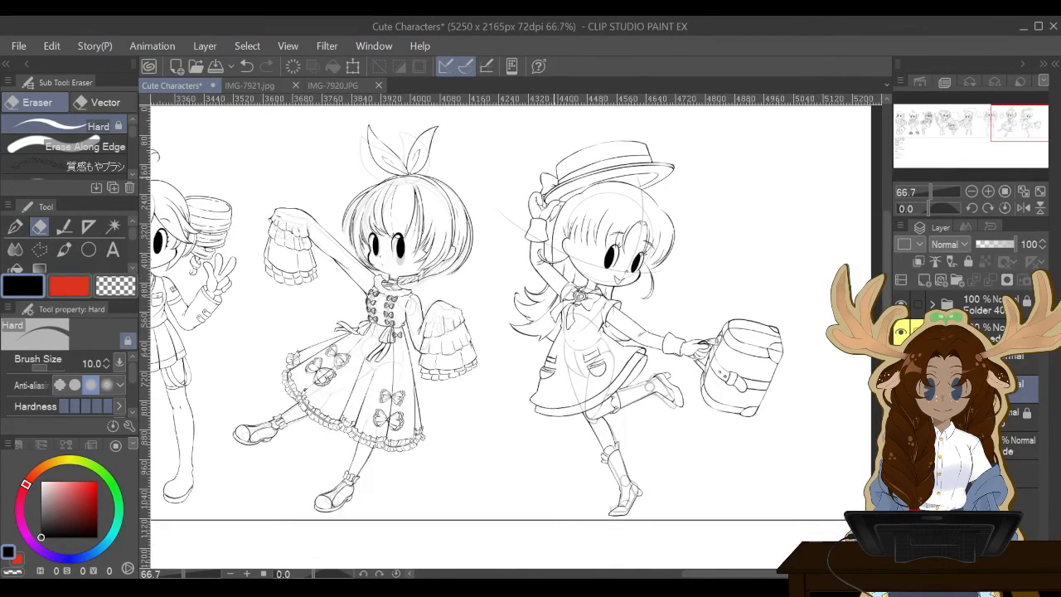
key(ctrl+plus)
key(ctrl+plus)
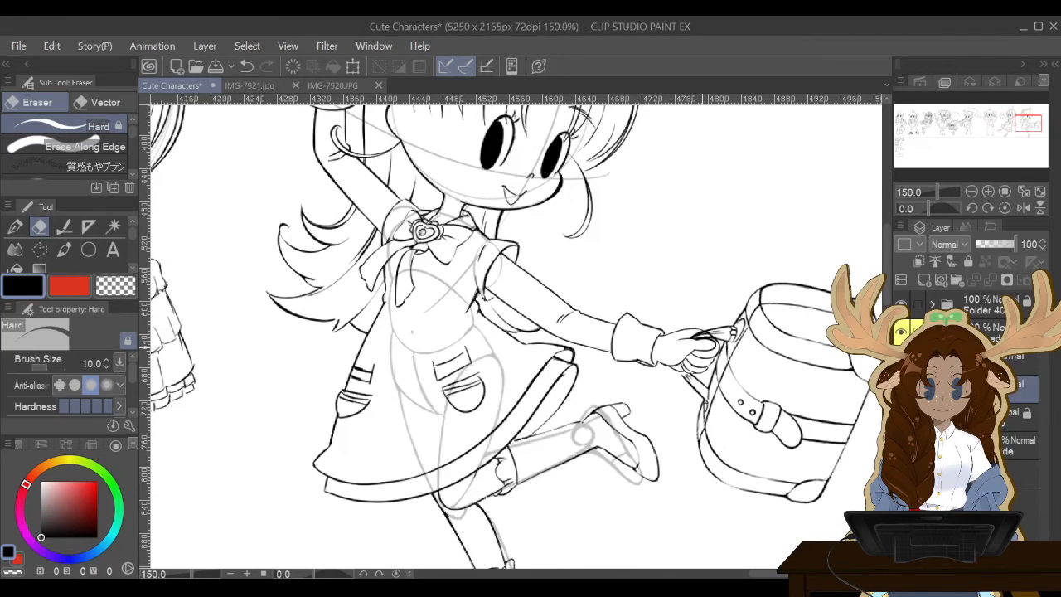
Inspect the running girl's raised arm, face and hat line art at close magnification.
key(ctrl+plus)
key(ctrl+minus)
key(ctrl+minus)
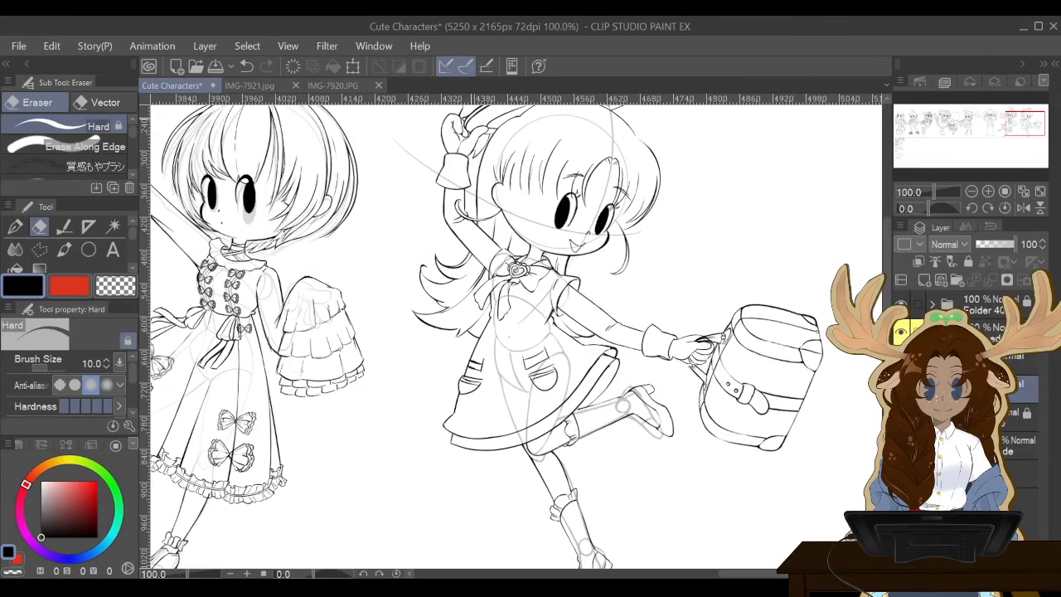
scroll(510, 336, up, 3)
key(ctrl+plus)
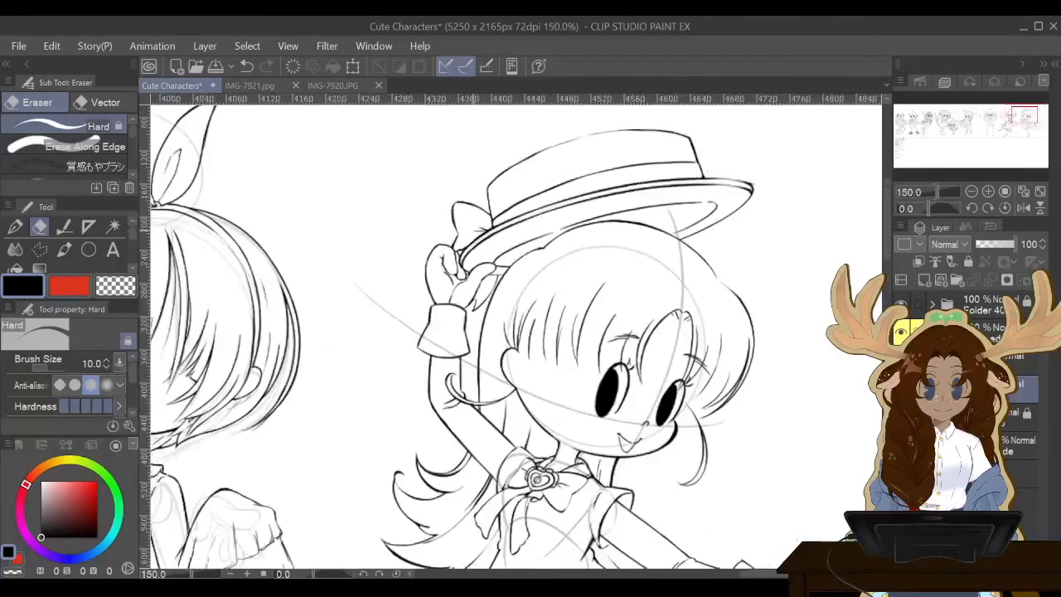
key(ctrl+plus)
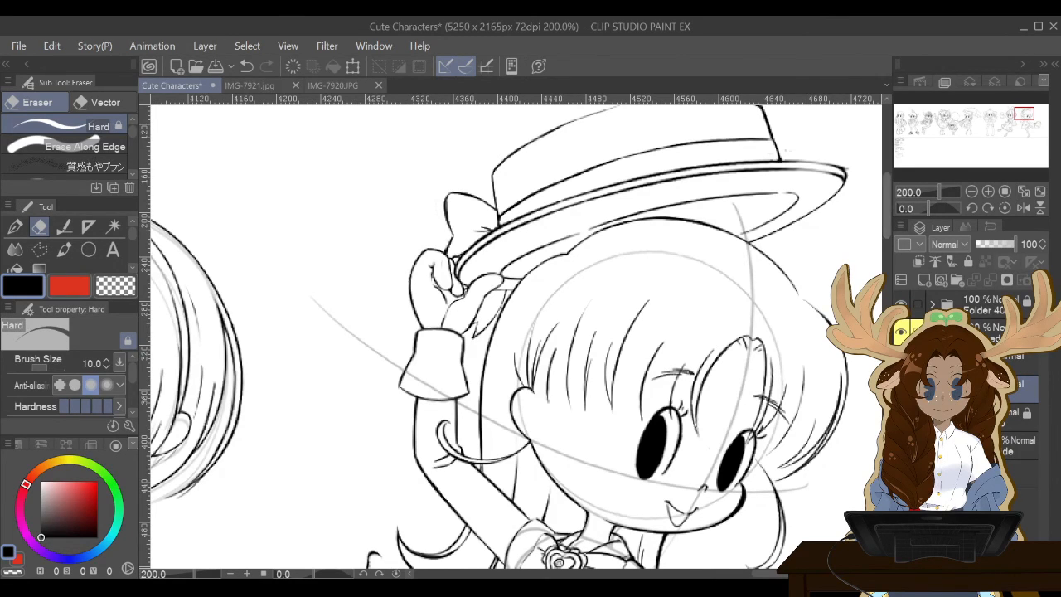
drag(886, 205, 886, 195)
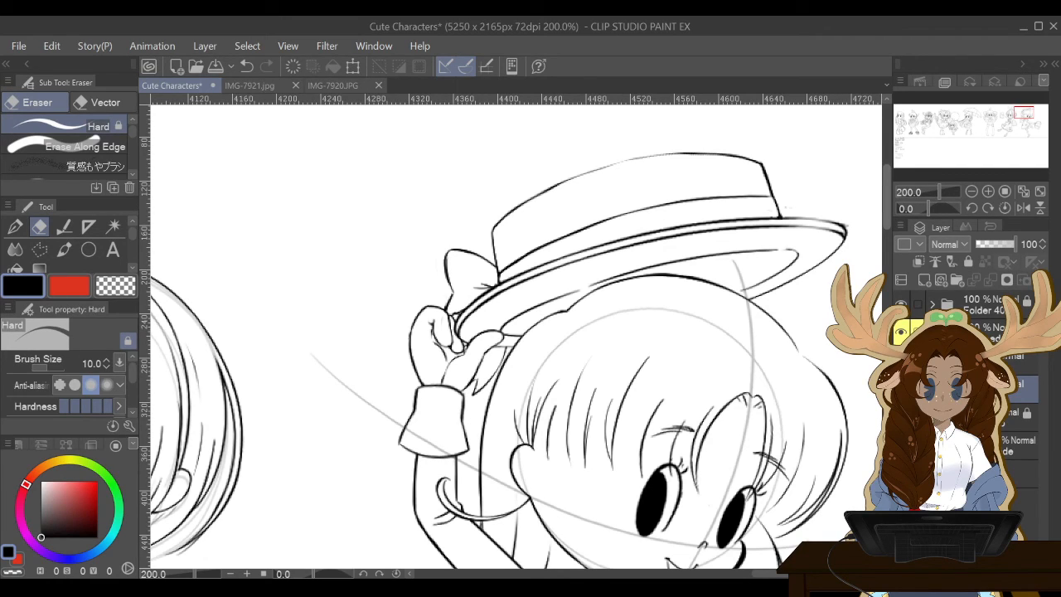
Survey the other characters from the umbrella girl back to the first figure, close up and at whole-canvas scale.
scroll(513, 331, left, 20)
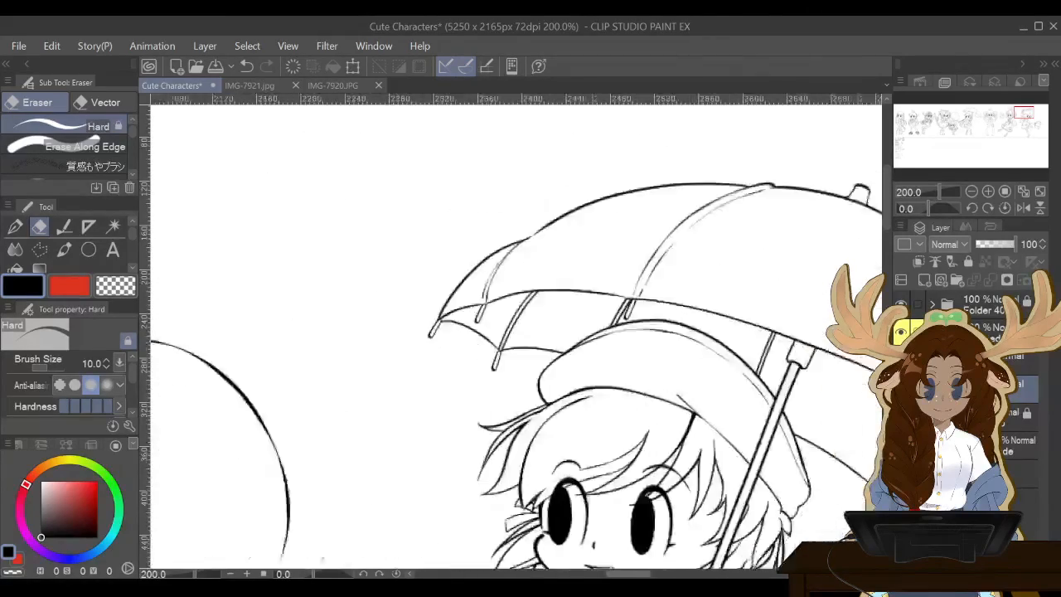
scroll(514, 332, left, 6)
drag(478, 573, 468, 573)
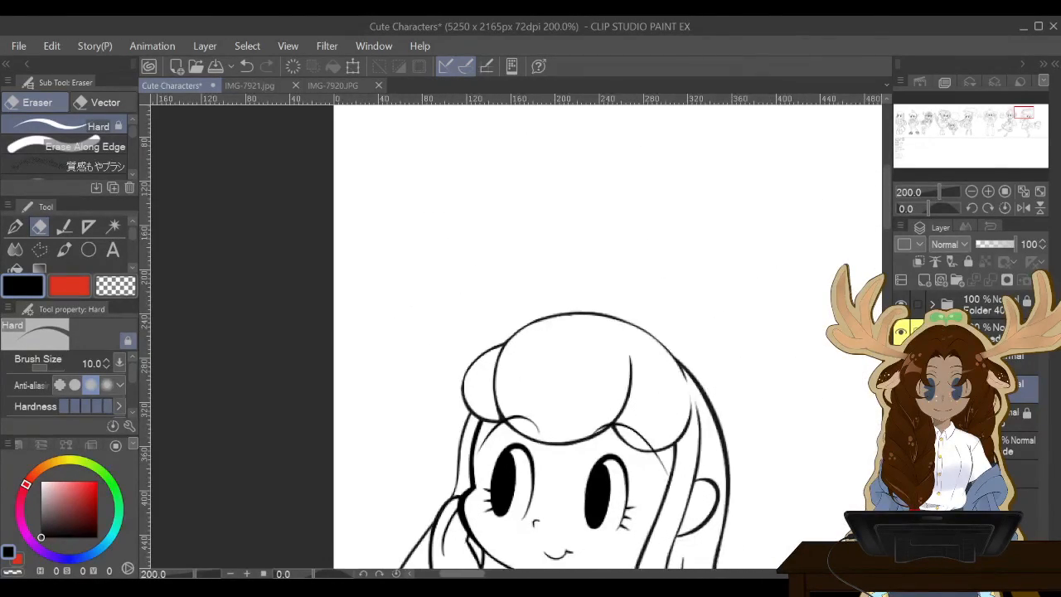
key(ctrl+minus)
key(ctrl+minus)
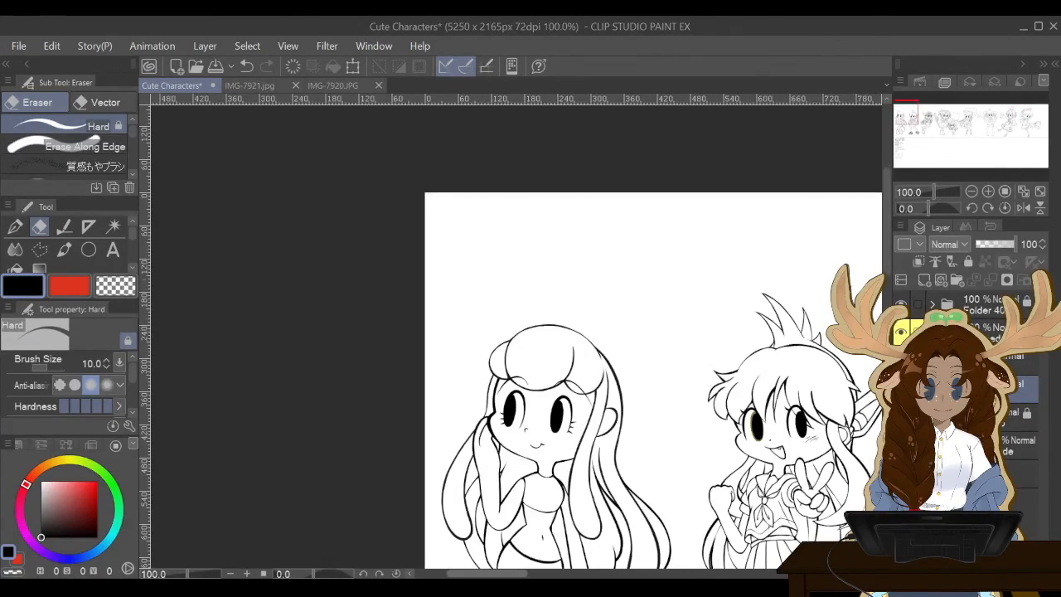
key(ctrl+minus)
key(ctrl+minus)
key(ctrl+minus)
key(ctrl+minus)
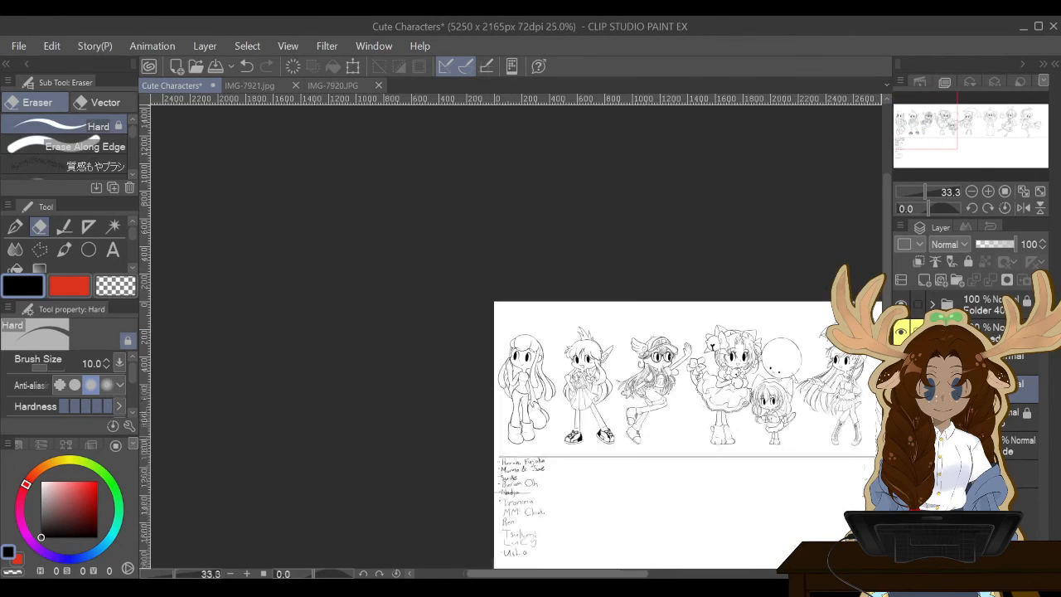
key(ctrl+minus)
key(ctrl+plus)
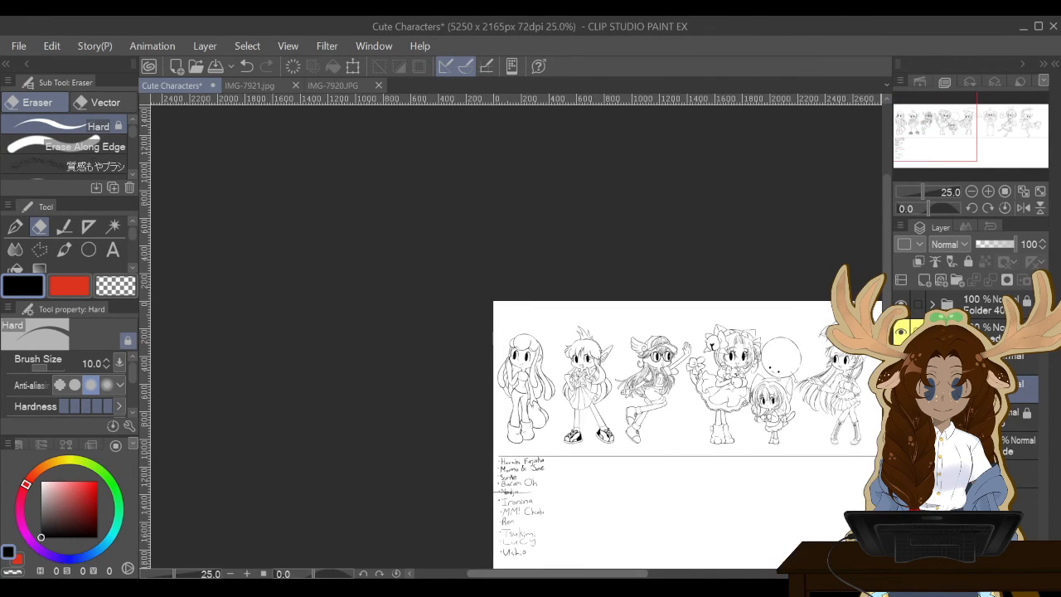
key(ctrl+minus)
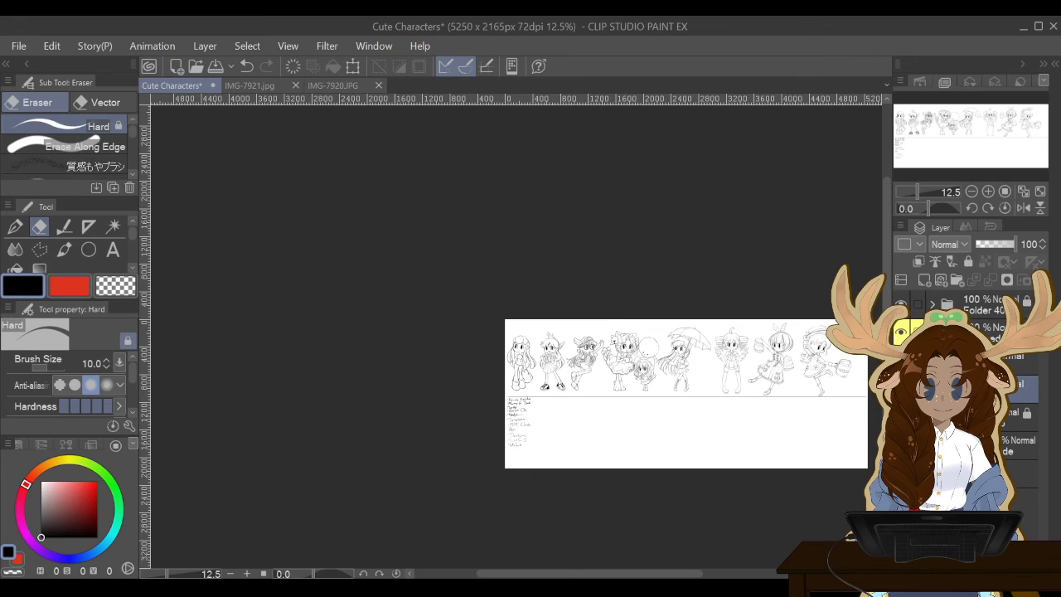
key(ctrl+plus)
key(ctrl+plus)
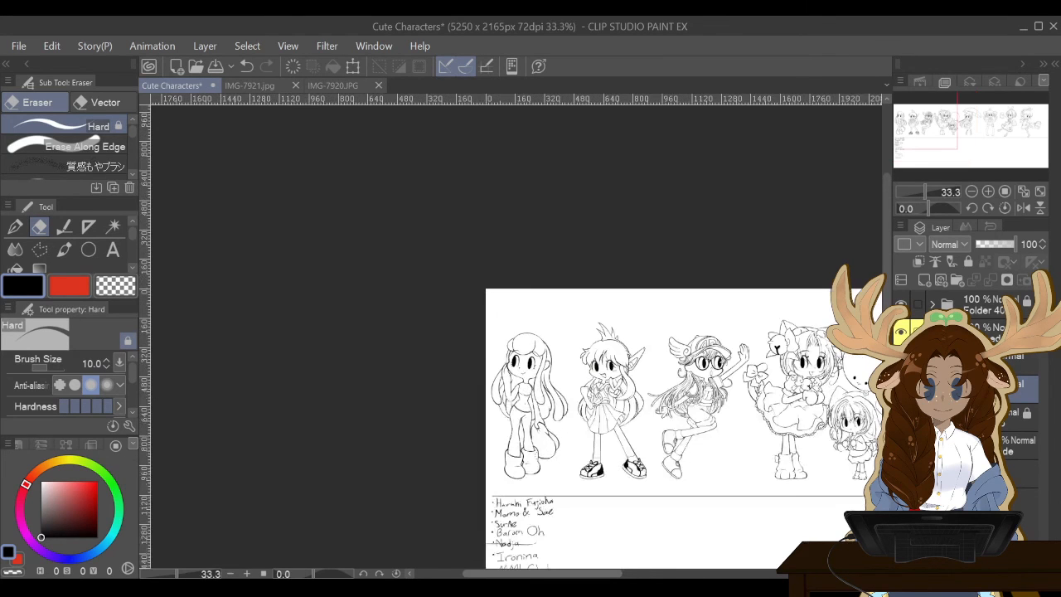
key(ctrl+plus)
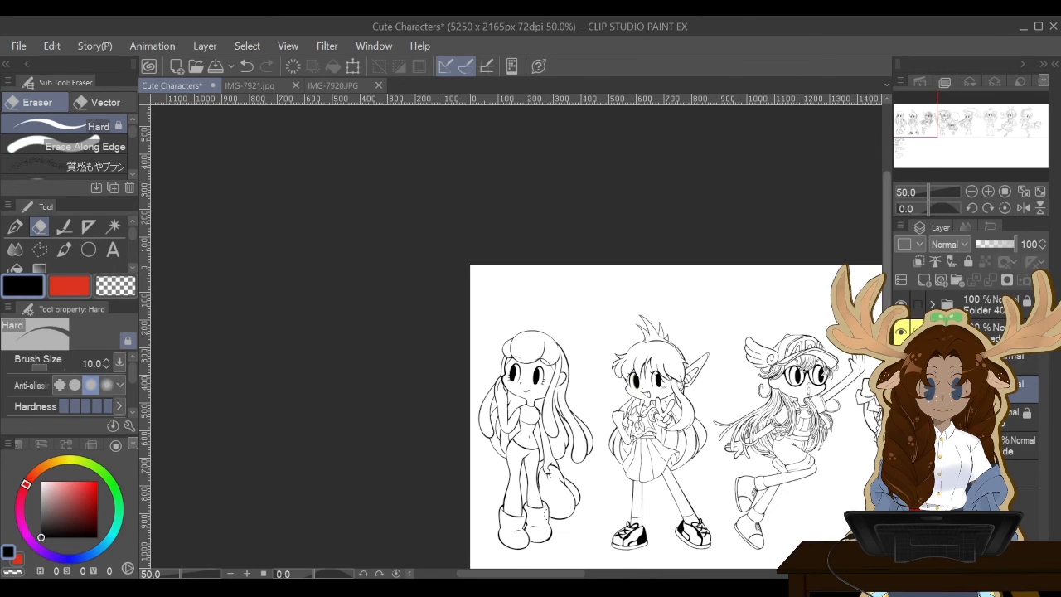
Read the handwritten name list below the dividing line and compare it with the full row of characters.
scroll(514, 336, down, 5)
scroll(675, 335, down, 1)
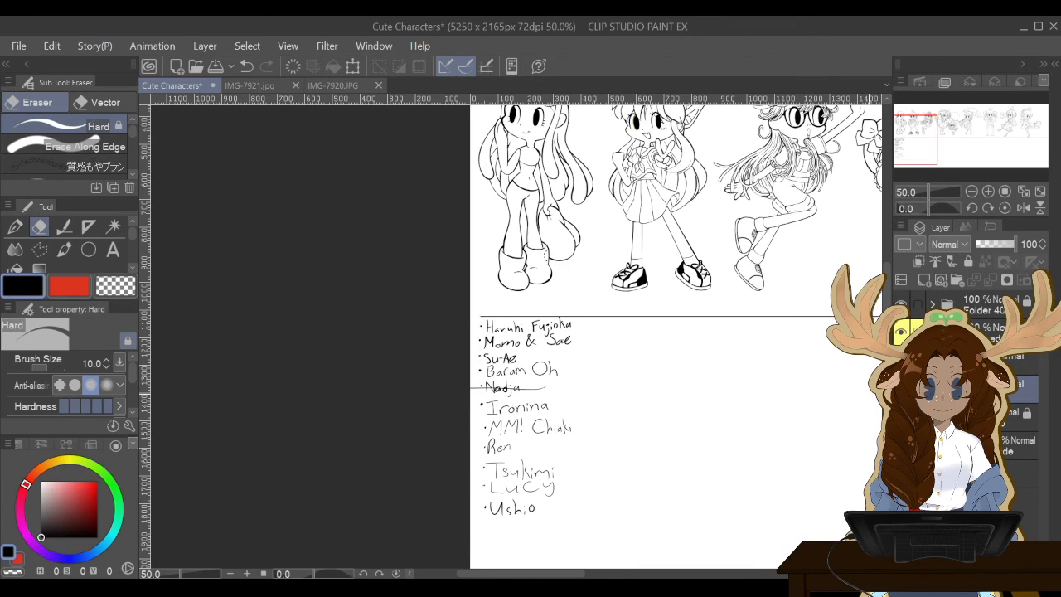
scroll(869, 394, up, 2)
scroll(868, 395, down, 2)
scroll(675, 336, up, 3)
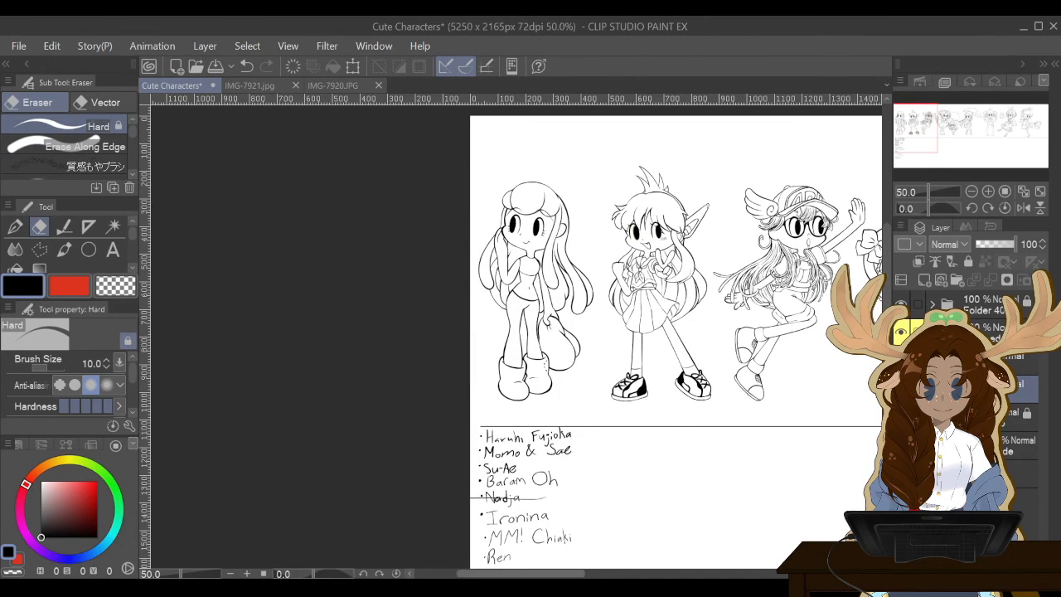
scroll(516, 336, right, 8)
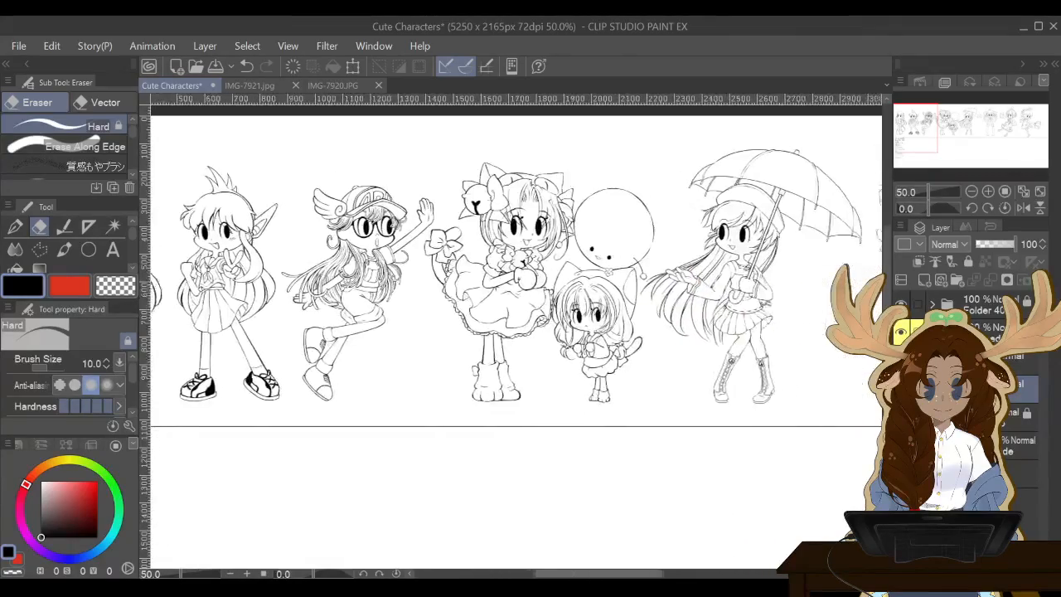
scroll(515, 336, right, 7)
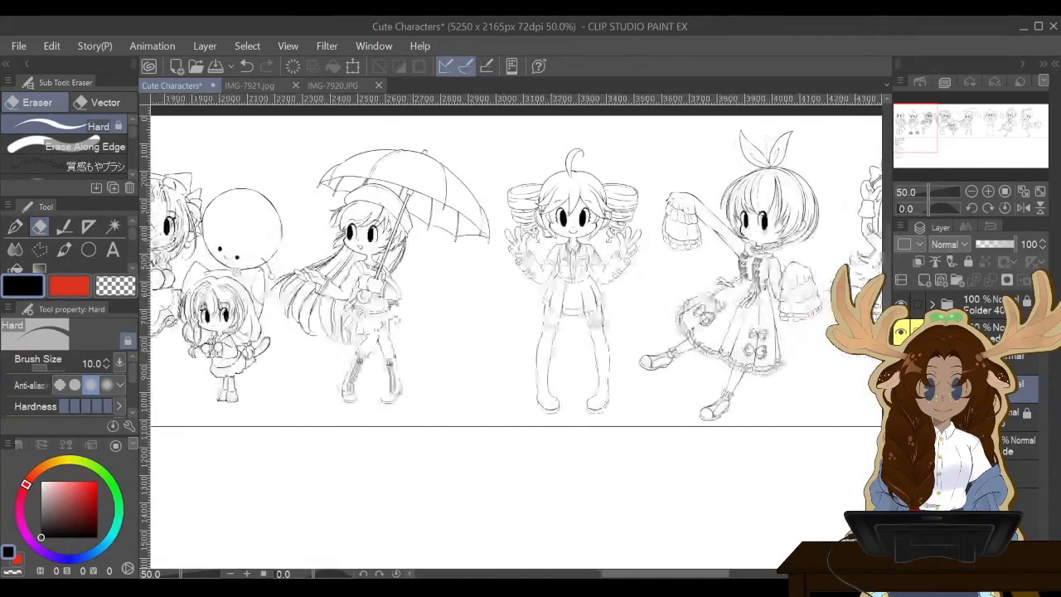
scroll(515, 269, right, 5)
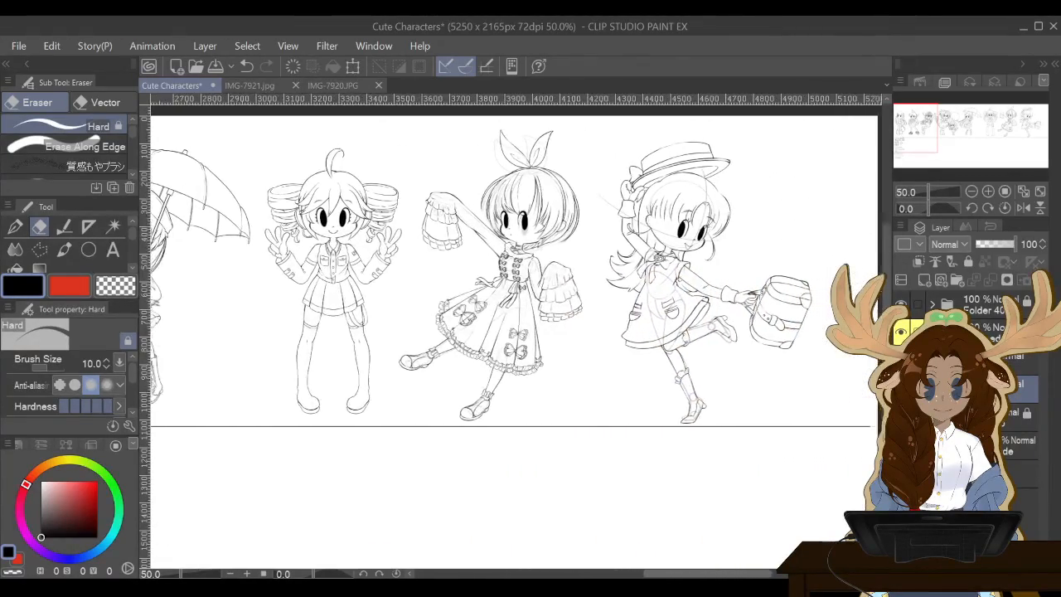
scroll(514, 270, right, 2)
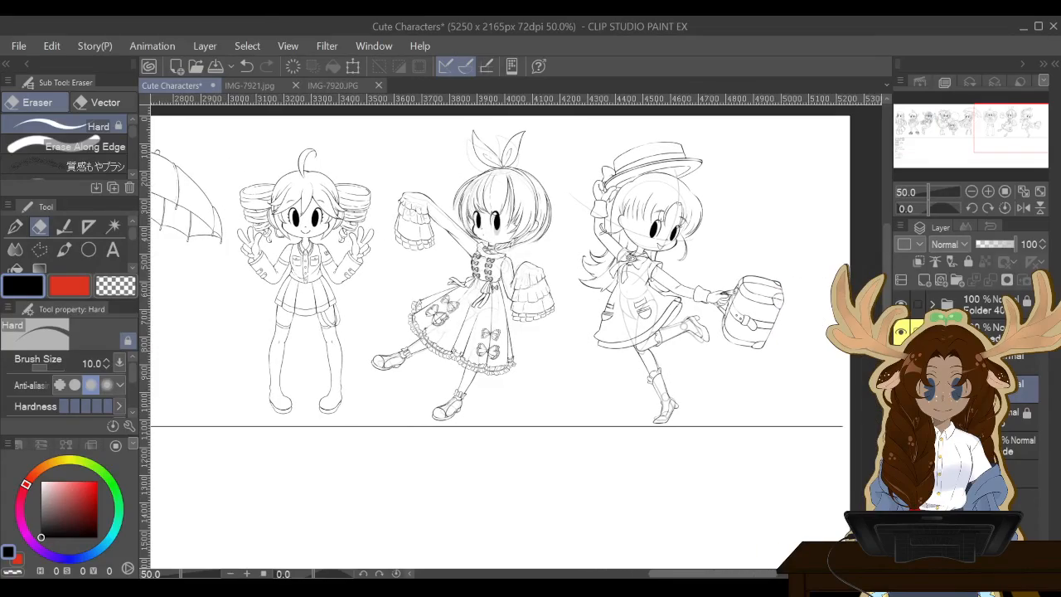
scroll(514, 270, left, 6)
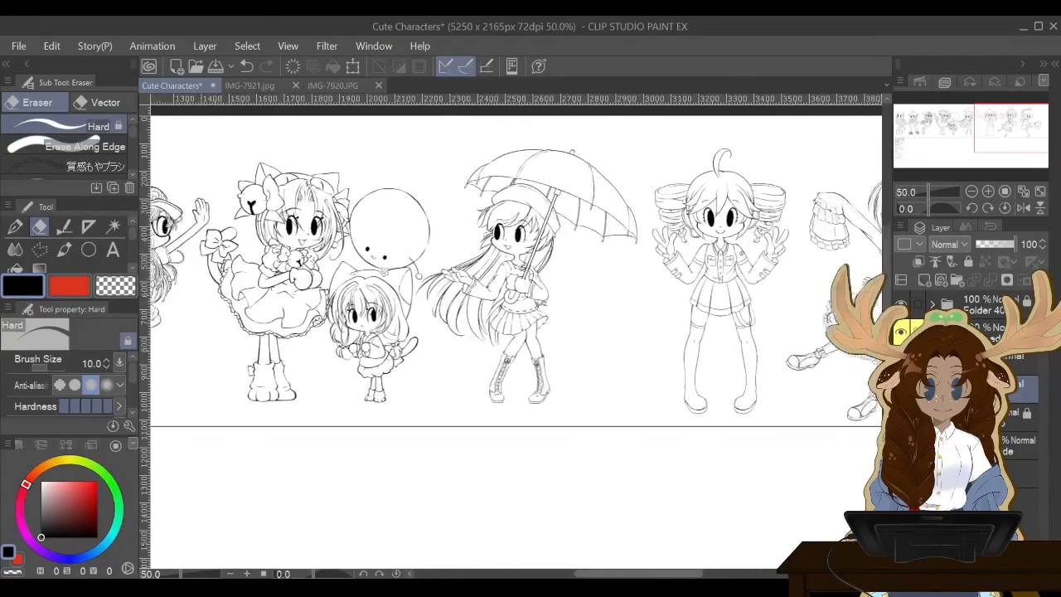
scroll(515, 269, left, 5)
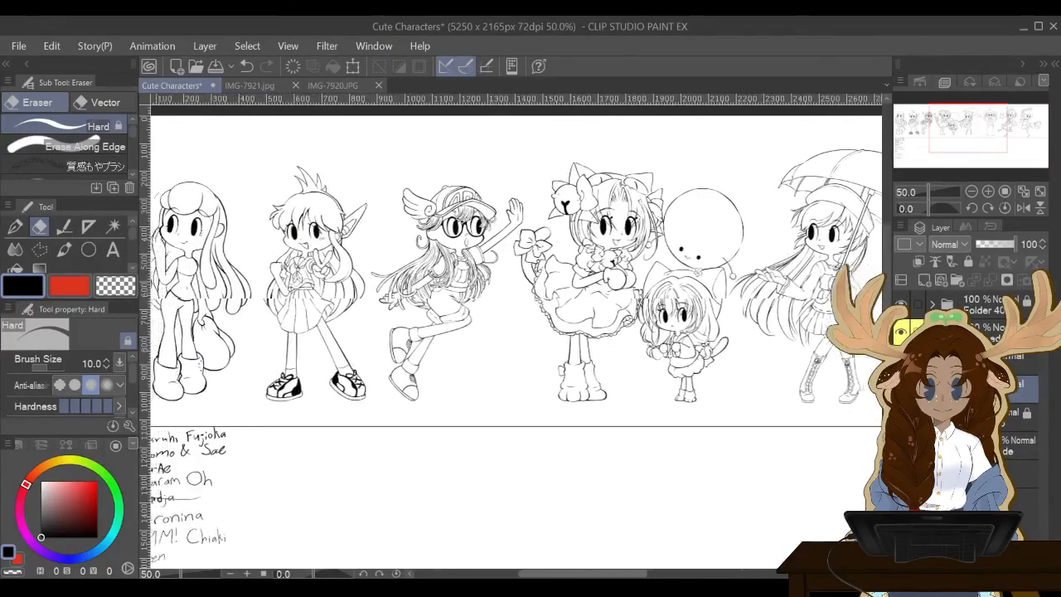
scroll(514, 269, right, 4)
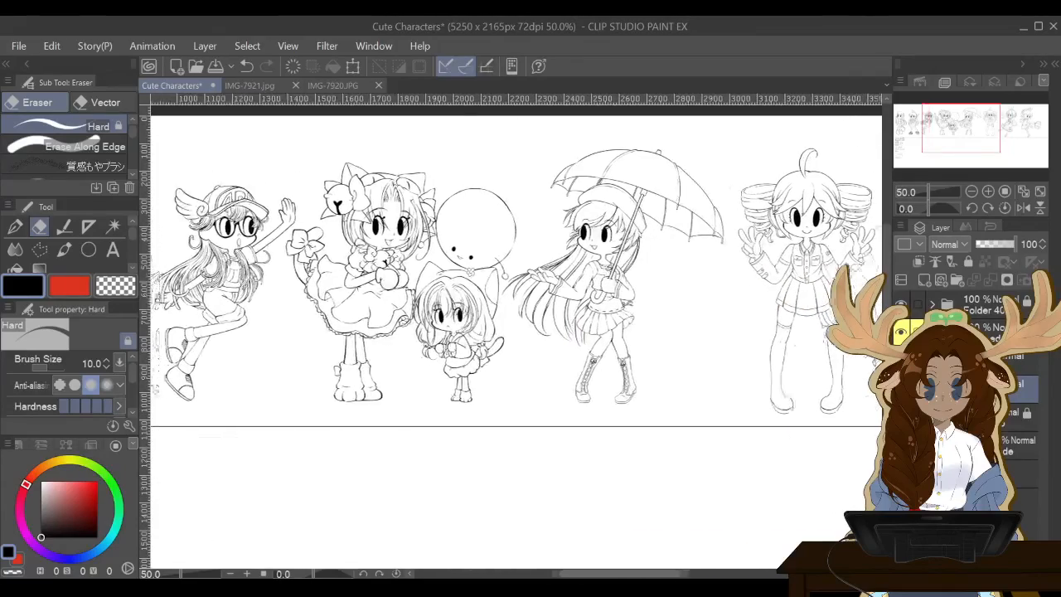
scroll(514, 270, left, 5)
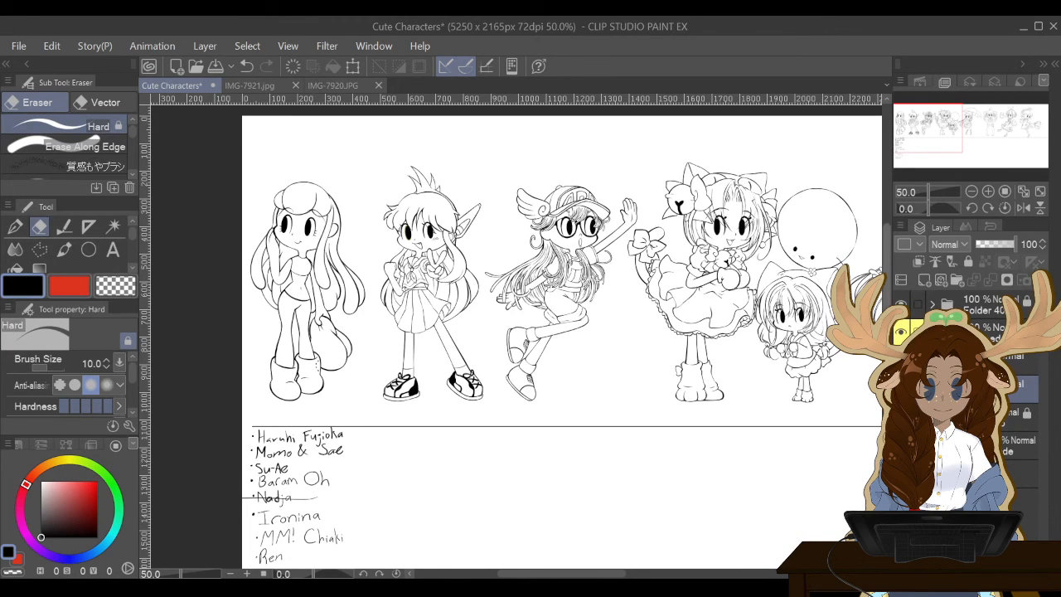
scroll(562, 338, down, 5)
scroll(562, 337, down, 1)
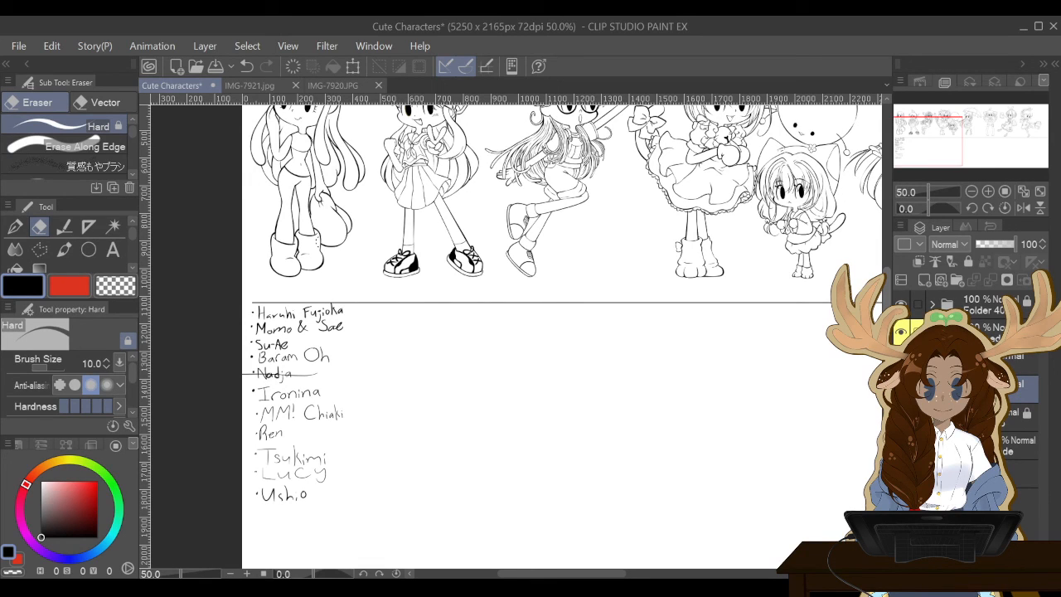
Open reference images IMG_7976.jpg and IMG_7981.jpg for viewing, and close all reference images so only Cute Characters stays open.
click(196, 66)
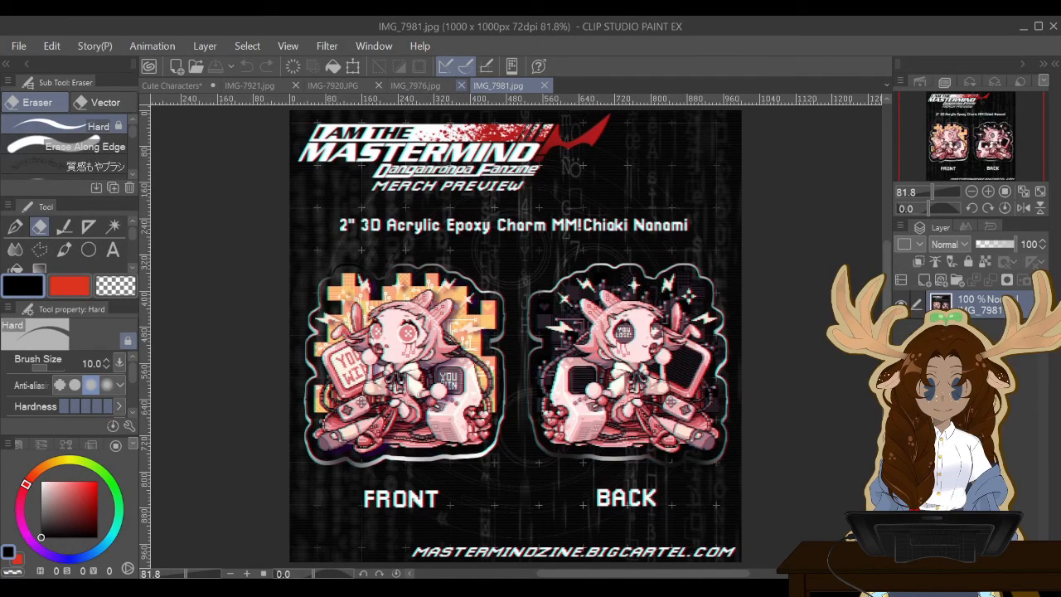
click(461, 85)
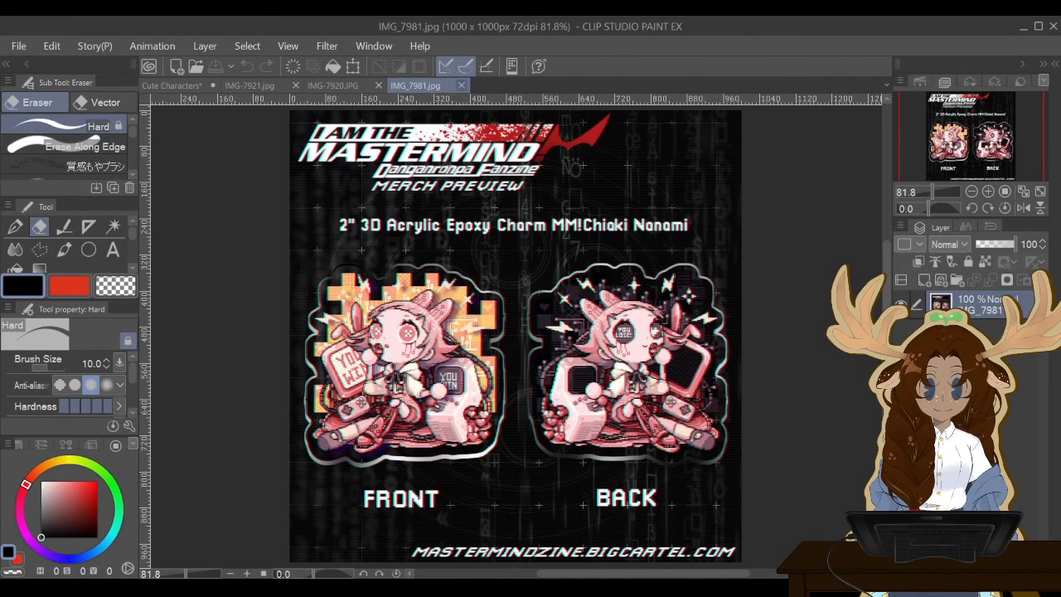
click(461, 85)
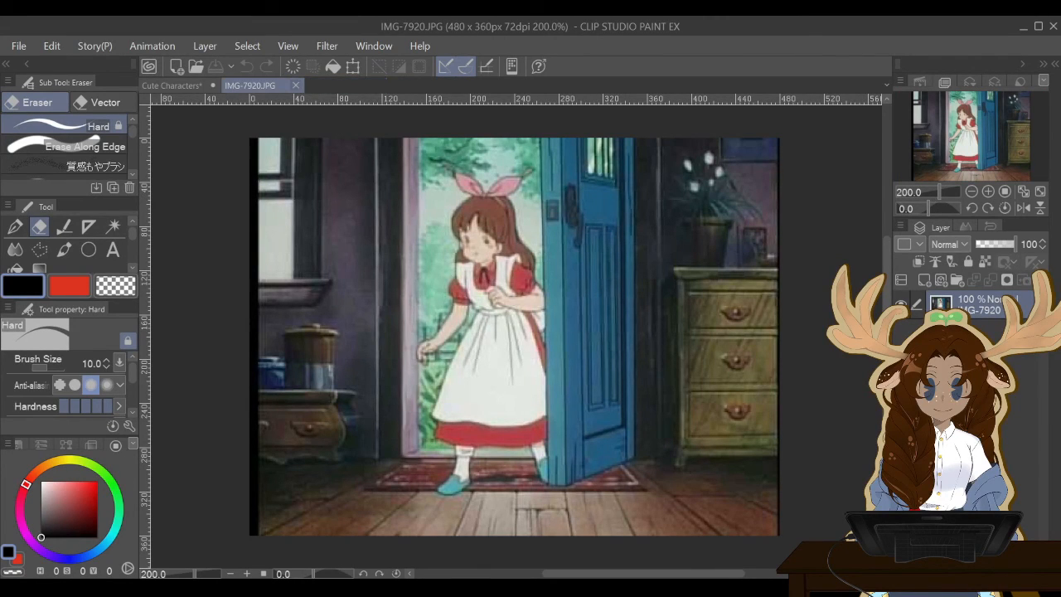
click(295, 84)
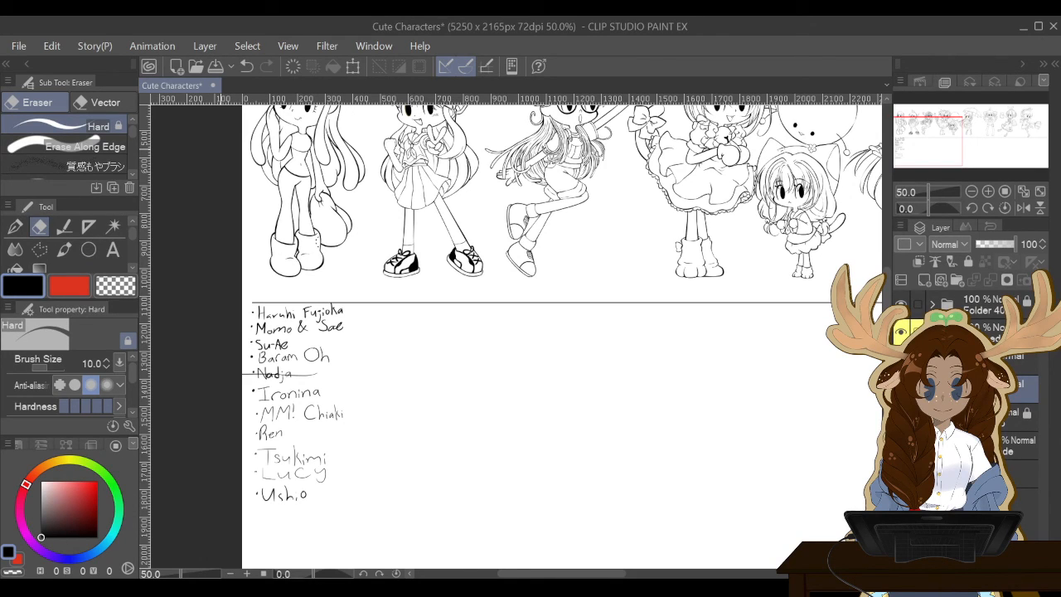
Review the character row against the name list, finishing on the dancing girl and the running girl.
scroll(514, 199, right, 15)
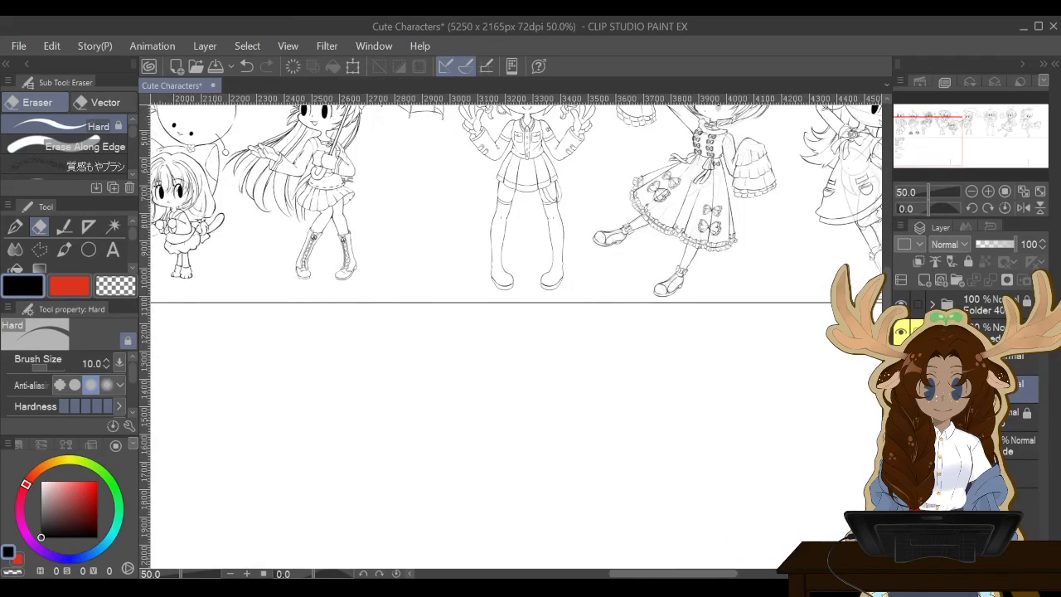
scroll(514, 199, left, 10)
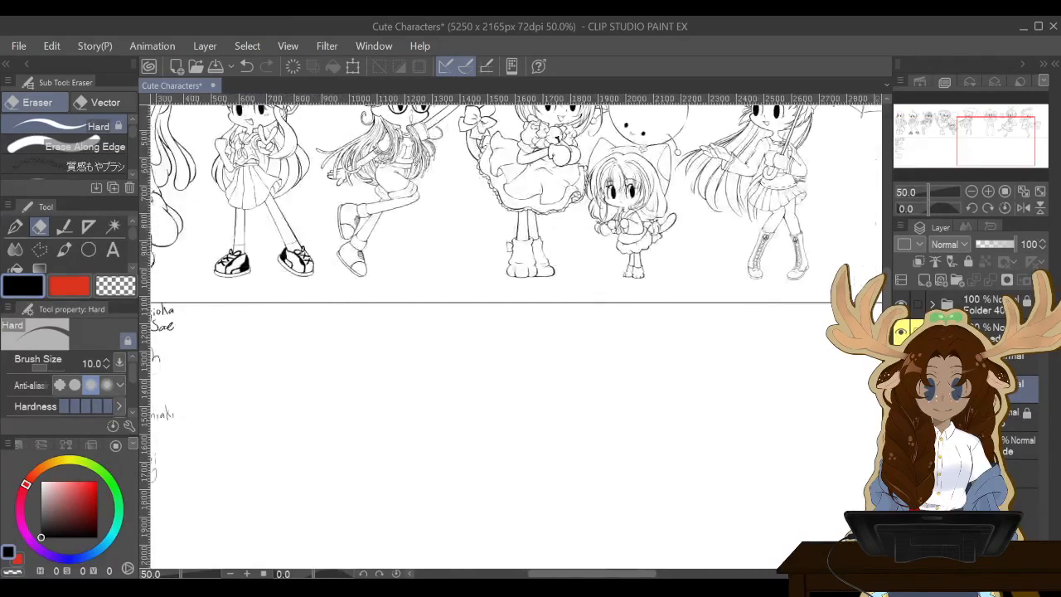
scroll(514, 331, left, 5)
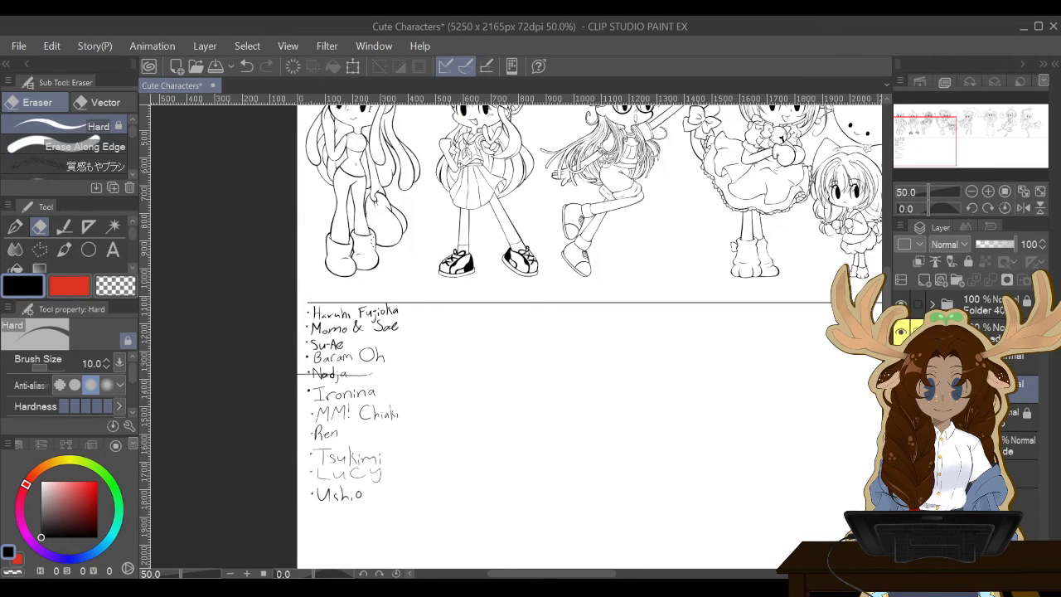
scroll(517, 334, right, 15)
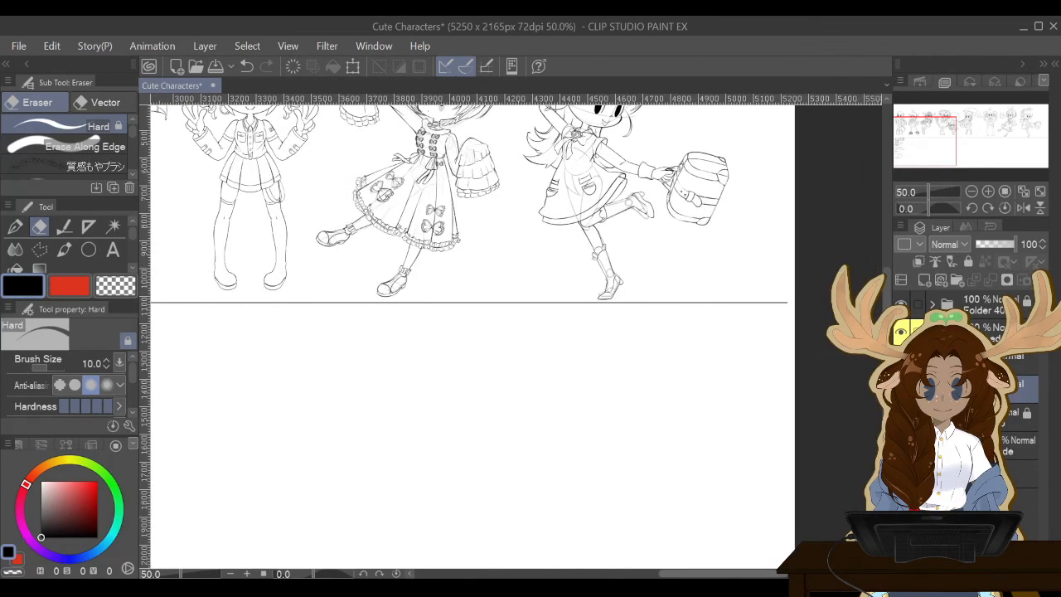
scroll(465, 335, up, 5)
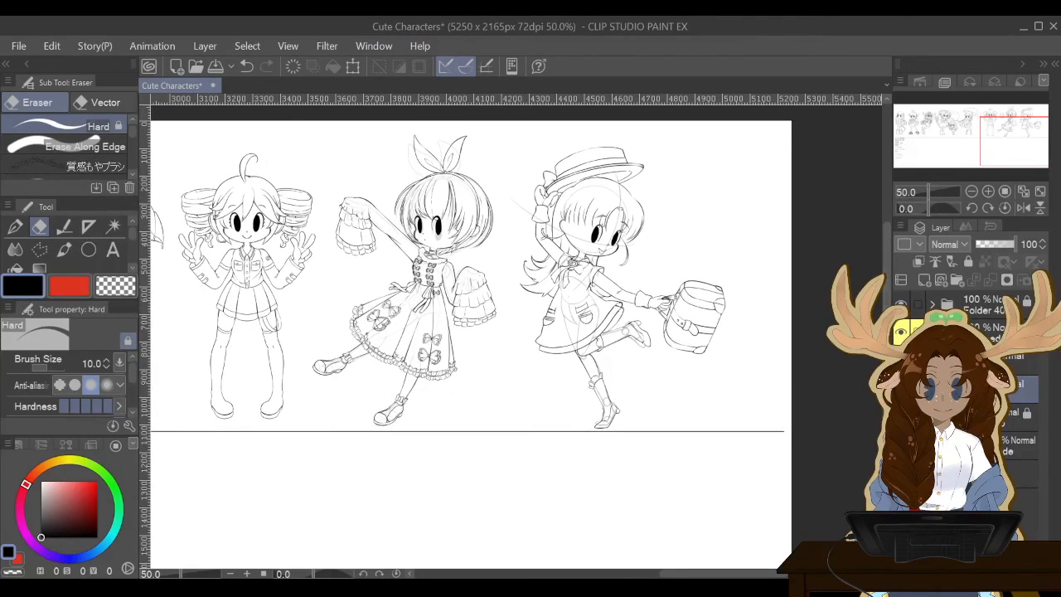
scroll(501, 187, up, 1)
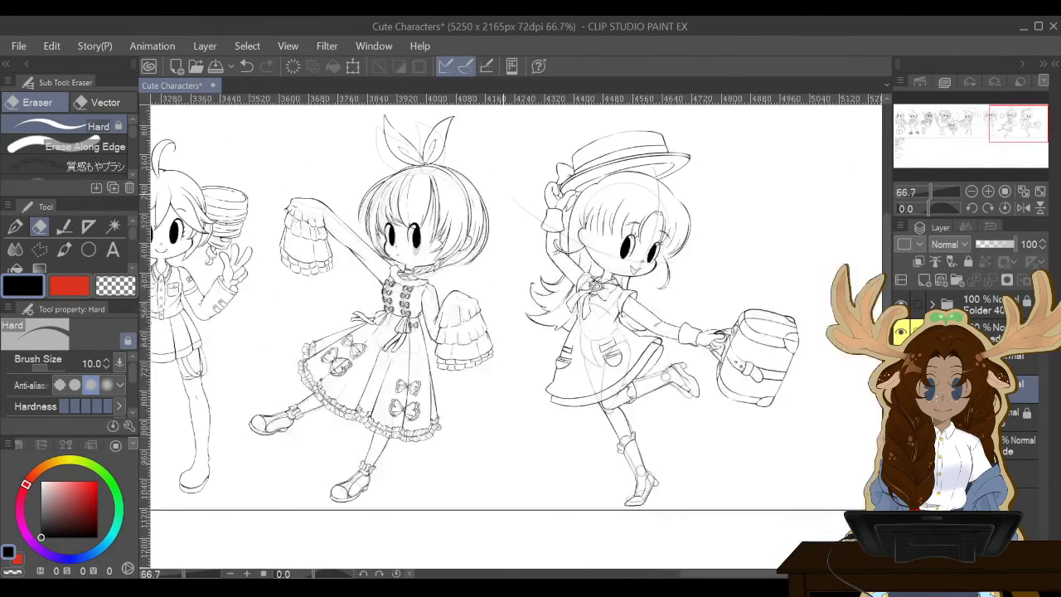
scroll(510, 335, up, 1)
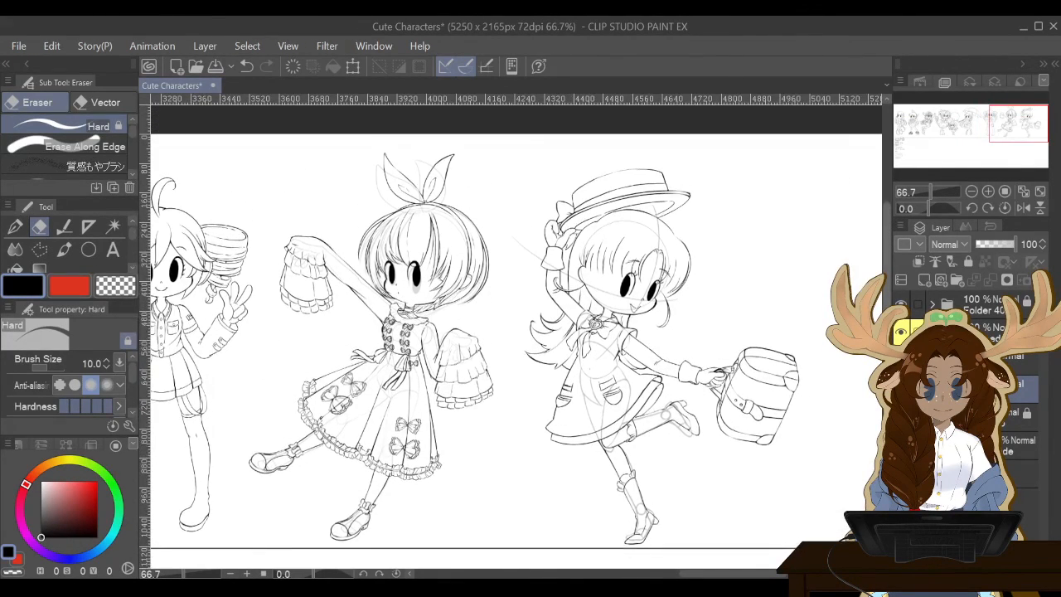